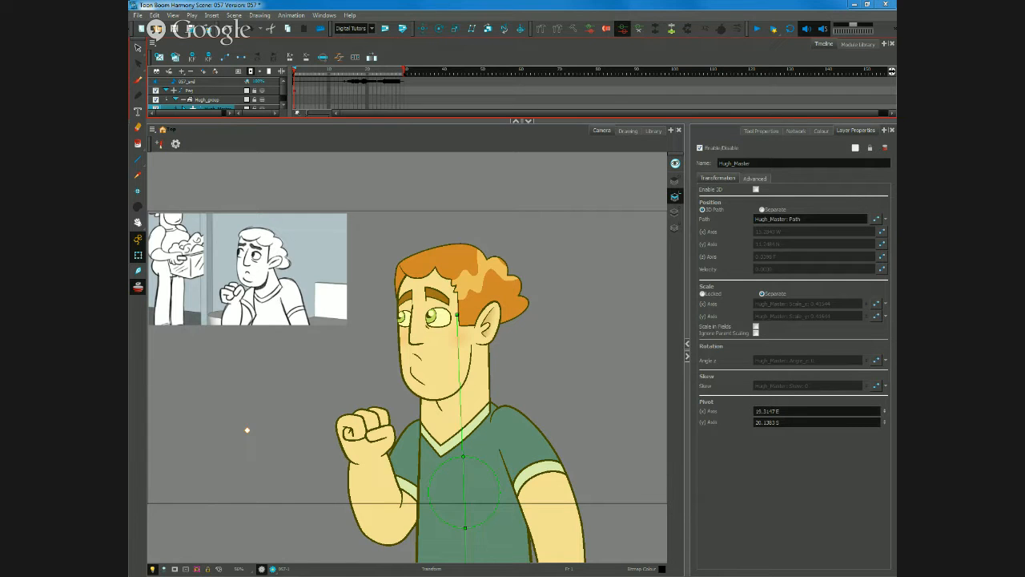
# Tilt the character's head slightly by adjusting the articulation point of the torso deformation chain
pyautogui.click(505, 388)
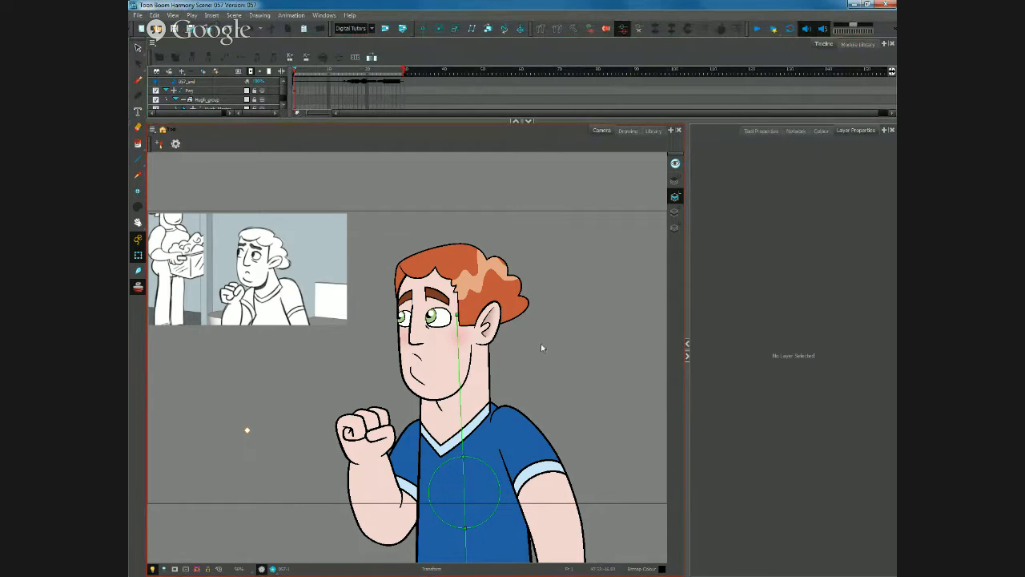
pyautogui.moveTo(497, 350); pyautogui.dragTo(474, 306)
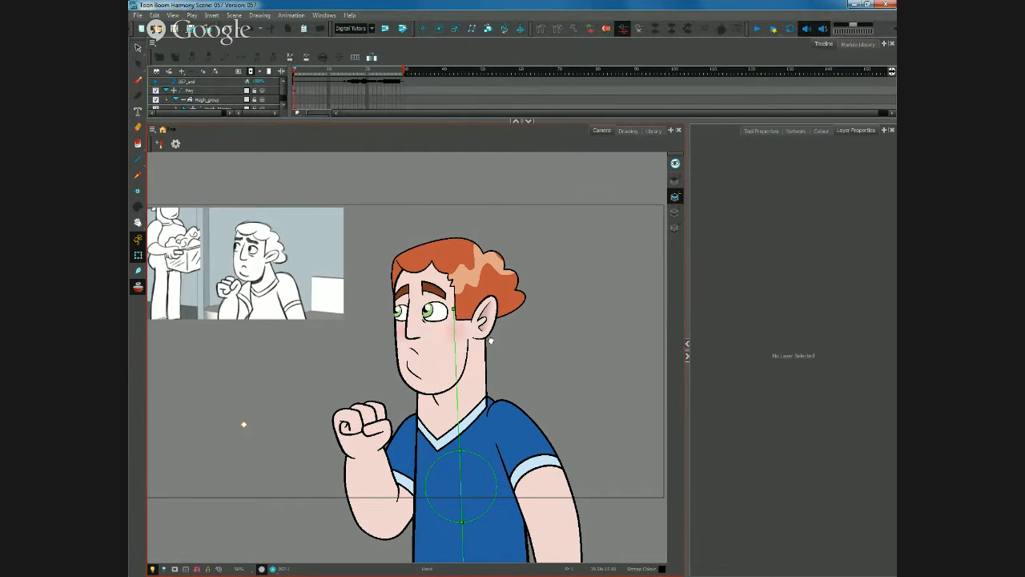
pyautogui.click(432, 298)
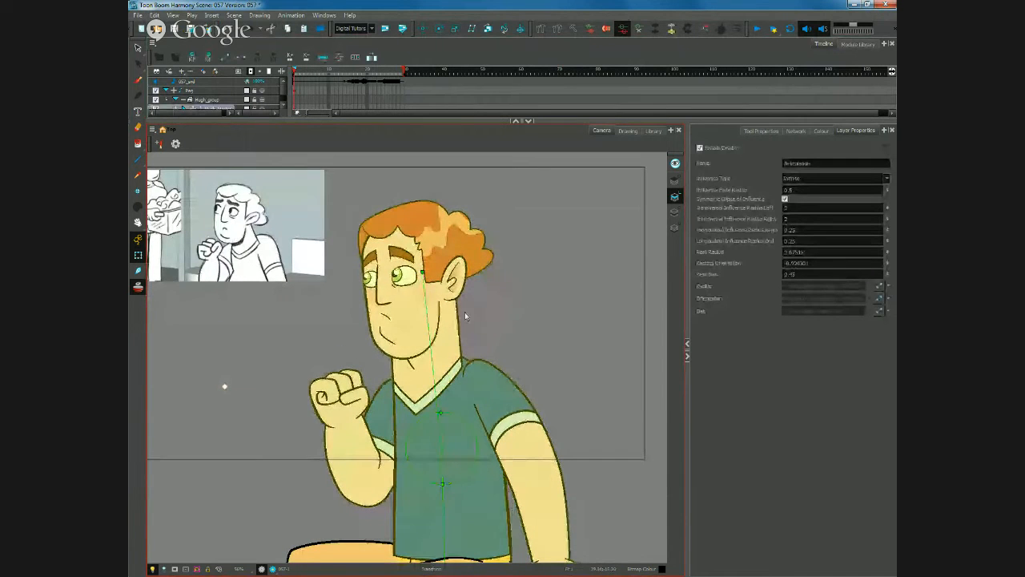
pyautogui.moveTo(422, 275); pyautogui.dragTo(511, 308)
pyautogui.press('1')
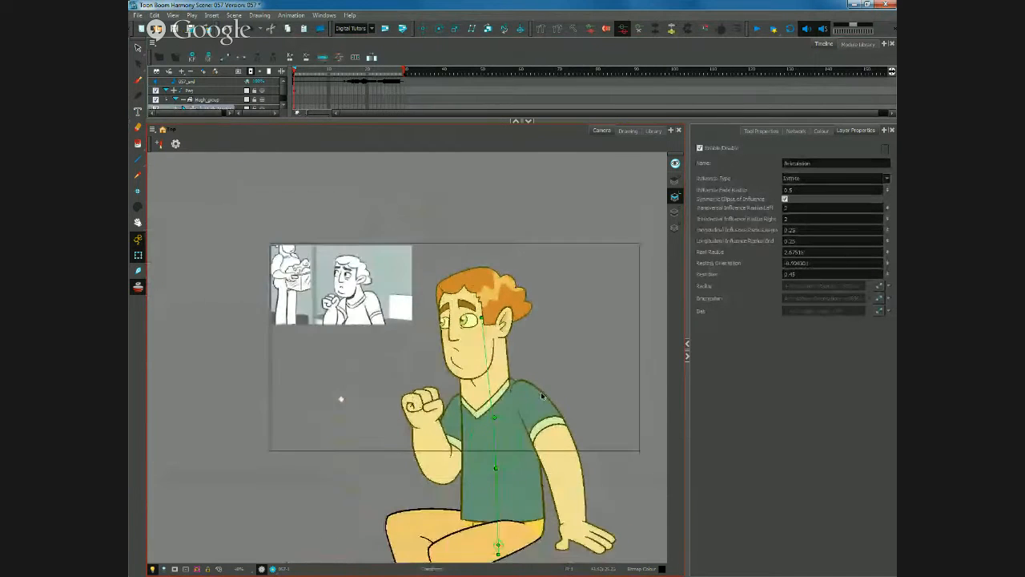
pyautogui.moveTo(541, 379); pyautogui.dragTo(502, 365)
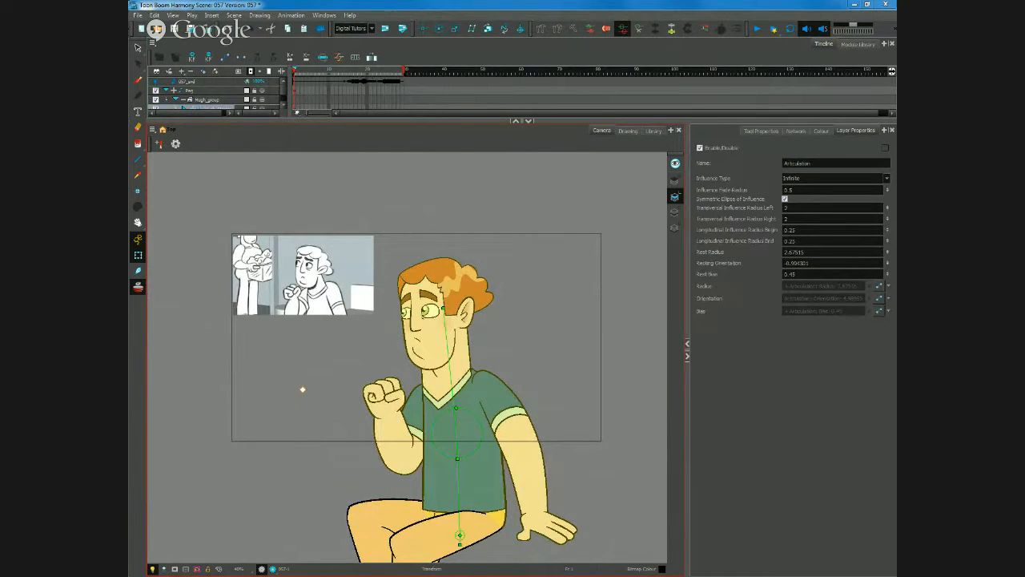
pyautogui.click(494, 334)
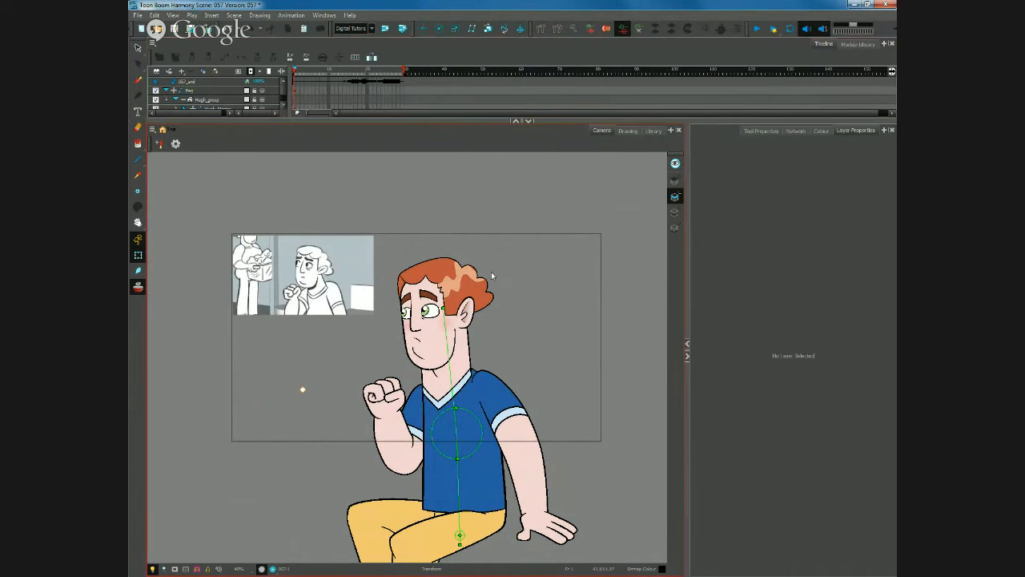
pyautogui.click(443, 325)
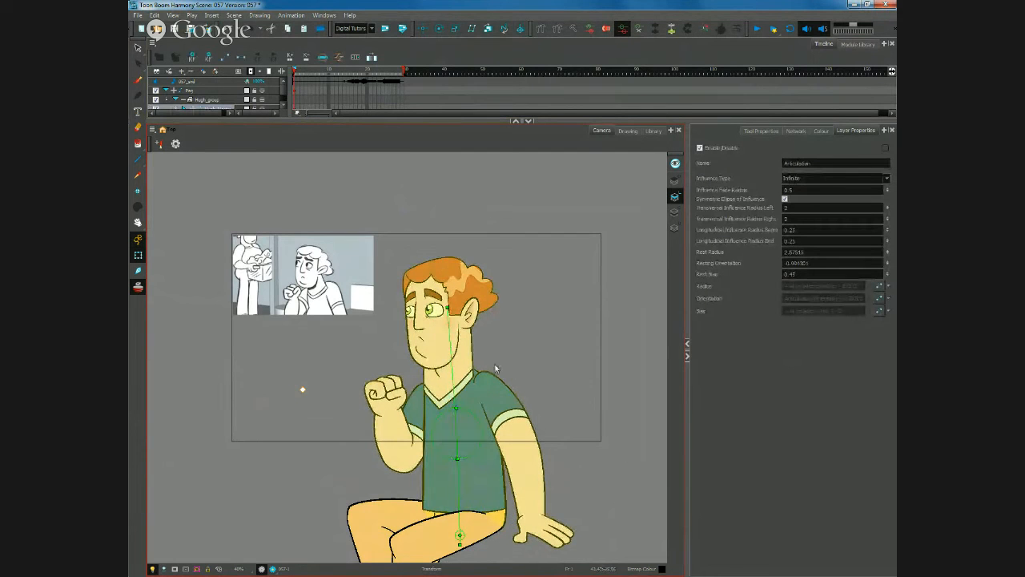
# Select the Peg layer's first frame and enlarge the timeline to show more layers
pyautogui.scroll(1, 498, 370)
pyautogui.click(293, 89)
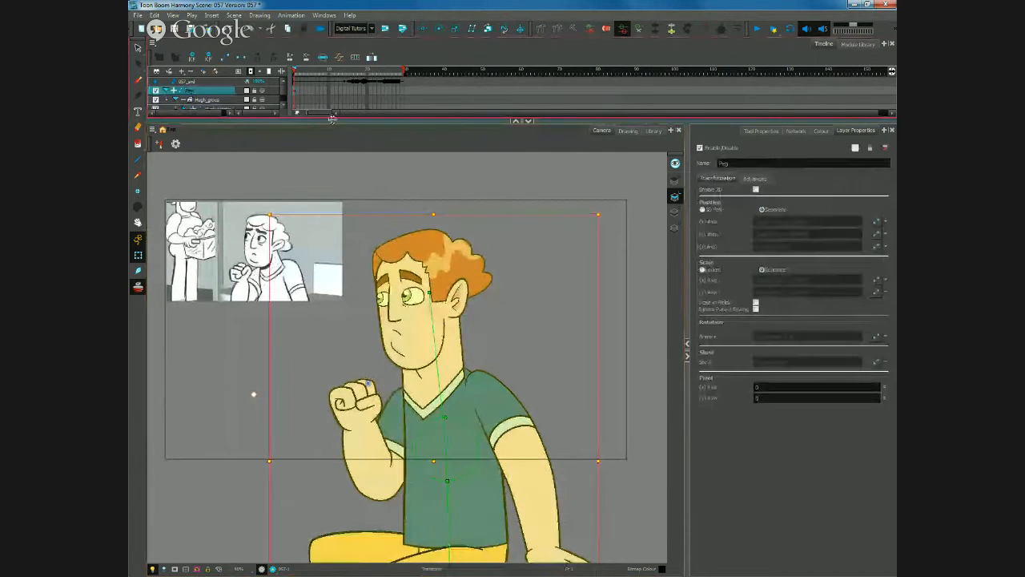
pyautogui.moveTo(327, 121); pyautogui.dragTo(326, 142)
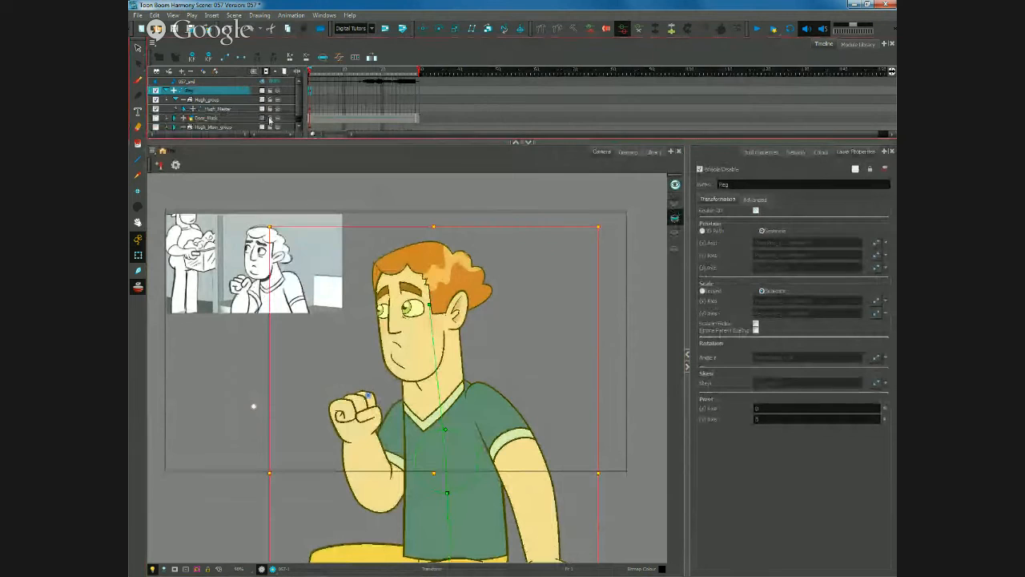
pyautogui.moveTo(460, 322); pyautogui.dragTo(506, 355)
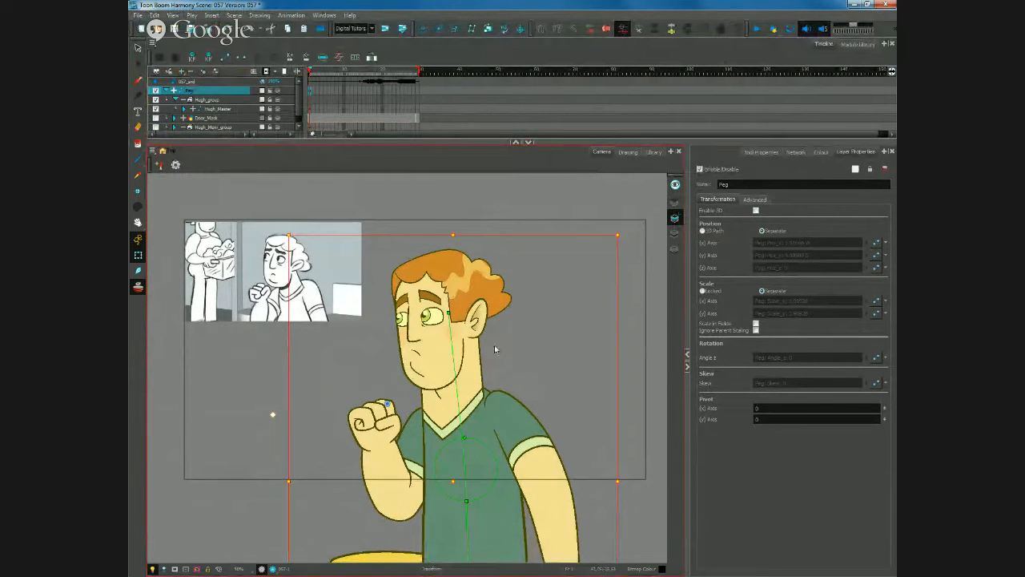
pyautogui.press('space')
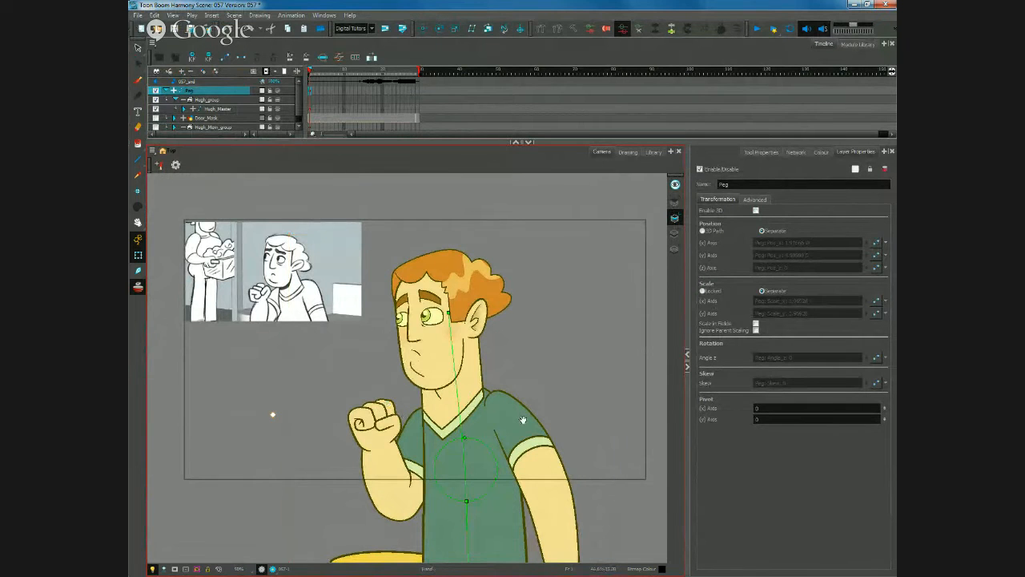
pyautogui.moveTo(522, 419); pyautogui.dragTo(497, 391)
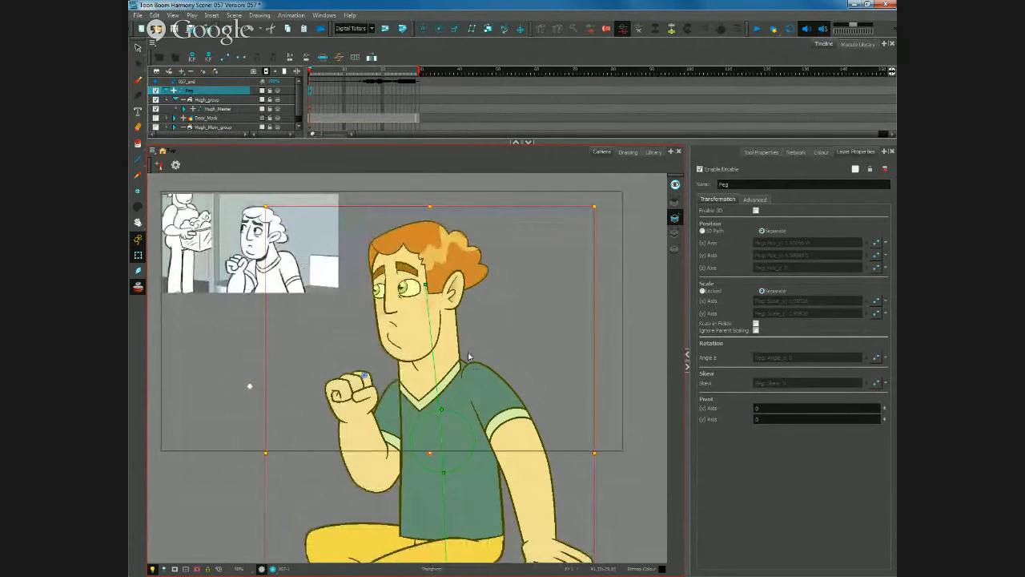
# Scrub through the scene to examine the storyboard's poses and their timing
pyautogui.click(351, 74)
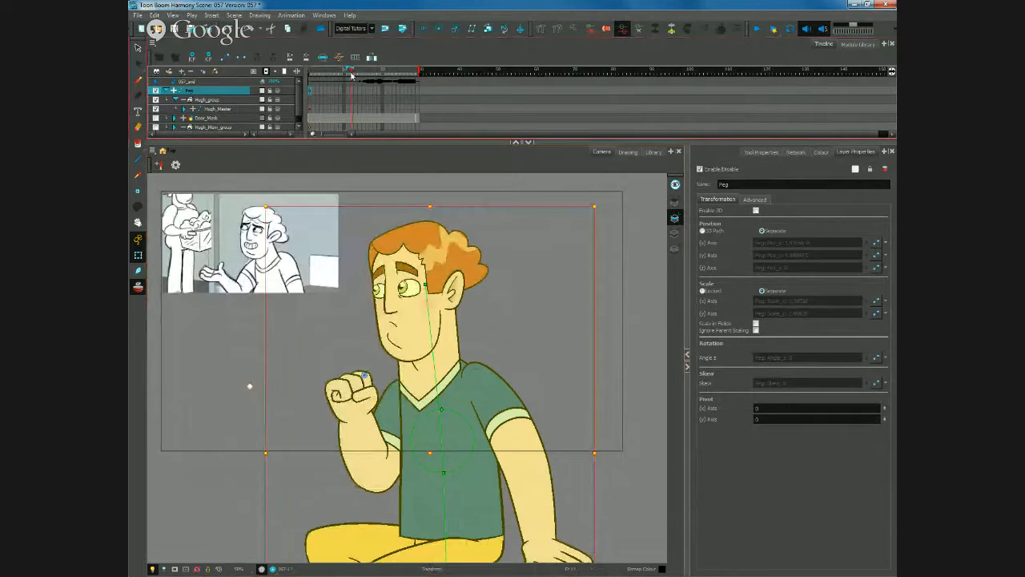
pyautogui.moveTo(315, 75); pyautogui.dragTo(425, 86)
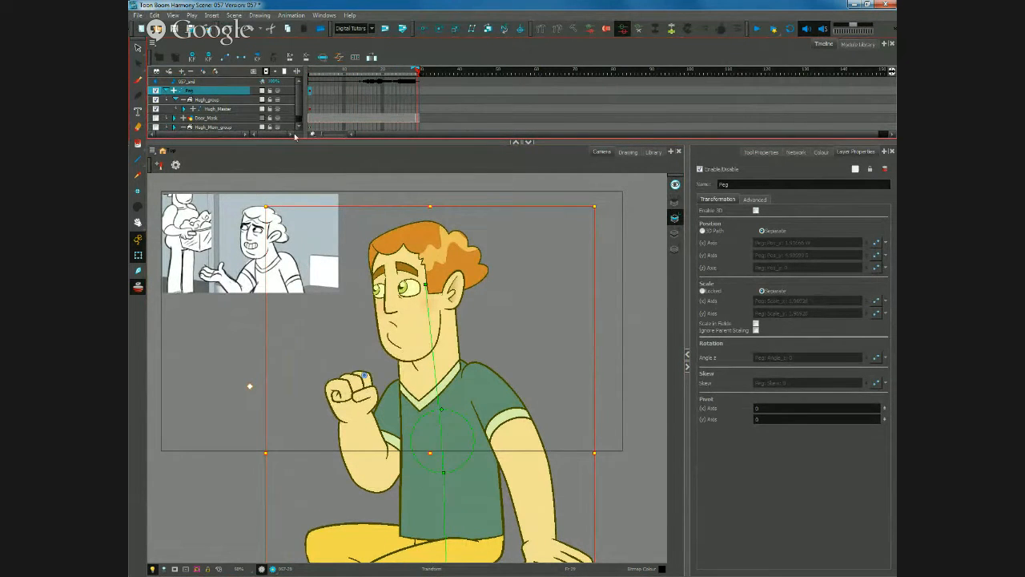
pyautogui.moveTo(429, 363); pyautogui.dragTo(467, 361)
pyautogui.moveTo(348, 74); pyautogui.dragTo(424, 94)
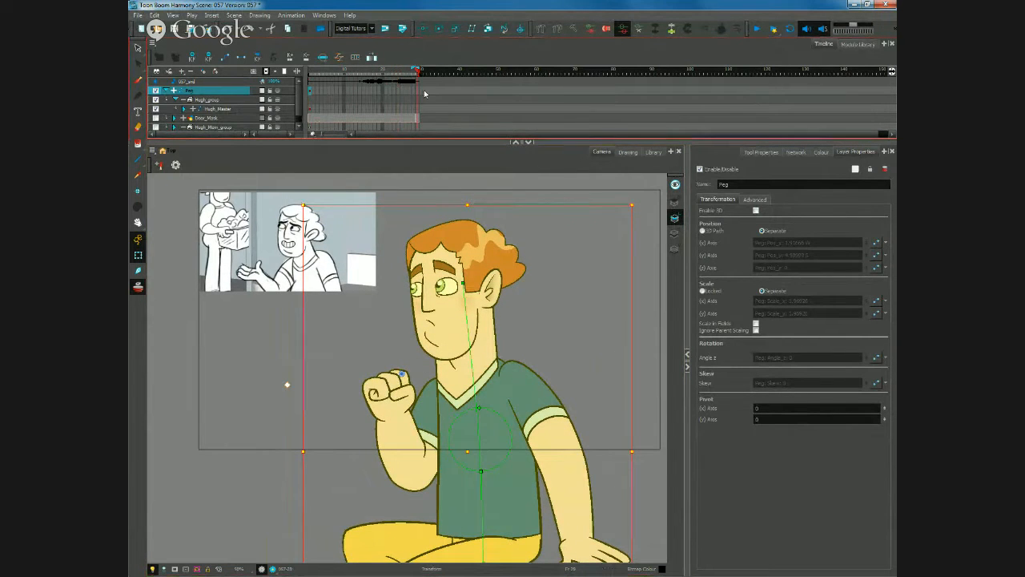
pyautogui.moveTo(324, 73); pyautogui.dragTo(411, 88)
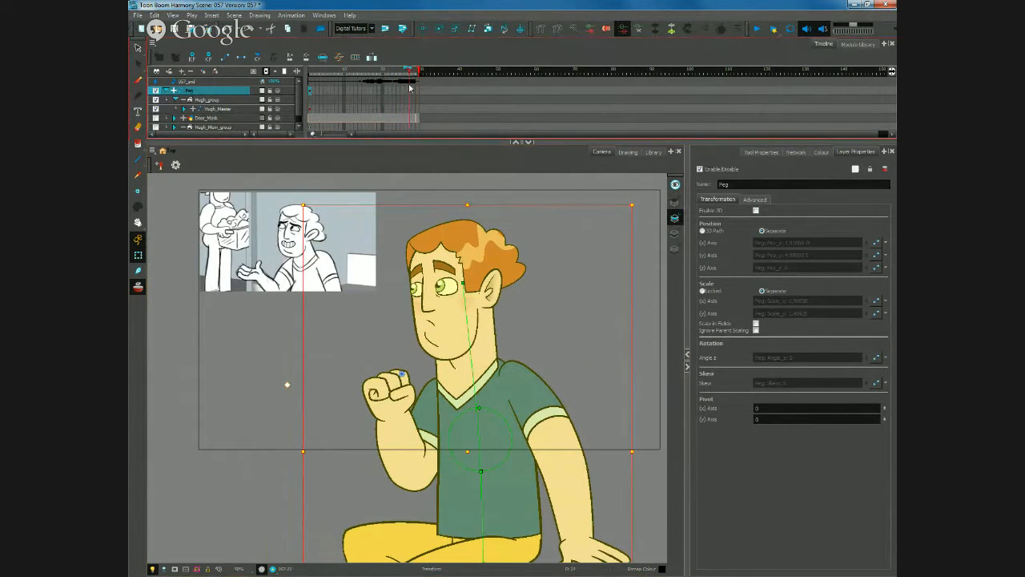
pyautogui.click(330, 74)
pyautogui.moveTo(330, 74)
pyautogui.mouseDown()
pyautogui.moveTo(346, 73)
pyautogui.moveTo(337, 74)
pyautogui.mouseUp()
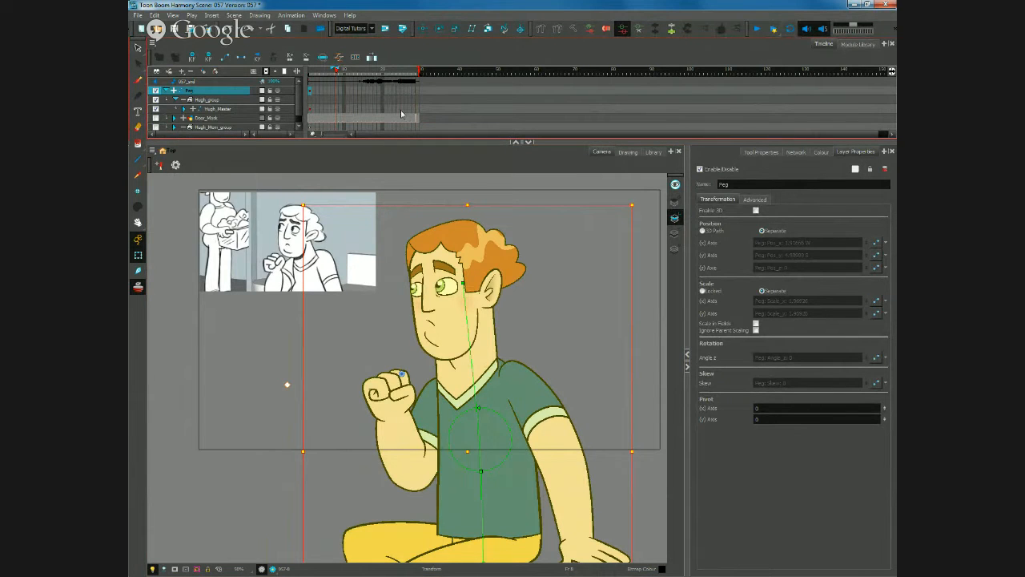
# Place a Hugh_Master keyframe at frame 6, keeping the starting pose at frame 1
pyautogui.click(557, 335)
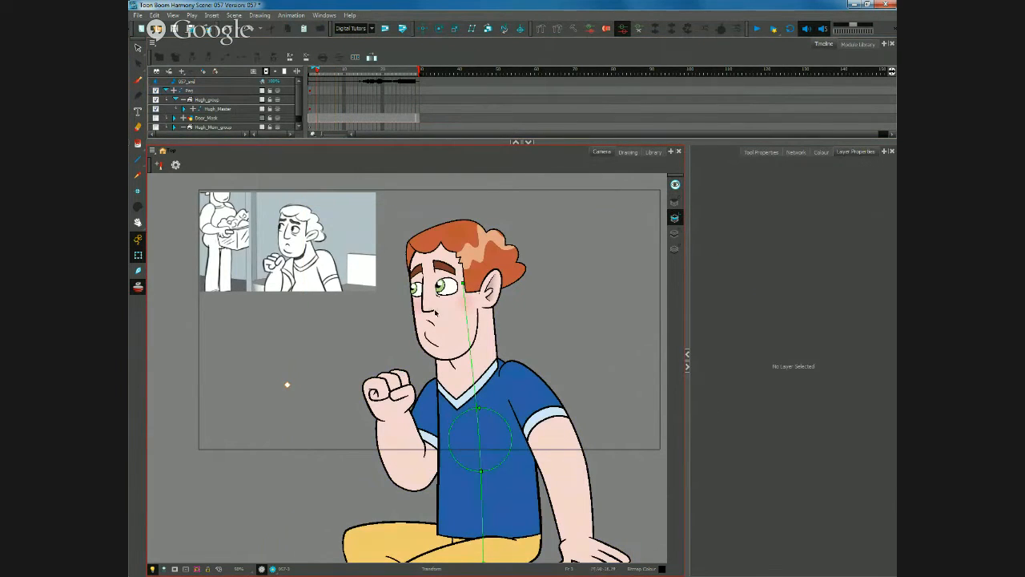
pyautogui.click(310, 109)
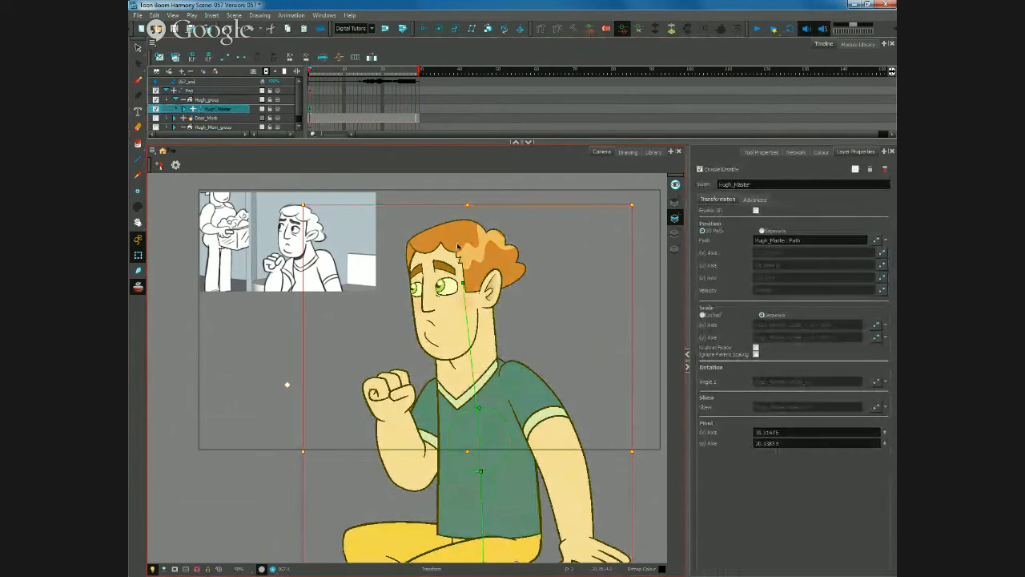
pyautogui.moveTo(550, 356); pyautogui.dragTo(514, 336)
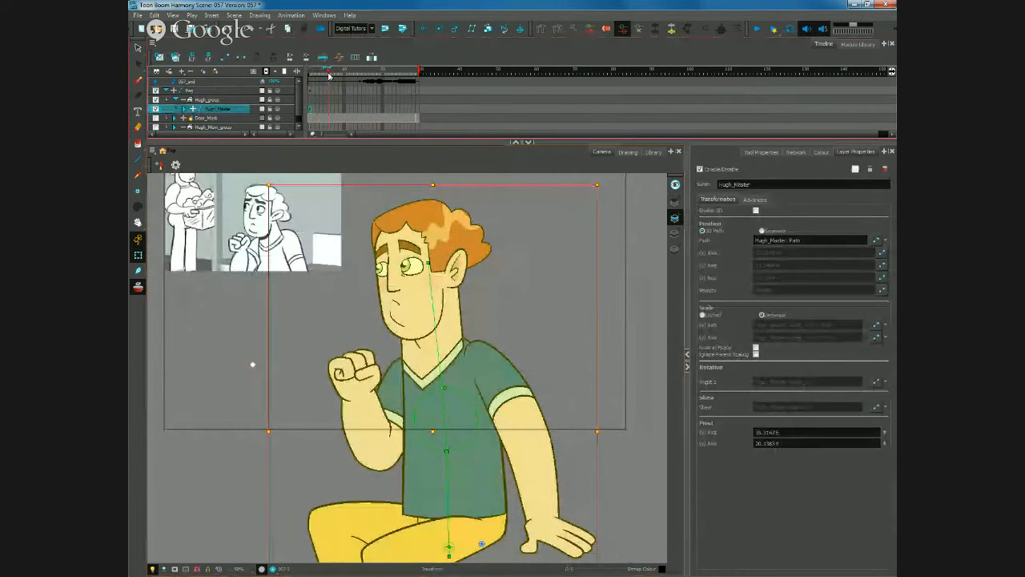
pyautogui.moveTo(344, 72)
pyautogui.mouseDown()
pyautogui.moveTo(384, 92)
pyautogui.moveTo(313, 110)
pyautogui.moveTo(344, 113)
pyautogui.moveTo(345, 100)
pyautogui.moveTo(317, 73)
pyautogui.moveTo(349, 91)
pyautogui.moveTo(341, 96)
pyautogui.moveTo(328, 80)
pyautogui.mouseUp()
pyautogui.scroll(4, 406, 279)
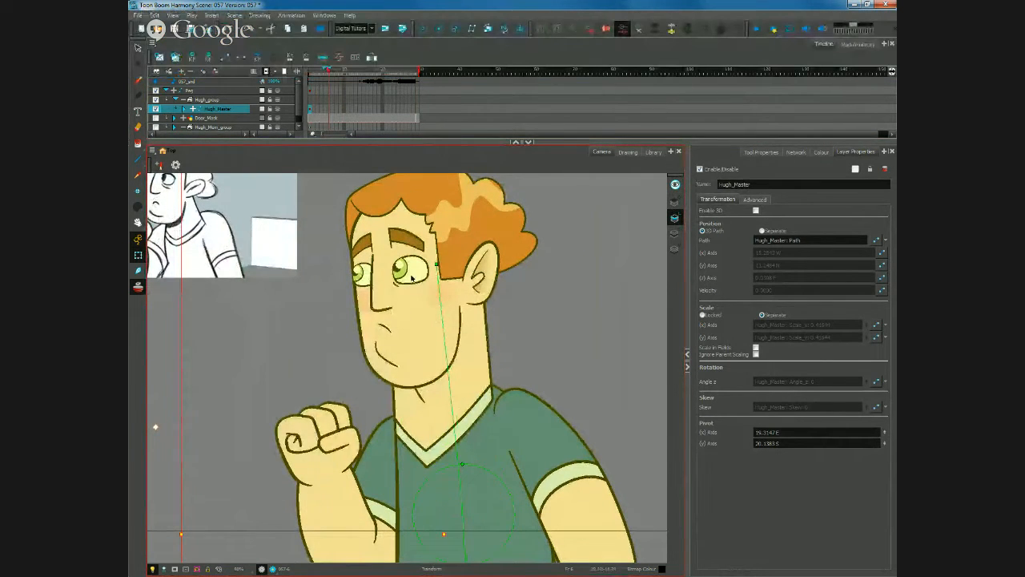
pyautogui.moveTo(452, 290); pyautogui.dragTo(484, 310)
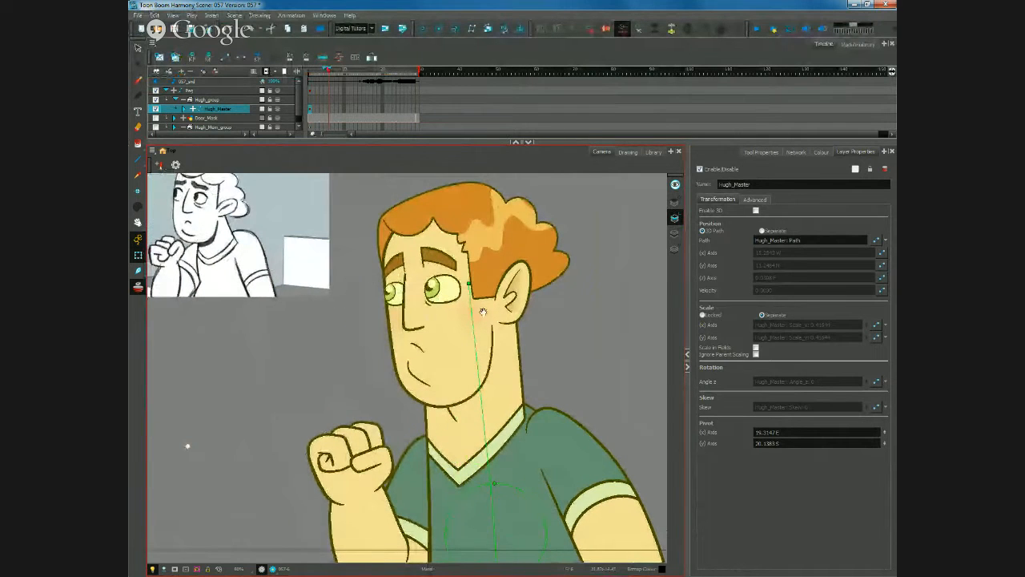
pyautogui.click(327, 112)
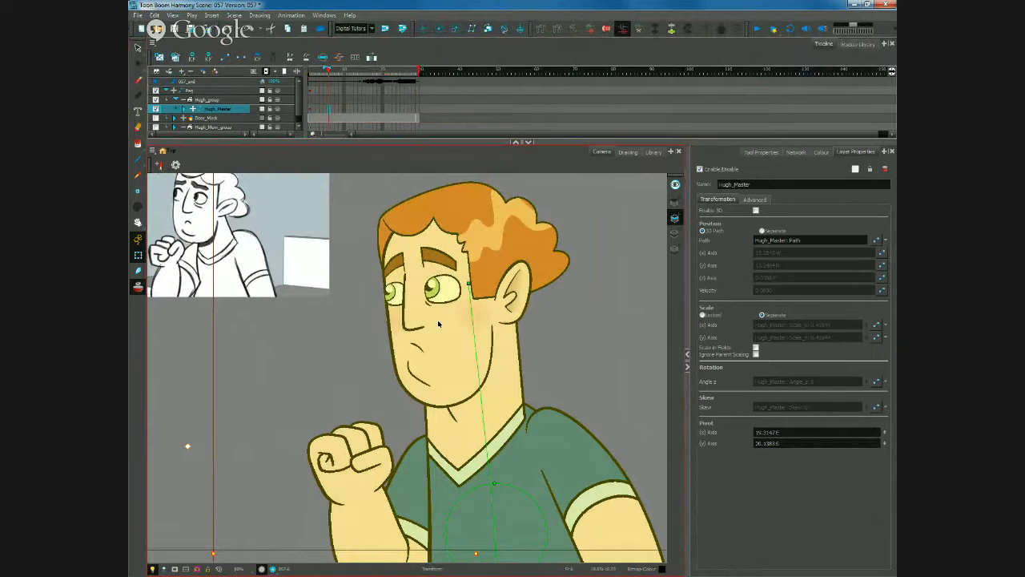
pyautogui.click(328, 112)
# Expand the Hugh_Master layer to look through its child layers, and collapse it again
pyautogui.moveTo(459, 383); pyautogui.dragTo(451, 389)
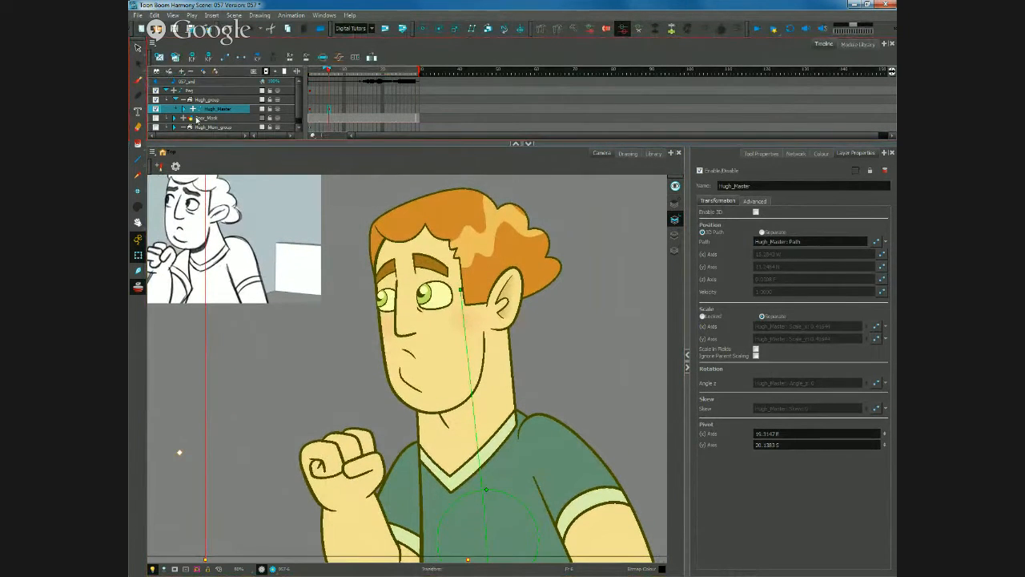
pyautogui.click(184, 109)
pyautogui.scroll(-5, 296, 108)
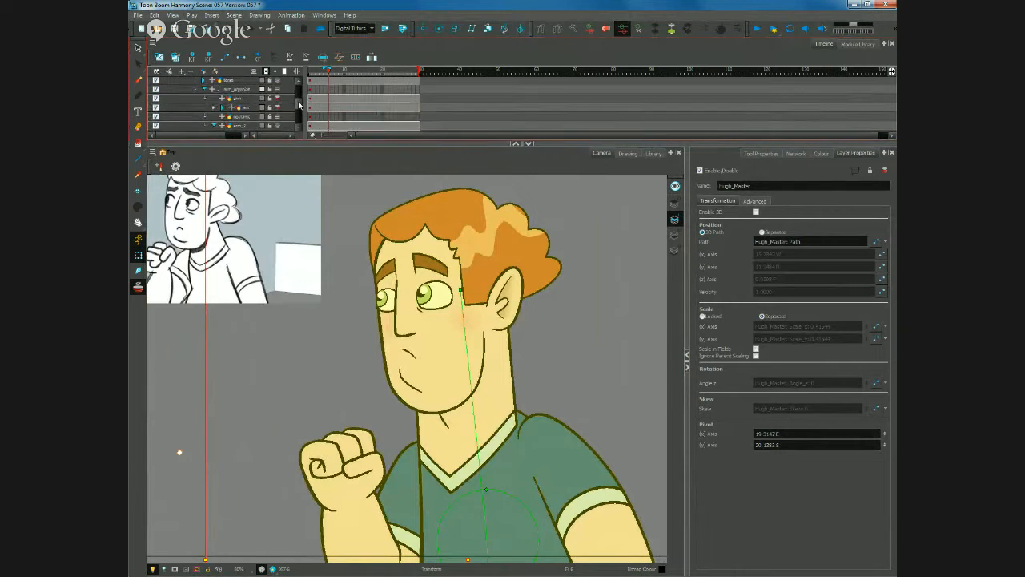
pyautogui.moveTo(301, 111); pyautogui.dragTo(297, 89)
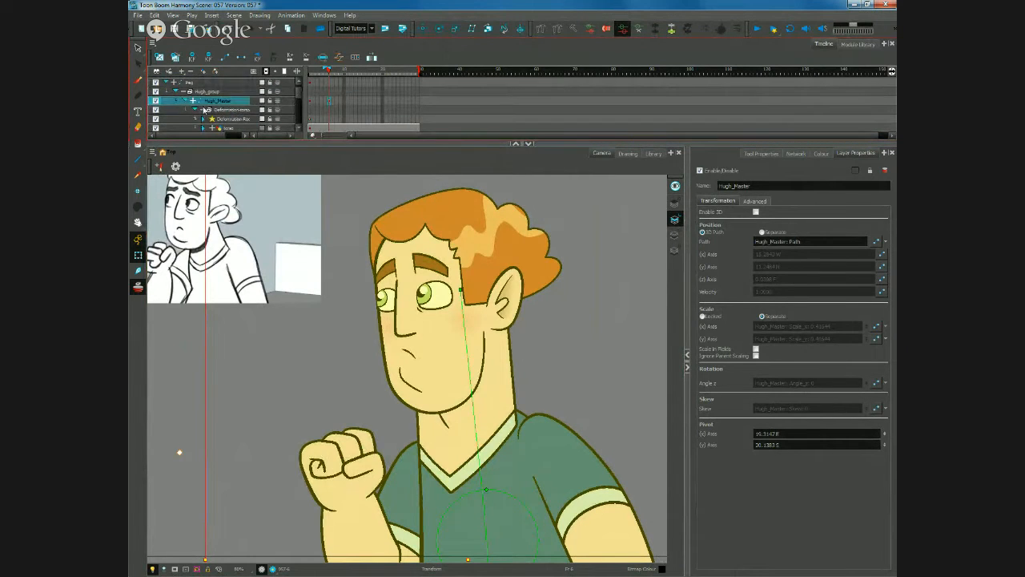
pyautogui.click(184, 101)
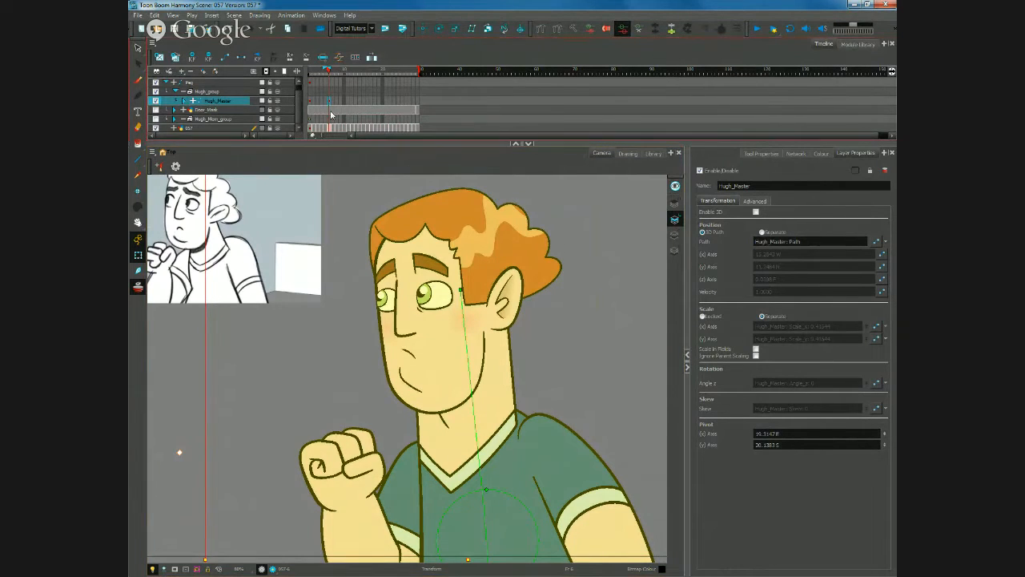
# Select the face's parent peg, Face_Peg, from the eye and reset its transformation at frame 6
pyautogui.scroll(-2, 436, 346)
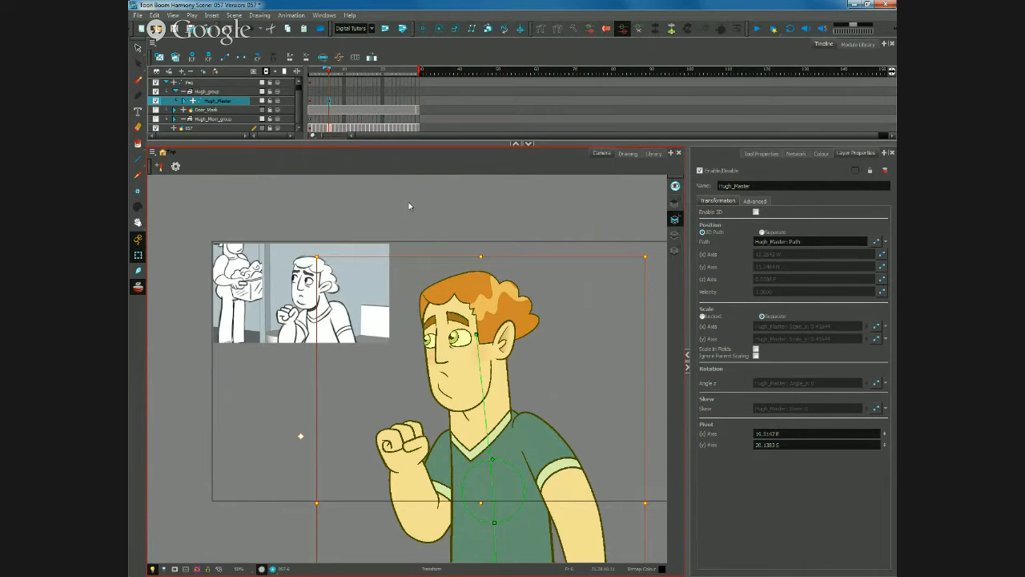
pyautogui.scroll(2, 471, 288)
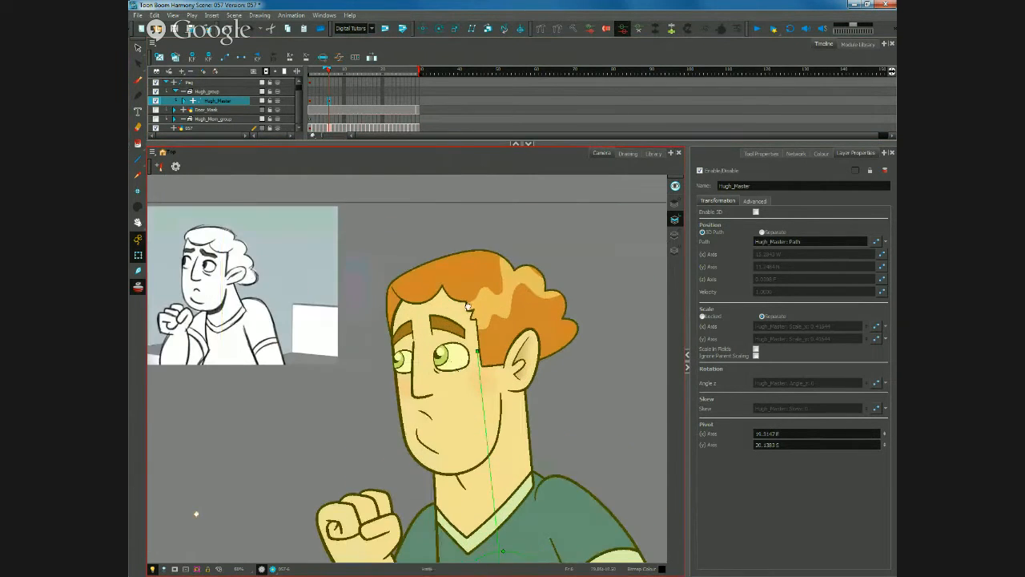
pyautogui.scroll(2, 468, 307)
pyautogui.click(406, 298)
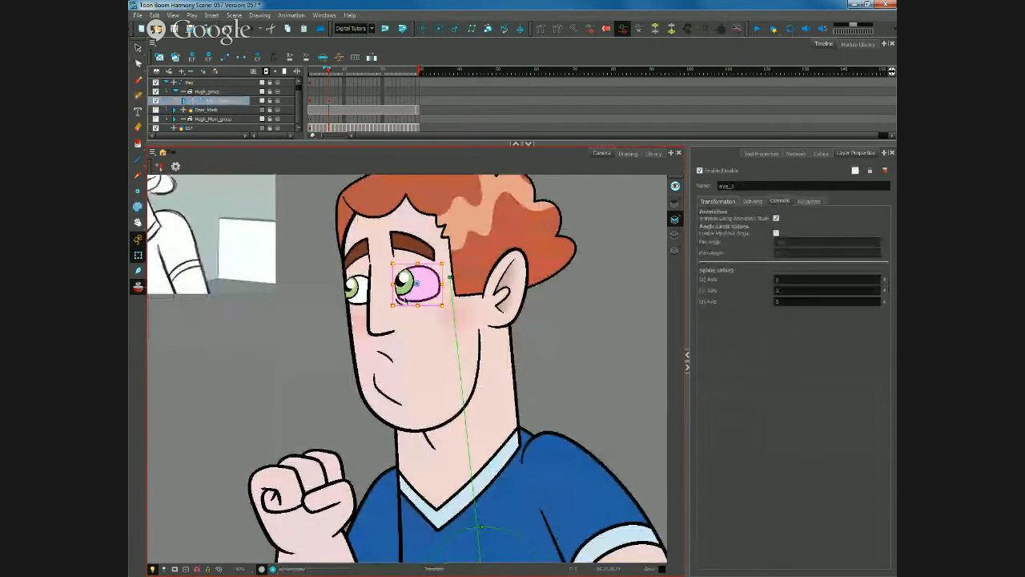
pyautogui.scroll(1, 406, 297)
pyautogui.click(423, 322)
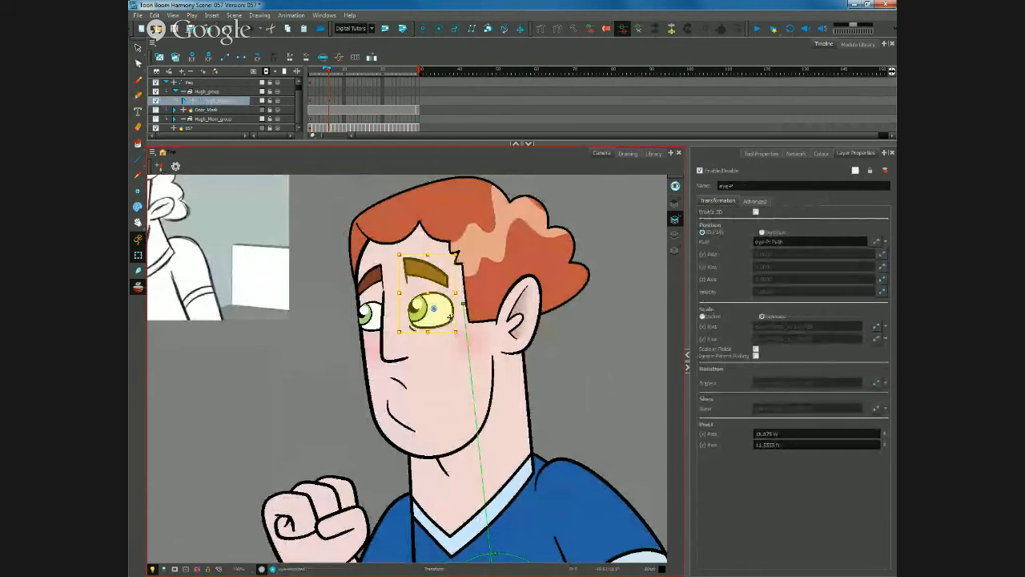
pyautogui.press('b')
pyautogui.press('b')
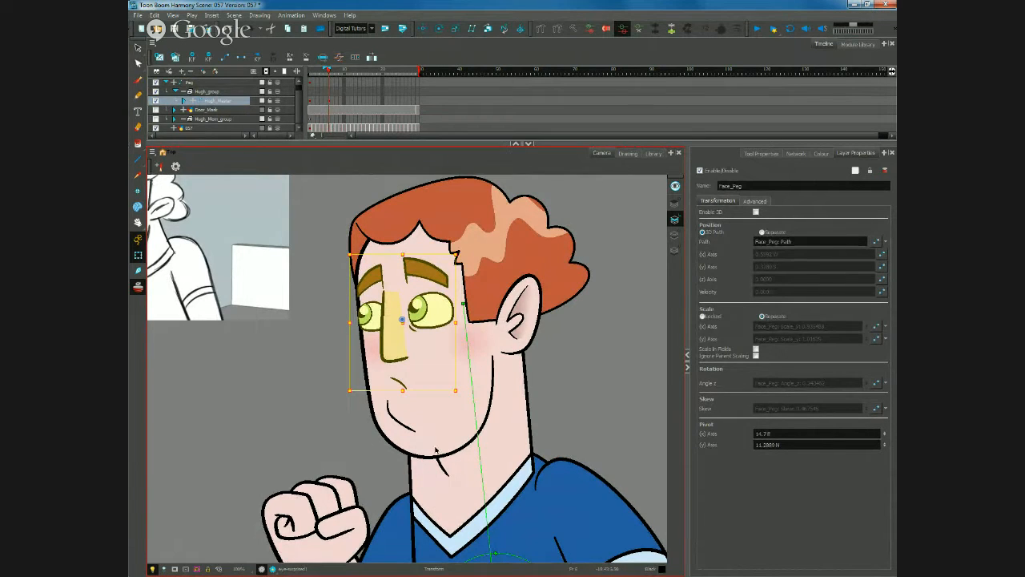
pyautogui.press('r')
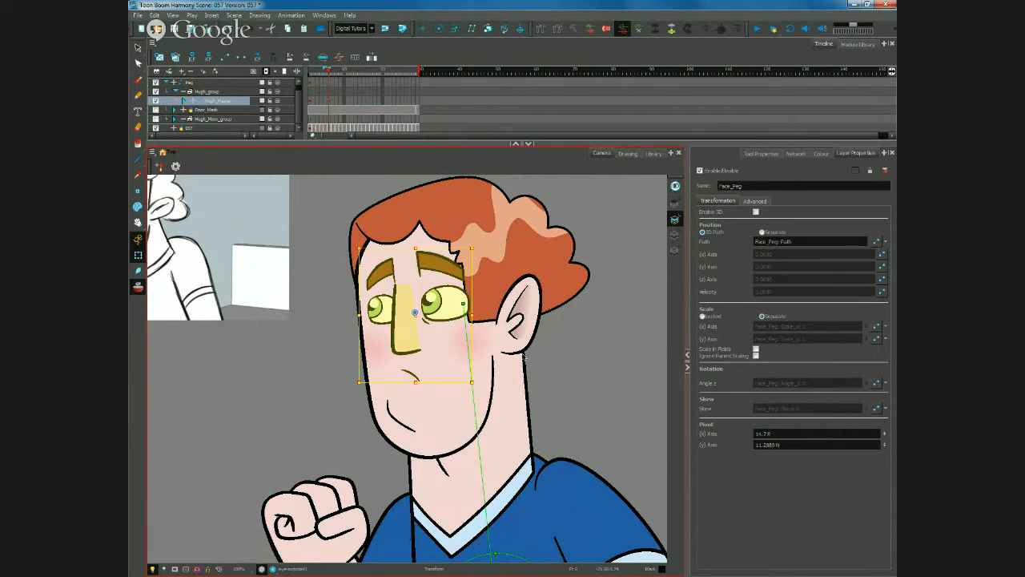
# Reset the transformations of the front hair and the ear at frame 6, and clear the selection
pyautogui.click(486, 293)
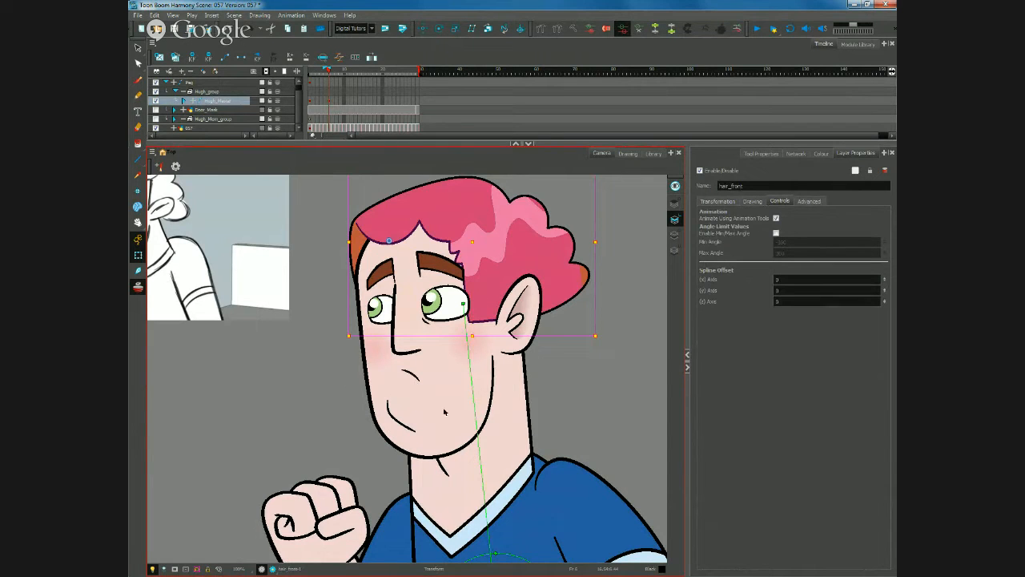
pyautogui.hotkey('ctrl', 'z')
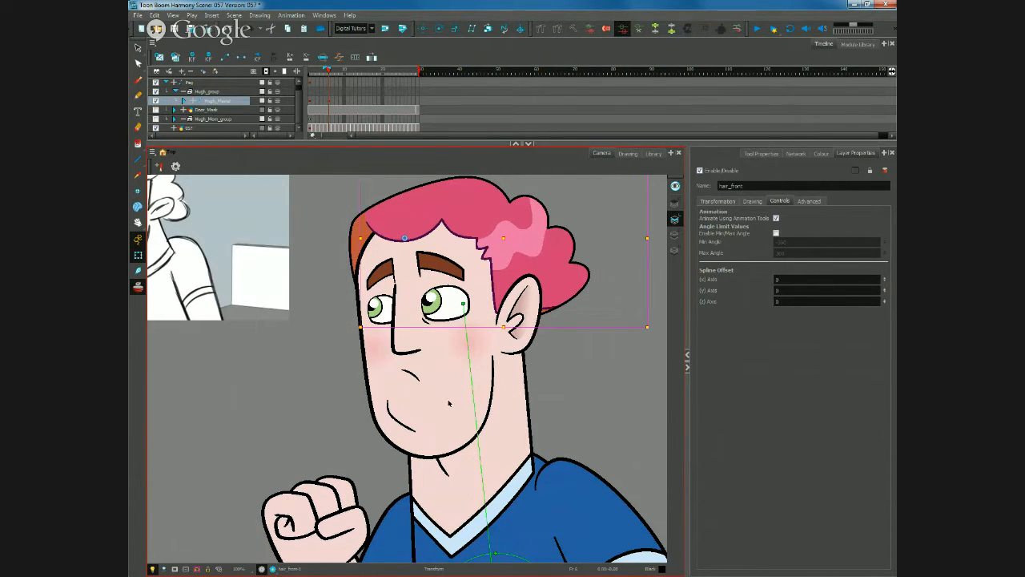
pyautogui.click(514, 309)
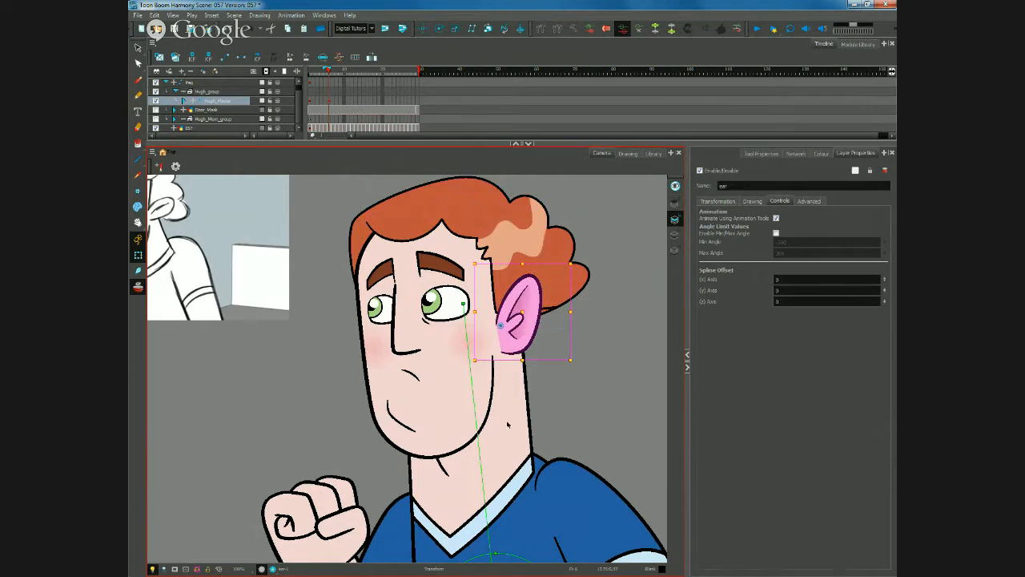
pyautogui.press('r')
pyautogui.click(577, 369)
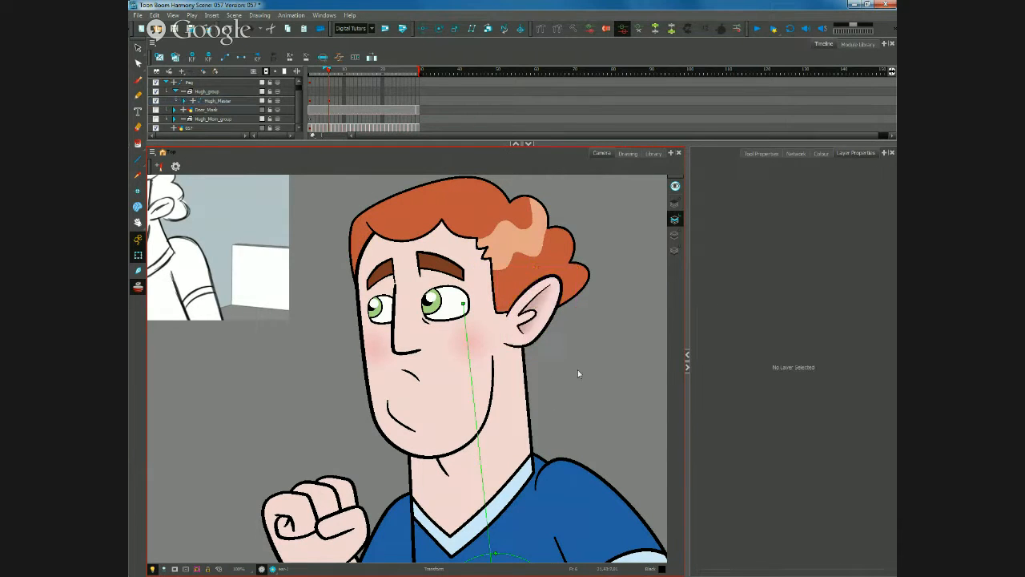
# Select the far eye's parent peg and reset its transformation at frame 6
pyautogui.moveTo(481, 400); pyautogui.dragTo(508, 430)
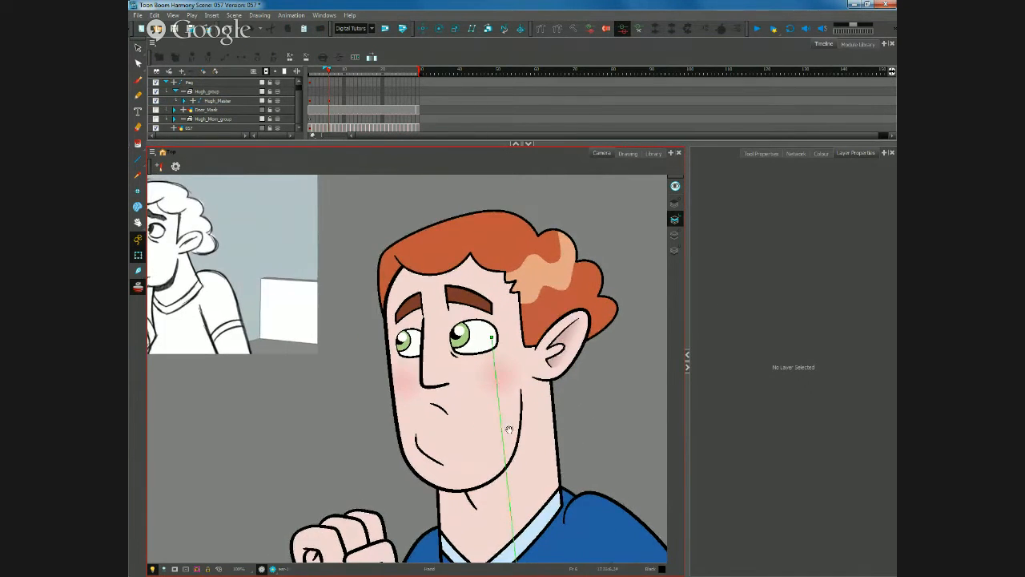
pyautogui.click(409, 343)
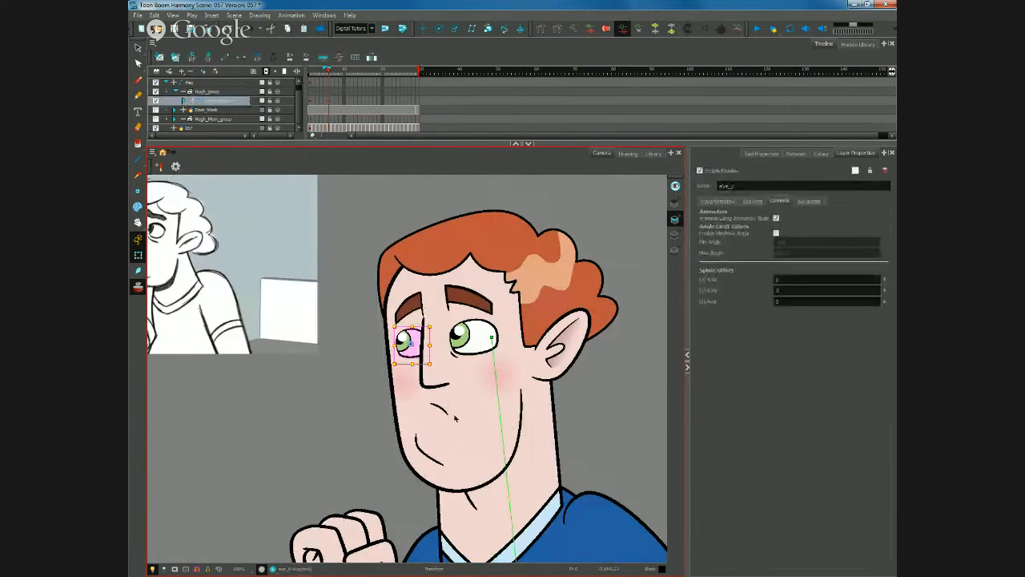
pyautogui.scroll(2, 414, 402)
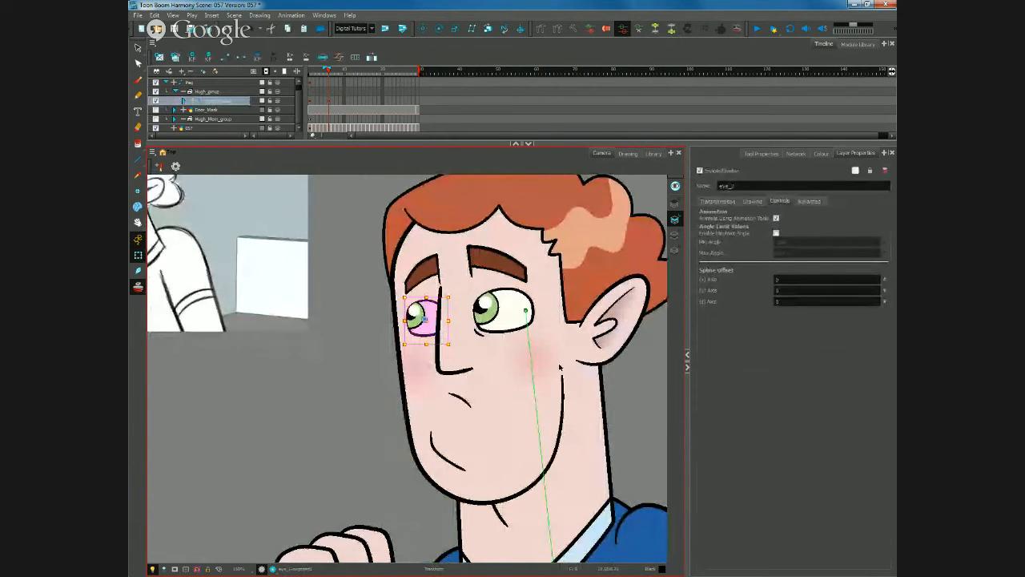
pyautogui.press('b')
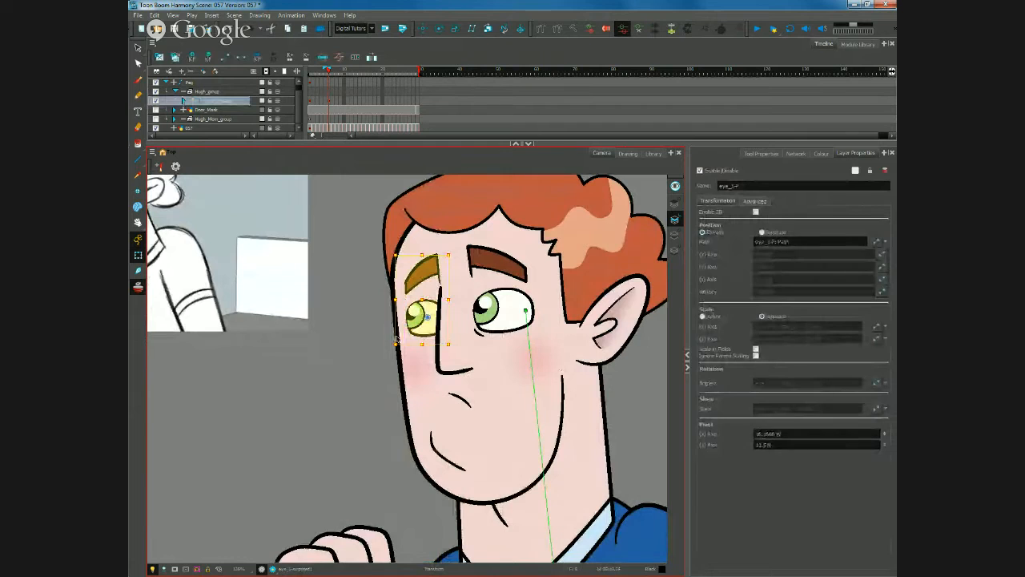
pyautogui.click(435, 341)
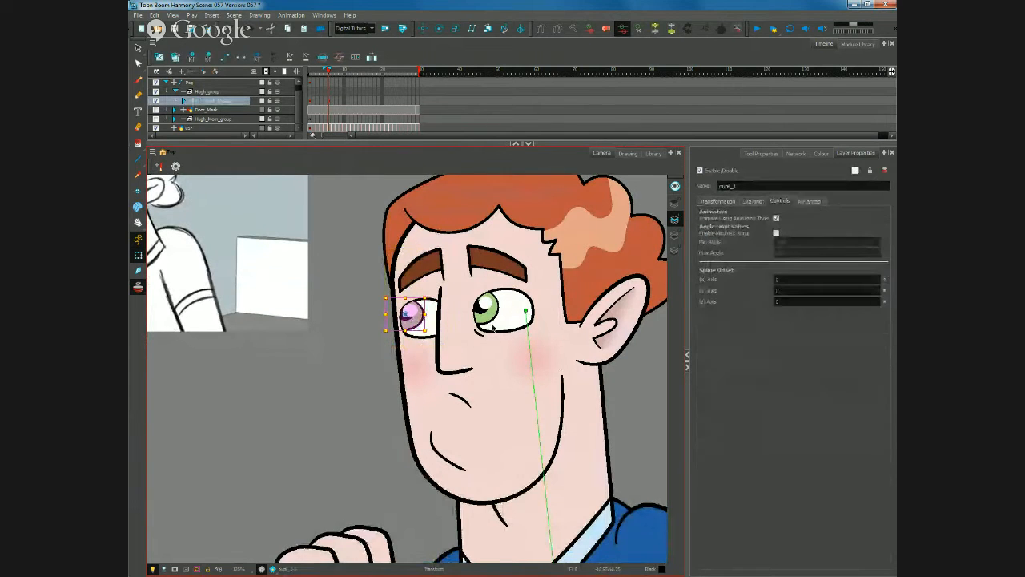
# Go over the near eye and both eyebrows, and shift both pupils toward the ear side of the eyes
pyautogui.click(494, 329)
pyautogui.press('b')
pyautogui.click(498, 329)
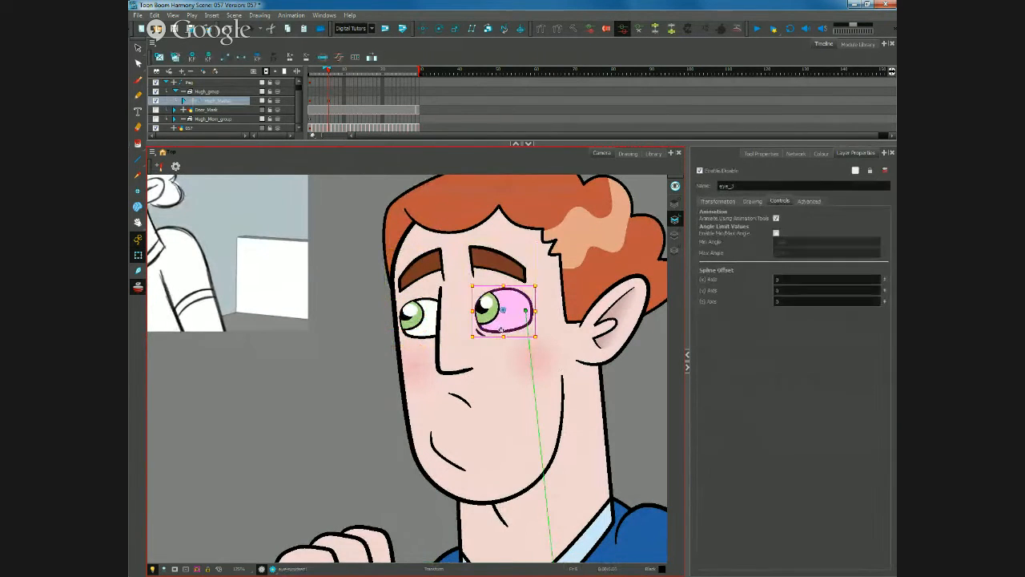
pyautogui.click(427, 342)
pyautogui.click(421, 262)
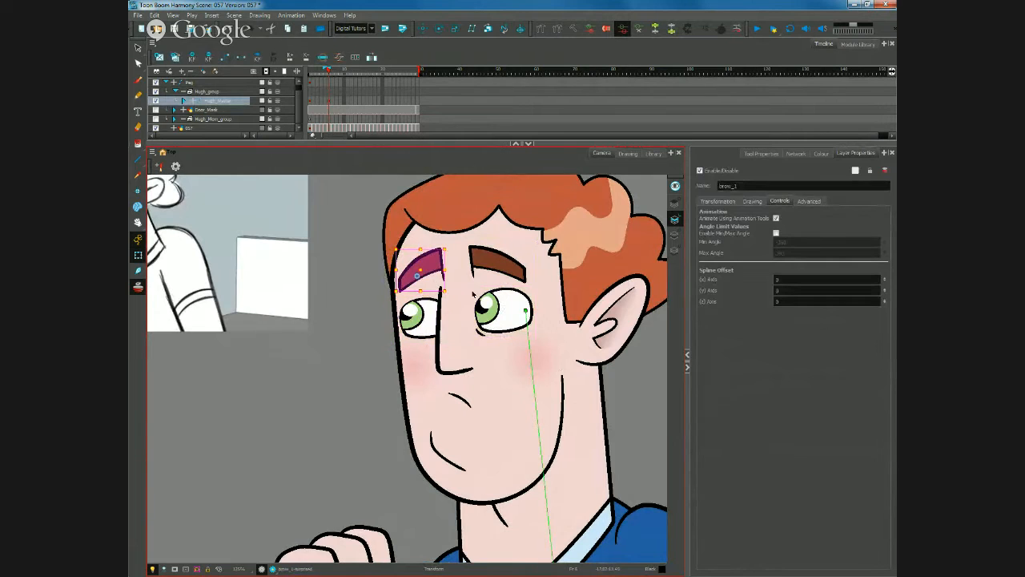
pyautogui.click(496, 261)
pyautogui.click(481, 332)
pyautogui.moveTo(405, 321); pyautogui.dragTo(421, 321)
# Move the nose slightly toward the ear and clear the selection
pyautogui.click(451, 353)
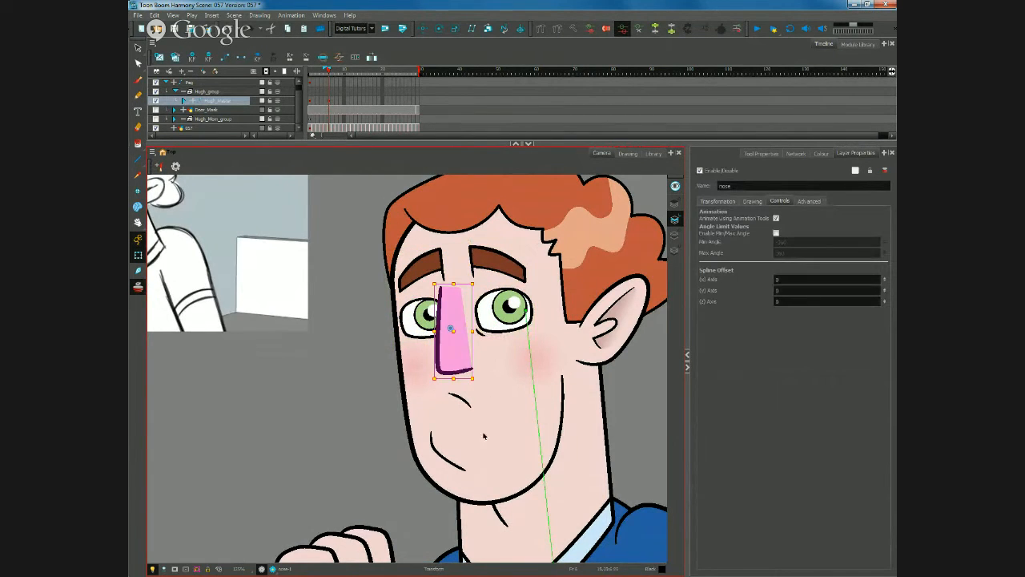
pyautogui.press('Right')
pyautogui.press('Right')
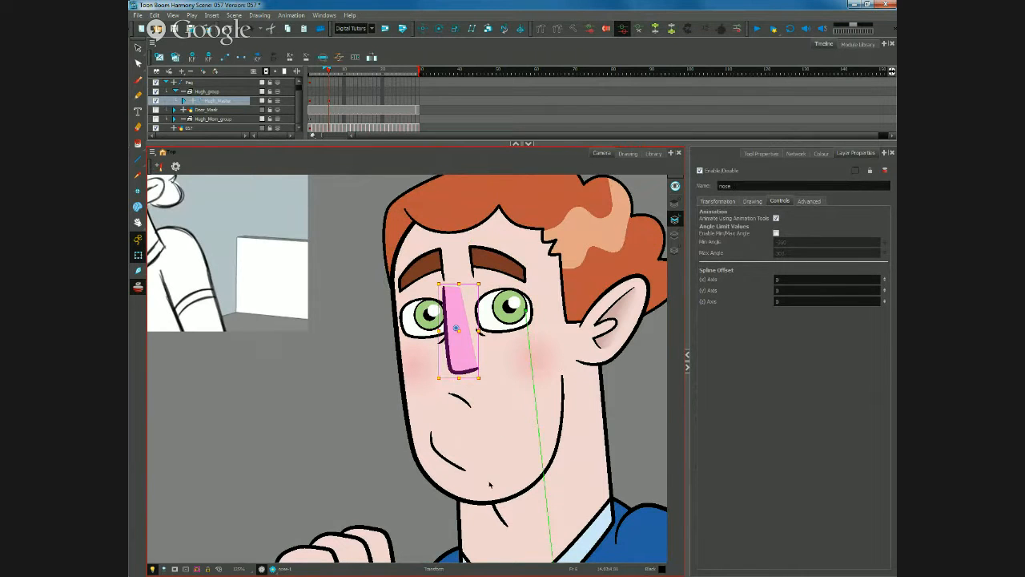
pyautogui.click(386, 464)
# Try to reset the mouth's transformation at frame 6
pyautogui.click(459, 400)
pyautogui.press('space')
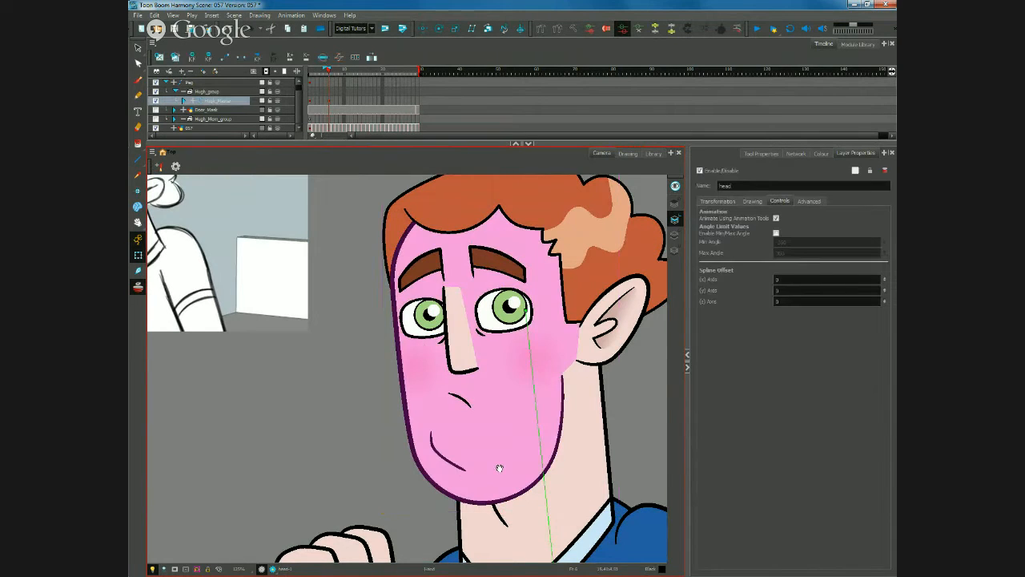
pyautogui.moveTo(498, 467); pyautogui.dragTo(427, 328)
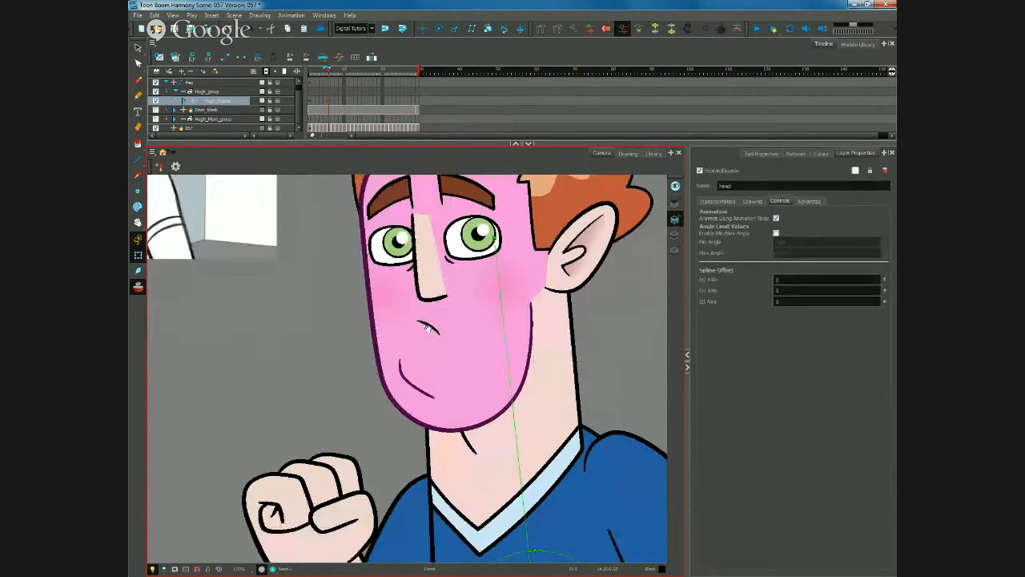
pyautogui.click(428, 326)
pyautogui.scroll(-5, 429, 327)
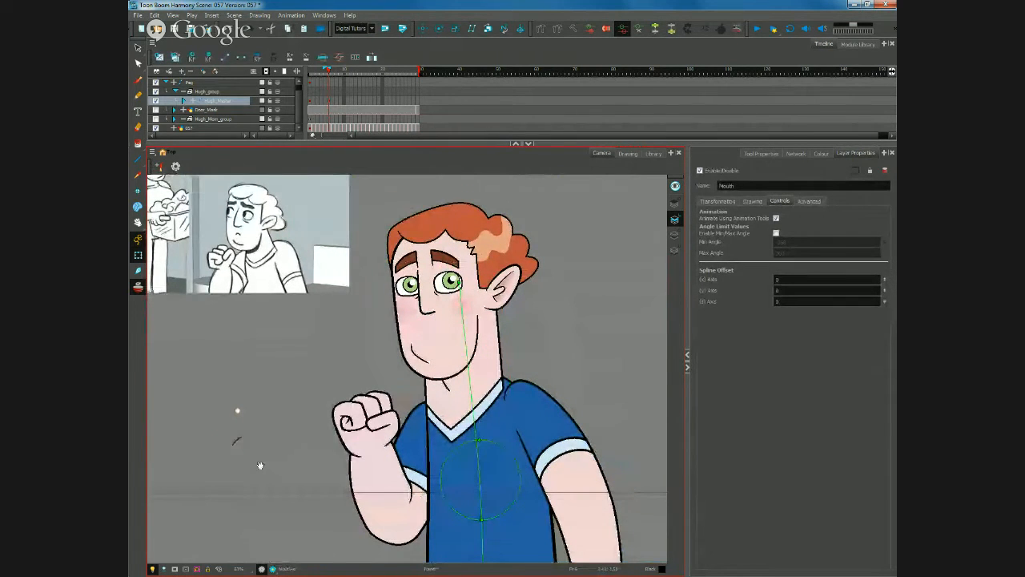
# Find the displaced mouth beside the character, restore it to its place under the nose, and clear the selection
pyautogui.moveTo(260, 465); pyautogui.dragTo(385, 414)
pyautogui.click(384, 406)
pyautogui.scroll(4, 375, 404)
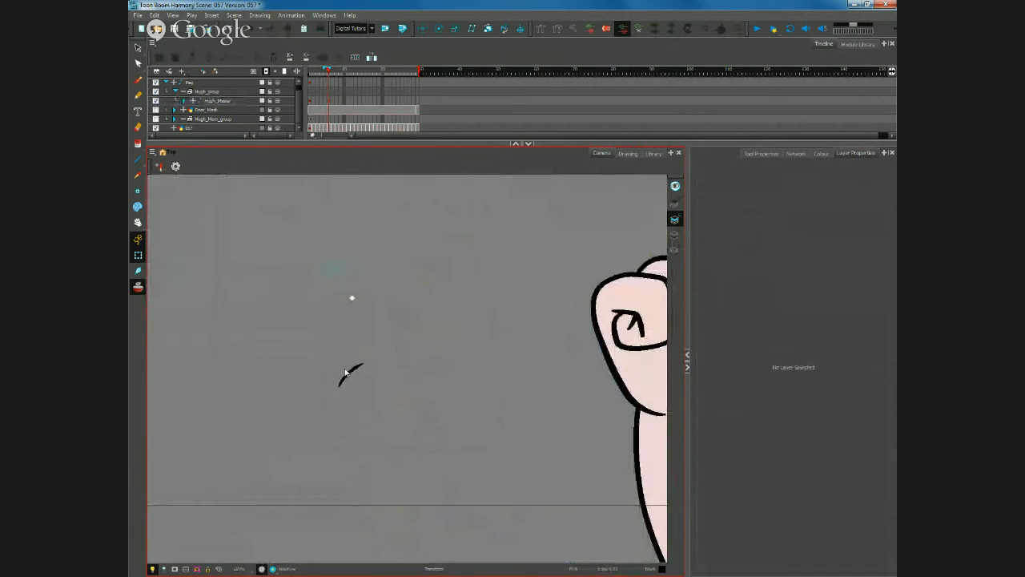
pyautogui.click(349, 373)
pyautogui.scroll(-4, 350, 376)
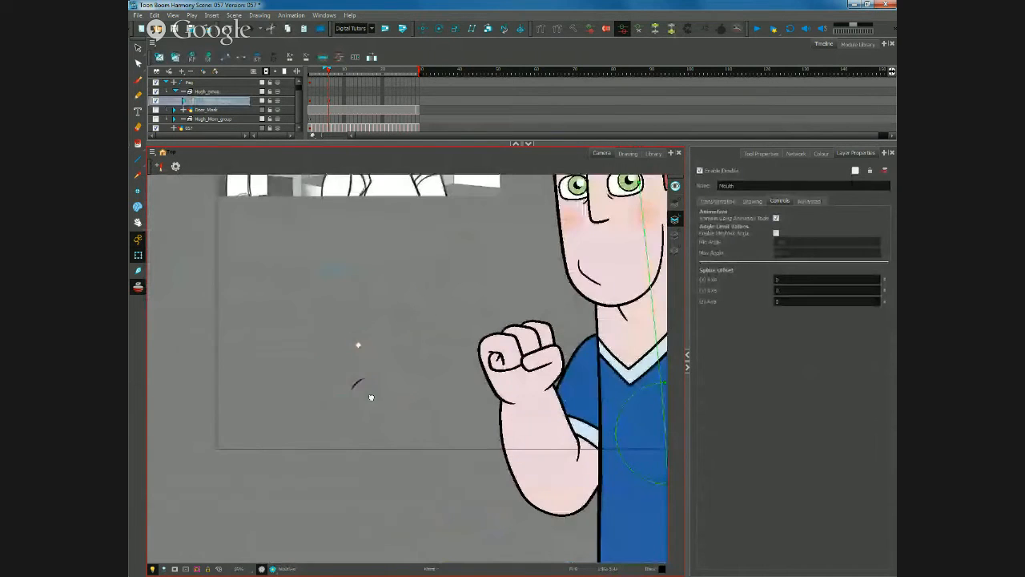
pyautogui.press('r')
pyautogui.press('space')
pyautogui.moveTo(489, 347); pyautogui.dragTo(344, 422)
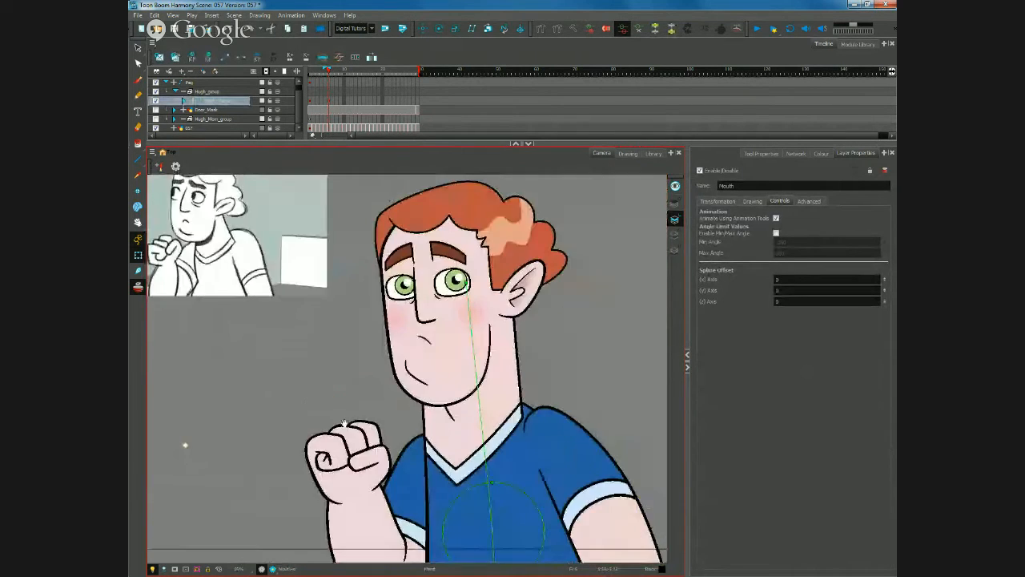
pyautogui.click(519, 348)
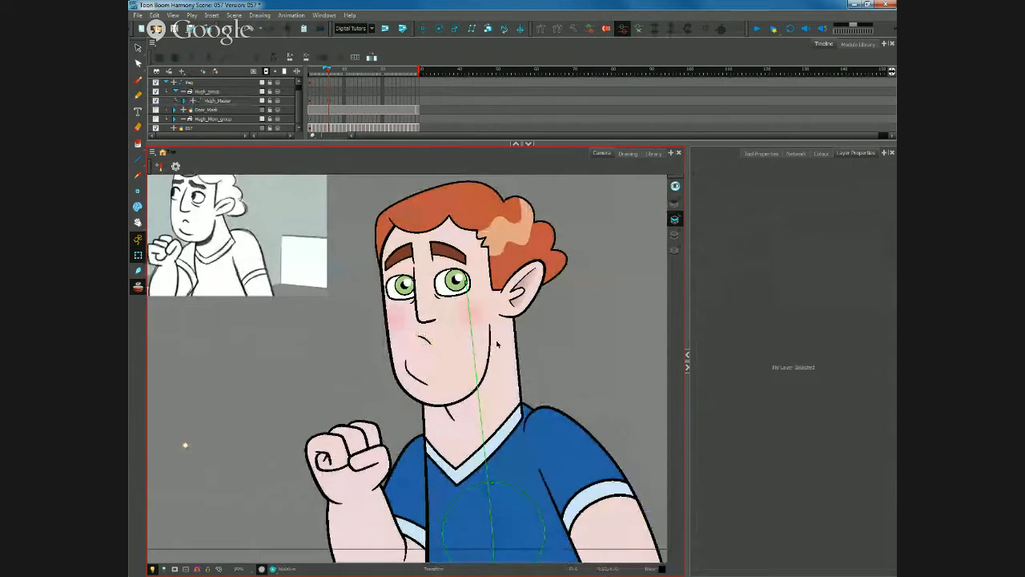
# Try to reset the transformation of the eyes' parent peg, Eye_Master, then undo it and clear the selection
pyautogui.click(424, 340)
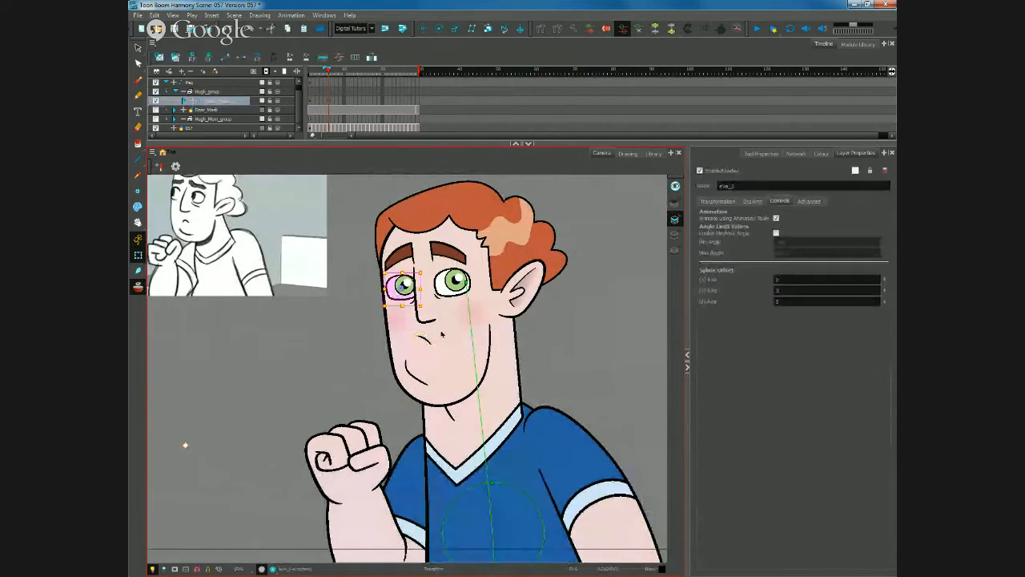
pyautogui.press('Delete')
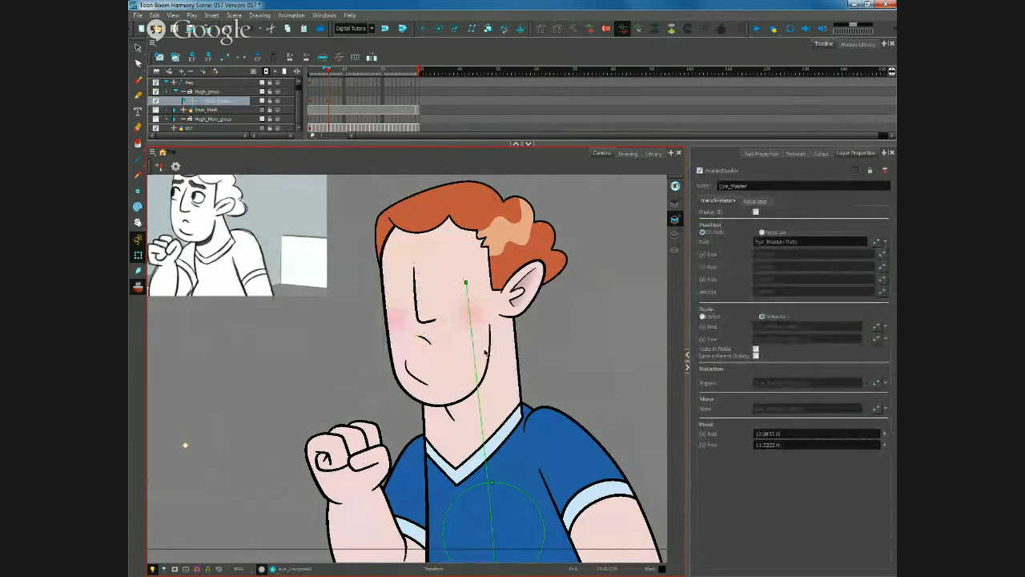
pyautogui.scroll(-4, 509, 400)
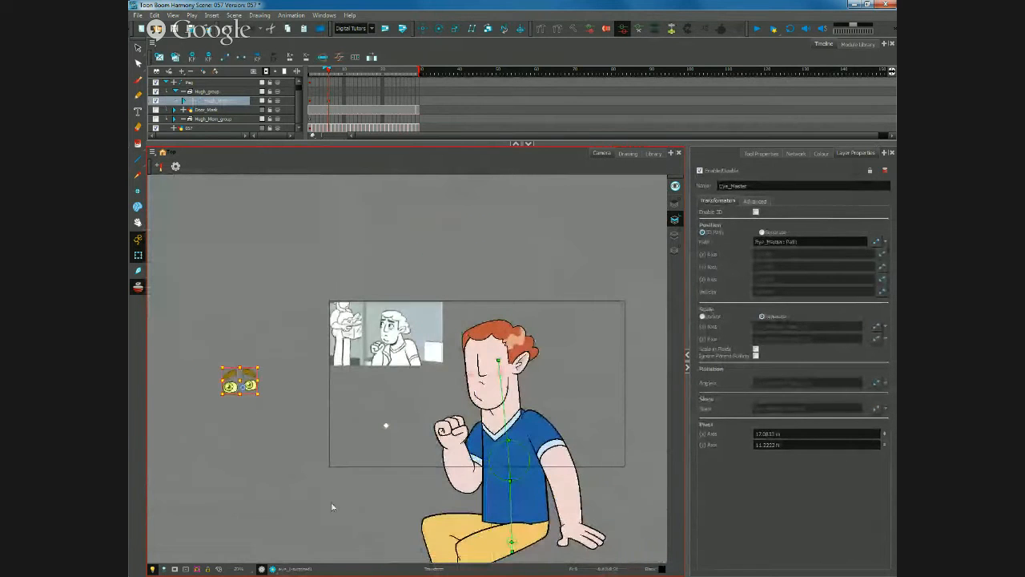
pyautogui.hotkey('ctrl', 'z')
pyautogui.click(550, 382)
# Nudge both pupils slightly down and away from the ear, and clear the selection
pyautogui.scroll(5, 517, 396)
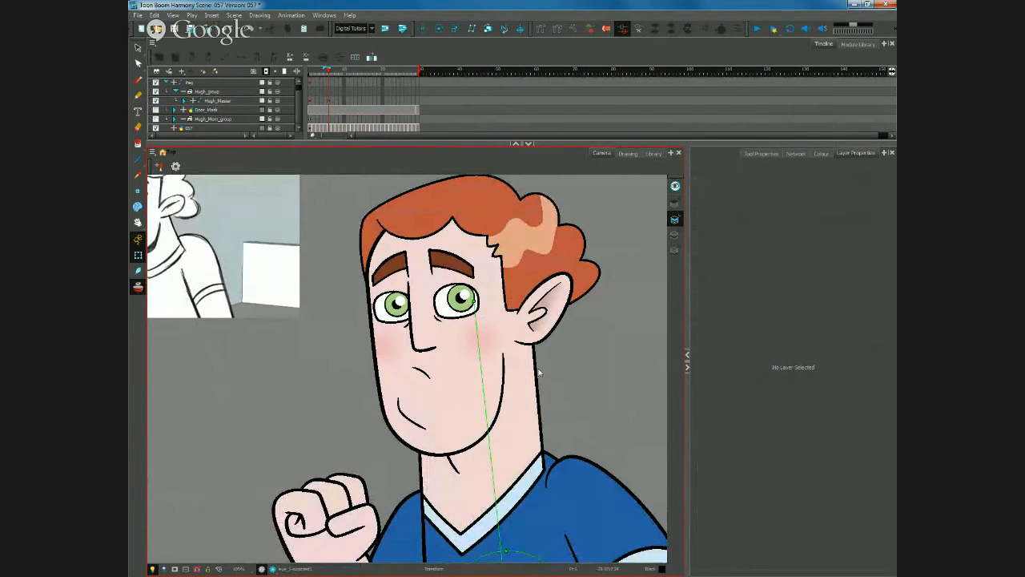
pyautogui.scroll(-3, 438, 418)
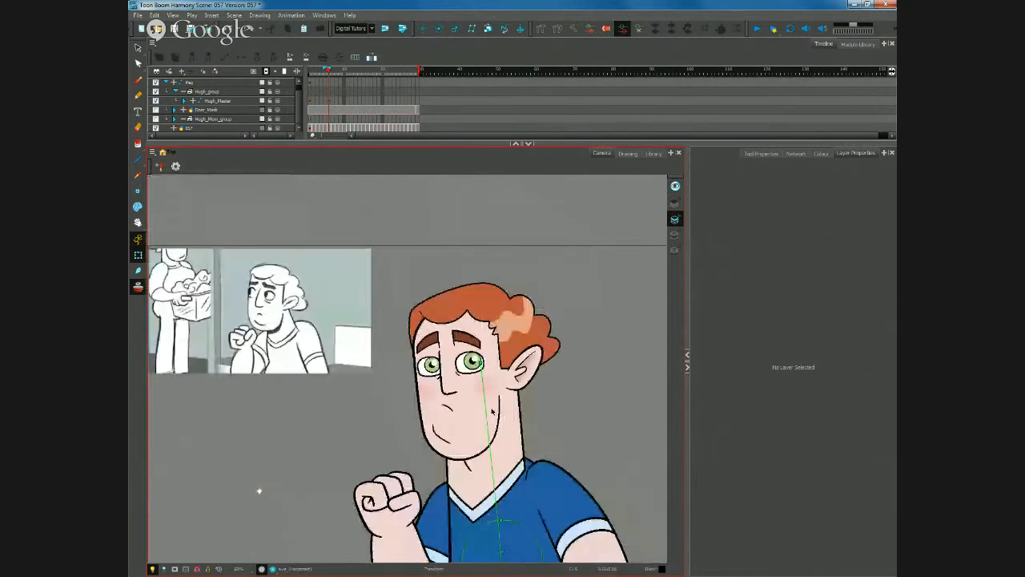
pyautogui.scroll(5, 495, 426)
pyautogui.click(465, 322)
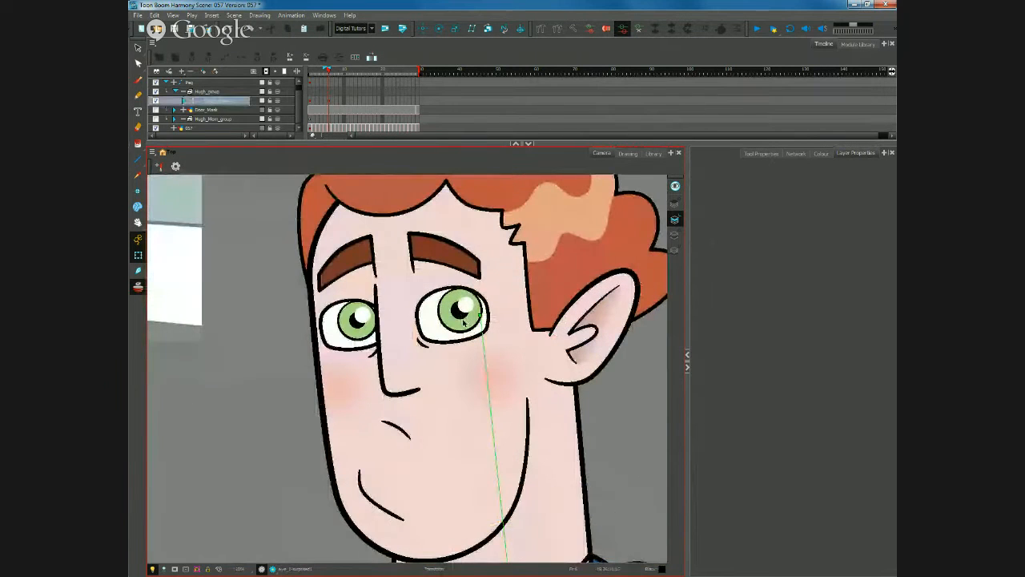
pyautogui.moveTo(458, 323); pyautogui.dragTo(454, 327)
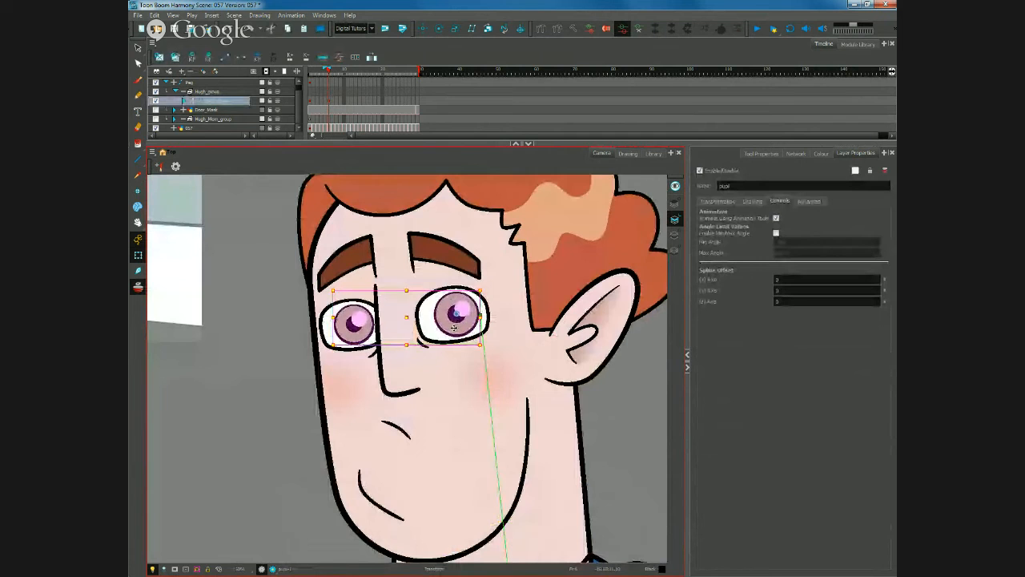
pyautogui.hotkey('ctrl', 'z')
pyautogui.moveTo(361, 323); pyautogui.dragTo(355, 325)
pyautogui.click(293, 472)
# Try adjusting the mouth, undo the change, and clear the selection
pyautogui.scroll(-3, 352, 464)
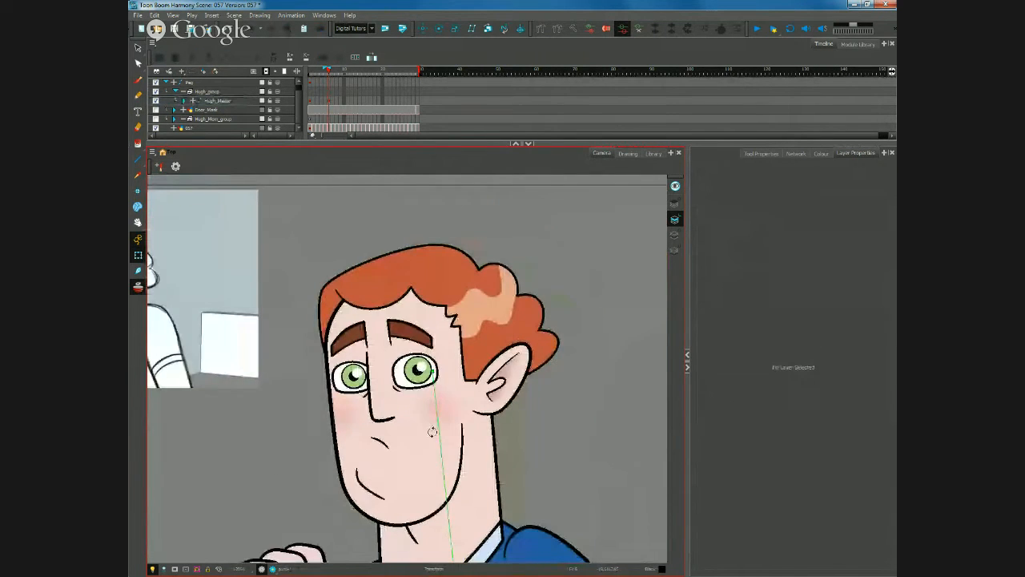
pyautogui.scroll(4, 432, 432)
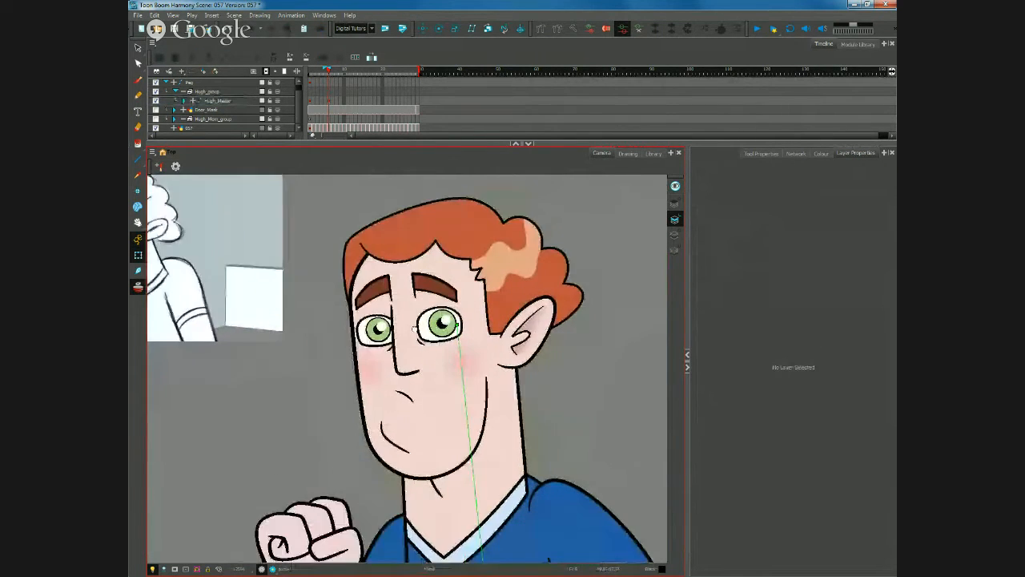
pyautogui.click(450, 355)
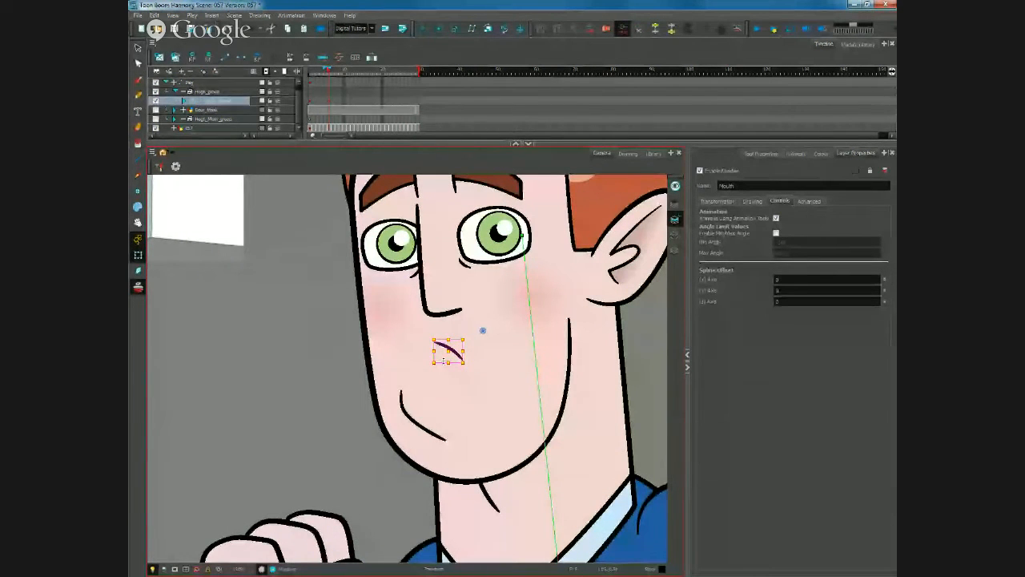
pyautogui.hotkey('ctrl', 'z')
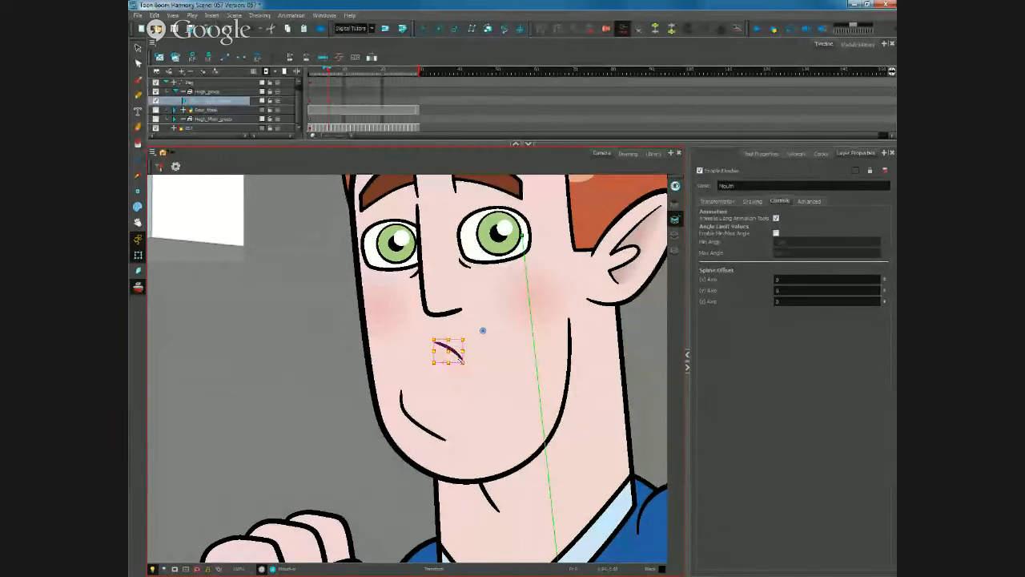
pyautogui.press('Escape')
# Rotate the torso's deformation bone, Bone_1, to lean Hugh's upper body and head forward toward the raised fist
pyautogui.scroll(-4, 505, 427)
pyautogui.moveTo(505, 427); pyautogui.dragTo(459, 385)
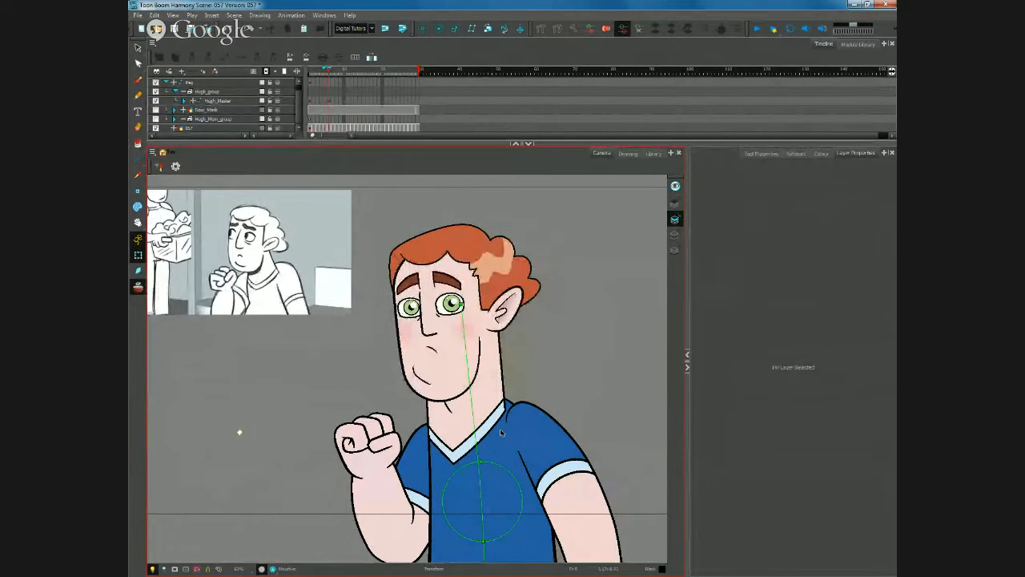
pyautogui.scroll(-3, 467, 390)
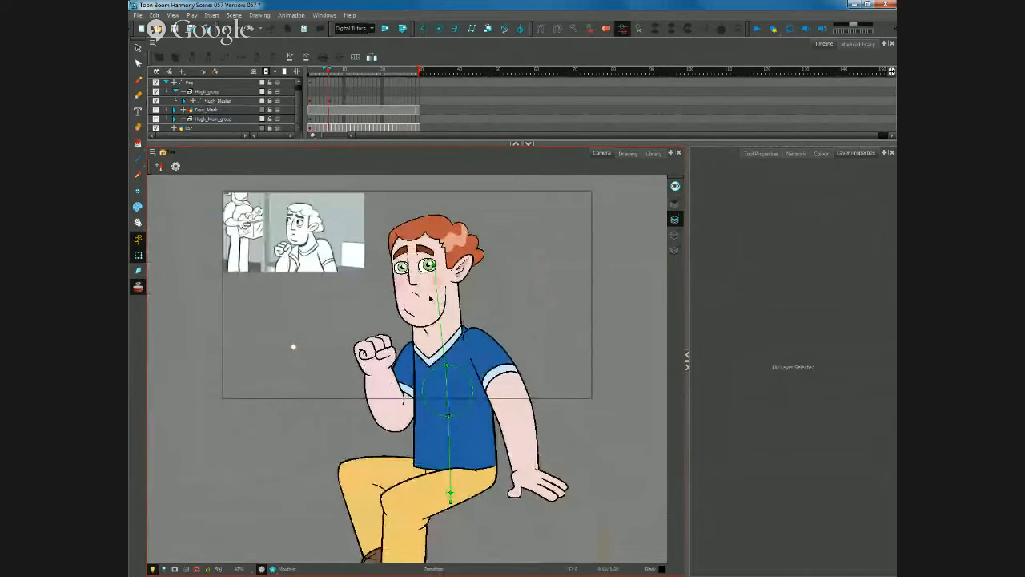
pyautogui.scroll(3, 430, 298)
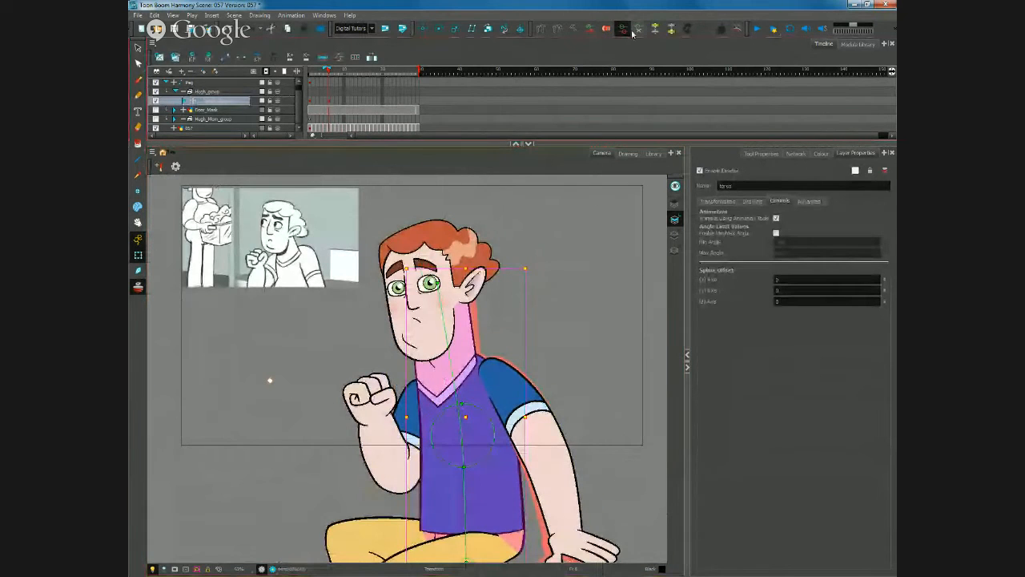
pyautogui.click(550, 291)
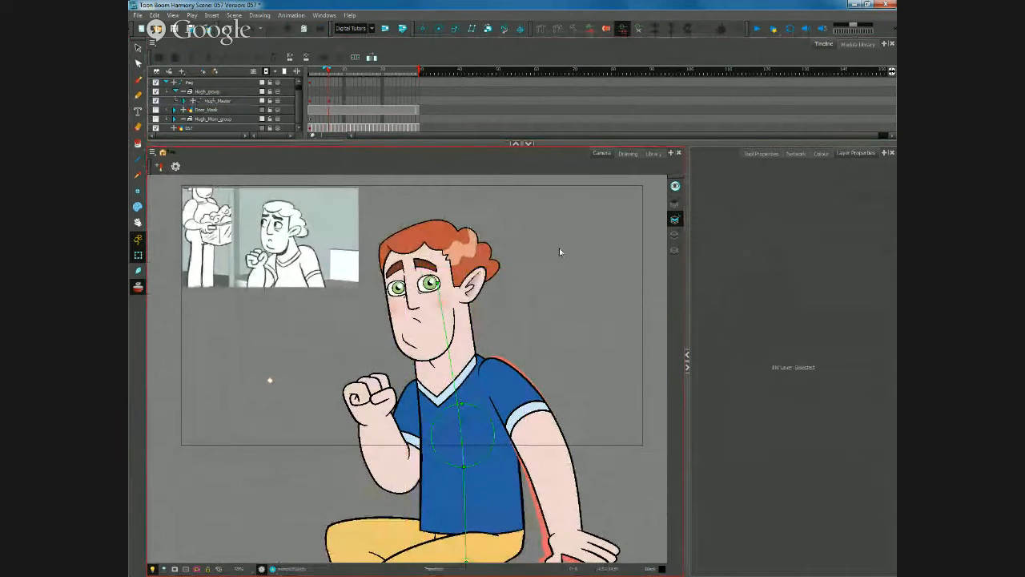
pyautogui.click(464, 319)
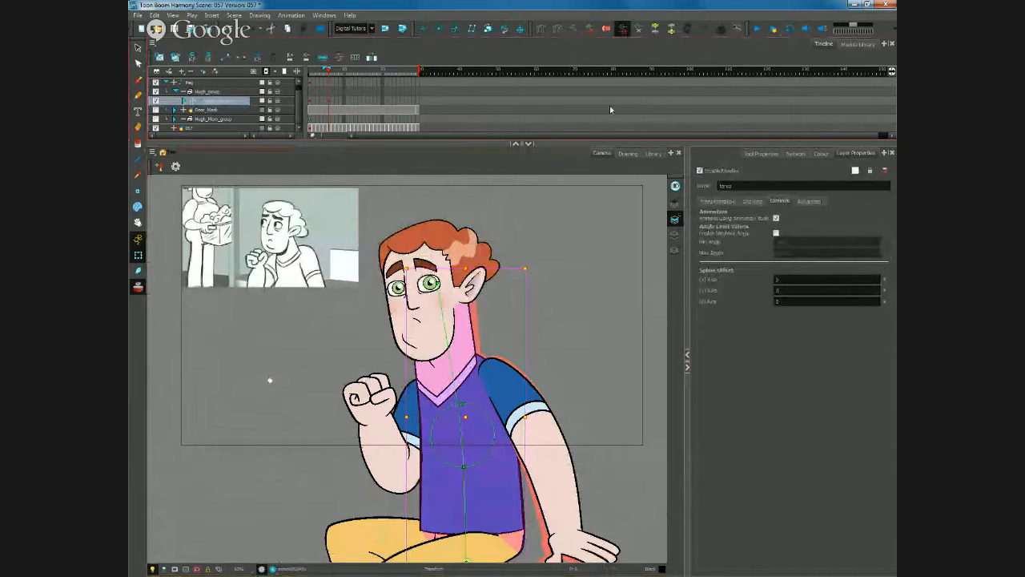
pyautogui.moveTo(437, 284)
pyautogui.mouseDown()
pyautogui.moveTo(471, 271)
pyautogui.moveTo(353, 289)
pyautogui.moveTo(412, 293)
pyautogui.moveTo(446, 271)
pyautogui.moveTo(405, 307)
pyautogui.moveTo(513, 300)
pyautogui.moveTo(430, 282)
pyautogui.mouseUp()
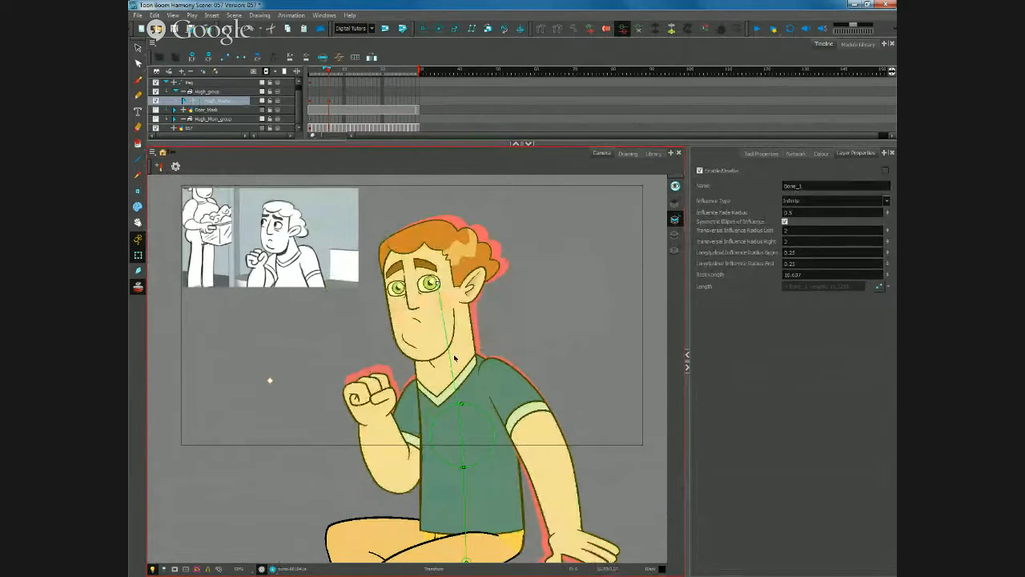
pyautogui.moveTo(432, 282)
pyautogui.mouseDown()
pyautogui.moveTo(496, 292)
pyautogui.moveTo(401, 296)
pyautogui.moveTo(460, 305)
pyautogui.moveTo(436, 282)
pyautogui.moveTo(435, 298)
pyautogui.moveTo(418, 297)
pyautogui.mouseUp()
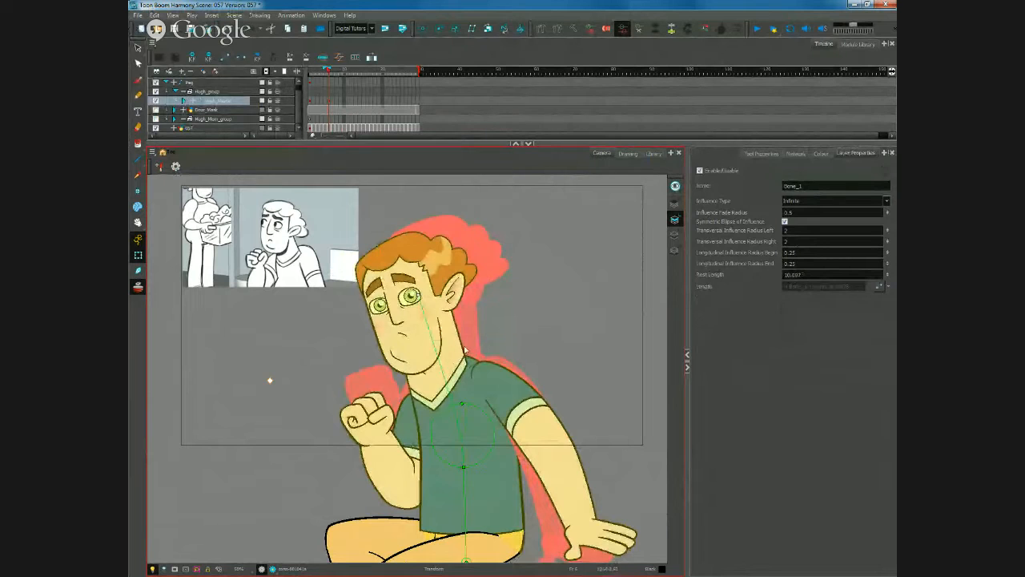
# Try rotating the head's parent peg, head-P, to a more upright angle, and undo the rotation
pyautogui.click(439, 333)
pyautogui.moveTo(533, 235); pyautogui.dragTo(526, 224)
pyautogui.scroll(3, 473, 286)
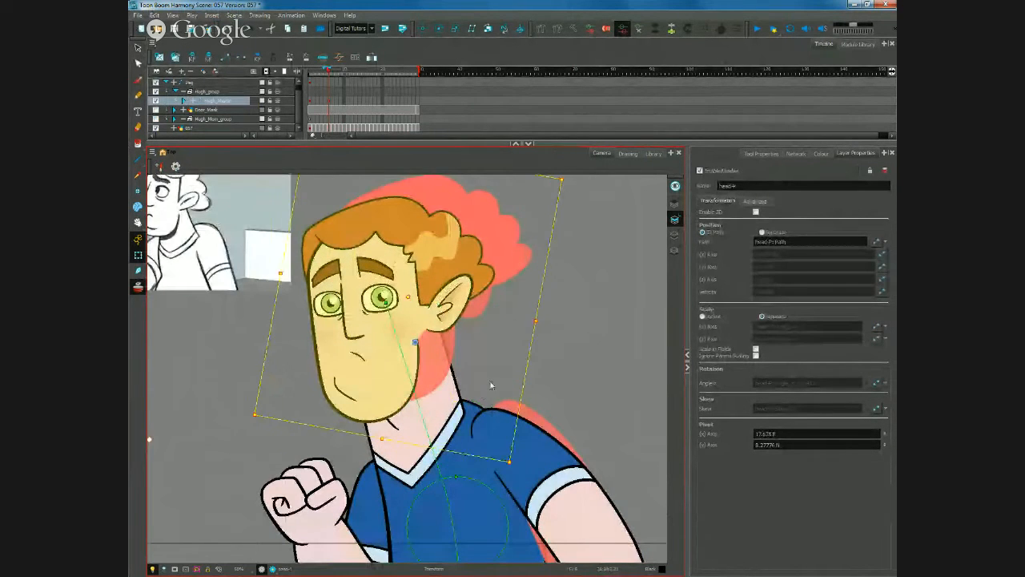
pyautogui.hotkey('ctrl', 'z')
# Rotate the head's parent peg slightly counterclockwise around its pivot and clear the selection
pyautogui.scroll(-2, 484, 392)
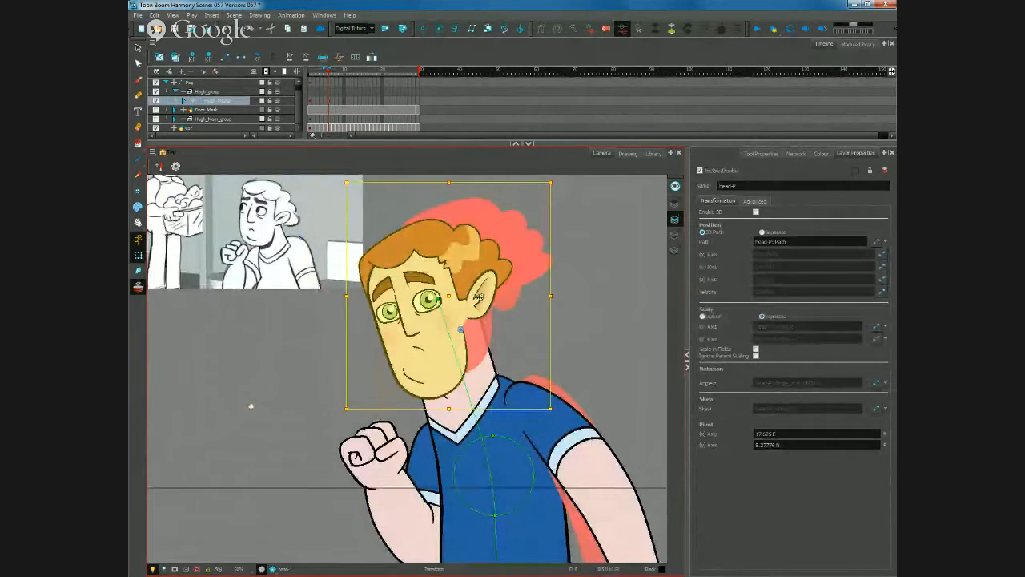
pyautogui.moveTo(557, 414); pyautogui.dragTo(551, 397)
pyautogui.hotkey('alt', 'space')
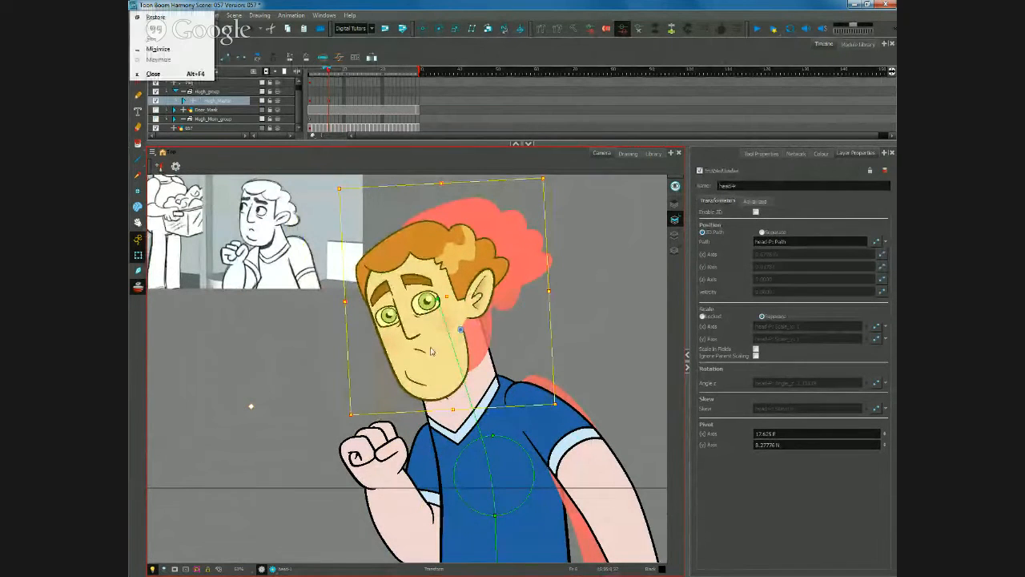
pyautogui.click(500, 324)
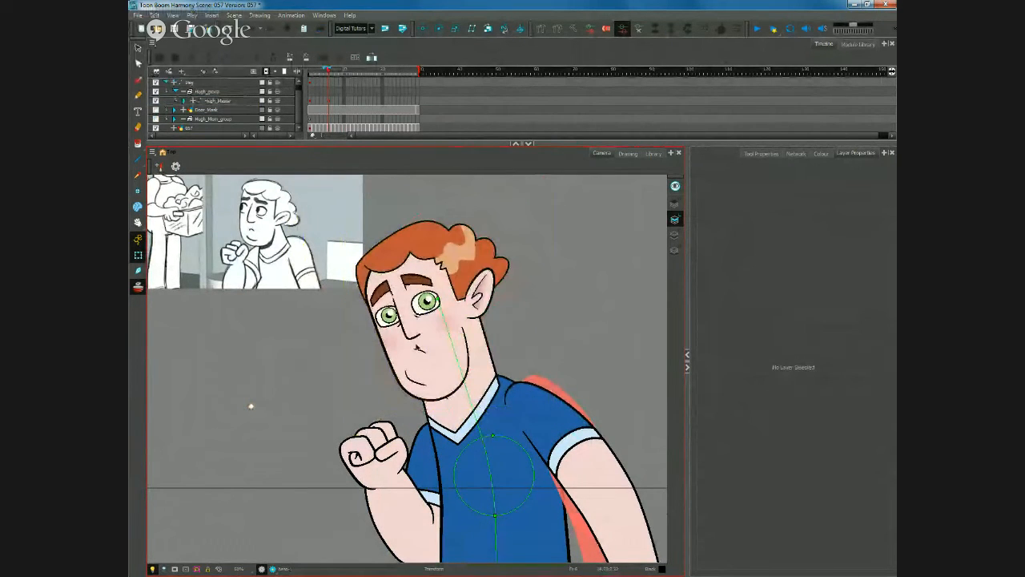
# Nudge the head slightly downward with its parent peg, head-P, clear the selection, and save the scene
pyautogui.click(457, 346)
pyautogui.click(457, 349)
pyautogui.press('b')
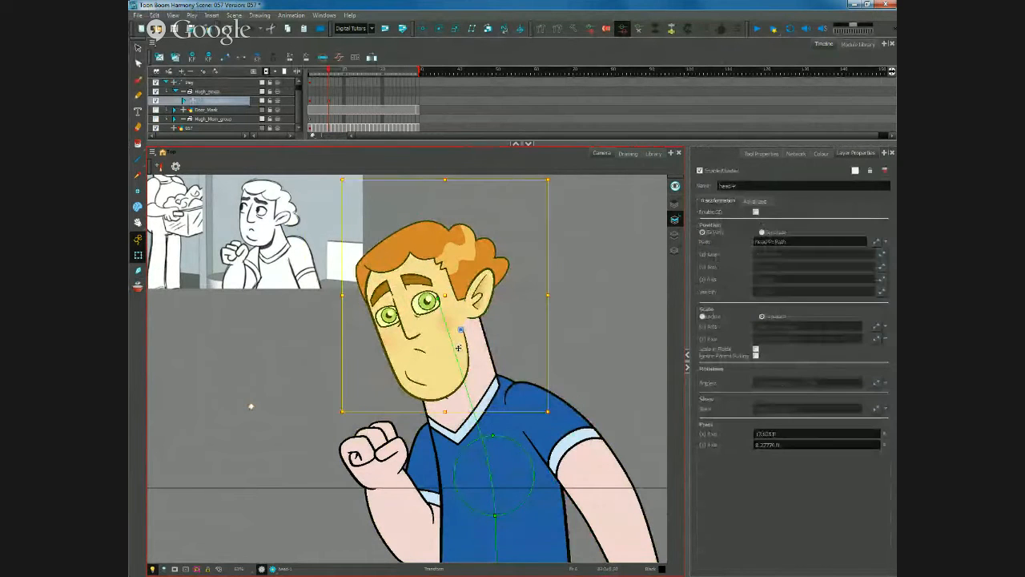
pyautogui.moveTo(458, 347); pyautogui.dragTo(458, 350)
pyautogui.click(506, 332)
pyautogui.hotkey('ctrl', 's')
pyautogui.press(',')
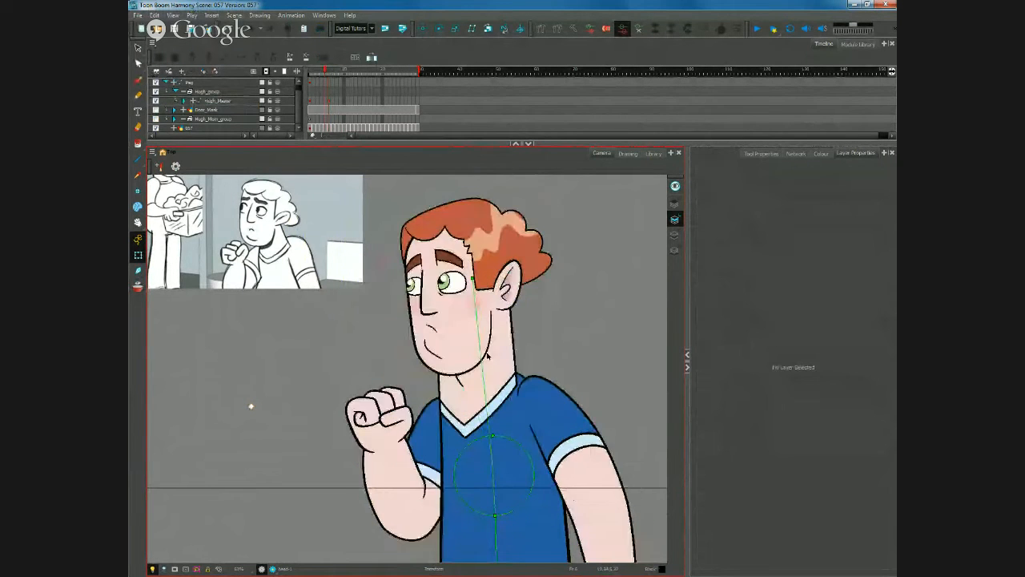
pyautogui.press('.')
# Swap the drawings of both of Hugh's eyes to closed eyelids
pyautogui.press('2')
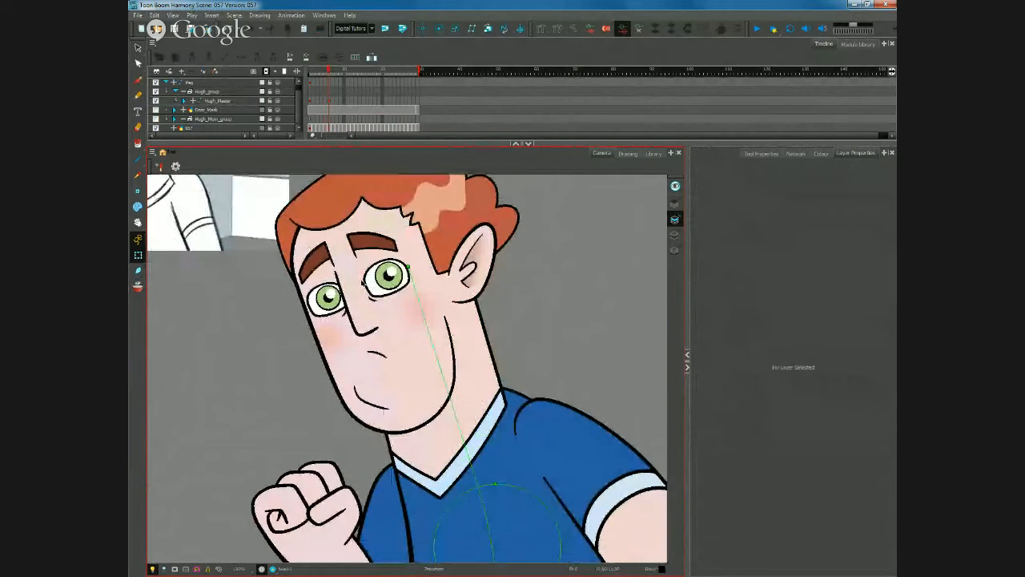
pyautogui.moveTo(364, 303); pyautogui.dragTo(446, 361)
pyautogui.click(394, 365)
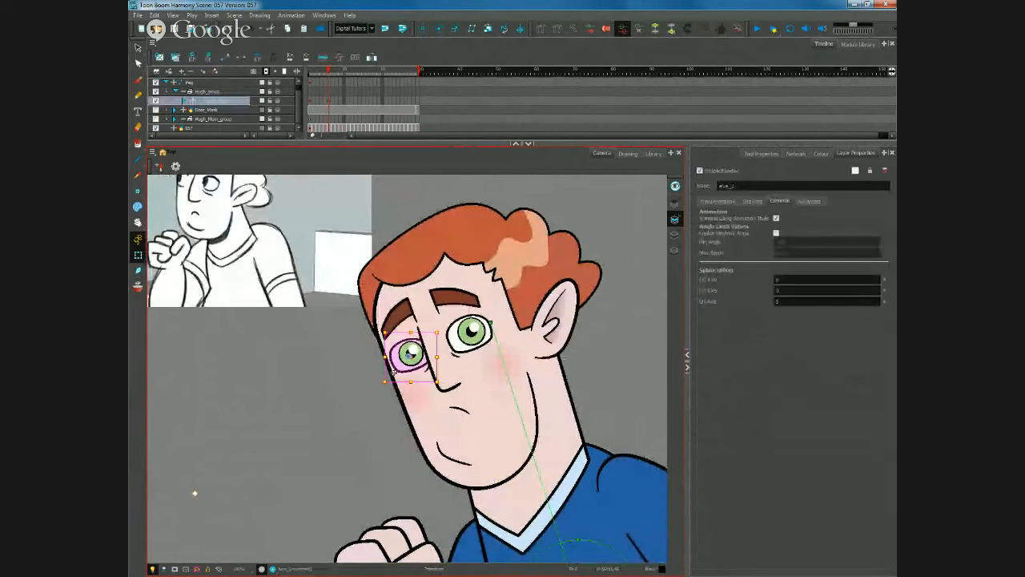
pyautogui.press(']')
pyautogui.press(']')
pyautogui.press(']')
pyautogui.press(']')
pyautogui.press(']')
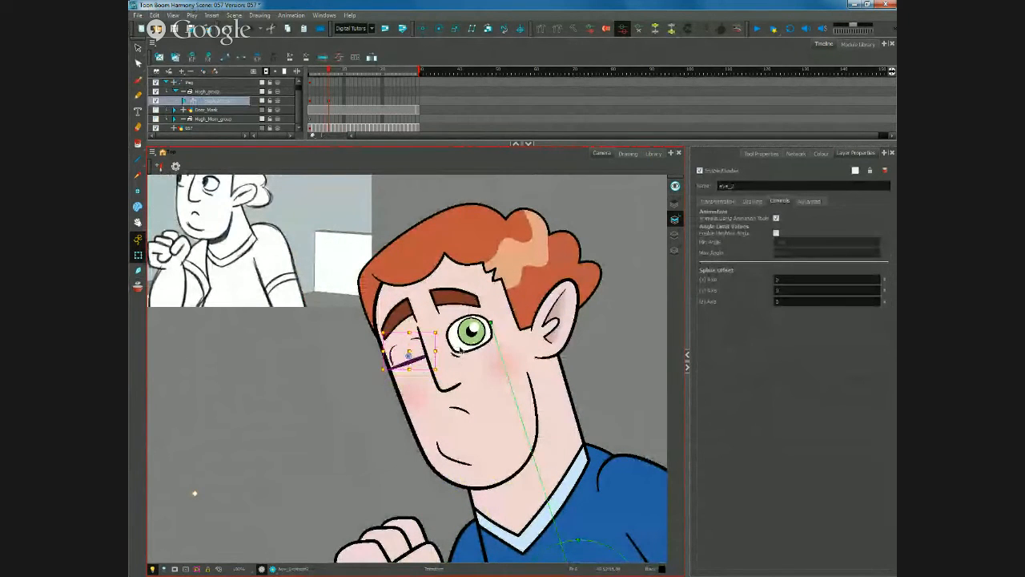
pyautogui.click(455, 353)
pyautogui.press(']')
pyautogui.press(']')
pyautogui.press(']')
pyautogui.press(']')
pyautogui.press(']')
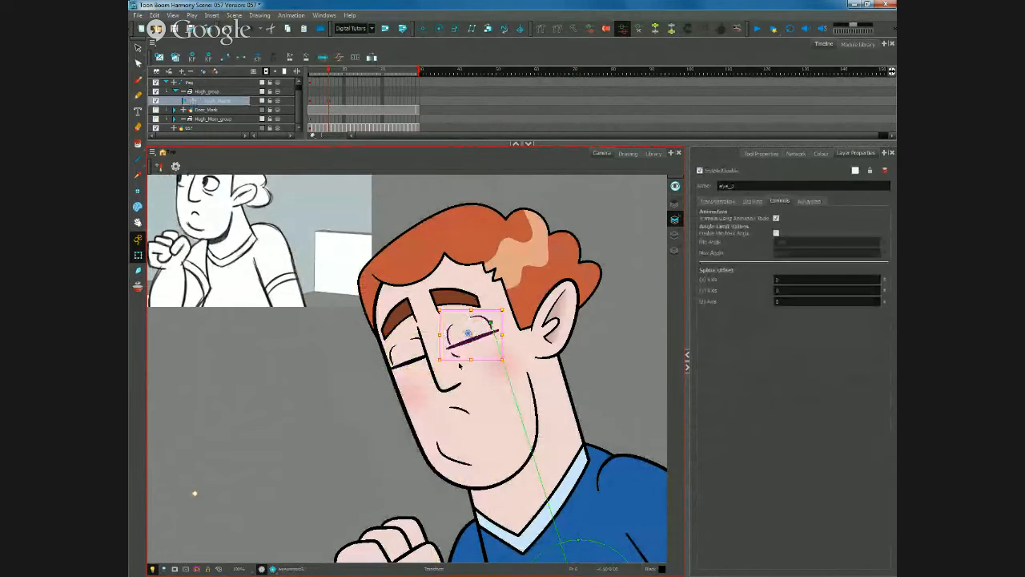
# Swap the drawings of both eyebrows, brow_1 and brow, to straight, worried shapes with crease lines between them
pyautogui.click(398, 316)
pyautogui.press(']')
pyautogui.press(']')
pyautogui.press(']')
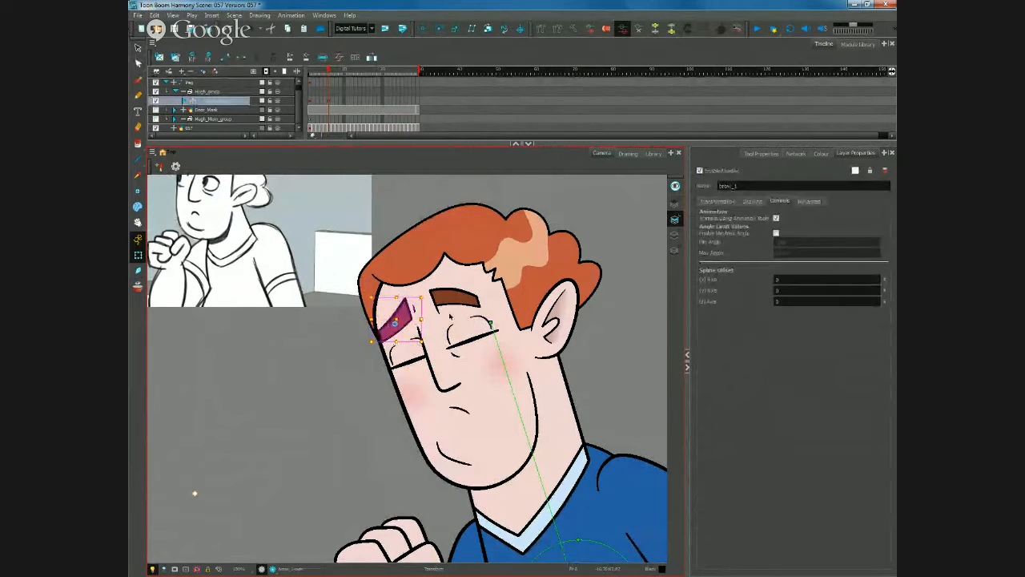
pyautogui.click(442, 303)
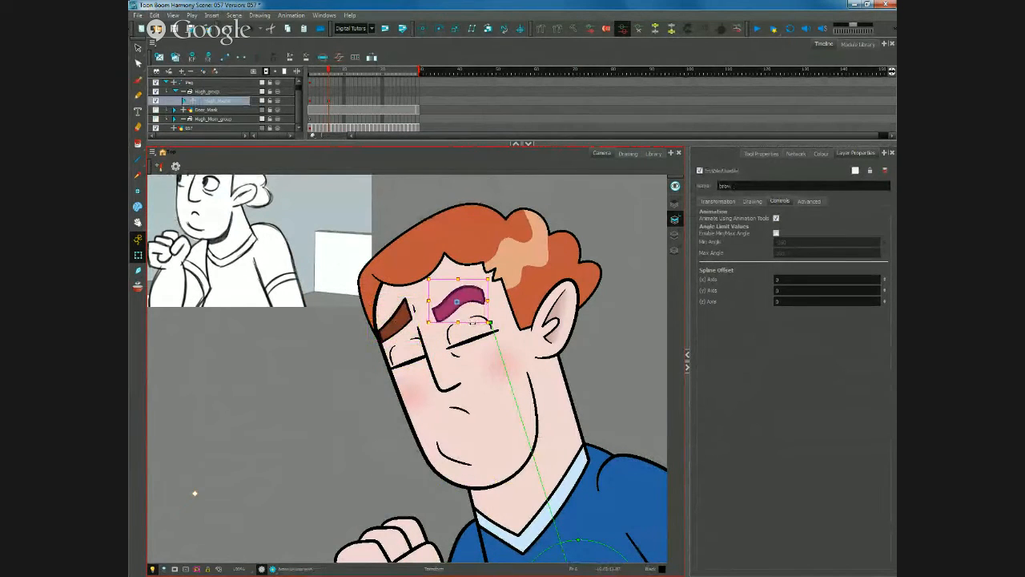
pyautogui.press(']')
pyautogui.press(']')
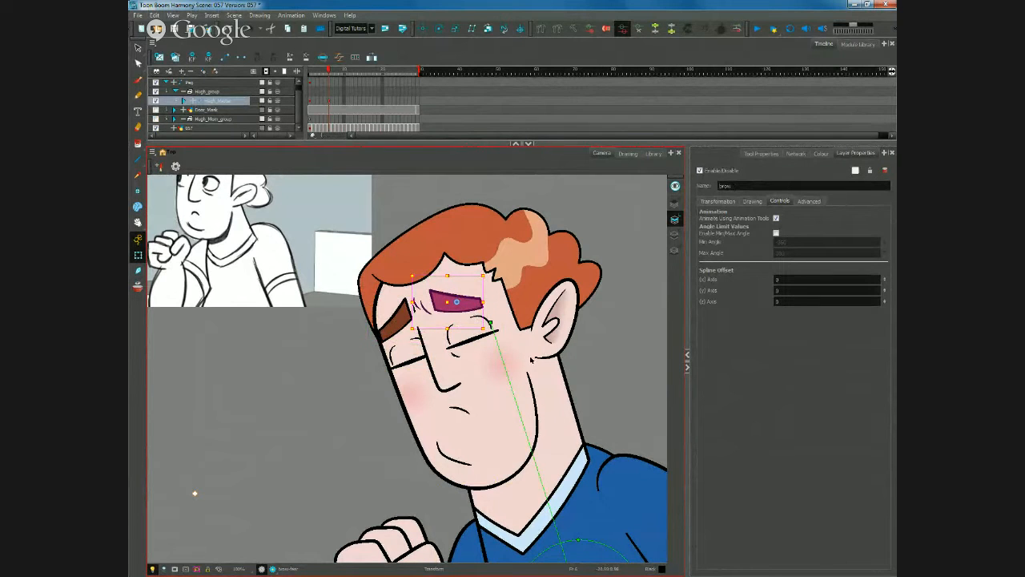
# Examine Hugh's closed-eye expression against the storyboard drawing and clear the eyebrow selection
pyautogui.moveTo(479, 430); pyautogui.dragTo(438, 401)
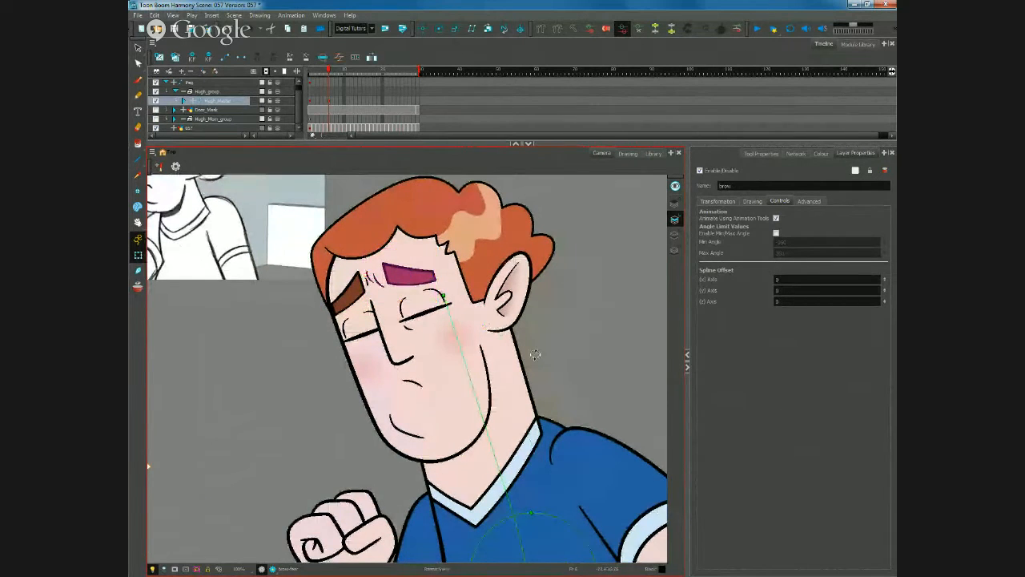
pyautogui.moveTo(543, 351); pyautogui.dragTo(546, 410)
pyautogui.hotkey('shift', 'x')
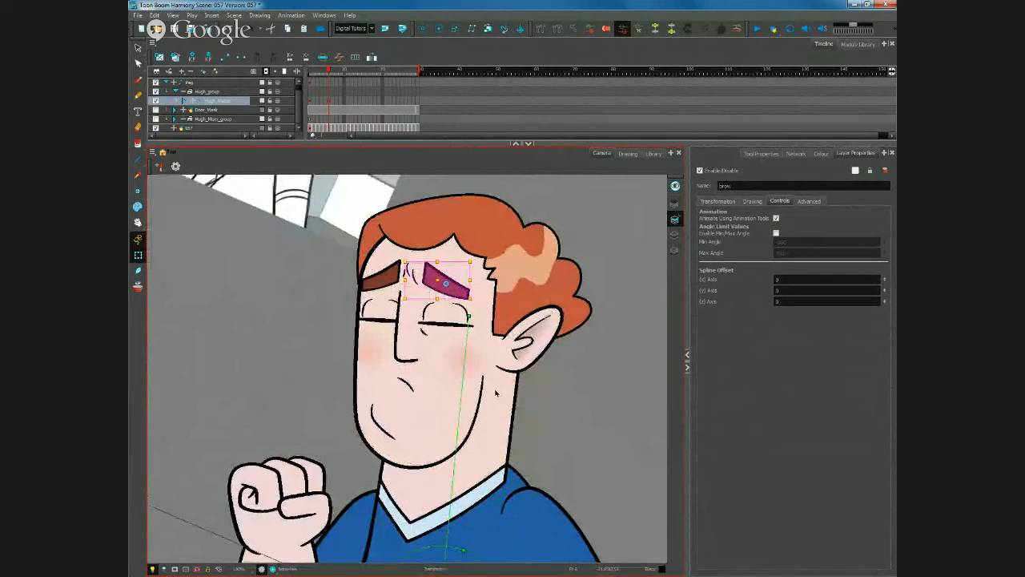
pyautogui.moveTo(496, 393); pyautogui.dragTo(498, 344)
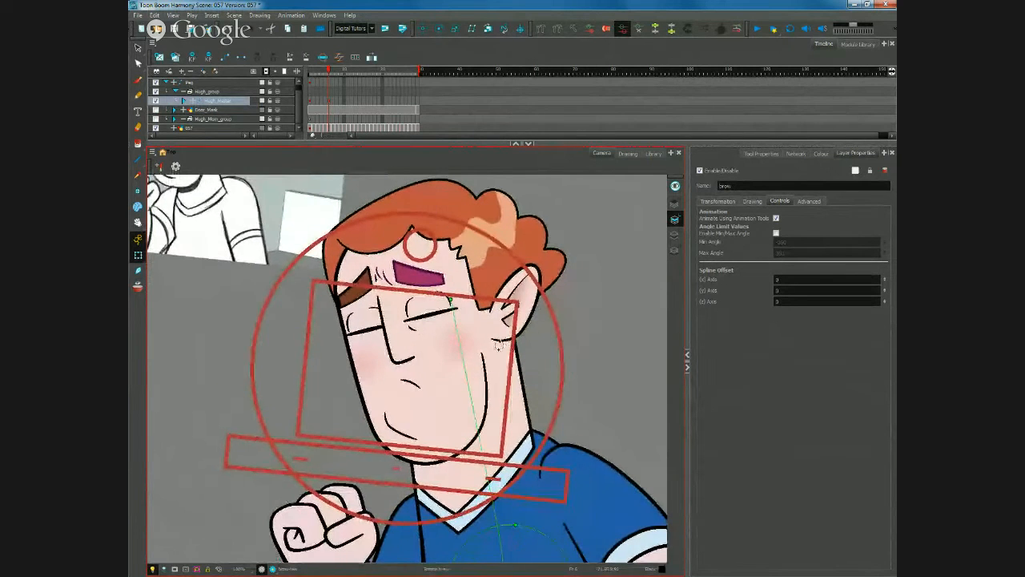
pyautogui.moveTo(395, 335); pyautogui.dragTo(464, 334)
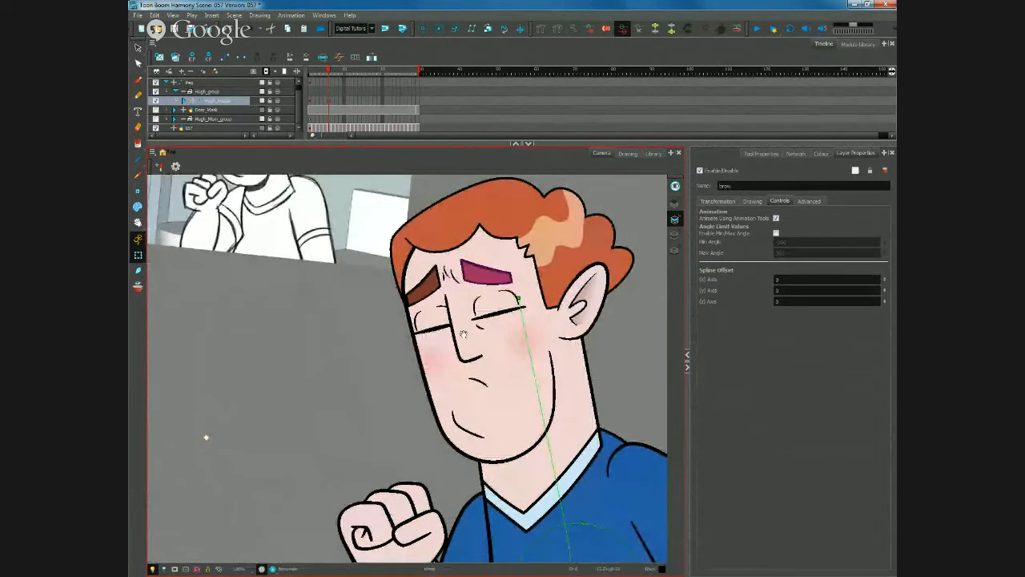
pyautogui.scroll(1, 443, 327)
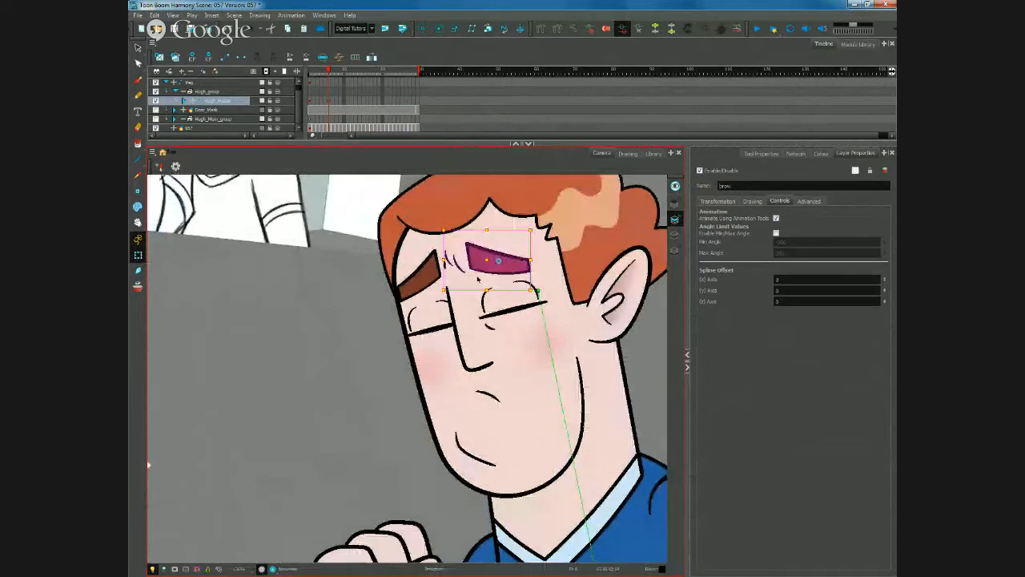
pyautogui.click(415, 286)
pyautogui.moveTo(537, 386); pyautogui.dragTo(491, 400)
pyautogui.scroll(-2, 538, 337)
pyautogui.click(556, 389)
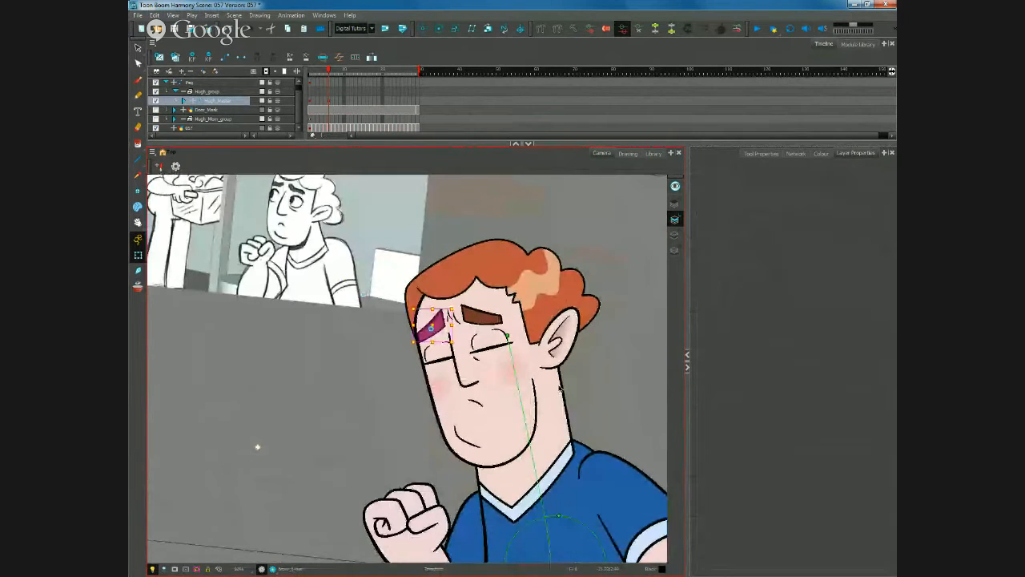
pyautogui.click(572, 395)
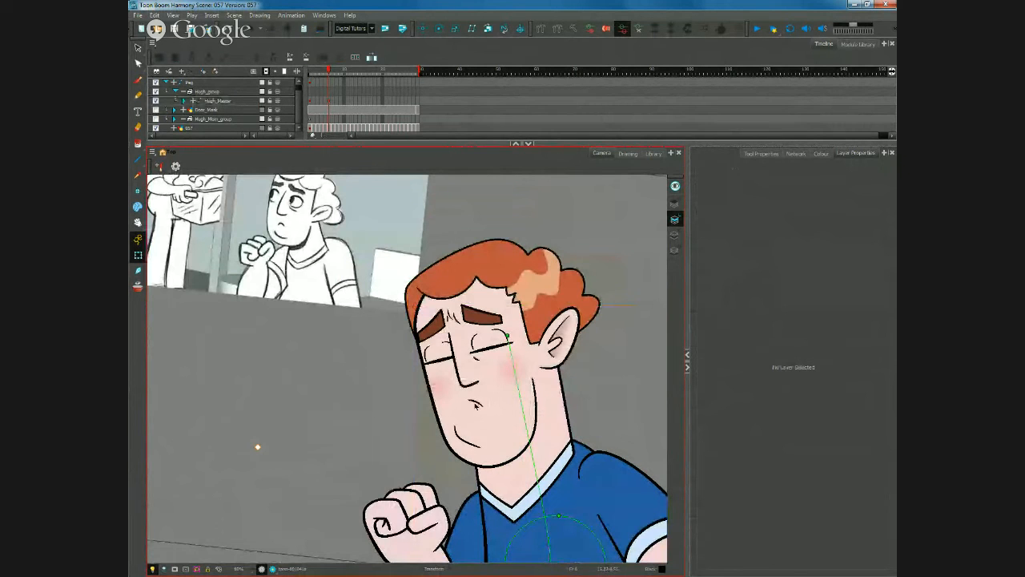
# Reset the view rotation, select the supporting arm, and turn on onion skin to show its previous position
pyautogui.moveTo(457, 435); pyautogui.dragTo(520, 281)
pyautogui.scroll(-3, 448, 405)
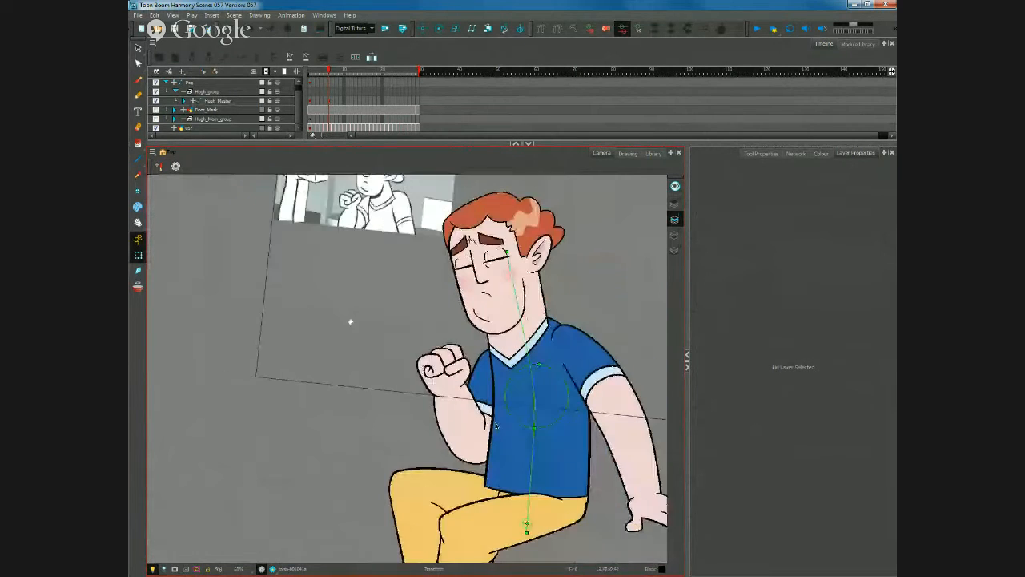
pyautogui.click(485, 389)
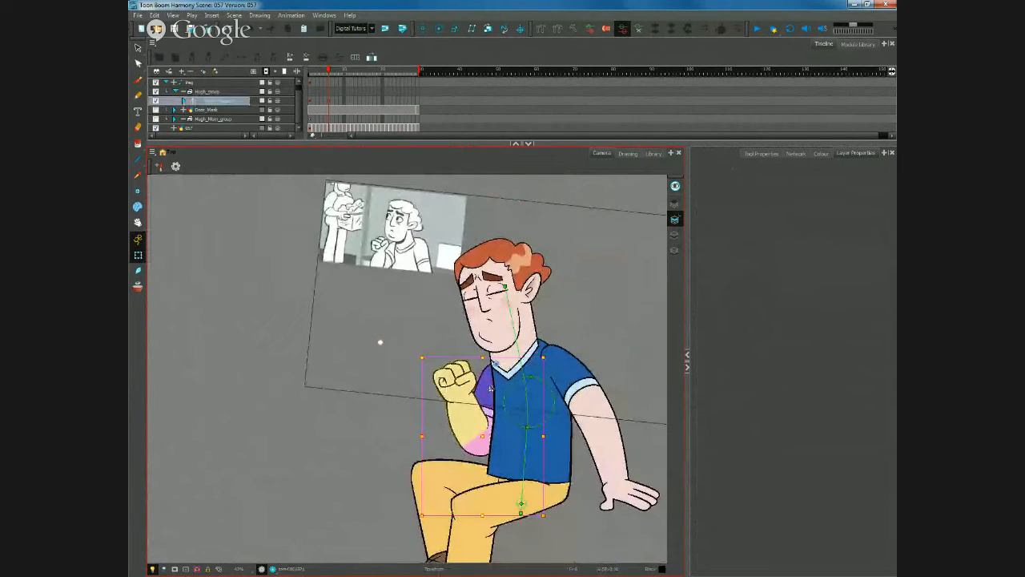
pyautogui.click(559, 358)
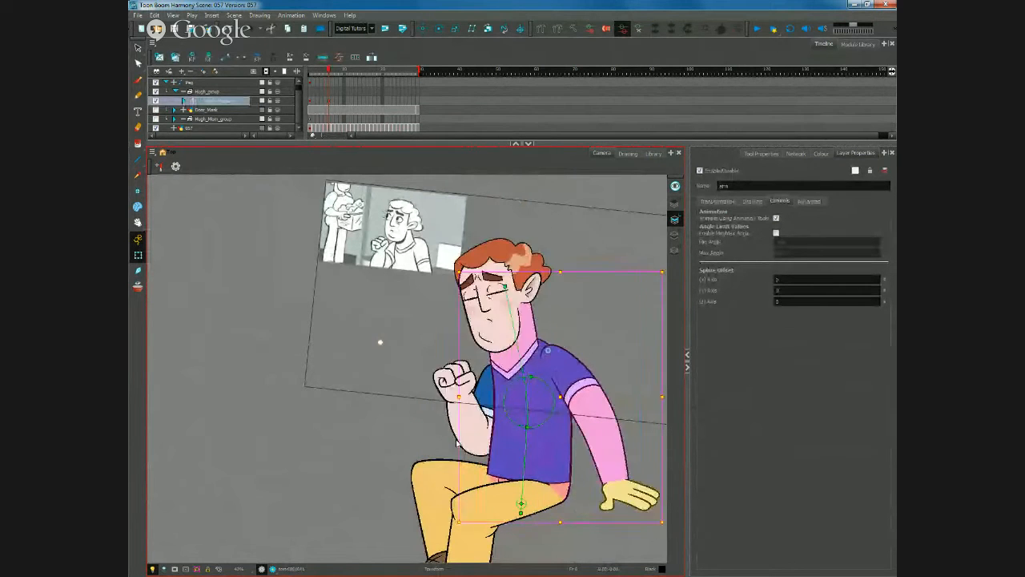
pyautogui.moveTo(623, 417); pyautogui.dragTo(494, 367)
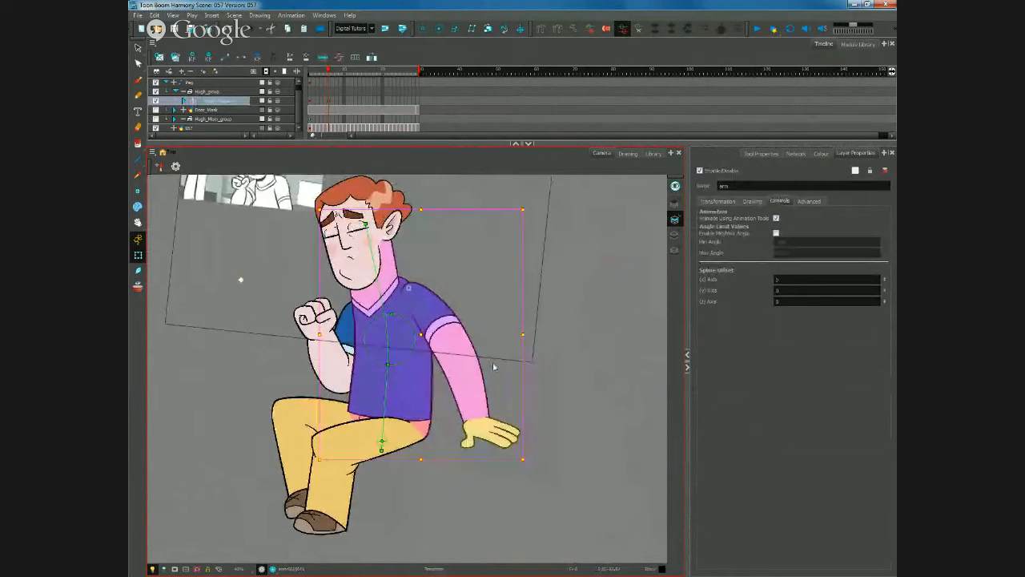
pyautogui.hotkey('shift', 'x')
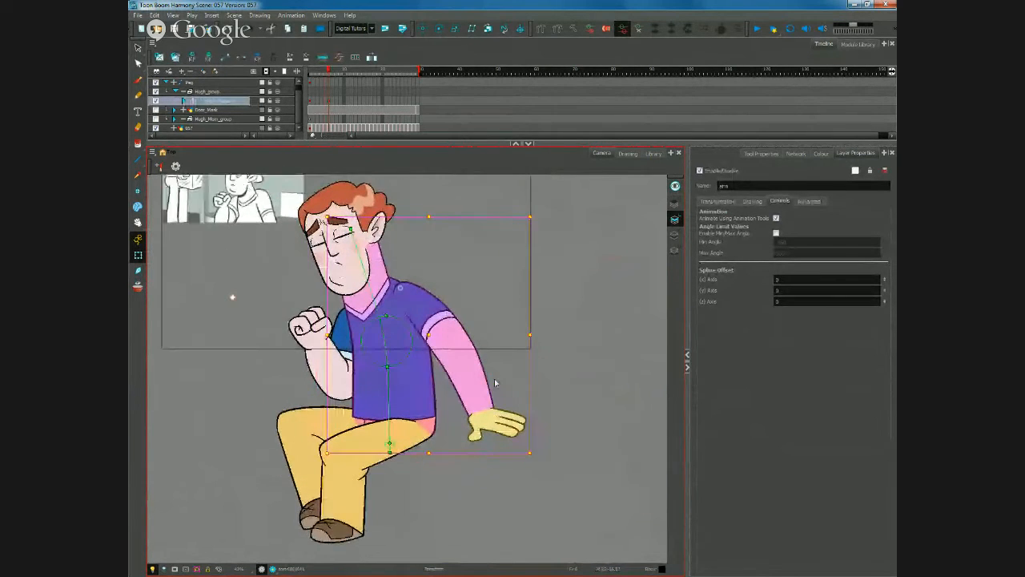
pyautogui.click(498, 385)
pyautogui.scroll(2, 498, 385)
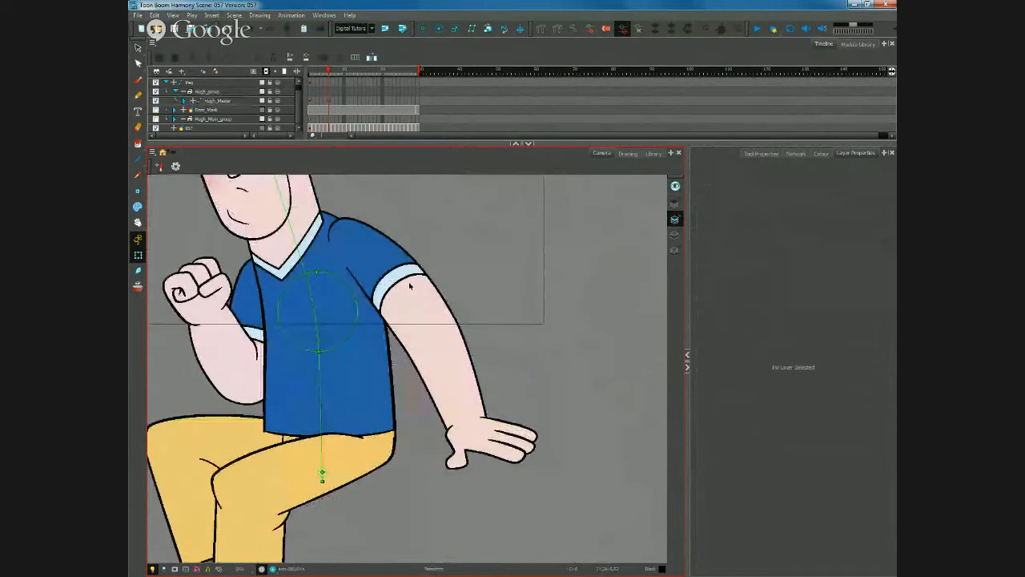
pyautogui.click(410, 288)
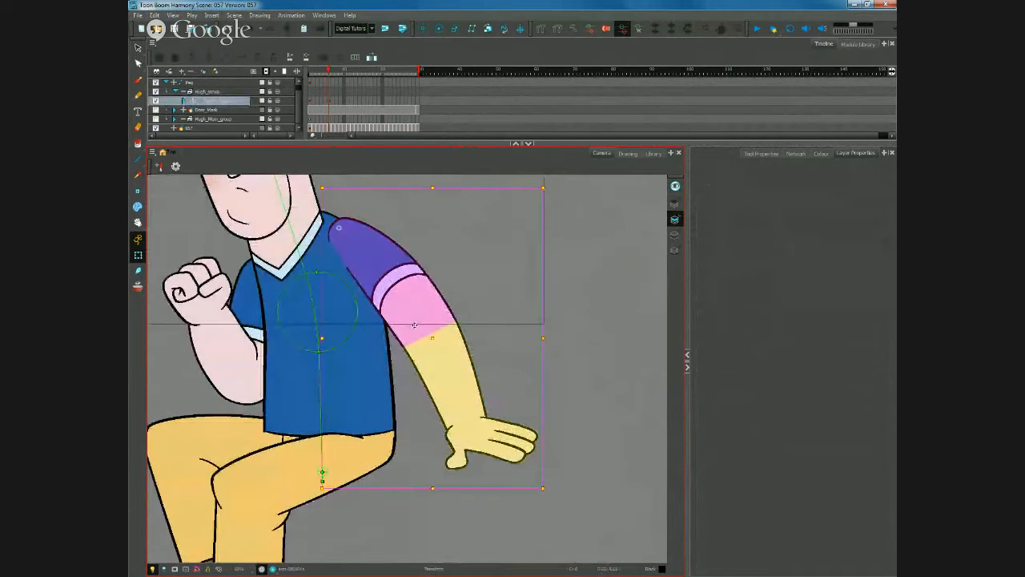
pyautogui.hotkey('alt', 'o')
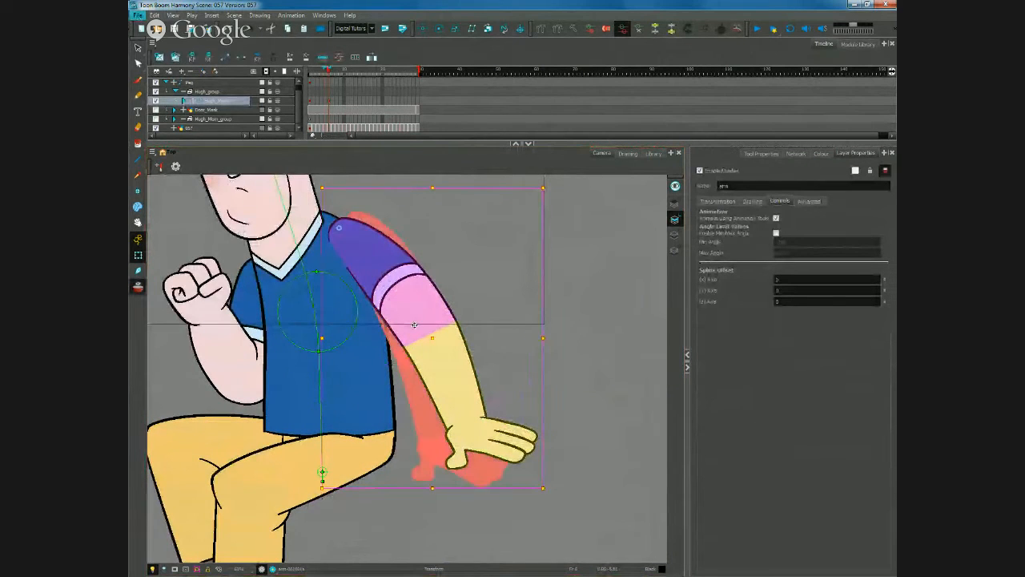
# Skew the supporting arm downward so its hand lines up with the onion-skinned hand of the previous pose
pyautogui.click(325, 101)
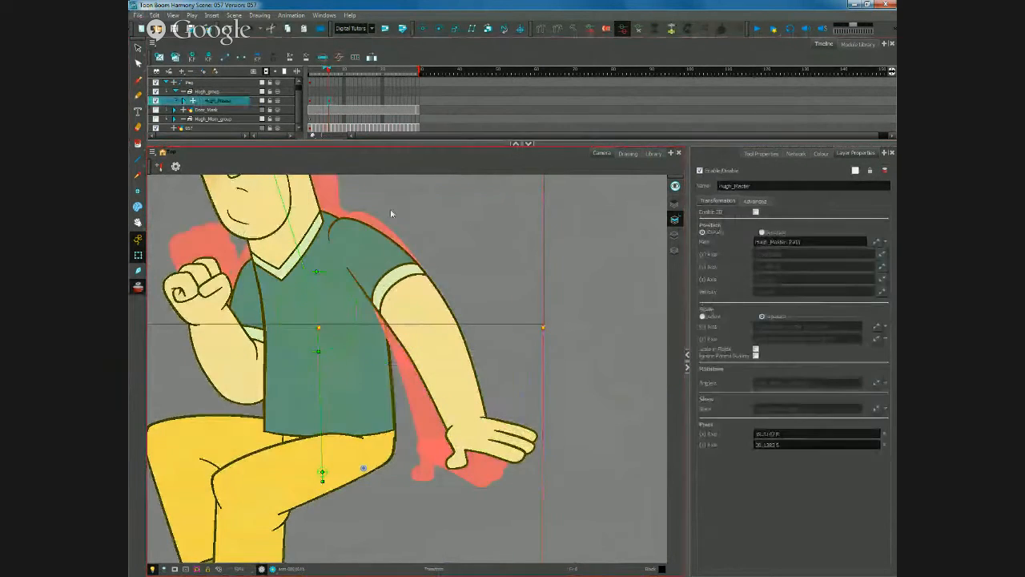
pyautogui.click(482, 368)
pyautogui.click(435, 312)
pyautogui.click(479, 293)
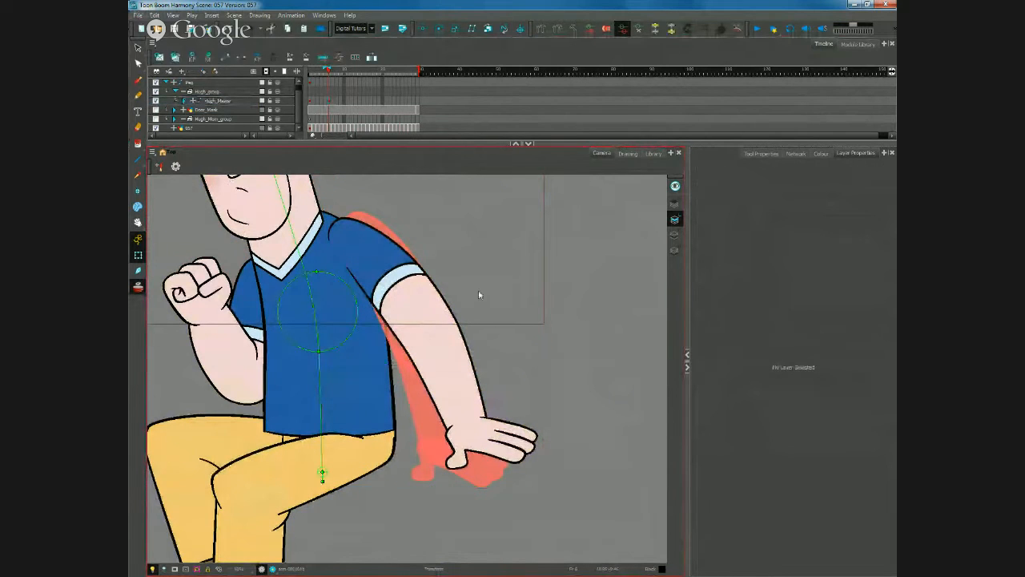
pyautogui.hotkey('alt', 'o')
pyautogui.click(442, 333)
pyautogui.moveTo(505, 435); pyautogui.dragTo(489, 369)
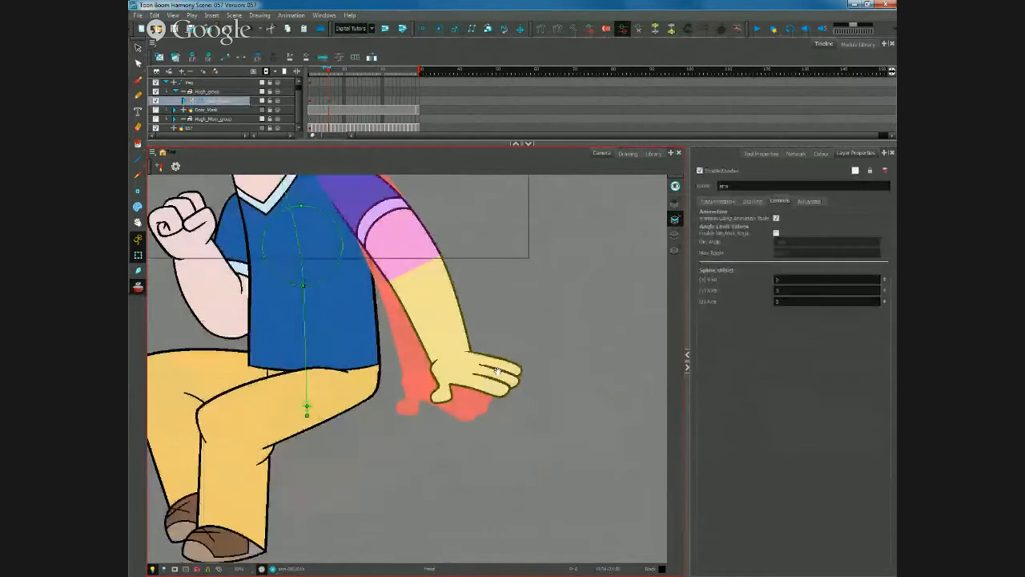
pyautogui.scroll(1, 489, 369)
pyautogui.moveTo(487, 438); pyautogui.dragTo(441, 438)
pyautogui.click(496, 392)
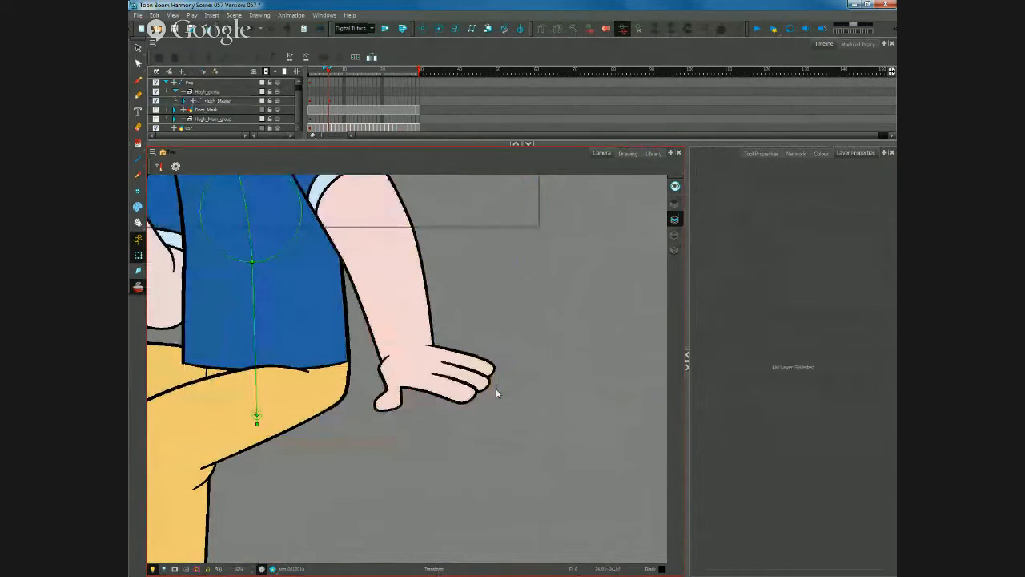
pyautogui.click(338, 196)
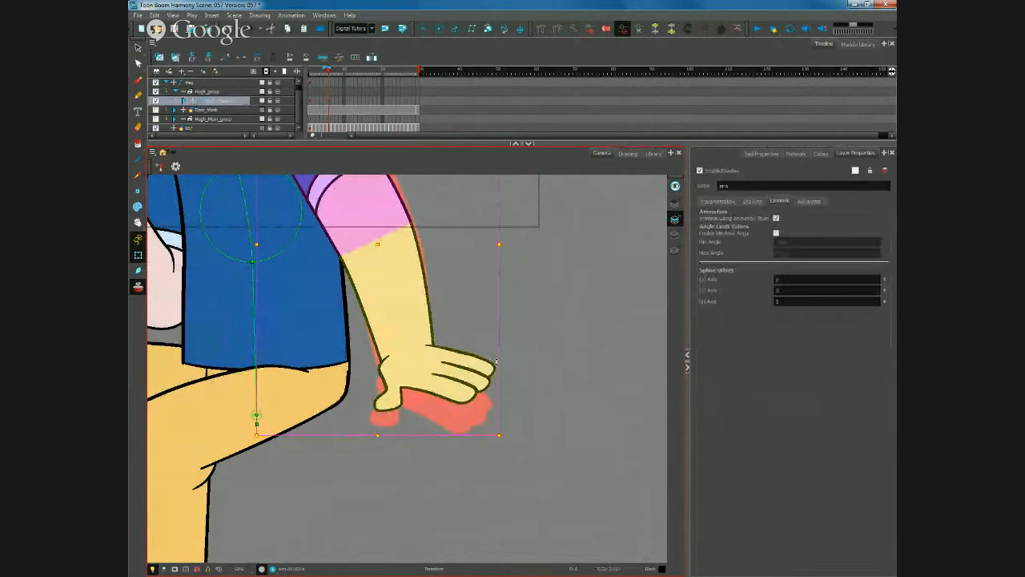
pyautogui.moveTo(496, 361); pyautogui.dragTo(494, 397)
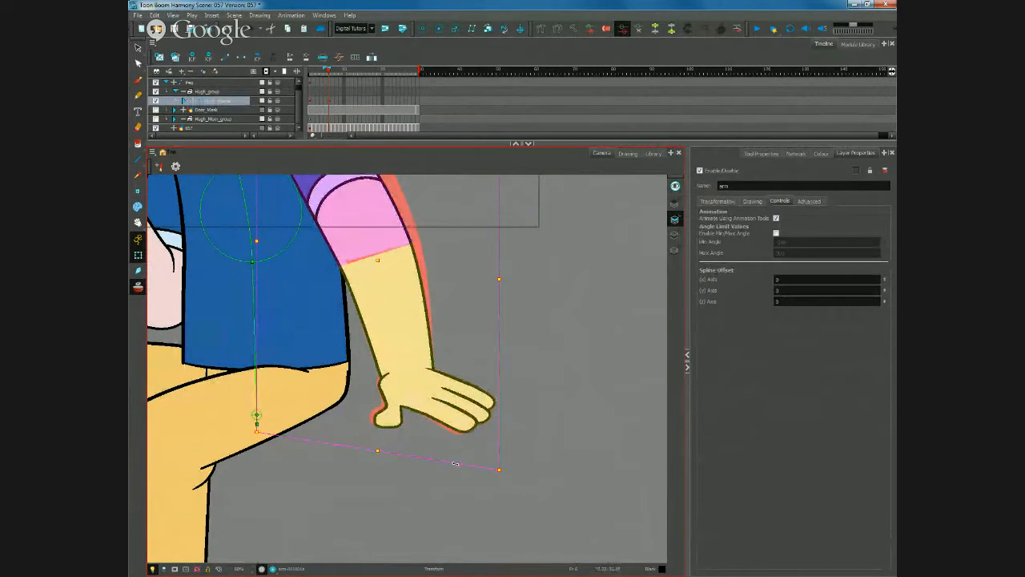
# Skew the supporting hand slightly to match its onion-skin silhouette and clear the selection
pyautogui.click(459, 412)
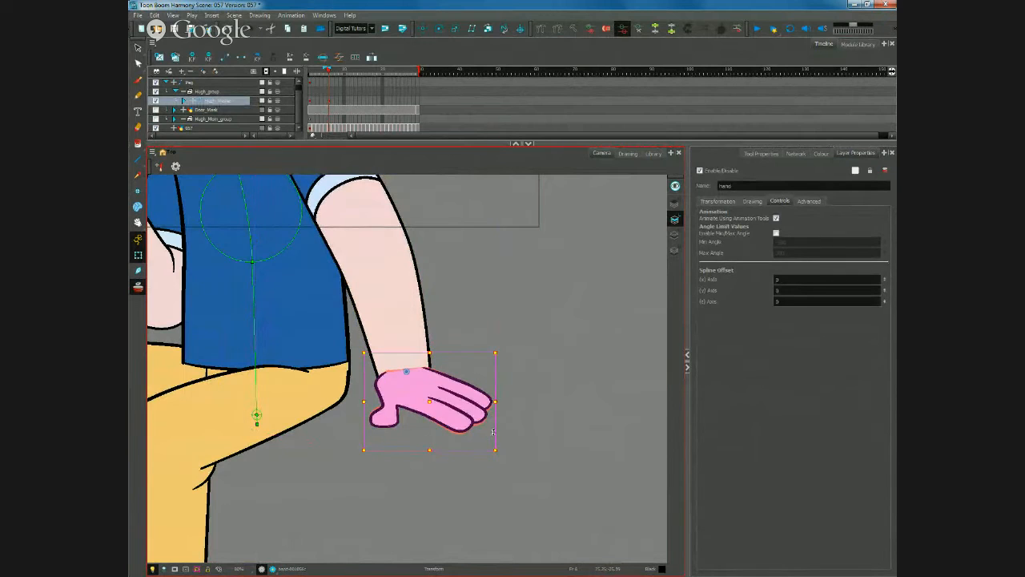
pyautogui.moveTo(492, 432)
pyautogui.mouseDown()
pyautogui.moveTo(473, 454)
pyautogui.moveTo(490, 444)
pyautogui.mouseUp()
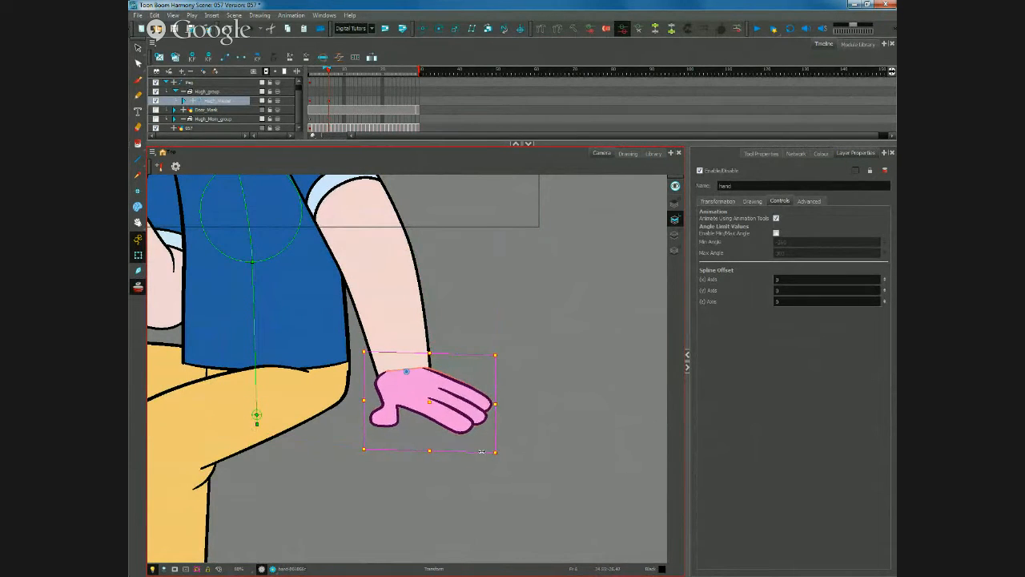
pyautogui.click(470, 473)
# Compare Hugh's full-body pose at frame 6 with the preceding frame by flipping between them
pyautogui.press('2')
pyautogui.press('2')
pyautogui.moveTo(451, 377); pyautogui.dragTo(472, 394)
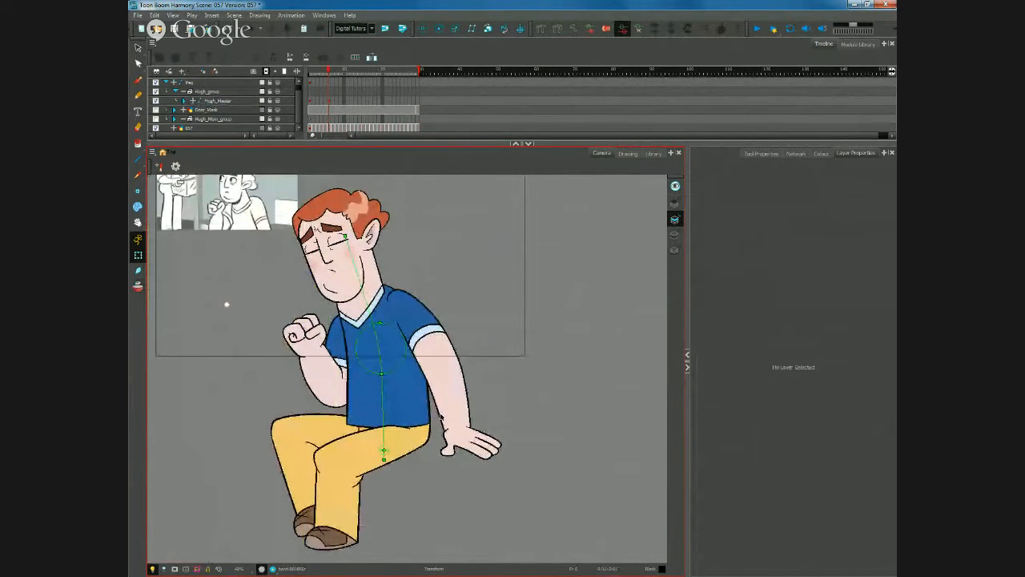
pyautogui.press(',')
pyautogui.press('.')
pyautogui.press(',')
pyautogui.press('.')
pyautogui.press(',')
pyautogui.press('.')
pyautogui.moveTo(386, 376); pyautogui.dragTo(491, 373)
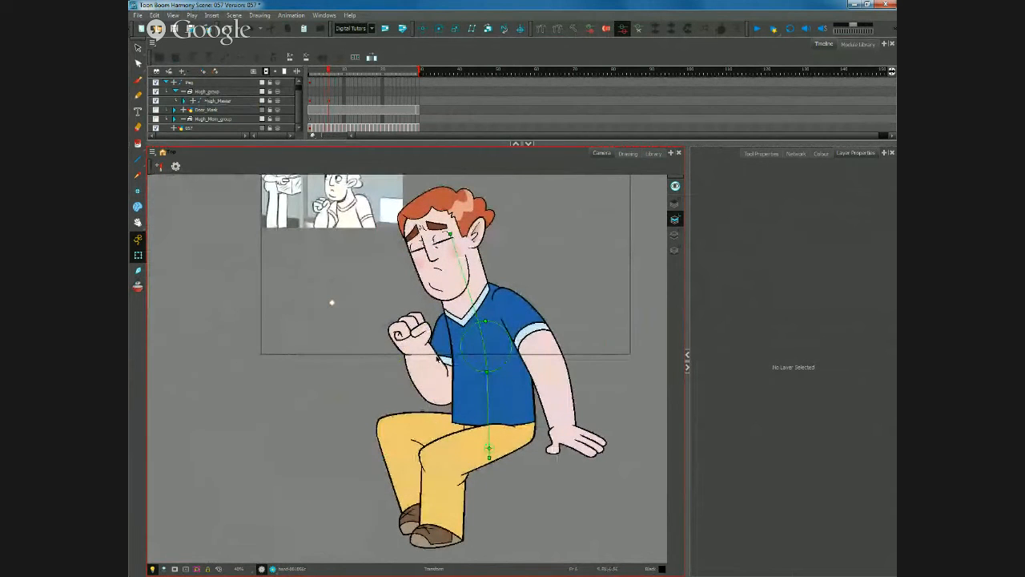
# Rotate the raised arm, arm_2, upward until the fist is level with the chin and the forearm is upright, and save the scene
pyautogui.click(438, 332)
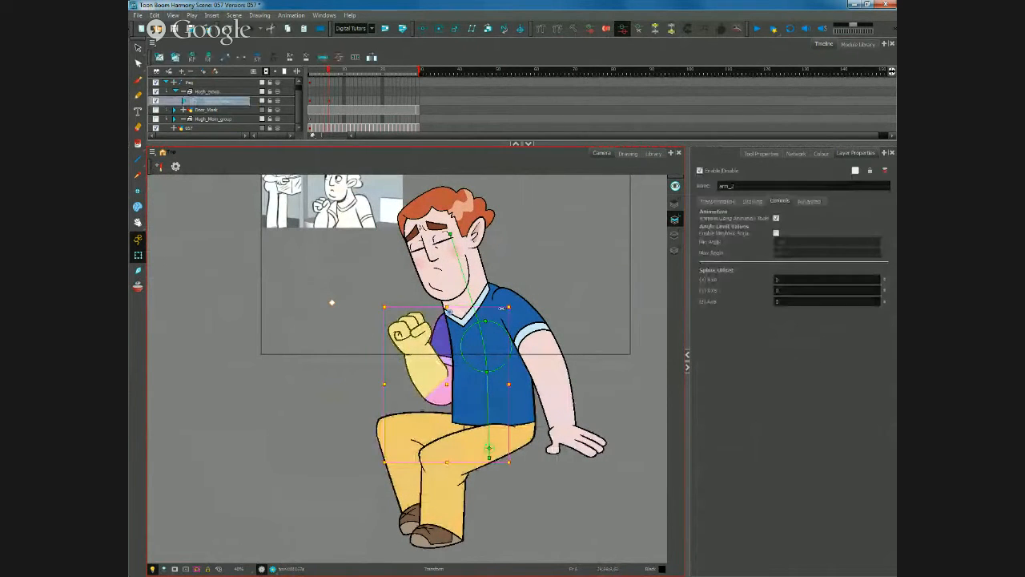
pyautogui.moveTo(511, 302); pyautogui.dragTo(428, 428)
pyautogui.click(423, 398)
pyautogui.click(421, 377)
pyautogui.hotkey('ctrl', 's')
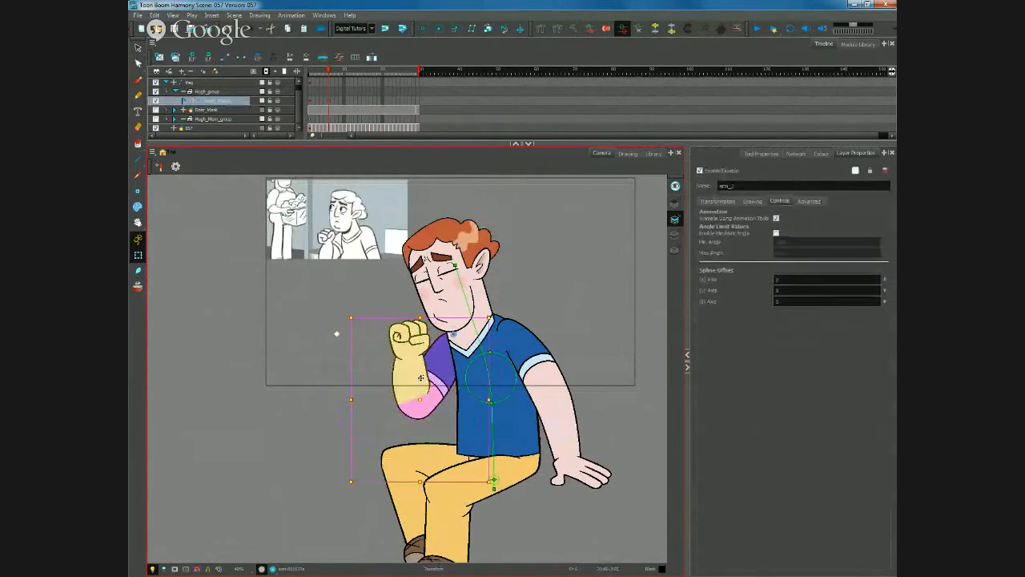
# Compare the raised arm's new position with the preceding frame by flipping between the two
pyautogui.press(',')
pyautogui.press('.')
pyautogui.press(',')
pyautogui.press('.')
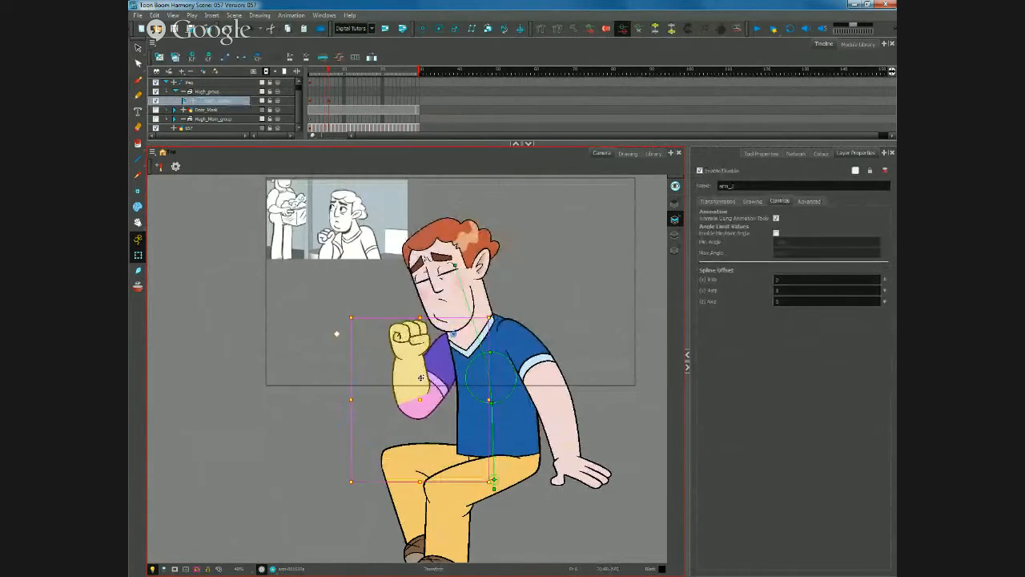
# Try to reset the transformation of both arms' parent peg, arm_organizer
pyautogui.press('Escape')
pyautogui.click(437, 392)
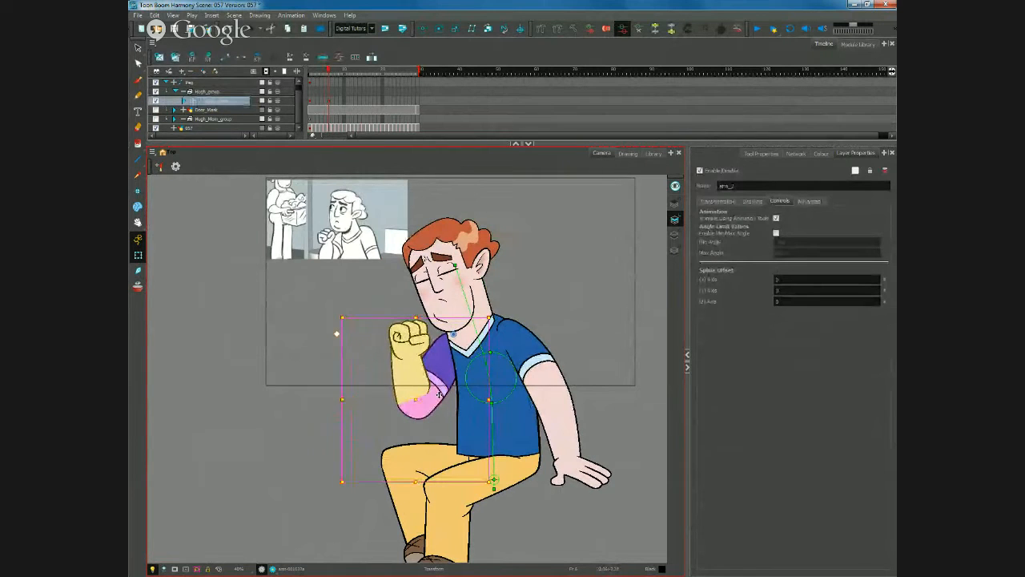
pyautogui.press(']')
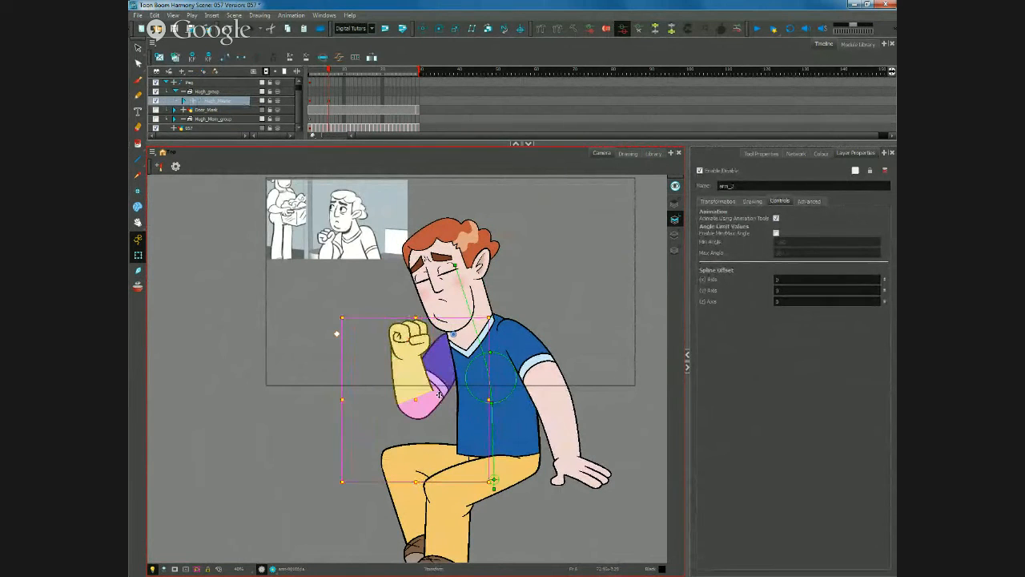
pyautogui.press('Escape')
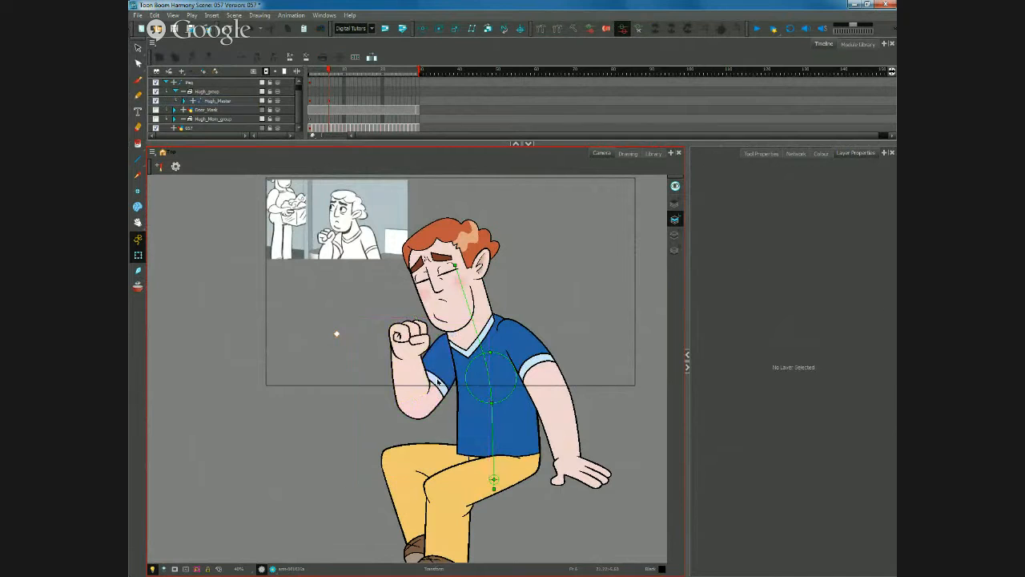
pyautogui.click(439, 394)
pyautogui.press('b')
pyautogui.hotkey('shift', 'r')
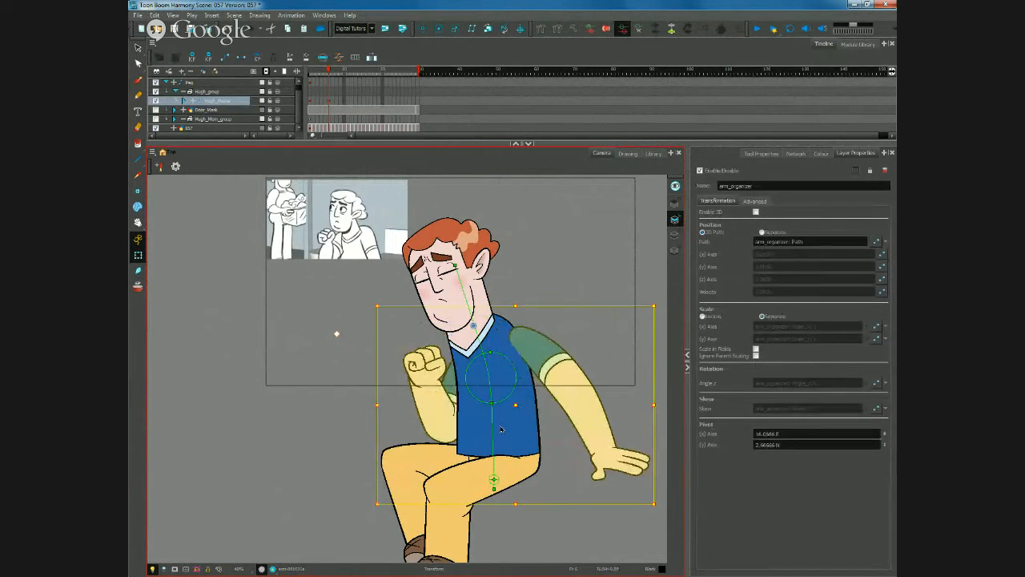
pyautogui.hotkey('ctrl', 'z')
pyautogui.hotkey('ctrl', 'z')
# Reset the raised arm's transformation, change its drawing and refit it at the shoulder, reaching down towards the knee
pyautogui.hotkey('shift', 'r')
pyautogui.moveTo(494, 321)
pyautogui.mouseDown()
pyautogui.moveTo(397, 344)
pyautogui.moveTo(376, 331)
pyautogui.mouseUp()
pyautogui.press('[')
pyautogui.press('b')
pyautogui.hotkey('shift', 'b')
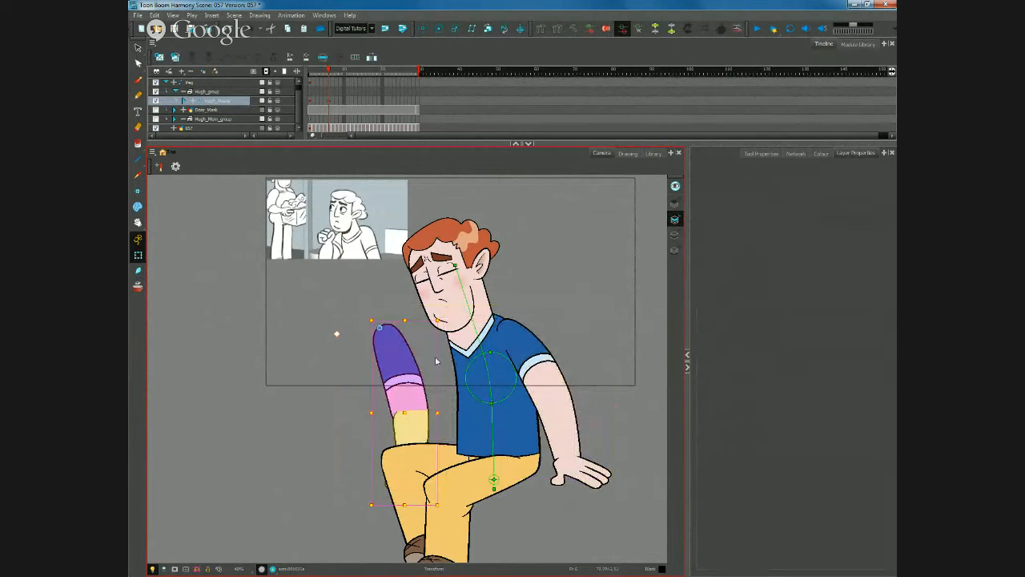
pyautogui.press('[')
pyautogui.press('[')
pyautogui.moveTo(357, 371); pyautogui.dragTo(436, 379)
# Try to rotate the forearm, arm_3, upward
pyautogui.press('b')
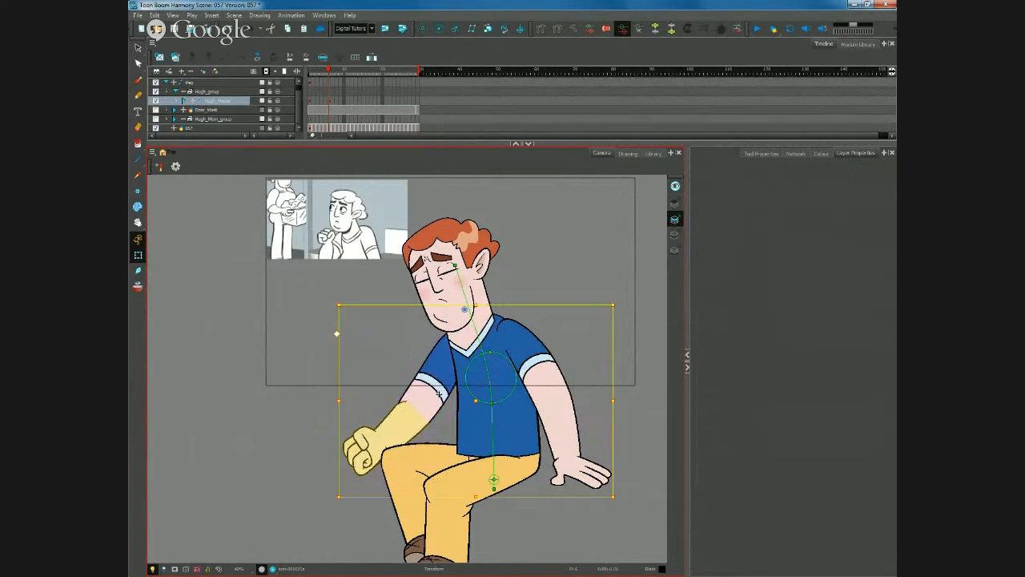
pyautogui.moveTo(615, 298); pyautogui.dragTo(556, 425)
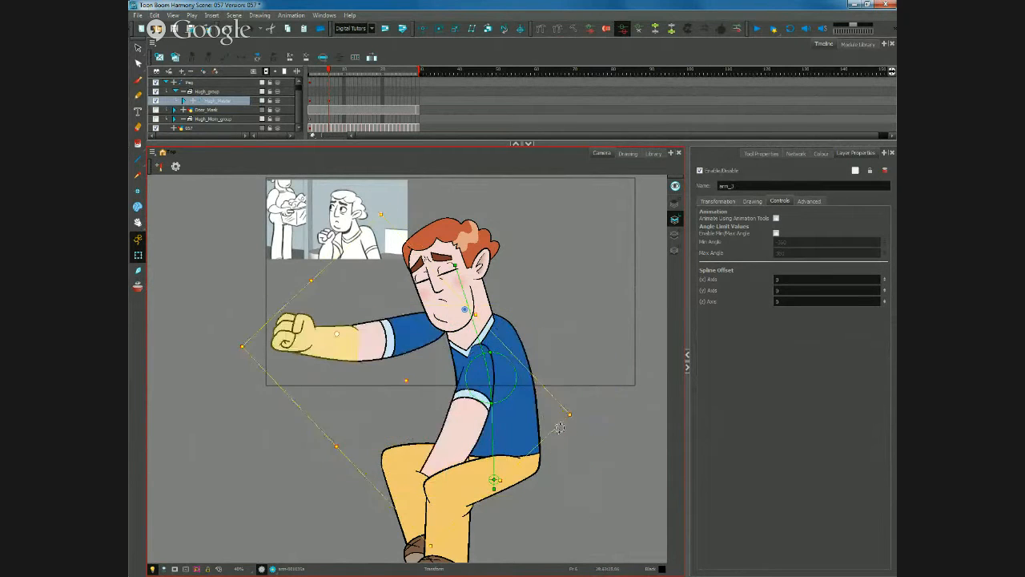
pyautogui.hotkey('ctrl', 'z')
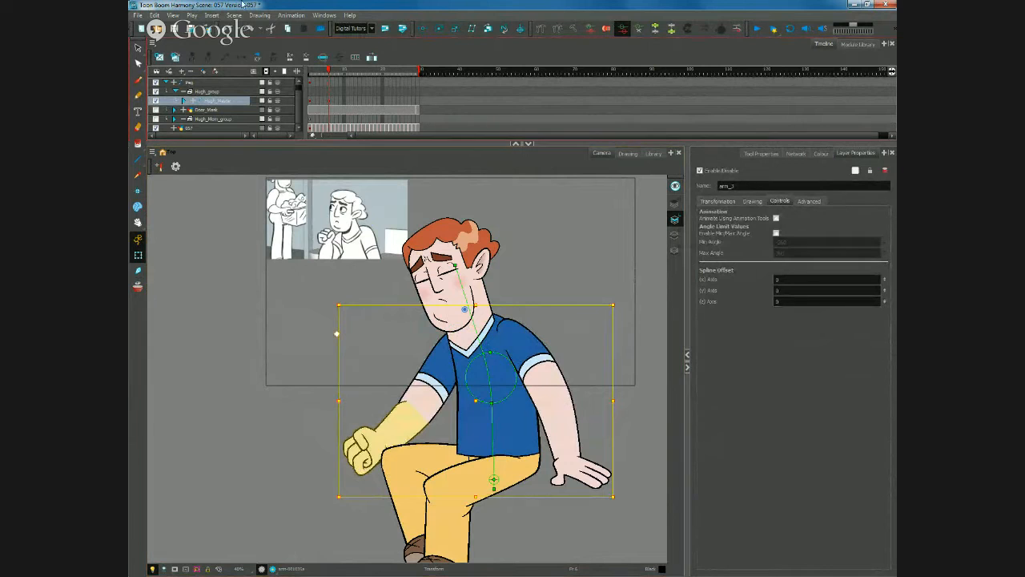
# Locate the forearm node arm_3 inside Hugh_group in the network and enable Animate Using Animation Tools for it
pyautogui.click(795, 153)
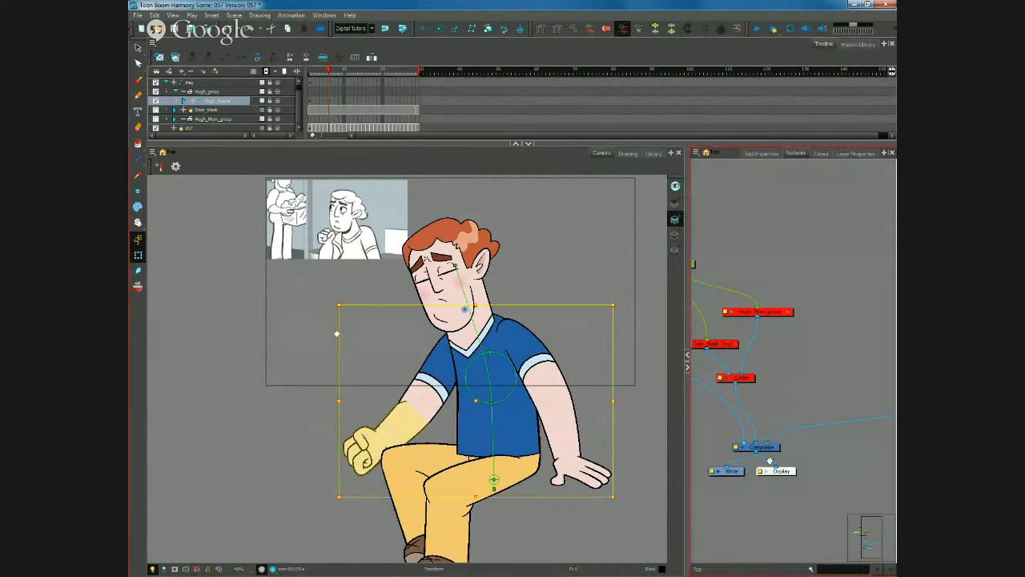
pyautogui.press('space')
pyautogui.moveTo(881, 462); pyautogui.dragTo(848, 404)
pyautogui.moveTo(745, 354); pyautogui.dragTo(819, 430)
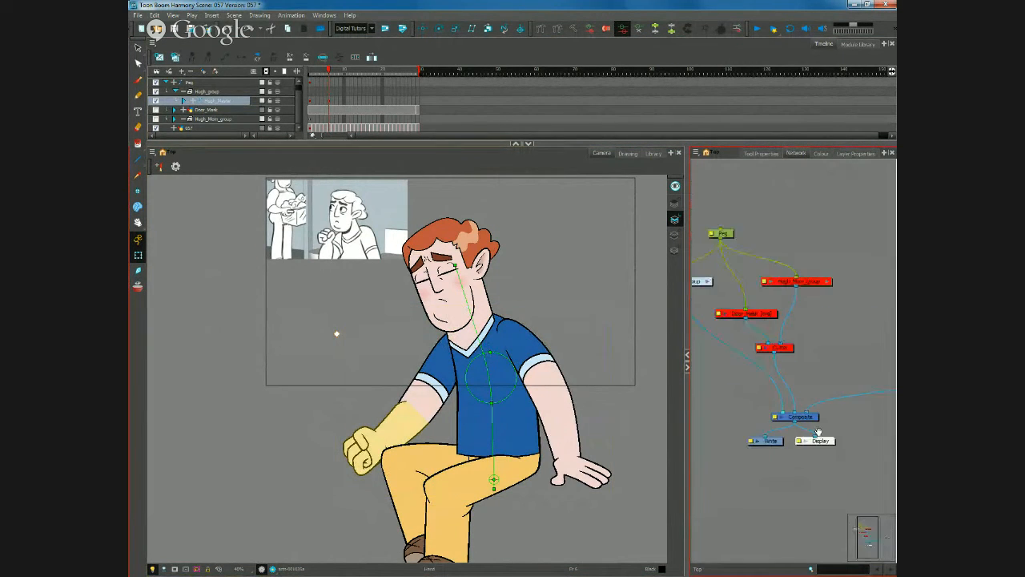
pyautogui.moveTo(715, 284); pyautogui.dragTo(801, 316)
pyautogui.moveTo(687, 329); pyautogui.dragTo(607, 329)
pyautogui.click(749, 314)
pyautogui.moveTo(794, 440); pyautogui.dragTo(641, 322)
pyautogui.moveTo(804, 449); pyautogui.dragTo(627, 411)
pyautogui.moveTo(872, 365); pyautogui.dragTo(797, 362)
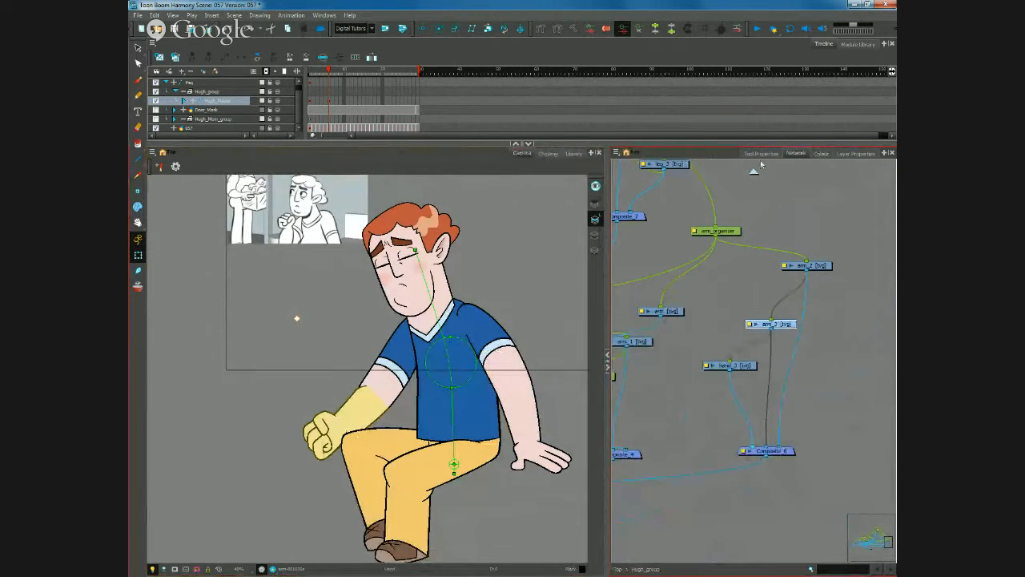
pyautogui.click(837, 154)
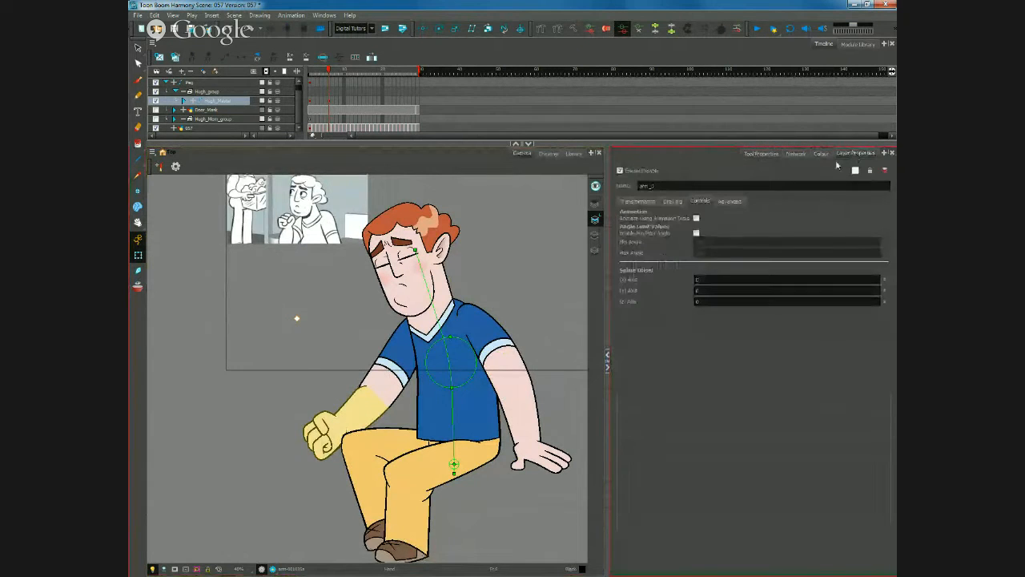
pyautogui.click(696, 218)
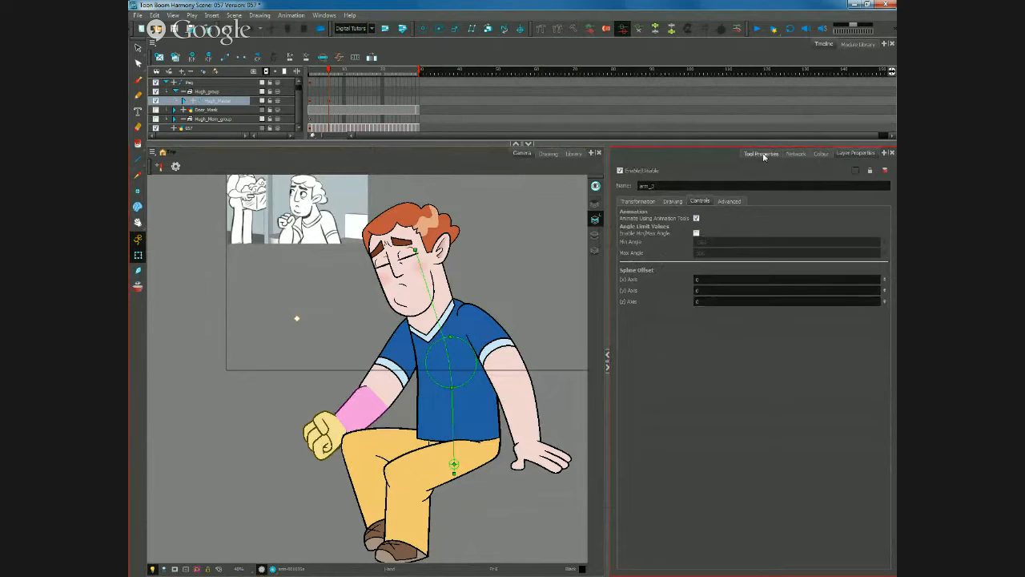
# Rotate the forearm, arm_3, about the elbow until it is nearly upright with the fist near the chin, and align it with the elbow
pyautogui.hotkey('ctrl', 'z')
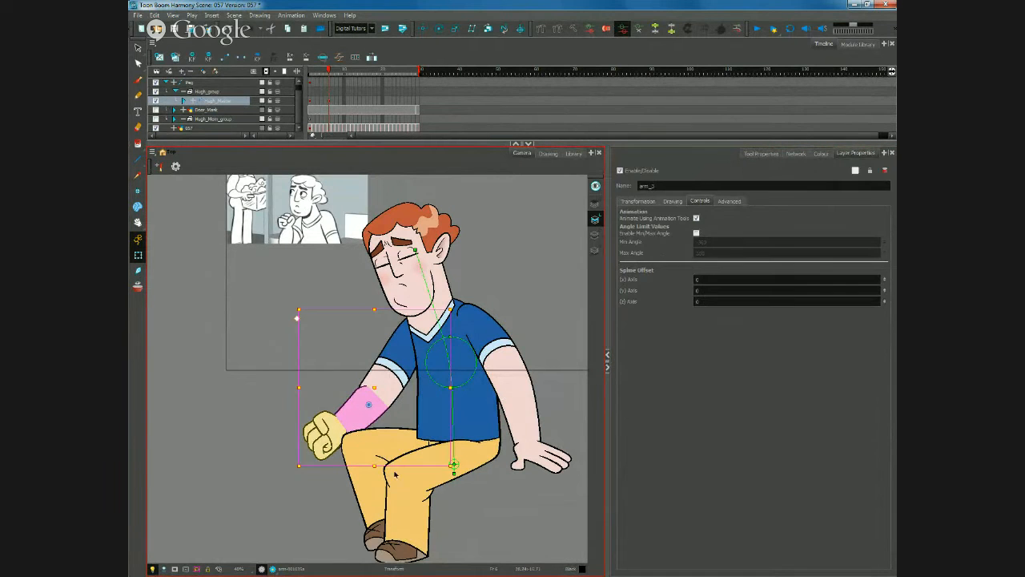
pyautogui.hotkey('ctrl', 'z')
pyautogui.hotkey('ctrl', 'z')
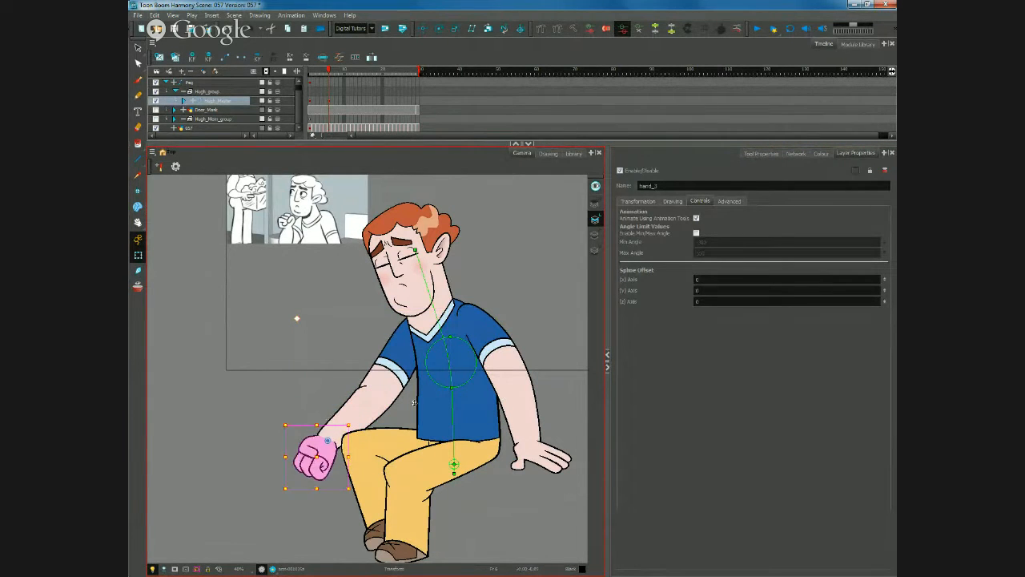
pyautogui.click(398, 373)
pyautogui.moveTo(410, 400); pyautogui.dragTo(492, 373)
pyautogui.scroll(1, 492, 373)
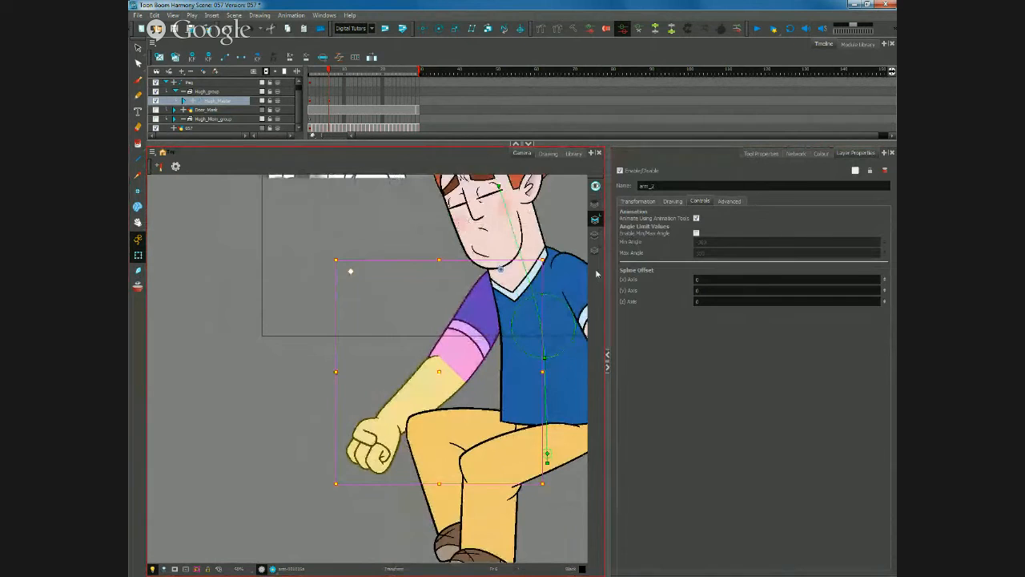
pyautogui.moveTo(519, 313); pyautogui.dragTo(447, 340)
pyautogui.click(350, 352)
pyautogui.click(360, 413)
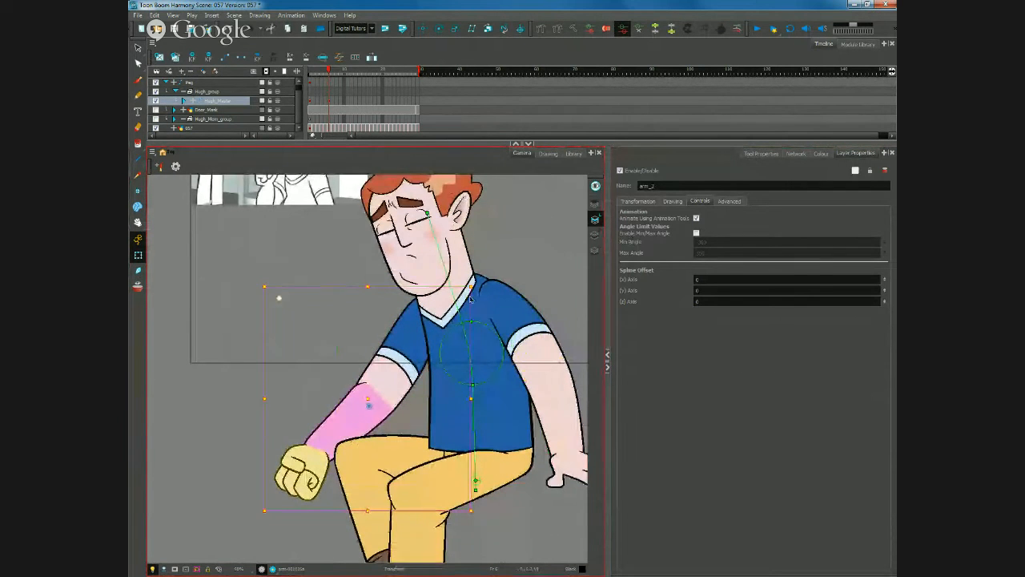
pyautogui.moveTo(472, 284); pyautogui.dragTo(424, 553)
pyautogui.moveTo(373, 395); pyautogui.dragTo(376, 372)
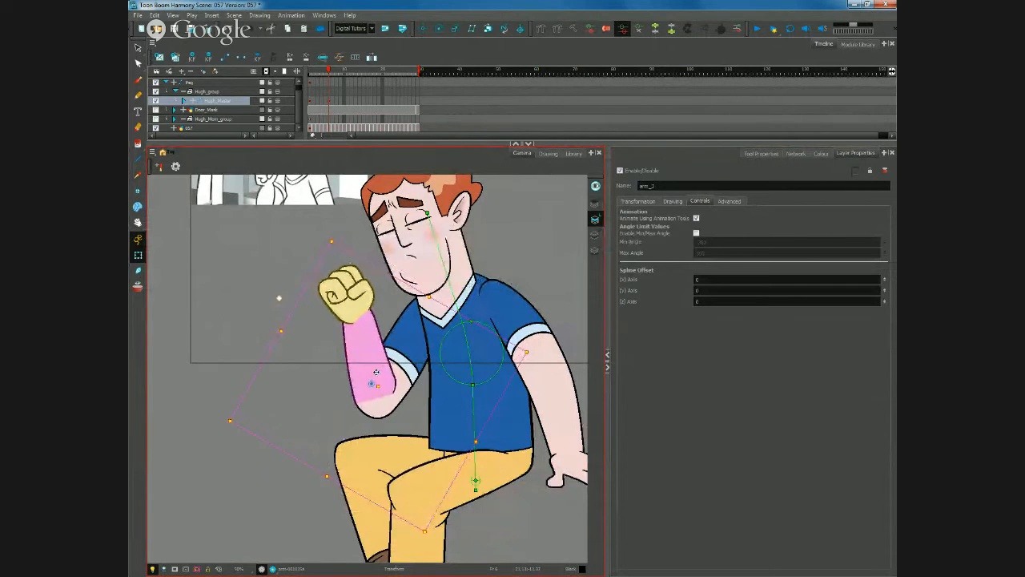
# Swap the fist for the open-hand drawing and rotate the hand so its fingers lean towards the face
pyautogui.click(353, 302)
pyautogui.press(']')
pyautogui.press(']')
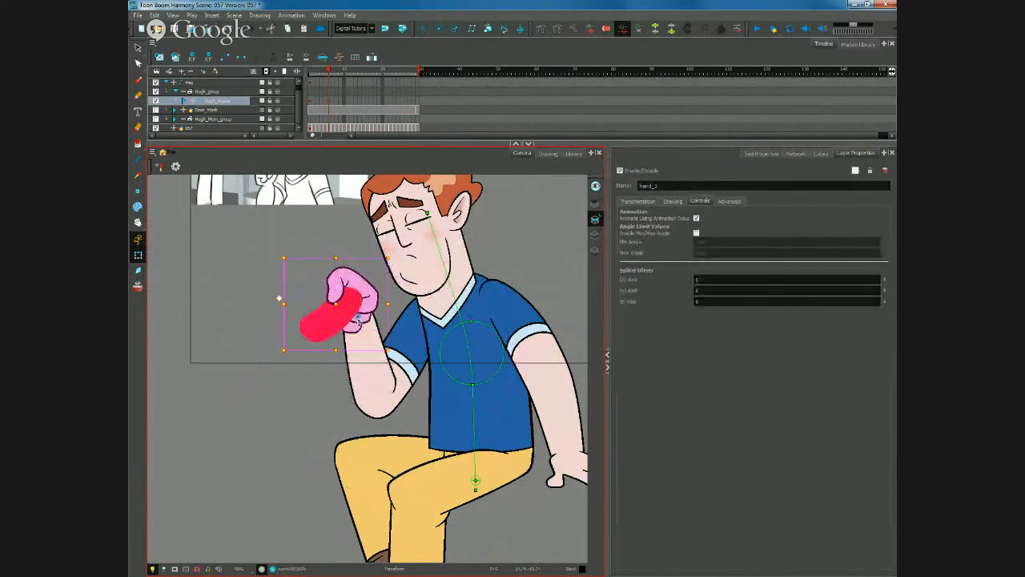
pyautogui.press(']')
pyautogui.press(']')
pyautogui.press(']')
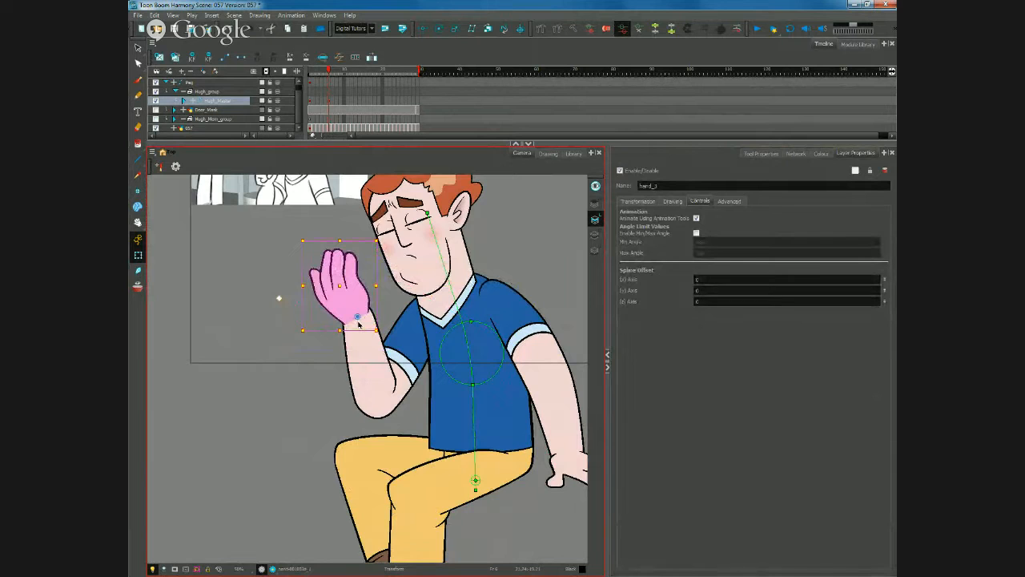
pyautogui.moveTo(379, 233); pyautogui.dragTo(404, 329)
# Rotate the whole raised arm, arm_2, upward until the open hand reaches the side of the face
pyautogui.press('2')
pyautogui.press('2')
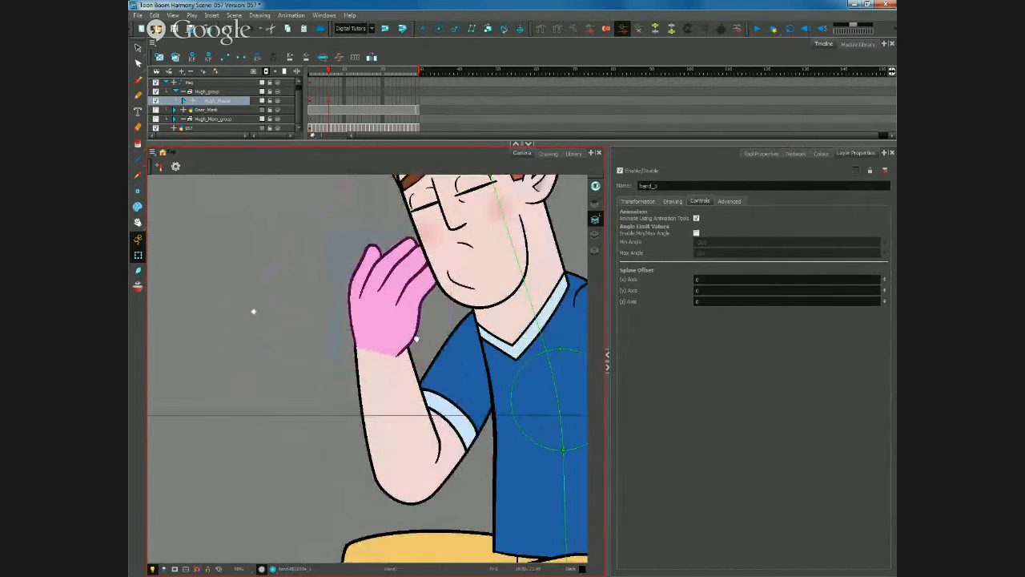
pyautogui.moveTo(409, 376); pyautogui.dragTo(409, 444)
pyautogui.click(473, 445)
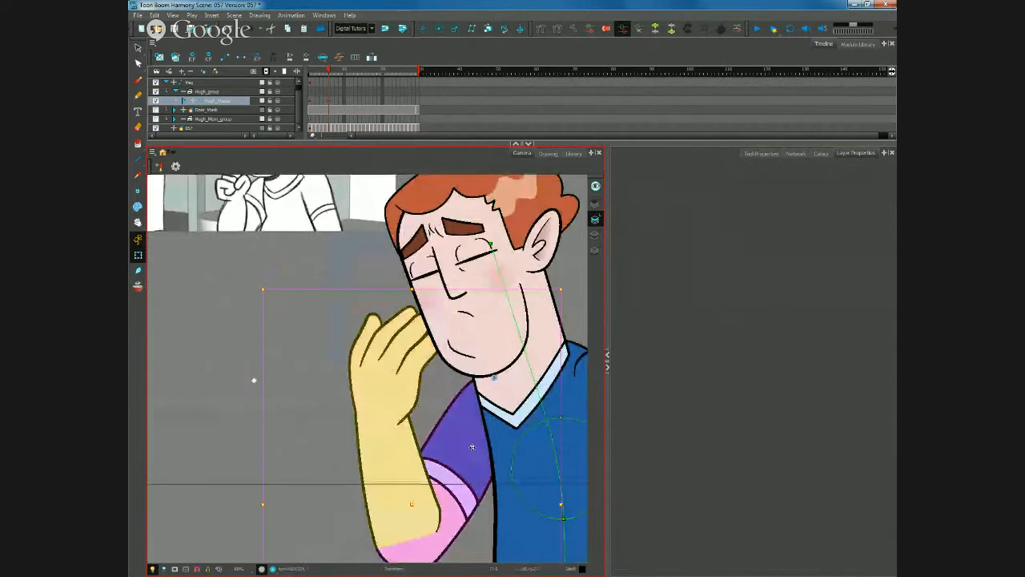
pyautogui.press('1')
pyautogui.moveTo(516, 399); pyautogui.dragTo(419, 405)
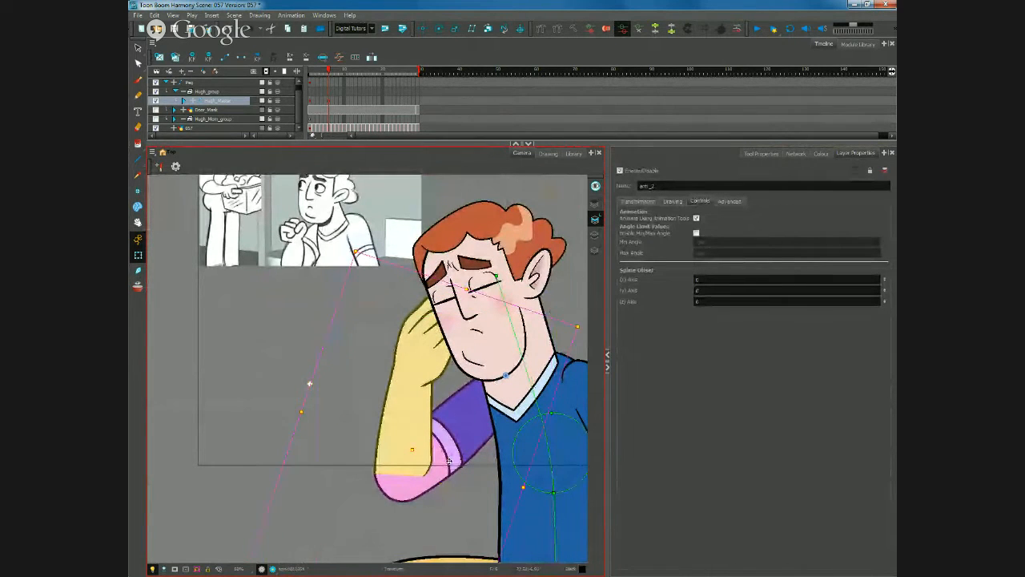
pyautogui.press('Escape')
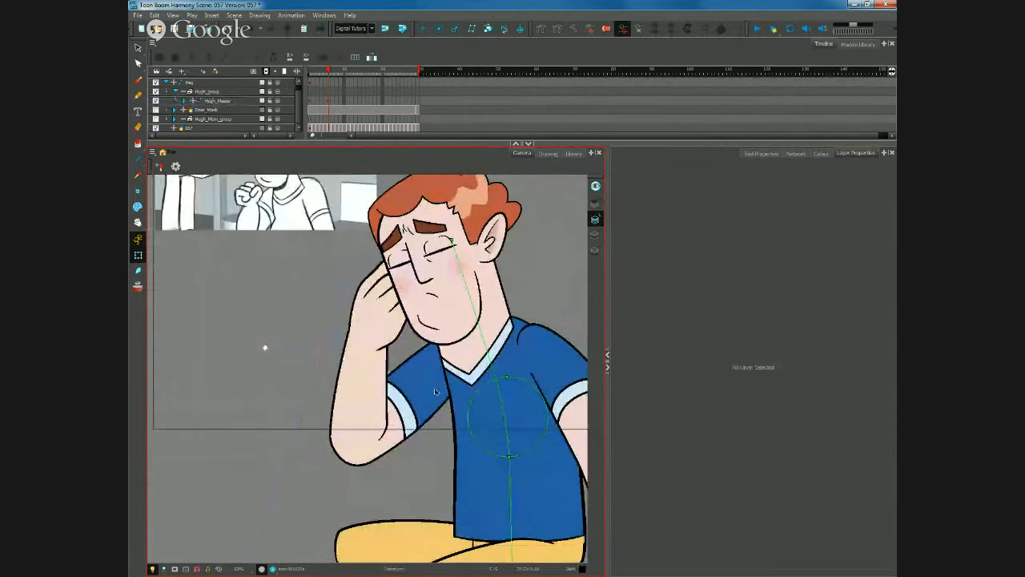
# Nudge the forearm, arm_3, forward in depth so the open hand sits in front of the face
pyautogui.click(440, 393)
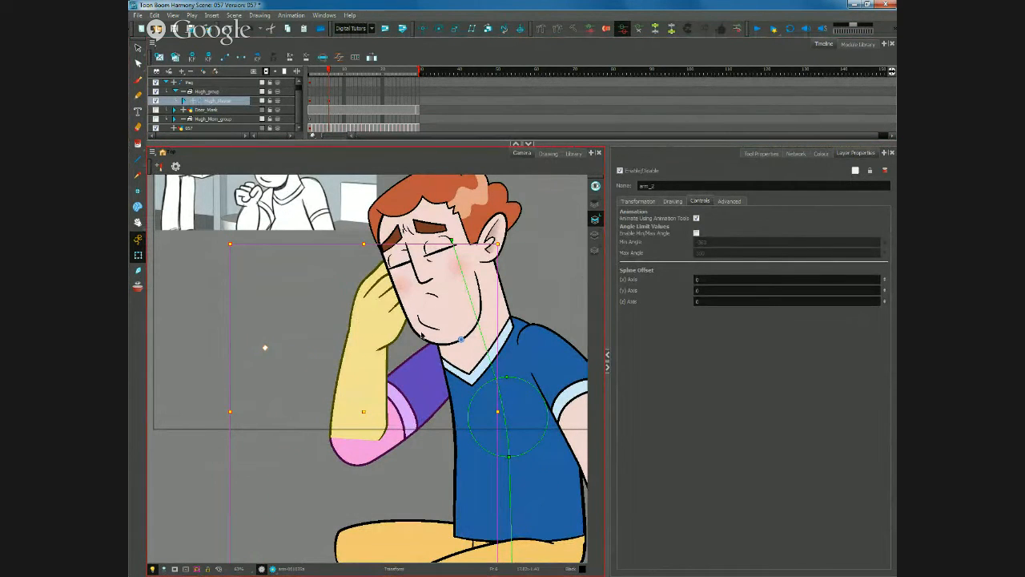
pyautogui.moveTo(422, 334); pyautogui.dragTo(392, 357)
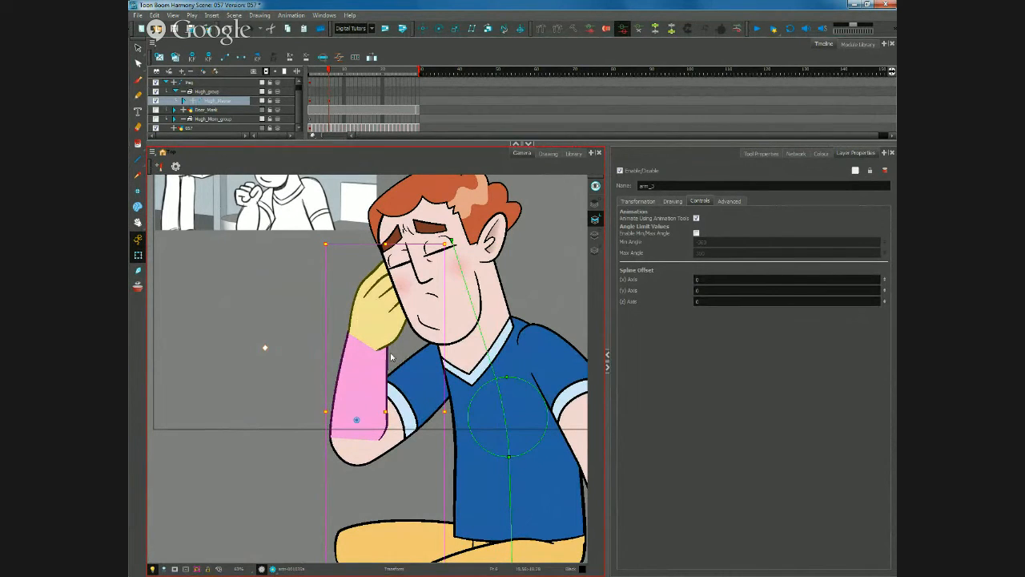
pyautogui.hotkey('alt', 'Down')
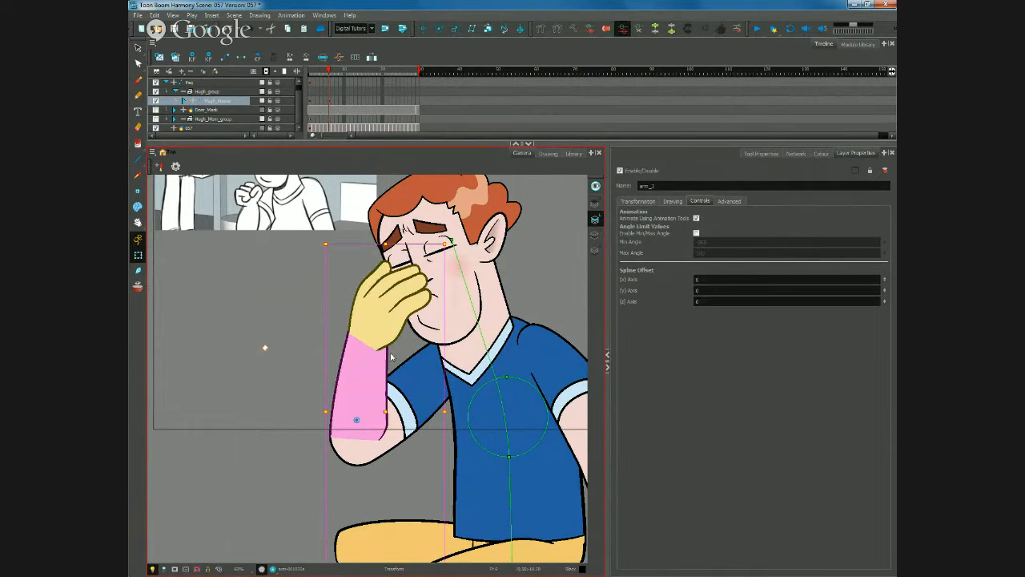
pyautogui.press('Escape')
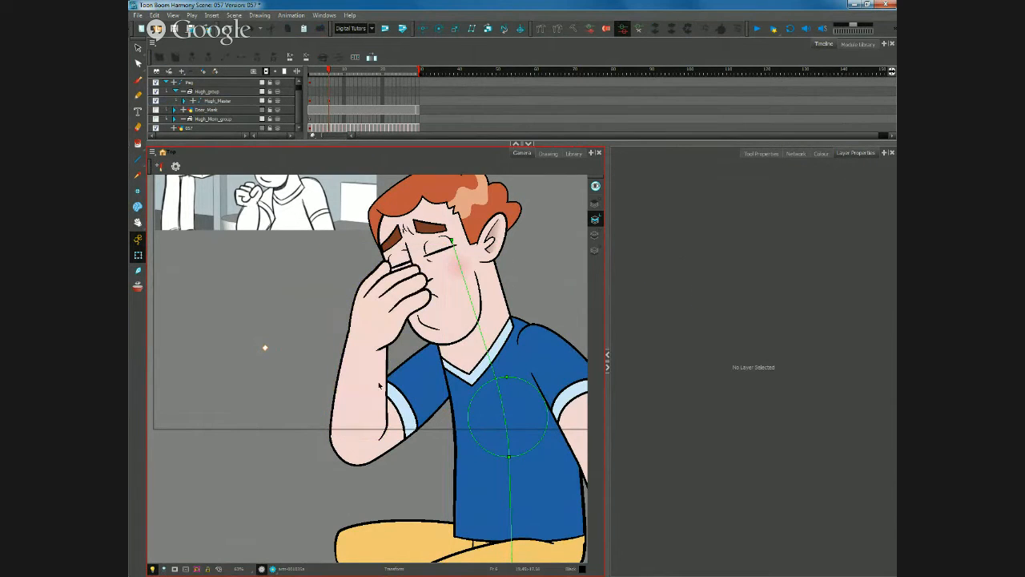
# Rotate the forearm, arm_3, slightly away from the face and realign its lower end with the elbow
pyautogui.click(362, 347)
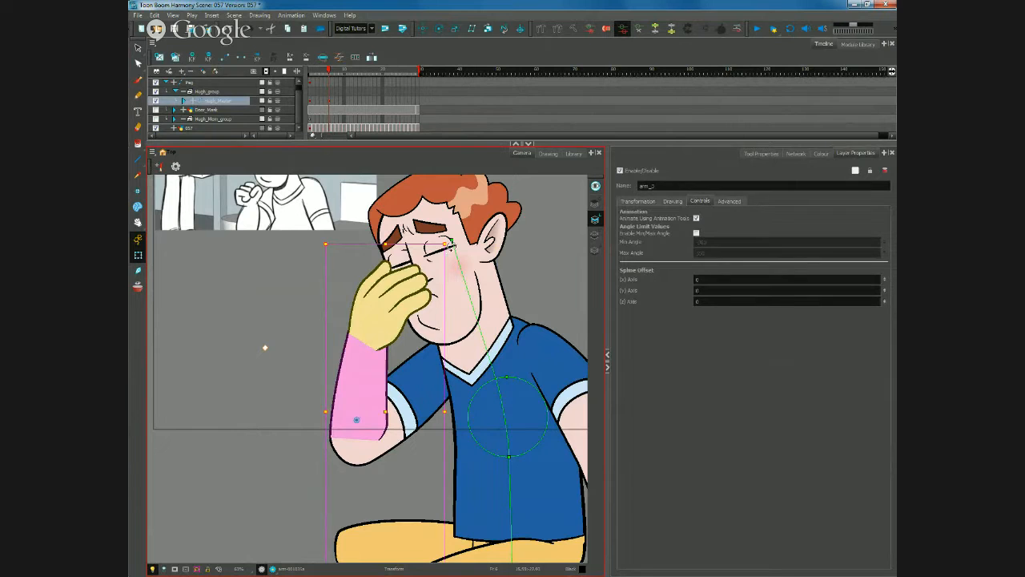
pyautogui.moveTo(452, 244); pyautogui.dragTo(426, 234)
pyautogui.press('2')
pyautogui.press('2')
pyautogui.moveTo(350, 438); pyautogui.dragTo(349, 439)
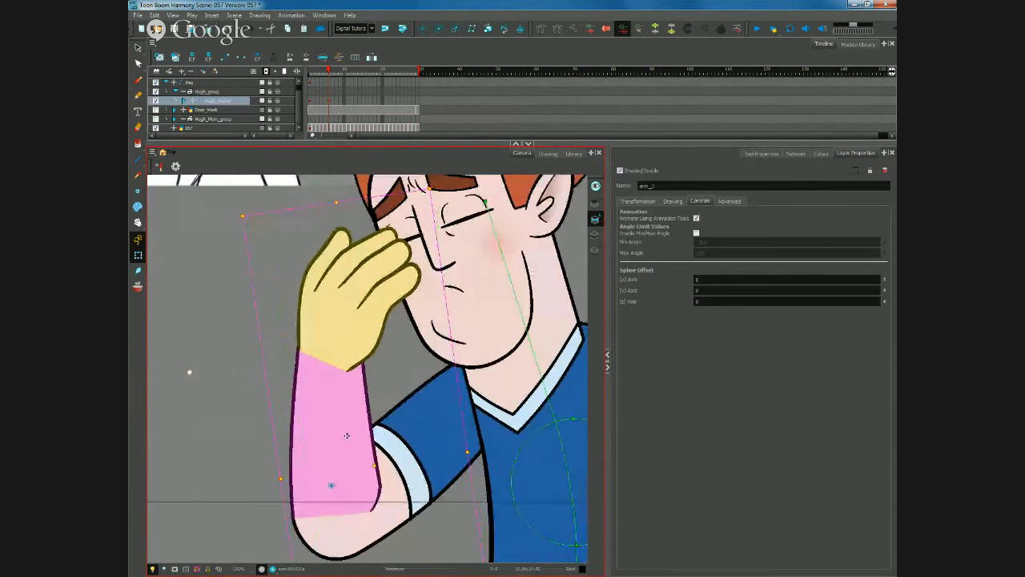
# Rotate the upper arm, arm_2, slightly upward and shift it closer to the shoulder
pyautogui.click(437, 437)
pyautogui.press('1')
pyautogui.press('1')
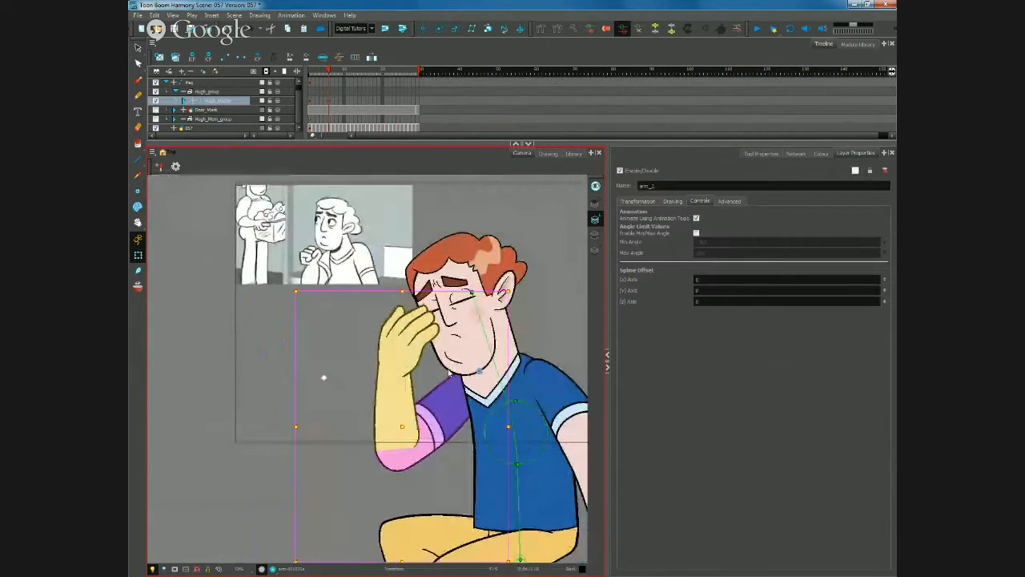
pyautogui.moveTo(514, 284); pyautogui.dragTo(519, 290)
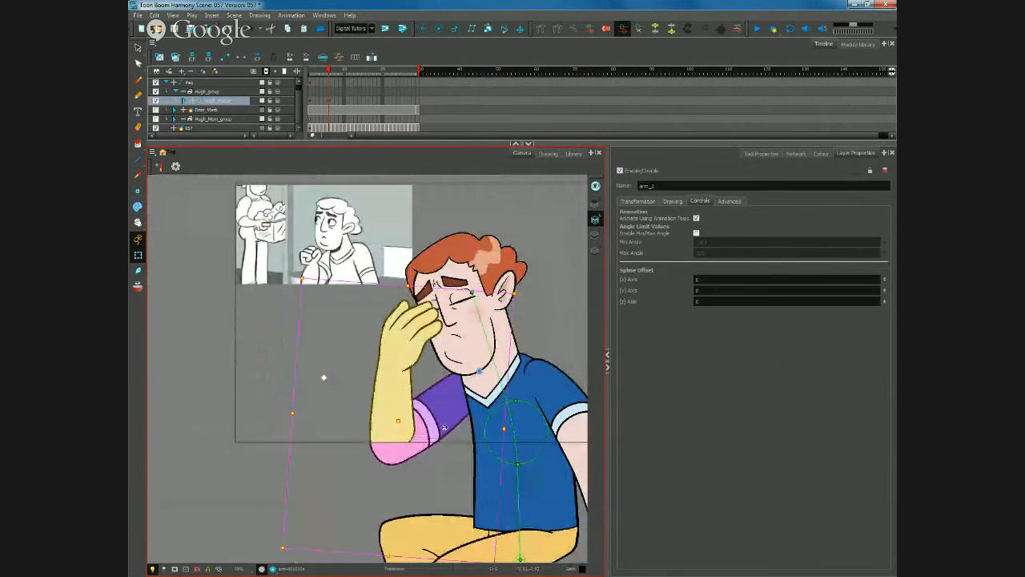
pyautogui.moveTo(443, 427); pyautogui.dragTo(416, 438)
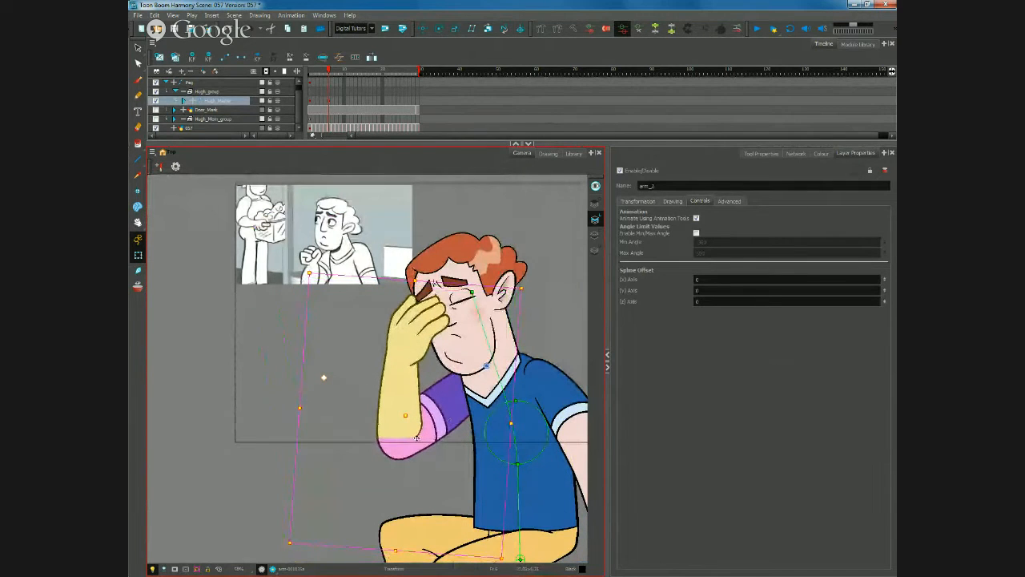
# Rotate the forearm, arm_3, towards the face until the hand covers the nose and mouth, and refit it at the elbow
pyautogui.click(410, 390)
pyautogui.press('2')
pyautogui.press('2')
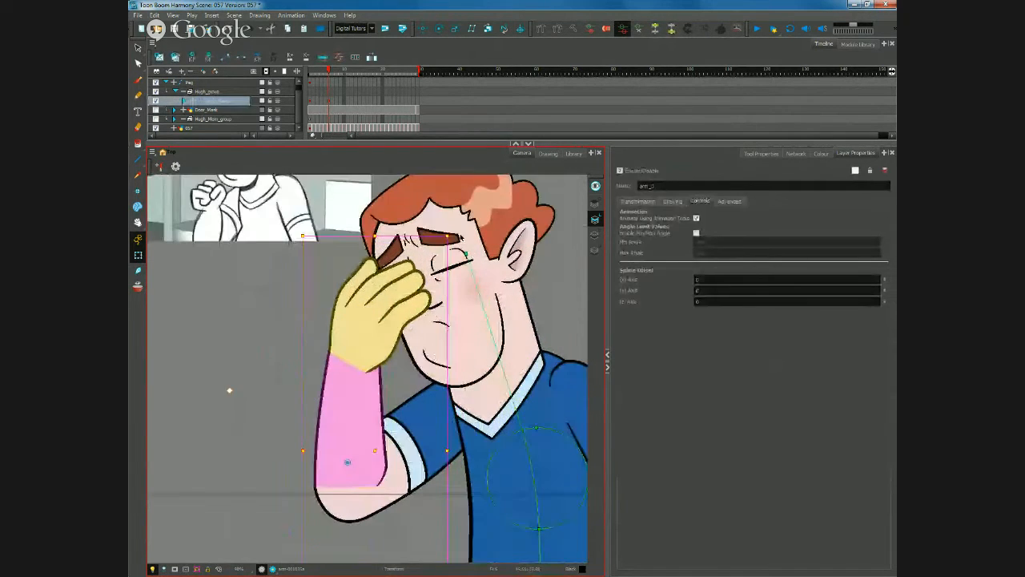
pyautogui.click(467, 243)
pyautogui.click(372, 389)
pyautogui.moveTo(451, 230); pyautogui.dragTo(501, 295)
pyautogui.moveTo(395, 380); pyautogui.dragTo(402, 376)
pyautogui.click(455, 331)
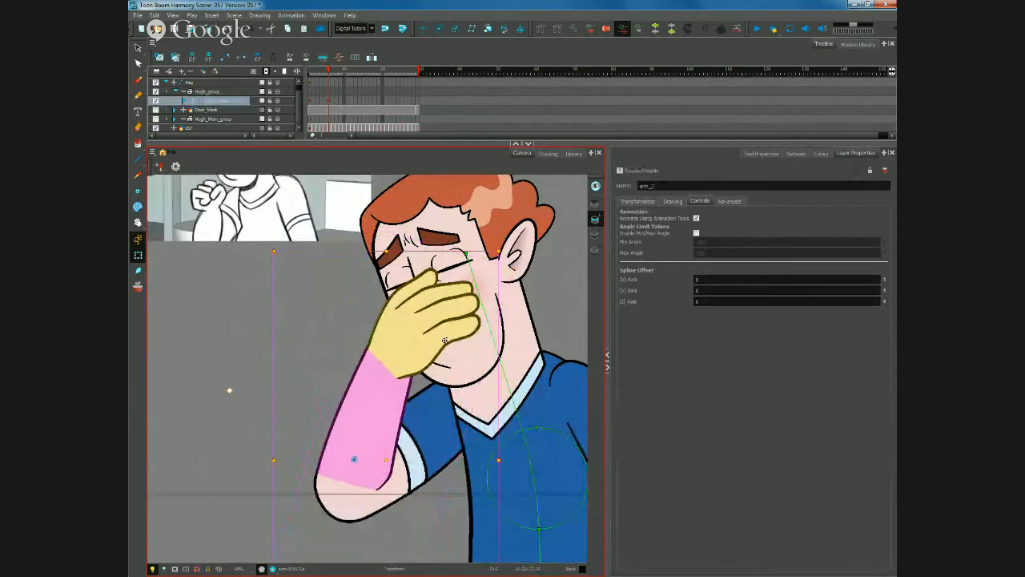
# Try to rotate the open hand more upright so its fingers cover the eye
pyautogui.click(455, 330)
pyautogui.moveTo(455, 330); pyautogui.dragTo(414, 315)
pyautogui.click(288, 430)
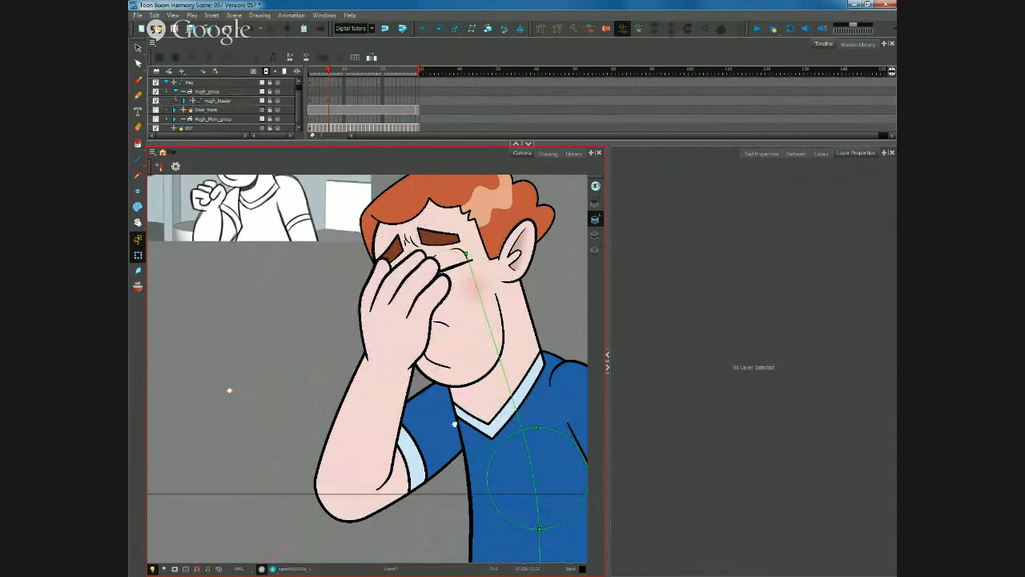
pyautogui.scroll(-3, 454, 422)
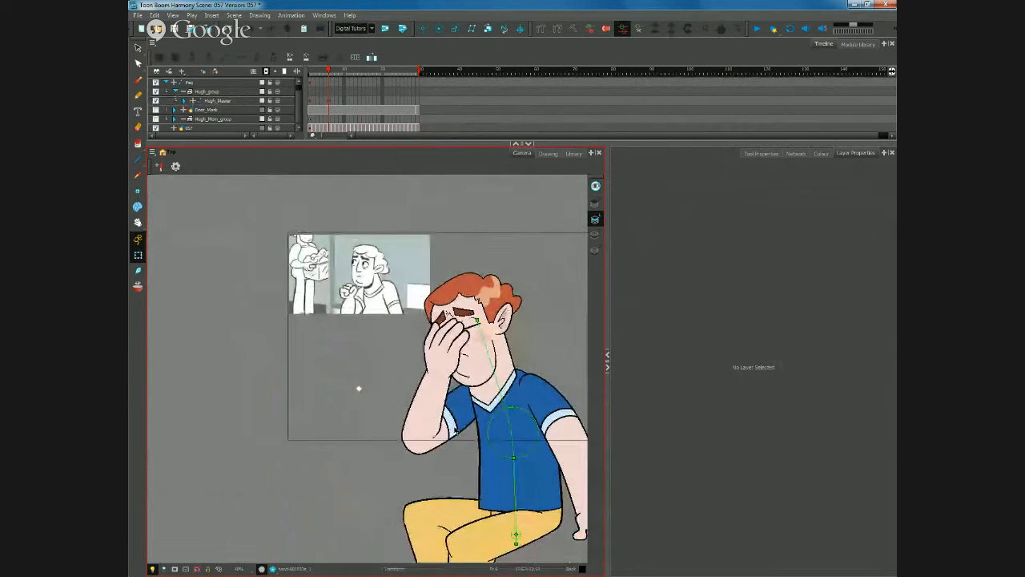
pyautogui.scroll(2, 456, 430)
pyautogui.hotkey('ctrl', 'z')
pyautogui.hotkey('ctrl', 'z')
pyautogui.hotkey('ctrl', 'z')
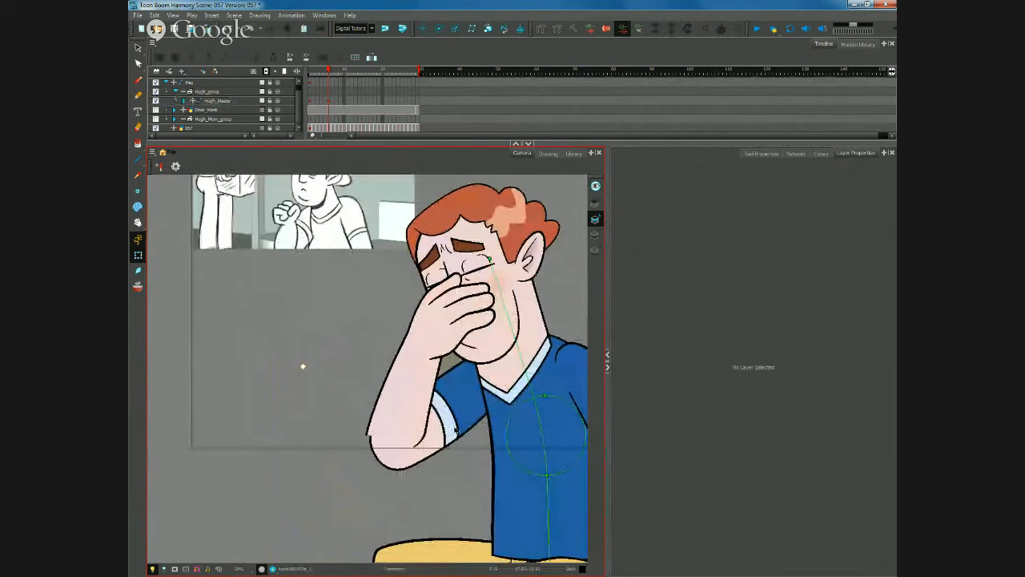
# Undo the last rotation of the raised arm
pyautogui.hotkey('ctrl', 'z')
pyautogui.moveTo(462, 427); pyautogui.dragTo(380, 410)
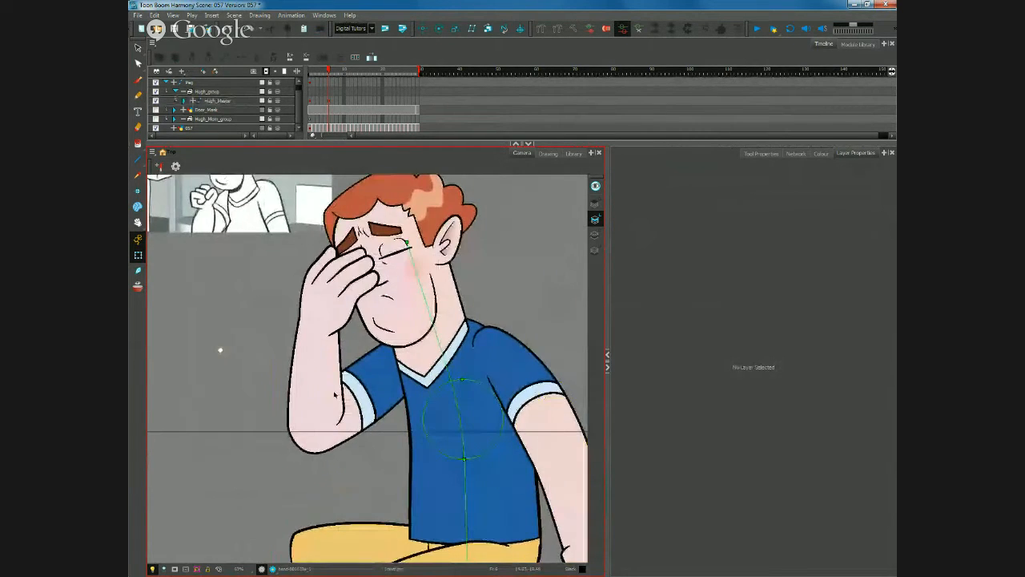
pyautogui.click(321, 388)
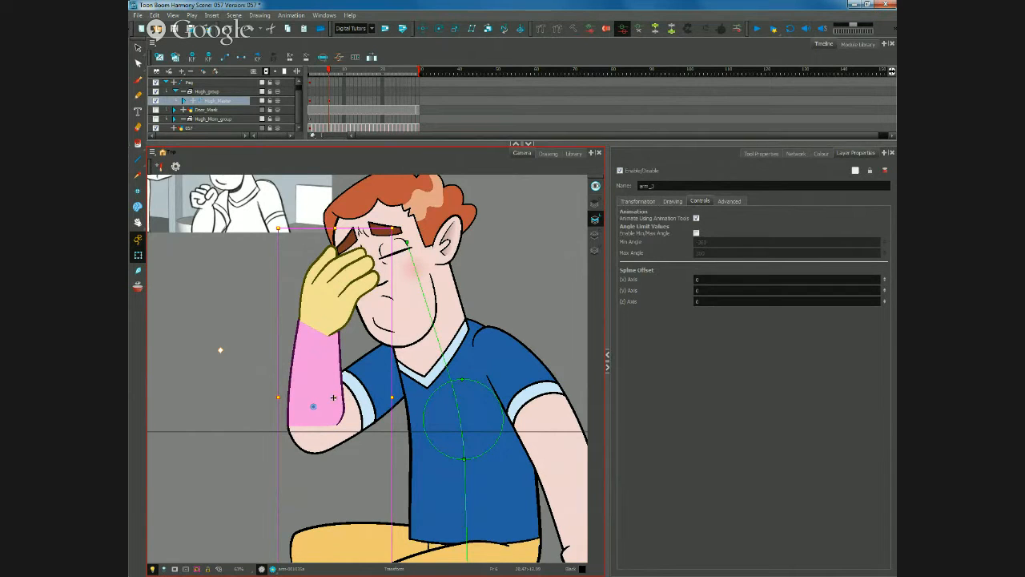
pyautogui.click(348, 349)
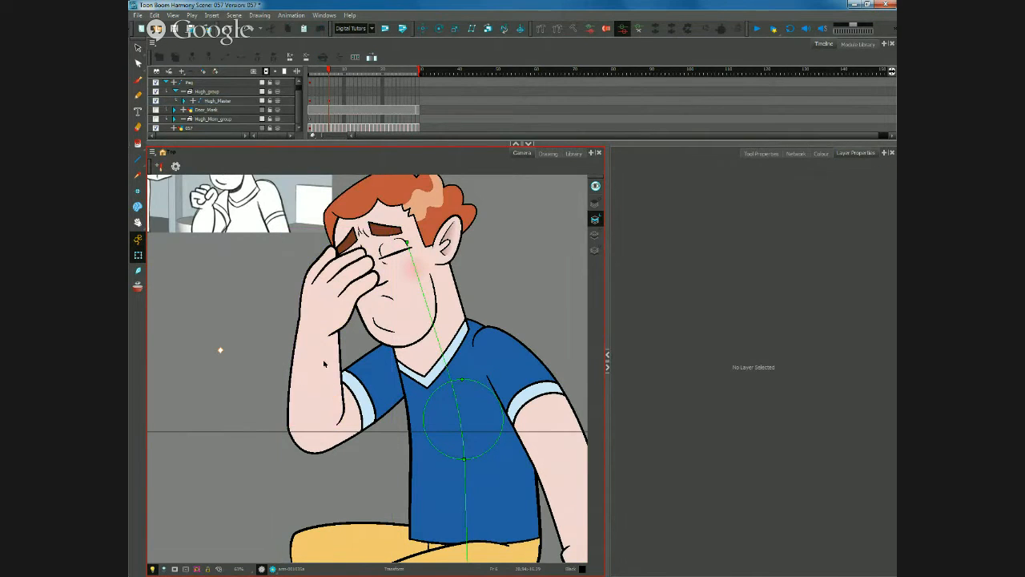
# Disable the open hand and upper arm layers so that the forearm, arm_3, is isolated
pyautogui.click(336, 325)
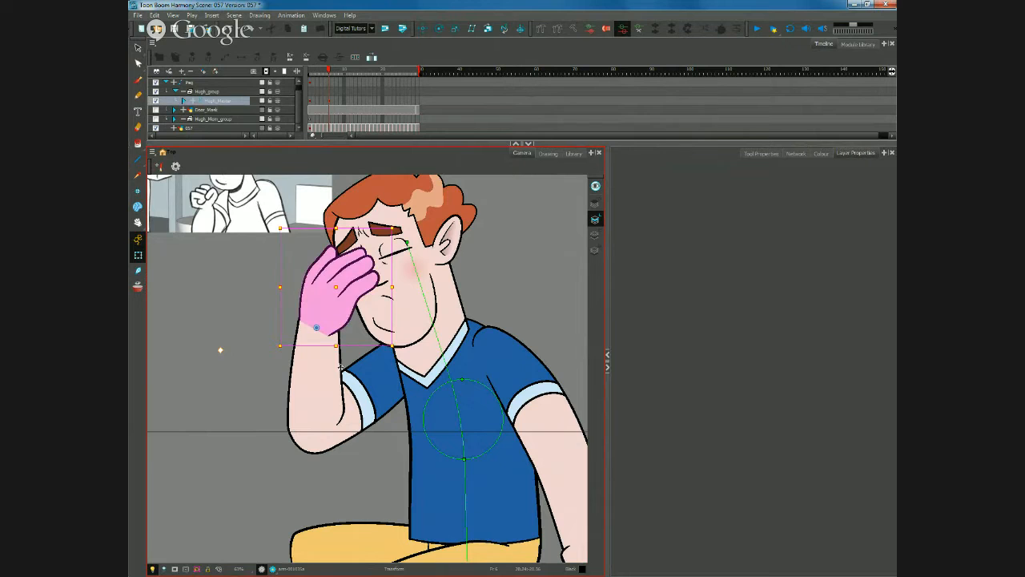
pyautogui.press('d')
pyautogui.click(369, 395)
pyautogui.press('d')
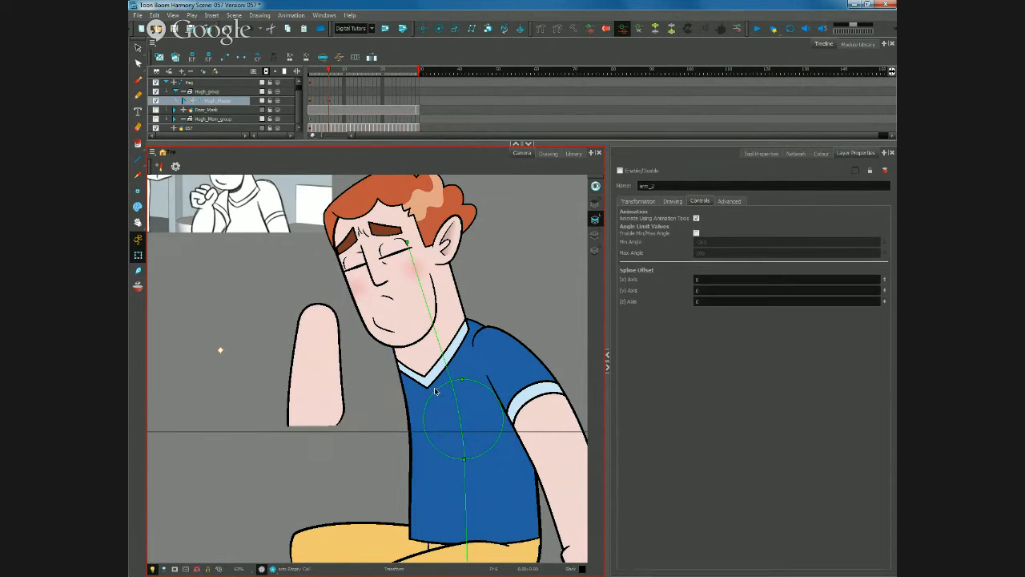
# Rig the isolated forearm, arm_3, with a curve deformer from its elbow end to its wrist end using the Rigging tool
pyautogui.moveTo(356, 375); pyautogui.dragTo(388, 328)
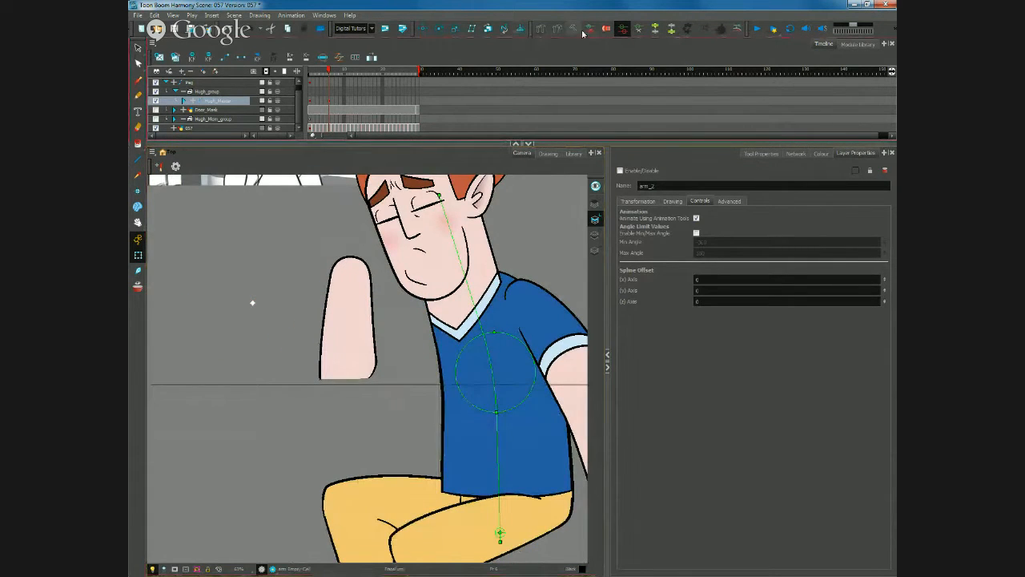
pyautogui.click(357, 301)
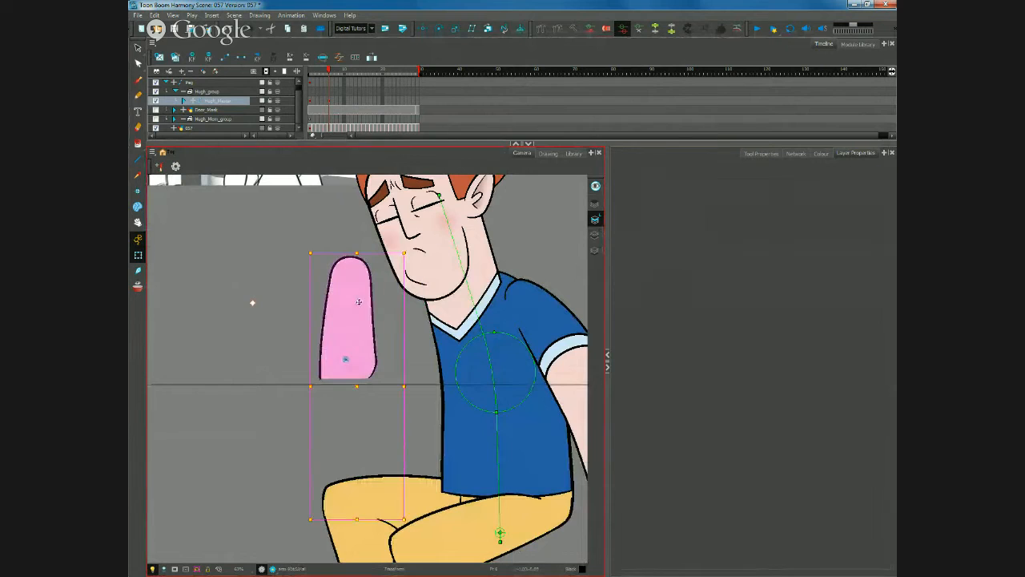
pyautogui.click(537, 31)
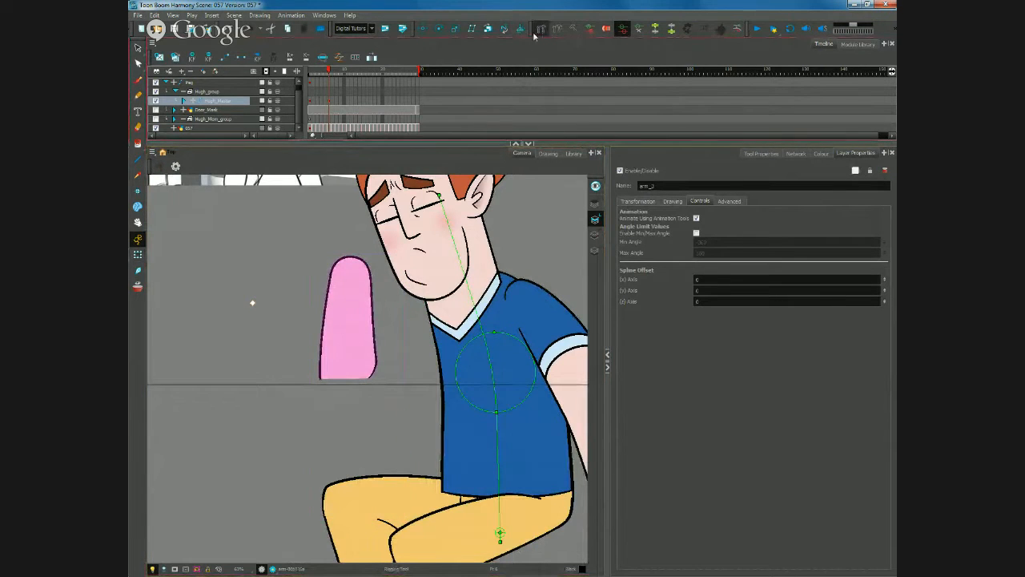
pyautogui.click(346, 379)
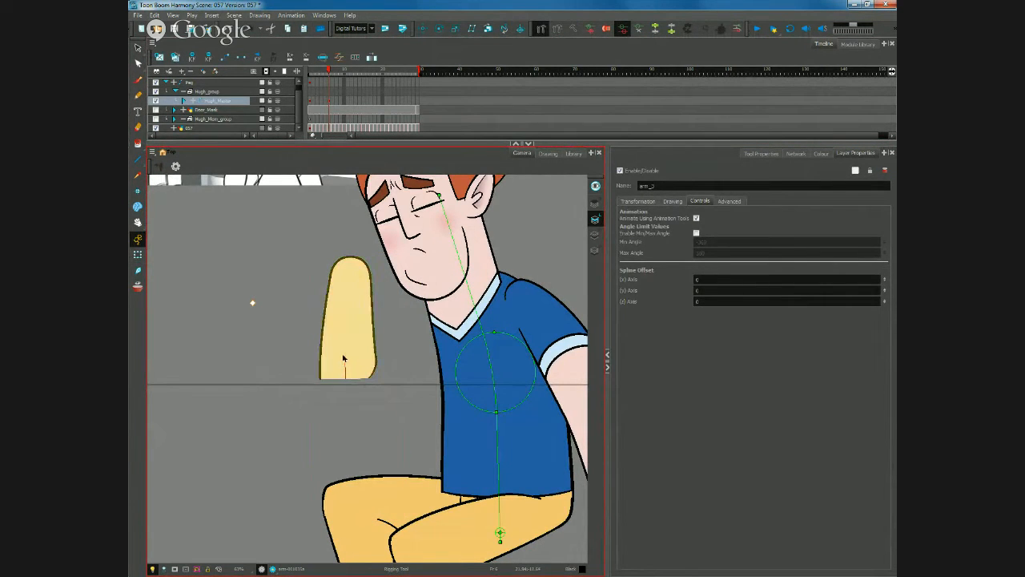
pyautogui.click(342, 351)
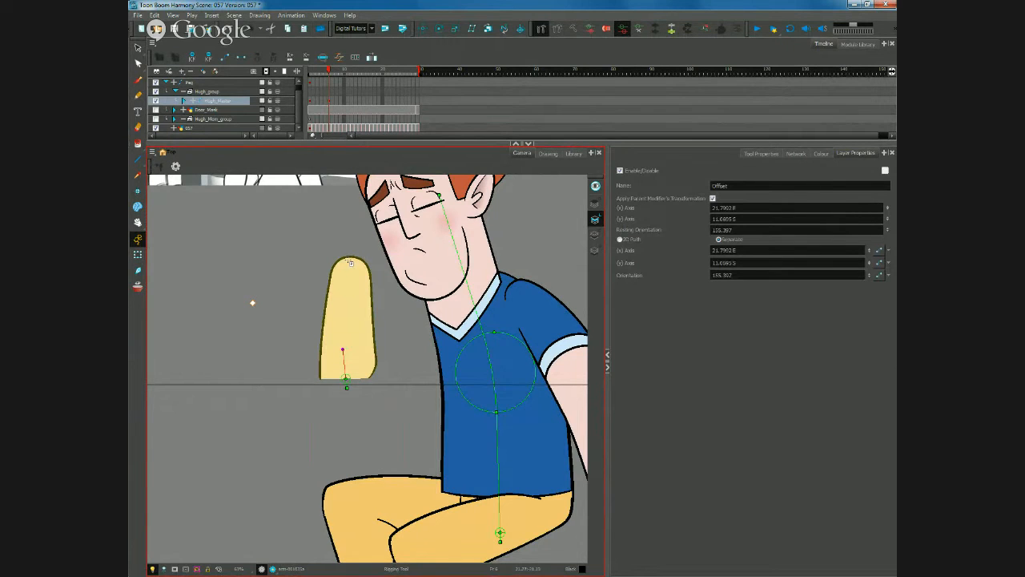
pyautogui.click(350, 263)
pyautogui.click(343, 300)
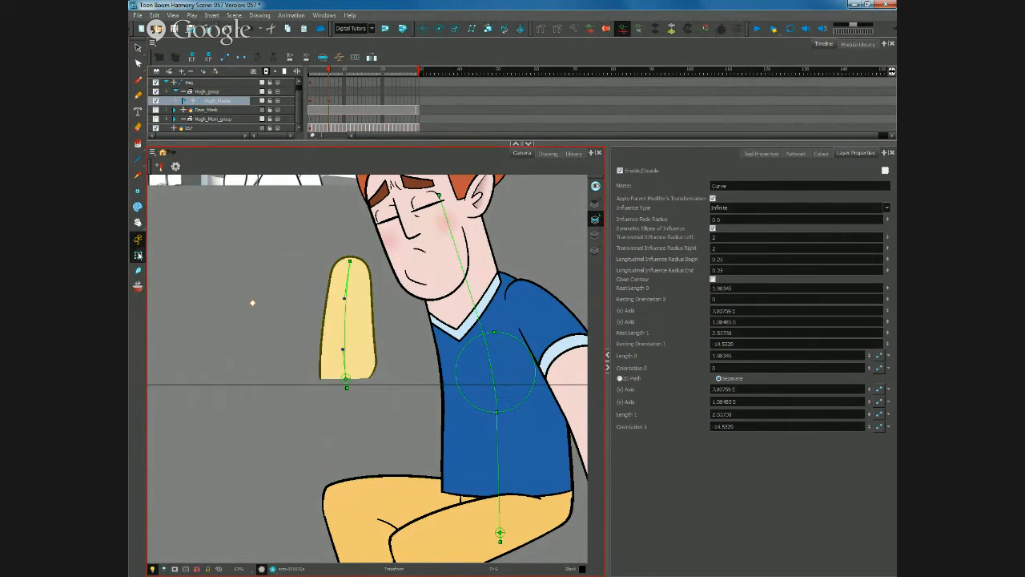
# Try to bend the isolated forearm with its new curve deformer and undo the bend
pyautogui.moveTo(348, 261); pyautogui.dragTo(312, 412)
pyautogui.hotkey('ctrl', 'z')
pyautogui.hotkey('ctrl', 'z')
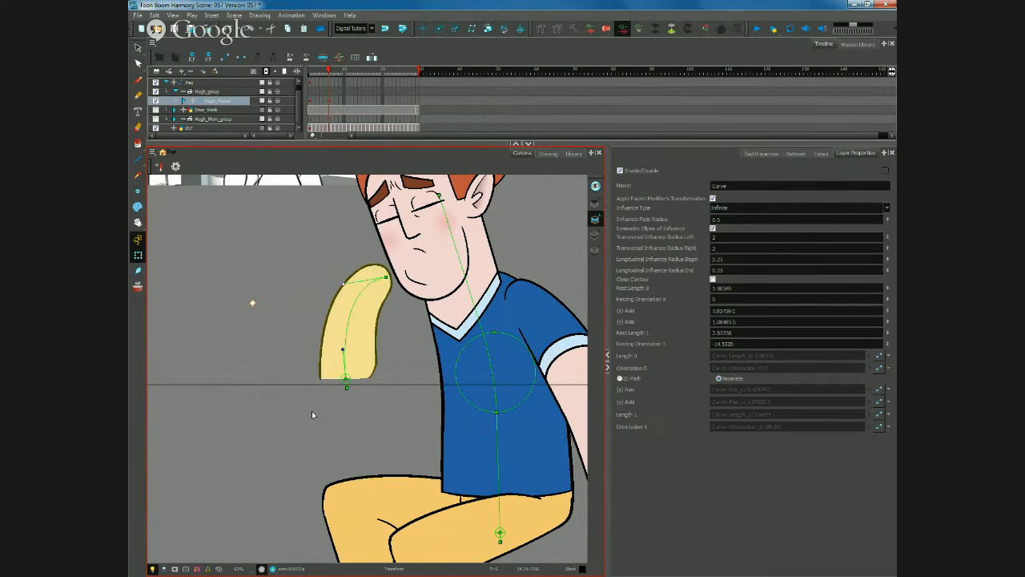
pyautogui.hotkey('ctrl', 'z')
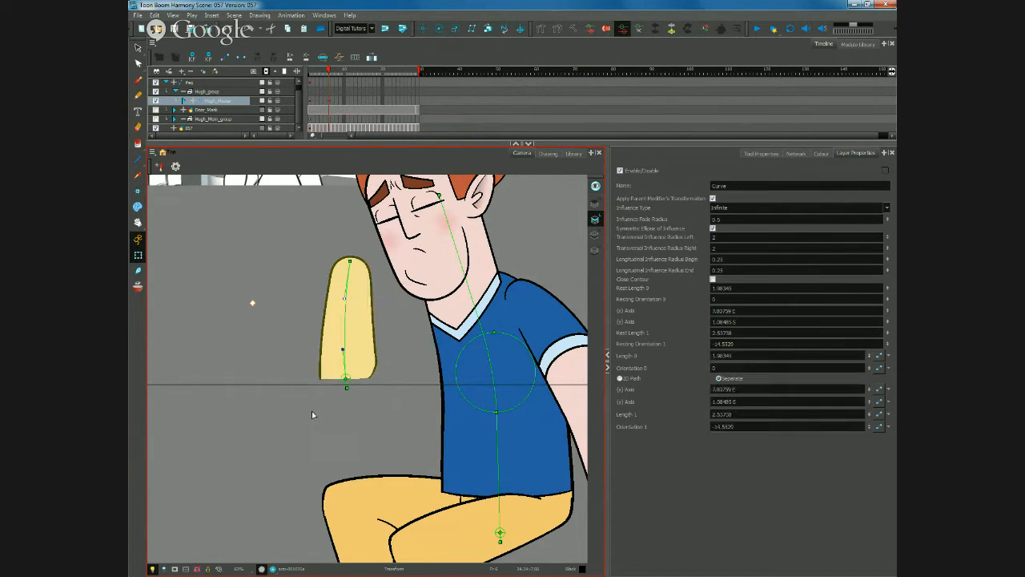
# Re-enable the hand and upper arm layers, and bend the forearm curve towards the face with its wrist point and handle
pyautogui.click(155, 101)
pyautogui.click(156, 101)
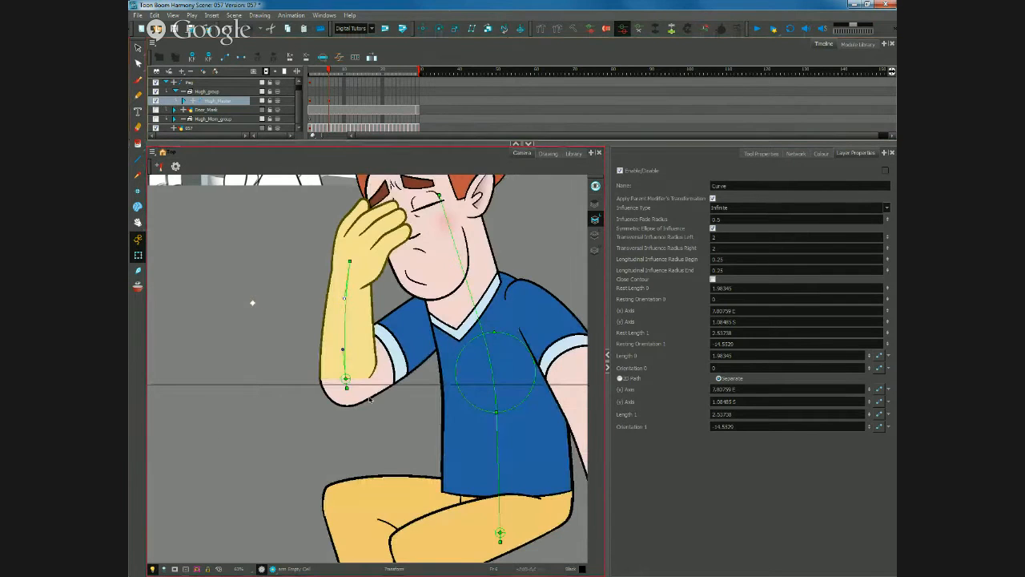
pyautogui.moveTo(349, 261); pyautogui.dragTo(379, 264)
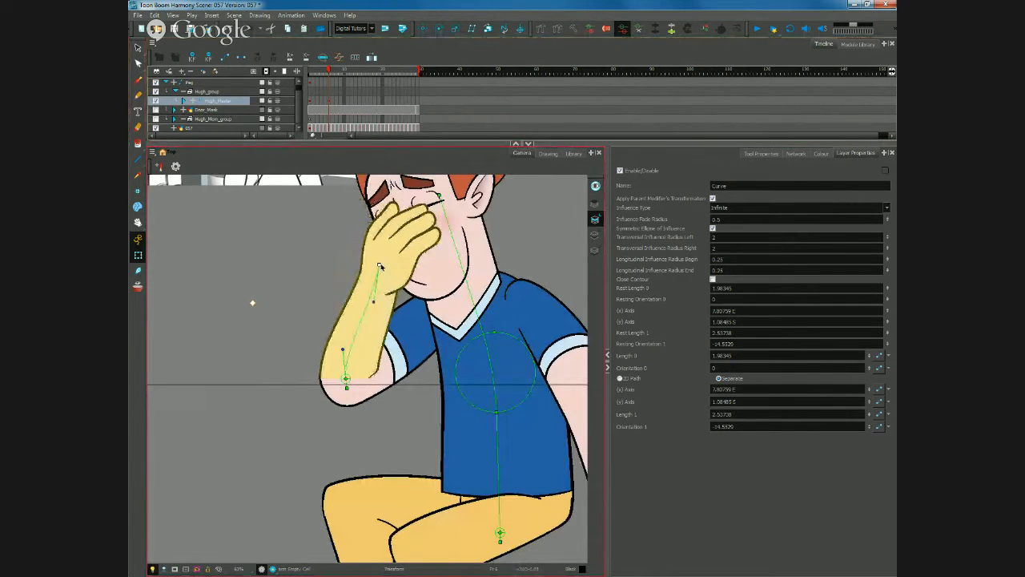
pyautogui.click(363, 300)
pyautogui.moveTo(374, 302); pyautogui.dragTo(357, 300)
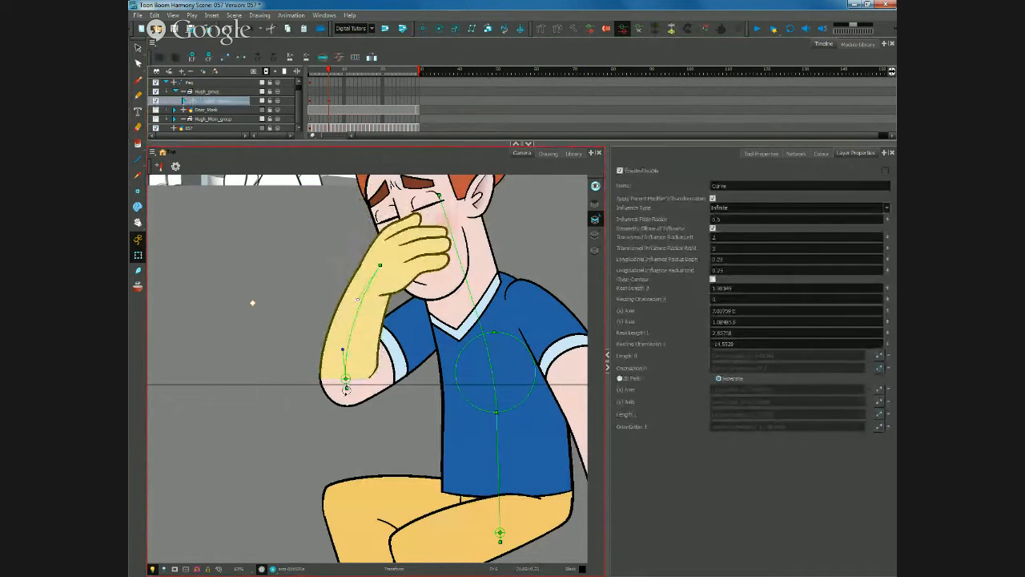
# Try to rotate the forearm's deformation chain at its elbow offset point
pyautogui.moveTo(347, 387); pyautogui.dragTo(350, 387)
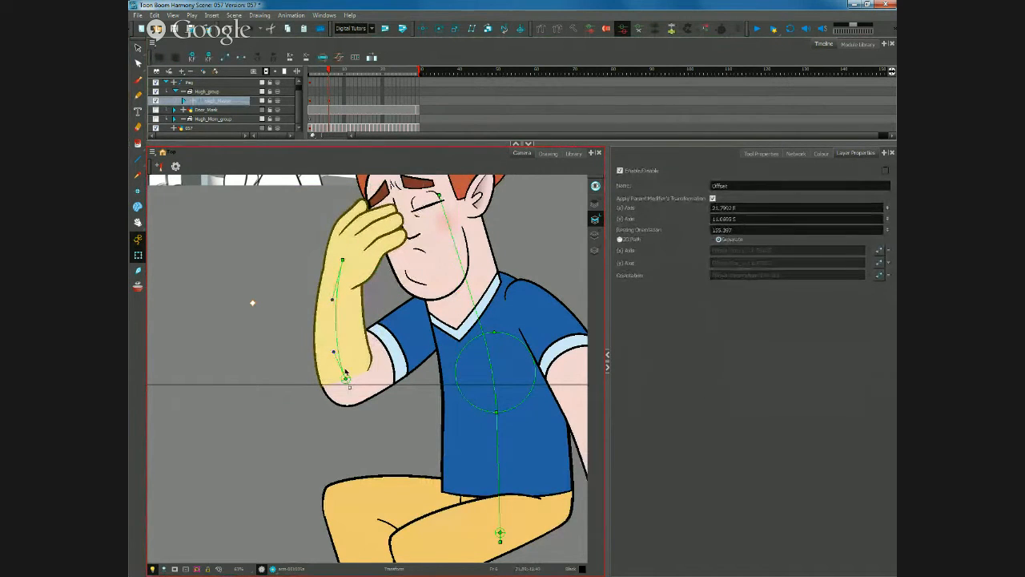
pyautogui.click(344, 375)
pyautogui.click(344, 379)
pyautogui.click(363, 337)
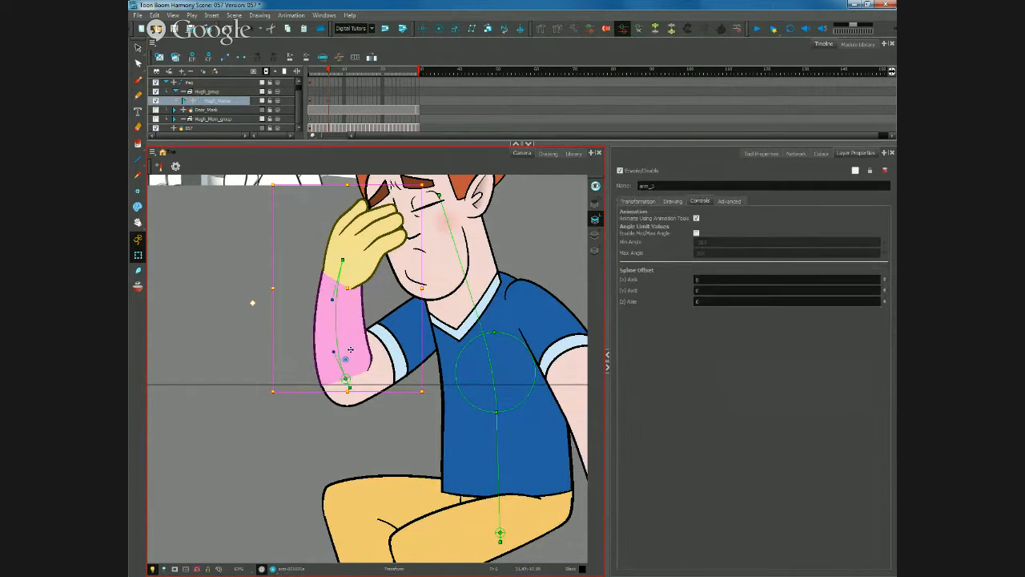
pyautogui.moveTo(371, 304); pyautogui.dragTo(380, 321)
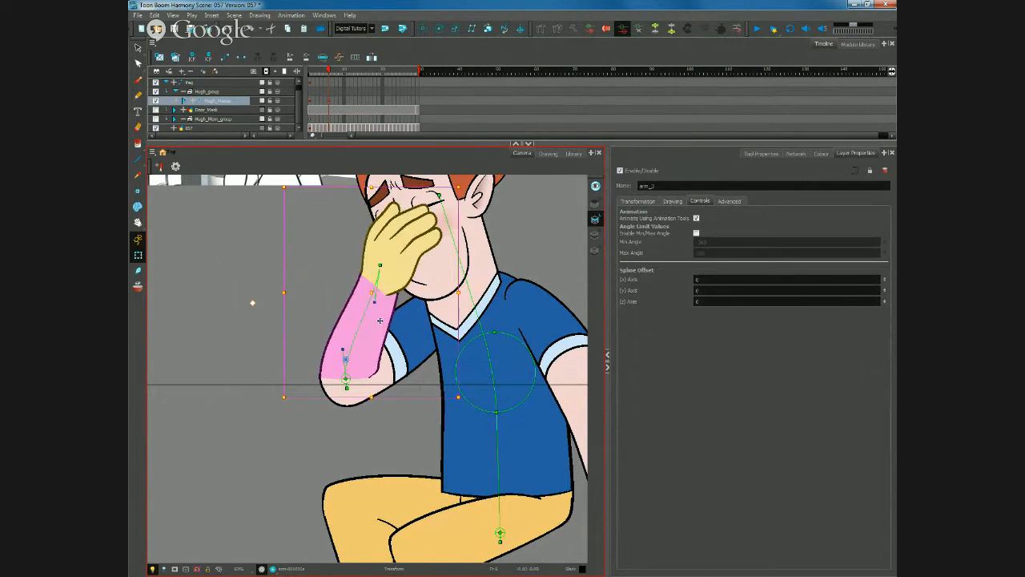
# Shift the forearm curve's wrist point slightly away from the face and bend the forearm into a smooth arc
pyautogui.click(302, 325)
pyautogui.click(379, 266)
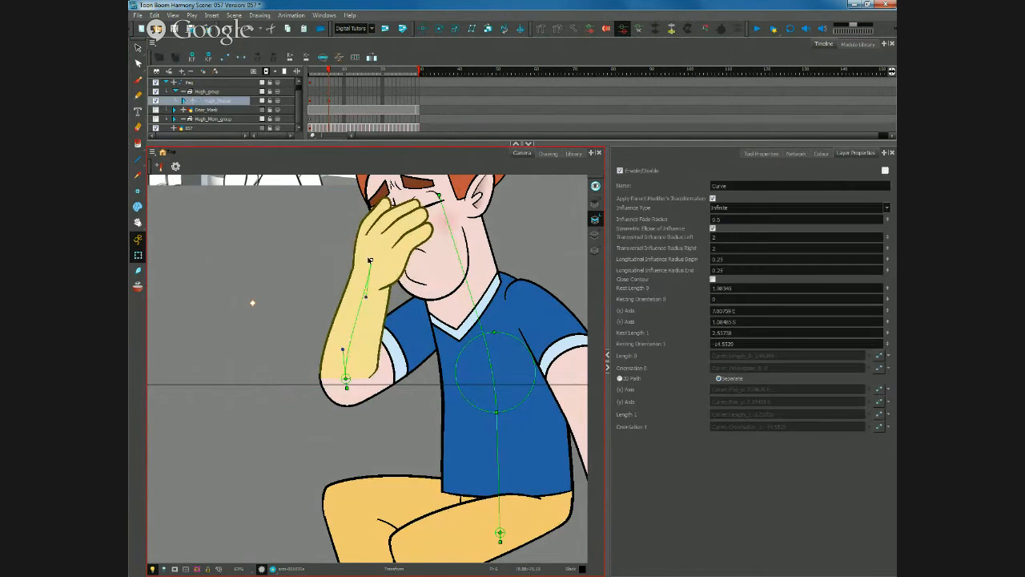
pyautogui.moveTo(362, 294); pyautogui.dragTo(361, 265)
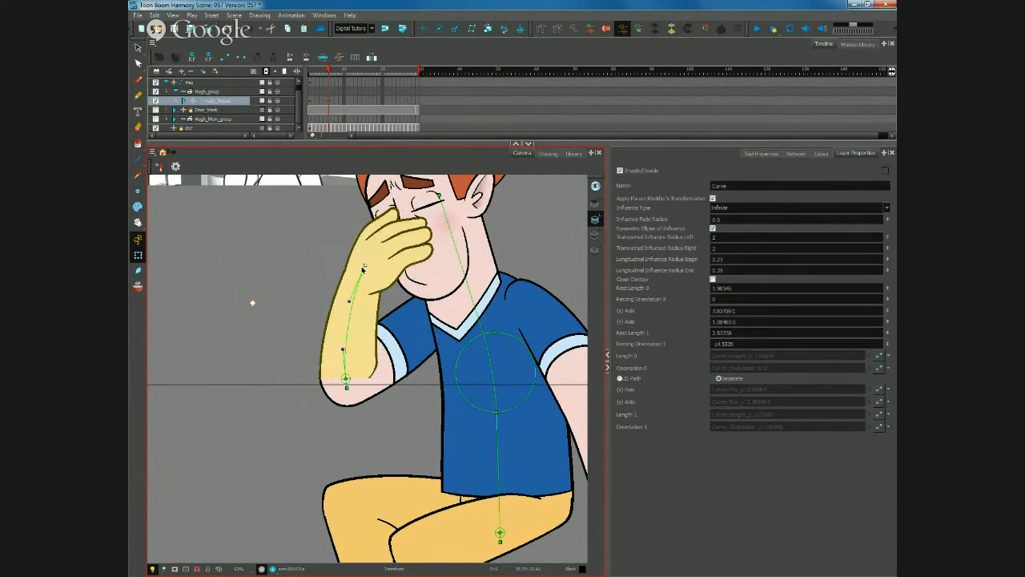
# Try to rotate the upper arm, arm_2, together with the deformed forearm, and undo it
pyautogui.click(420, 344)
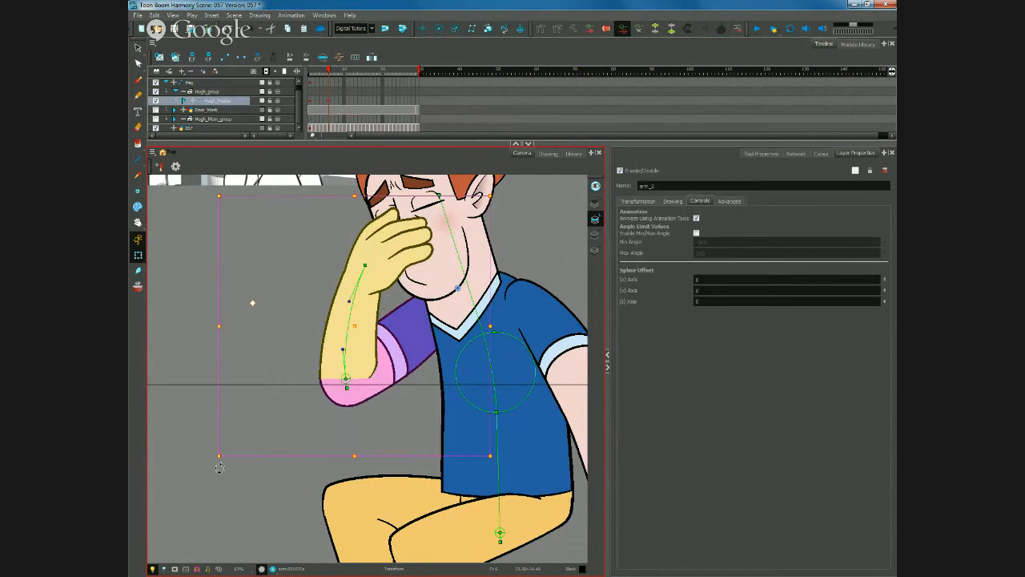
pyautogui.moveTo(221, 470)
pyautogui.mouseDown()
pyautogui.moveTo(299, 548)
pyautogui.moveTo(204, 444)
pyautogui.mouseUp()
pyautogui.hotkey('ctrl', 'z')
pyautogui.press('Escape')
# Try to rotate the forearm layer, arm_3, with the hand away from the face, and undo it
pyautogui.click(375, 308)
pyautogui.moveTo(450, 386); pyautogui.dragTo(384, 281)
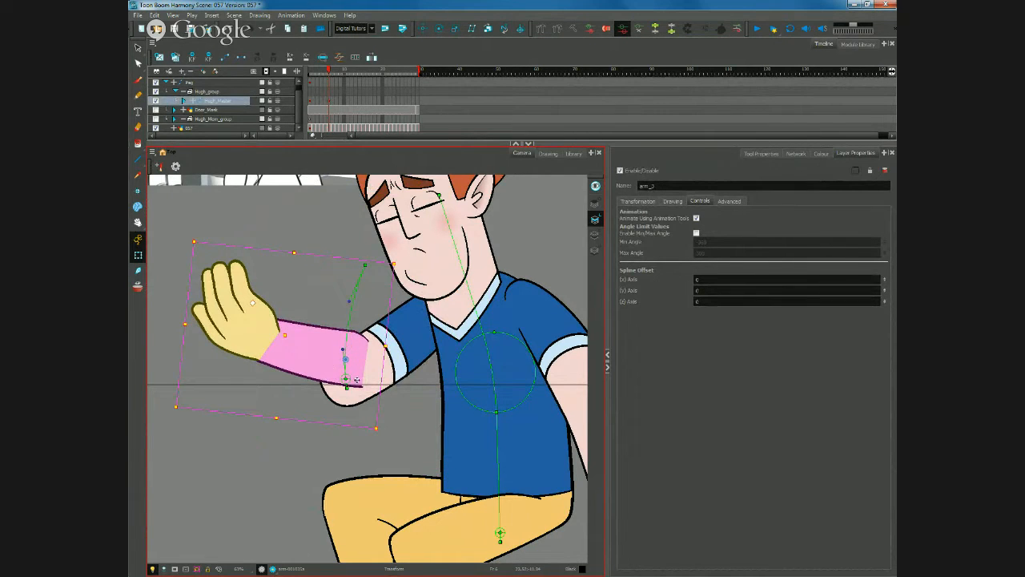
pyautogui.hotkey('ctrl', 'z')
# Try to swing the forearm and hand outward using the curve deformer's wrist point and handle
pyautogui.click(390, 296)
pyautogui.moveTo(365, 265); pyautogui.dragTo(296, 273)
pyautogui.moveTo(276, 312); pyautogui.dragTo(432, 298)
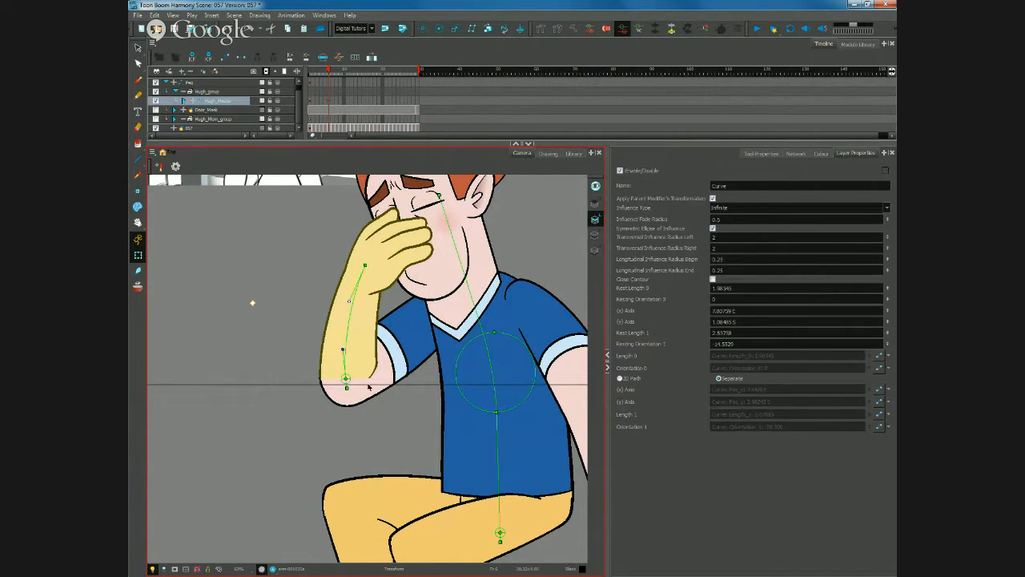
pyautogui.moveTo(368, 387); pyautogui.dragTo(455, 325)
# Open the node network and space out the Deformation-arm_3, arm_3 and hand_3 nodes below arm_2
pyautogui.click(795, 153)
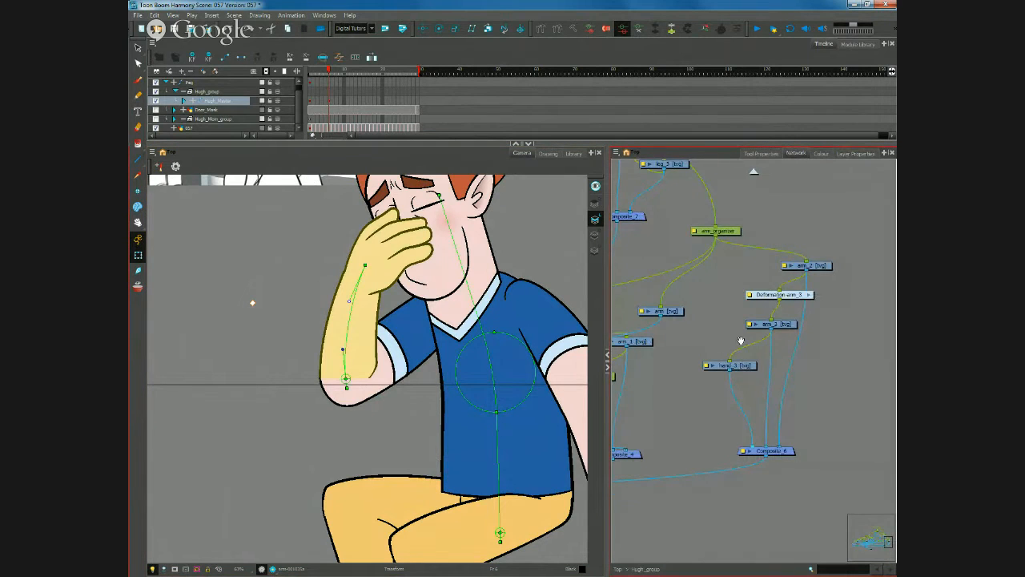
pyautogui.moveTo(741, 341); pyautogui.dragTo(765, 373)
pyautogui.click(789, 355)
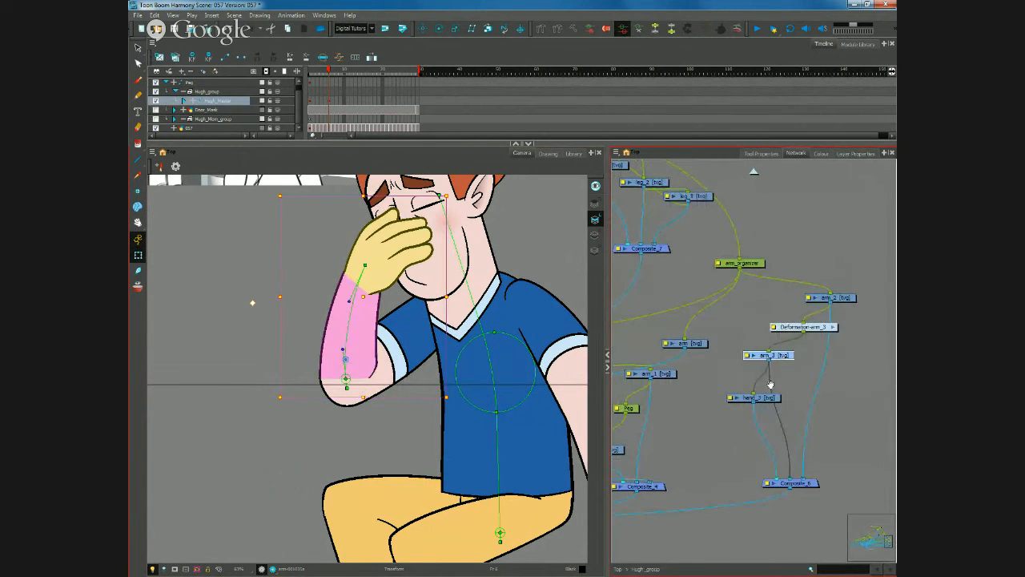
pyautogui.moveTo(771, 394); pyautogui.dragTo(755, 394)
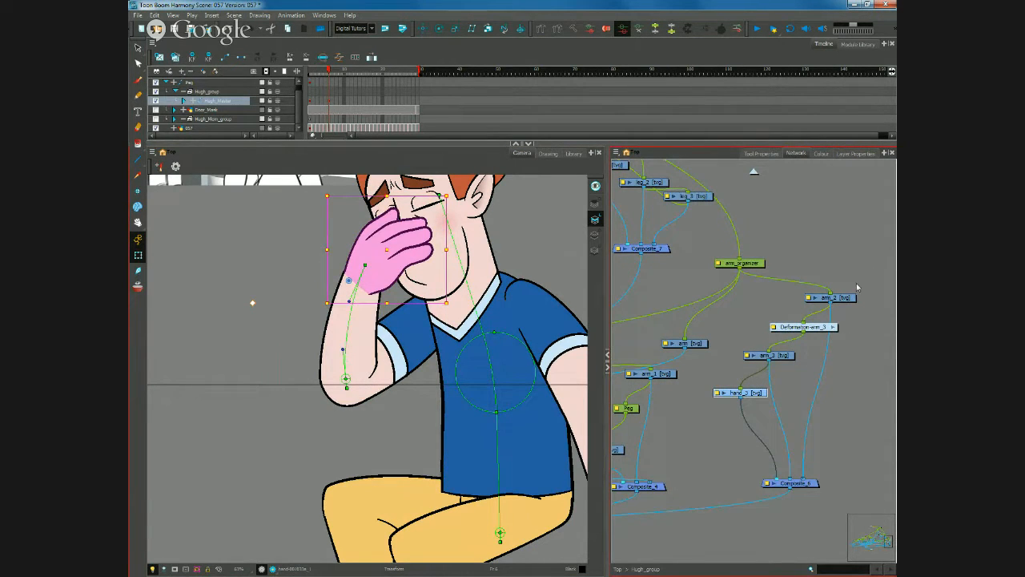
pyautogui.moveTo(817, 333); pyautogui.dragTo(784, 349)
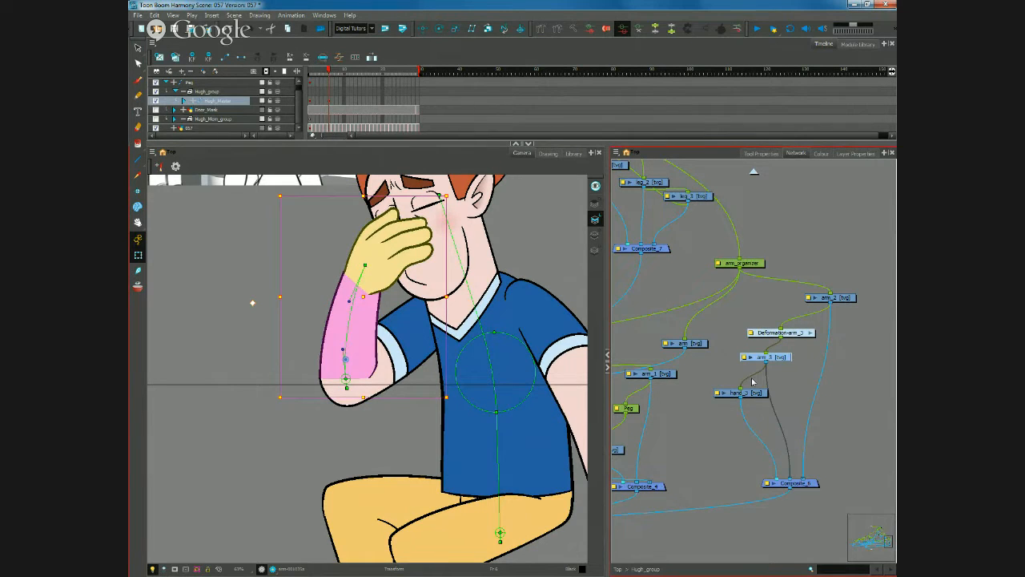
pyautogui.moveTo(774, 362); pyautogui.dragTo(783, 361)
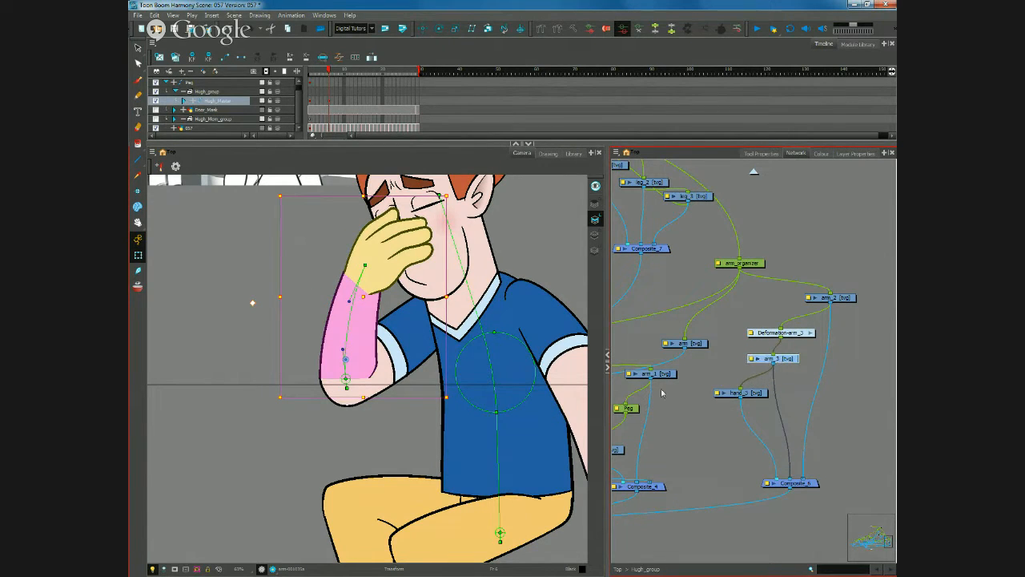
pyautogui.click(740, 394)
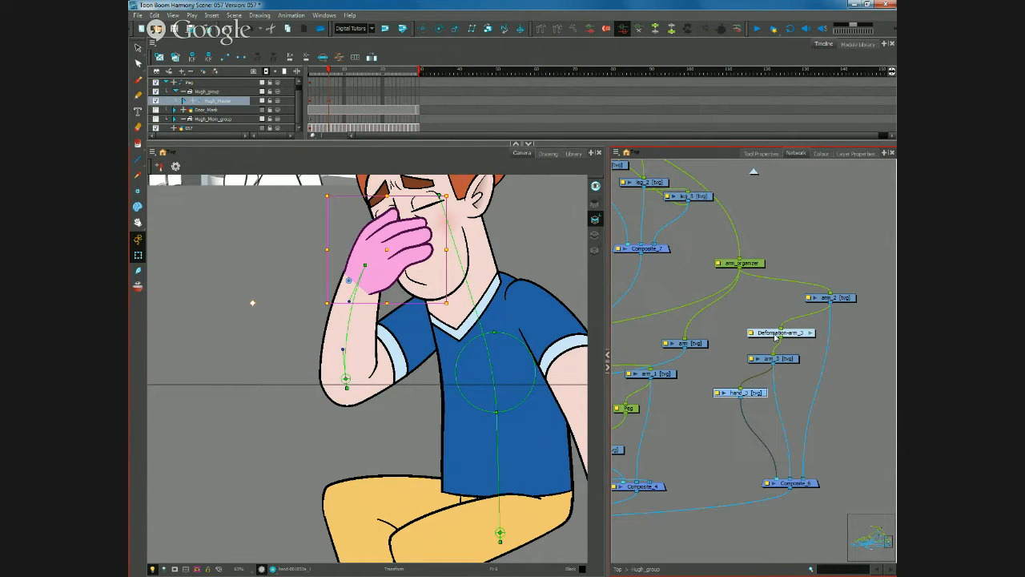
pyautogui.moveTo(741, 394); pyautogui.dragTo(738, 393)
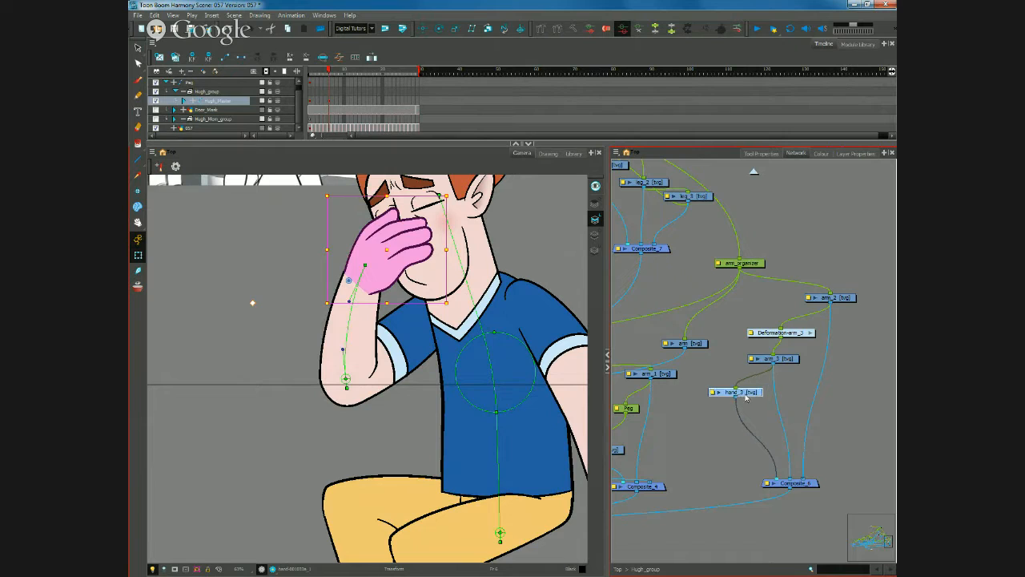
# Disconnect hand_3 from arm_3 and connect its input to a separate output of Deformation-arm_3
pyautogui.click(783, 359)
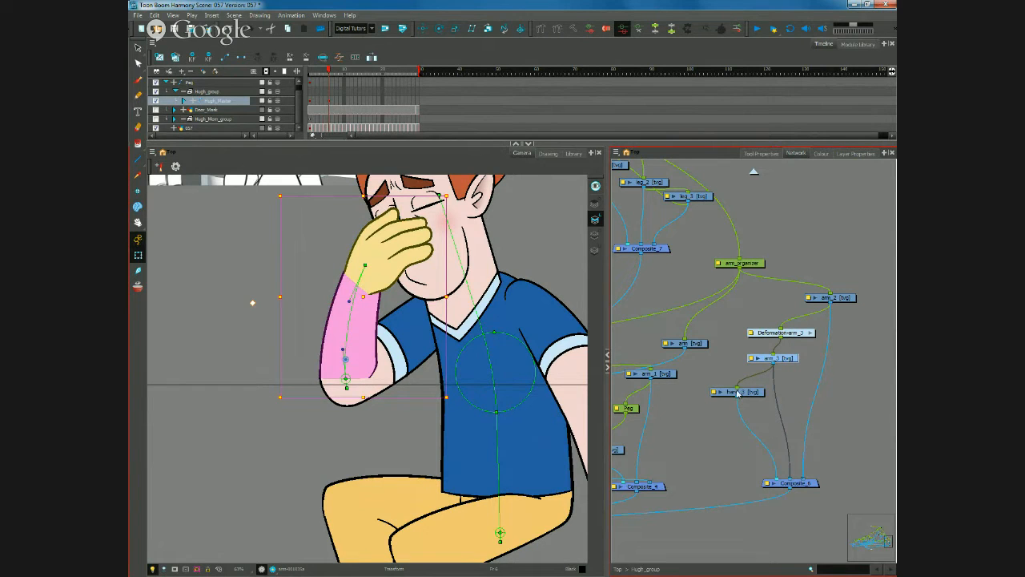
pyautogui.click(798, 353)
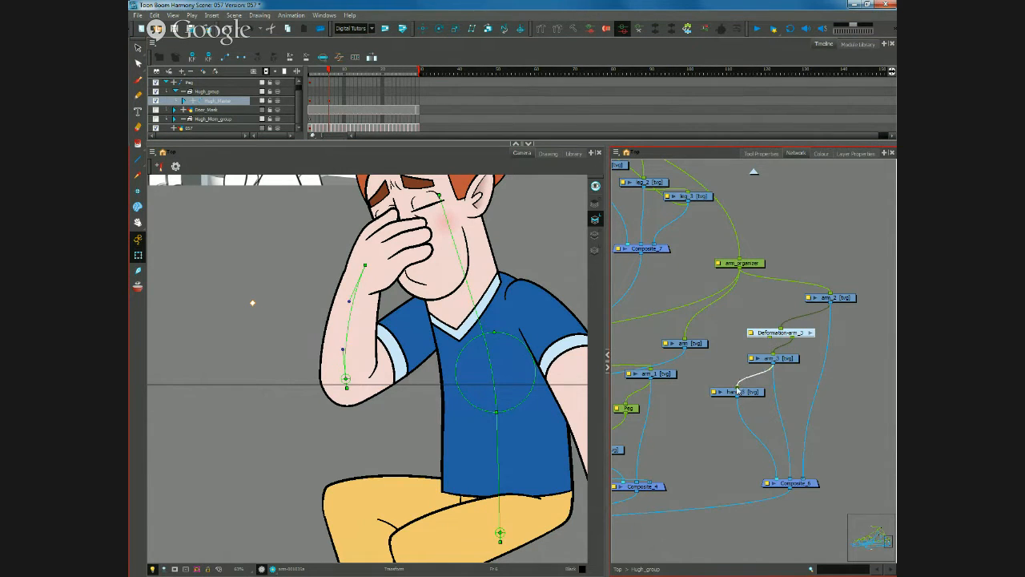
pyautogui.moveTo(738, 390); pyautogui.dragTo(737, 370)
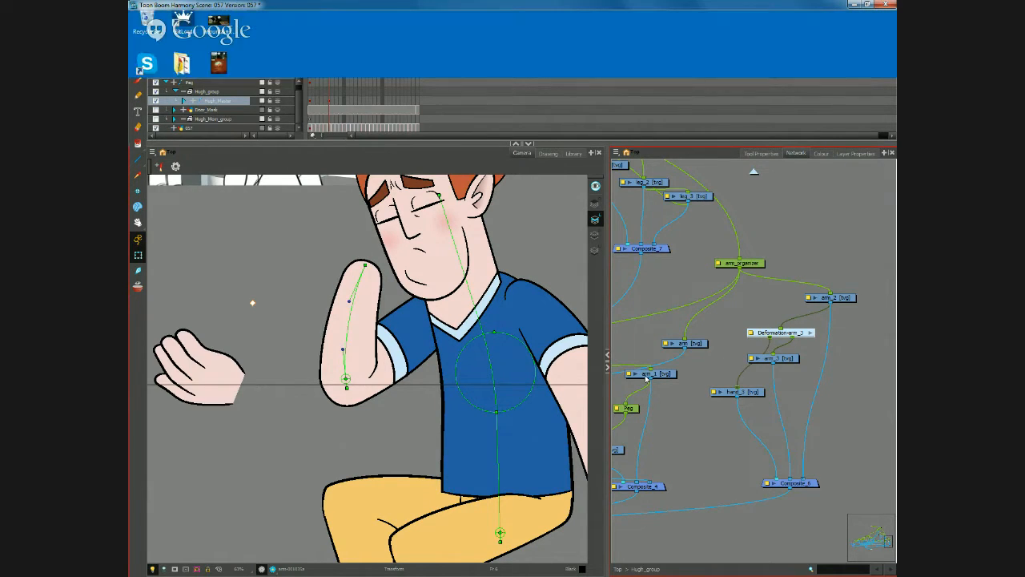
# Move and rotate the detached hand, hand_3, back onto the end of the forearm so it covers the face
pyautogui.click(222, 398)
pyautogui.press(']')
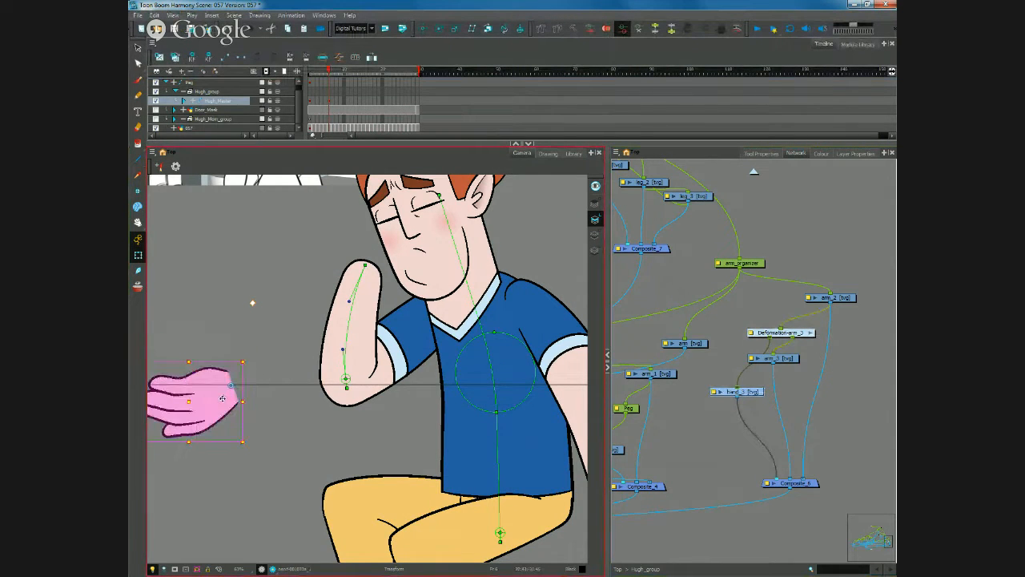
pyautogui.moveTo(241, 354); pyautogui.dragTo(379, 263)
pyautogui.press(']')
pyautogui.press('space')
pyautogui.moveTo(373, 341); pyautogui.dragTo(380, 382)
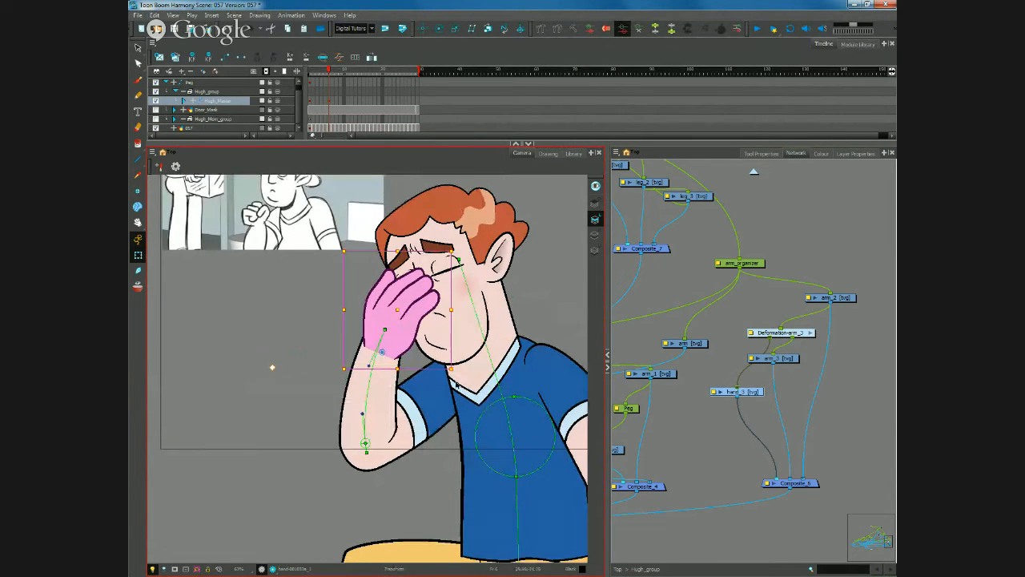
# Test the forearm deformer's wrist point, and place the hand_3 and arm_3 nodes side by side below Deformation-arm_3
pyautogui.press('space')
pyautogui.moveTo(530, 379); pyautogui.dragTo(484, 314)
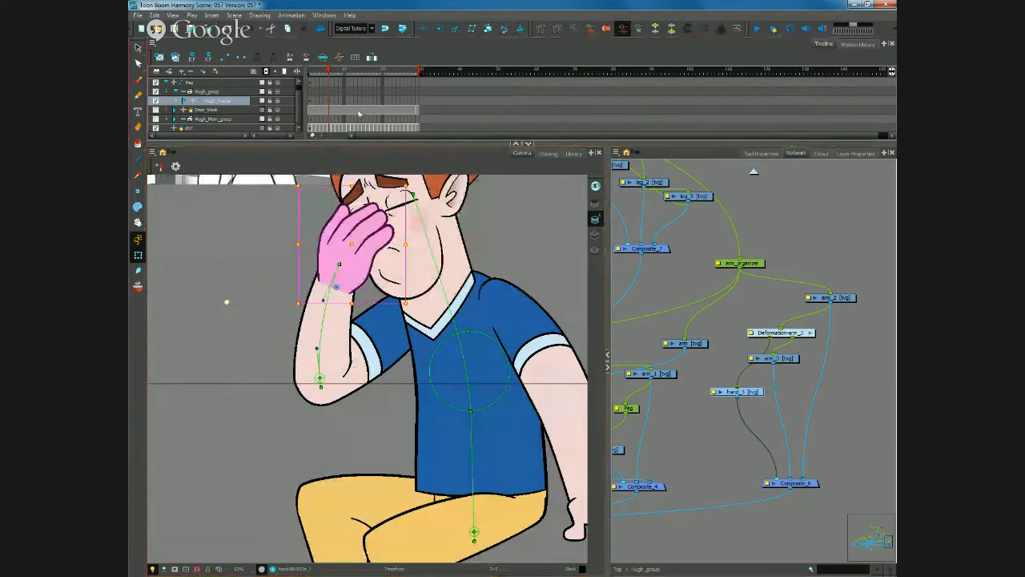
pyautogui.press('space')
pyautogui.moveTo(367, 409); pyautogui.dragTo(449, 417)
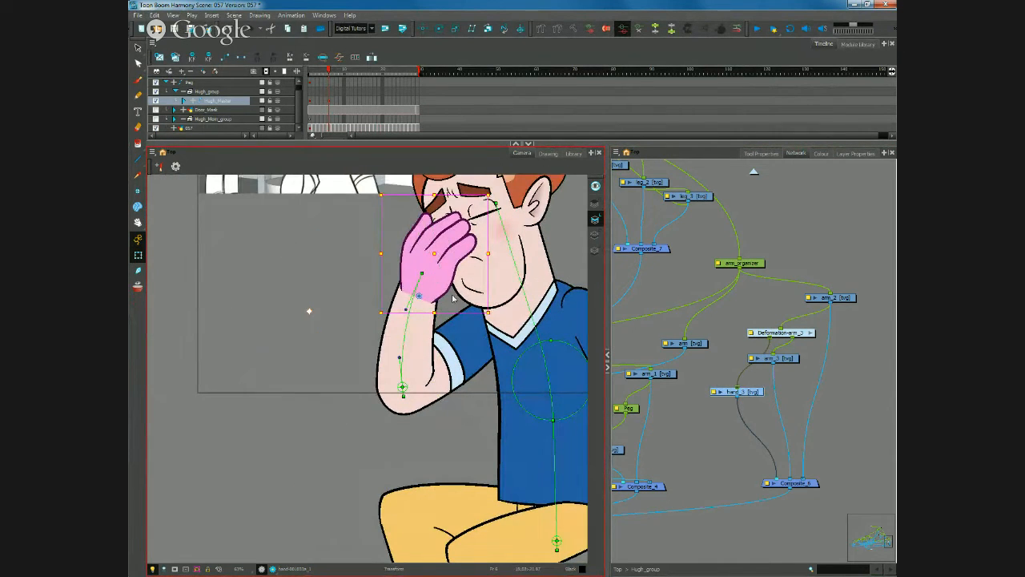
pyautogui.moveTo(422, 274); pyautogui.dragTo(532, 270)
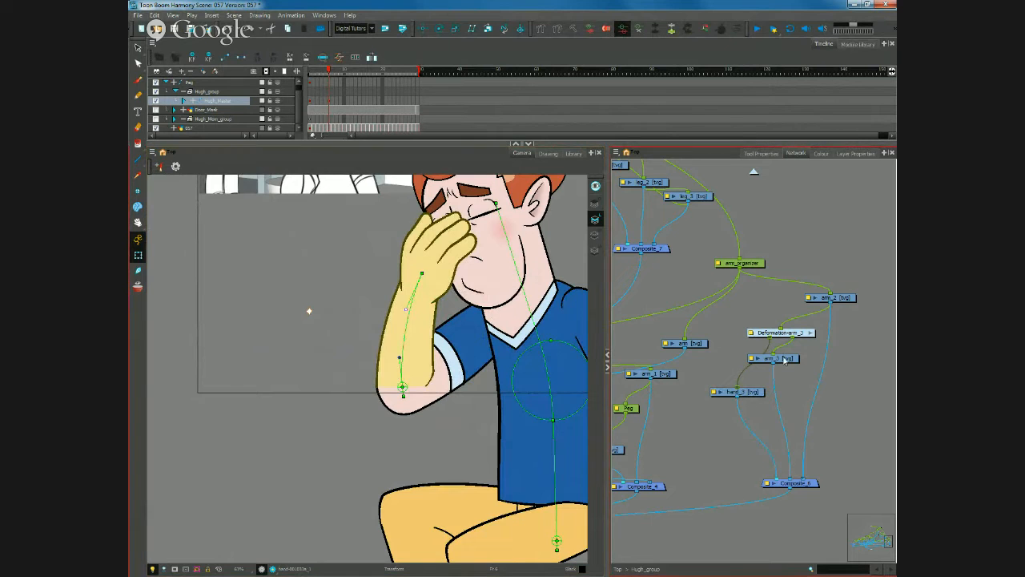
pyautogui.moveTo(784, 359); pyautogui.dragTo(806, 361)
pyautogui.moveTo(758, 395); pyautogui.dragTo(795, 375)
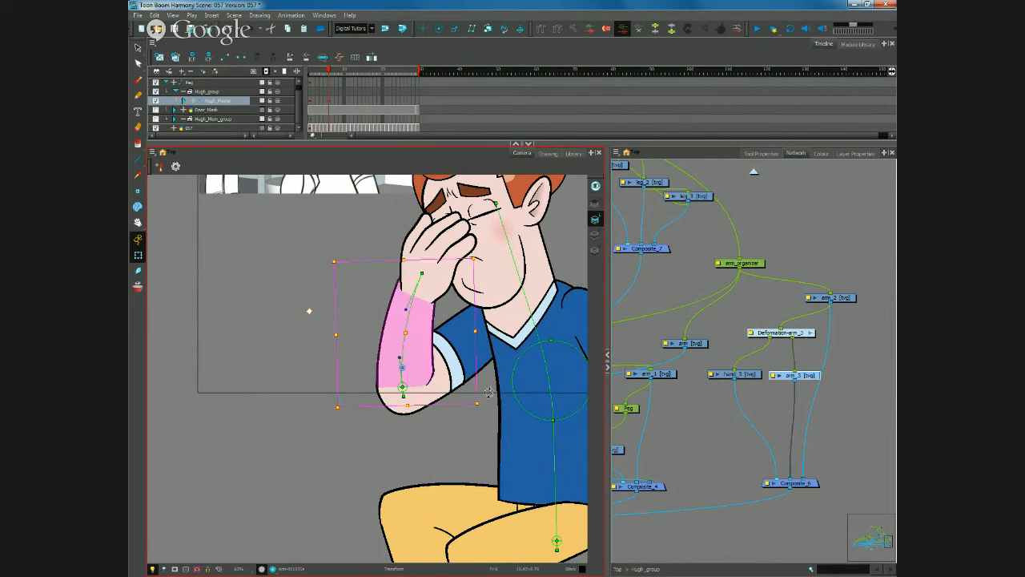
# Try to rotate the forearm drawing, arm_3, directly, and undo the rotation
pyautogui.moveTo(473, 412); pyautogui.dragTo(480, 299)
pyautogui.hotkey('ctrl', 'z')
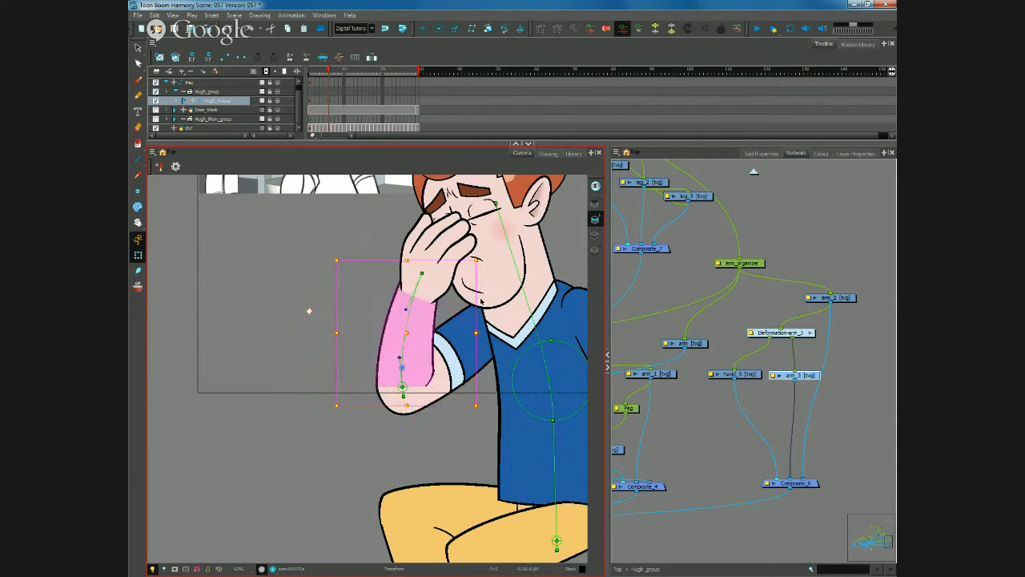
pyautogui.click(386, 432)
# Turn off Animate Using Animation Tools in the layer properties of arm_3
pyautogui.moveTo(801, 387); pyautogui.dragTo(728, 359)
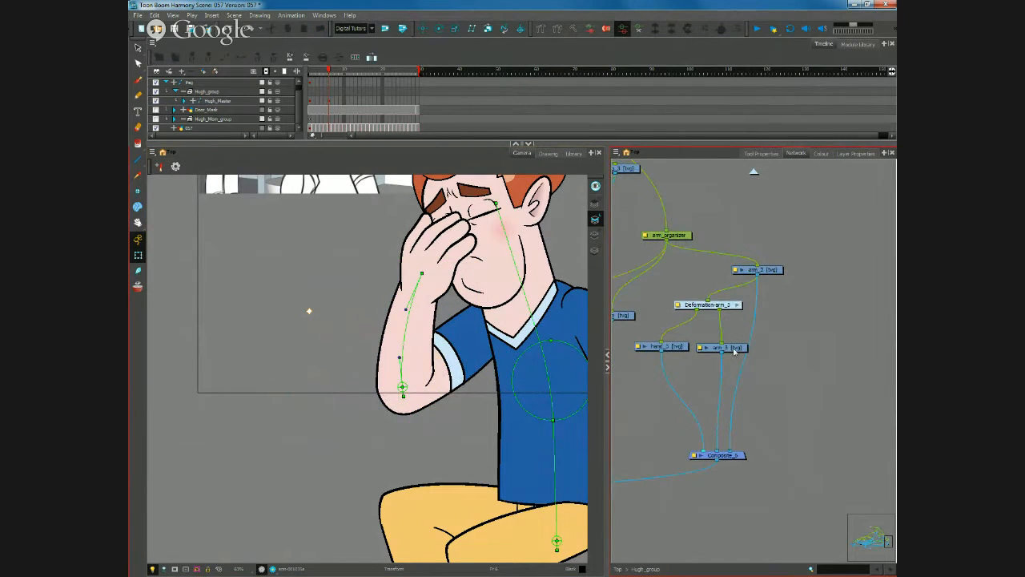
pyautogui.click(734, 350)
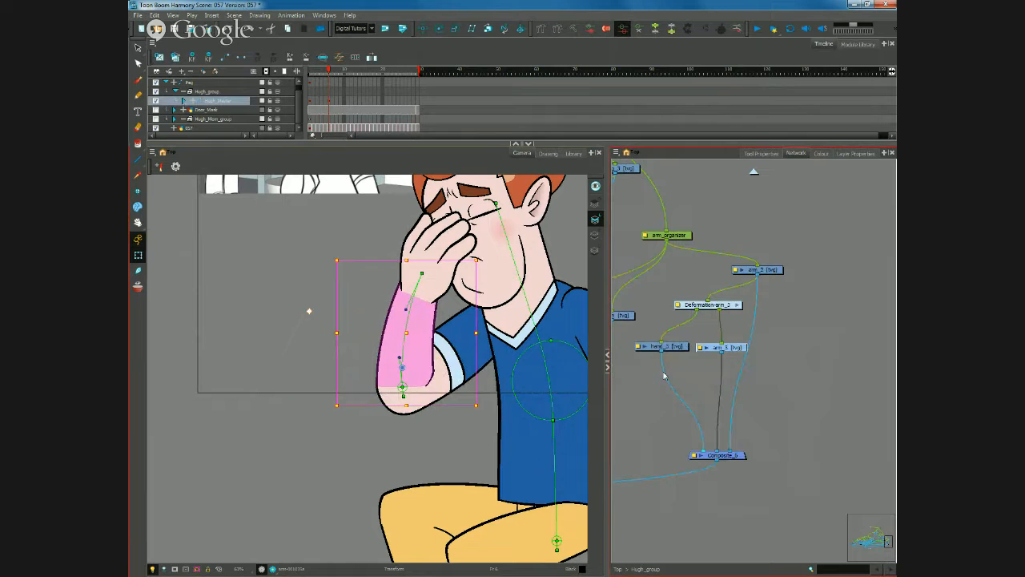
pyautogui.click(853, 153)
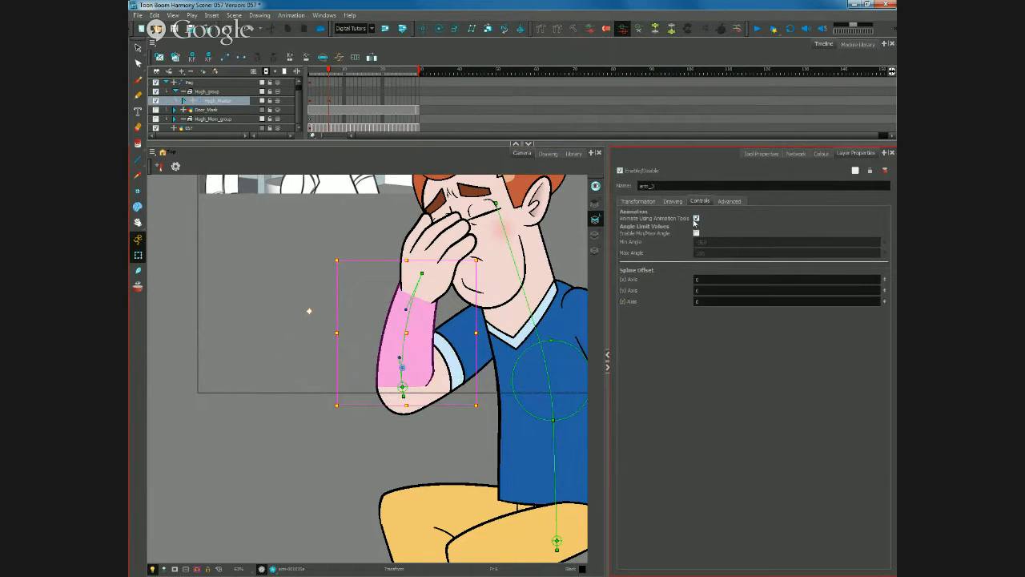
pyautogui.click(695, 220)
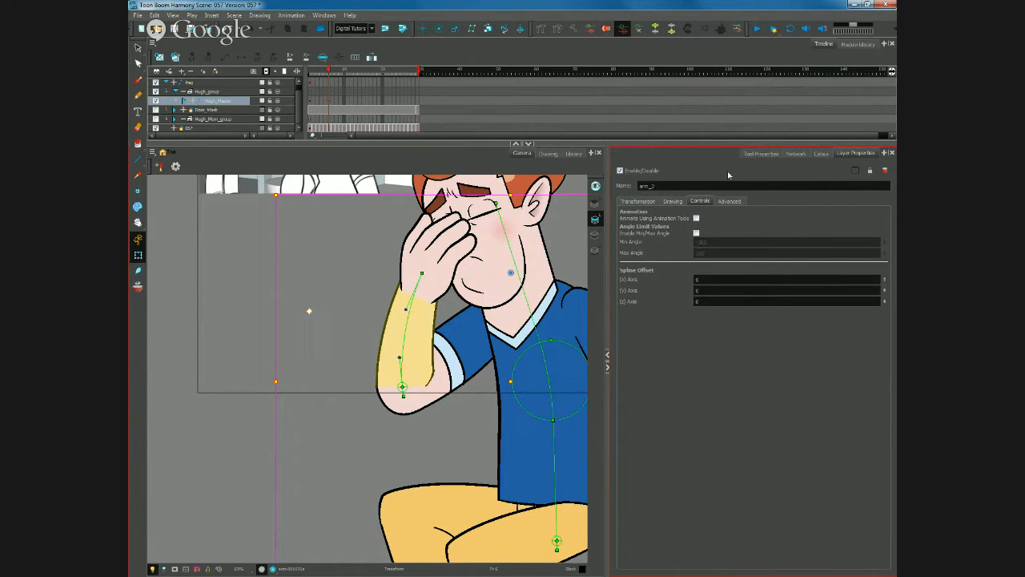
pyautogui.click(795, 154)
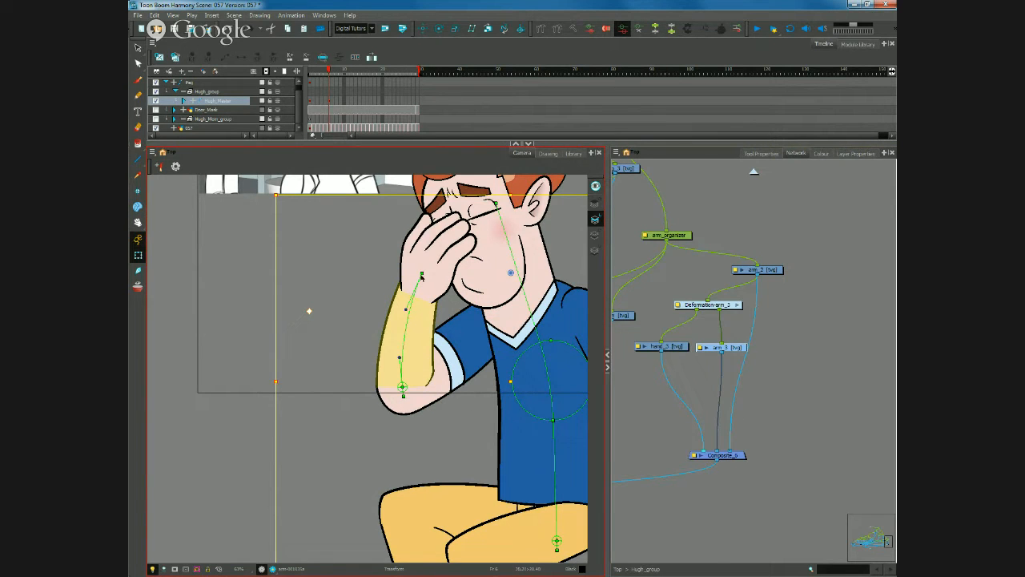
# Try to transform the parent selection reached through the forearm, and undo the change
pyautogui.moveTo(461, 415); pyautogui.dragTo(383, 415)
pyautogui.press('2')
pyautogui.press('2')
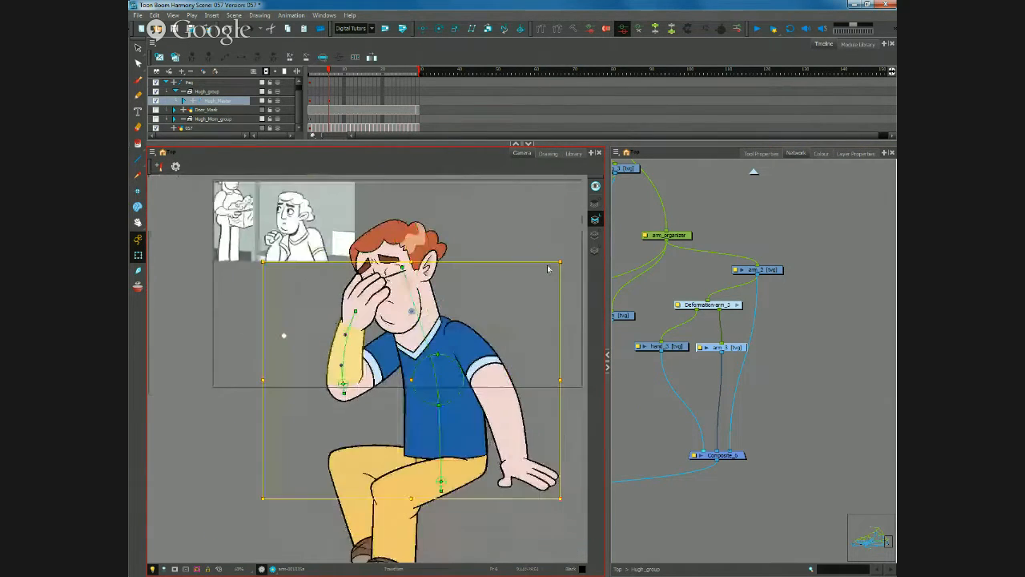
pyautogui.moveTo(549, 270); pyautogui.dragTo(511, 210)
pyautogui.hotkey('ctrl', 'z')
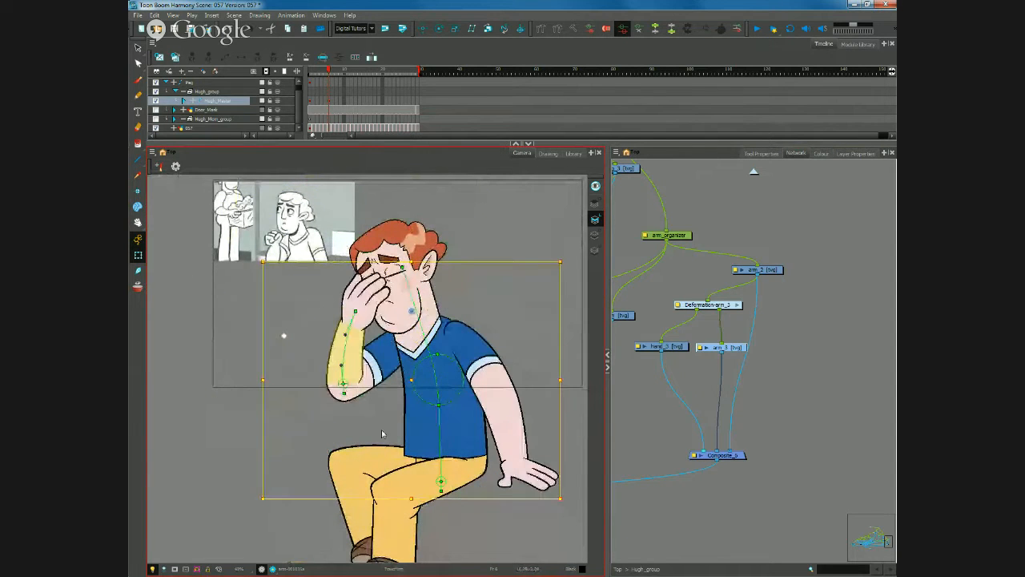
# Reselect the forearm and try rotating it through its parent, which carries both arms, and undo that rotation
pyautogui.click(359, 426)
pyautogui.press('2')
pyautogui.press('2')
pyautogui.press('2')
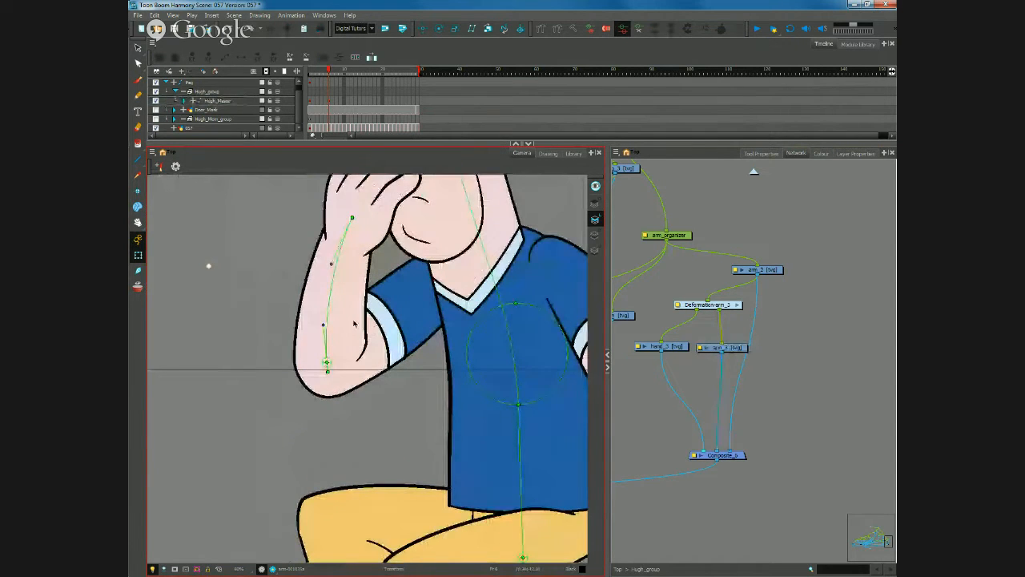
pyautogui.click(355, 323)
pyautogui.press('1')
pyautogui.press('1')
pyautogui.press('1')
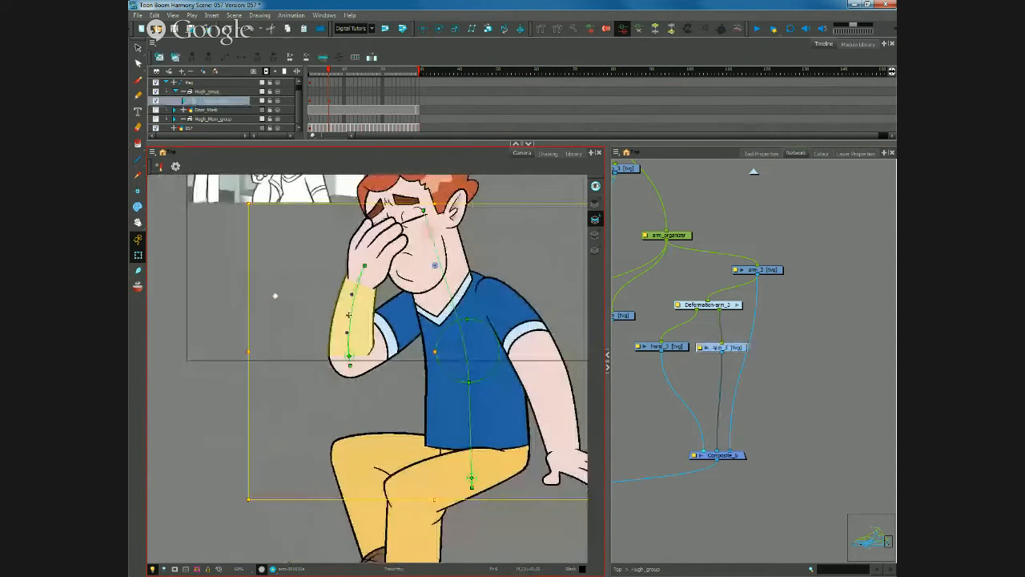
pyautogui.moveTo(481, 315)
pyautogui.mouseDown()
pyautogui.moveTo(530, 288)
pyautogui.moveTo(435, 332)
pyautogui.mouseUp()
pyautogui.moveTo(526, 253); pyautogui.dragTo(466, 174)
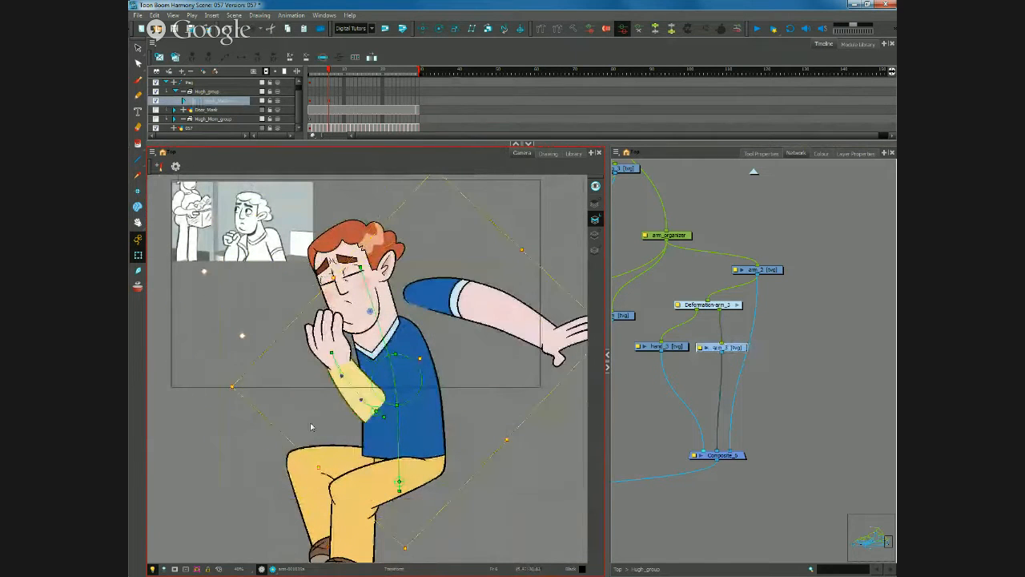
pyautogui.hotkey('ctrl', 'z')
pyautogui.moveTo(377, 426); pyautogui.dragTo(444, 432)
pyautogui.press('2')
pyautogui.press('2')
pyautogui.press('2')
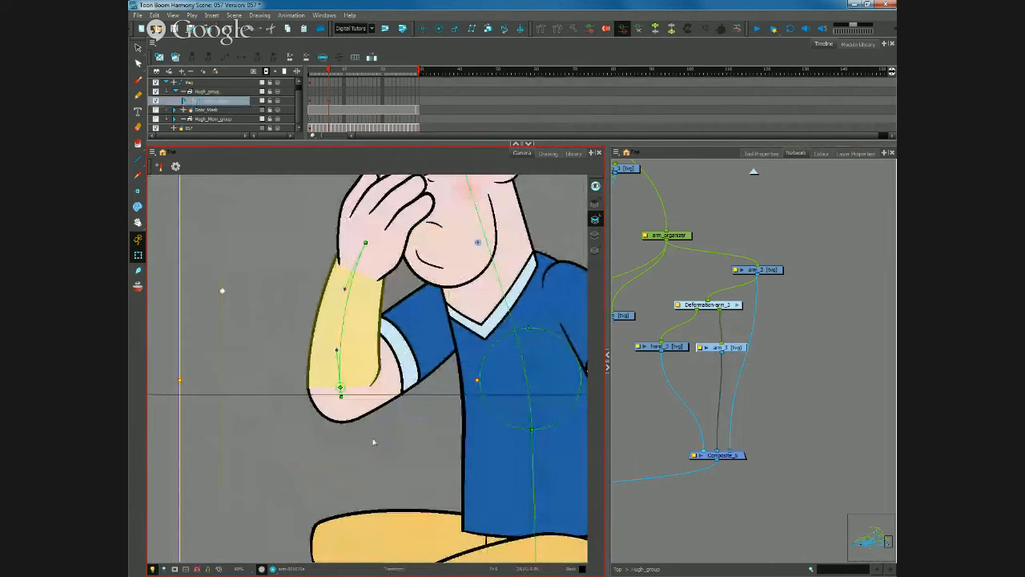
# Create a parent peg for Deformation-arm_3 and insert it on the connection from arm_2, moving arm_2 up for room
pyautogui.moveTo(706, 304); pyautogui.dragTo(695, 312)
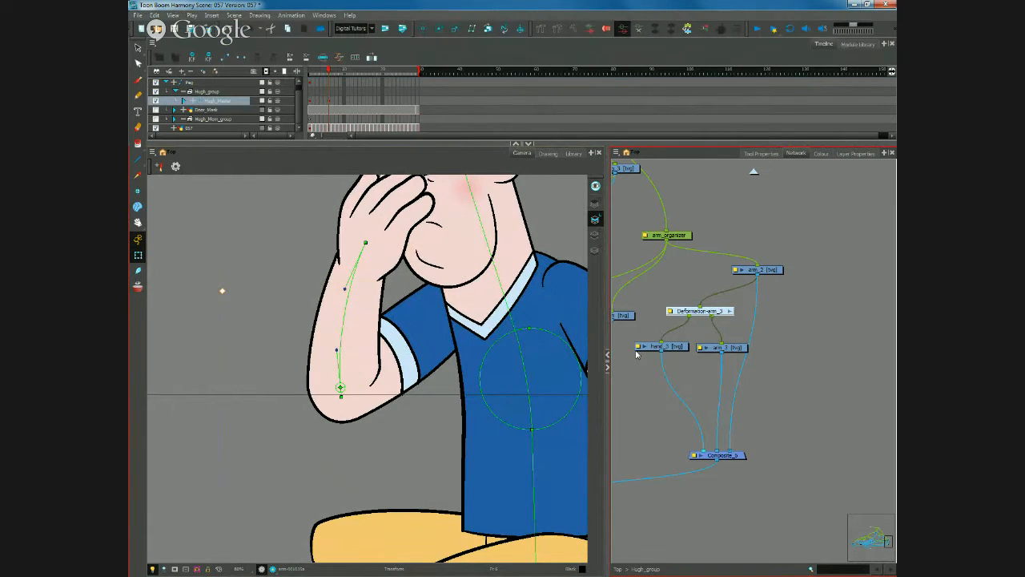
pyautogui.hotkey('ctrl', 'p')
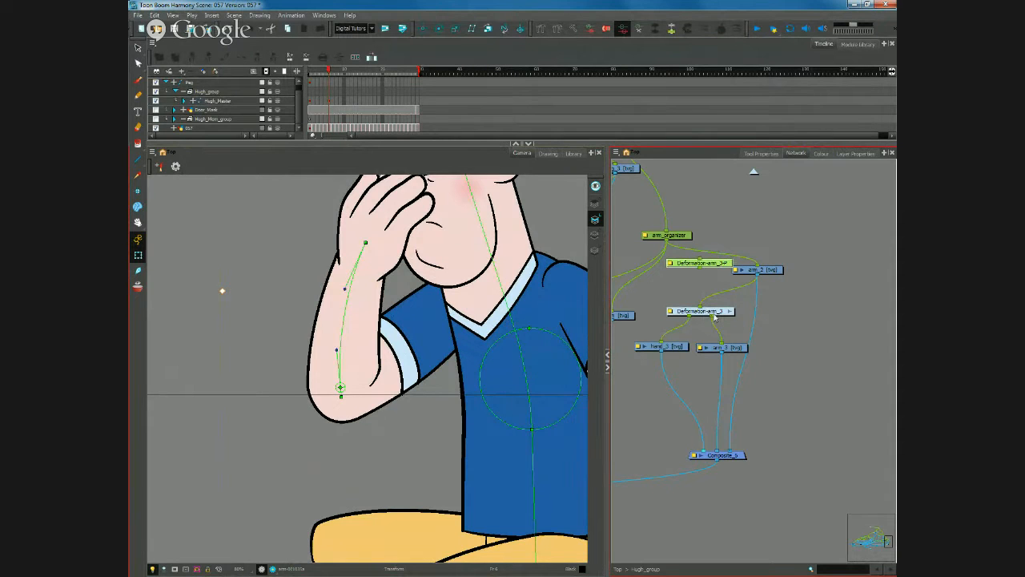
pyautogui.moveTo(715, 317)
pyautogui.mouseDown()
pyautogui.moveTo(711, 306)
pyautogui.moveTo(709, 319)
pyautogui.mouseUp()
pyautogui.click(715, 264)
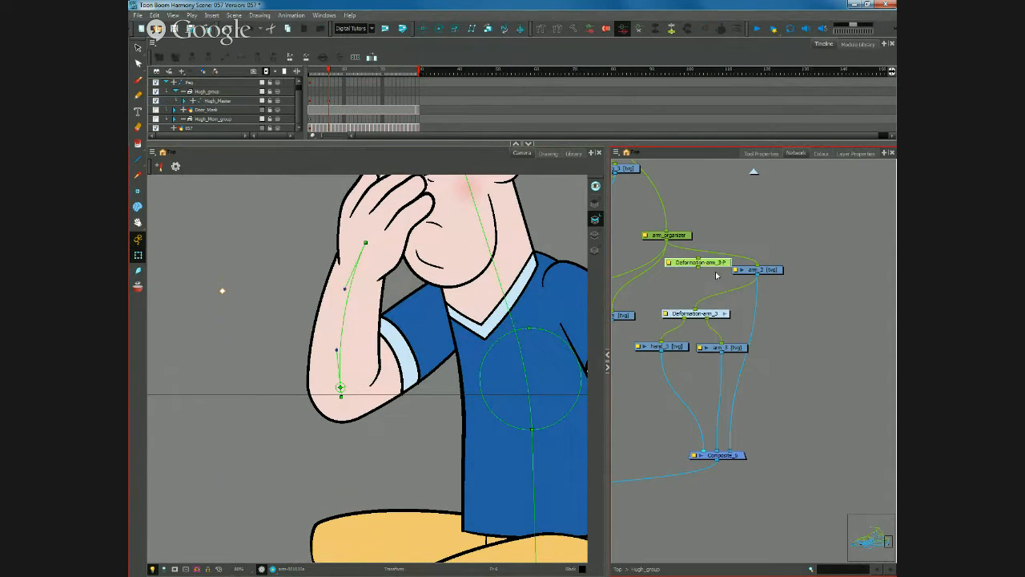
pyautogui.moveTo(770, 270); pyautogui.dragTo(783, 244)
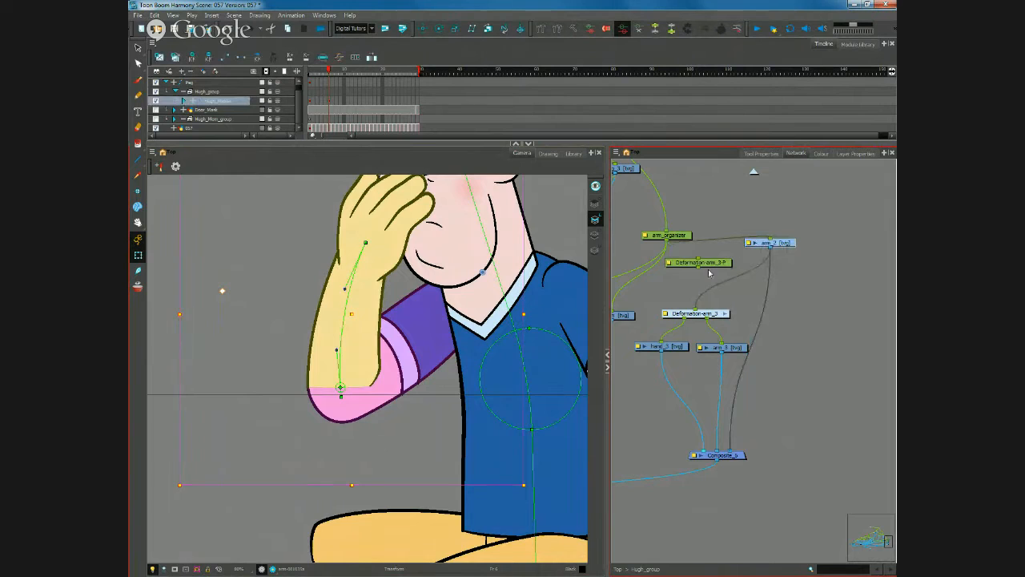
pyautogui.moveTo(713, 263); pyautogui.dragTo(711, 290)
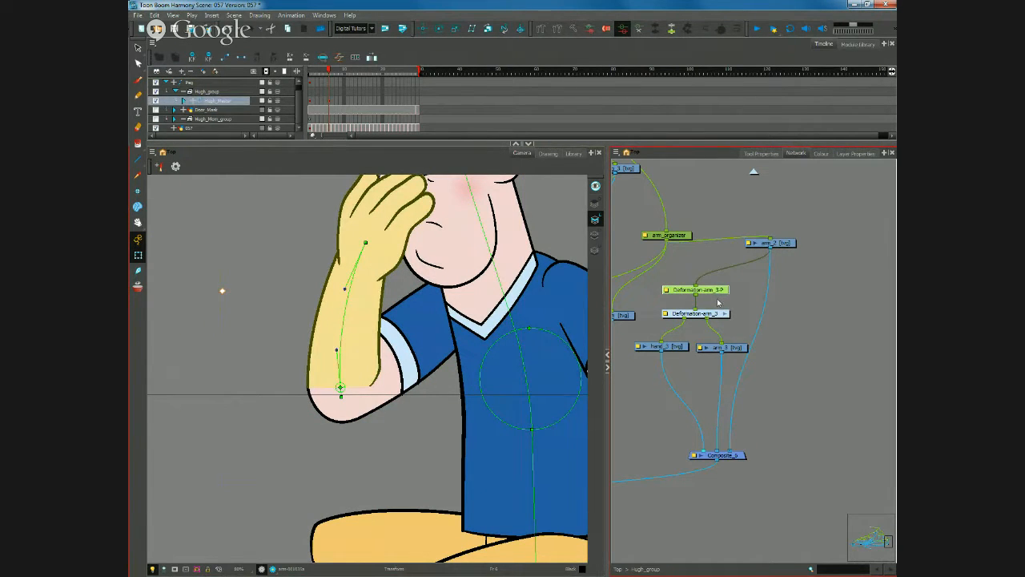
pyautogui.moveTo(714, 289); pyautogui.dragTo(713, 290)
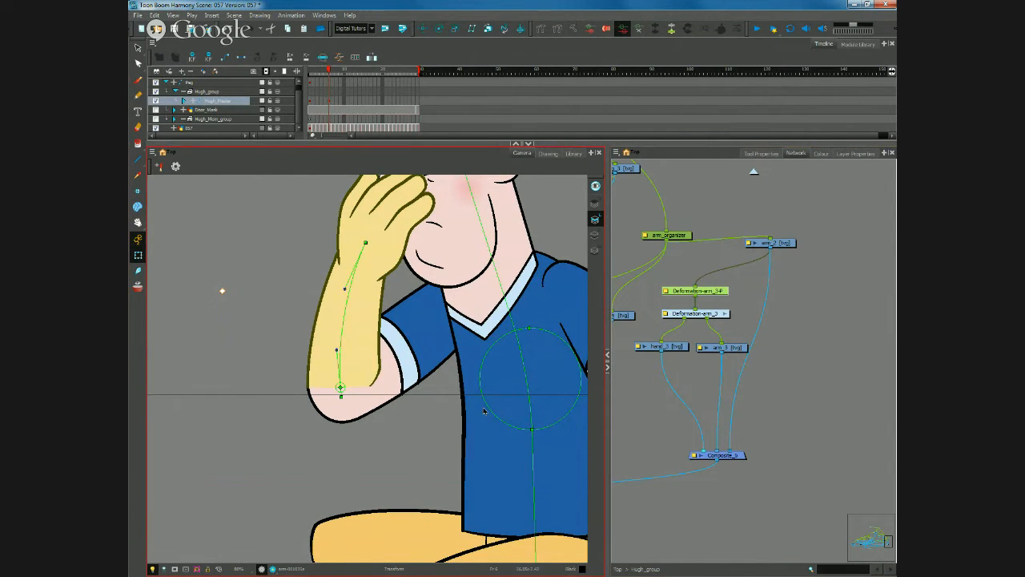
# Move the pivot of the forearm's new peg to the elbow using the Rotate tool, and return to the Transform tool
pyautogui.scroll(-4, 474, 415)
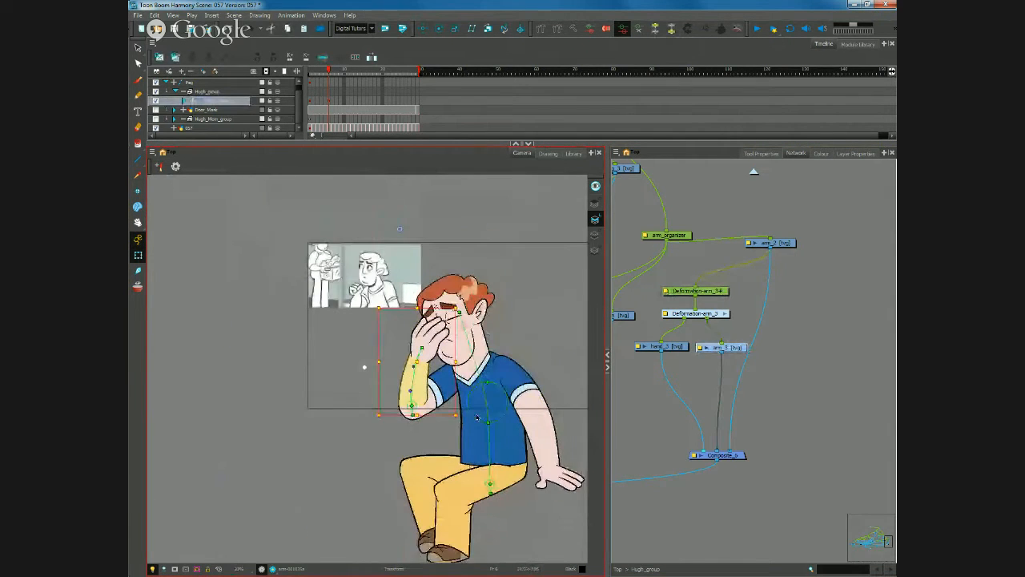
pyautogui.scroll(2, 477, 417)
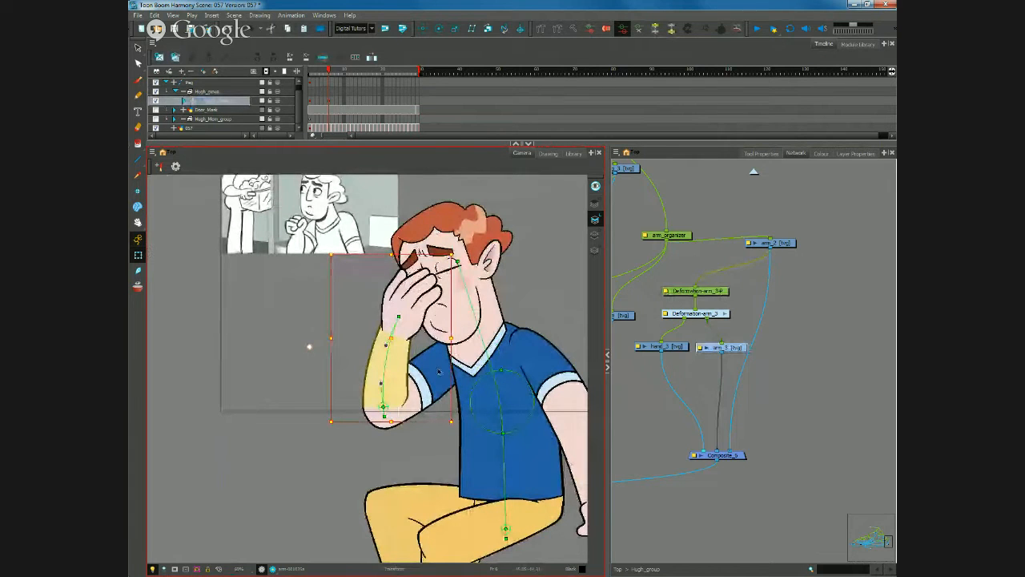
pyautogui.moveTo(458, 246); pyautogui.dragTo(448, 457)
pyautogui.scroll(-2, 448, 456)
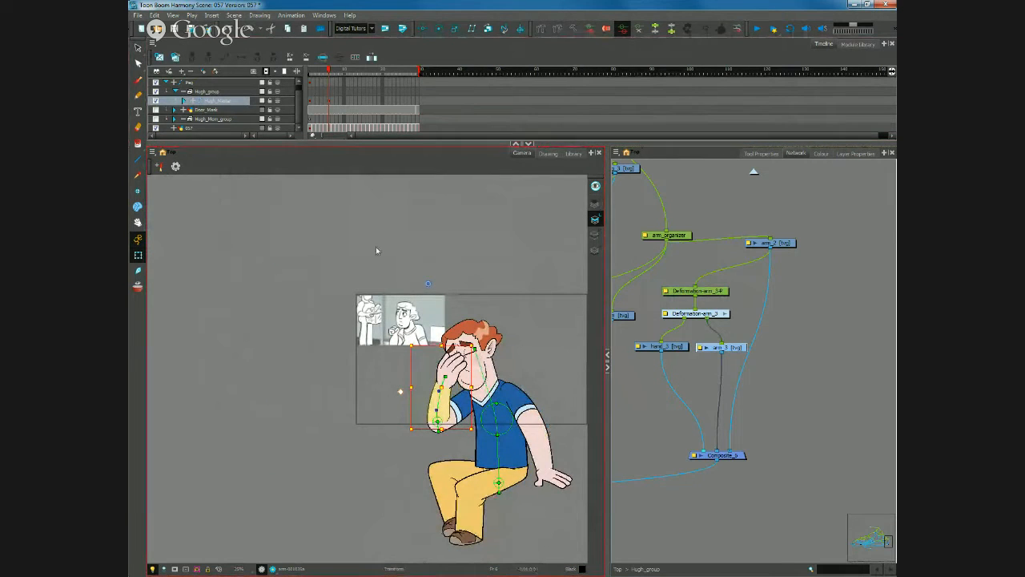
pyautogui.click(438, 30)
pyautogui.scroll(2, 425, 361)
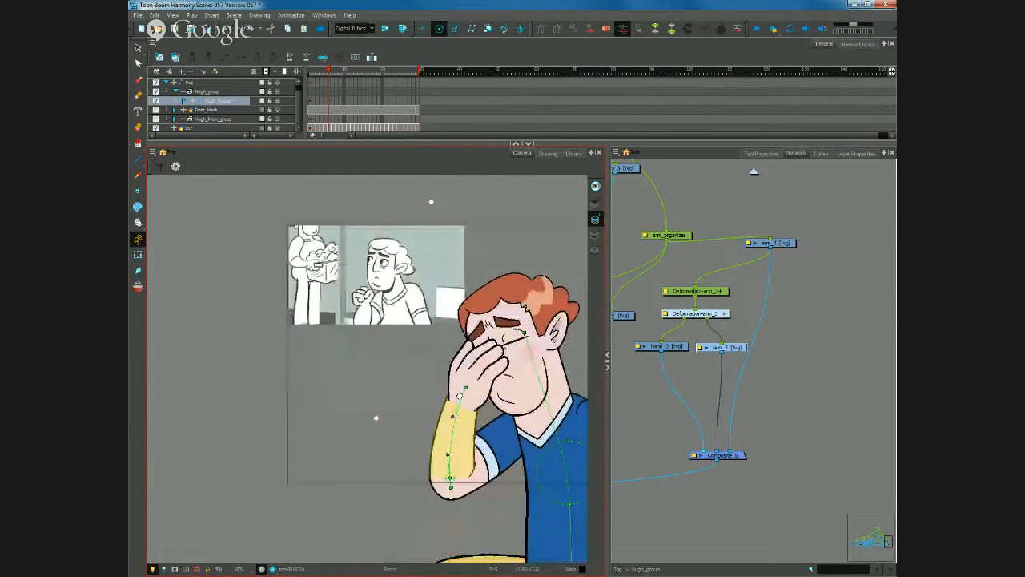
pyautogui.scroll(2, 456, 369)
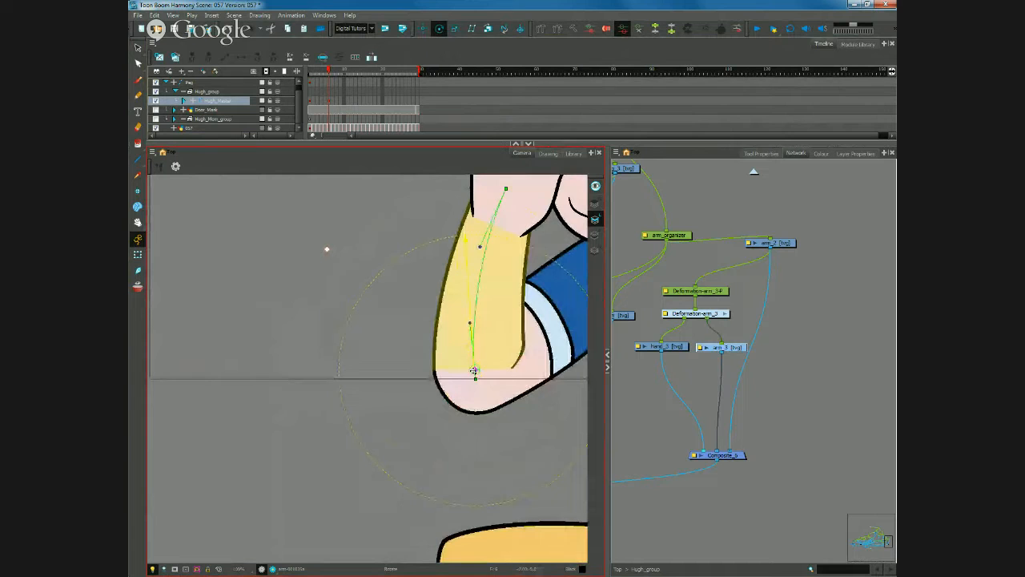
pyautogui.hotkey('shift', 't')
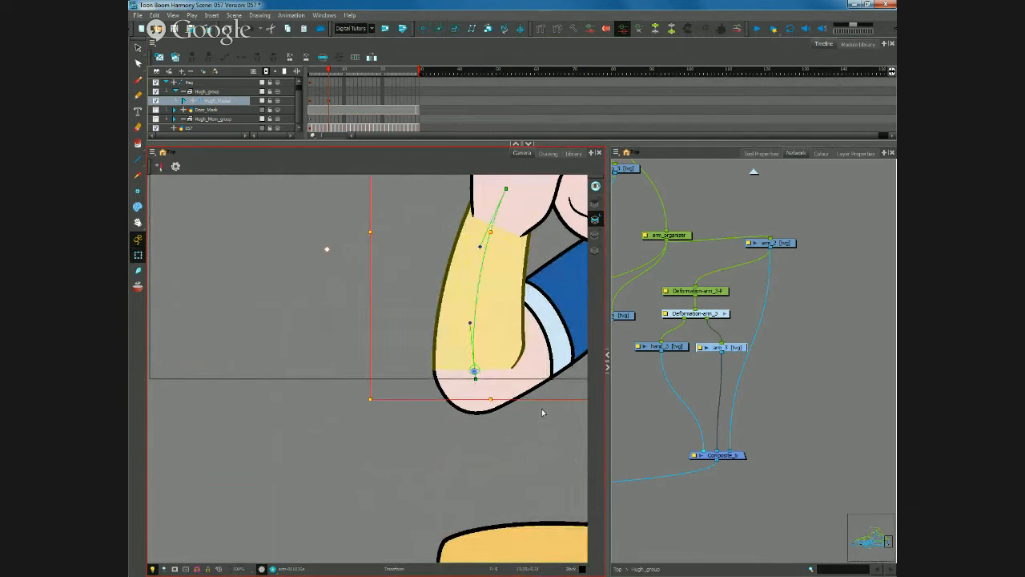
# Rotate the forearm and hand about the elbow away from the face, and adjust the upper arm slightly
pyautogui.click(490, 425)
pyautogui.scroll(-3, 492, 439)
pyautogui.moveTo(549, 426)
pyautogui.mouseDown()
pyautogui.moveTo(467, 411)
pyautogui.moveTo(484, 364)
pyautogui.mouseUp()
pyautogui.scroll(2, 467, 411)
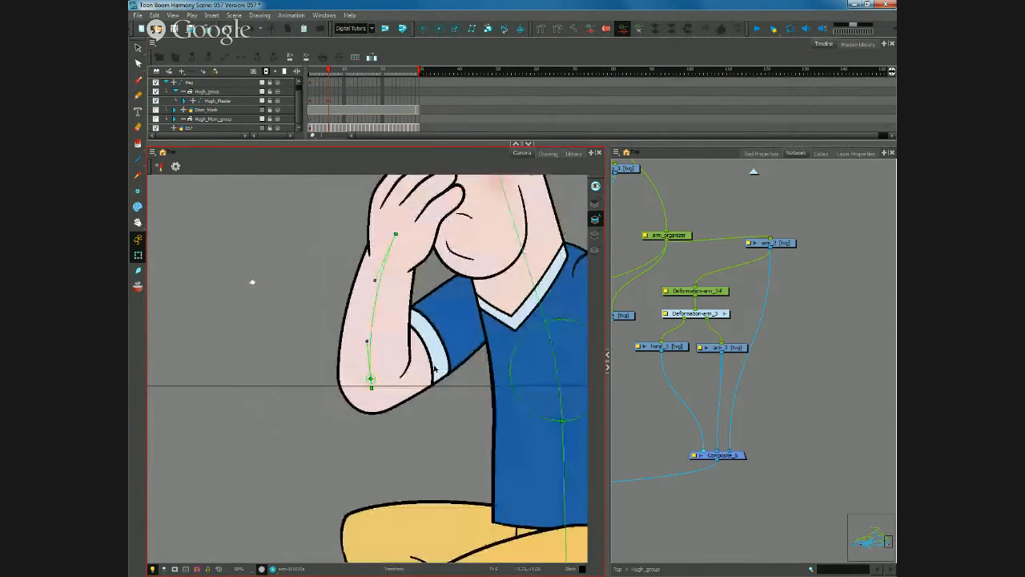
pyautogui.click(393, 350)
pyautogui.moveTo(371, 340); pyautogui.dragTo(442, 367)
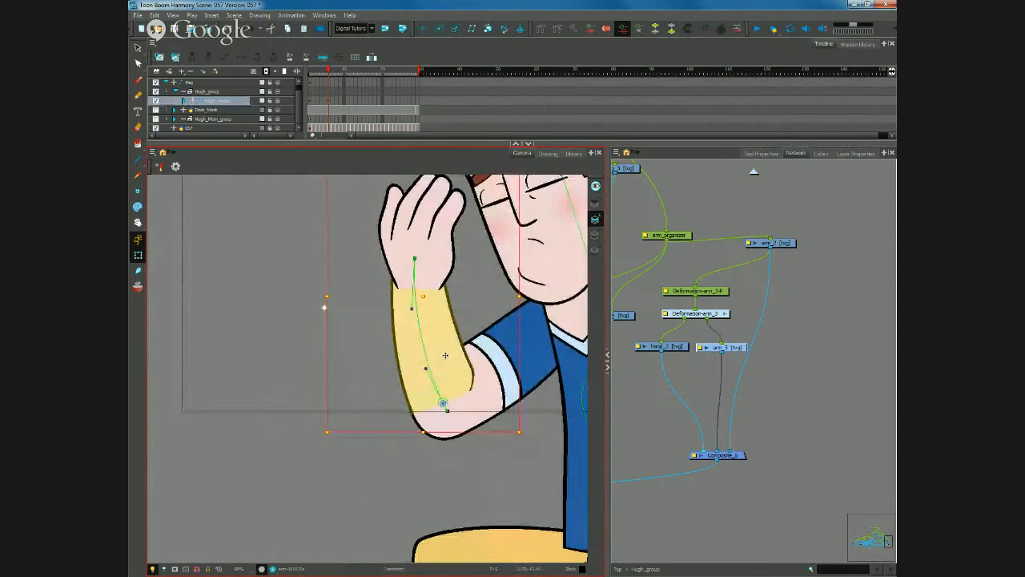
pyautogui.click(486, 303)
pyautogui.scroll(-2, 540, 371)
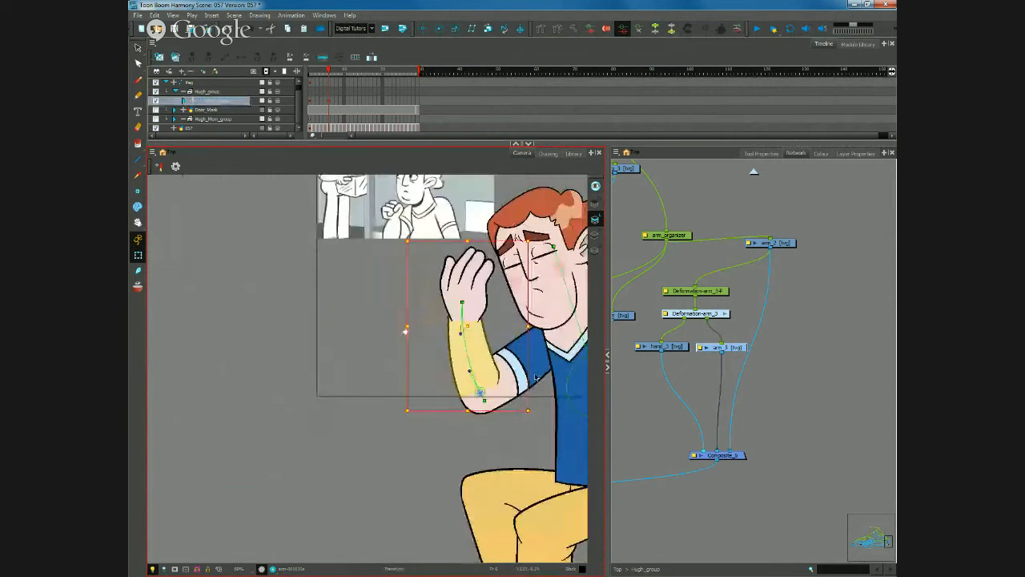
pyautogui.moveTo(535, 373); pyautogui.dragTo(542, 375)
pyautogui.press('Escape')
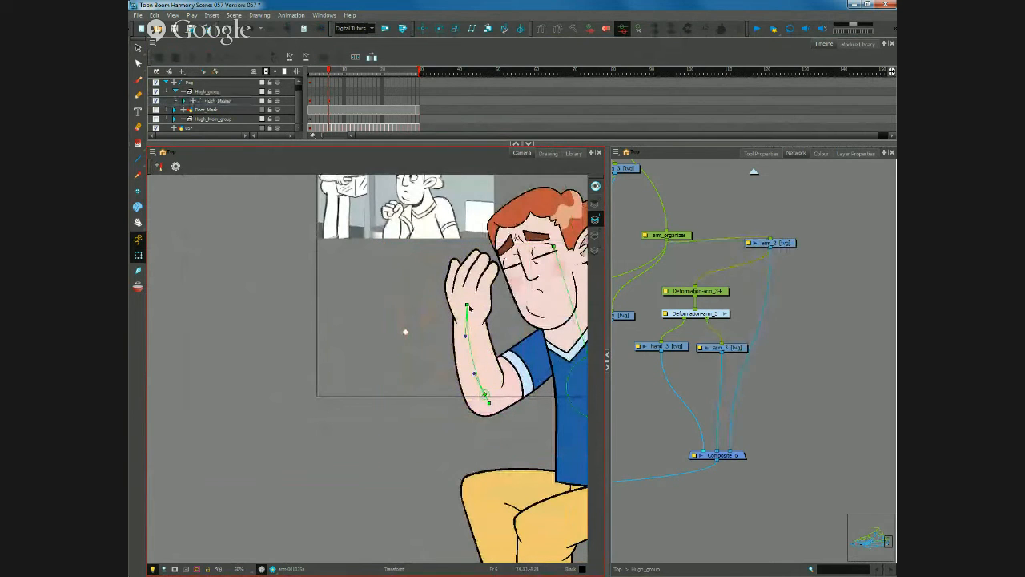
# Bend the forearm with the curve deformer's wrist point and elbow handle to bring the hand back over the face
pyautogui.moveTo(468, 305); pyautogui.dragTo(485, 330)
pyautogui.moveTo(507, 294); pyautogui.dragTo(505, 299)
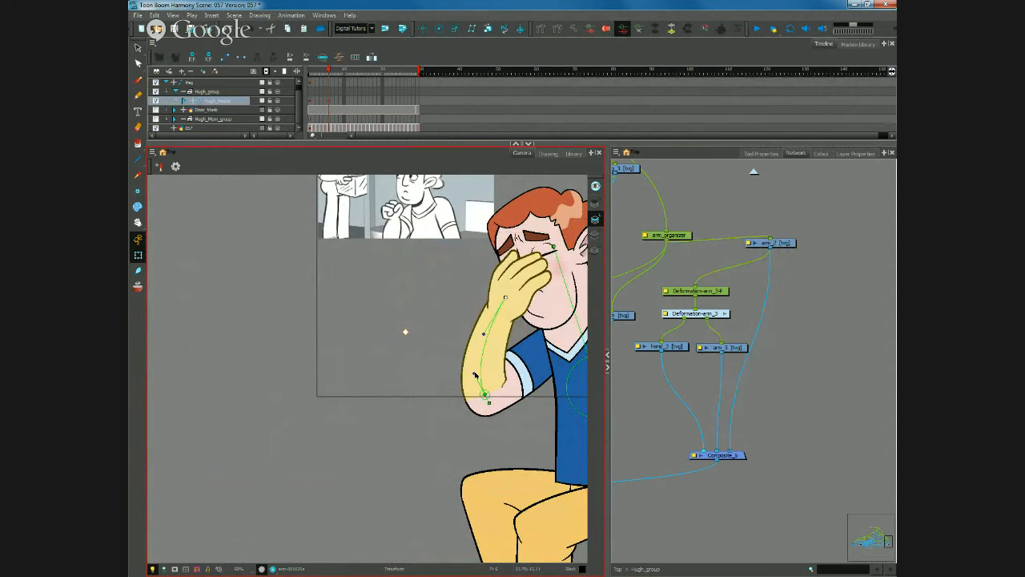
pyautogui.moveTo(474, 374); pyautogui.dragTo(476, 354)
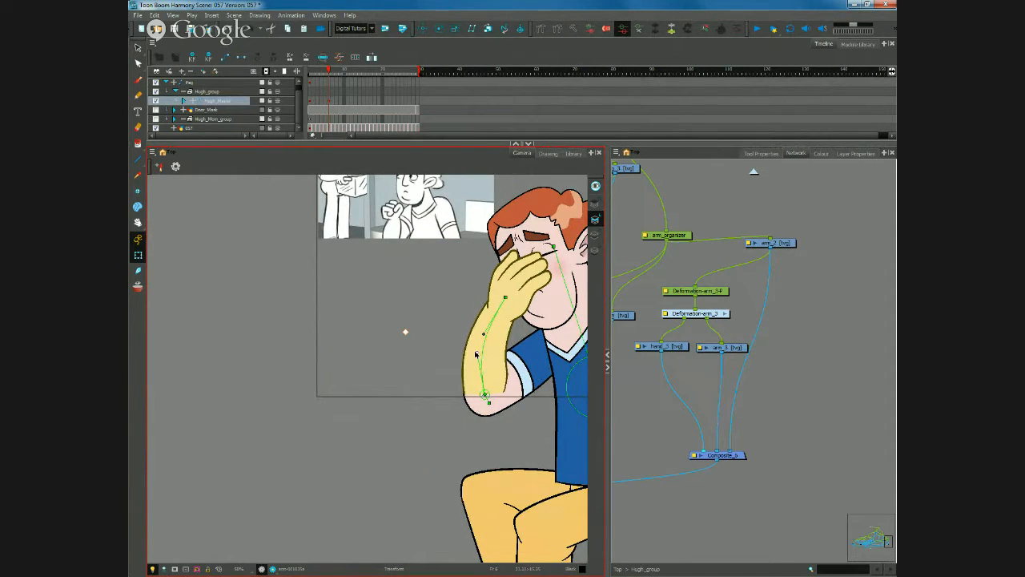
pyautogui.moveTo(483, 393); pyautogui.dragTo(483, 395)
# Rotate hand_3 at the wrist so the fingers point more upright, and reselect the forearm
pyautogui.click(520, 302)
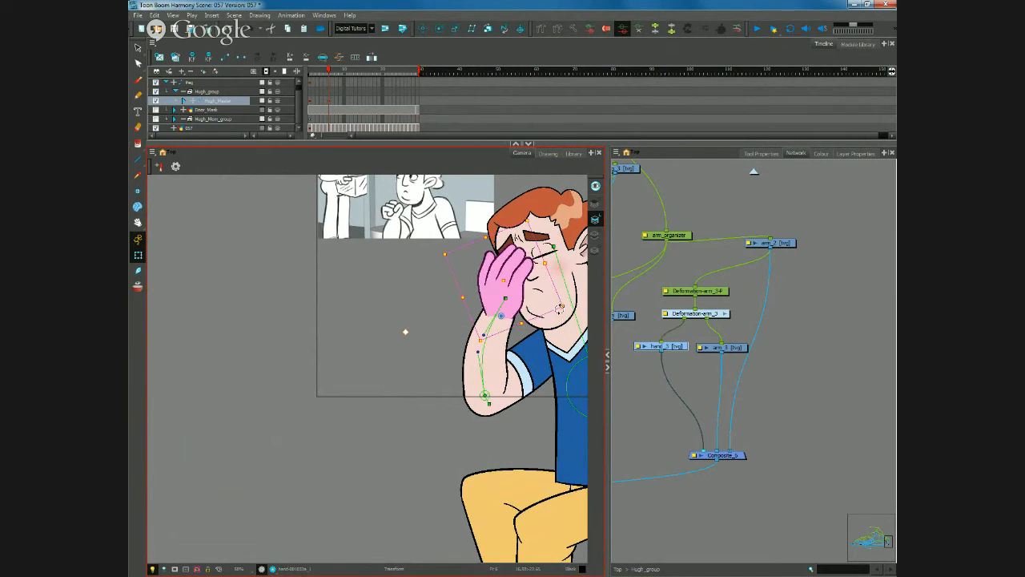
pyautogui.moveTo(518, 302); pyautogui.dragTo(515, 303)
pyautogui.click(501, 346)
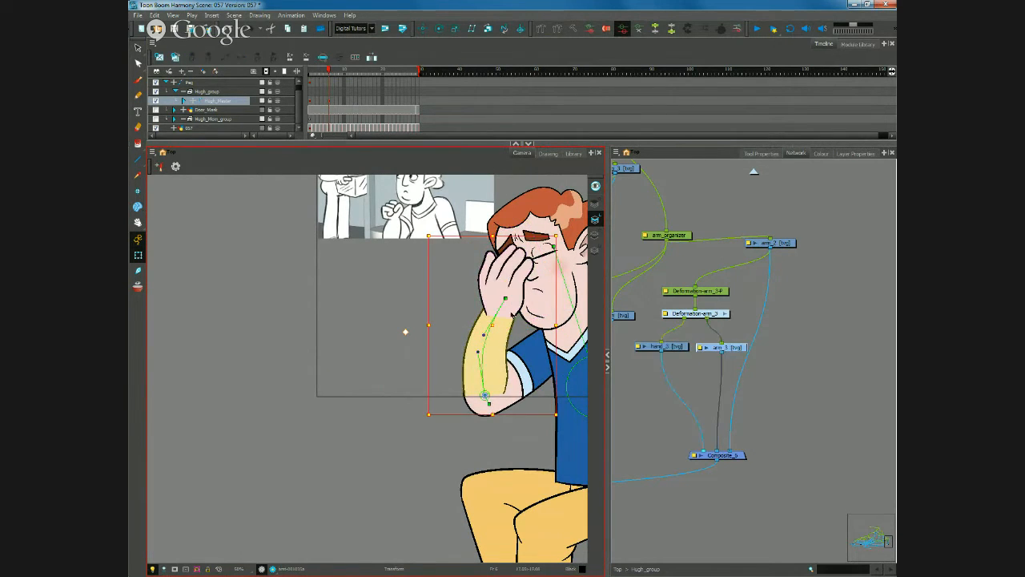
# Refine the forearm's bend at frame 6 with the curve deformer's lower handle, and flip to frame 5 to compare
pyautogui.moveTo(487, 328); pyautogui.dragTo(479, 358)
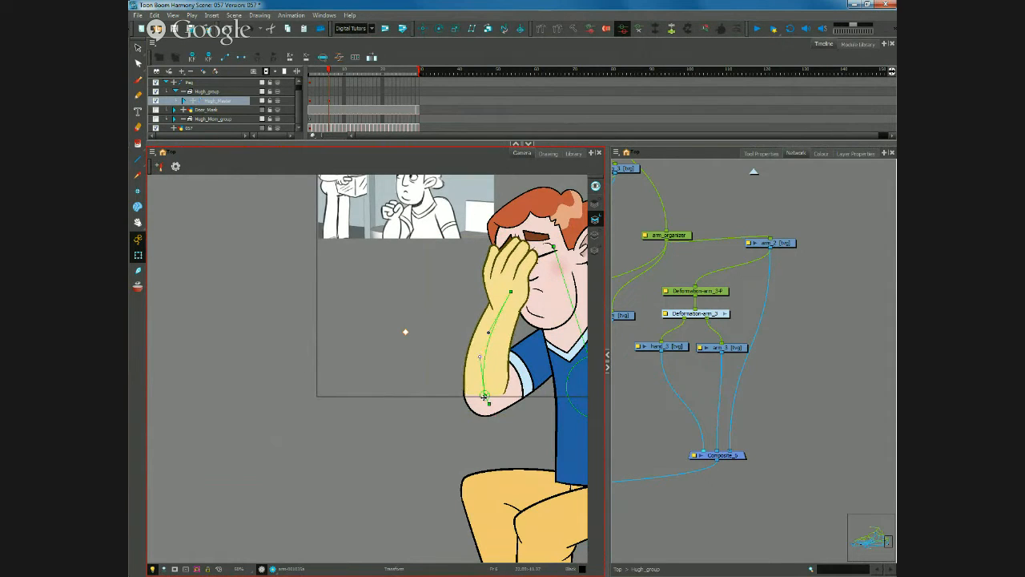
pyautogui.click(474, 440)
pyautogui.scroll(-2, 528, 477)
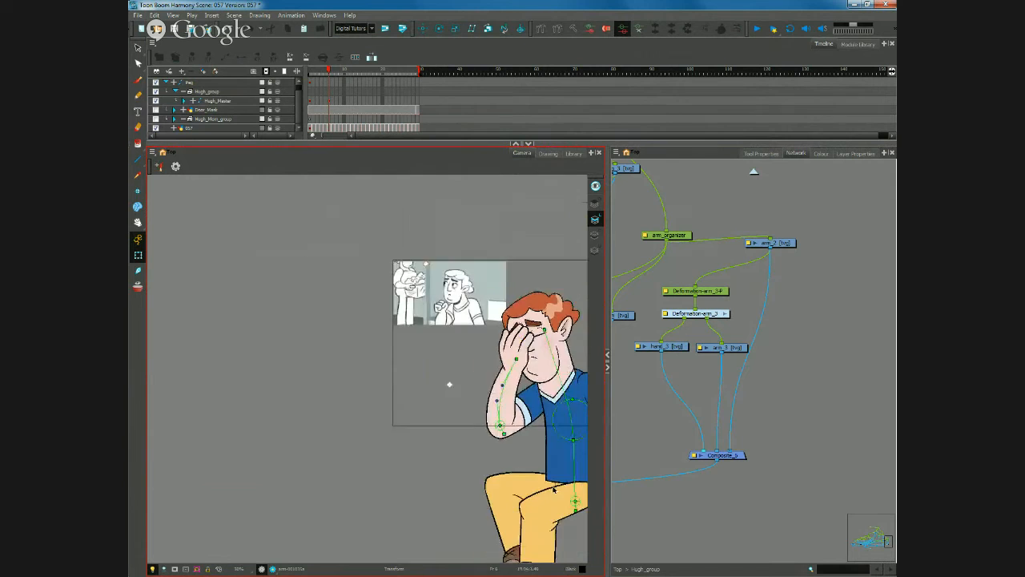
pyautogui.scroll(-1, 553, 489)
pyautogui.scroll(4, 520, 350)
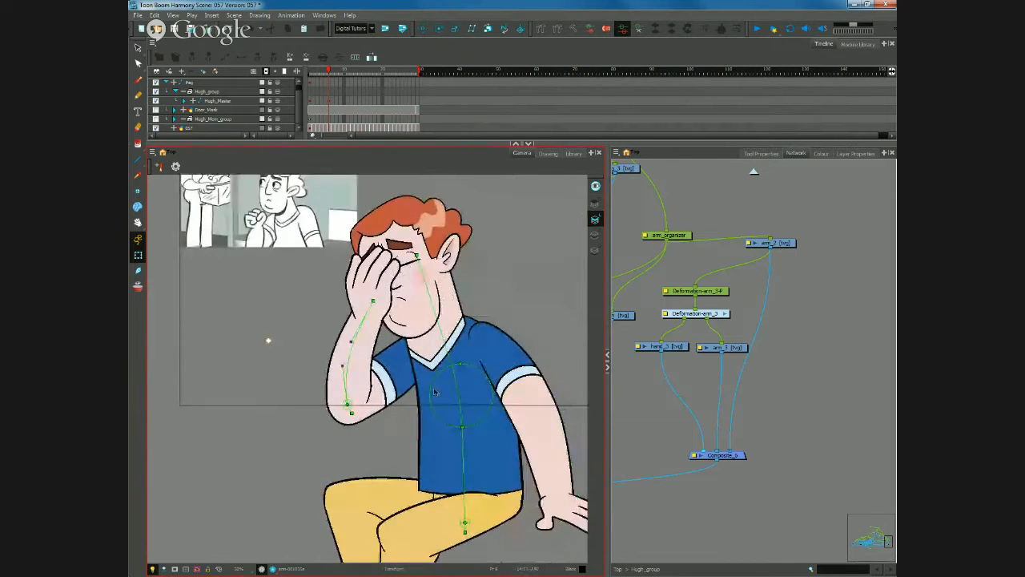
pyautogui.press(',')
pyautogui.press('.')
pyautogui.press(',')
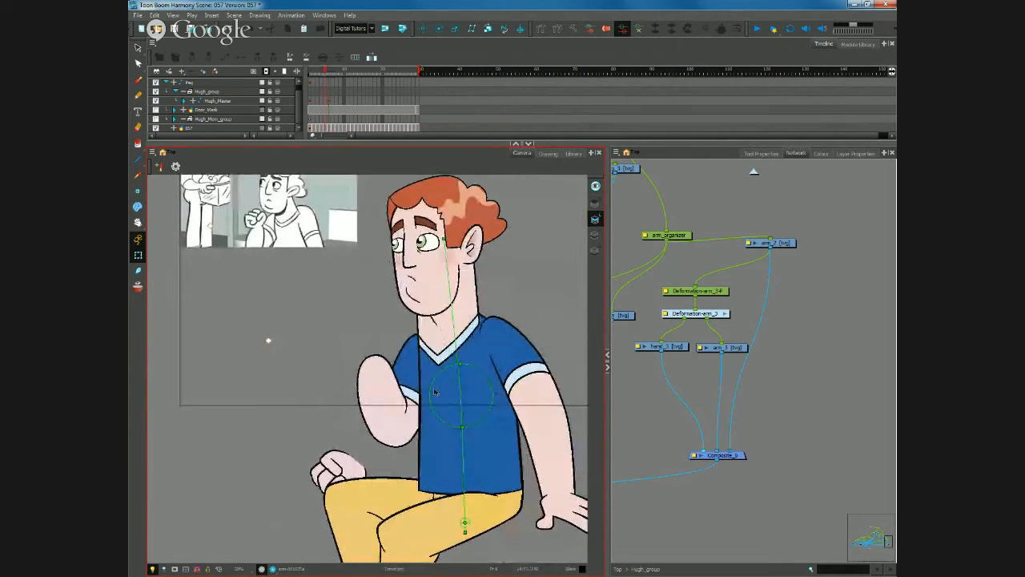
# At frame 1, move the displaced fist from the lap back onto the end of the raised forearm
pyautogui.click(310, 102)
pyautogui.moveTo(352, 467)
pyautogui.mouseDown()
pyautogui.moveTo(460, 353)
pyautogui.moveTo(486, 272)
pyautogui.mouseUp()
pyautogui.click(417, 402)
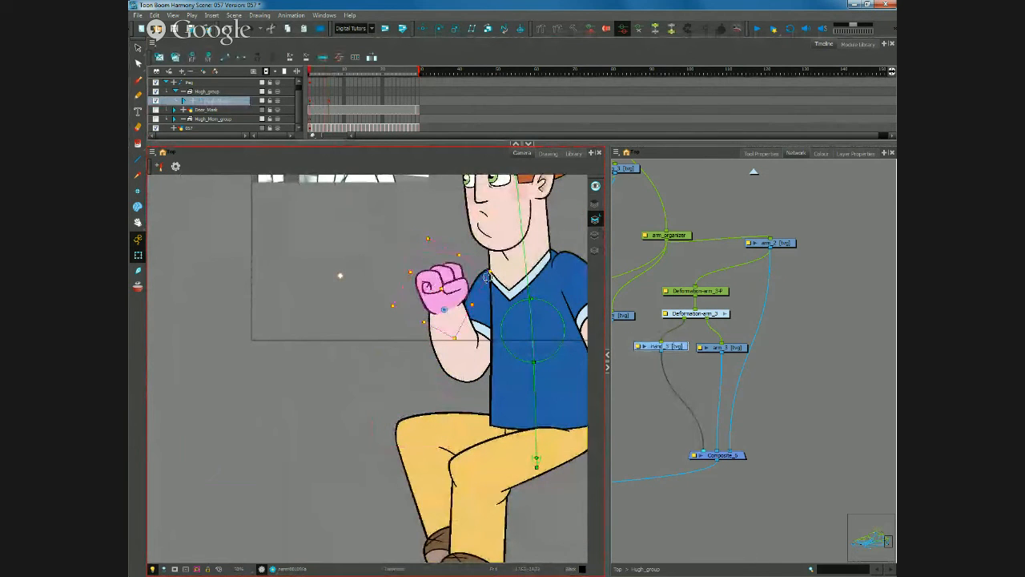
pyautogui.click(370, 336)
pyautogui.scroll(-2, 457, 382)
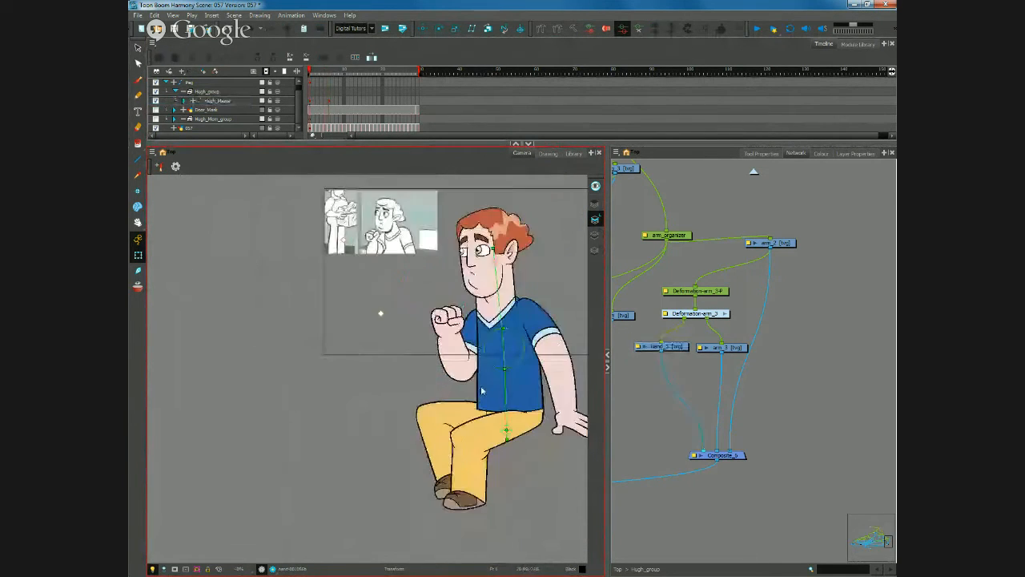
pyautogui.scroll(-2, 481, 390)
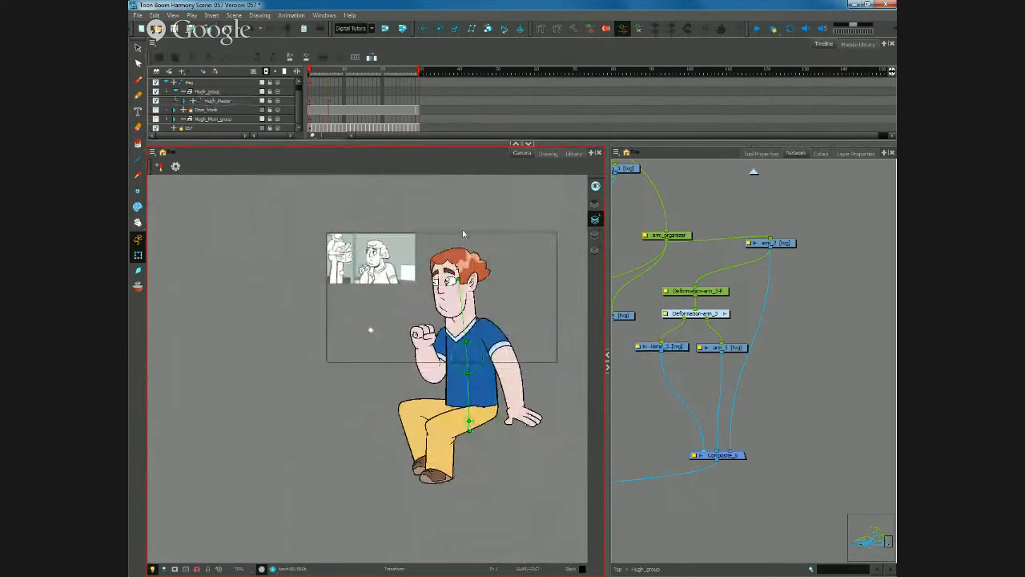
# Return to frame 6 and compare the hand-over-face pose with the previous frame
pyautogui.click(328, 101)
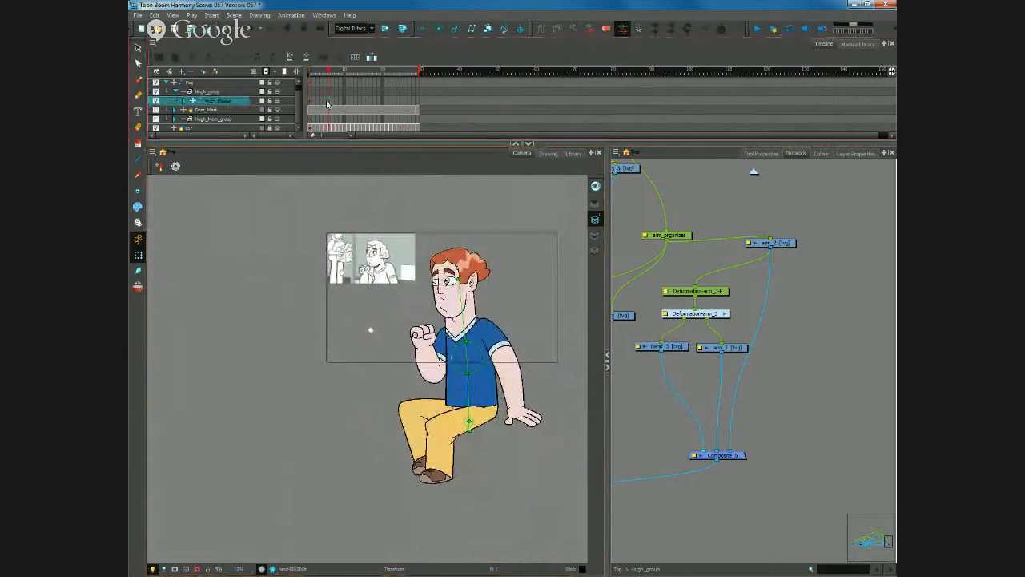
pyautogui.click(512, 314)
pyautogui.scroll(1, 516, 320)
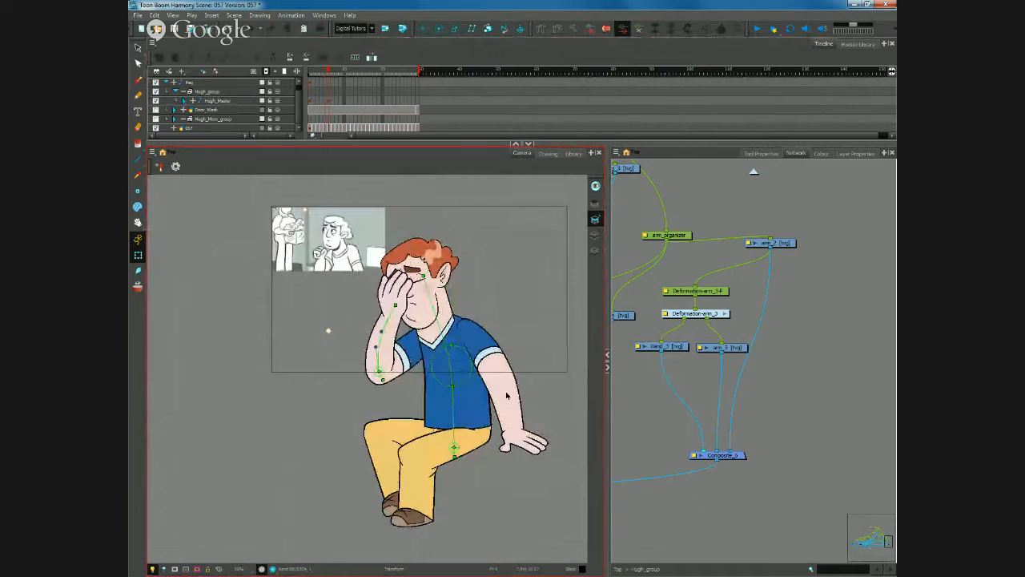
pyautogui.press(',')
pyautogui.press('.')
pyautogui.moveTo(506, 395); pyautogui.dragTo(543, 408)
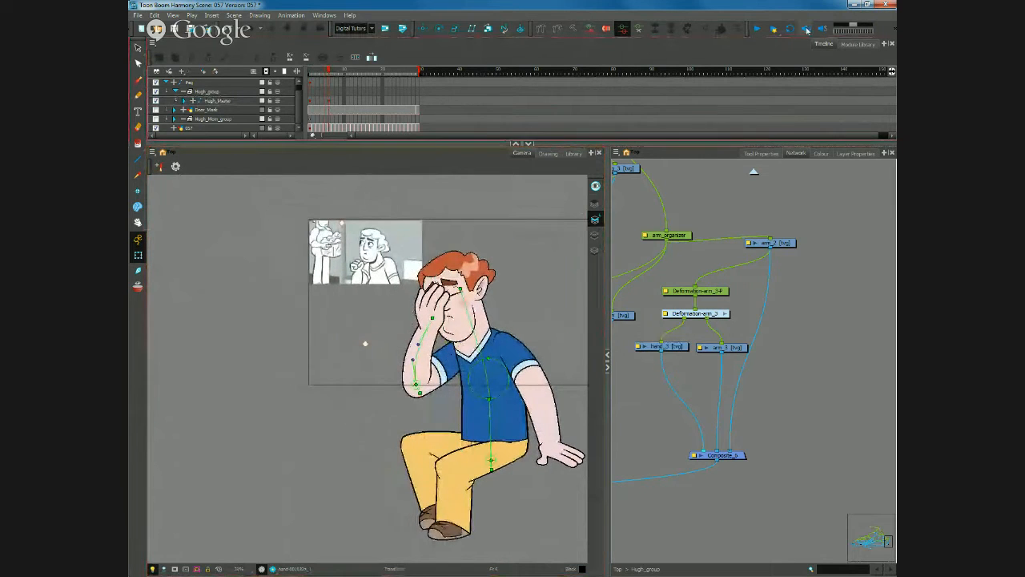
# Scrub the timeline with sound scrubbing to find the next storyboard pose at frame 18
pyautogui.click(806, 29)
pyautogui.click(823, 29)
pyautogui.moveTo(314, 73); pyautogui.dragTo(375, 94)
pyautogui.click(806, 30)
pyautogui.click(822, 29)
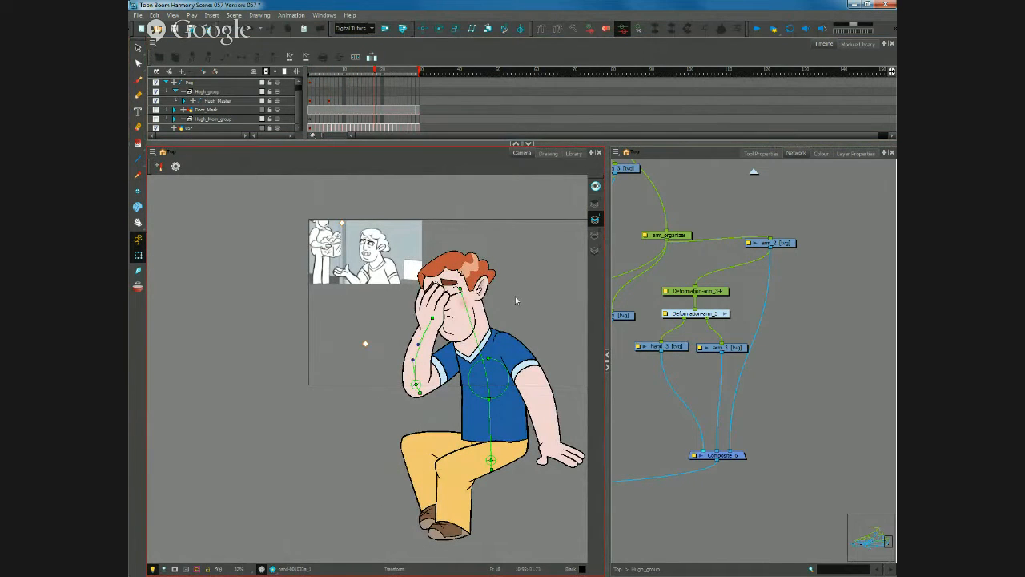
# Copy Hugh_Master's opening seated pose with the raised fist to a key at frame 18, and deselect the rig
pyautogui.click(375, 101)
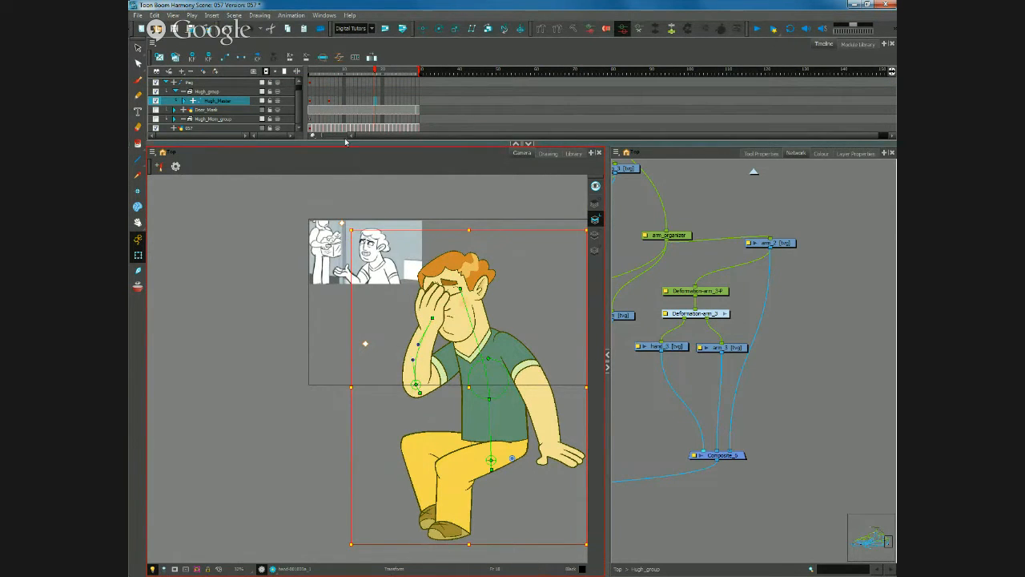
pyautogui.click(315, 101)
pyautogui.moveTo(369, 102); pyautogui.dragTo(317, 105)
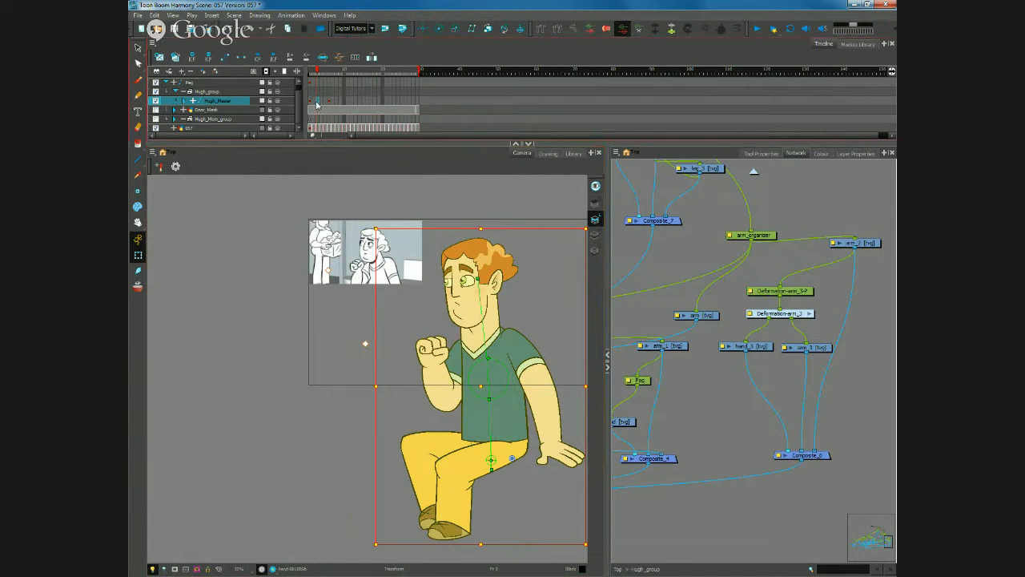
pyautogui.moveTo(318, 104); pyautogui.dragTo(377, 104)
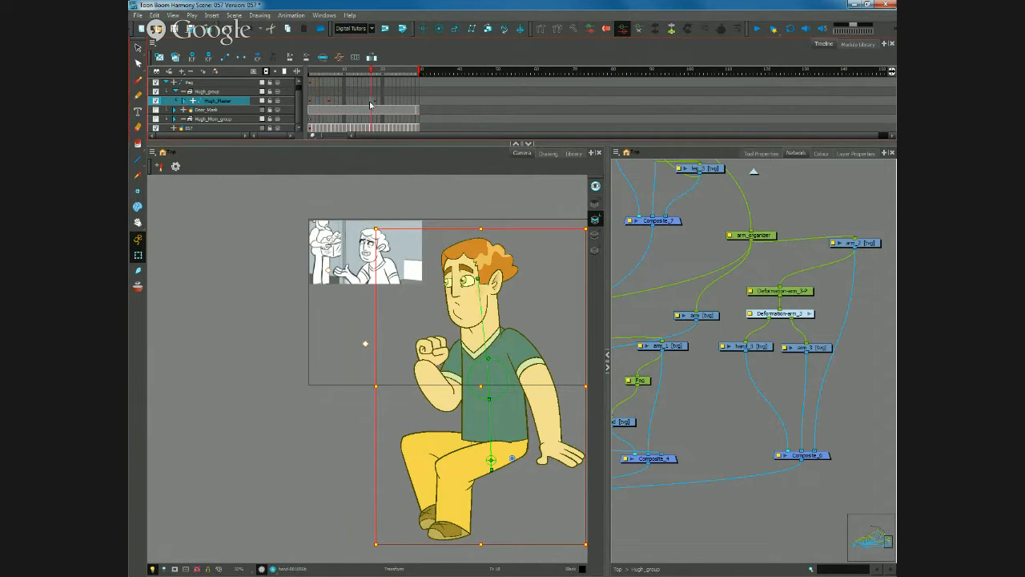
pyautogui.press(',')
pyautogui.press('.')
pyautogui.press('Escape')
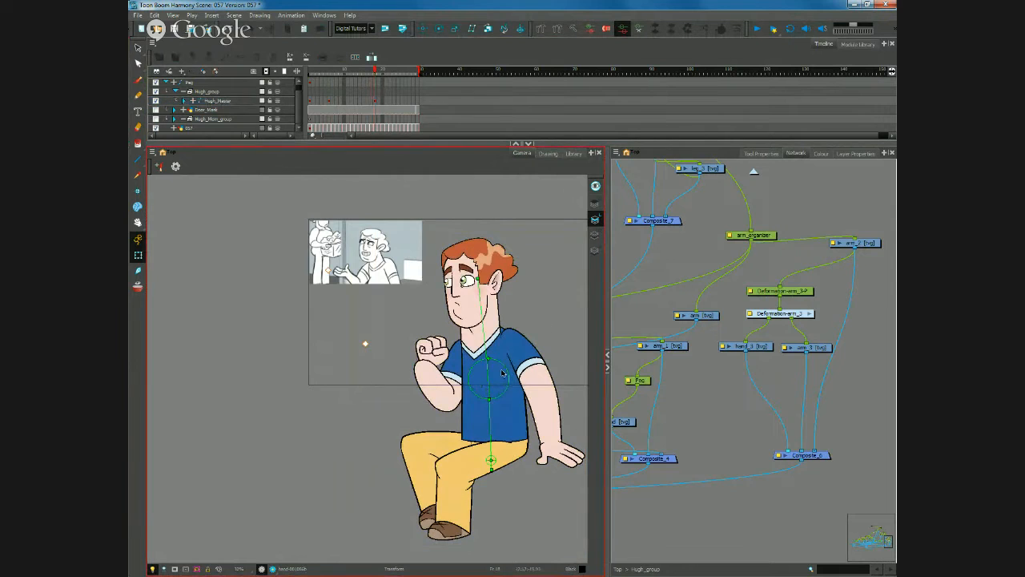
# Flip between frames 17 and 18 to compare the hand-over-face pose with the new pose
pyautogui.press(',')
pyautogui.press('.')
pyautogui.press(',')
pyautogui.press('.')
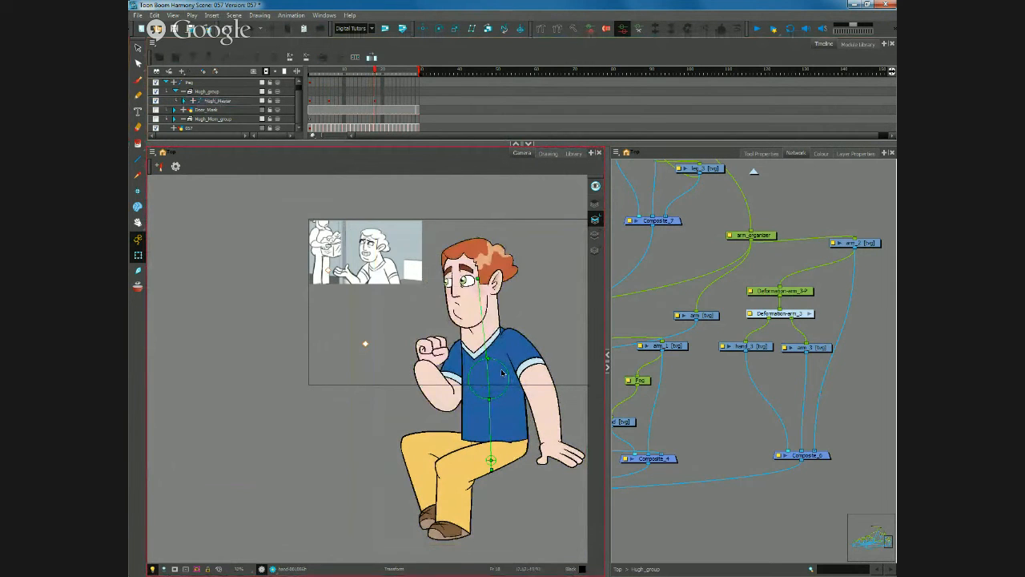
pyautogui.press(',')
pyautogui.press('.')
pyautogui.press(',')
pyautogui.press('.')
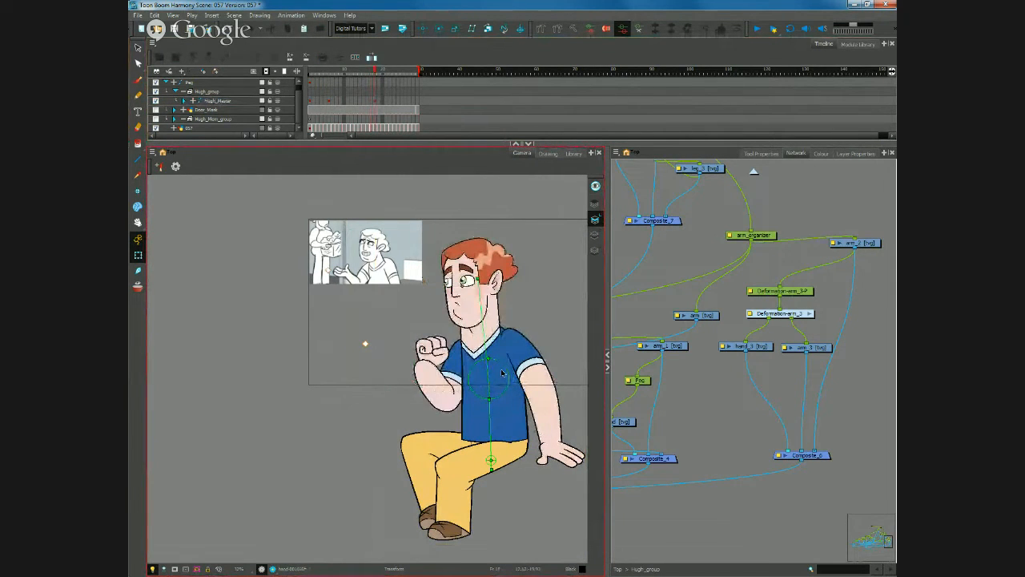
# Copy the bent arm pose, including upper arm and deformed forearm, from frame 17 to frame 18
pyautogui.click(426, 379)
pyautogui.scroll(3, 426, 379)
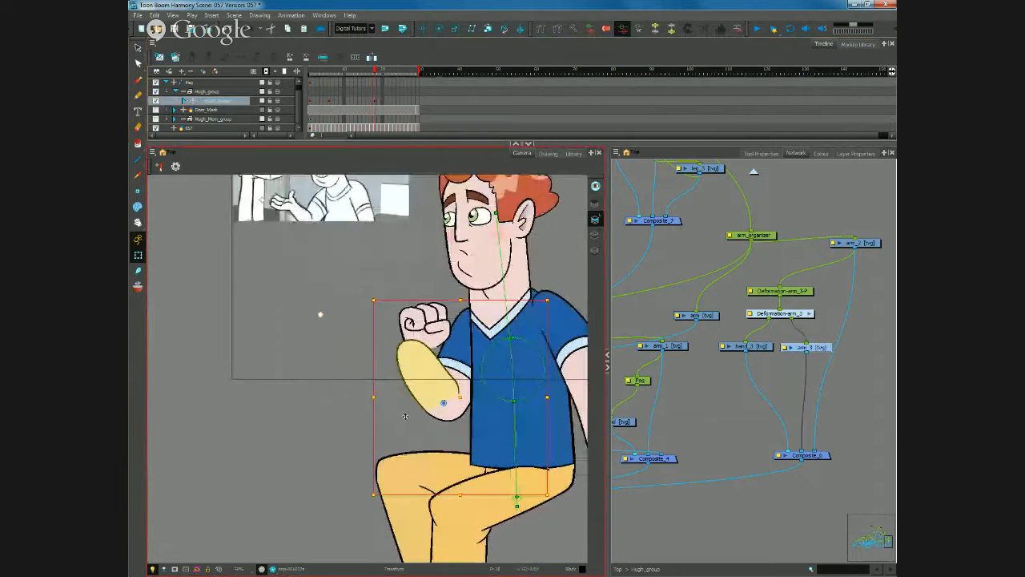
pyautogui.press(',')
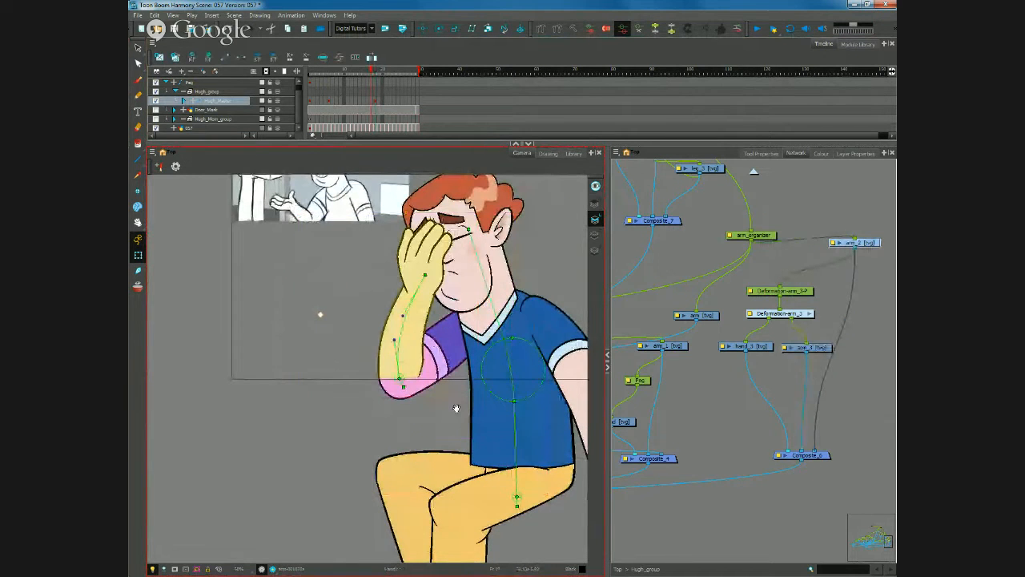
pyautogui.moveTo(438, 431); pyautogui.dragTo(428, 457)
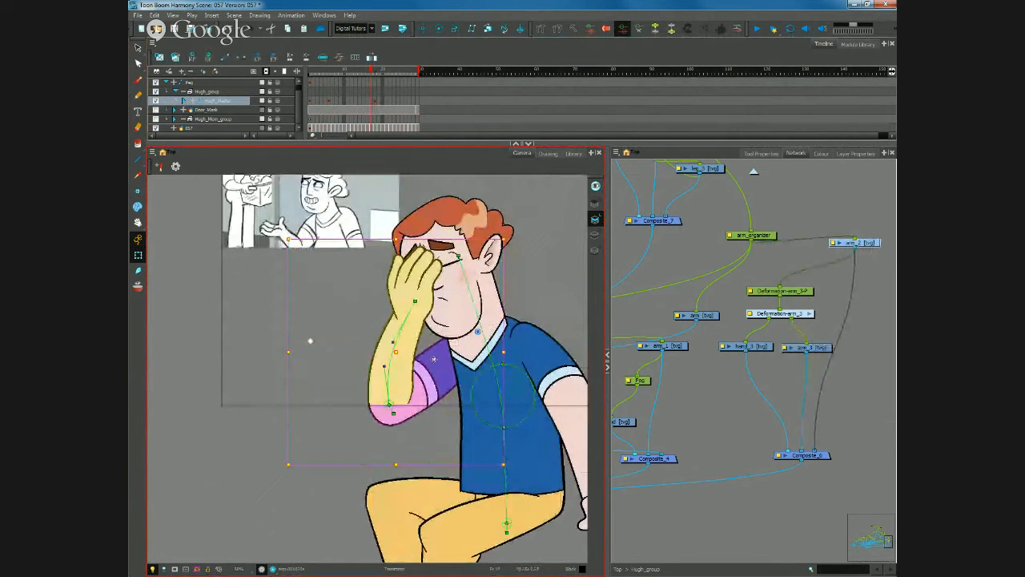
pyautogui.press('.')
pyautogui.press('.')
pyautogui.press(',')
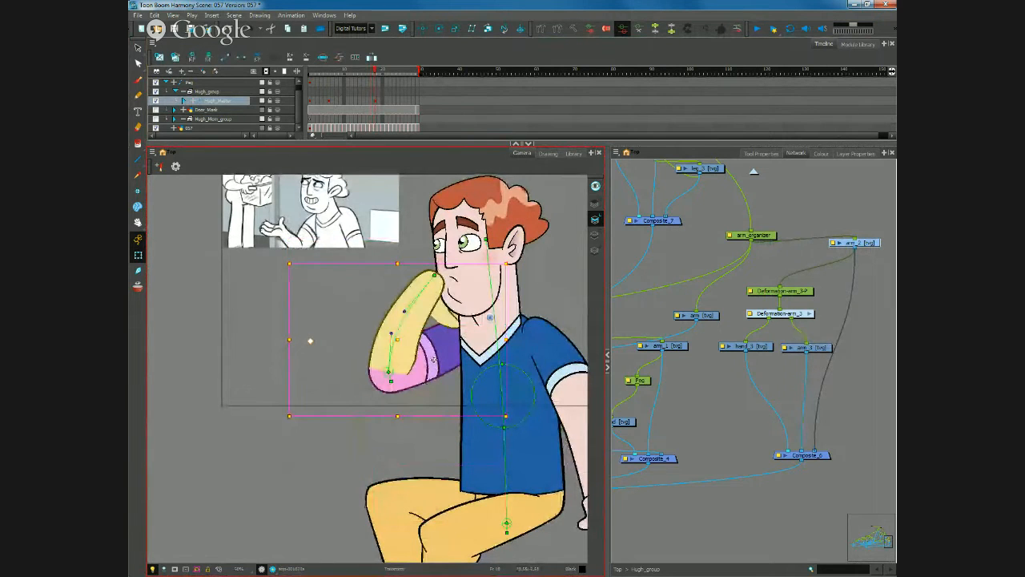
pyautogui.press(',')
pyautogui.press('.')
# Copy the open hand_3 from frame 17 onto the wrist at frame 18, and flip frames to check it
pyautogui.press(',')
pyautogui.click(409, 295)
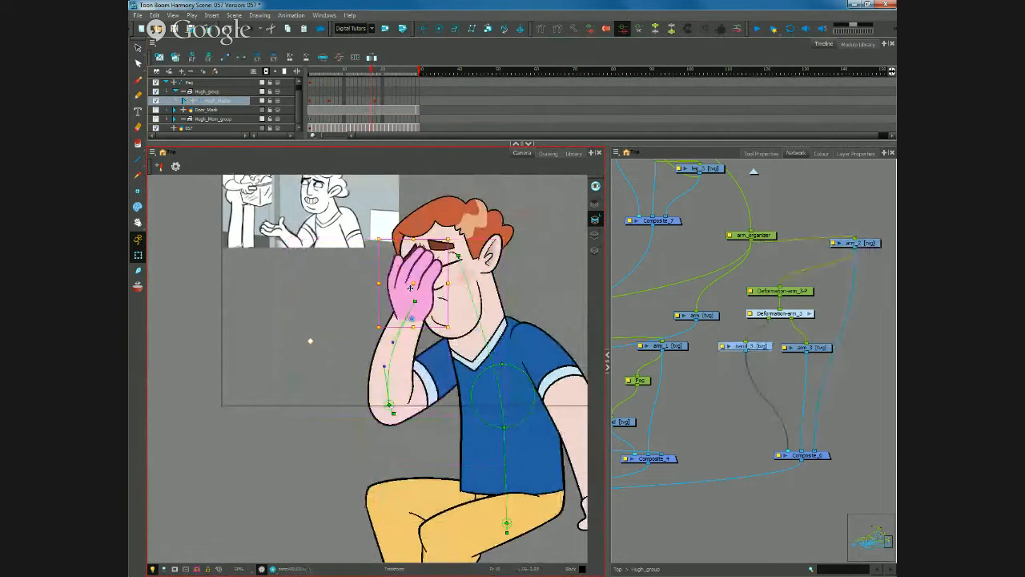
pyautogui.press('.')
pyautogui.press('.')
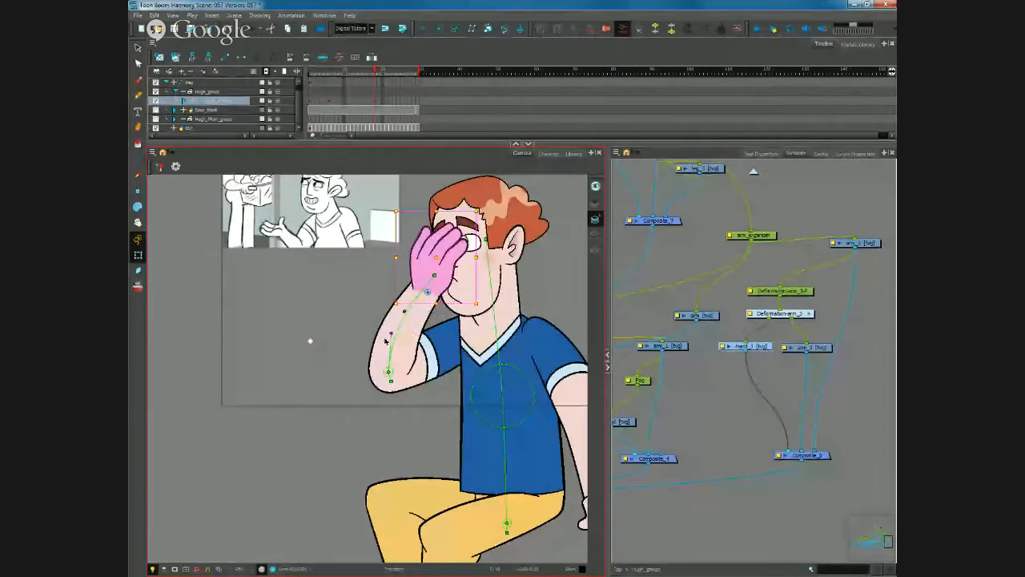
pyautogui.press(',')
pyautogui.press('.')
# Rotate the upper arm down at frame 18 and swing the forearm and hand outward from the body
pyautogui.click(391, 381)
pyautogui.moveTo(510, 424); pyautogui.dragTo(431, 384)
pyautogui.click(427, 392)
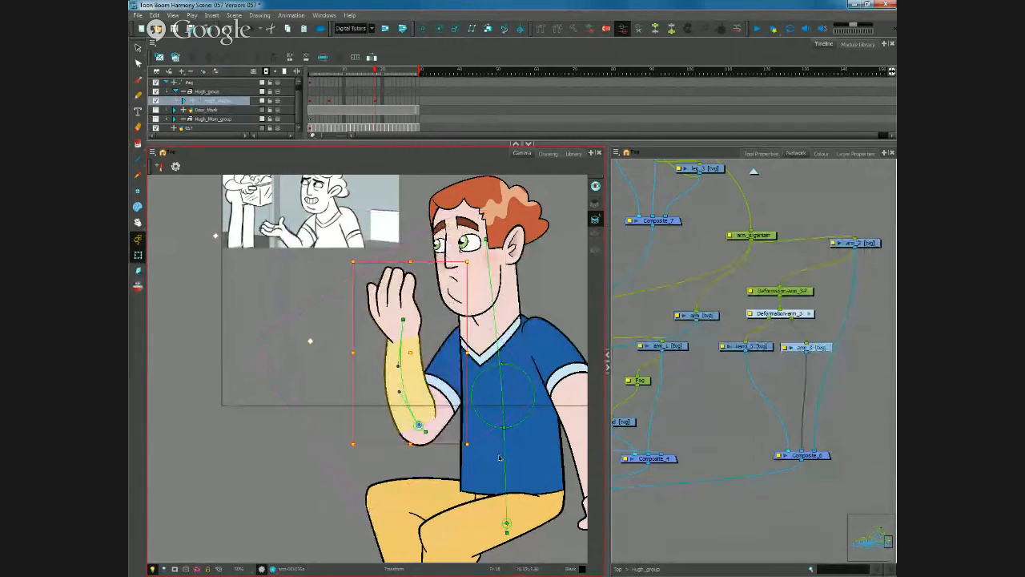
pyautogui.moveTo(470, 448); pyautogui.dragTo(462, 426)
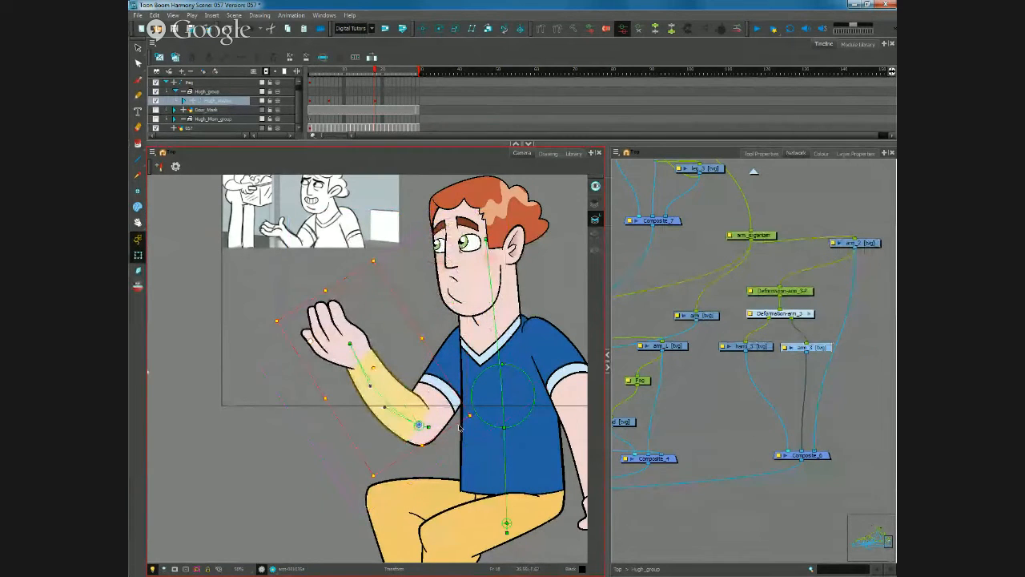
# Lower the wrist and smooth the forearm's bend with the curve deformer's points and handles at frame 18
pyautogui.moveTo(350, 346); pyautogui.dragTo(350, 371)
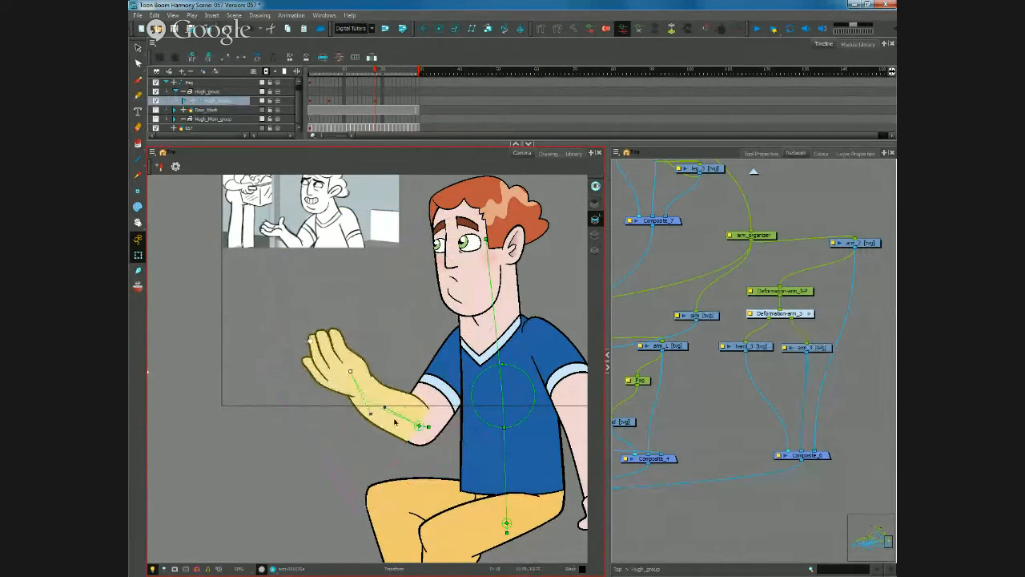
pyautogui.moveTo(369, 415); pyautogui.dragTo(372, 398)
pyautogui.moveTo(385, 407); pyautogui.dragTo(420, 422)
pyautogui.moveTo(354, 373); pyautogui.dragTo(373, 403)
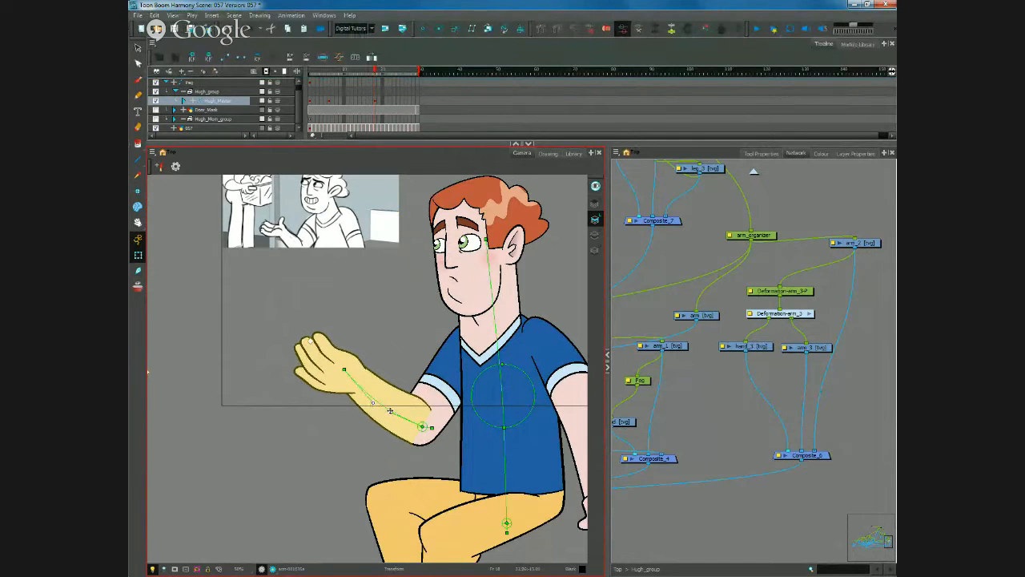
pyautogui.click(414, 449)
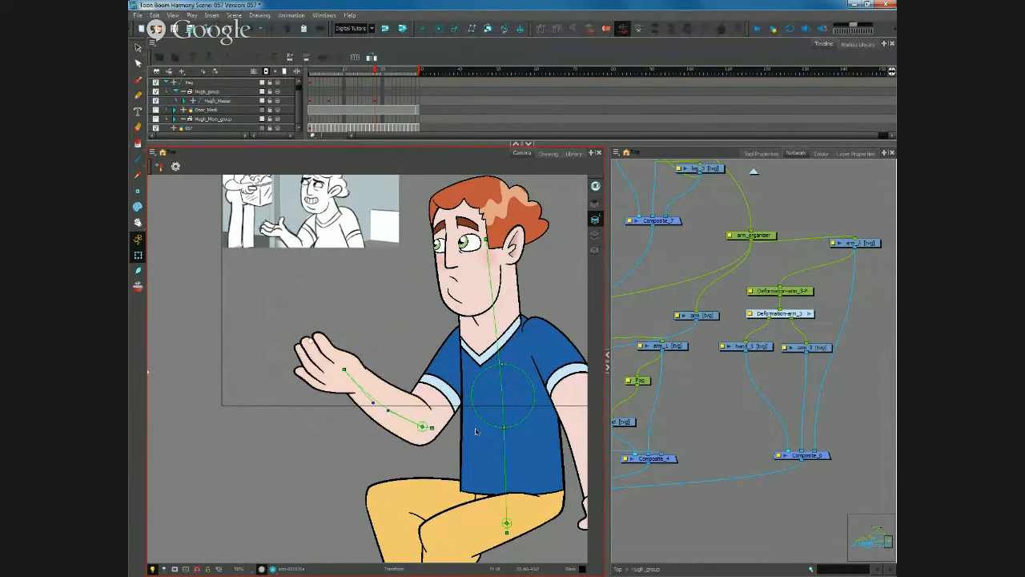
# Compare the gesturing arm pose at frame 18 with the previous frame and with frame 1
pyautogui.press(',')
pyautogui.press('.')
pyautogui.press(',')
pyautogui.press('.')
pyautogui.click(372, 100)
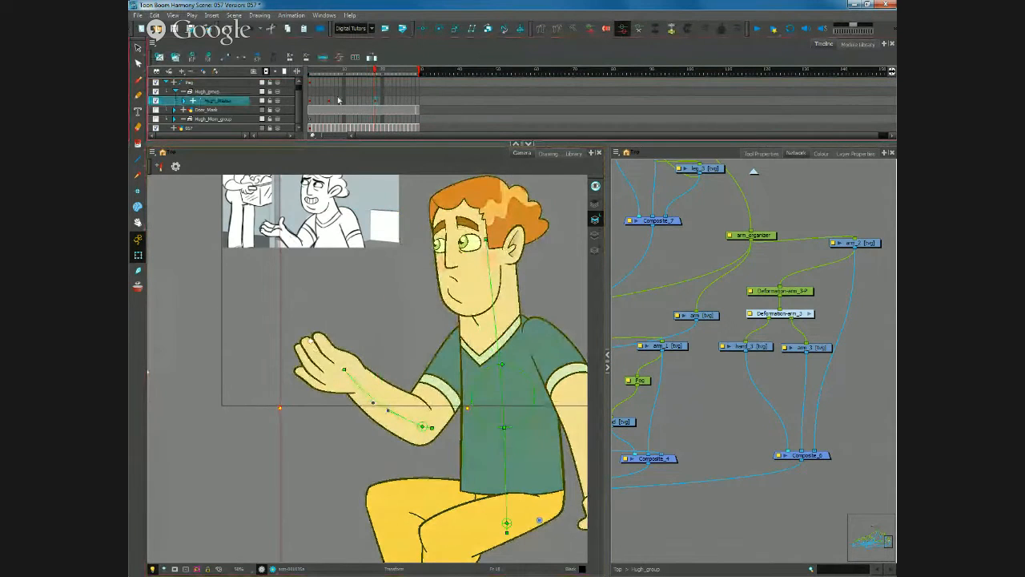
pyautogui.click(308, 104)
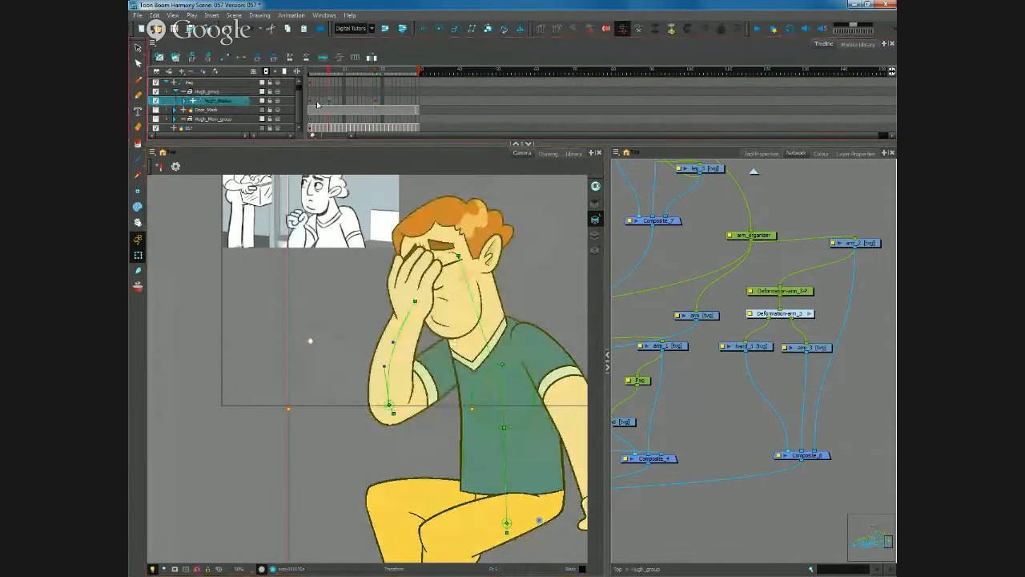
pyautogui.click(375, 102)
# Cycle through hand_3's drawing substitutions at frame 18 and settle on the open, palm-up hand with raised thumb
pyautogui.click(379, 374)
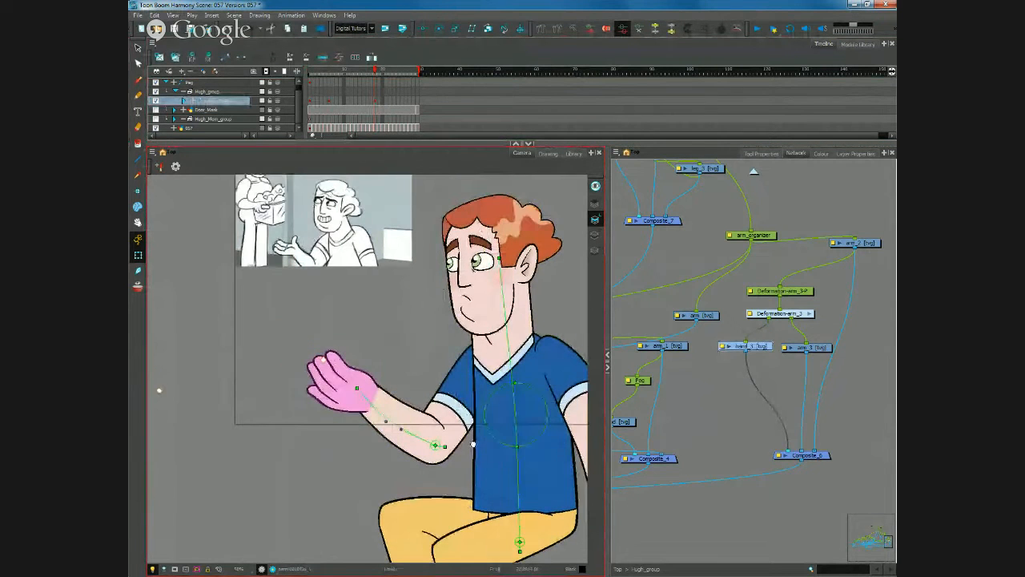
pyautogui.press(']')
pyautogui.press(']')
pyautogui.press(']')
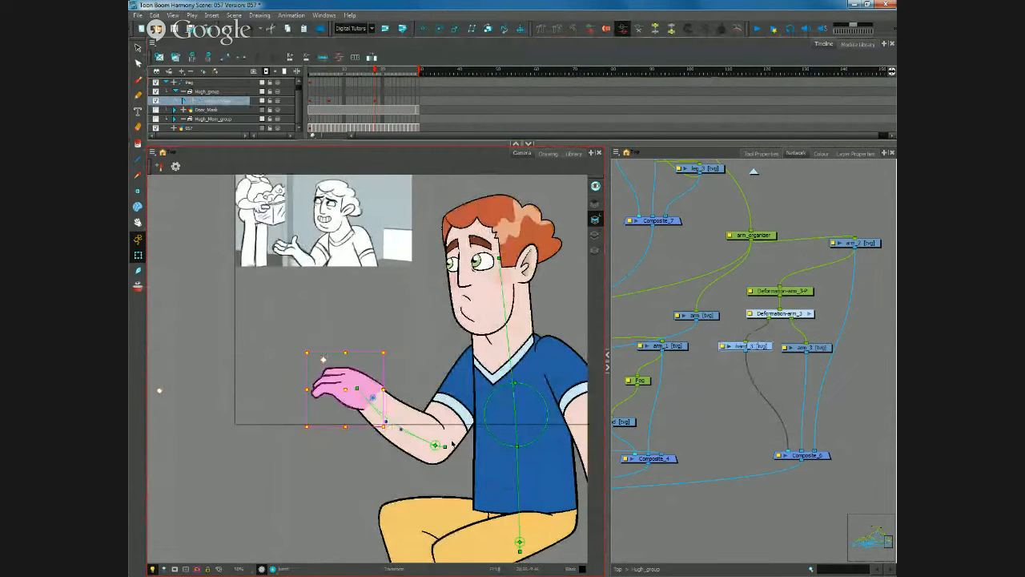
pyautogui.press('[')
pyautogui.press('[')
pyautogui.press('[')
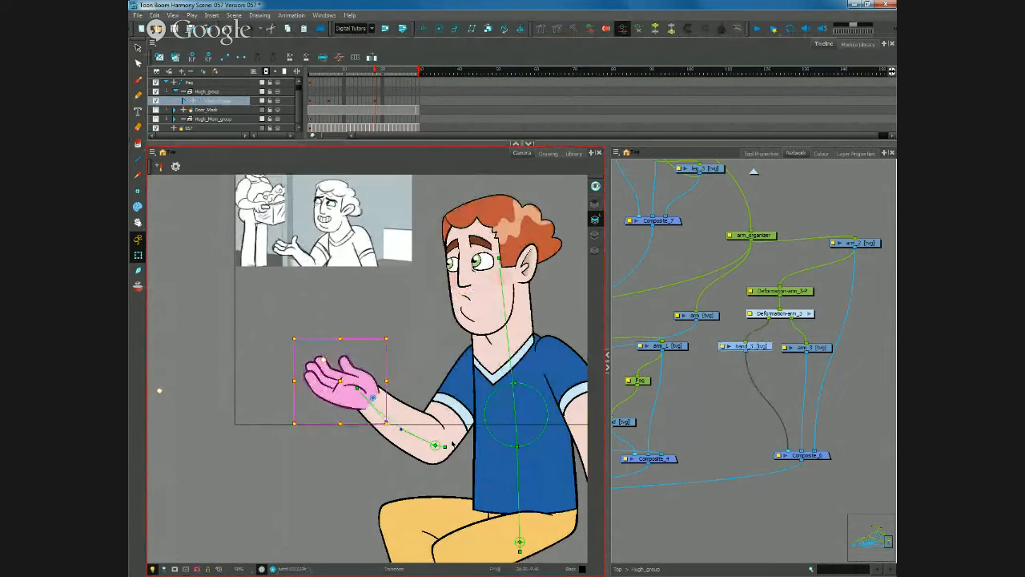
pyautogui.press(']')
pyautogui.press(']')
pyautogui.press(']')
pyautogui.press(']')
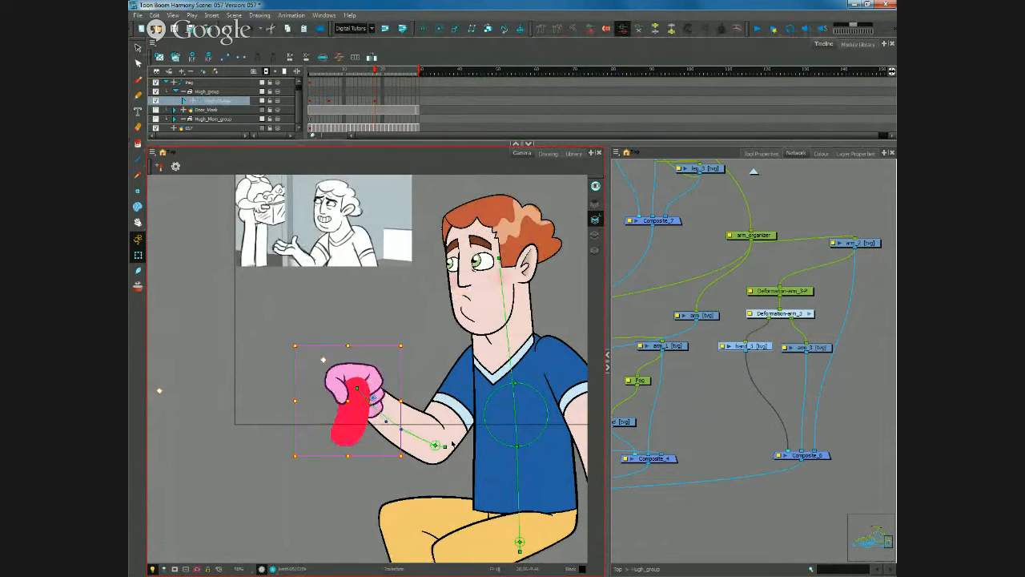
pyautogui.press(']')
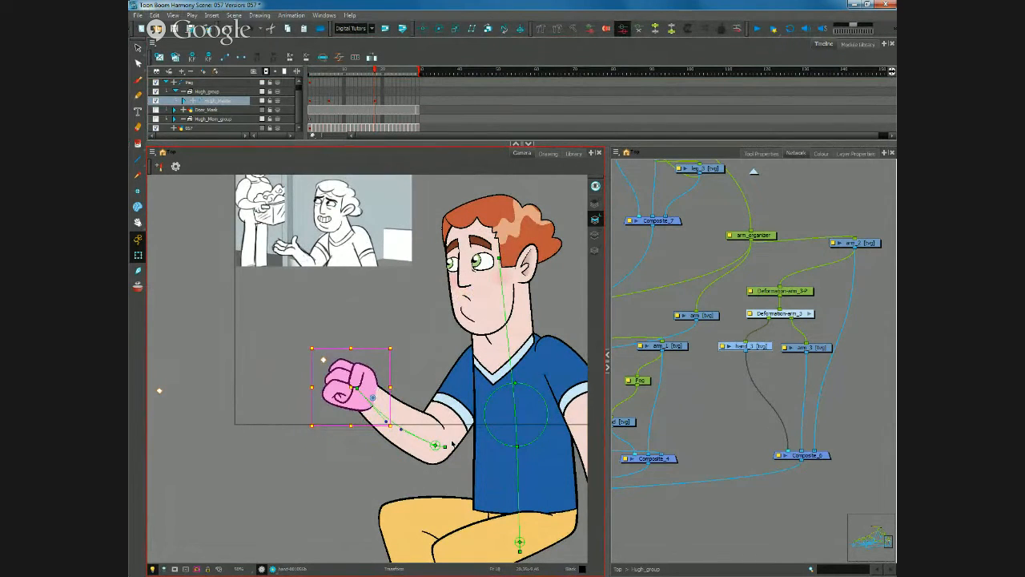
pyautogui.press('[')
pyautogui.press('[')
pyautogui.press('[')
pyautogui.press('[')
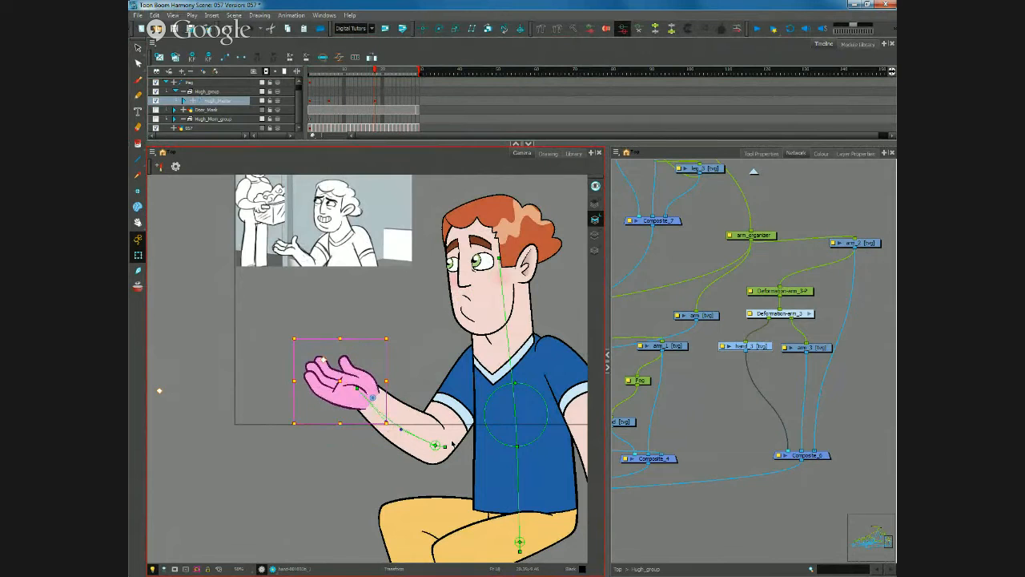
pyautogui.press('[')
pyautogui.press(']')
pyautogui.press('[')
pyautogui.press('[')
pyautogui.press('[')
pyautogui.press(']')
pyautogui.press(']')
pyautogui.press(']')
# Cycle through the lowered arm's hand drawing substitutions at frame 18 and return to the open hand with spread fingers
pyautogui.moveTo(477, 431); pyautogui.dragTo(380, 313)
pyautogui.click(523, 420)
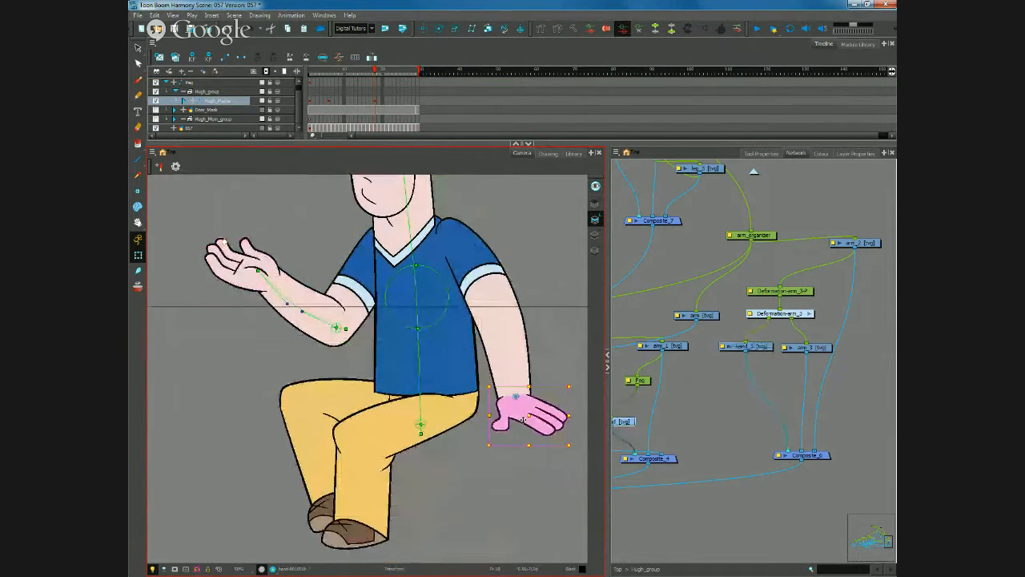
pyautogui.press(']')
pyautogui.press(']')
pyautogui.press(']')
pyautogui.press(']')
pyautogui.press(']')
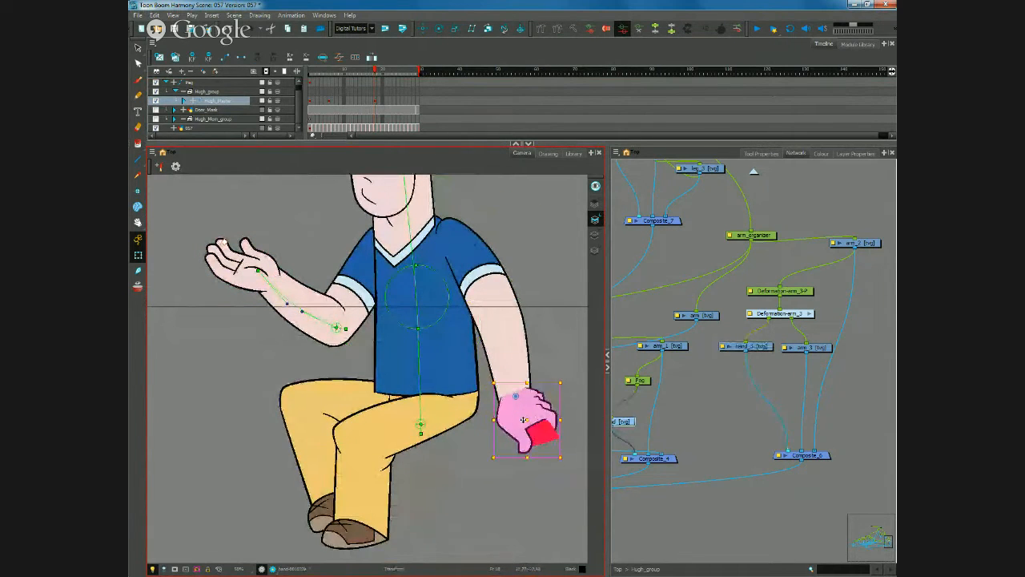
pyautogui.press(']')
pyautogui.press(']')
pyautogui.press(']')
pyautogui.press(']')
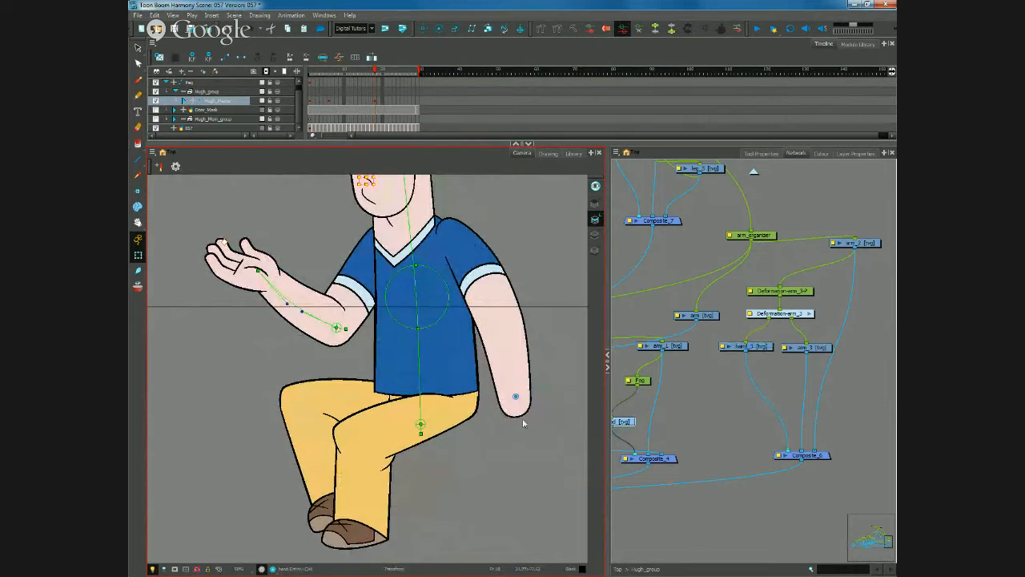
pyautogui.press(']')
pyautogui.press(']')
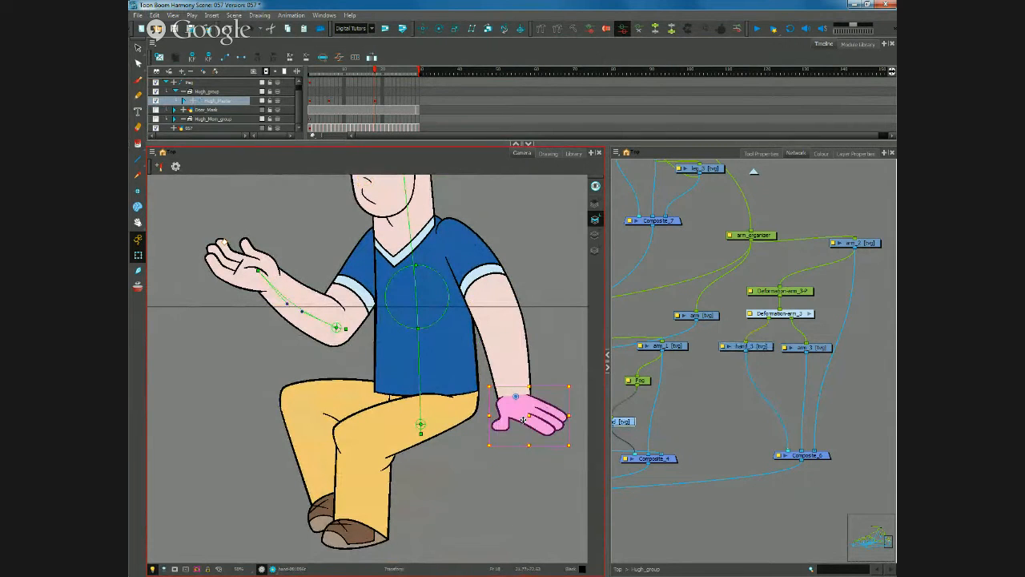
pyautogui.click(340, 249)
pyautogui.moveTo(299, 279); pyautogui.dragTo(405, 361)
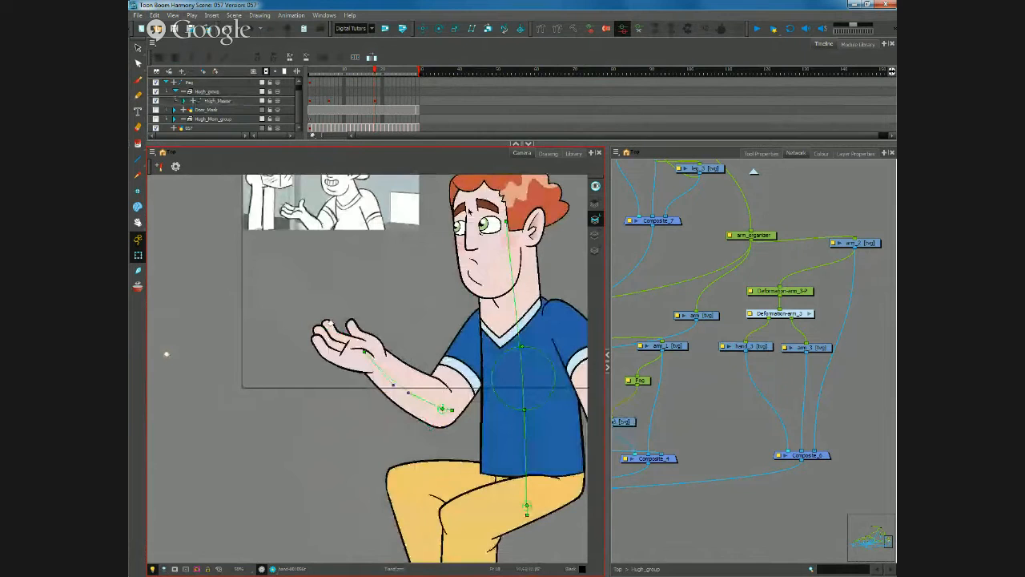
# Find the Hugh_group.tpl template in the Characters folder of Parenthesis Humor in the Stage Library
pyautogui.click(574, 152)
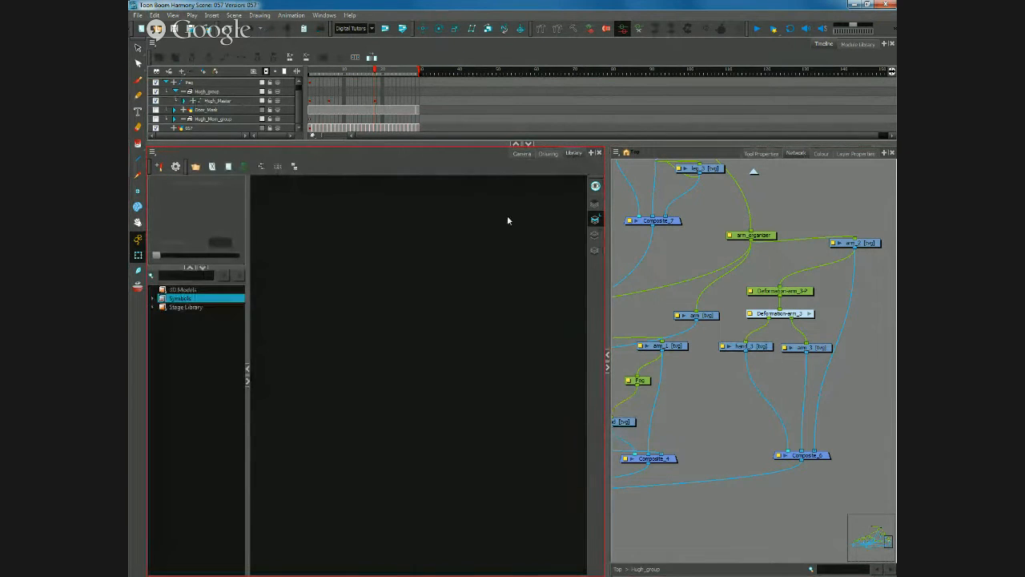
pyautogui.doubleClick(186, 307)
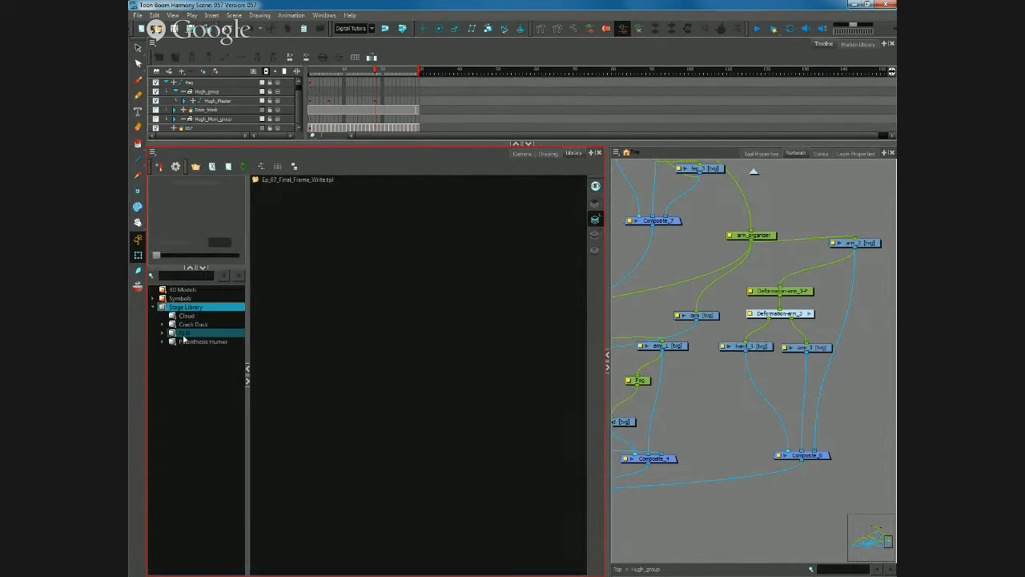
pyautogui.doubleClick(186, 341)
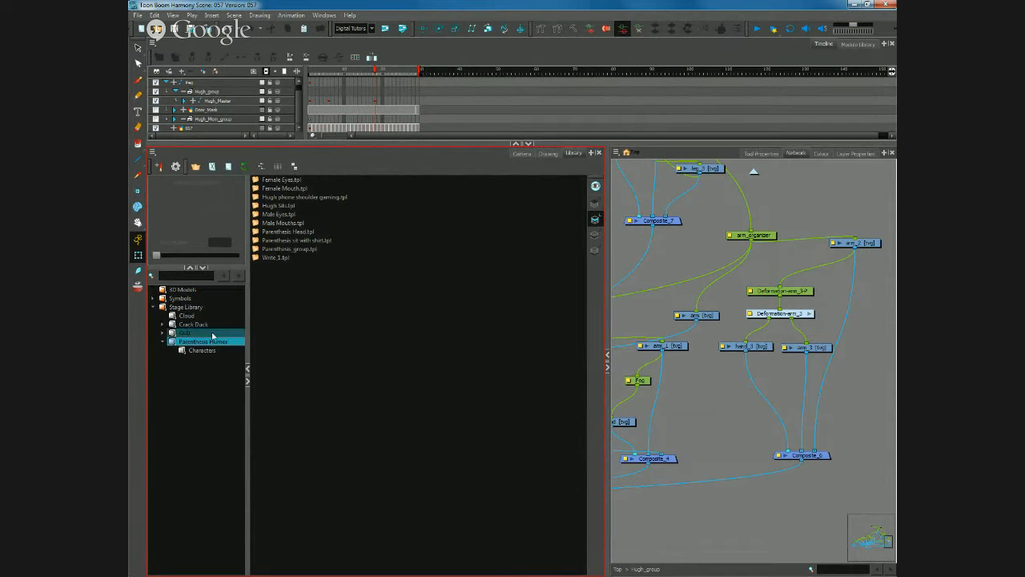
pyautogui.click(202, 350)
pyautogui.click(285, 181)
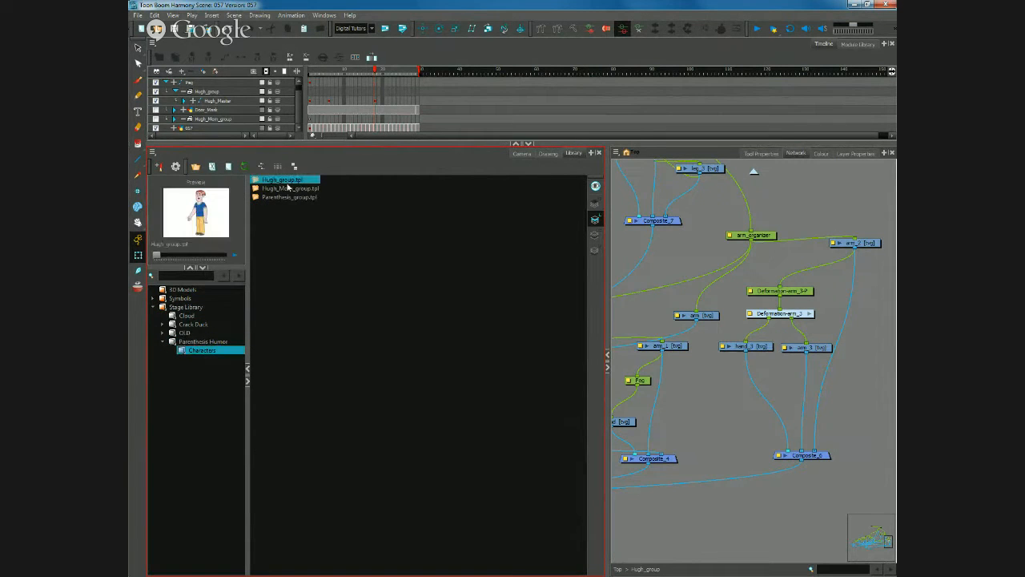
# Open the Hugh_group.tpl template for editing, linked to the original palette files
pyautogui.rightClick(273, 180)
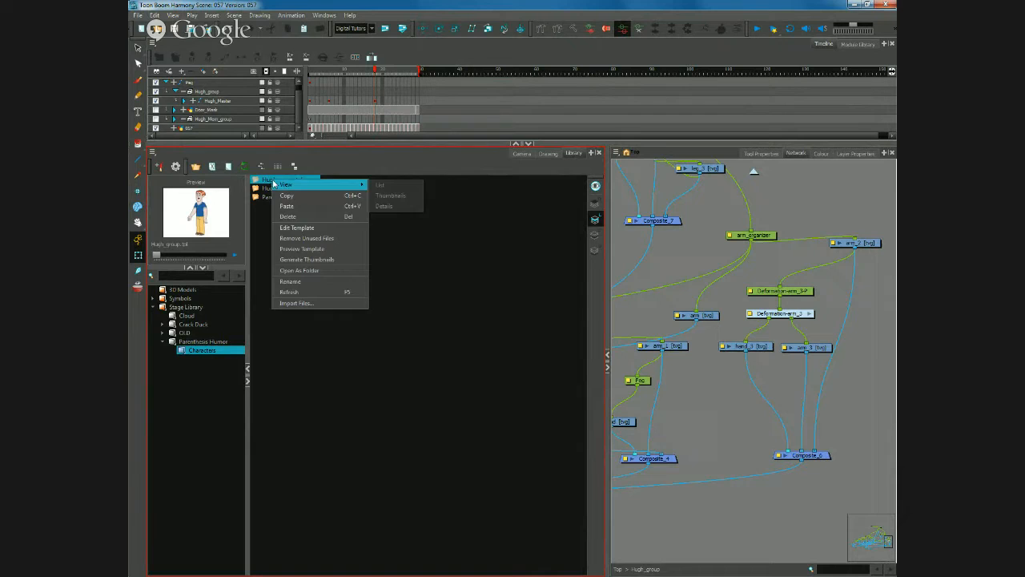
pyautogui.click(318, 229)
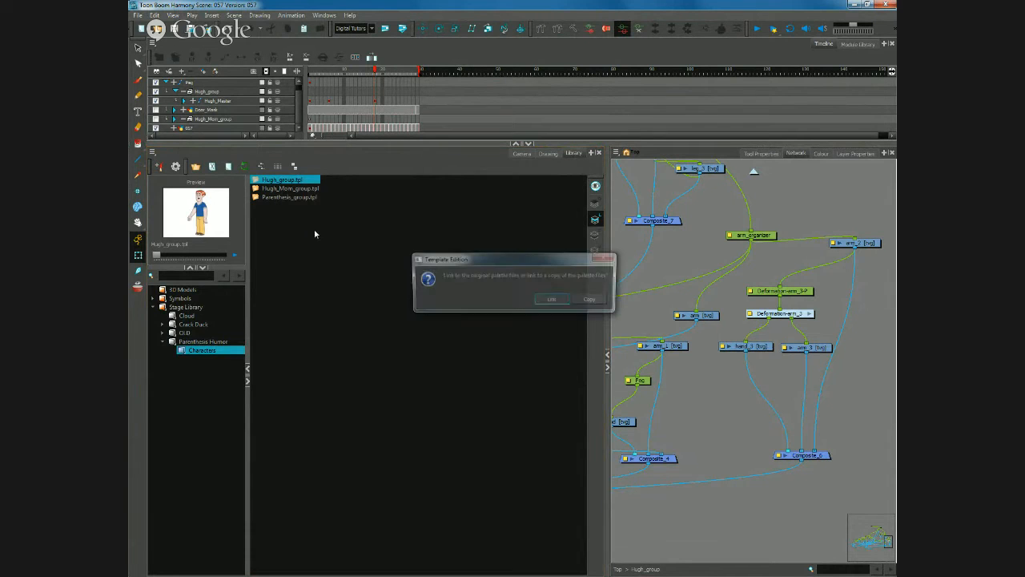
pyautogui.click(552, 299)
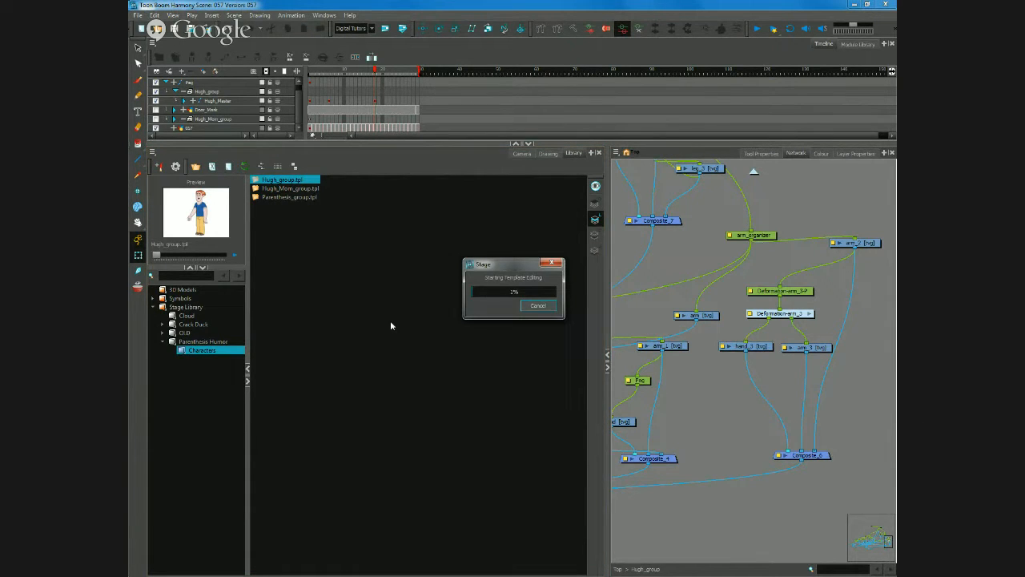
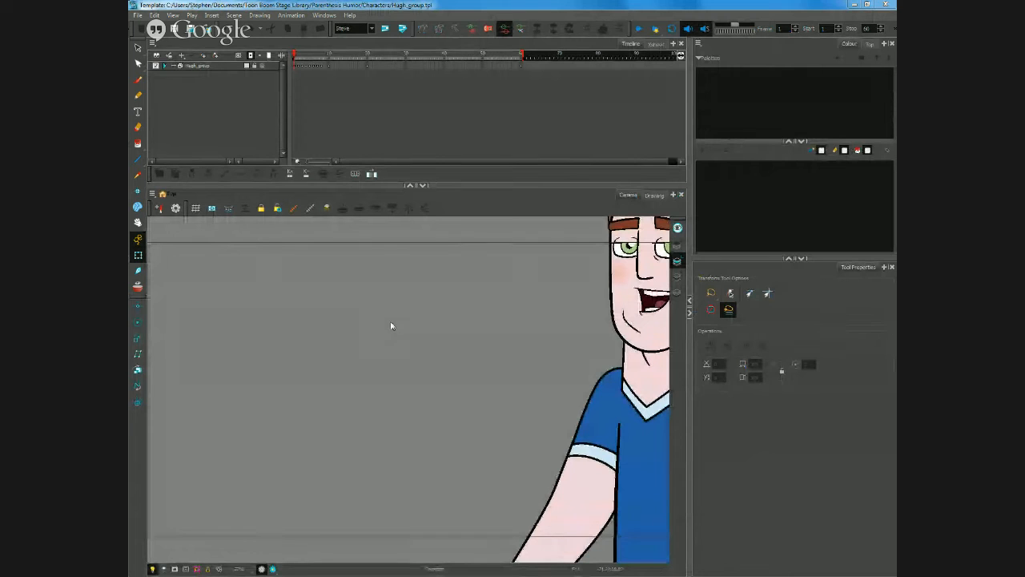
# Examine the Hugh character's full body and step through the template's facial expressions frame by frame from frame 1 to about frame 20
pyautogui.click(573, 344)
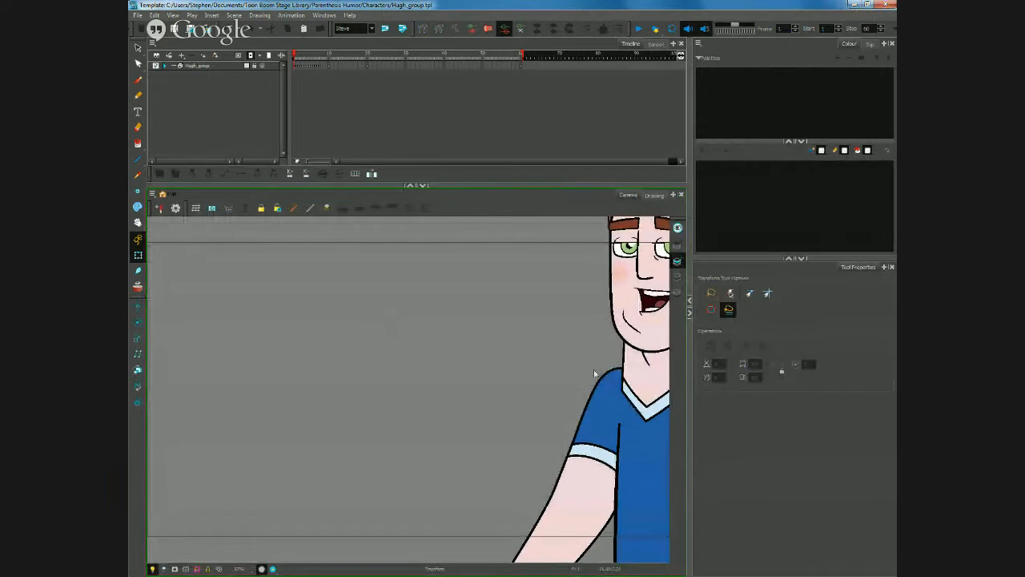
pyautogui.scroll(-2, 605, 386)
pyautogui.moveTo(620, 422)
pyautogui.mouseDown()
pyautogui.moveTo(609, 425)
pyautogui.moveTo(556, 379)
pyautogui.mouseUp()
pyautogui.scroll(-1, 610, 425)
pyautogui.scroll(-1, 570, 396)
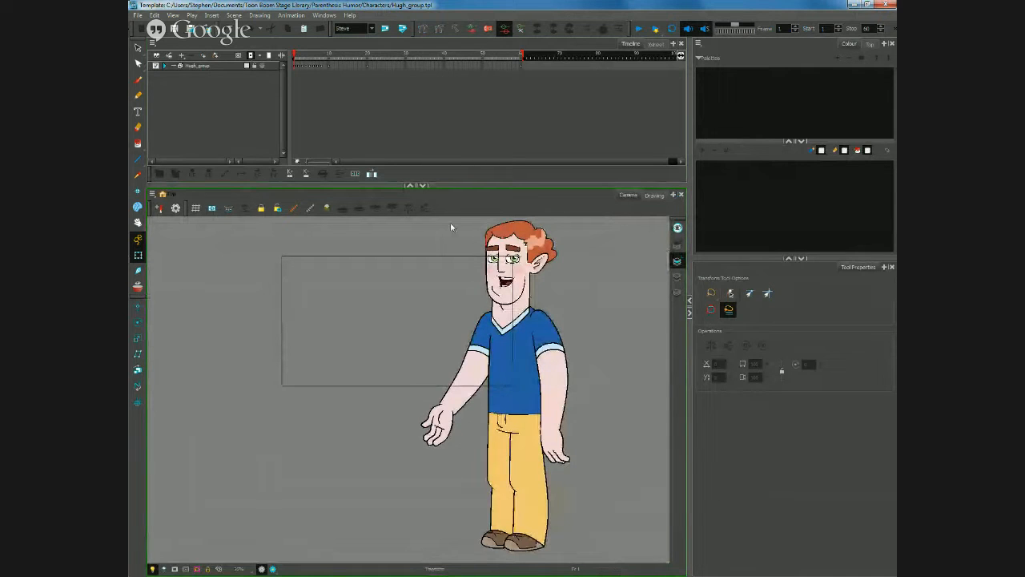
pyautogui.scroll(2, 453, 386)
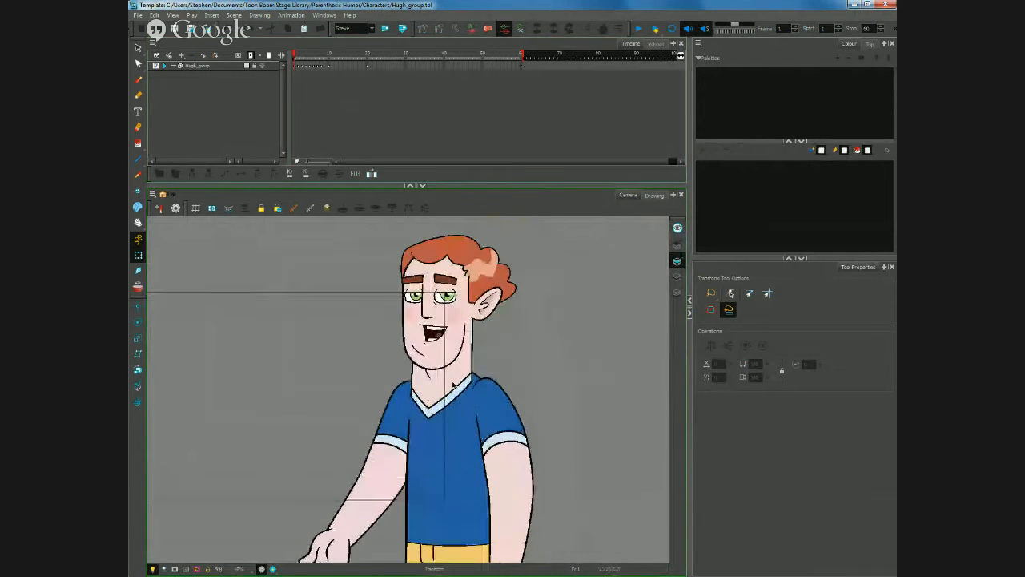
pyautogui.press('.')
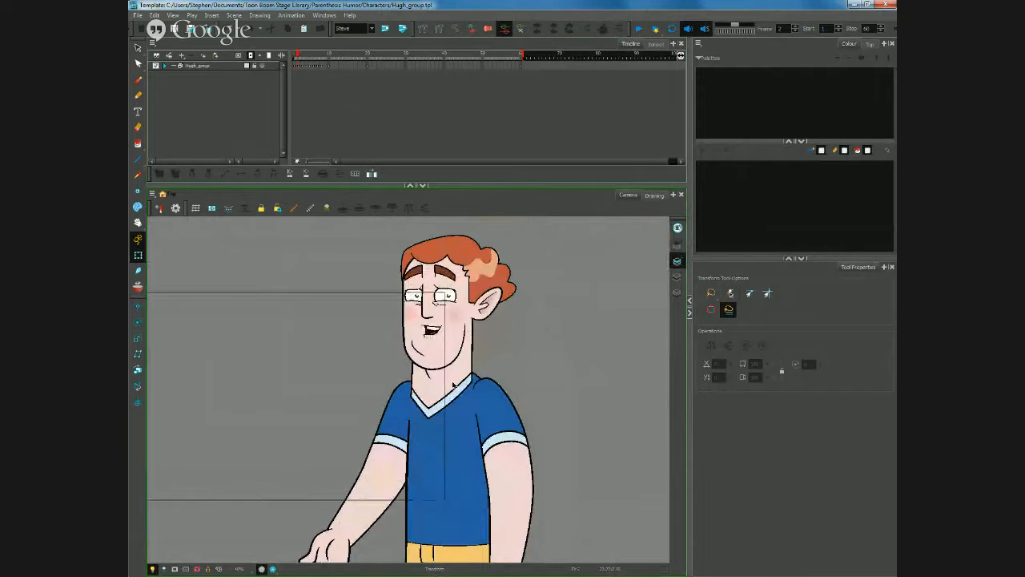
pyautogui.press('.')
pyautogui.press('.')
pyautogui.press('.')
pyautogui.press('.')
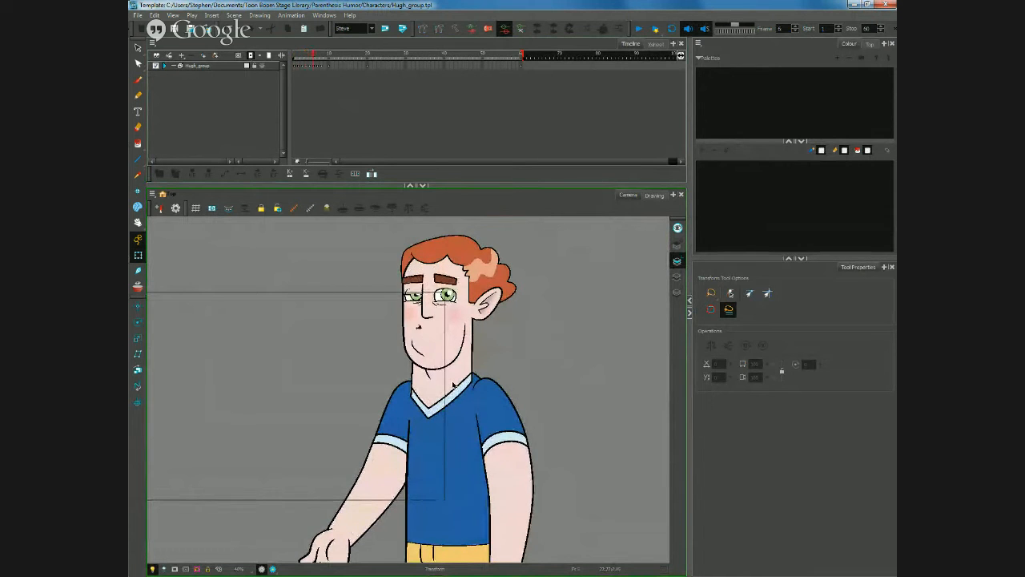
pyautogui.press('.')
pyautogui.press('.')
pyautogui.press('.')
pyautogui.press('.')
pyautogui.press('.')
pyautogui.press('.')
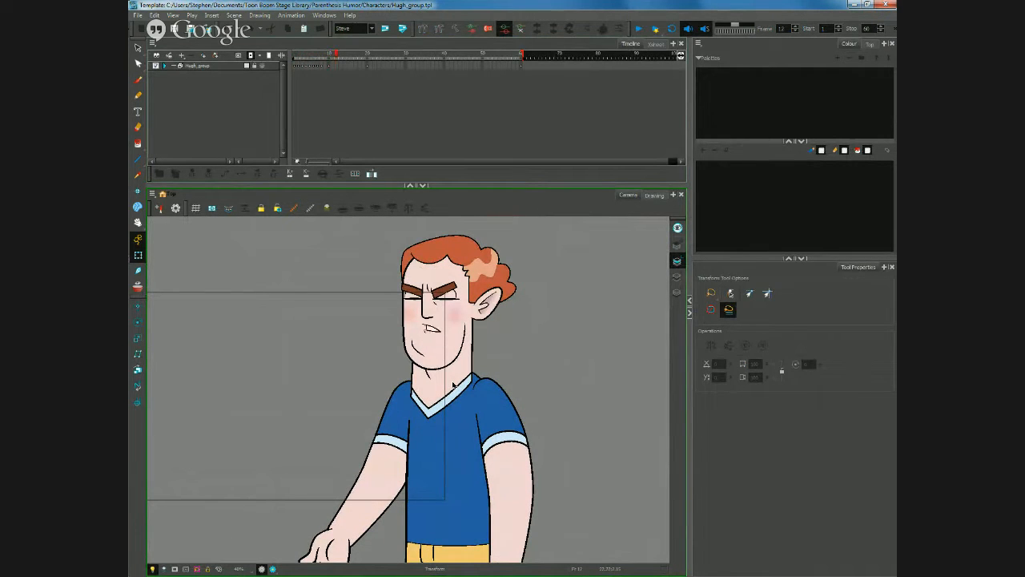
pyautogui.press('.')
pyautogui.press('.')
pyautogui.press('.')
pyautogui.press('.')
pyautogui.press('.')
pyautogui.press('.')
pyautogui.press('.')
pyautogui.press('.')
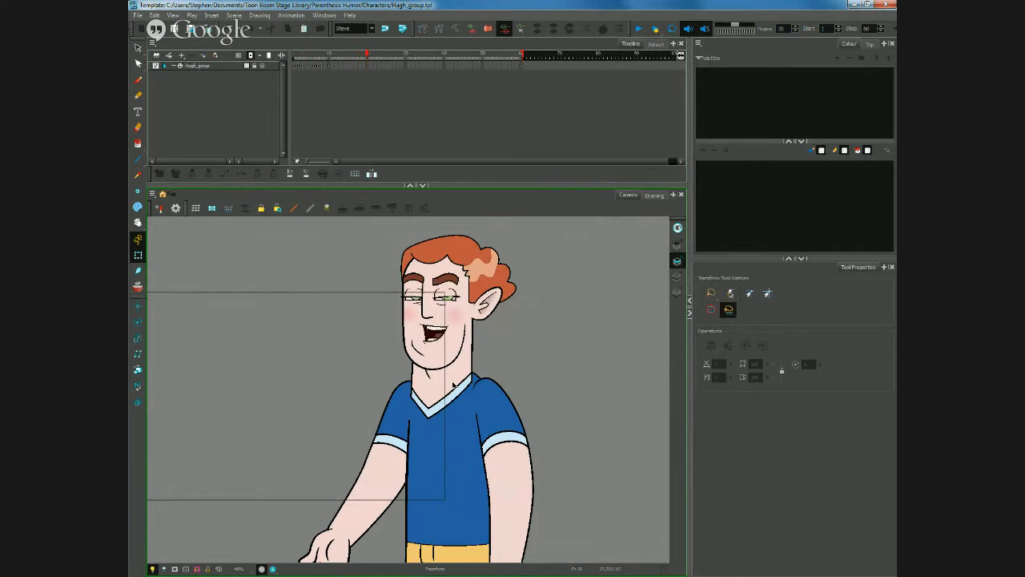
pyautogui.press('.')
pyautogui.press('.')
pyautogui.press(',')
pyautogui.press(',')
pyautogui.press(',')
pyautogui.press(',')
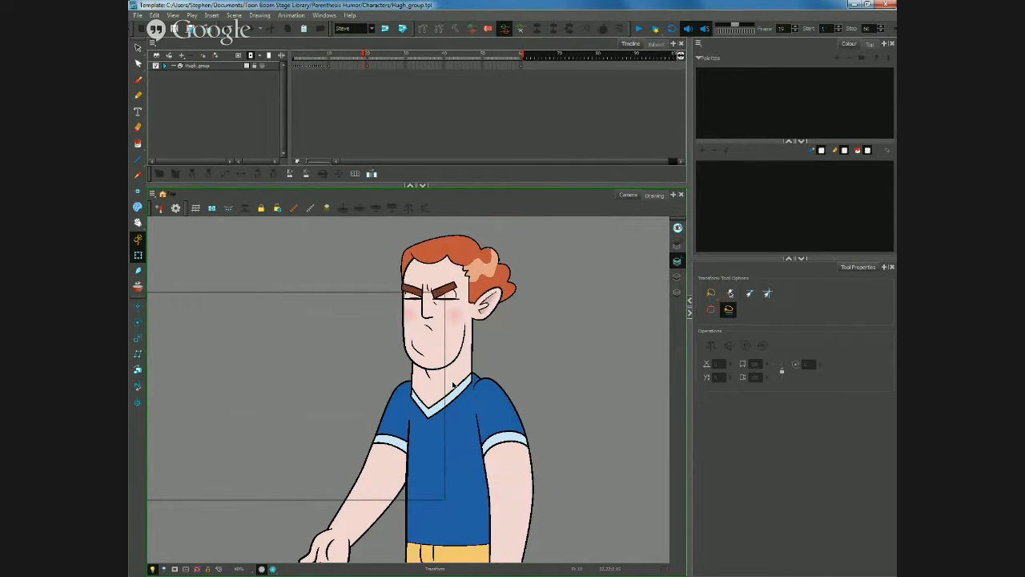
pyautogui.press('.')
pyautogui.press(',')
pyautogui.press('.')
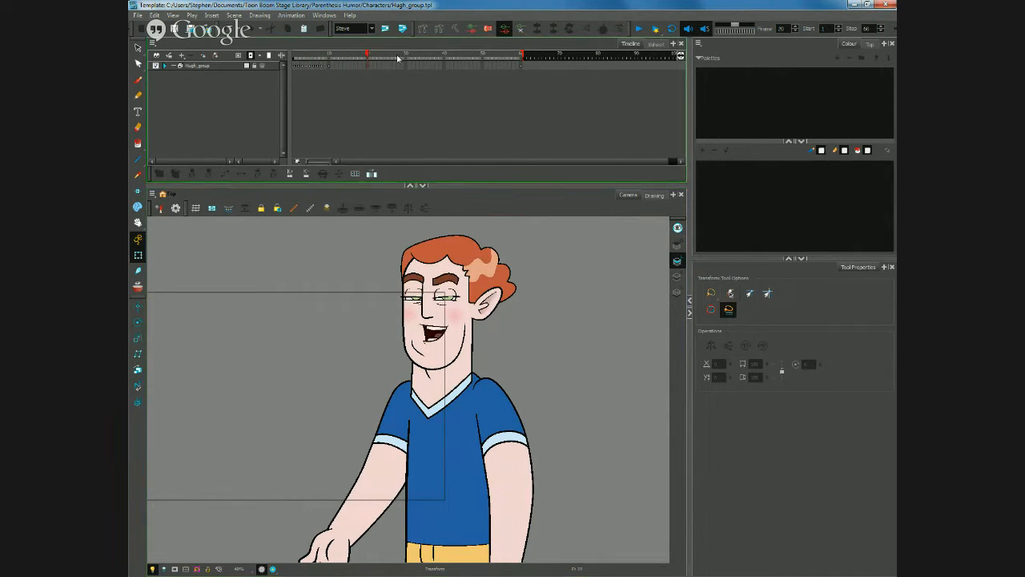
# Go to frame 60 of the Hugh template and examine the character's arms and hands
pyautogui.moveTo(398, 58)
pyautogui.mouseDown()
pyautogui.moveTo(535, 66)
pyautogui.moveTo(524, 76)
pyautogui.mouseUp()
pyautogui.press('space')
pyautogui.moveTo(432, 483); pyautogui.dragTo(486, 297)
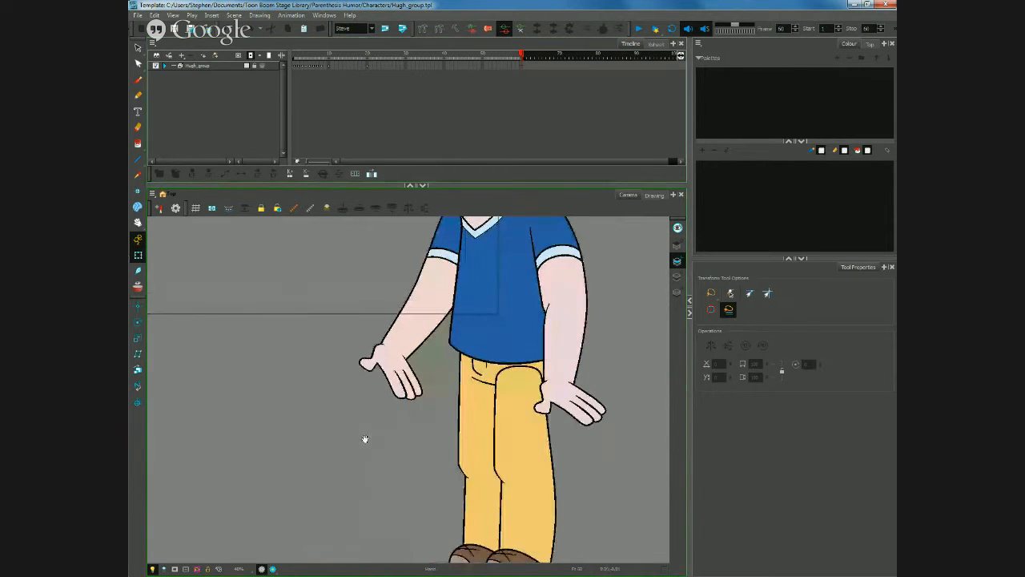
pyautogui.moveTo(364, 59); pyautogui.dragTo(553, 64)
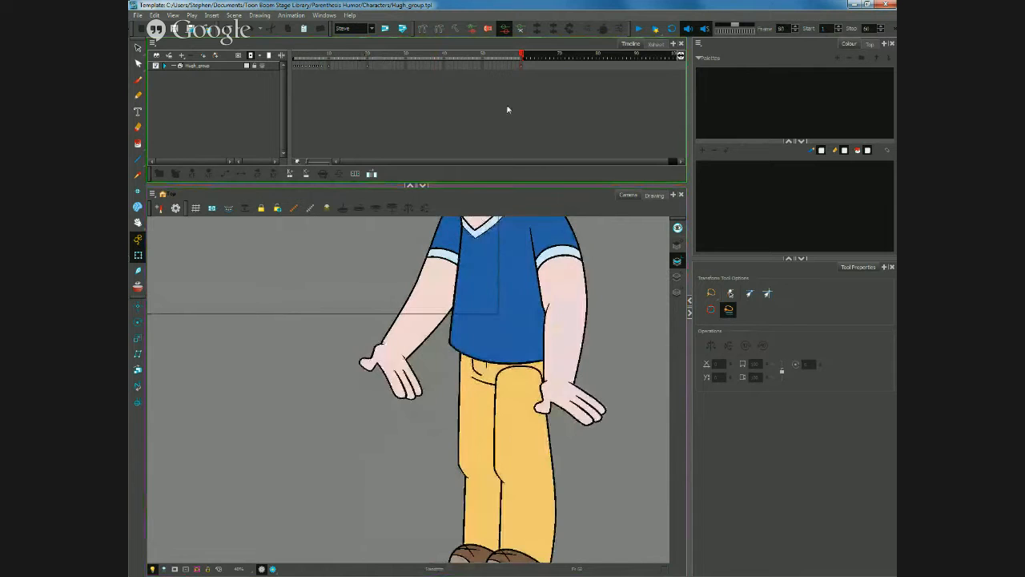
# Cycle forward through the front hand's drawing substitutions at frame 60 and decline recovery of the missing NoColor swatch without being asked again this session
pyautogui.click(390, 382)
pyautogui.press(']')
pyautogui.press(']')
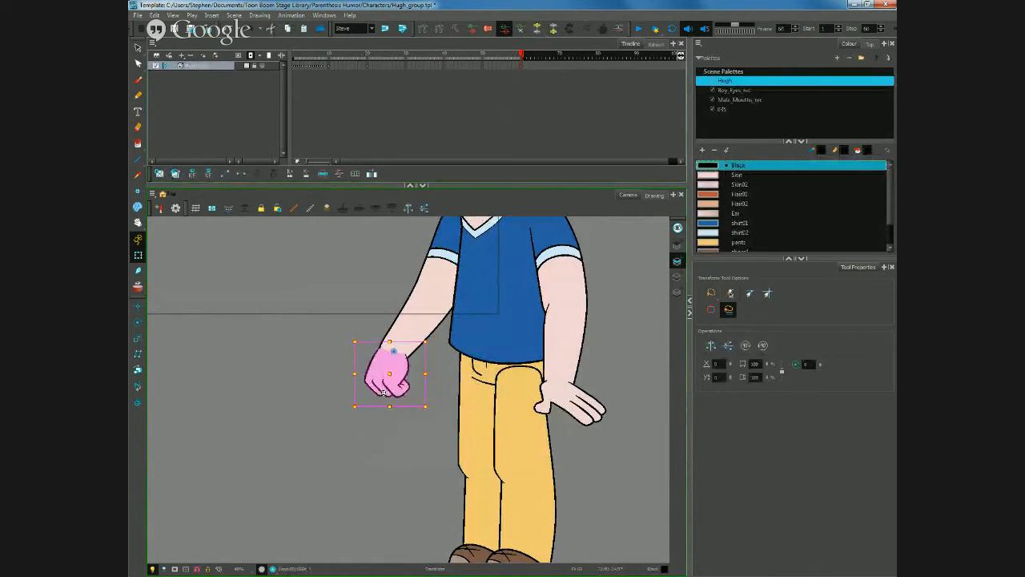
pyautogui.press(']')
pyautogui.press(']')
pyautogui.press(']')
pyautogui.press(']')
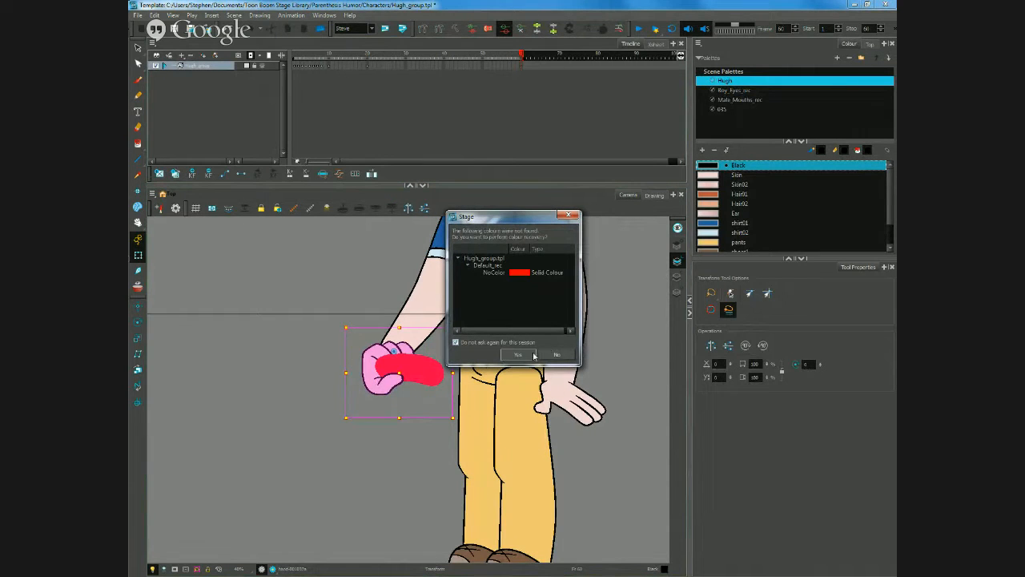
pyautogui.click(556, 354)
# Cycle backward through the front hand's drawing substitutions at frame 60 and settle on the open side-view hand with extended thumb
pyautogui.click(397, 371)
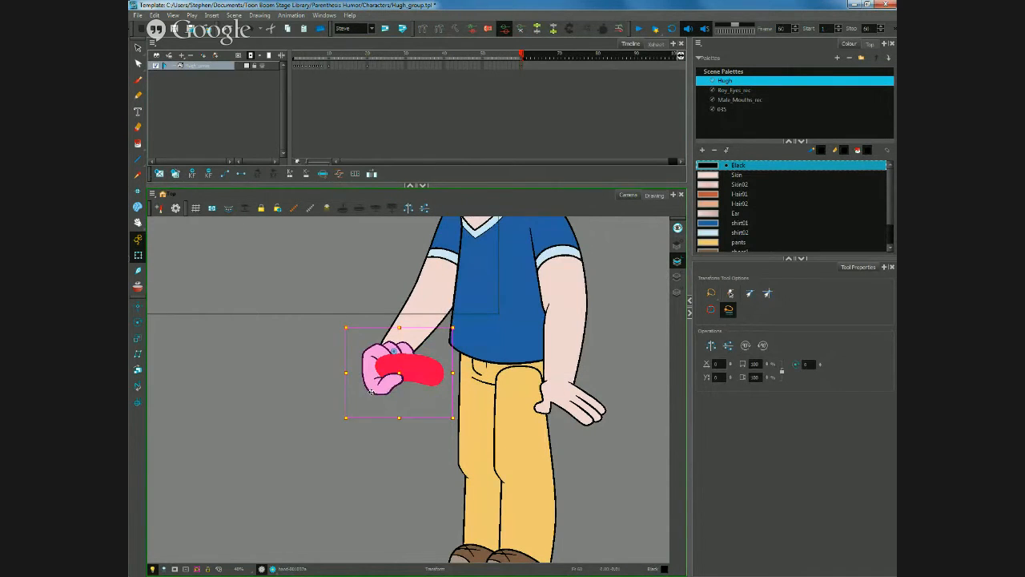
pyautogui.press('[')
pyautogui.press('[')
pyautogui.press('[')
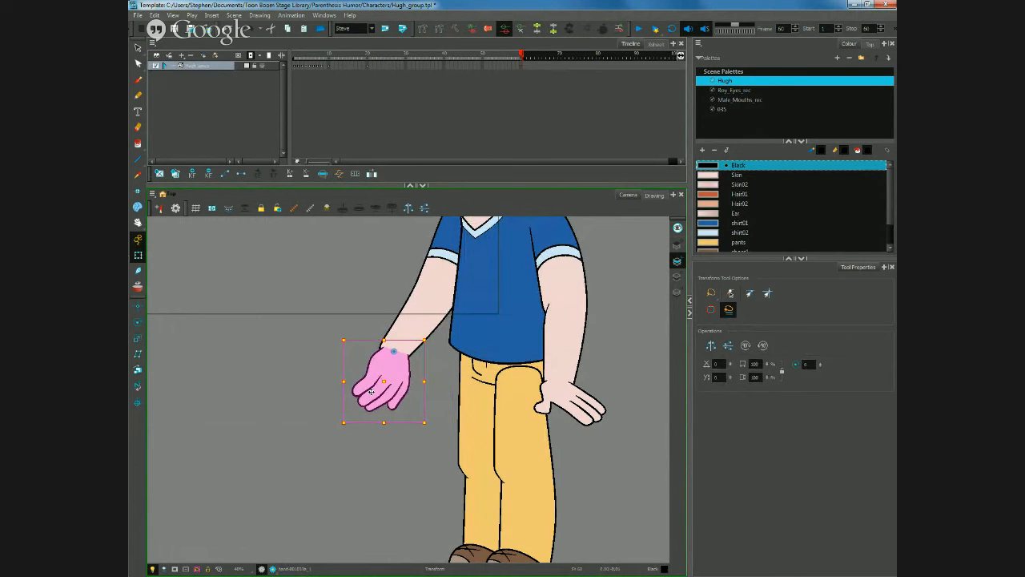
pyautogui.press('[')
pyautogui.press('[')
pyautogui.press('[')
pyautogui.press('[')
pyautogui.press('[')
pyautogui.press('[')
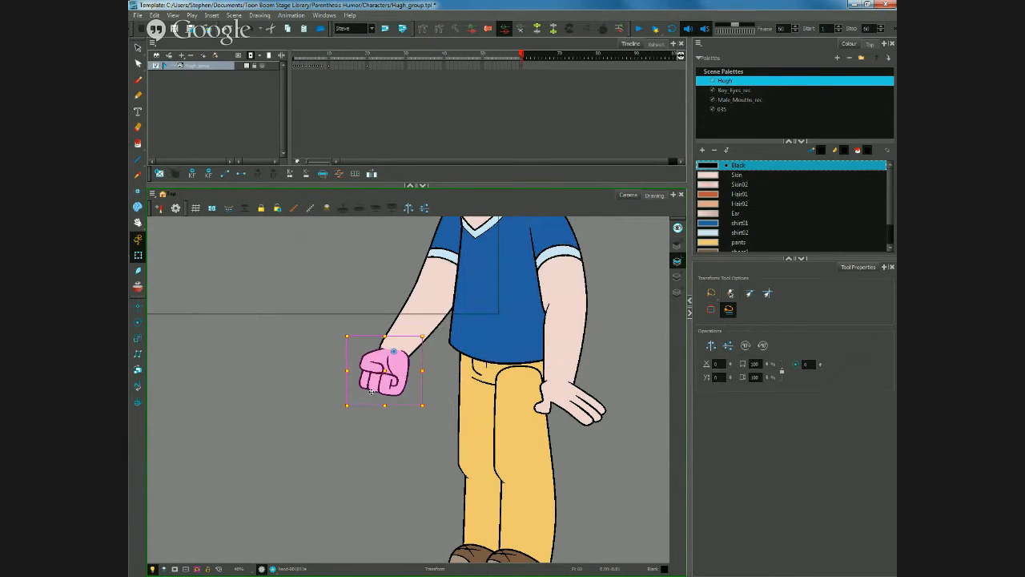
pyautogui.press('[')
pyautogui.press('[')
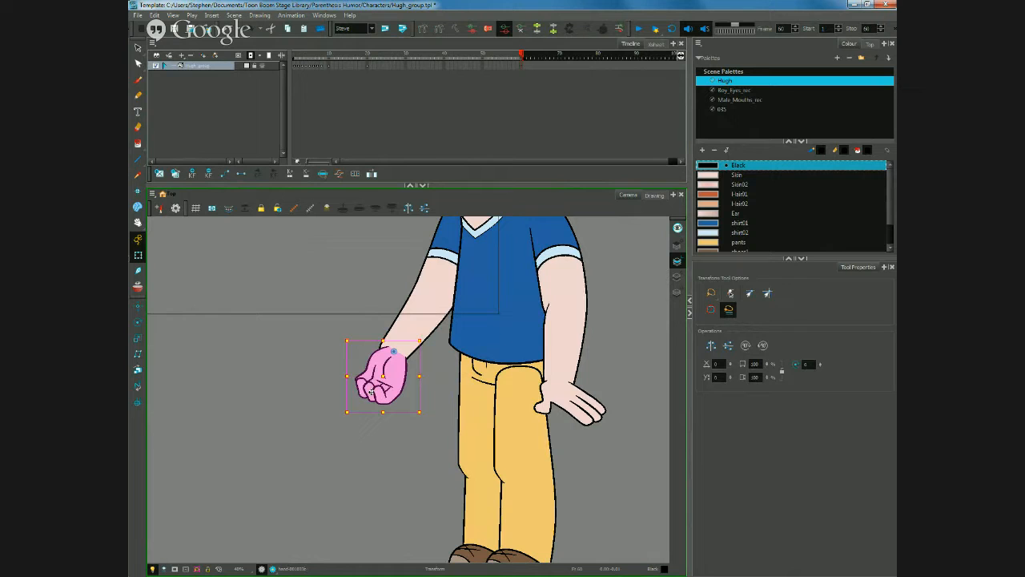
pyautogui.press('[')
pyautogui.press('[')
pyautogui.press('[')
pyautogui.press('[')
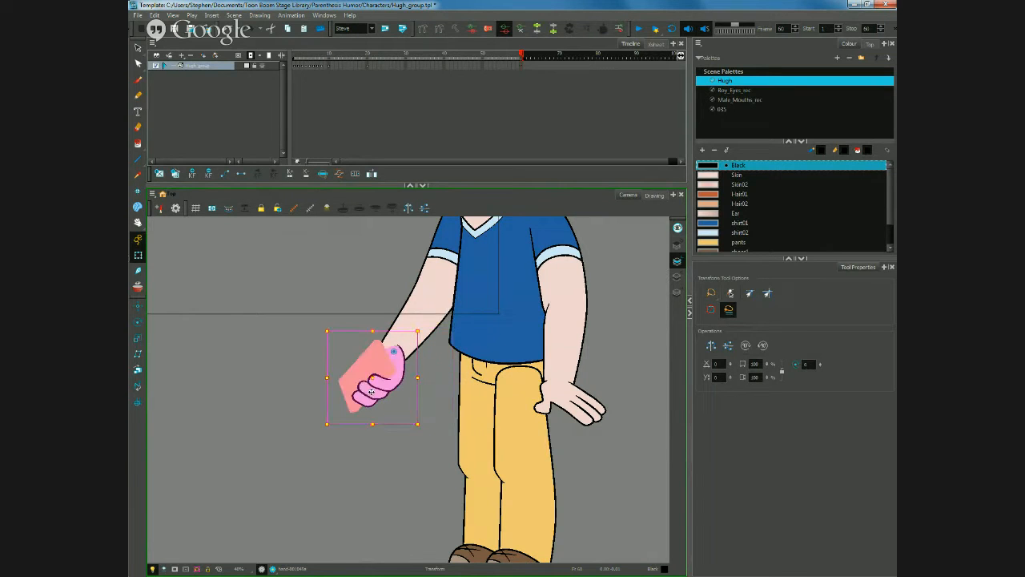
pyautogui.press('[')
pyautogui.press('[')
pyautogui.press('[')
pyautogui.press('[')
pyautogui.press('[')
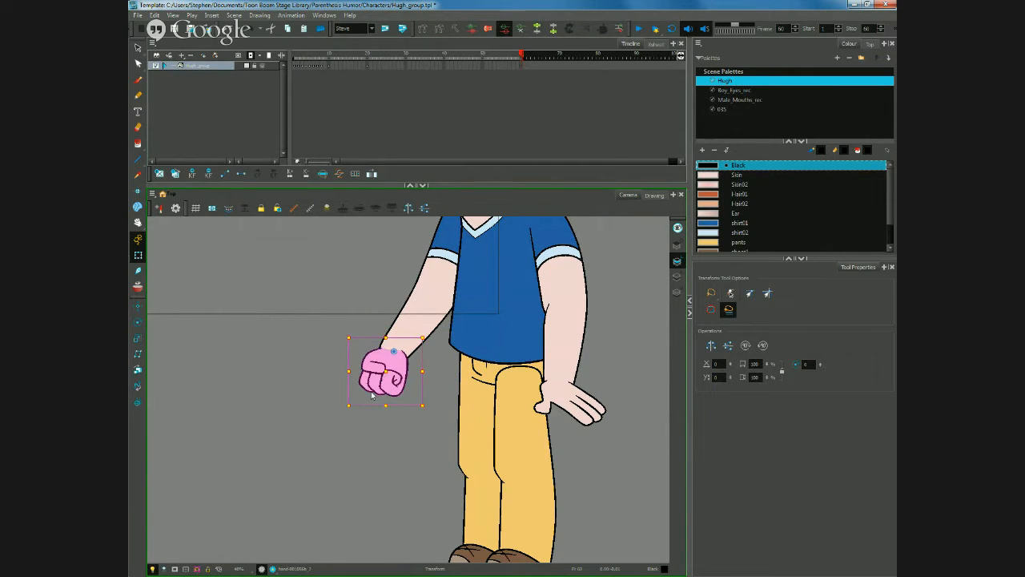
pyautogui.press('[')
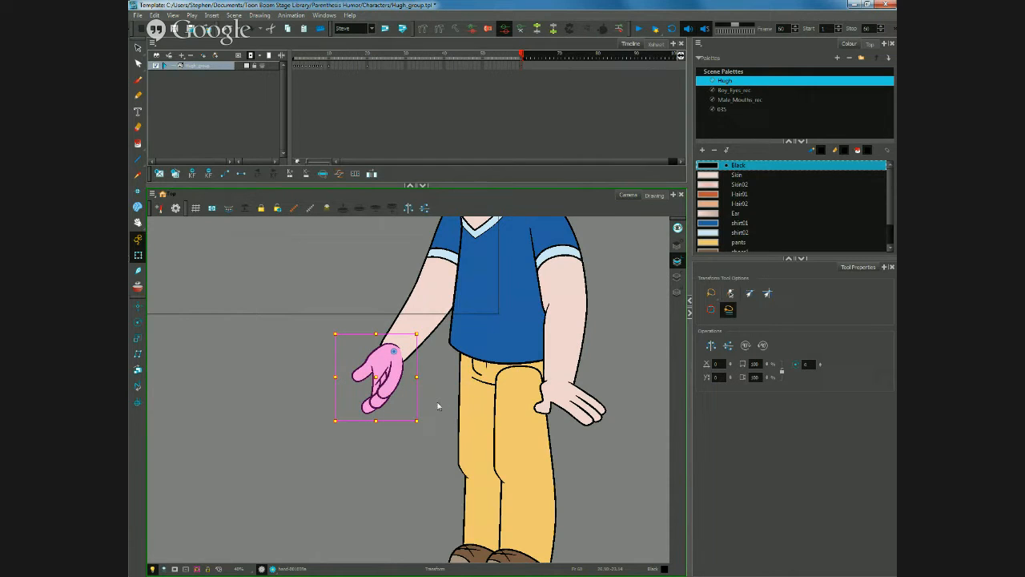
pyautogui.click(394, 412)
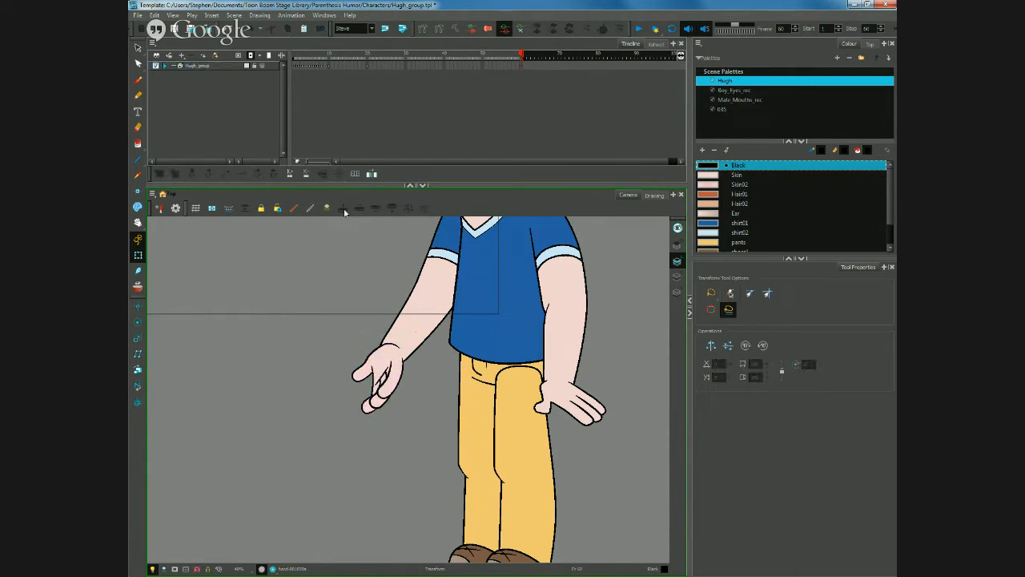
pyautogui.click(352, 28)
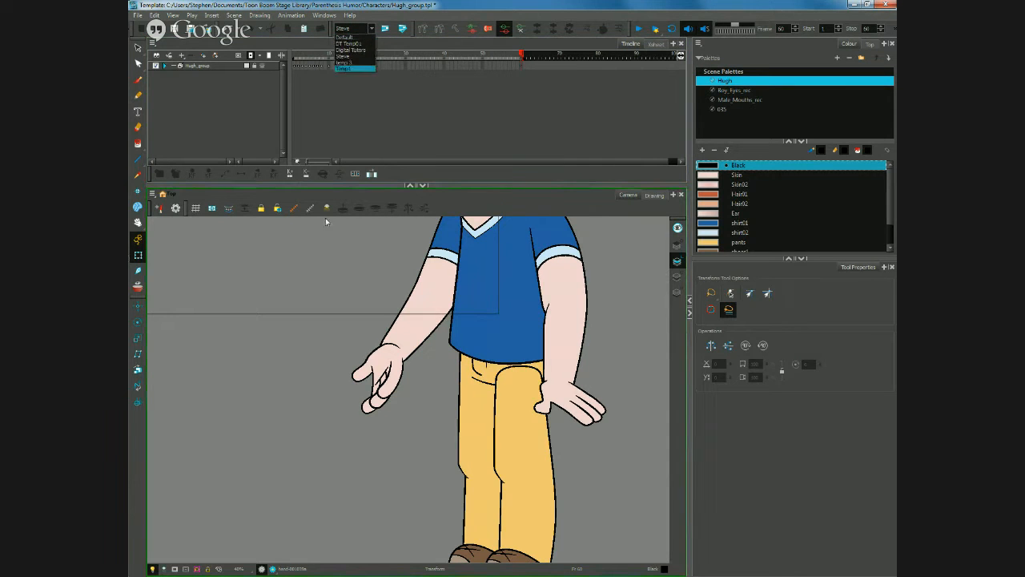
pyautogui.click(353, 375)
pyautogui.click(387, 398)
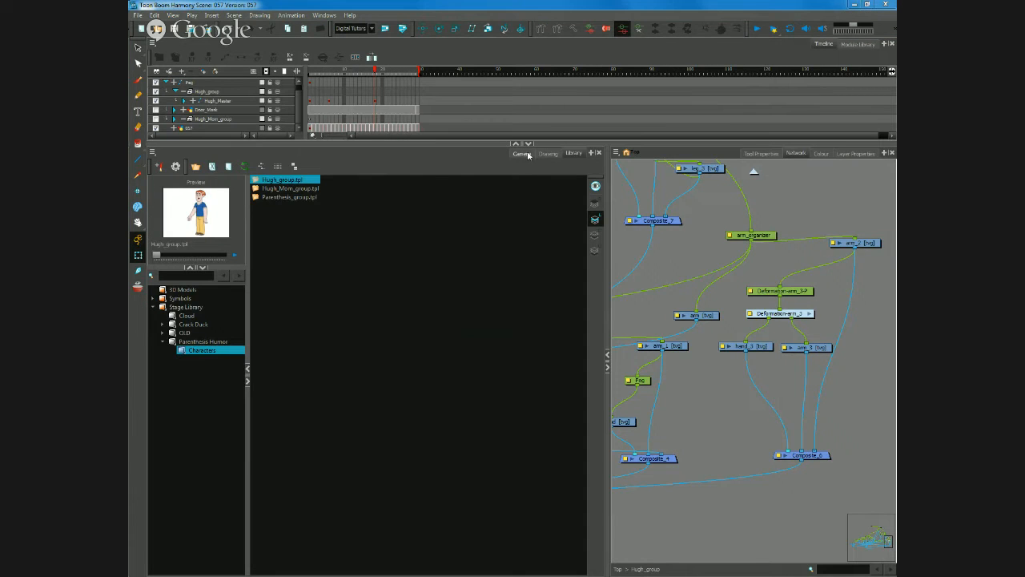
# In scene 057's camera view, try swapping hand_3 at frame 18 to the side-view hand, rotating it and fitting it to the raised wrist
pyautogui.click(522, 154)
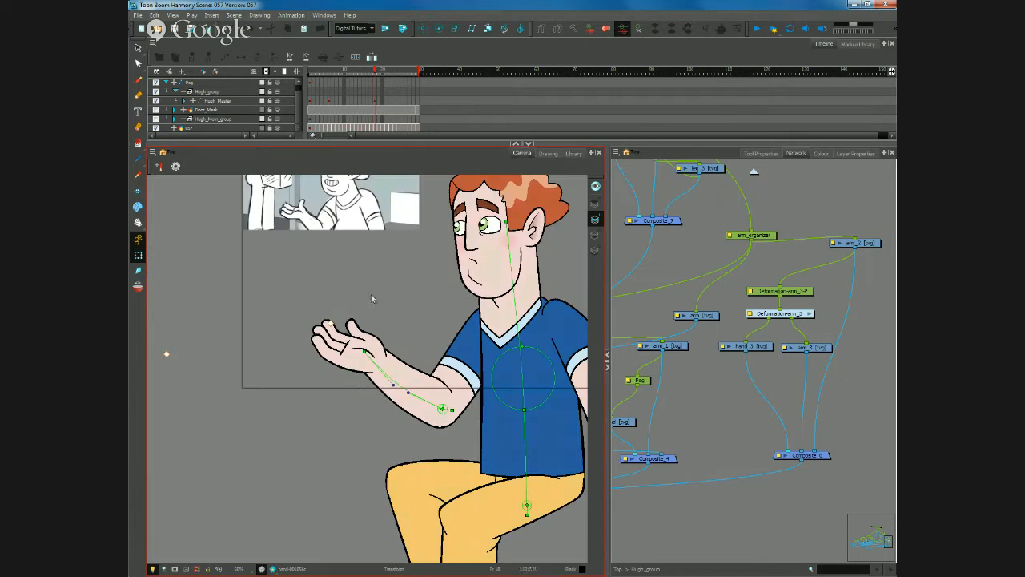
pyautogui.click(334, 351)
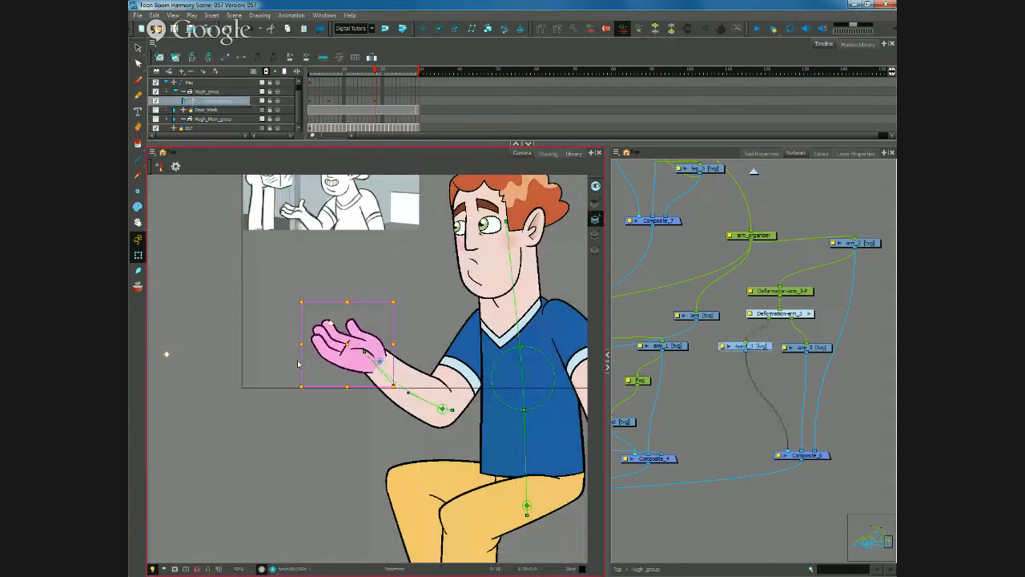
pyautogui.press(']')
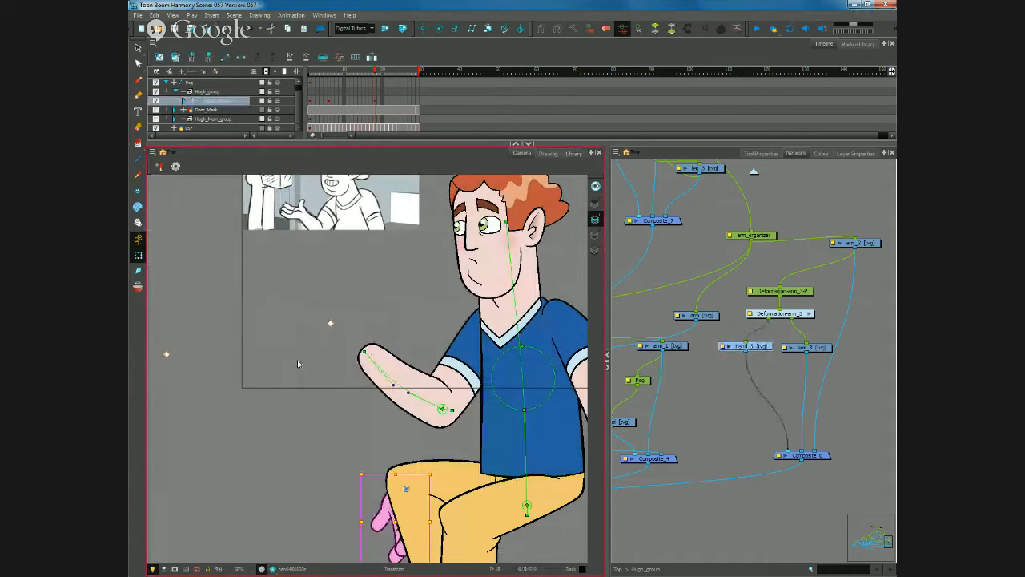
pyautogui.moveTo(392, 519); pyautogui.dragTo(338, 347)
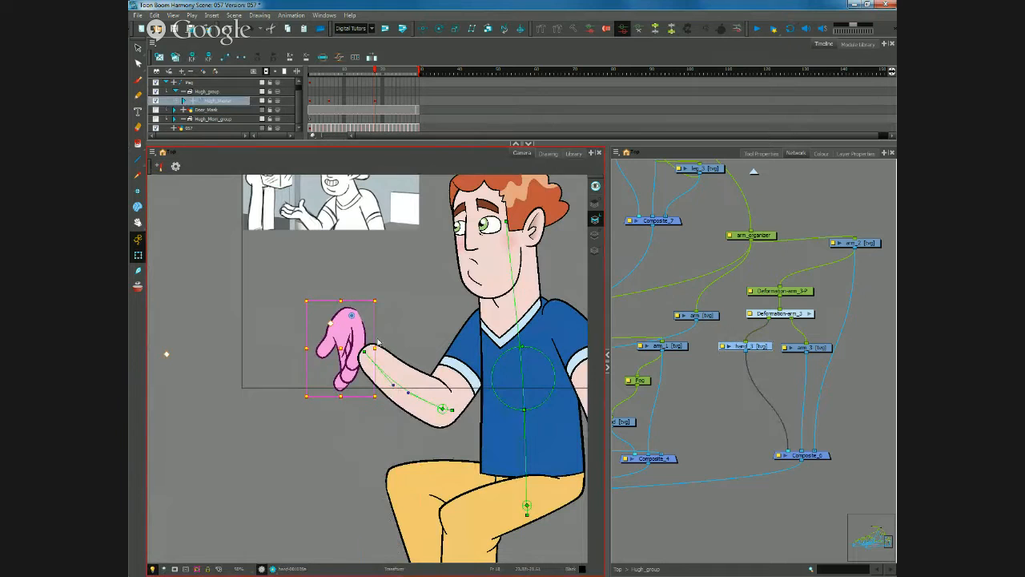
pyautogui.hotkey('ctrl', 'z')
pyautogui.moveTo(434, 470); pyautogui.dragTo(419, 519)
pyautogui.moveTo(379, 490); pyautogui.dragTo(399, 368)
pyautogui.moveTo(343, 350); pyautogui.dragTo(341, 358)
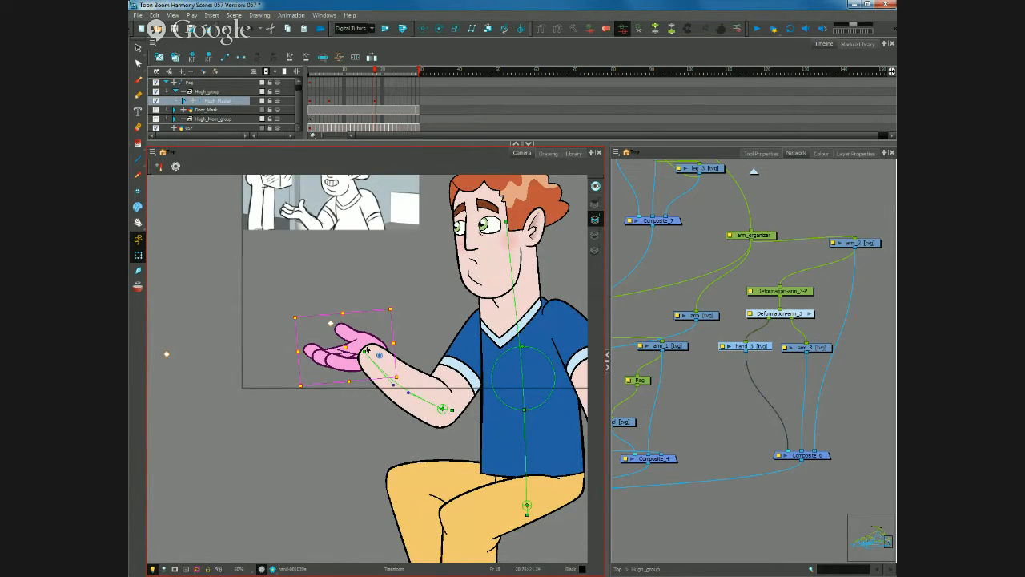
# Undo the hand_3 drawing swap, rotation and move to restore the palm-up hand, and deselect it
pyautogui.hotkey('ctrl', 'z')
pyautogui.hotkey('ctrl', 'z')
pyautogui.hotkey('ctrl', 'z')
pyautogui.hotkey('ctrl', 'z')
pyautogui.hotkey('ctrl', 'z')
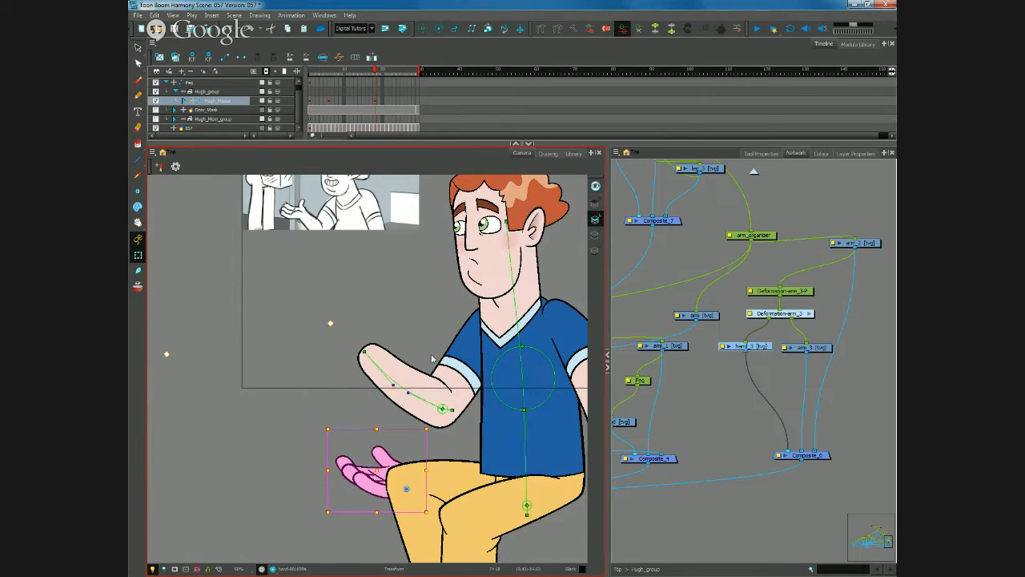
pyautogui.hotkey('ctrl', 'shift', 'z')
pyautogui.hotkey('ctrl', 'shift', 'z')
pyautogui.hotkey('ctrl', 'shift', 'z')
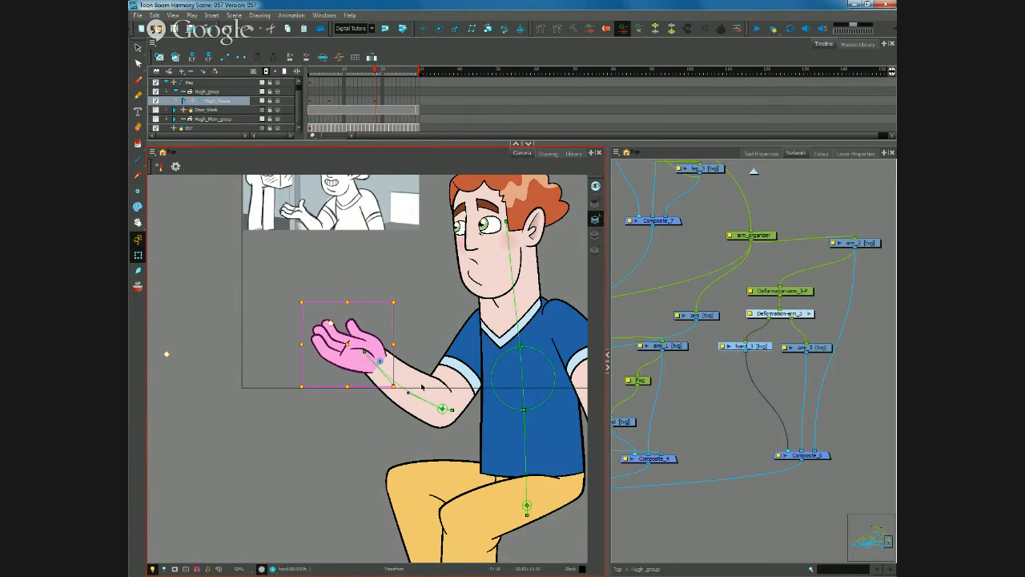
pyautogui.press('Escape')
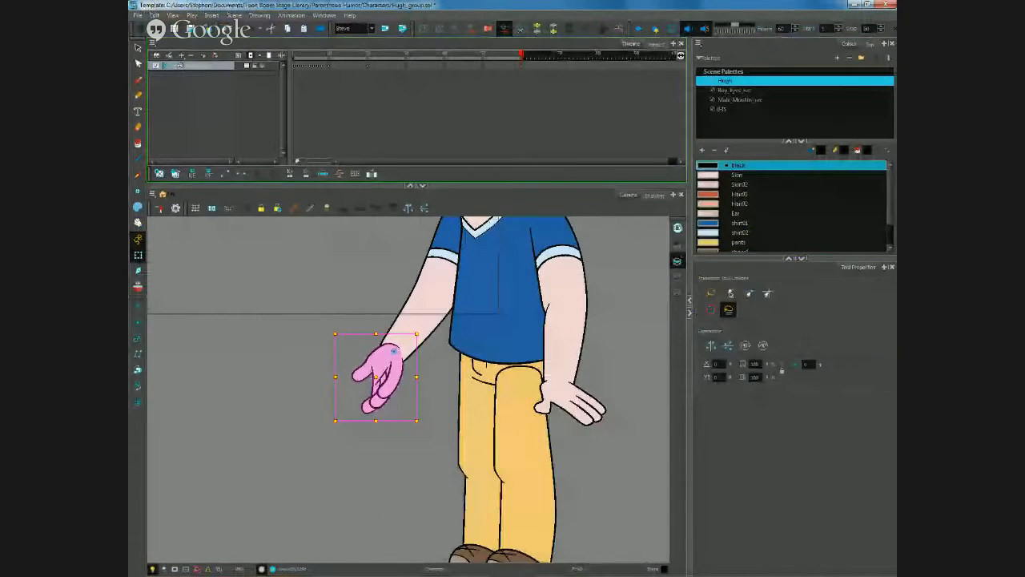
# Compare the front hand in the Hugh_group template with hand_3 in scene 057, selecting each one in its own window
pyautogui.click(347, 440)
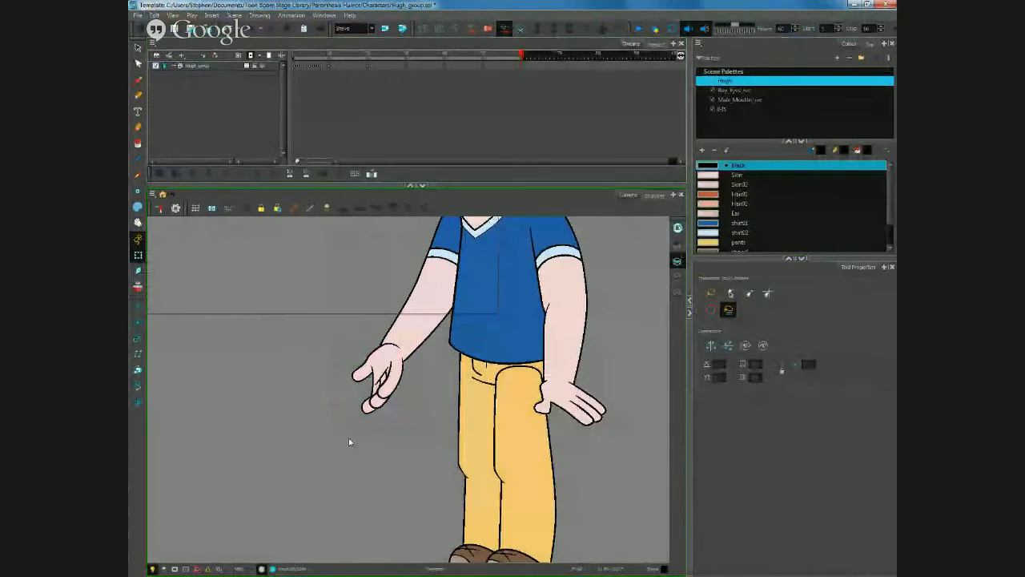
pyautogui.click(377, 377)
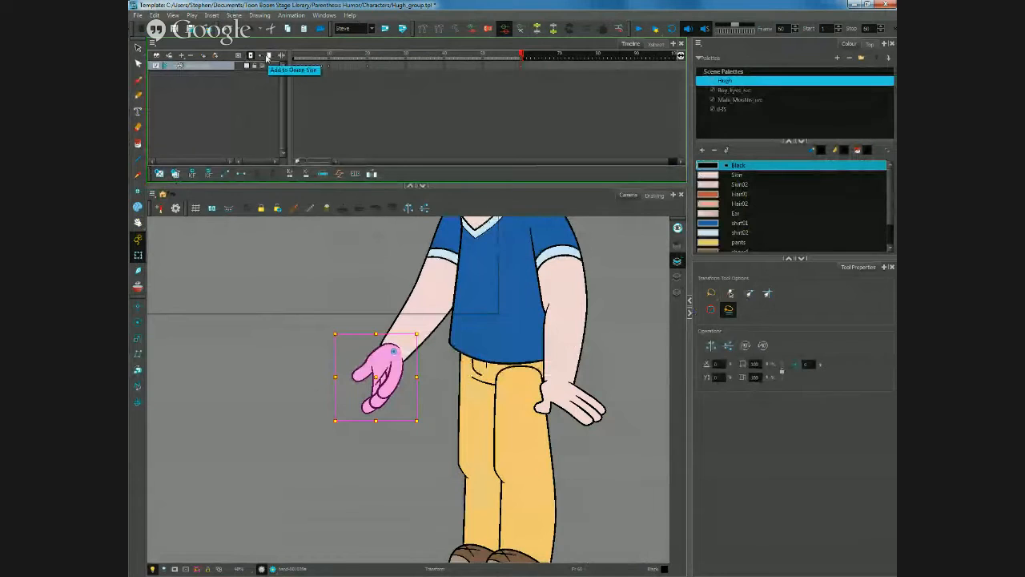
pyautogui.click(269, 57)
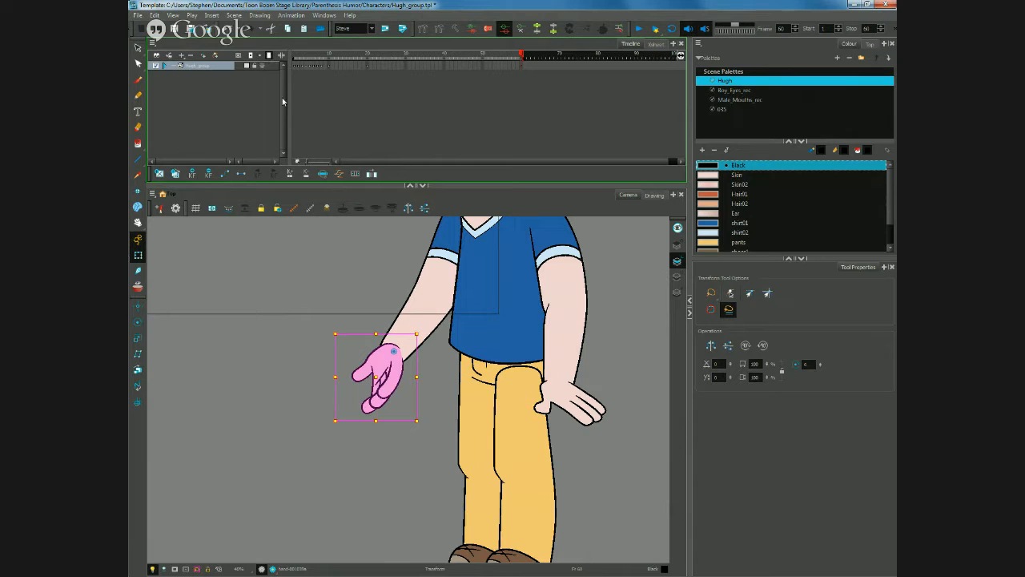
pyautogui.click(370, 442)
pyautogui.click(383, 386)
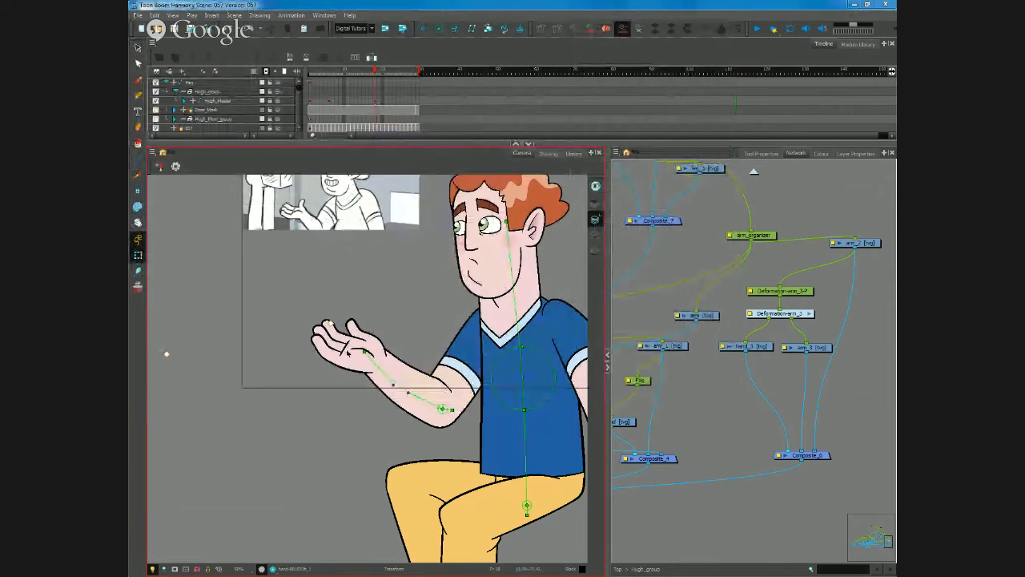
pyautogui.click(348, 351)
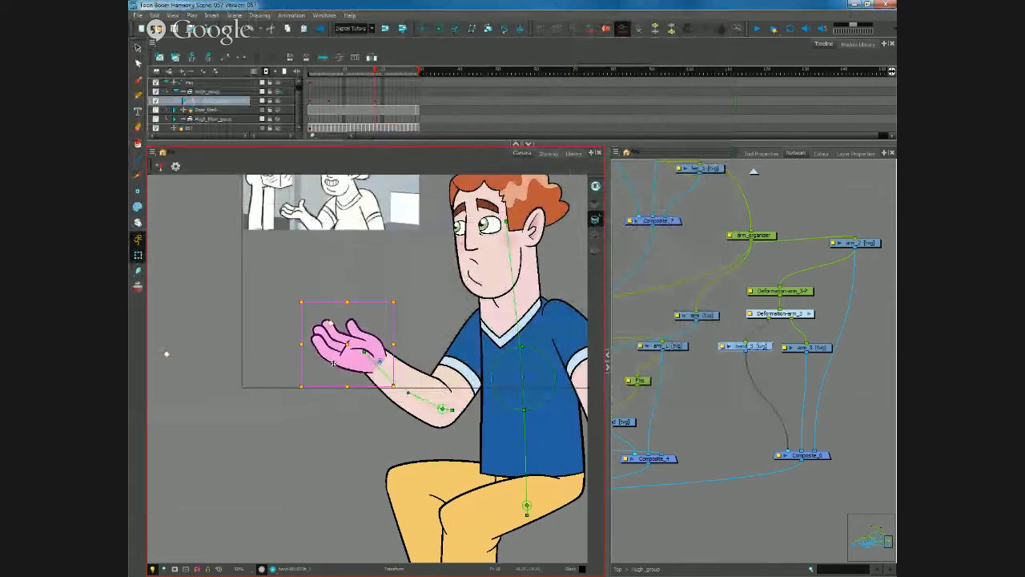
# Swap hand_3 at frame 18 to the next palm-up drawing and rotate it so the fingers extend nearly horizontally
pyautogui.moveTo(334, 358); pyautogui.dragTo(405, 496)
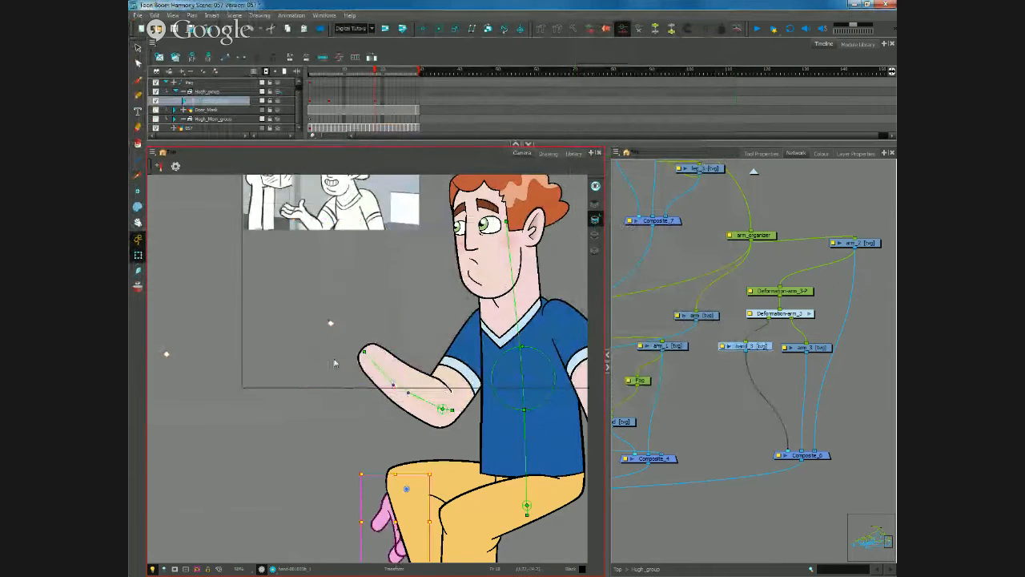
pyautogui.hotkey('ctrl', 'z')
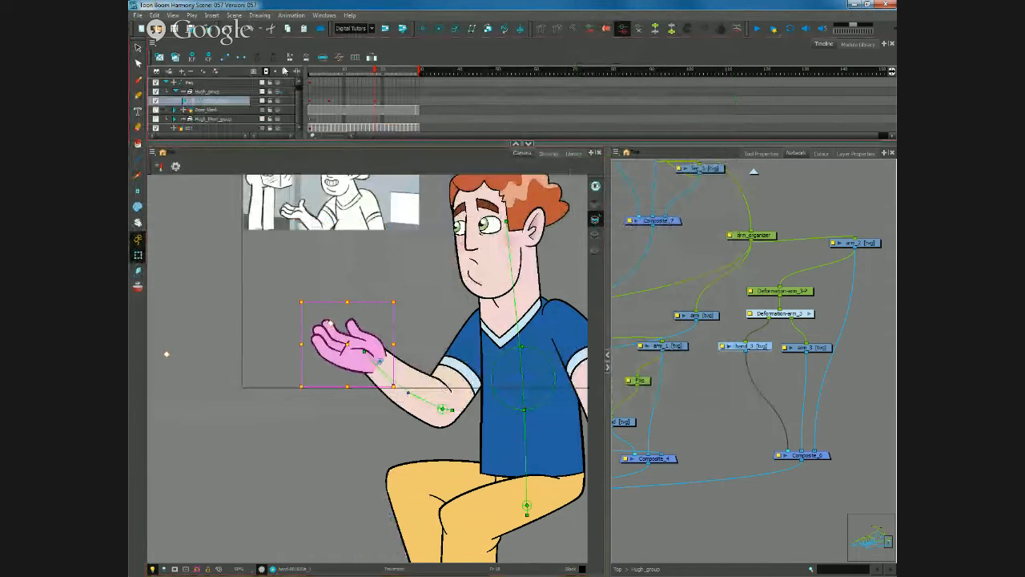
pyautogui.click(277, 397)
pyautogui.click(331, 351)
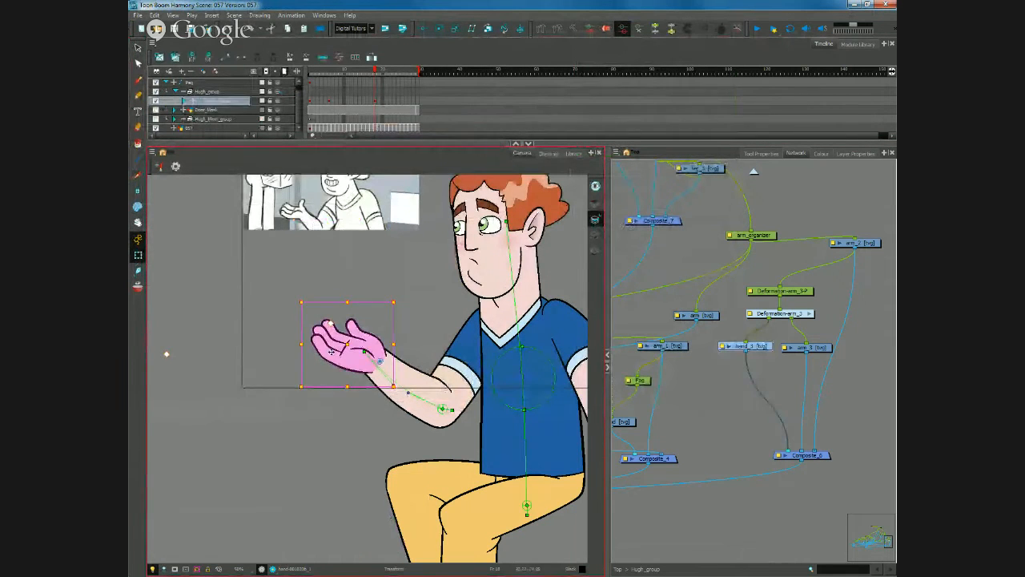
pyautogui.press(']')
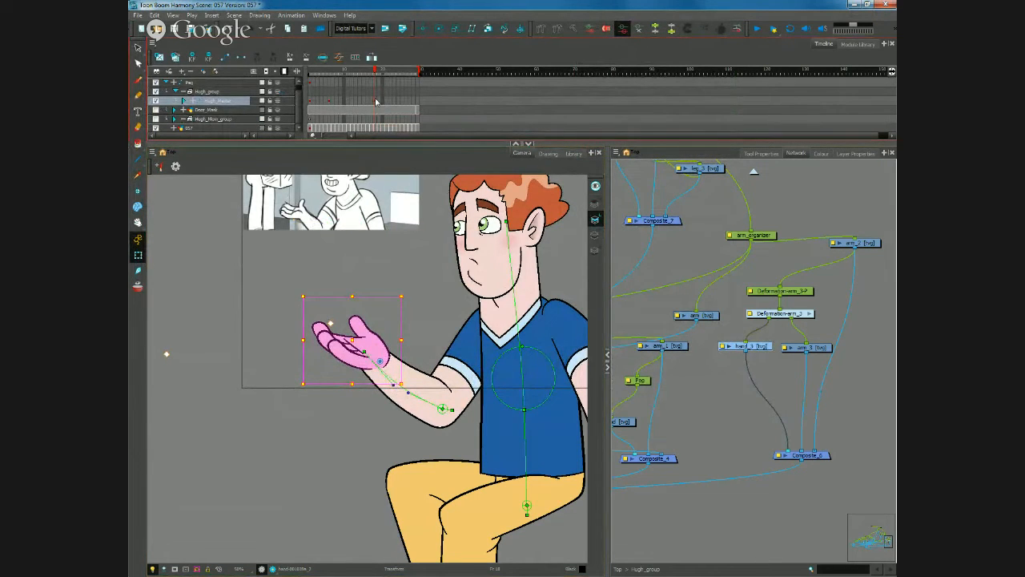
pyautogui.click(412, 313)
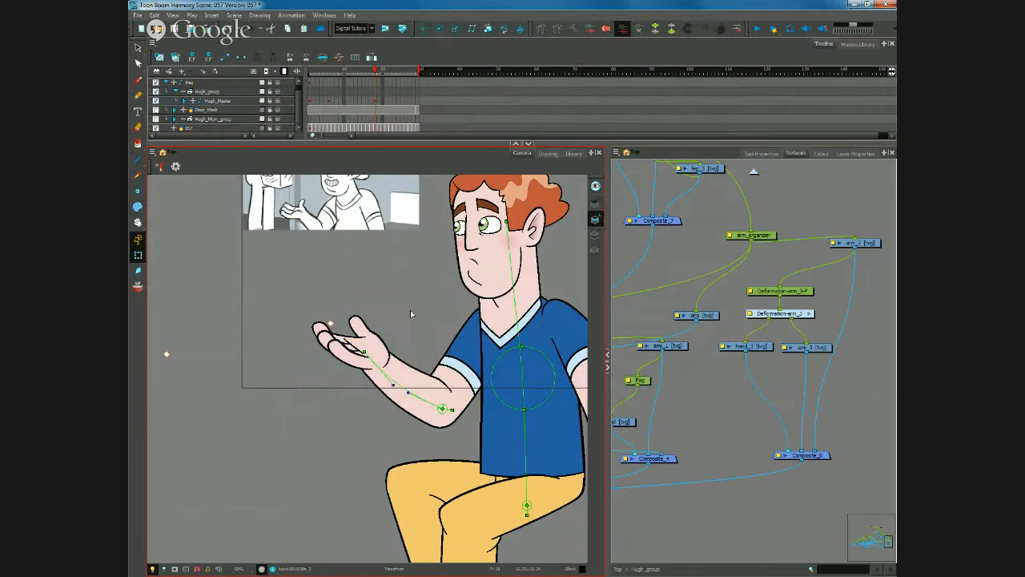
pyautogui.click(378, 349)
pyautogui.moveTo(406, 382); pyautogui.dragTo(343, 366)
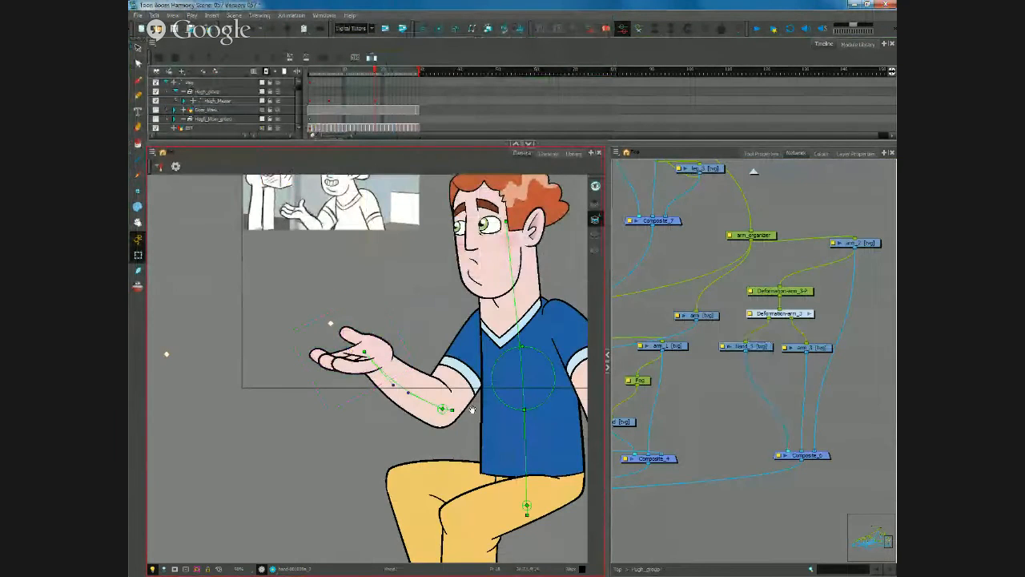
# Review the whole figure at frame 18, and step back to the facepalm pose at the preceding frames to compare
pyautogui.scroll(-5, 472, 410)
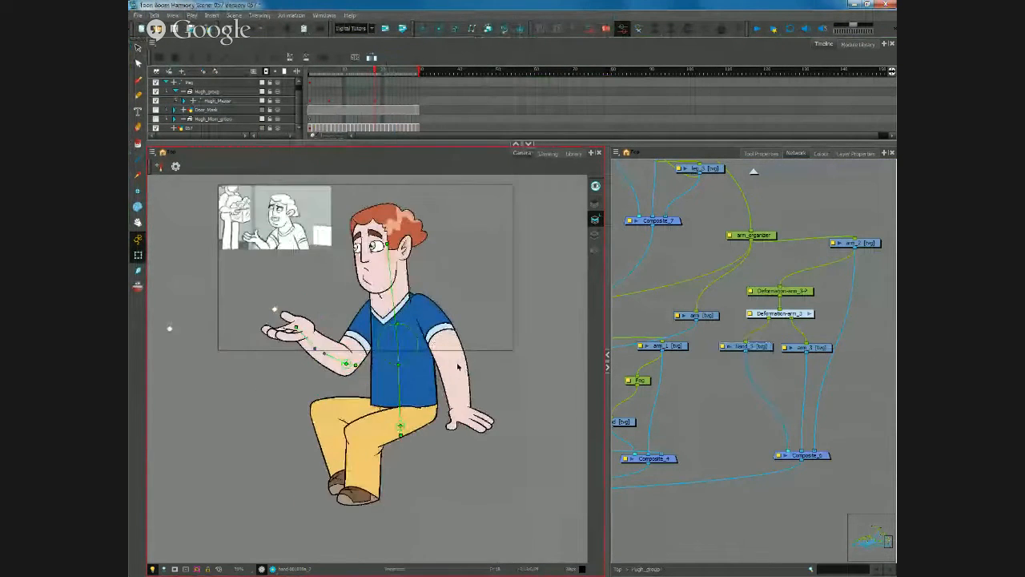
pyautogui.scroll(4, 458, 366)
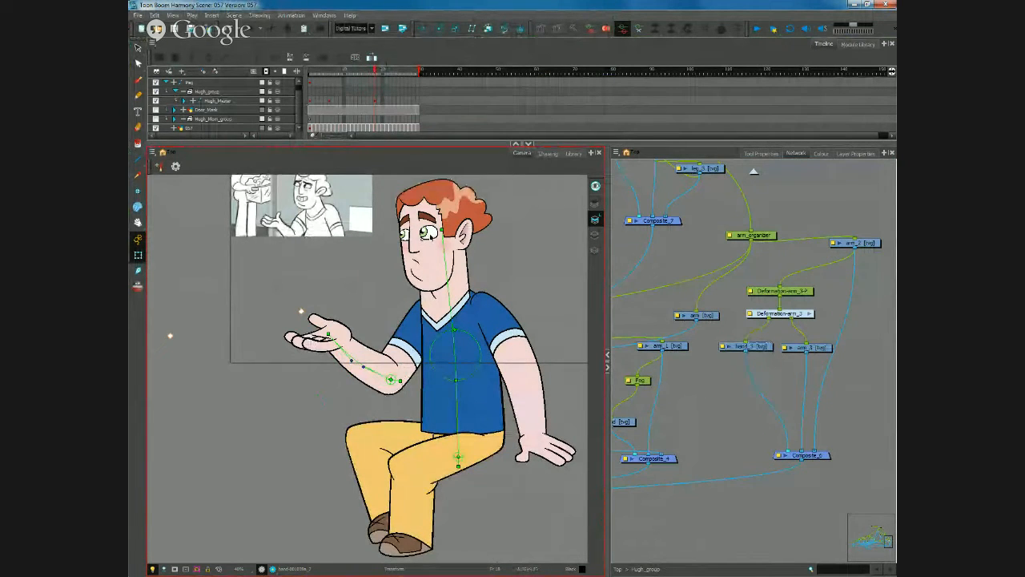
pyautogui.press('2')
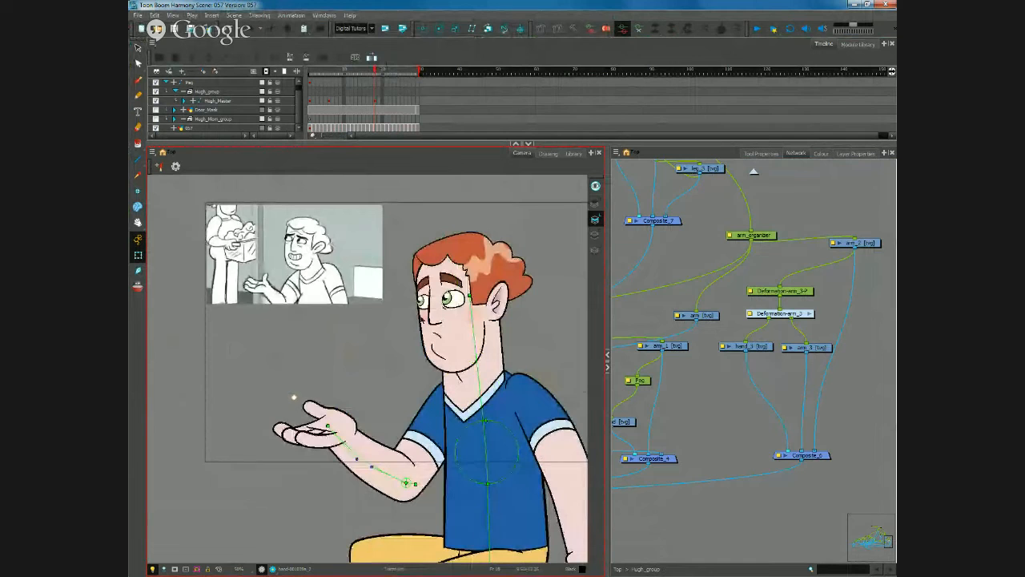
pyautogui.press(',')
pyautogui.press(',')
pyautogui.press(',')
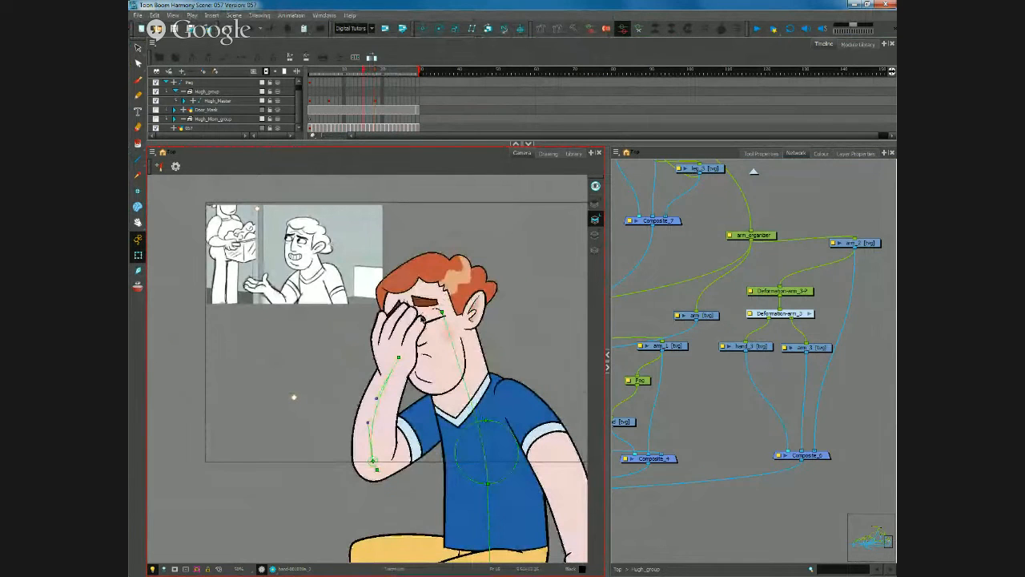
pyautogui.press(',')
# Copy the face features of the facepalm pose, with closed eyes and worried brows, onto the head at frame 18
pyautogui.click(423, 303)
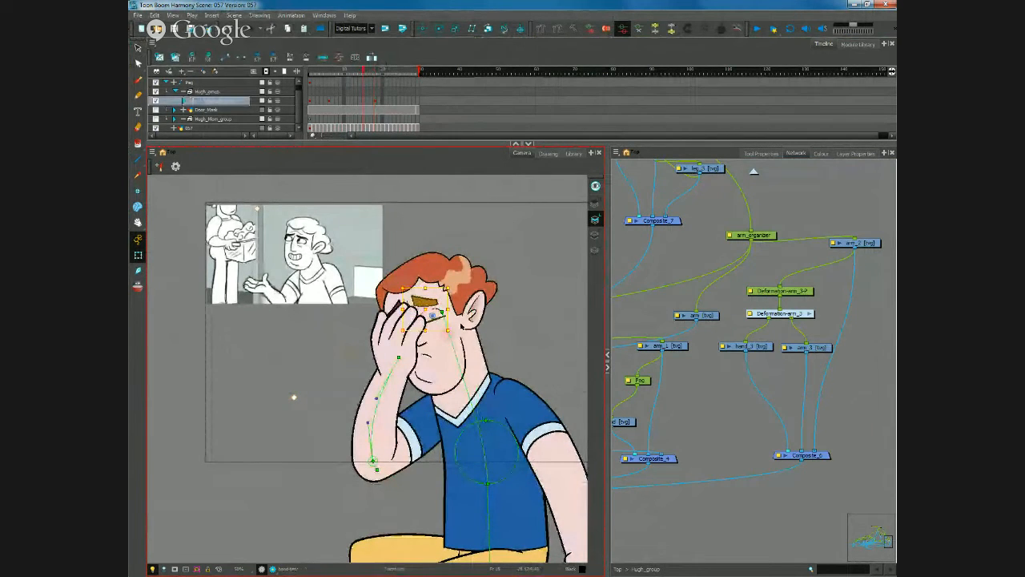
pyautogui.press('b')
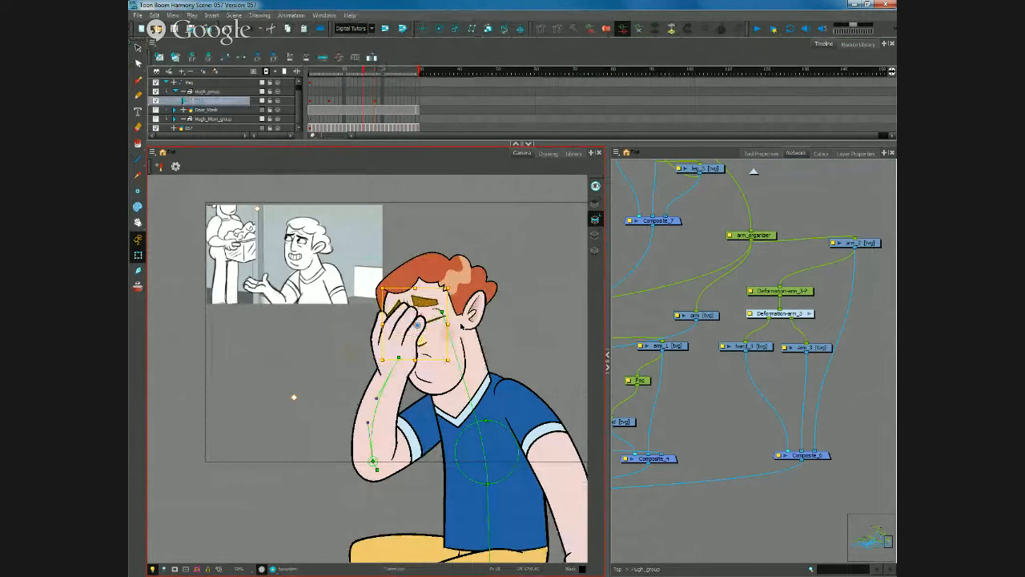
pyautogui.press('.')
pyautogui.press('.')
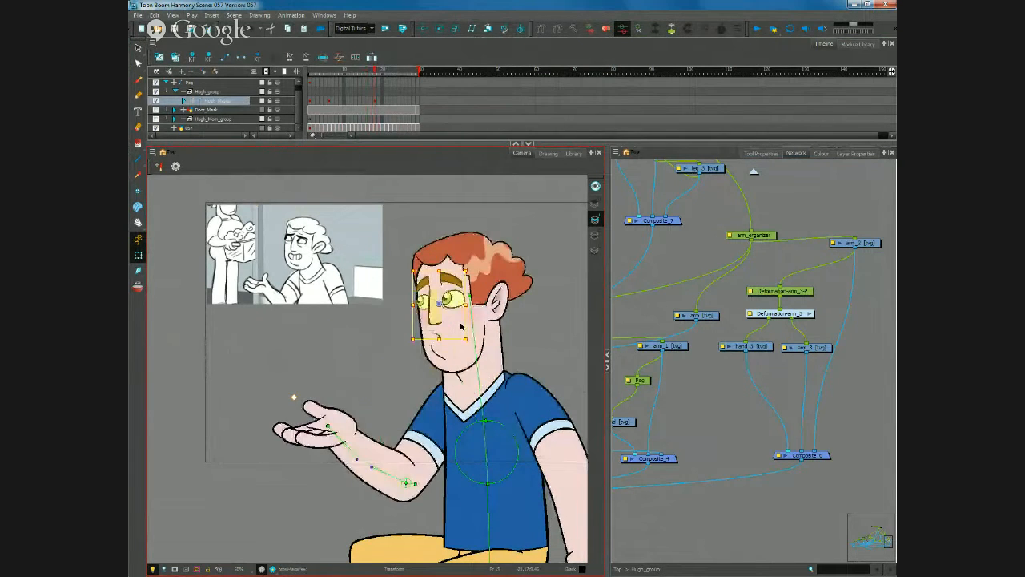
pyautogui.press(',')
pyautogui.press('.')
pyautogui.press(',')
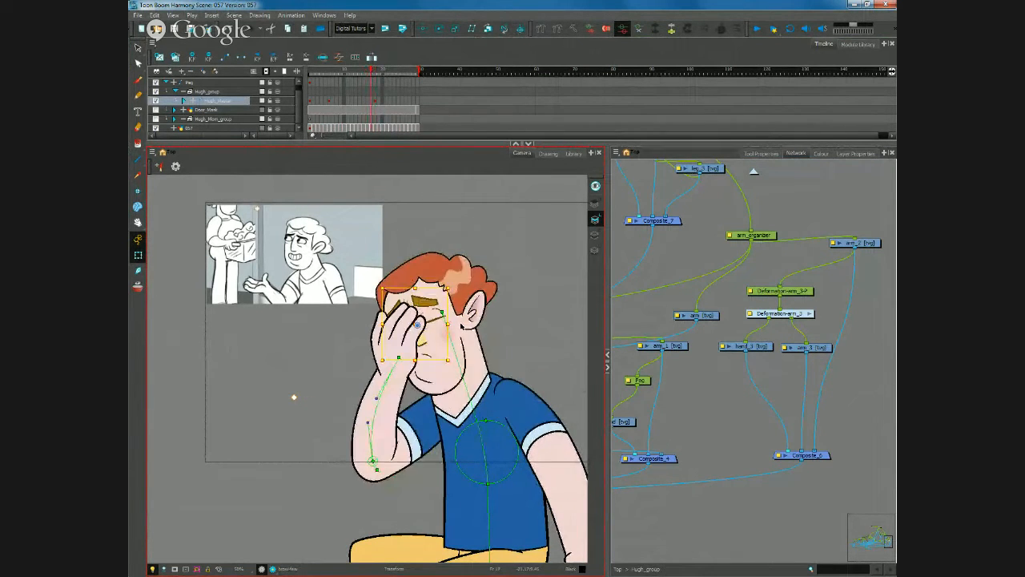
pyautogui.press('.')
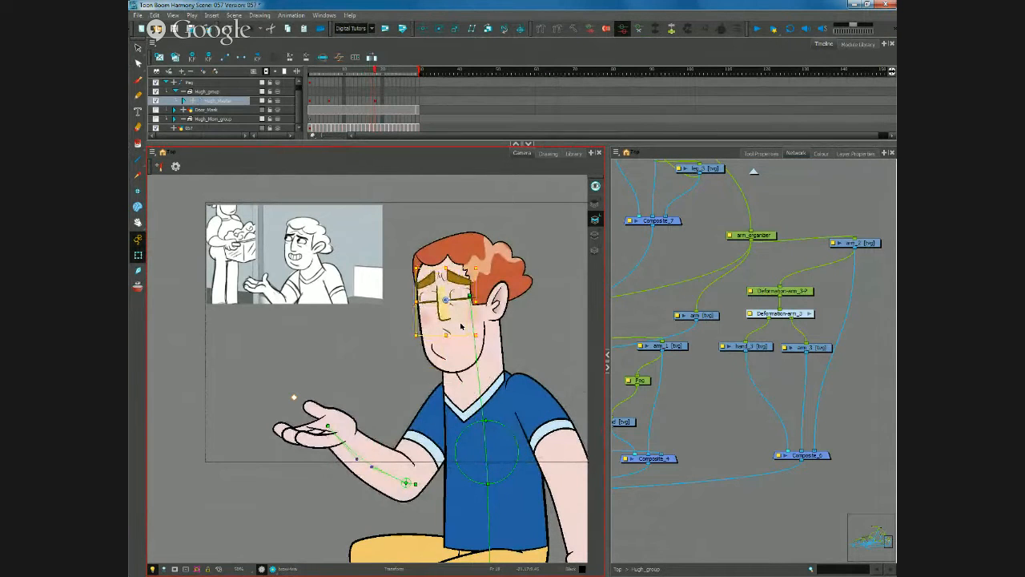
# Match the side hair and ear at frame 18 to the preceding facepalm pose, flipping between the two frames to compare
pyautogui.press(',')
pyautogui.press('.')
pyautogui.press(',')
pyautogui.press('.')
pyautogui.click(489, 277)
pyautogui.click(497, 303)
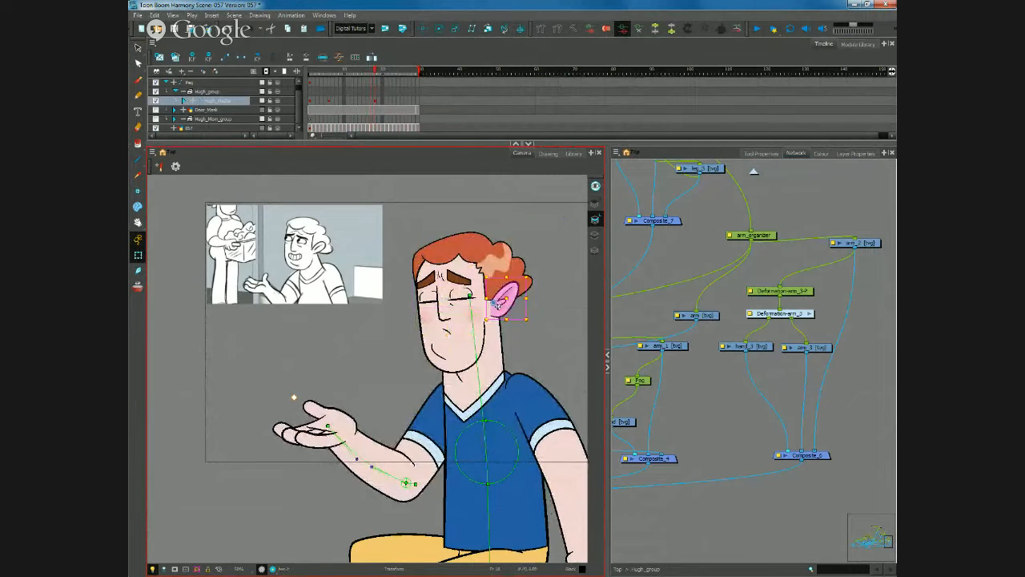
pyautogui.click(535, 350)
pyautogui.press(',')
pyautogui.press('.')
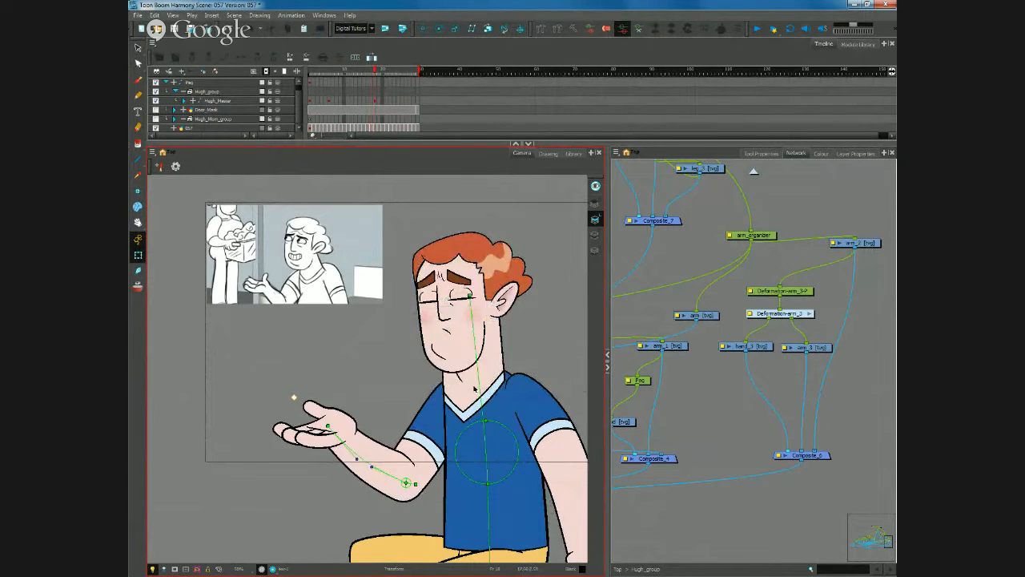
# Swap both closed eyes at frame 18 to the open worried-eye drawings
pyautogui.scroll(4, 463, 395)
pyautogui.scroll(1, 453, 393)
pyautogui.click(407, 350)
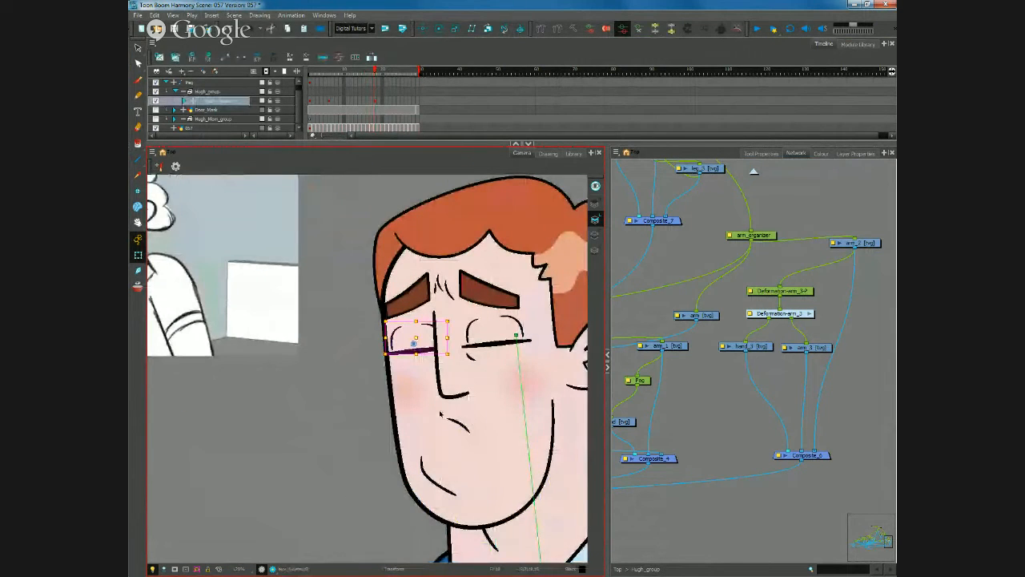
pyautogui.press(']')
pyautogui.press(']')
pyautogui.press(']')
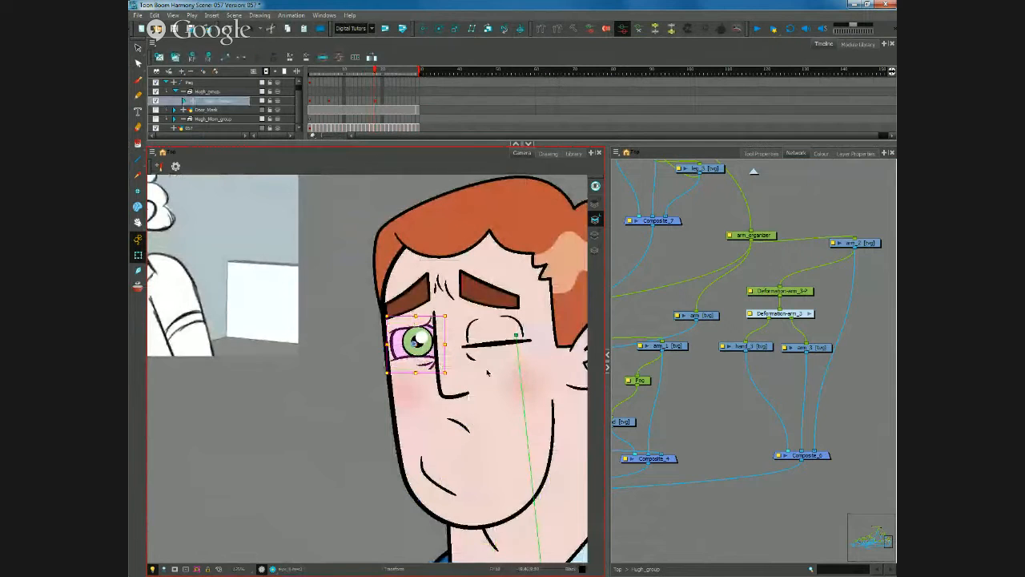
pyautogui.click(491, 356)
pyautogui.press(']')
pyautogui.press(']')
pyautogui.press(']')
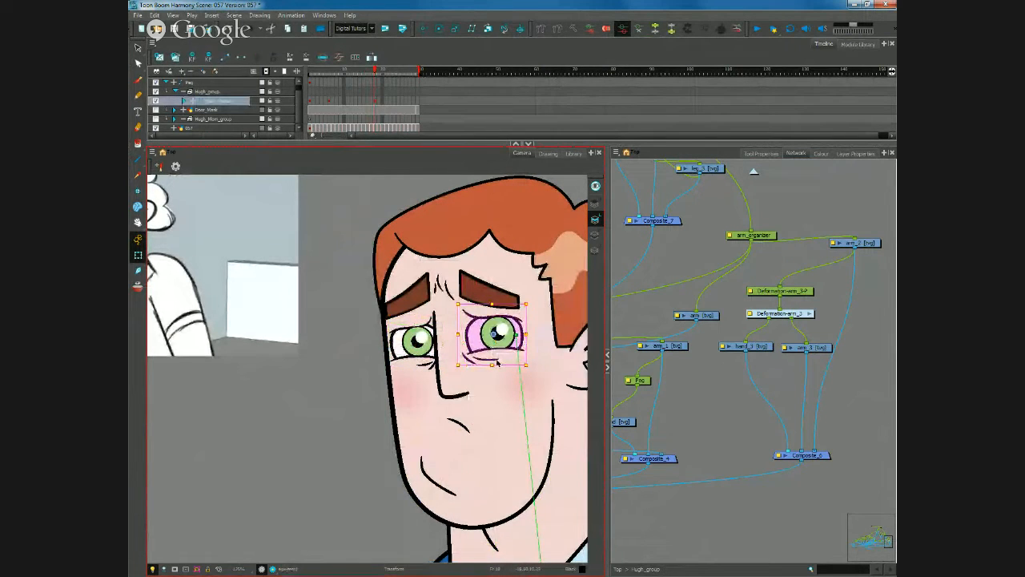
# Shift both pupils at frame 18 to the corners of the eyes on the raised hand's side, and deselect them
pyautogui.click(416, 340)
pyautogui.press(']')
pyautogui.press(']')
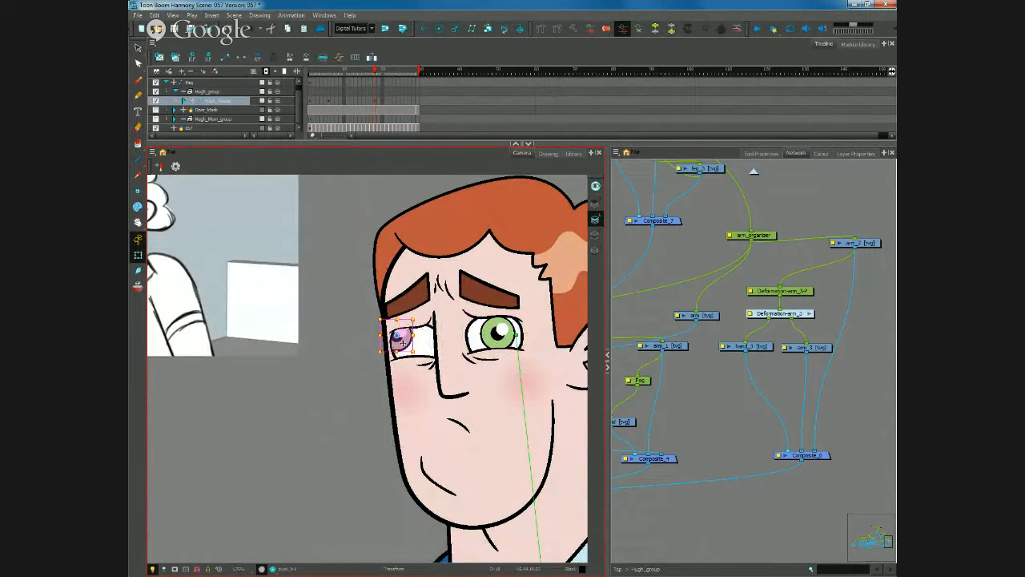
pyautogui.click(474, 341)
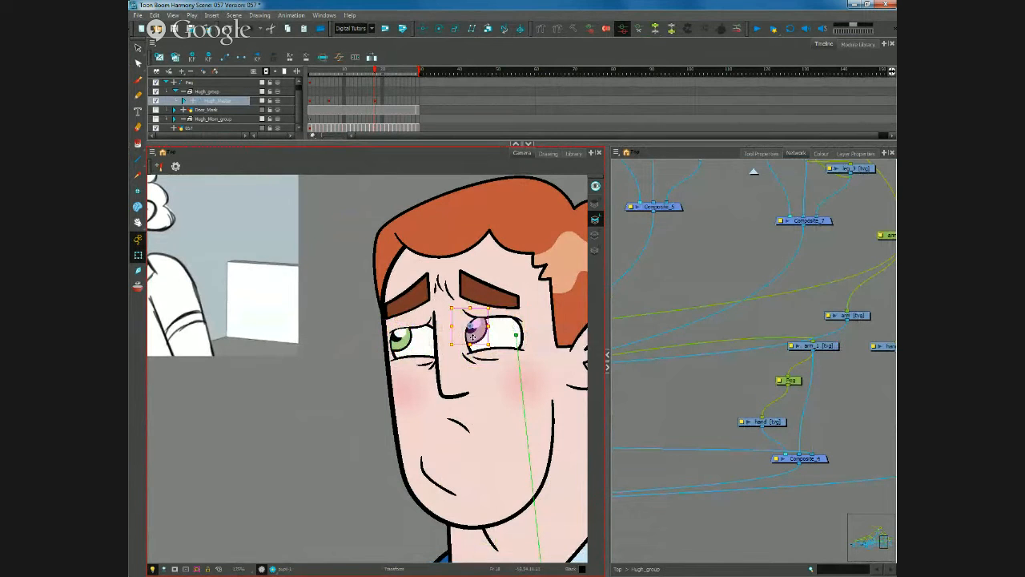
pyautogui.click(322, 450)
pyautogui.scroll(-4, 432, 457)
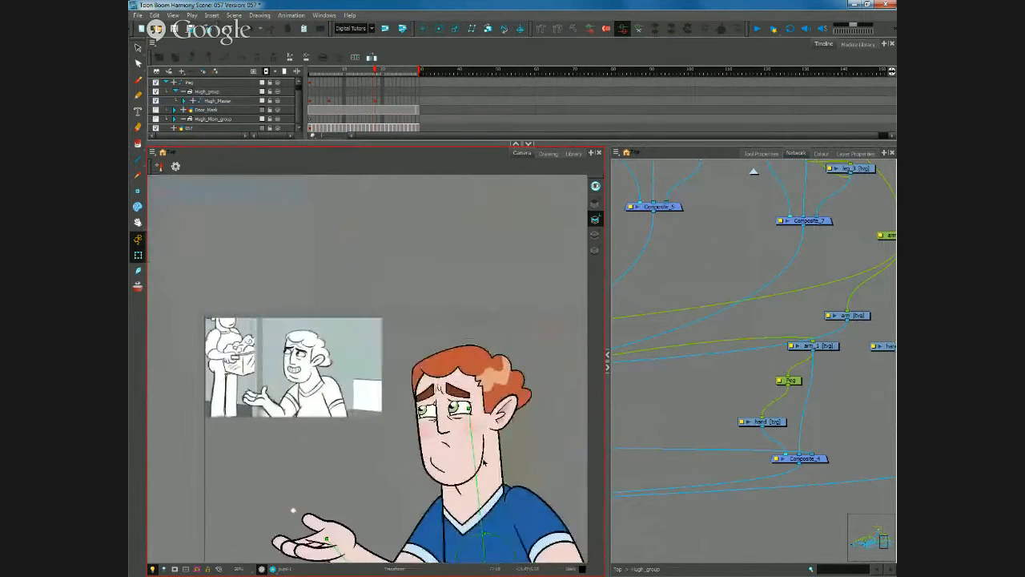
# Flip repeatedly between frames 17 and 18 to check the change from the facepalm to the raised-palm pose
pyautogui.moveTo(464, 477); pyautogui.dragTo(497, 341)
pyautogui.press(',')
pyautogui.press('.')
pyautogui.press(',')
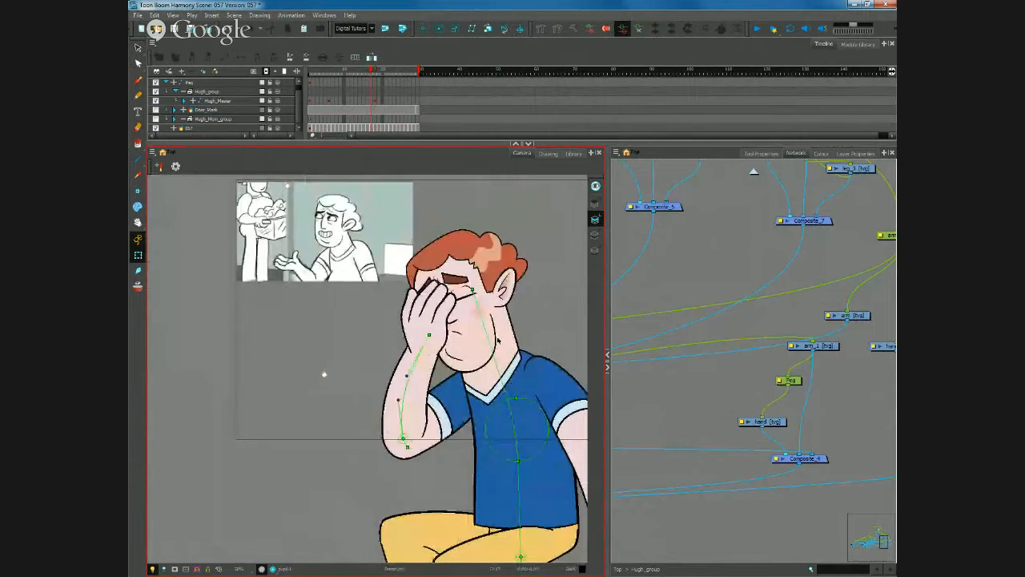
pyautogui.press('.')
pyautogui.press(',')
pyautogui.press('.')
pyautogui.press(',')
pyautogui.press('.')
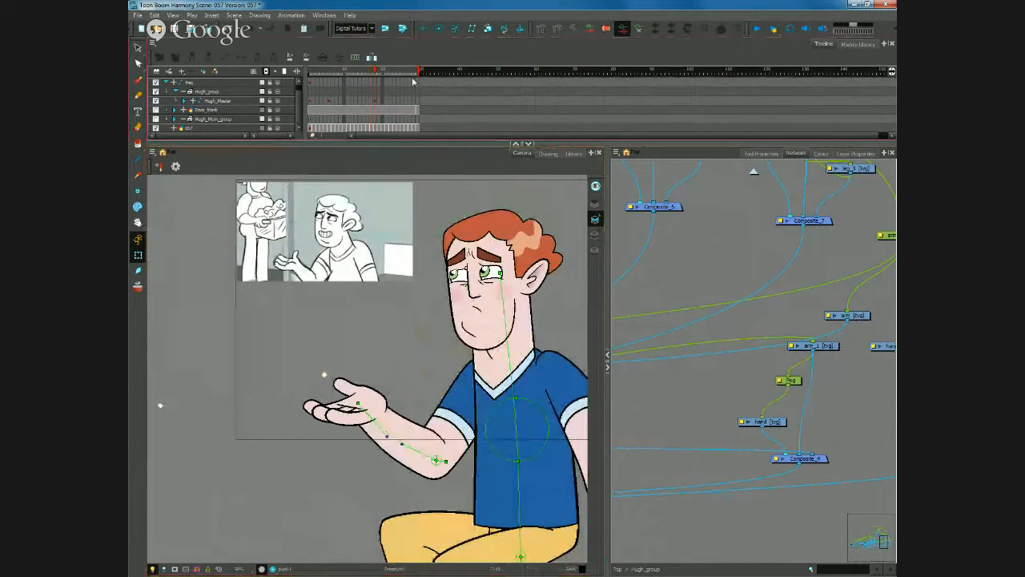
# Select the storyboard drawing 057 in the camera view and lock its layer
pyautogui.click(324, 233)
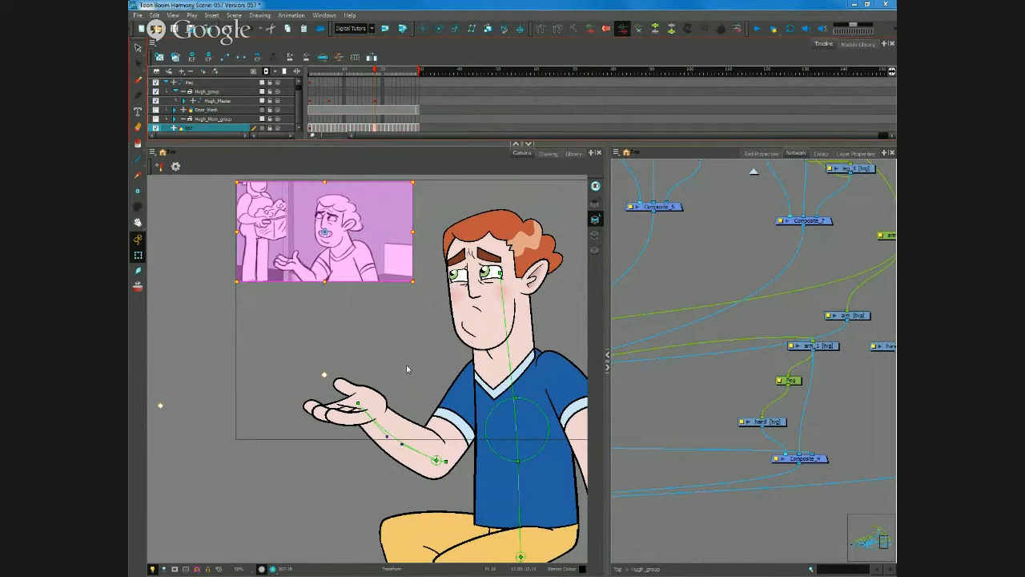
pyautogui.click(439, 366)
pyautogui.click(388, 267)
pyautogui.hotkey('alt', 'l')
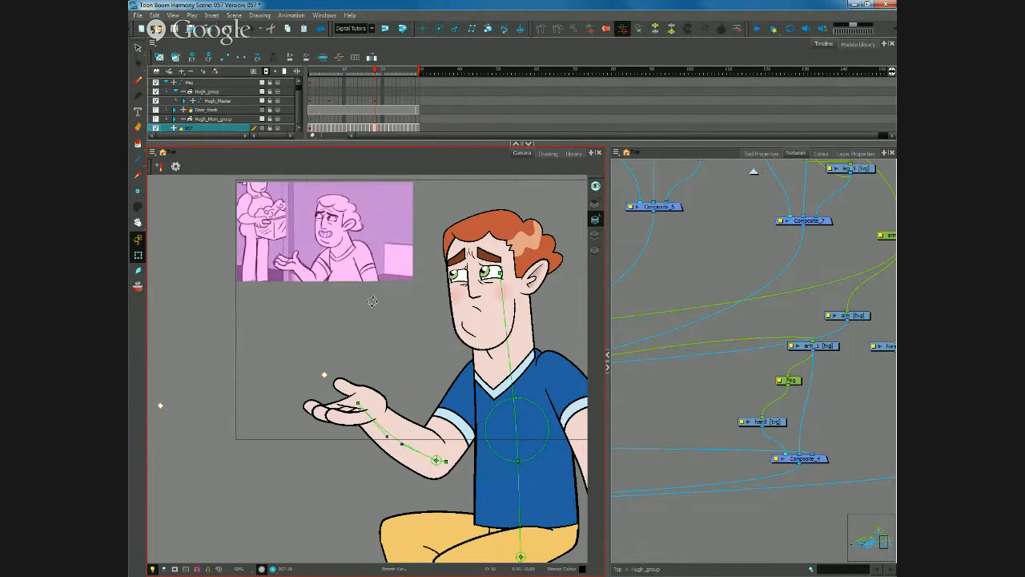
pyautogui.click(374, 305)
# Scrub the timeline past frame 18 with the full figure in view, and enable sound and sound scrubbing
pyautogui.moveTo(435, 494); pyautogui.dragTo(385, 428)
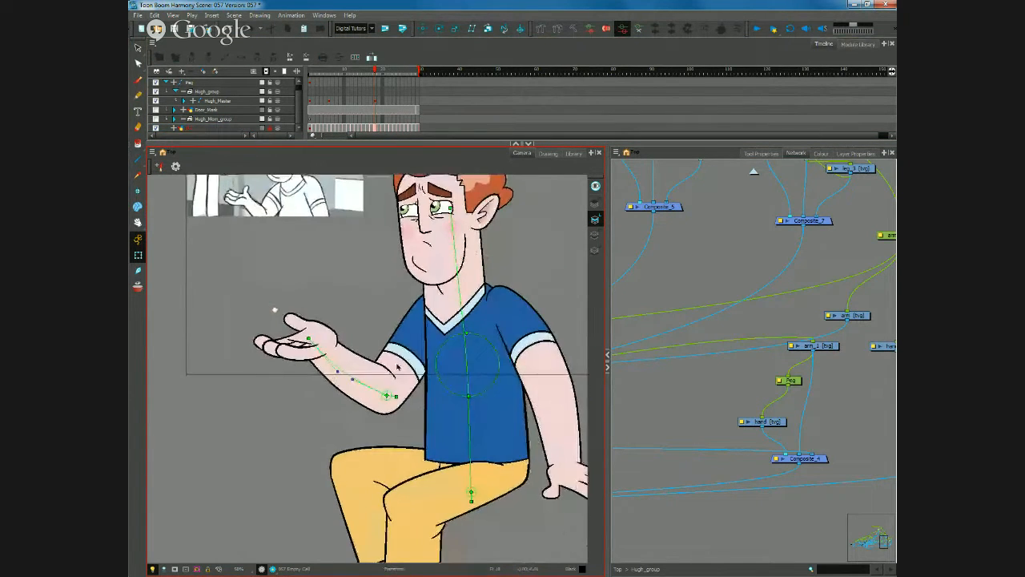
pyautogui.scroll(-2, 385, 429)
pyautogui.press(',')
pyautogui.press('.')
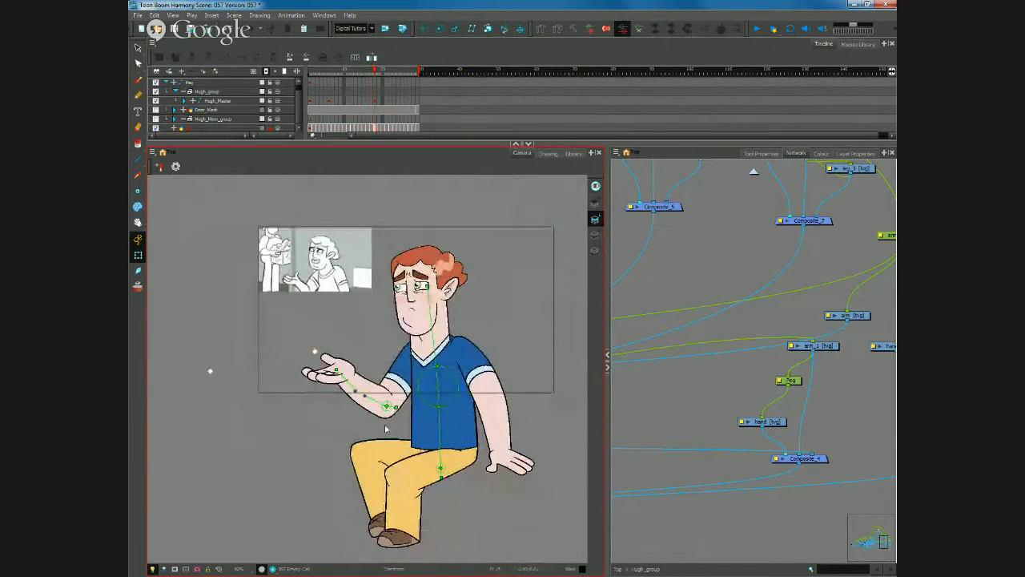
pyautogui.moveTo(361, 73); pyautogui.dragTo(394, 82)
pyautogui.click(790, 30)
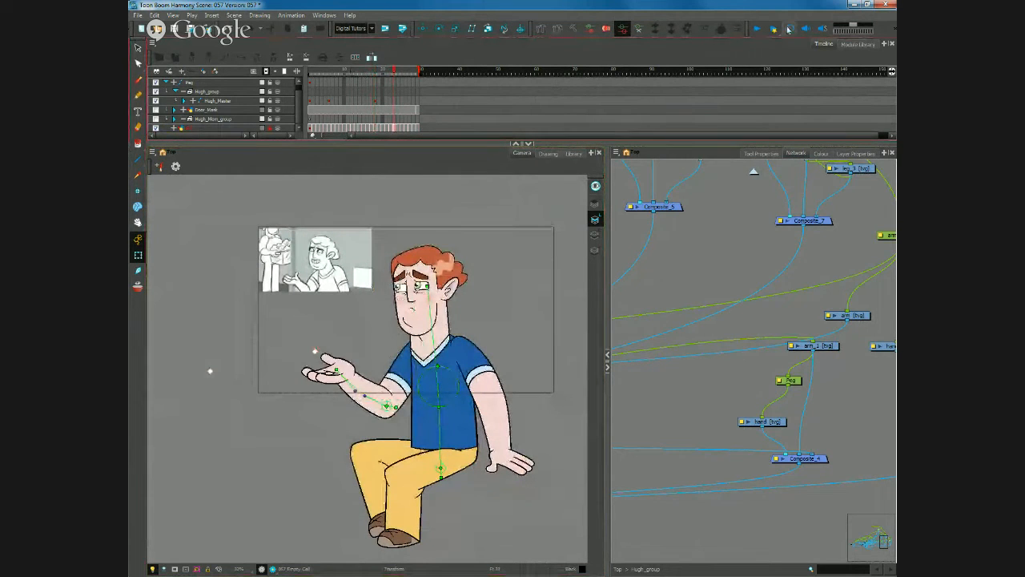
pyautogui.click(814, 31)
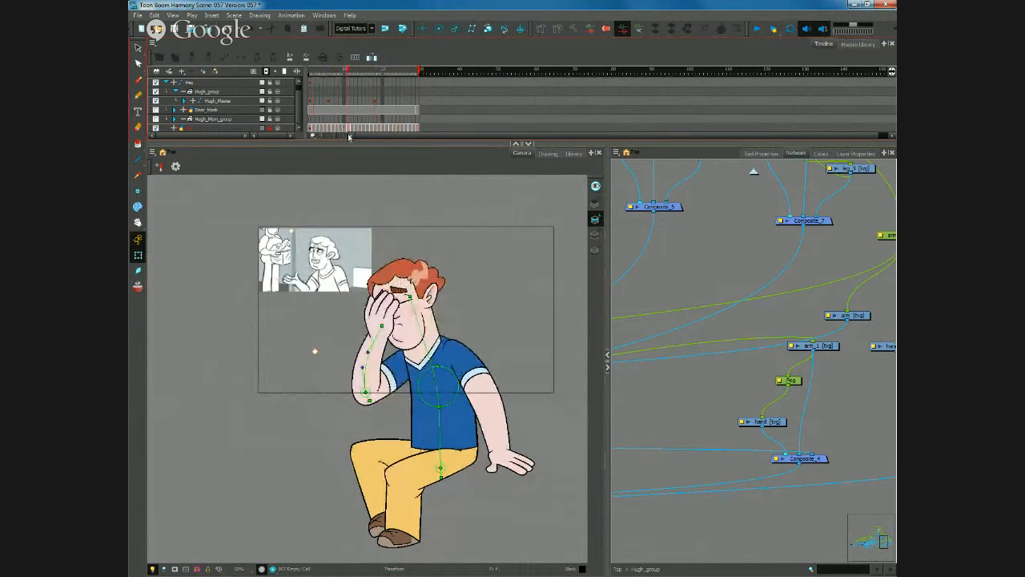
# Swap the mouth at frame 18 for a wide, slightly open grin to match the storyboard, and deselect it
pyautogui.scroll(1, 388, 220)
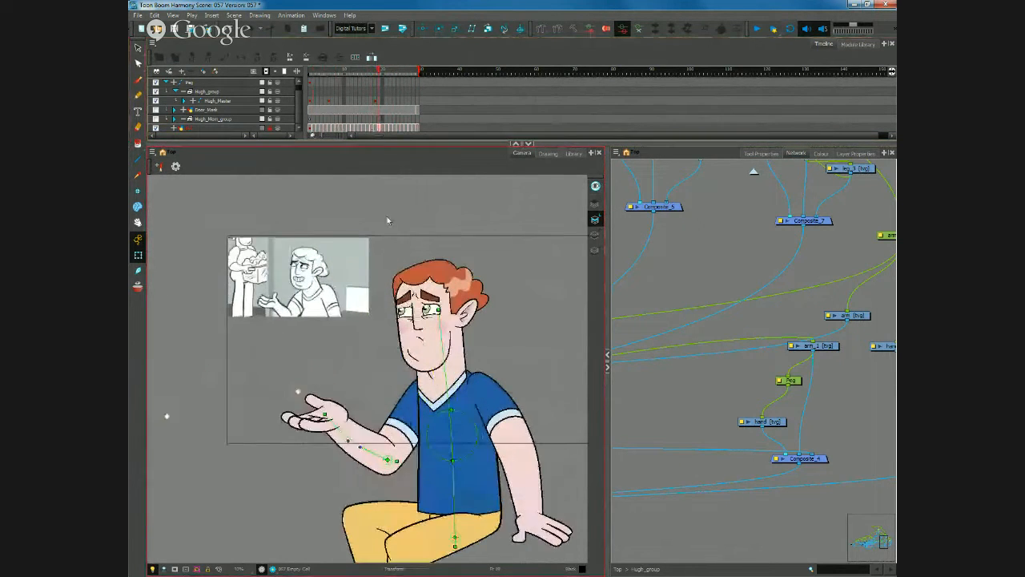
pyautogui.scroll(2, 387, 220)
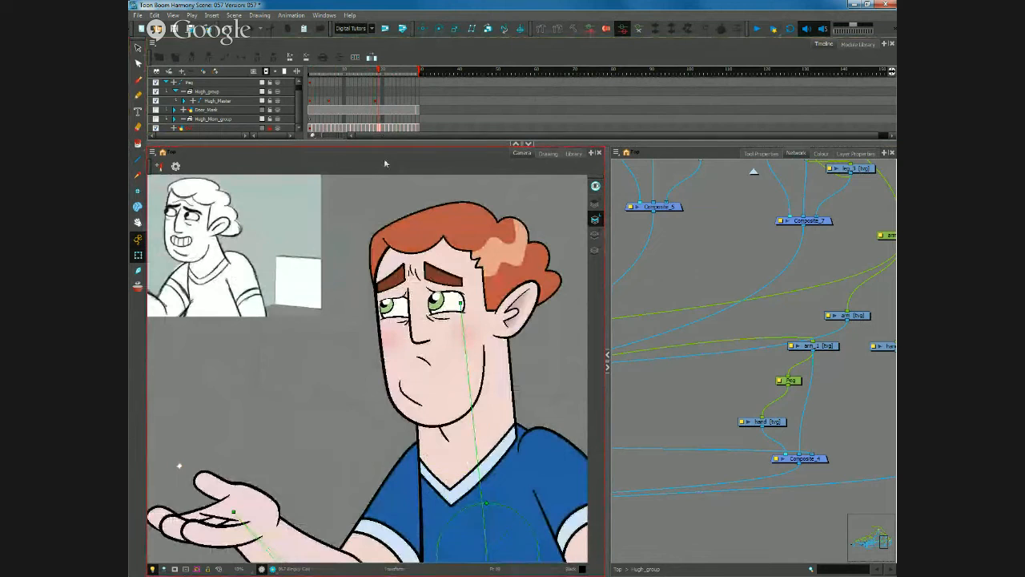
pyautogui.click(374, 102)
pyautogui.click(423, 358)
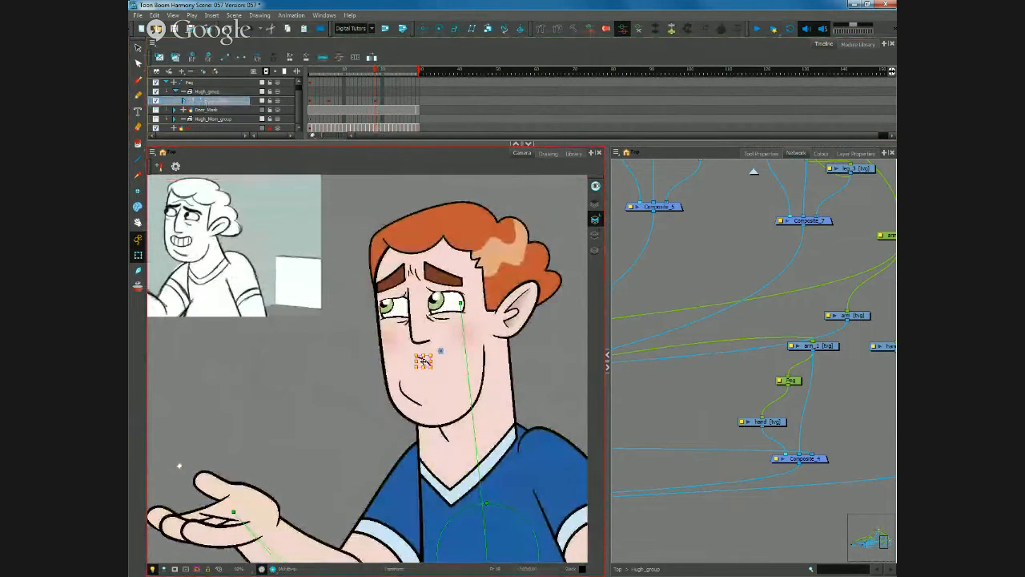
pyautogui.press(']')
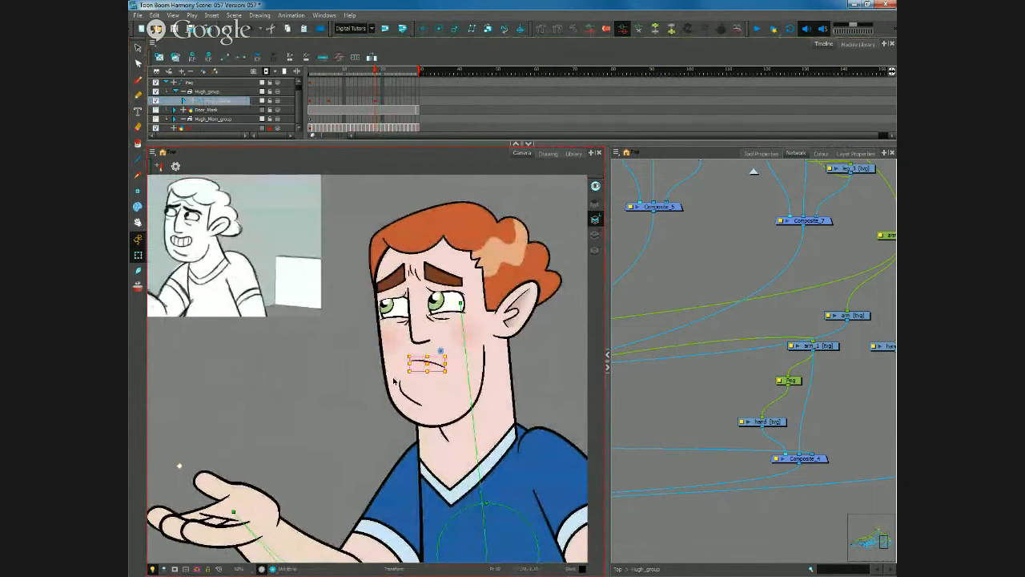
pyautogui.press(']')
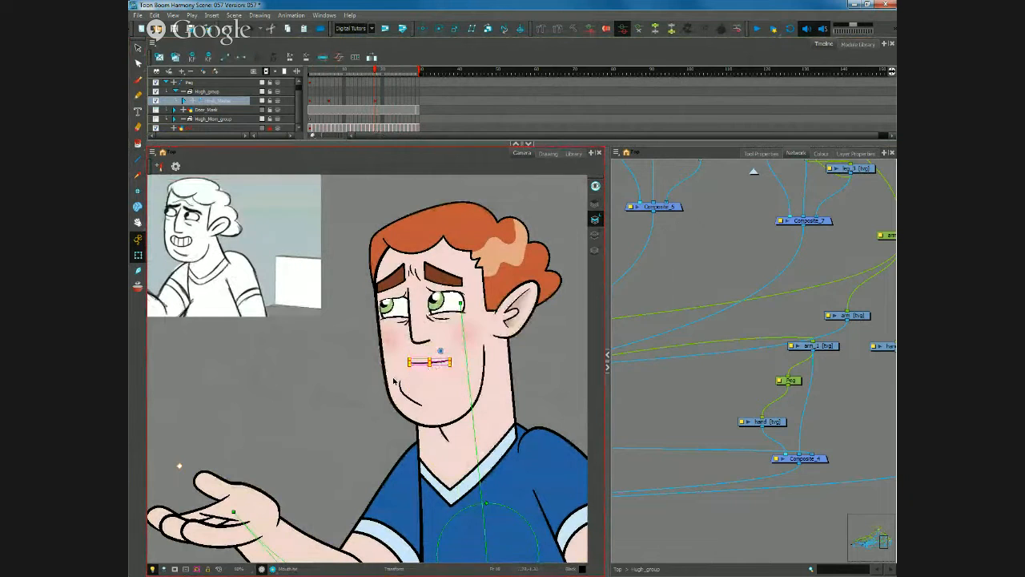
pyautogui.click(345, 430)
pyautogui.scroll(-2, 356, 438)
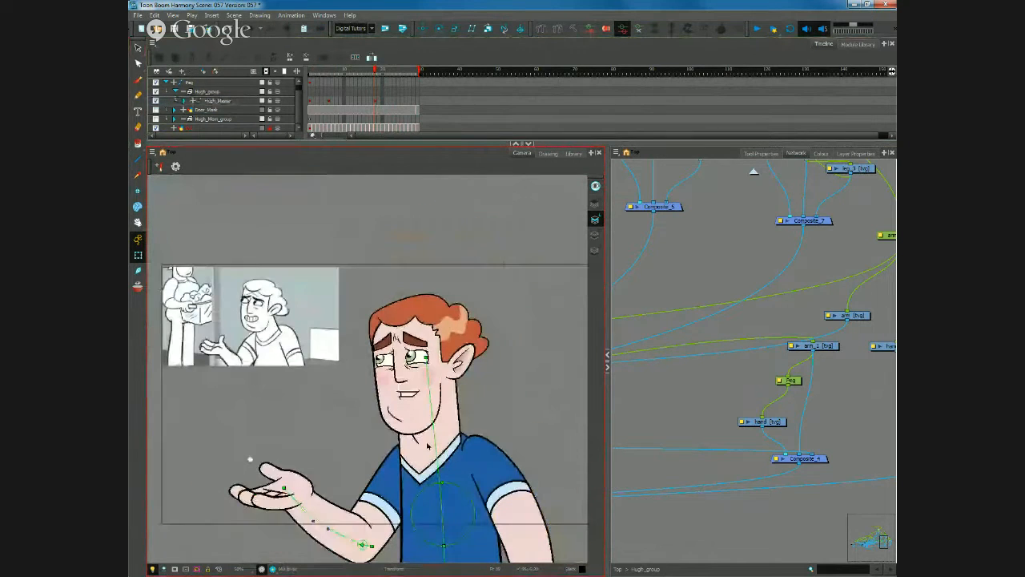
# Select the whole head at frame 18, tilt it slightly back away from the raised hand, deselect it, and save the scene
pyautogui.moveTo(428, 446); pyautogui.dragTo(475, 400)
pyautogui.click(478, 358)
pyautogui.click(473, 344)
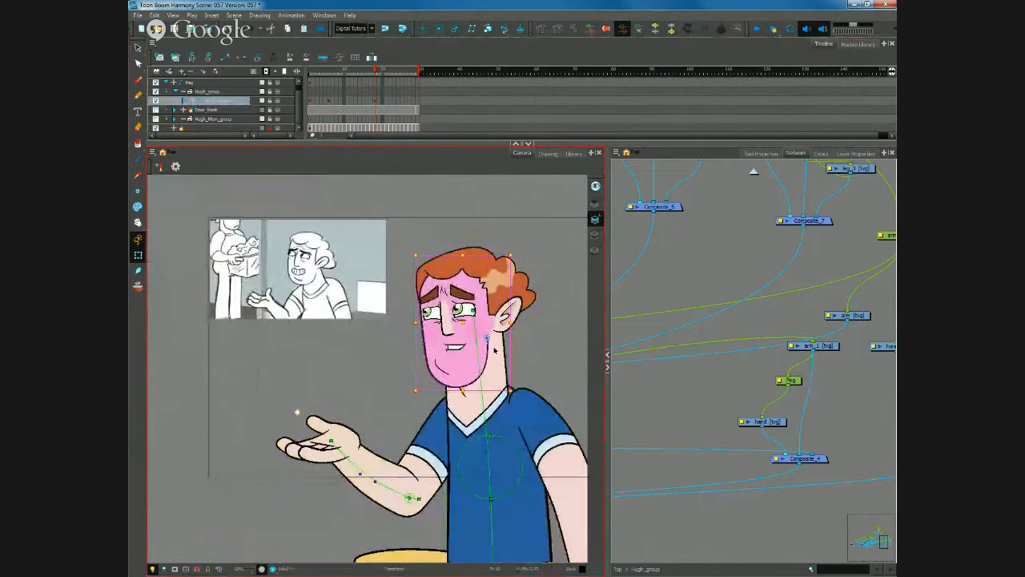
pyautogui.press('b')
pyautogui.moveTo(573, 238)
pyautogui.mouseDown()
pyautogui.moveTo(590, 256)
pyautogui.moveTo(584, 249)
pyautogui.mouseUp()
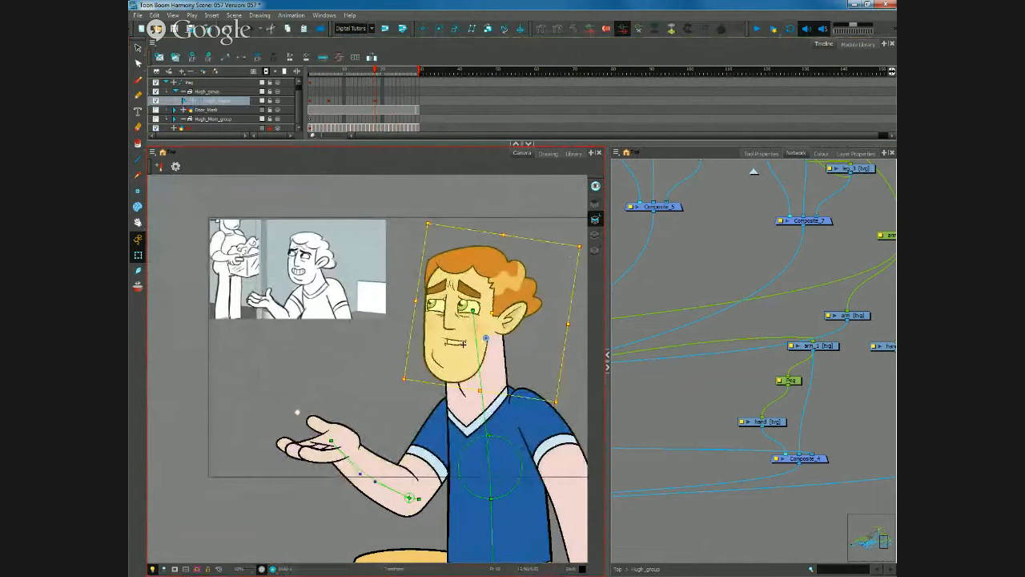
pyautogui.moveTo(469, 356); pyautogui.dragTo(494, 353)
pyautogui.click(532, 384)
pyautogui.hotkey('ctrl', 's')
pyautogui.moveTo(513, 415); pyautogui.dragTo(476, 407)
pyautogui.scroll(-2, 478, 426)
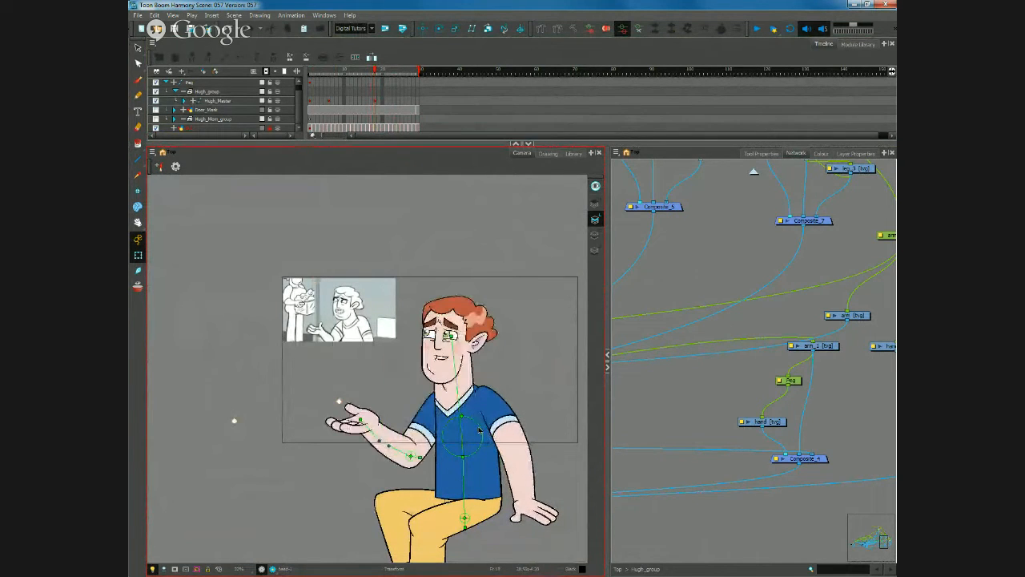
# Compare the Hugh_Master key poses at frames 1, 6 and 18 by jumping repeatedly between their keyframes
pyautogui.click(373, 104)
pyautogui.click(329, 102)
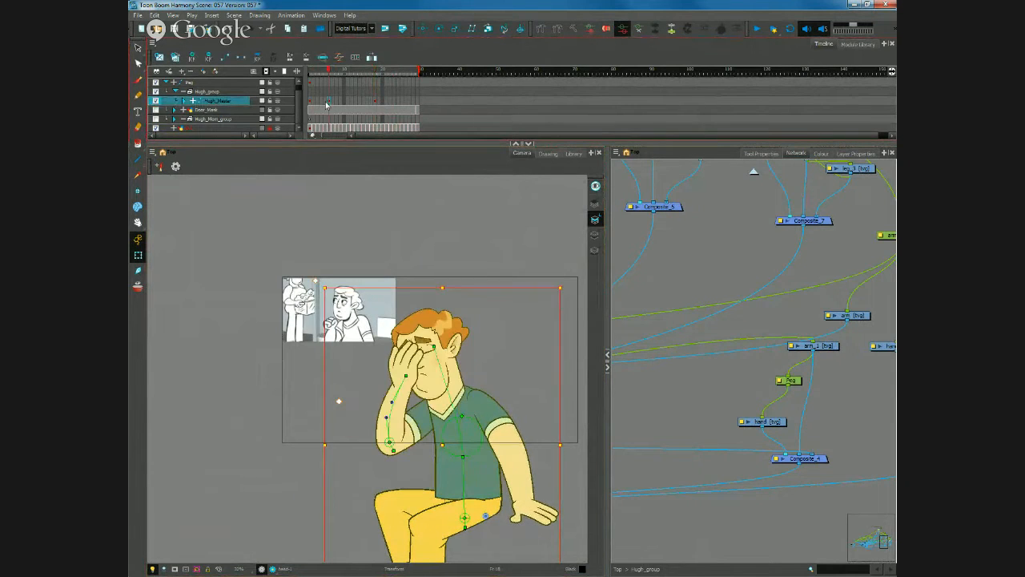
pyautogui.click(310, 102)
pyautogui.click(325, 104)
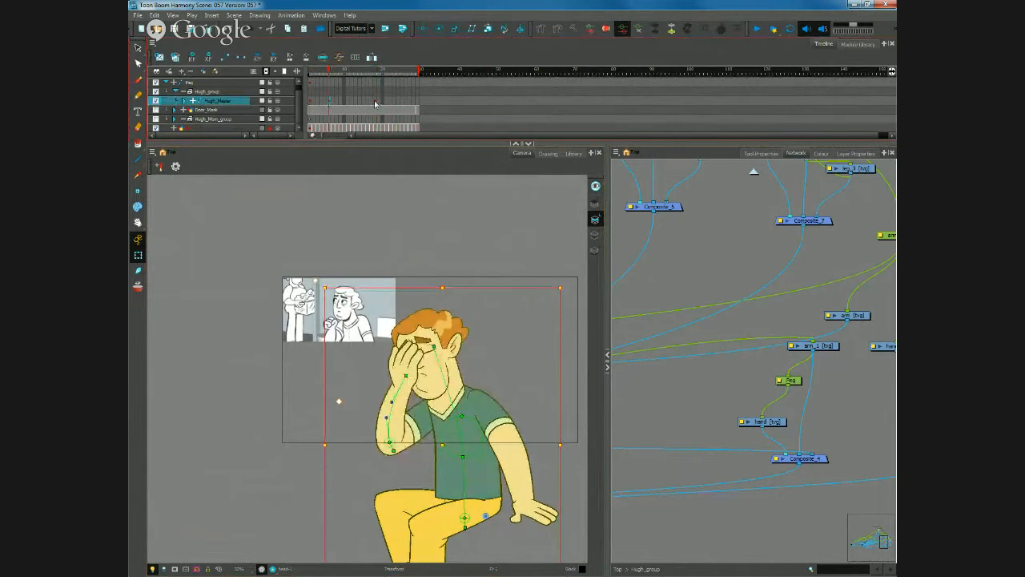
pyautogui.click(374, 103)
pyautogui.click(492, 370)
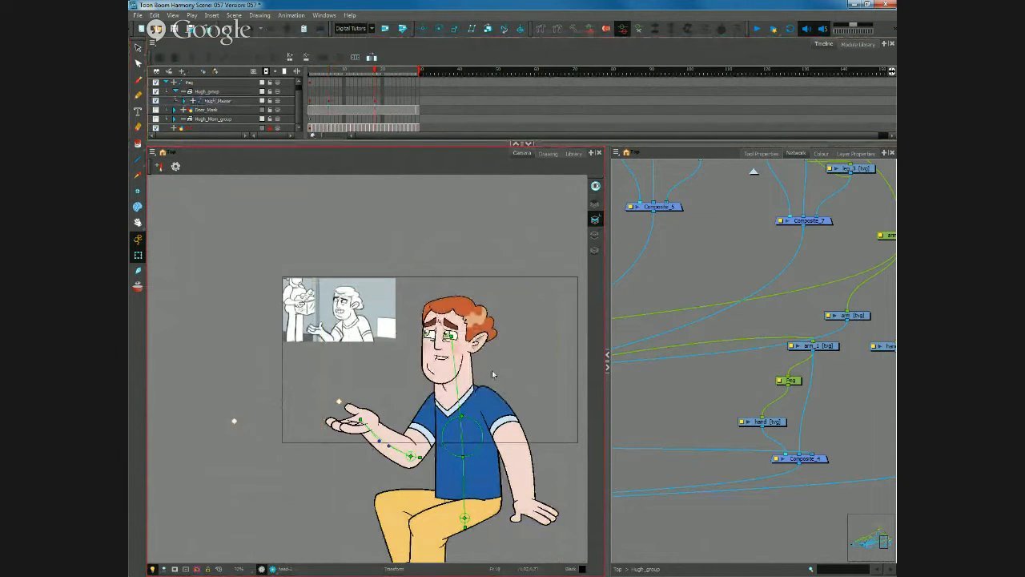
pyautogui.click(374, 103)
pyautogui.click(329, 102)
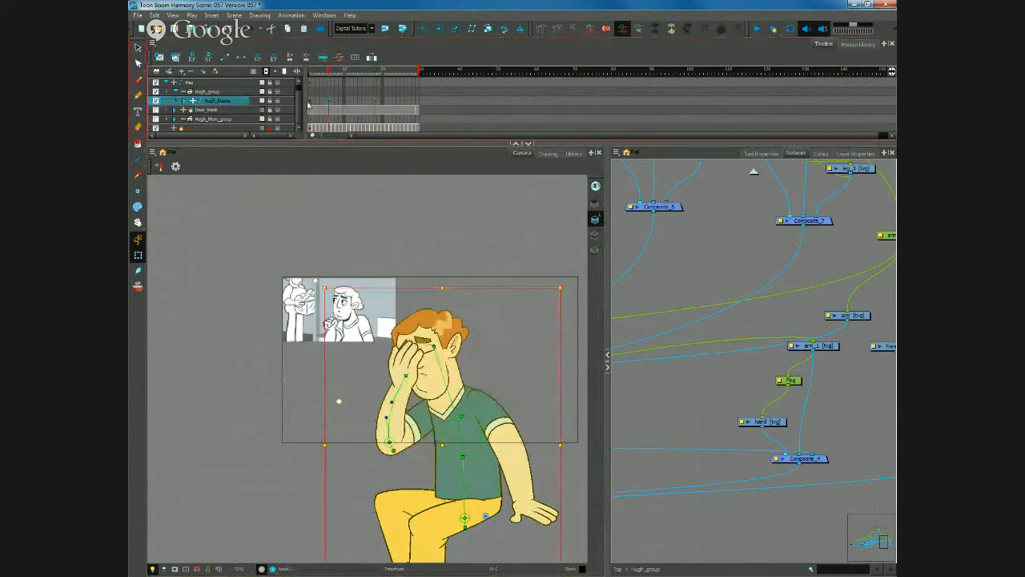
pyautogui.click(311, 102)
pyautogui.moveTo(303, 114); pyautogui.dragTo(314, 114)
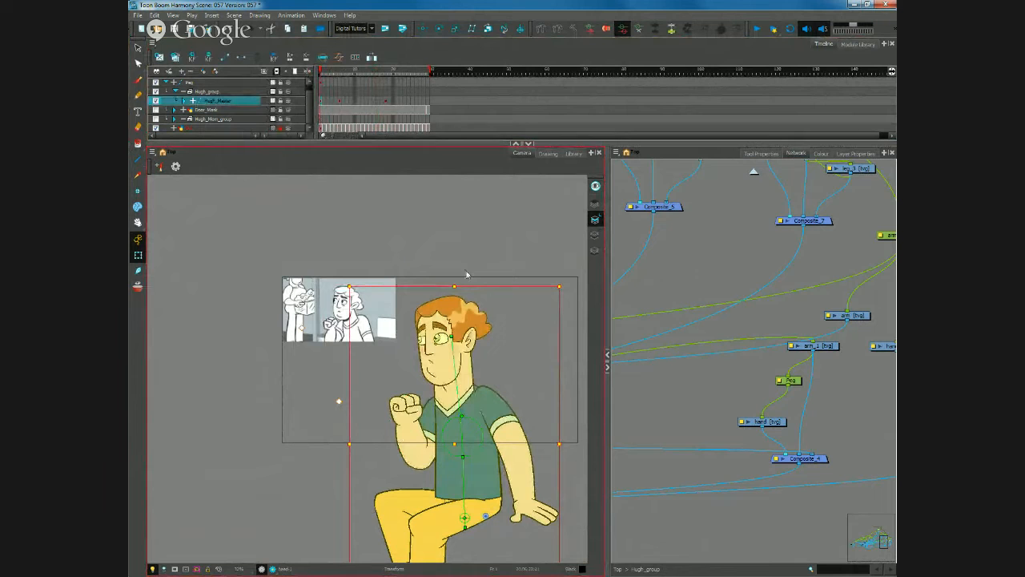
pyautogui.click(340, 101)
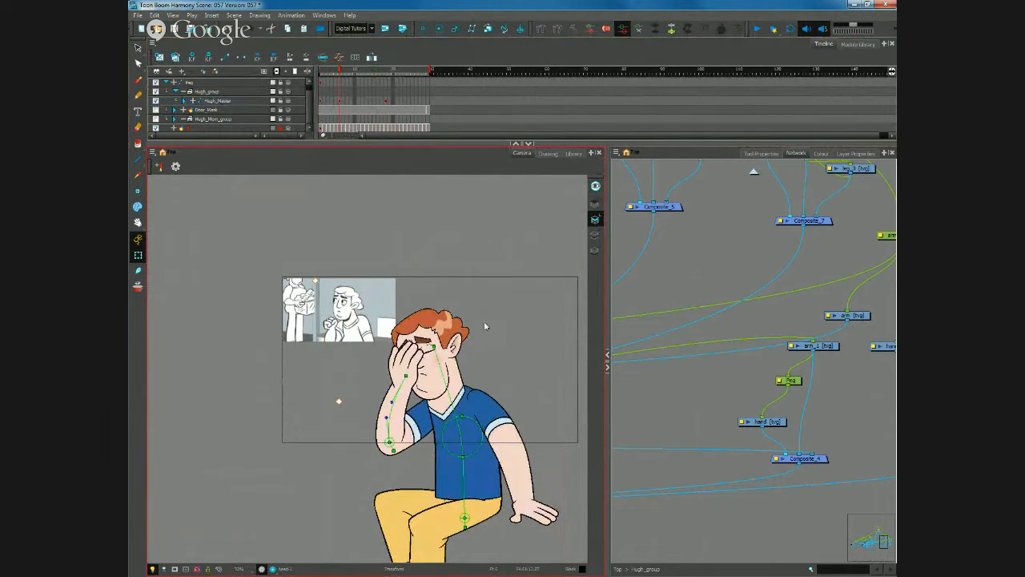
pyautogui.click(383, 103)
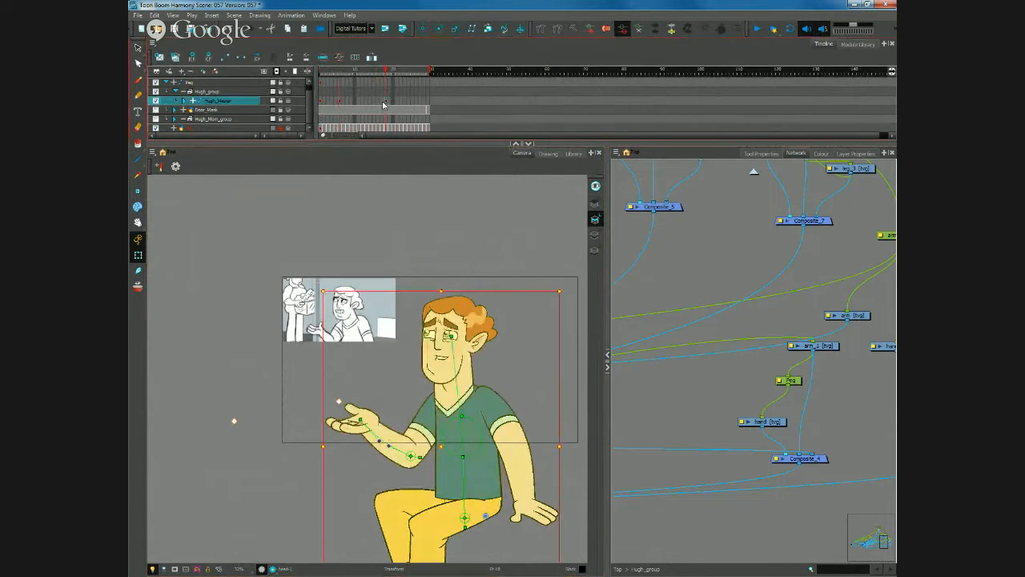
pyautogui.click(339, 102)
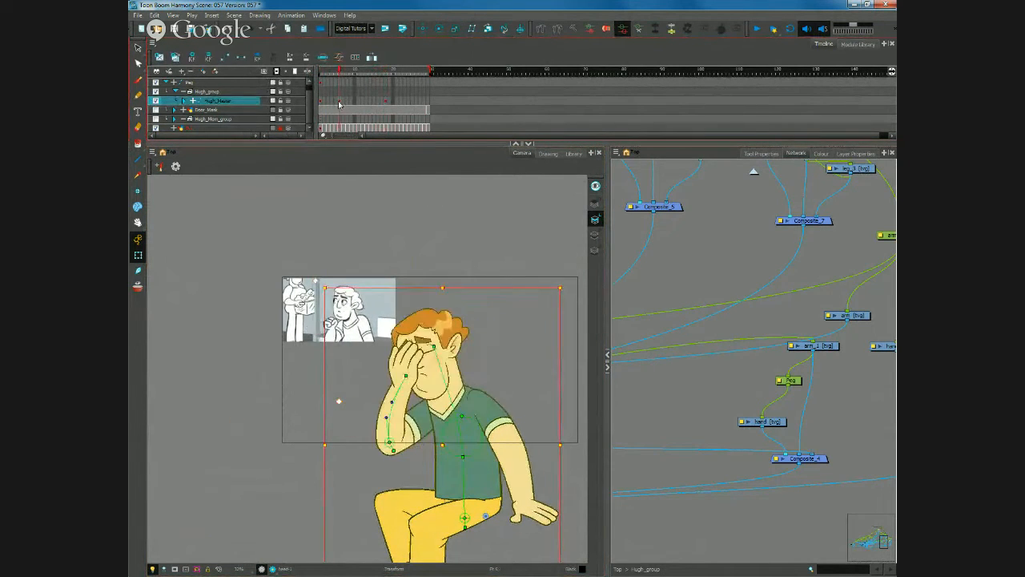
pyautogui.click(385, 102)
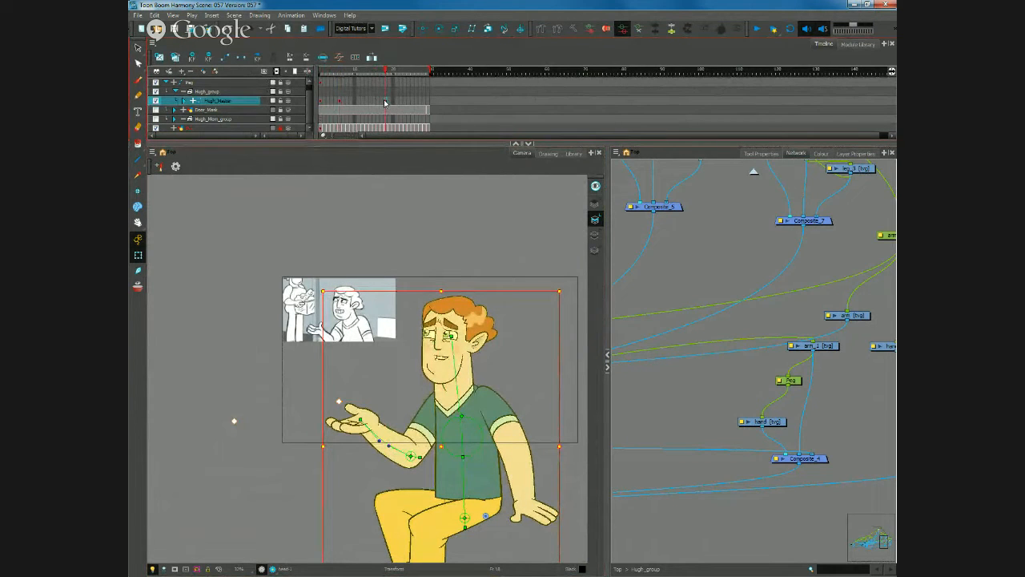
pyautogui.click(336, 106)
pyautogui.click(319, 104)
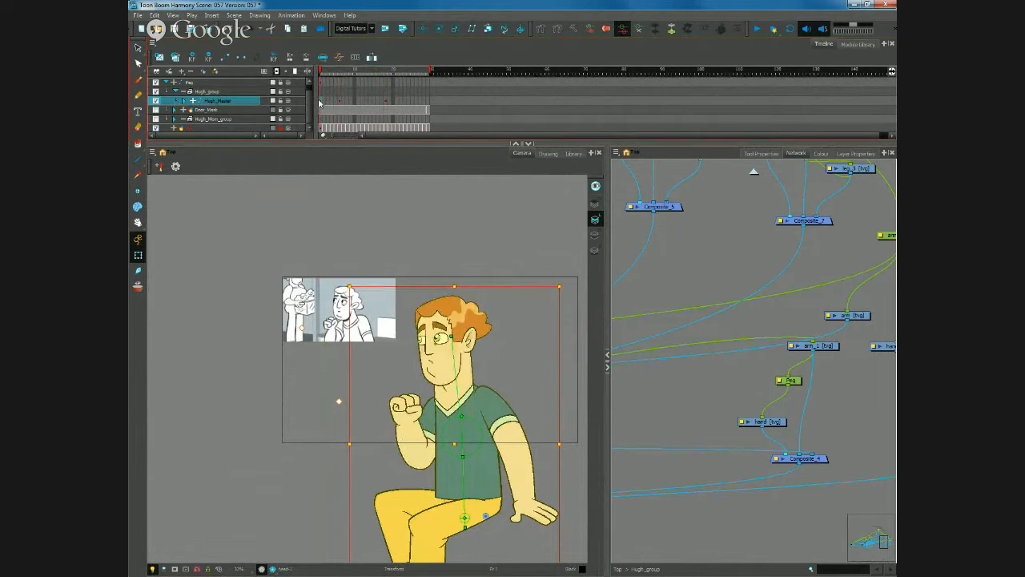
# Expand the Hugh_Master layer to inspect the keyframes on its sublayers, and collapse it again
pyautogui.click(184, 100)
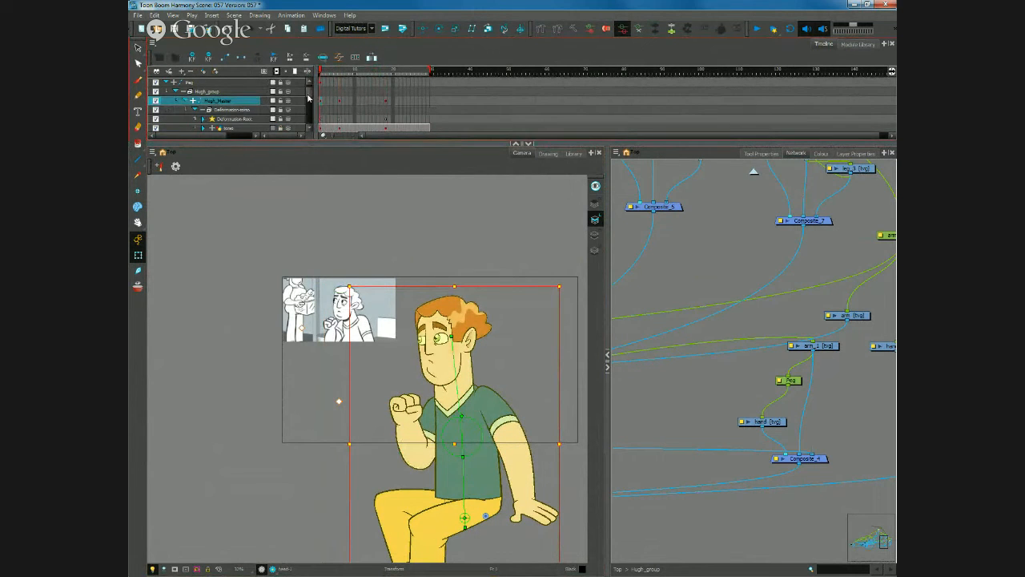
pyautogui.scroll(-1, 307, 98)
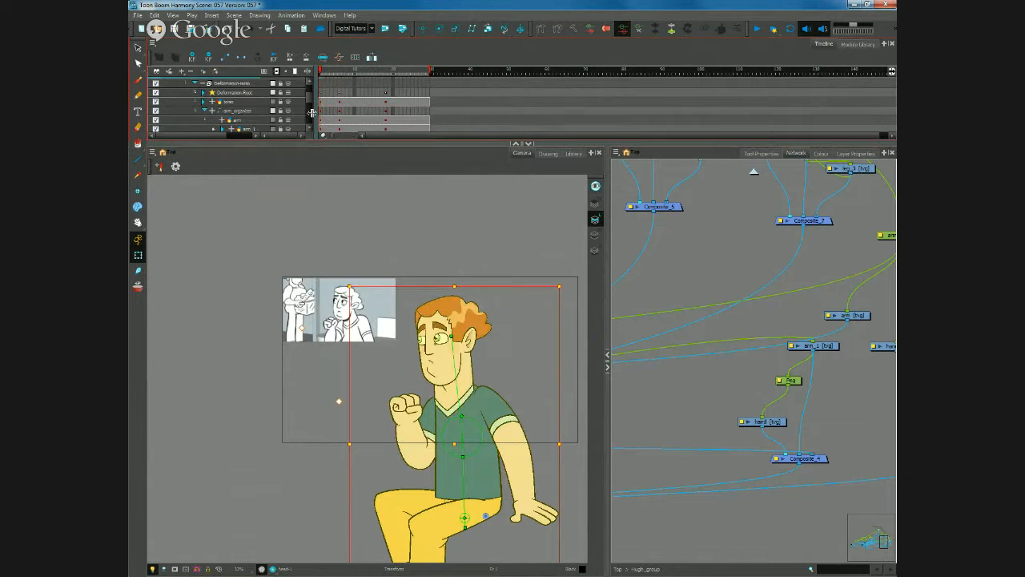
pyautogui.scroll(1, 282, 90)
pyautogui.click(185, 102)
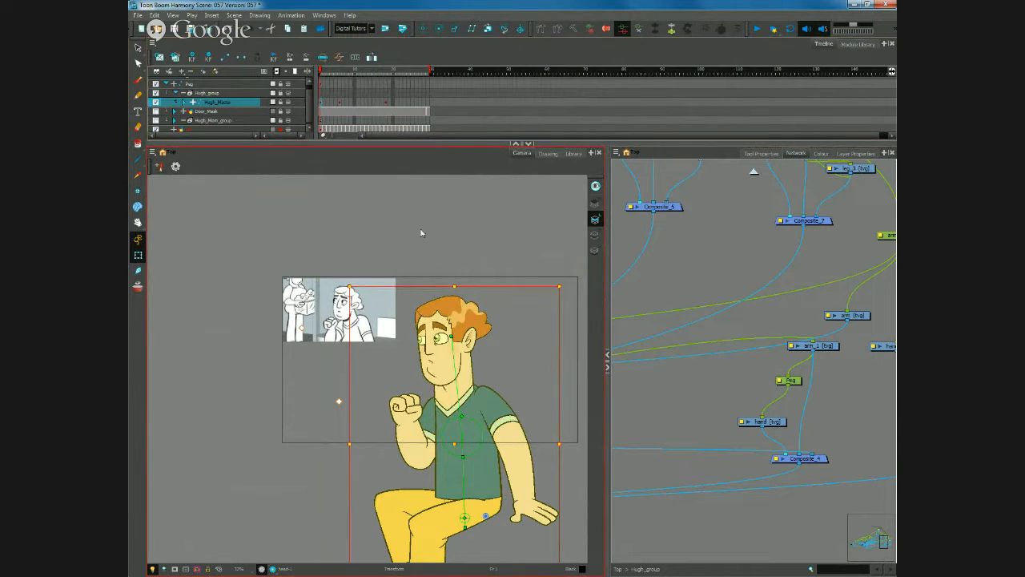
# Compare the poses at frames 6 and 18 on the full figure, flipping across the change between frames 17 and 18
pyautogui.click(338, 102)
pyautogui.click(384, 105)
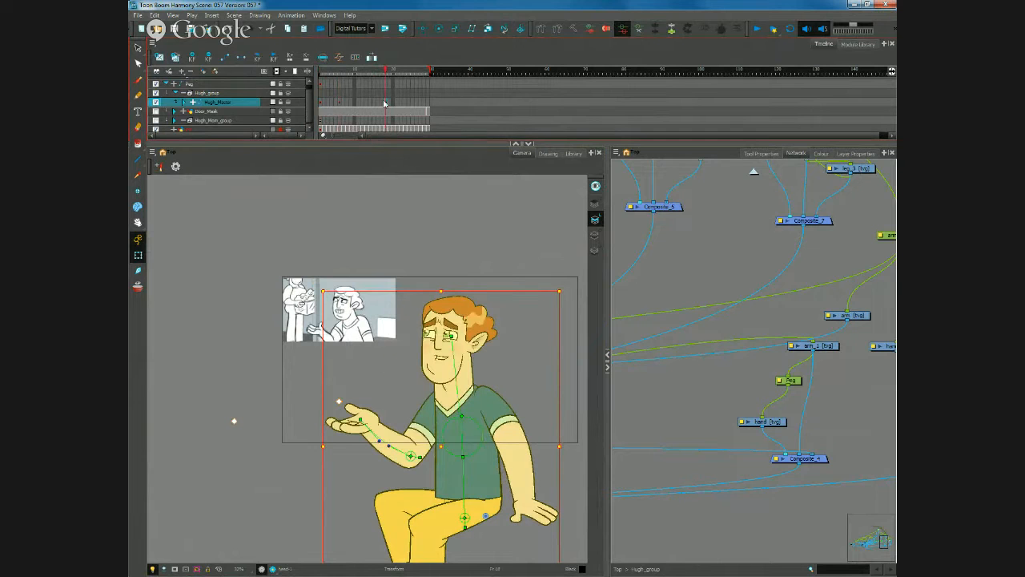
pyautogui.scroll(-2, 502, 367)
pyautogui.scroll(4, 503, 367)
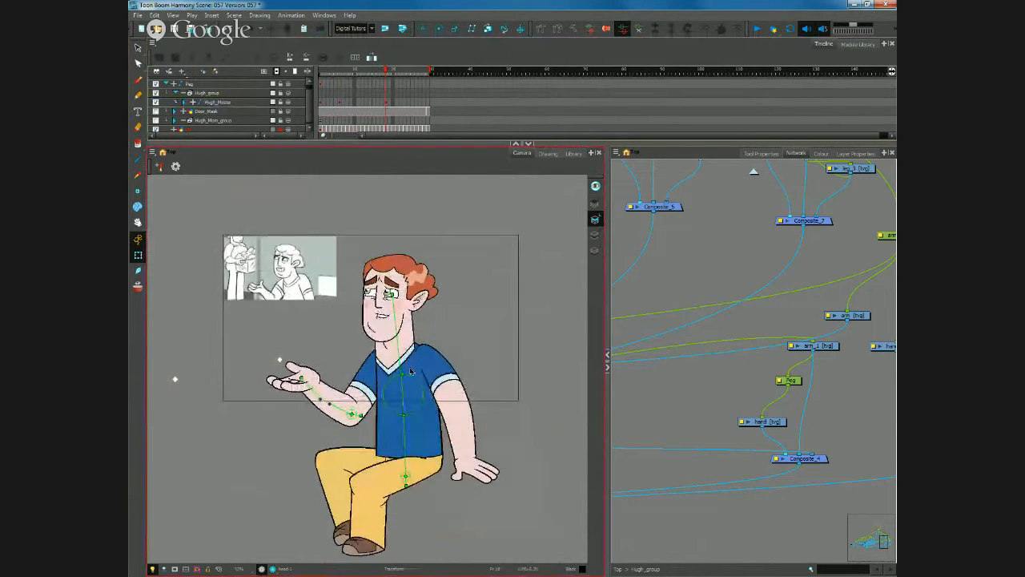
pyautogui.click(383, 105)
pyautogui.press('.')
pyautogui.press(',')
pyautogui.press('.')
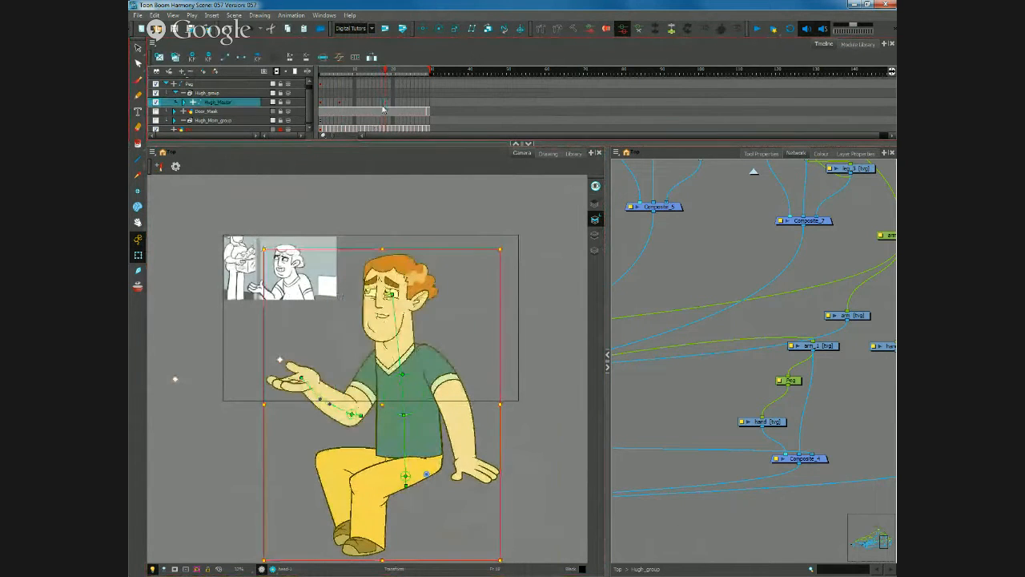
pyautogui.press(',')
# Flip repeatedly between frames 5 and 6 to study the change from the fist pose to the facepalm
pyautogui.press(',')
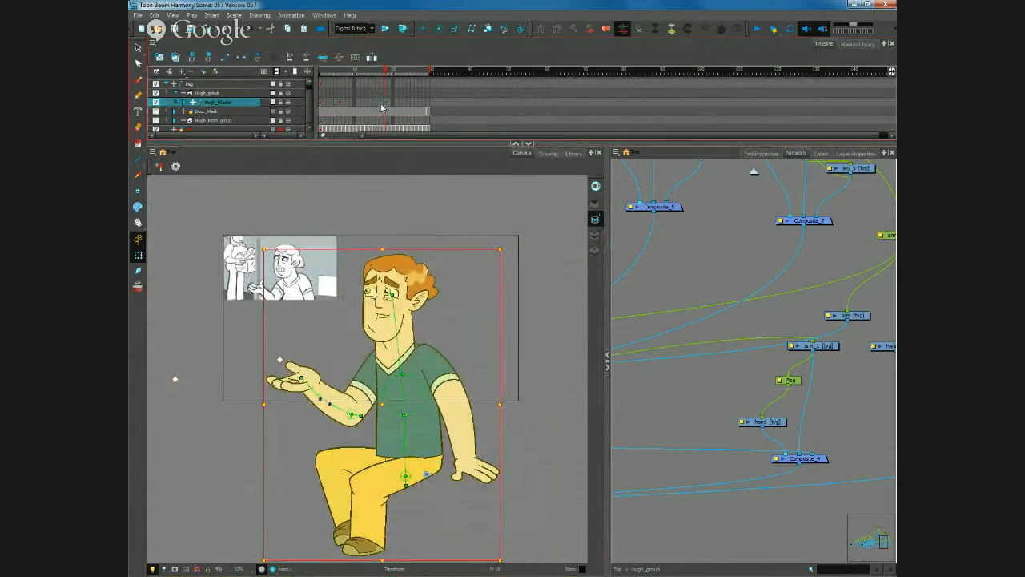
pyautogui.click(335, 104)
pyautogui.press('.')
pyautogui.press(',')
pyautogui.press('.')
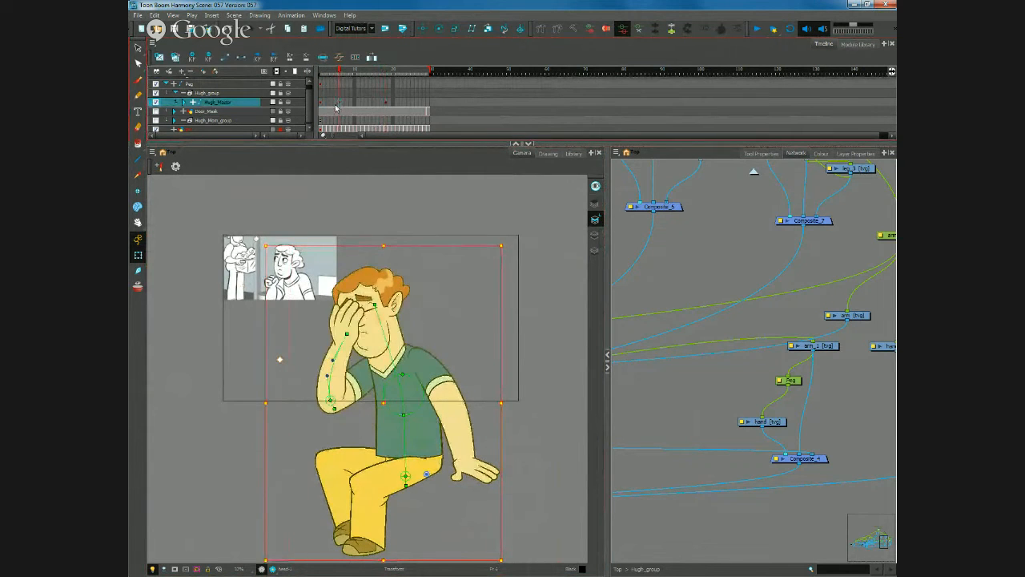
pyautogui.press('space')
pyautogui.moveTo(387, 287); pyautogui.dragTo(439, 294)
pyautogui.press(',')
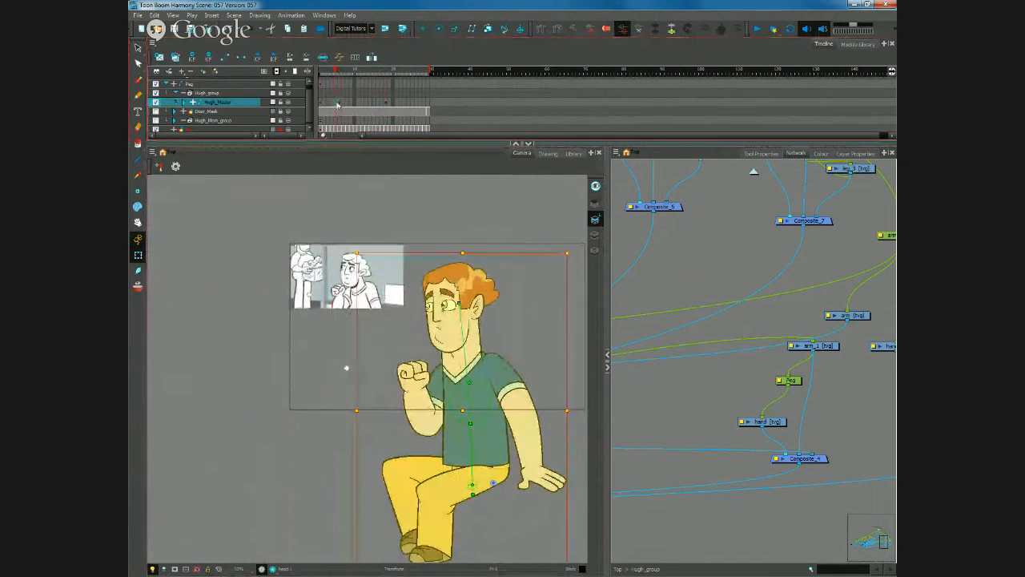
pyautogui.scroll(1, 511, 346)
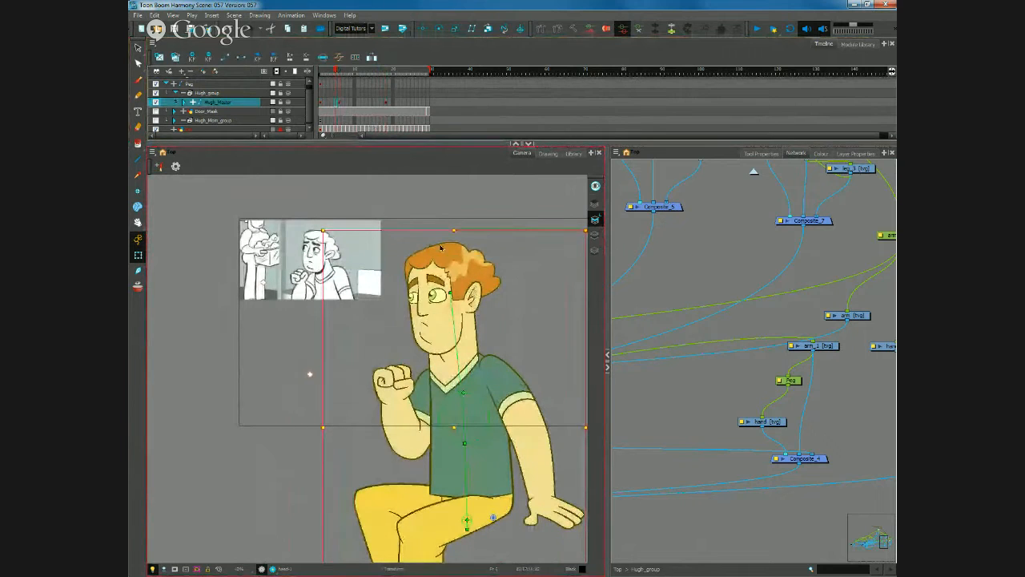
pyautogui.click(338, 103)
pyautogui.press(',')
pyautogui.press('.')
pyautogui.press(',')
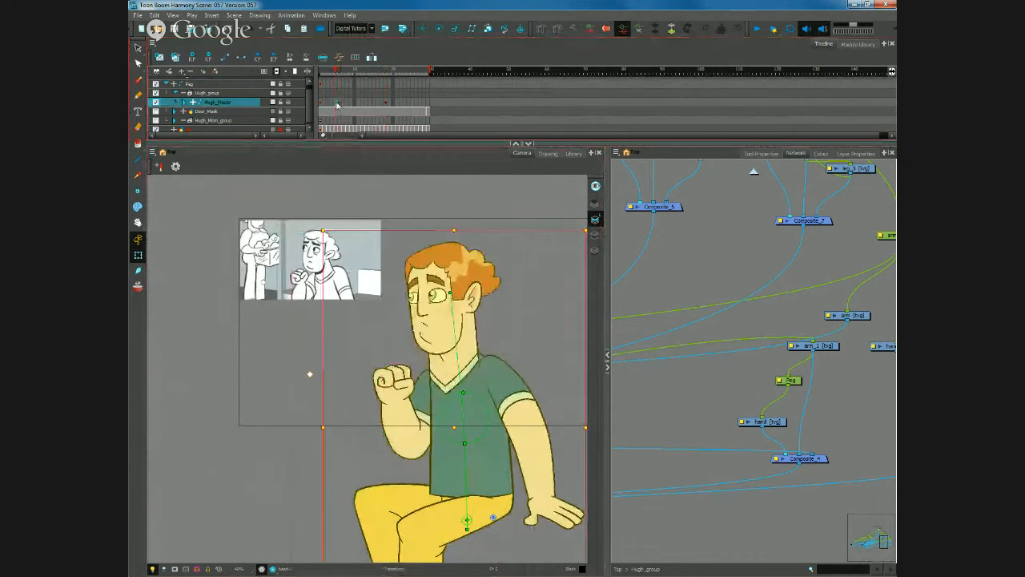
pyautogui.press('.')
pyautogui.press(',')
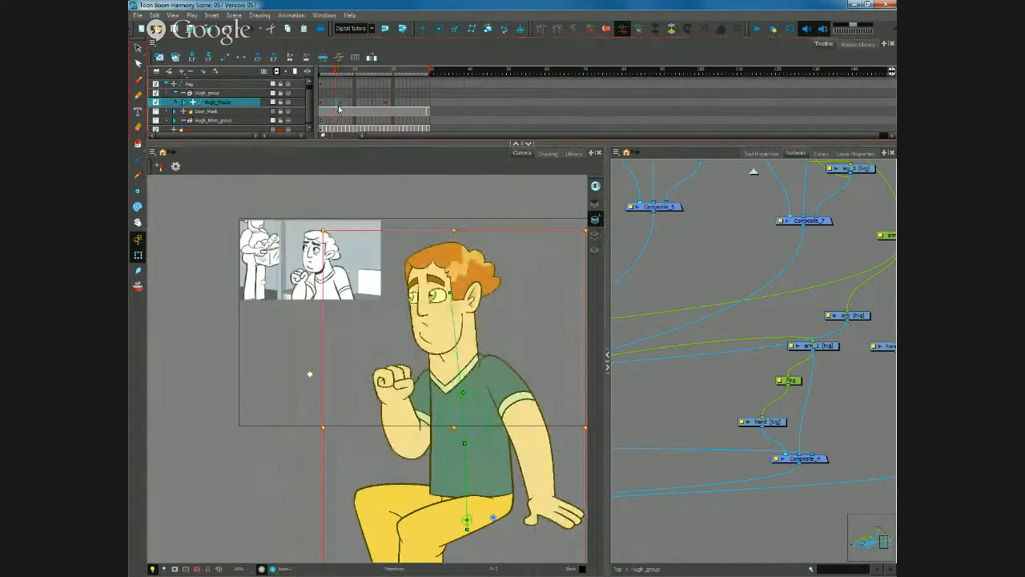
# Add Hugh_Master keyframes at frames 4 and 5, holding the first pose at frame 4 and keying an in-between pose at frame 5
pyautogui.moveTo(338, 72); pyautogui.dragTo(338, 112)
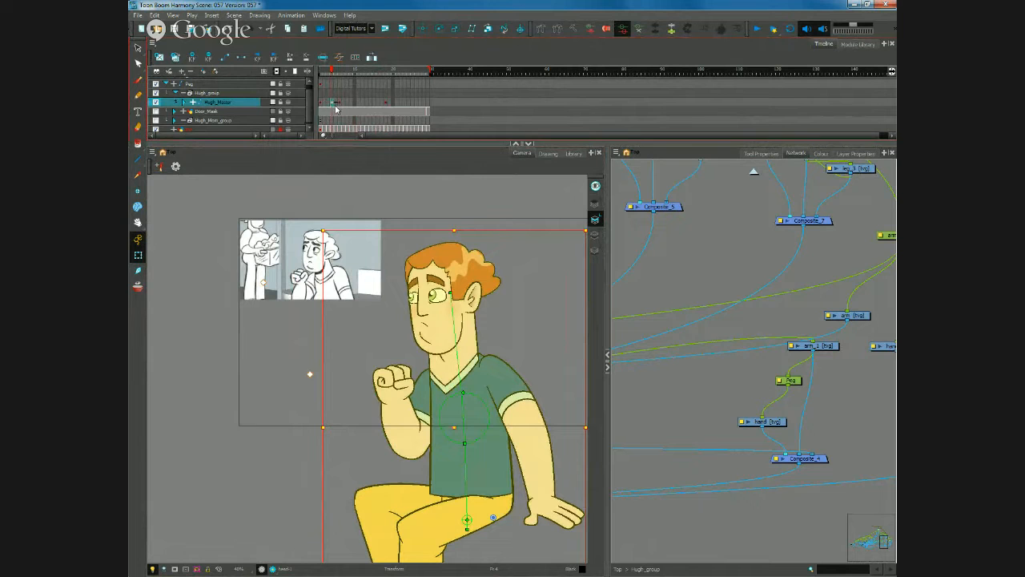
pyautogui.click(335, 104)
pyautogui.click(331, 105)
pyautogui.click(335, 104)
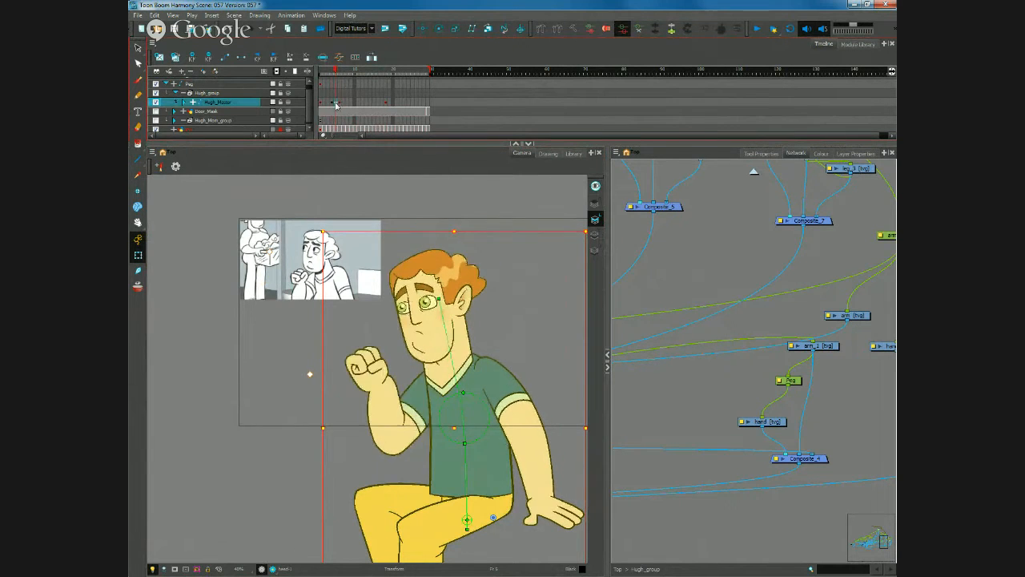
# Flip through frames 4, 5 and 6 to check how the in-between pose leads into the facepalm
pyautogui.click(340, 105)
pyautogui.click(335, 106)
pyautogui.click(331, 106)
pyautogui.click(340, 105)
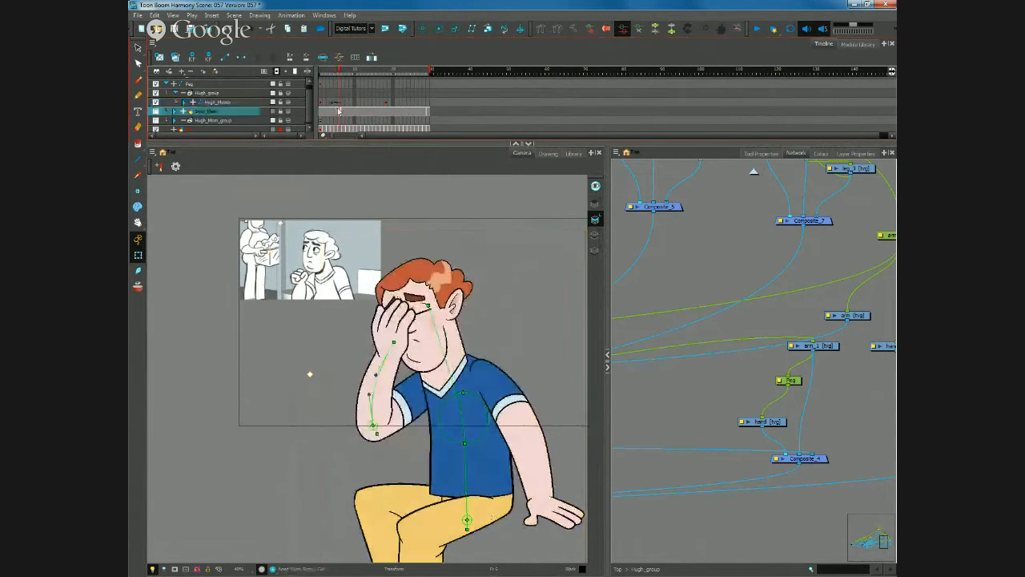
pyautogui.click(335, 104)
pyautogui.click(331, 104)
pyautogui.click(339, 105)
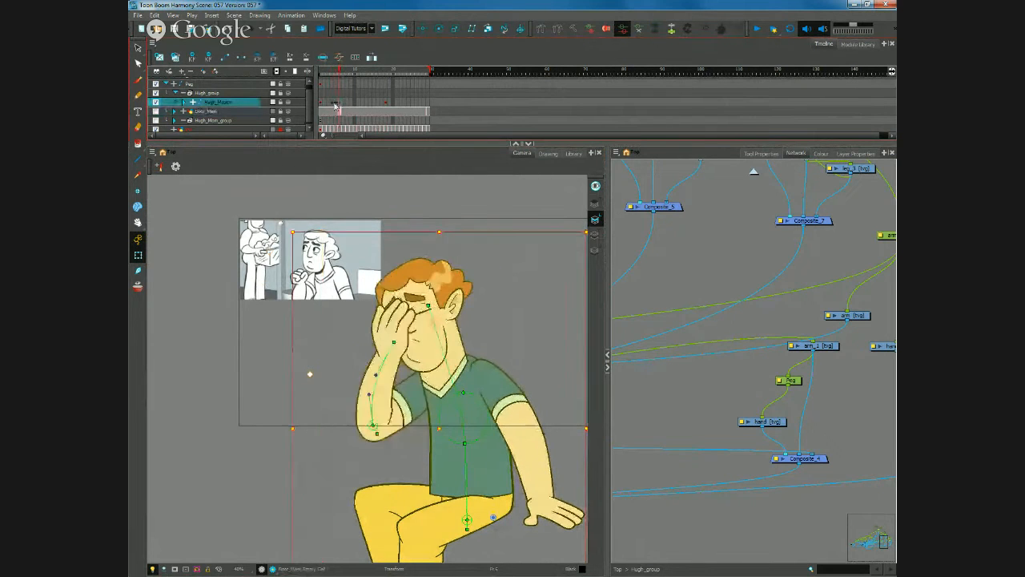
pyautogui.click(331, 105)
pyautogui.click(335, 105)
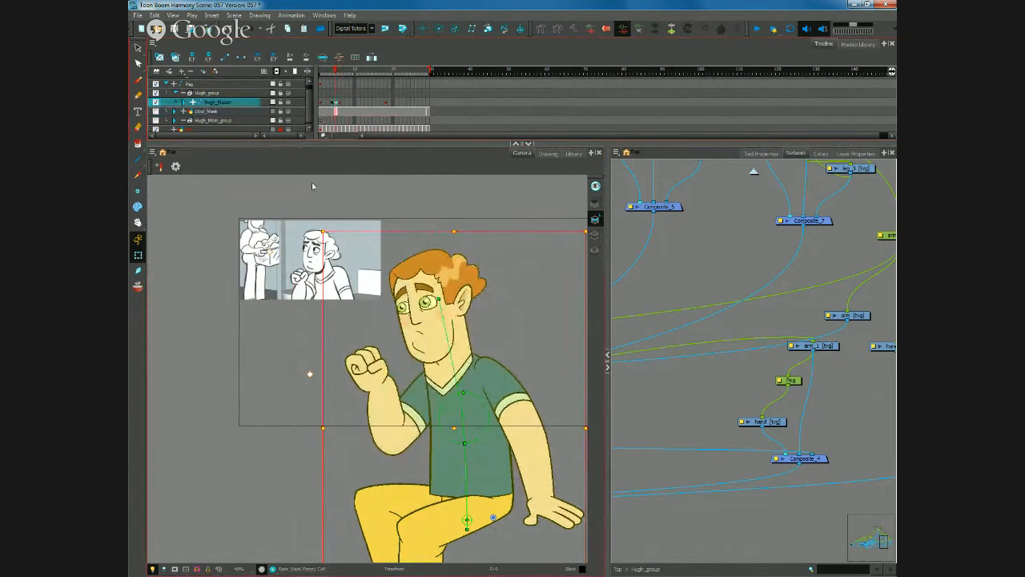
# Ease into the facepalm keyframe at frame 6 of Hugh_Master, setting the left time ratio to 75 for the listed parameters
pyautogui.click(331, 106)
pyautogui.click(339, 105)
pyautogui.click(333, 106)
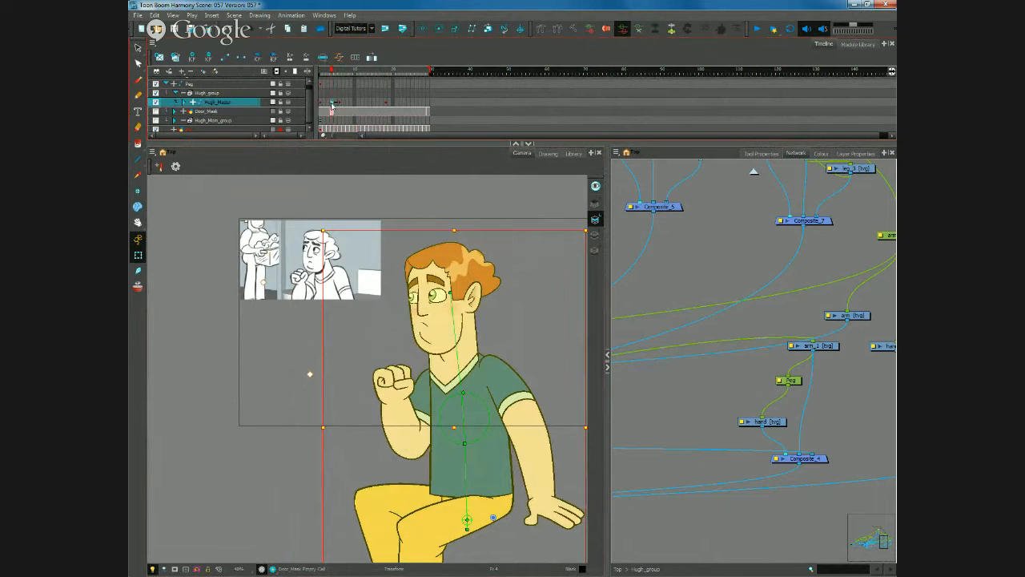
pyautogui.click(339, 110)
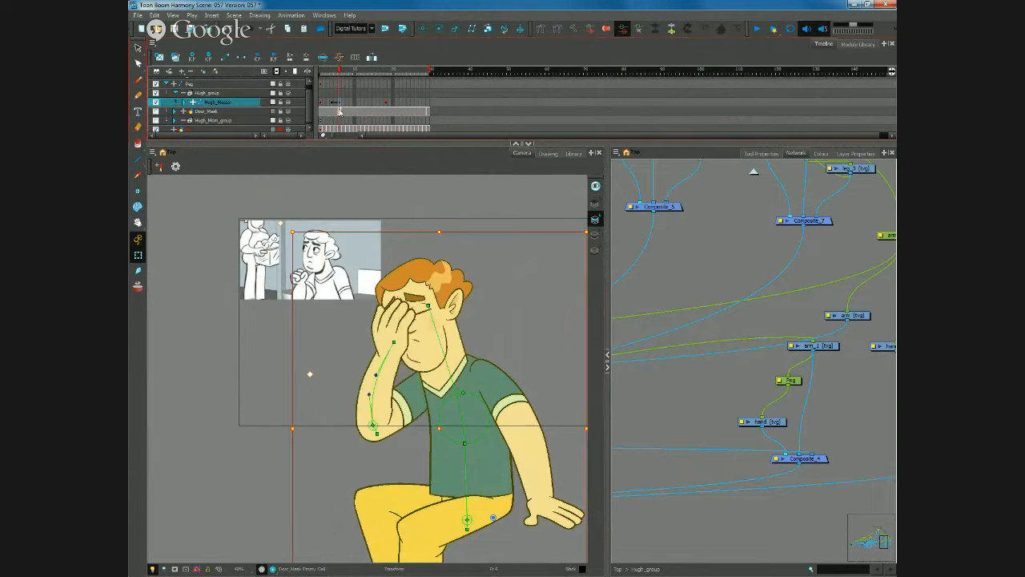
pyautogui.click(338, 59)
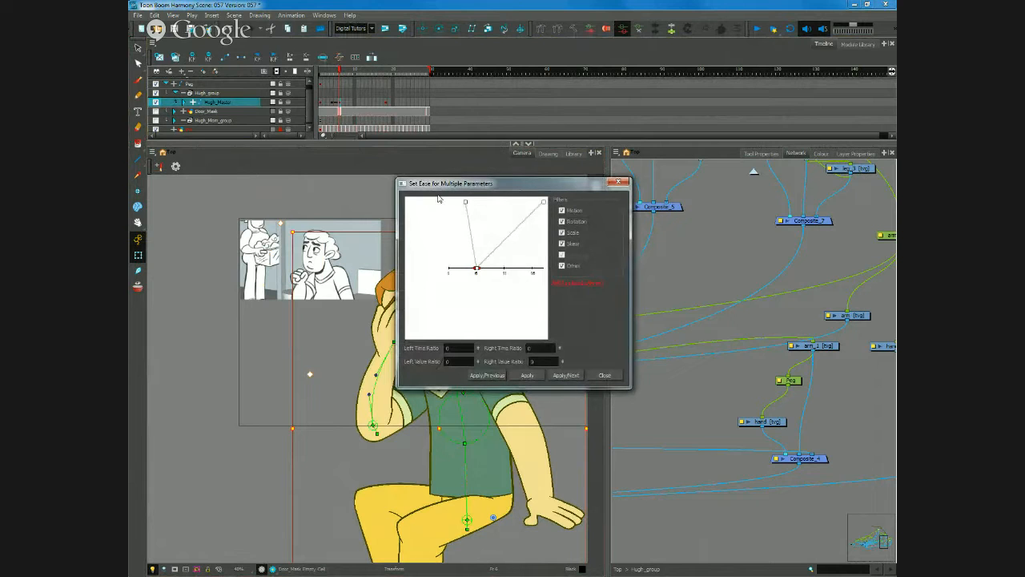
pyautogui.moveTo(484, 184); pyautogui.dragTo(603, 107)
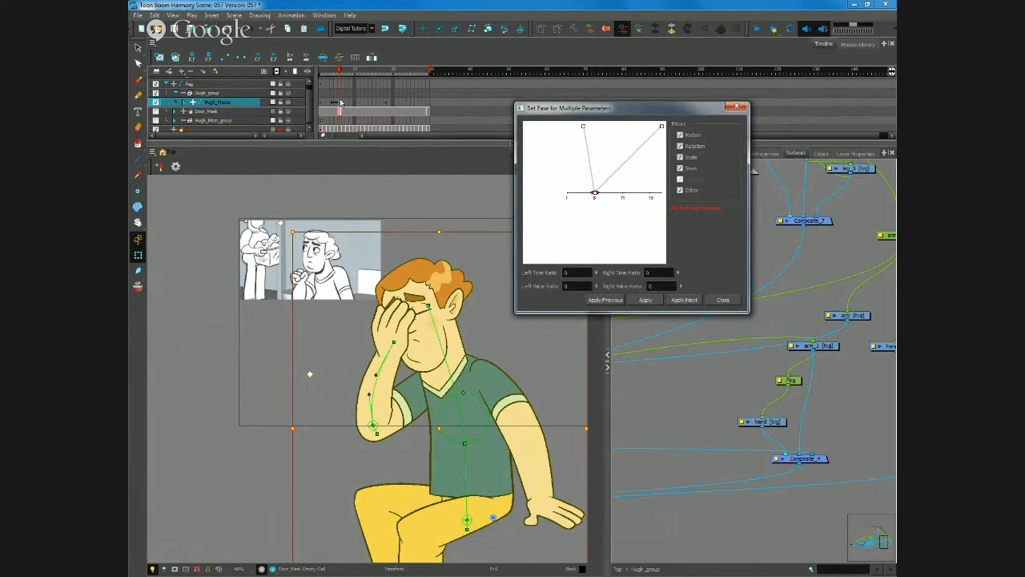
pyautogui.moveTo(577, 270); pyautogui.dragTo(472, 287)
pyautogui.write('25')
pyautogui.click(644, 300)
pyautogui.click(723, 300)
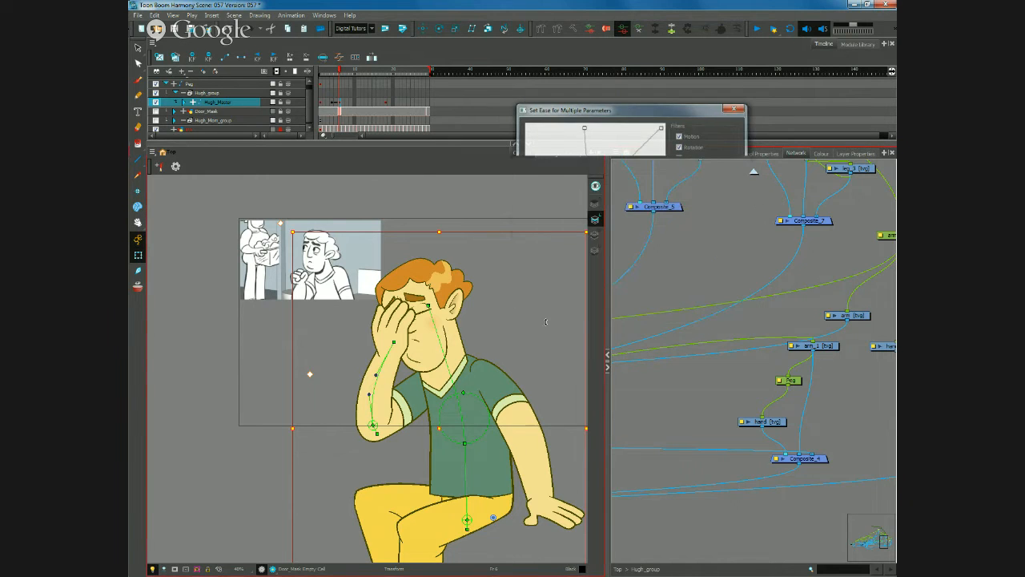
# Turn on onion skinning at frame 5 and extend its range to include the facepalm at frame 6
pyautogui.click(334, 107)
pyautogui.click(338, 57)
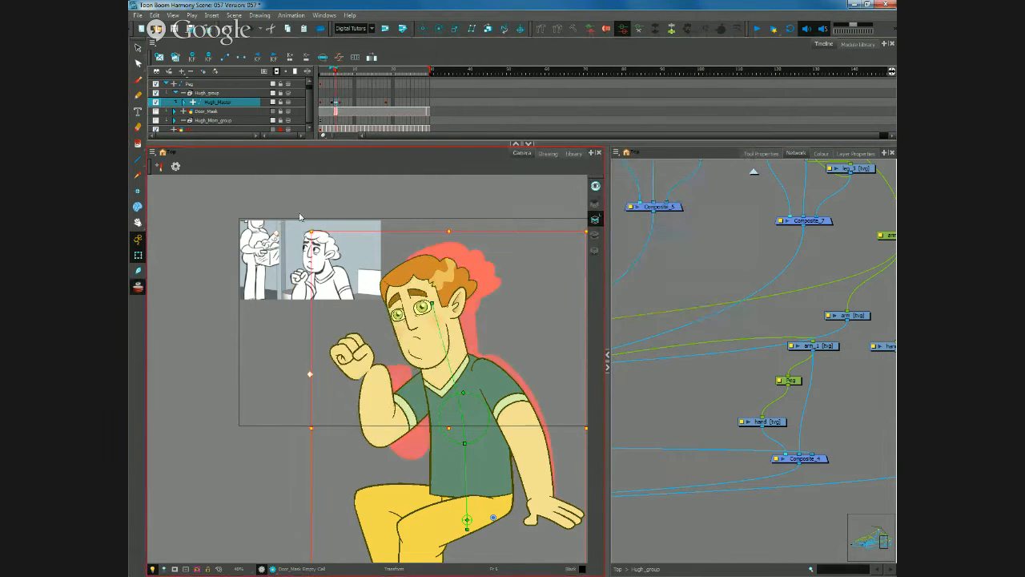
pyautogui.moveTo(334, 69); pyautogui.dragTo(338, 69)
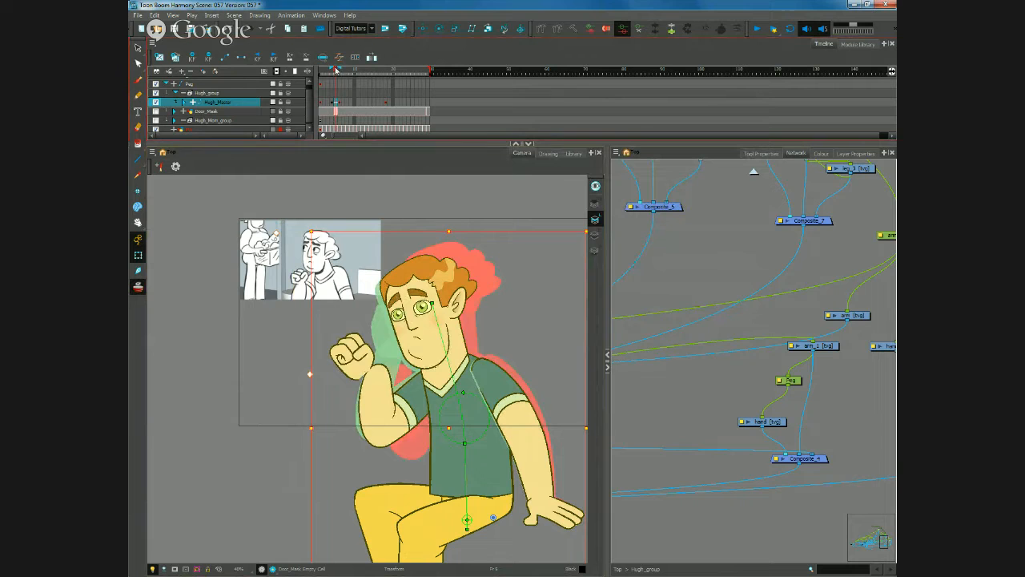
pyautogui.scroll(4, 482, 331)
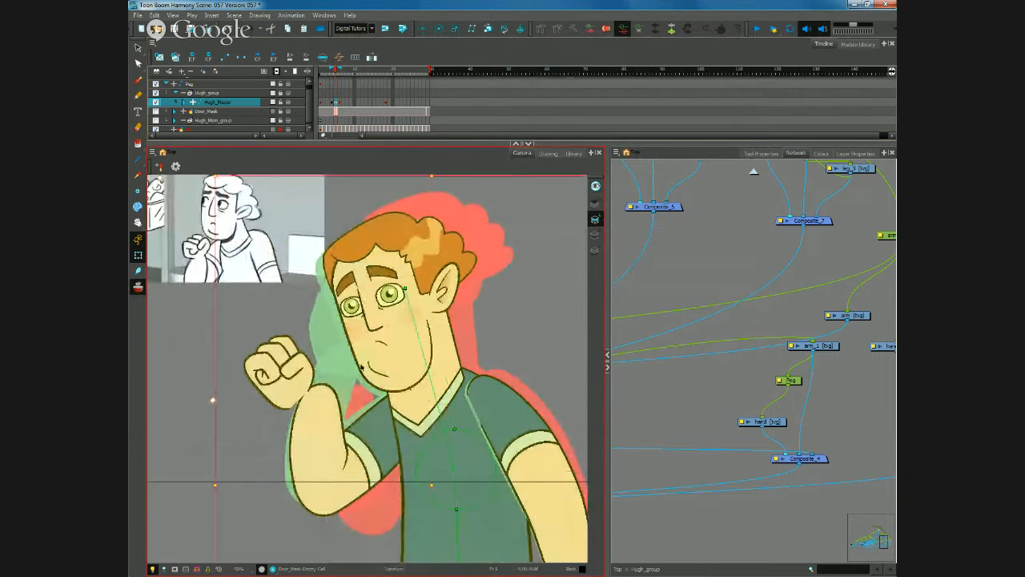
# Try a left time ratio of 0 on the frame 6 keyframe's ease and compare the in-between at frame 5
pyautogui.click(339, 102)
pyautogui.click(338, 58)
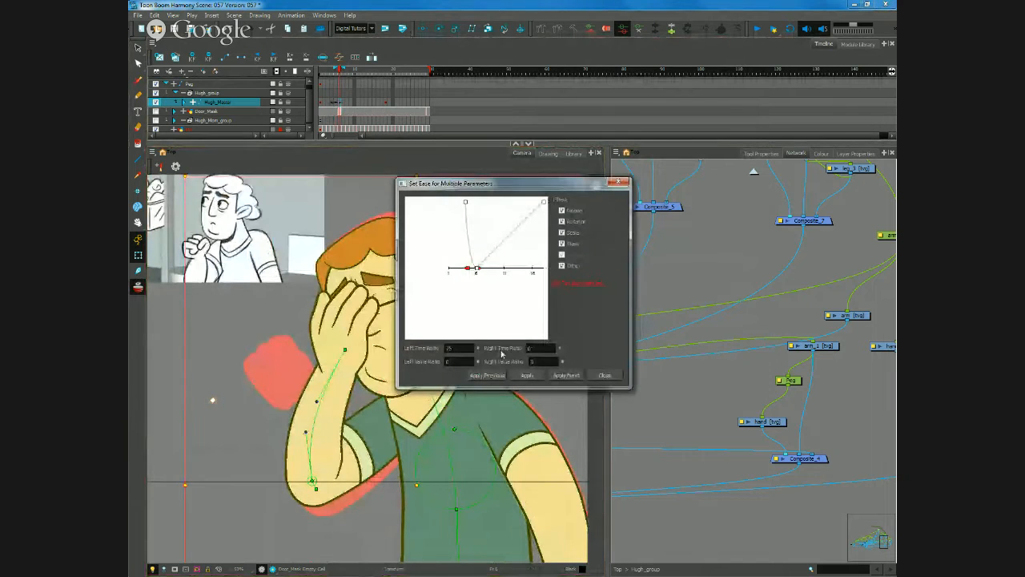
pyautogui.doubleClick(458, 347)
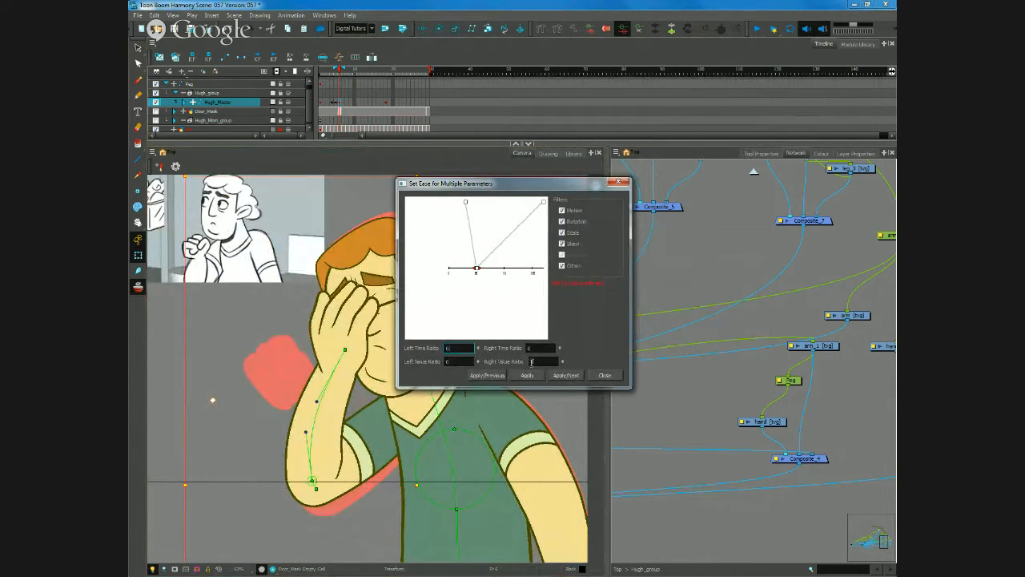
pyautogui.click(603, 374)
pyautogui.click(335, 105)
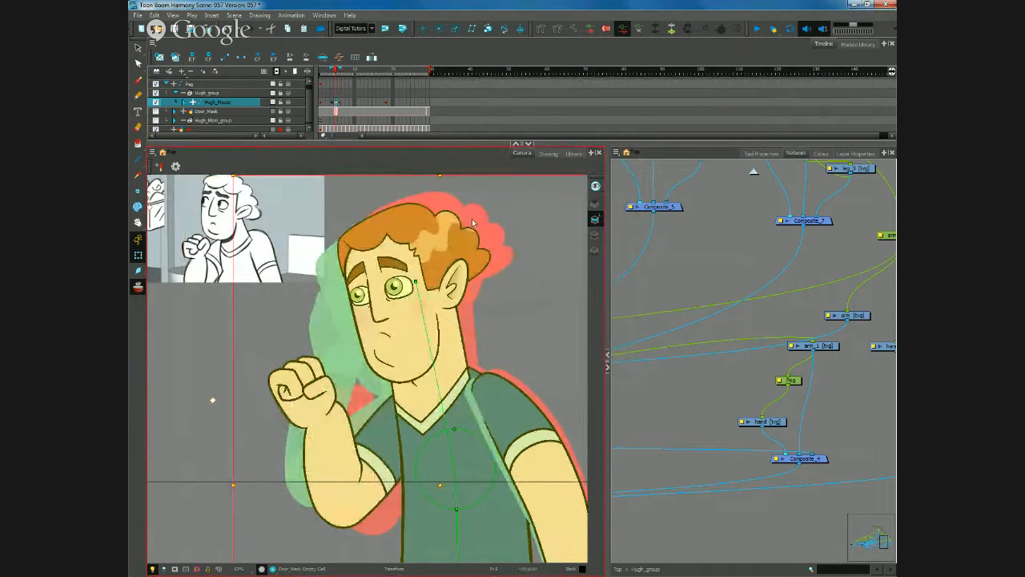
# Set the left time ratio of the frame 6 keyframe back to 75 and return to frame 5
pyautogui.click(340, 104)
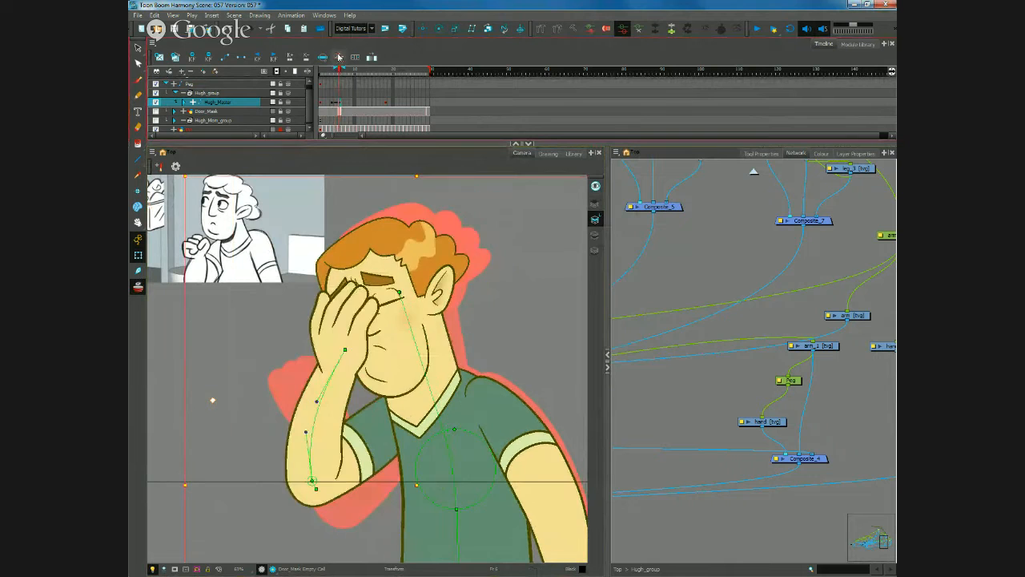
pyautogui.click(339, 57)
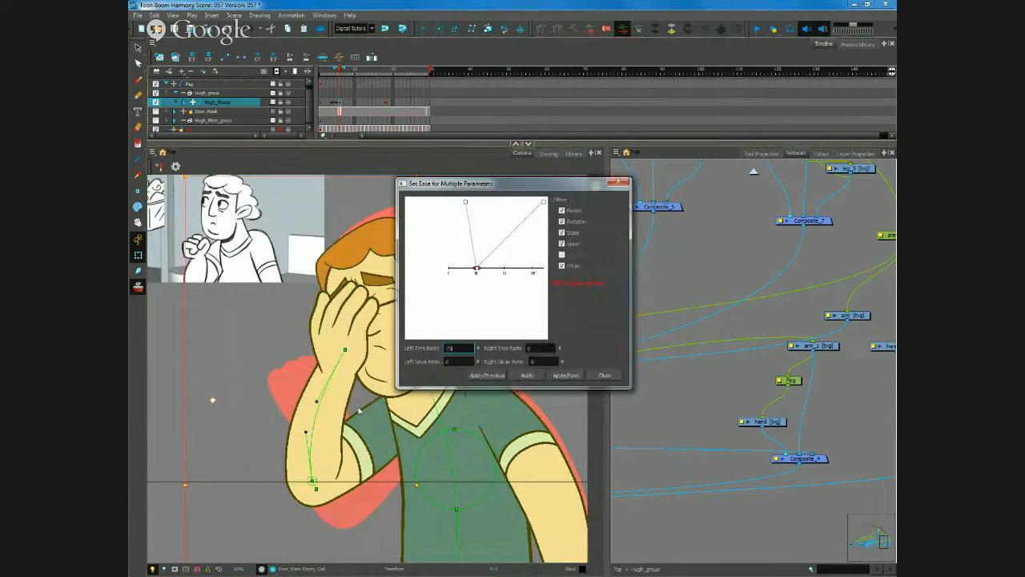
pyautogui.click(527, 375)
pyautogui.click(604, 375)
pyautogui.press(',')
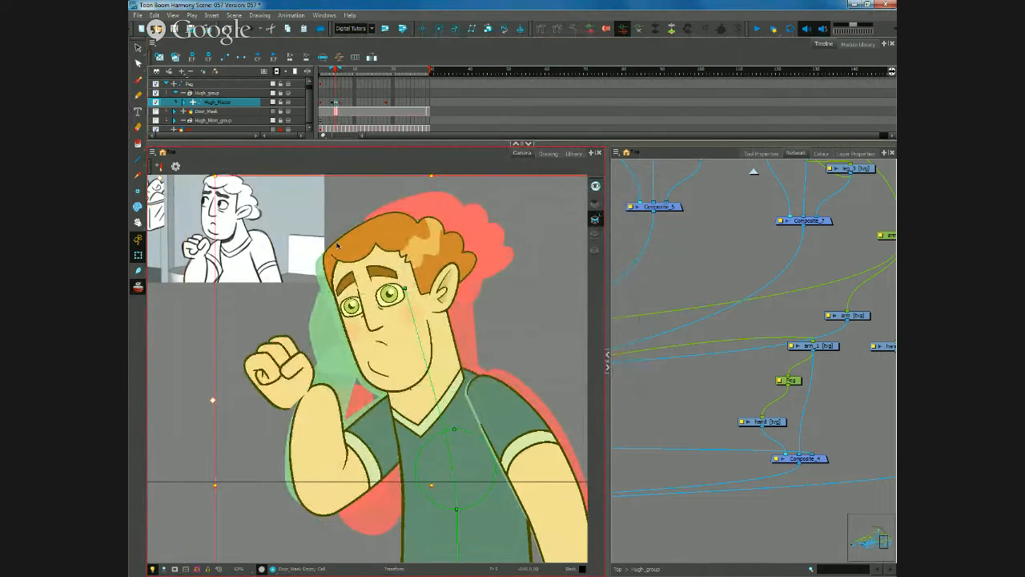
# Step through frames 6, 4 and 5 to check the eased in-between, and save the scene
pyautogui.click(341, 112)
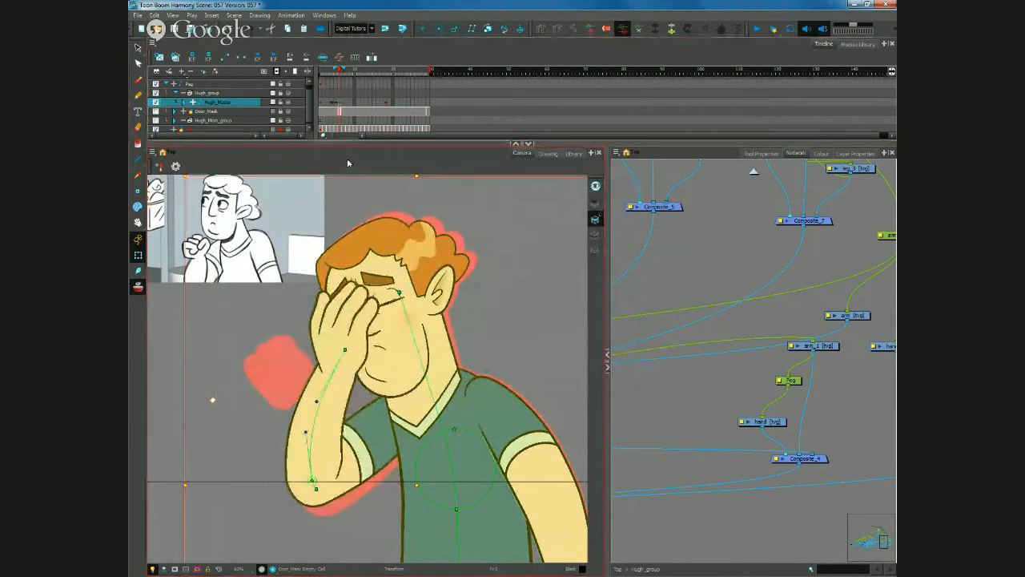
pyautogui.click(332, 108)
pyautogui.click(332, 105)
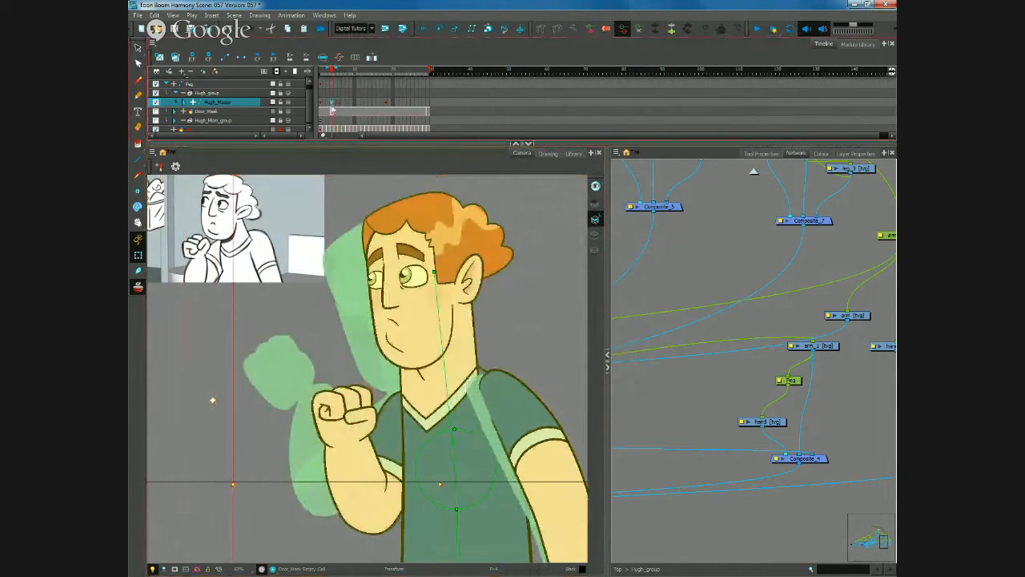
pyautogui.click(335, 105)
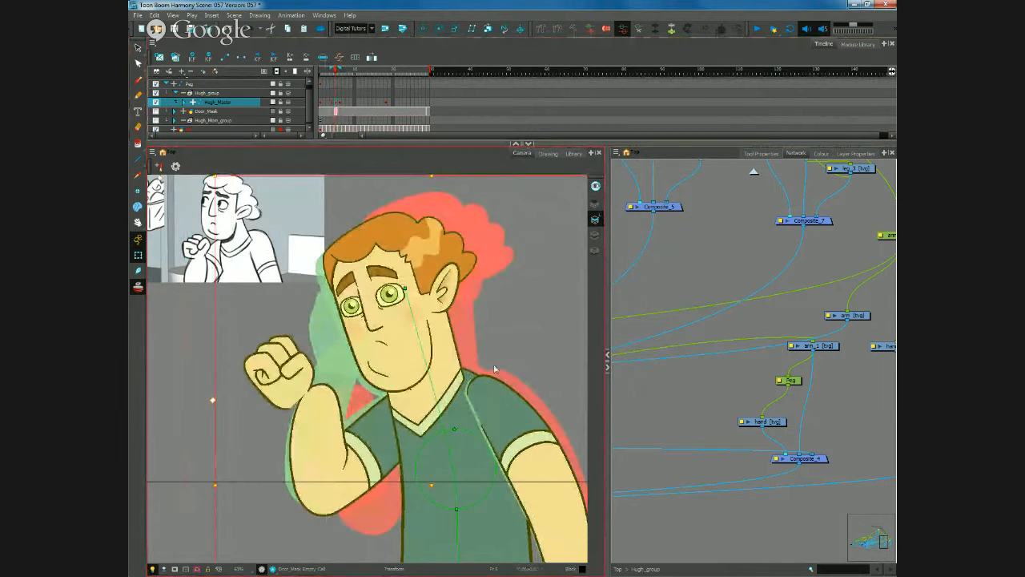
pyautogui.click(482, 356)
pyautogui.hotkey('ctrl', 's')
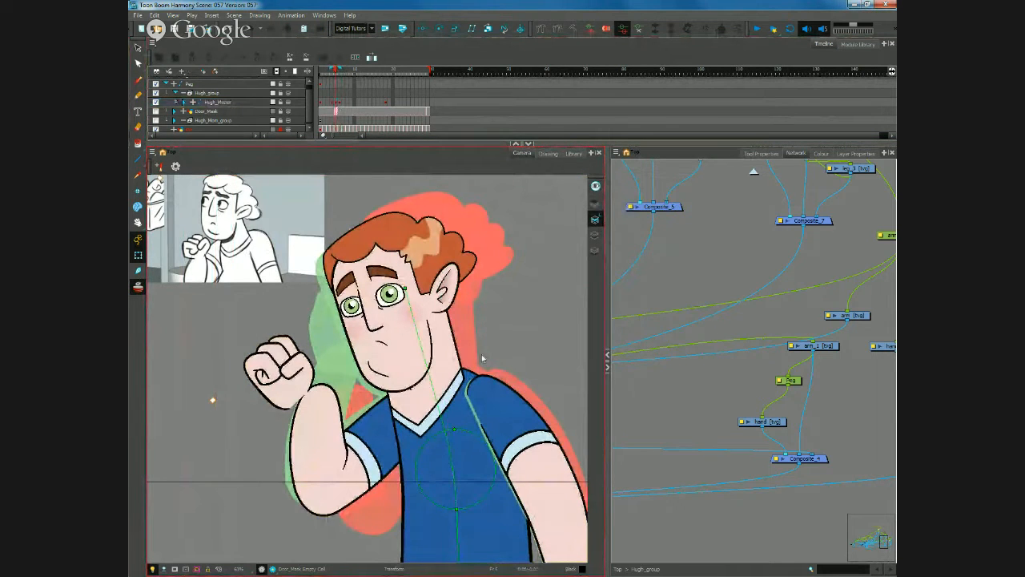
# Flip through frames 4, 5 and 6 with onion skinning to examine how Hugh's head and torso lean forward
pyautogui.scroll(-2, 479, 369)
pyautogui.moveTo(458, 428); pyautogui.dragTo(412, 382)
pyautogui.scroll(1, 421, 393)
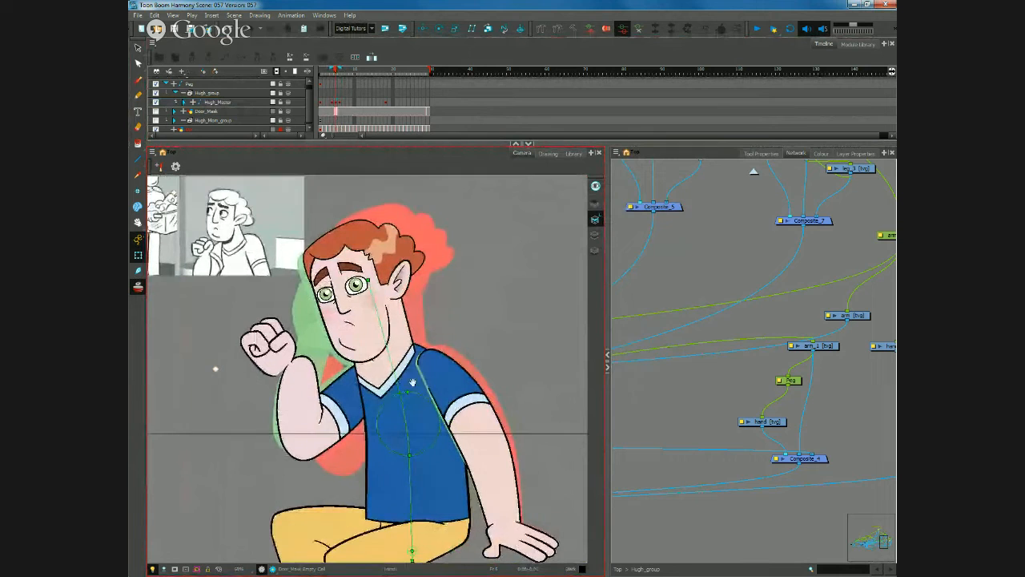
pyautogui.press(',')
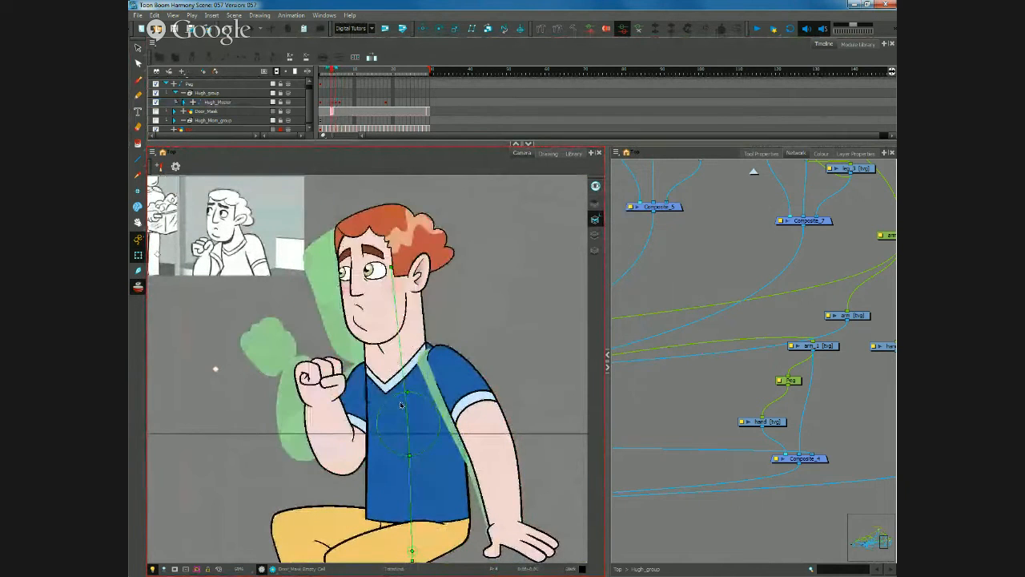
pyautogui.press('.')
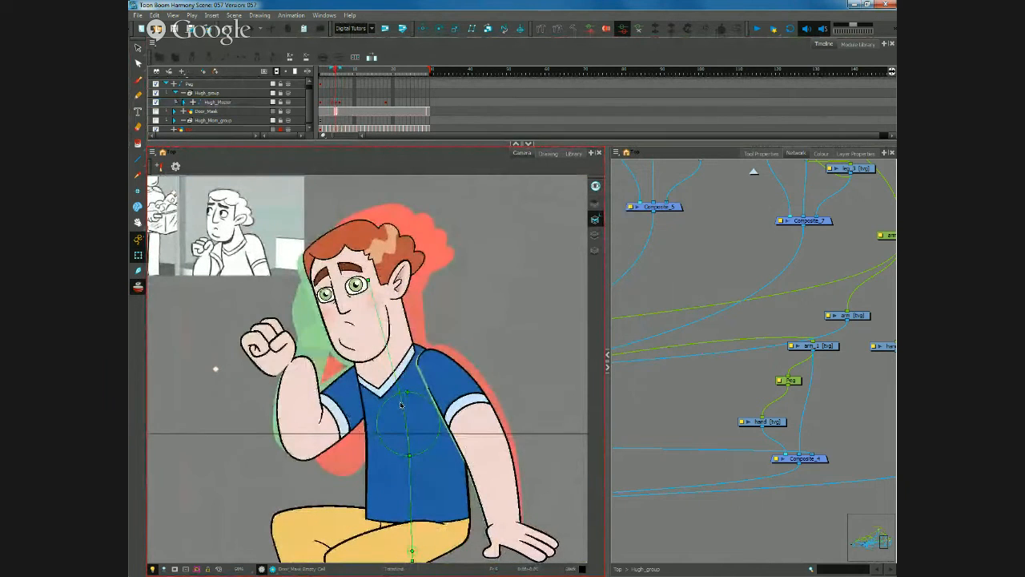
pyautogui.press('.')
pyautogui.press(',')
pyautogui.press(',')
pyautogui.press('.')
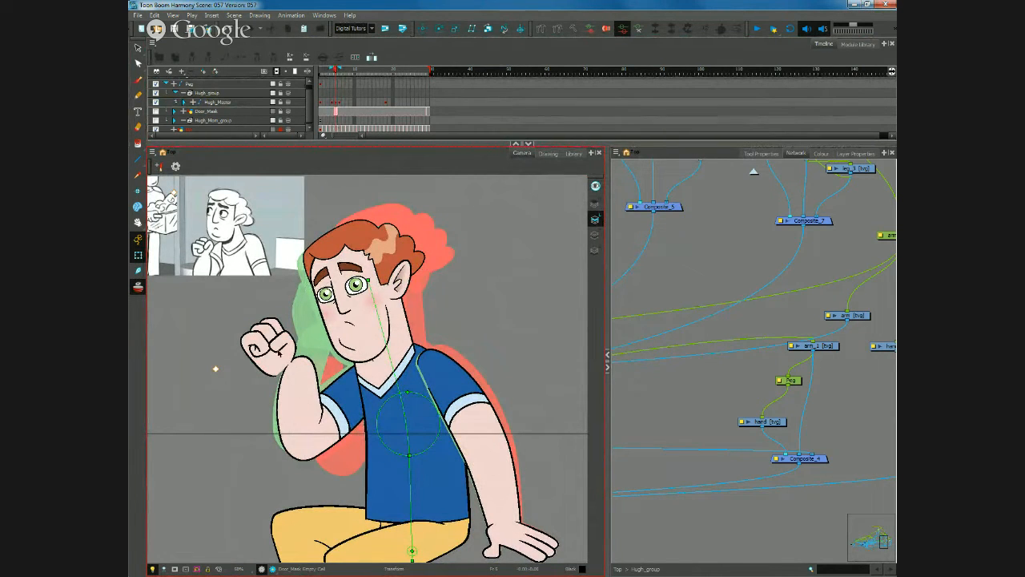
pyautogui.press(',')
pyautogui.press('.')
pyautogui.press(',')
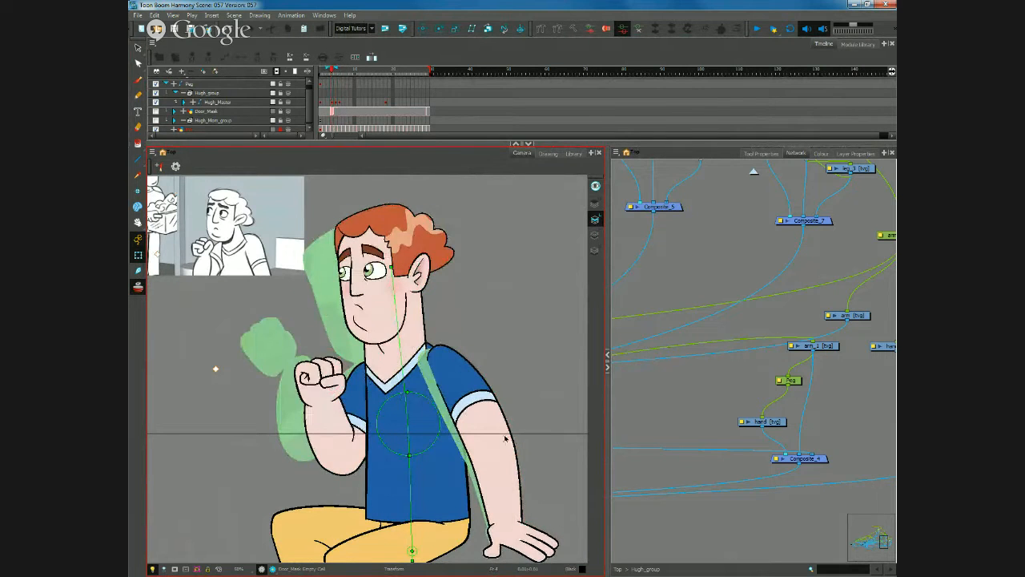
pyautogui.press('.')
# Flip through the frames around frame 5 to examine Hugh's legs and the hand he rests on
pyautogui.press('space')
pyautogui.moveTo(517, 522); pyautogui.dragTo(483, 379)
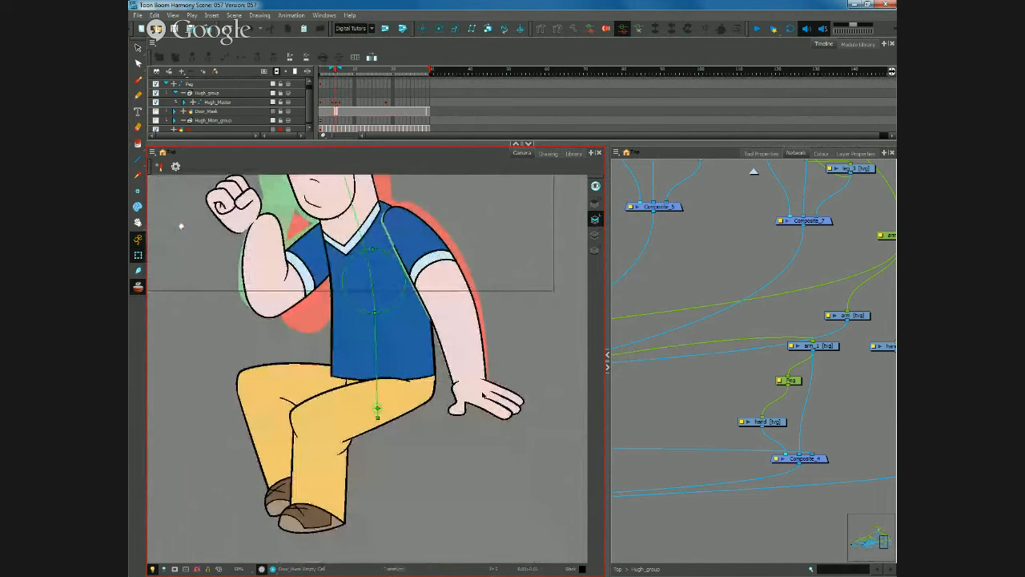
pyautogui.press(',')
pyautogui.press('.')
pyautogui.press(',')
pyautogui.press('.')
pyautogui.press('.')
pyautogui.press('.')
pyautogui.press(',')
pyautogui.press(',')
pyautogui.press(',')
pyautogui.press(',')
pyautogui.press(',')
pyautogui.press('.')
pyautogui.press('.')
pyautogui.press('.')
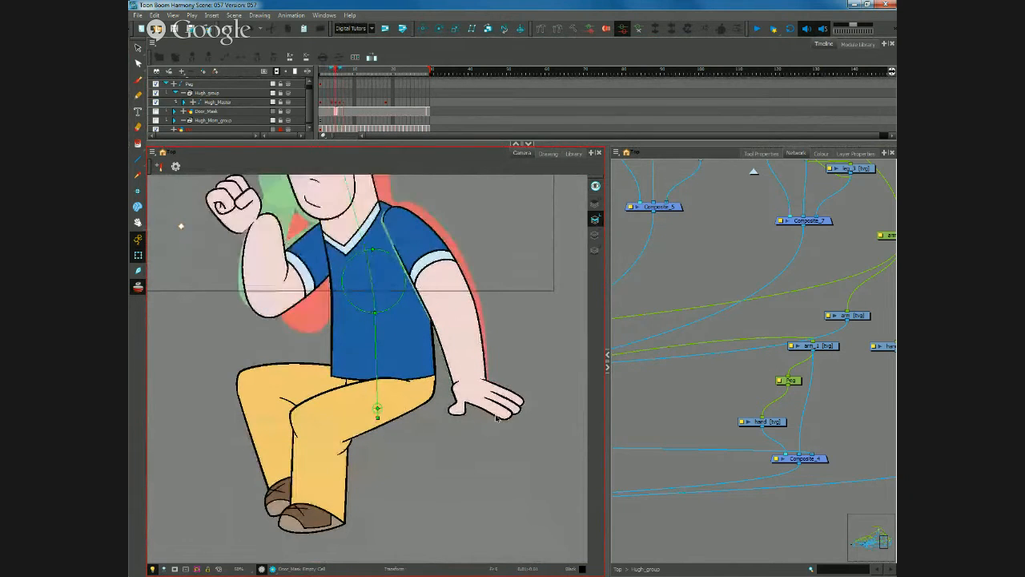
pyautogui.press(',')
pyautogui.press('.')
pyautogui.moveTo(444, 360); pyautogui.dragTo(508, 439)
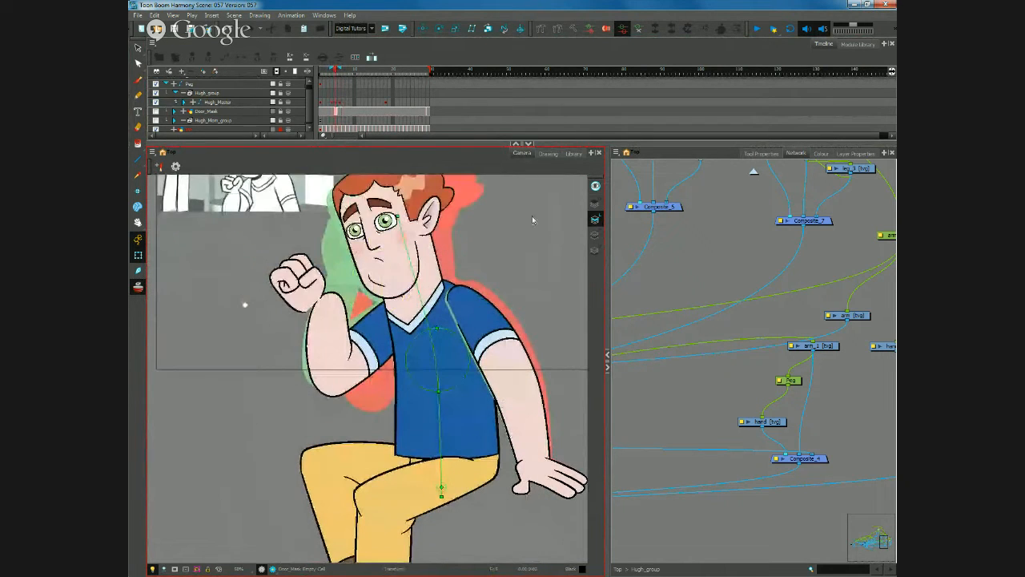
pyautogui.moveTo(547, 471); pyautogui.dragTo(501, 474)
pyautogui.press(',')
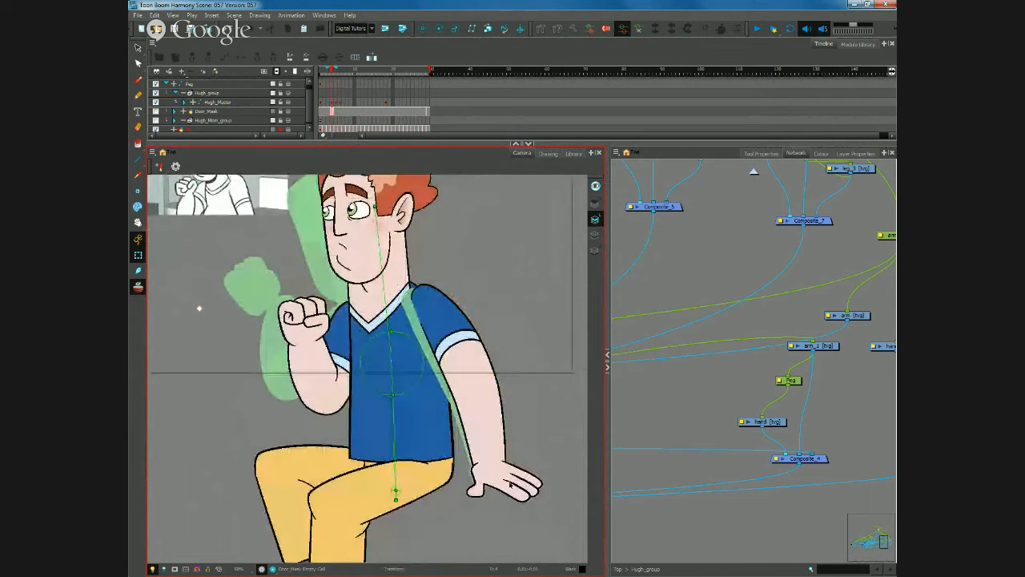
pyautogui.press('.')
# Flip between frames 4 and 5 to study the swing of Hugh's raised forearm
pyautogui.moveTo(333, 412); pyautogui.dragTo(387, 448)
pyautogui.click(368, 415)
pyautogui.press(',')
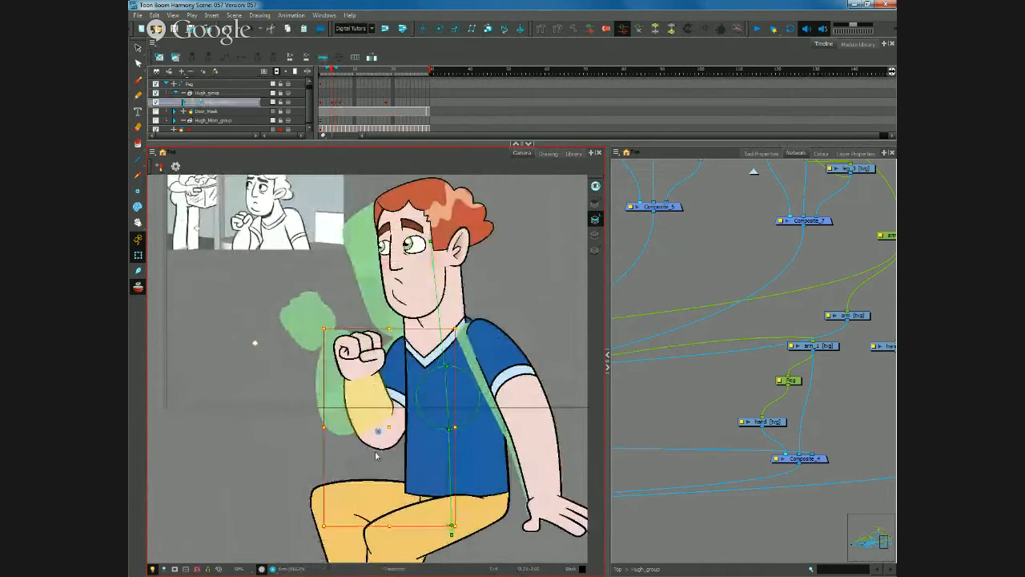
pyautogui.press('.')
pyautogui.press(',')
pyautogui.press('.')
pyautogui.click(388, 335)
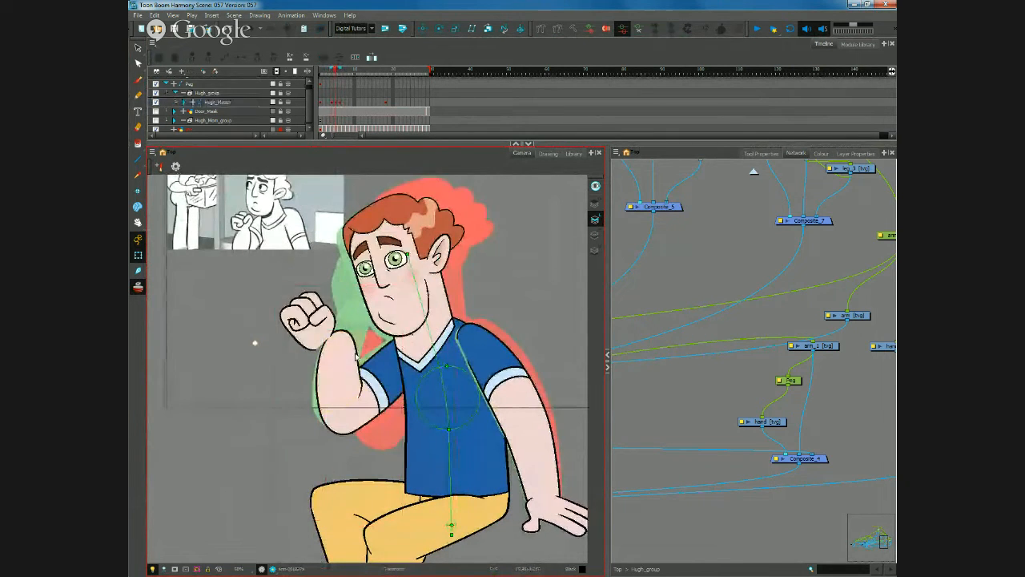
# Rotate Hugh's raised forearm outward, away from his face, in the in-between pose at frame 5
pyautogui.click(358, 374)
pyautogui.press(',')
pyautogui.press('.')
pyautogui.moveTo(403, 283); pyautogui.dragTo(346, 284)
pyautogui.moveTo(326, 370); pyautogui.dragTo(330, 372)
pyautogui.press(',')
pyautogui.press('.')
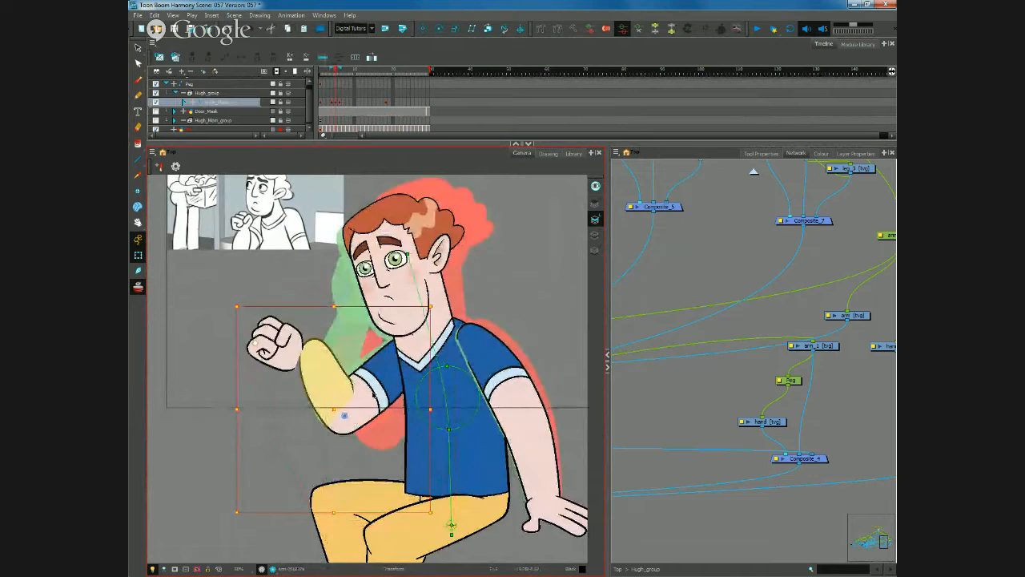
# Adjust the angle of the raised forearm and hand at frame 5, and swap the fist for the open hand with spread fingers
pyautogui.moveTo(279, 343); pyautogui.dragTo(301, 333)
pyautogui.moveTo(336, 297); pyautogui.dragTo(314, 339)
pyautogui.press('[')
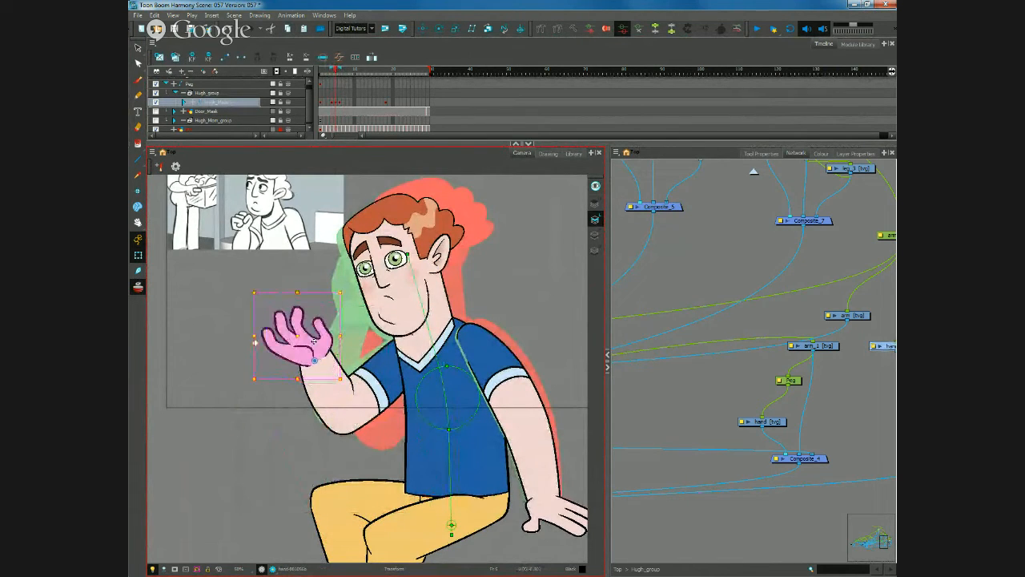
pyautogui.click(248, 398)
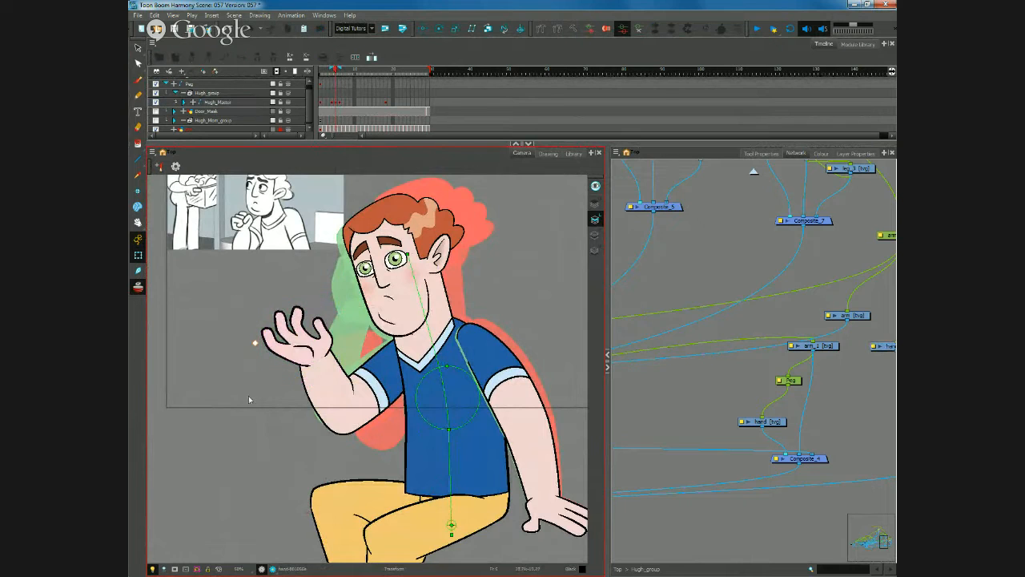
# Flip through frames 4, 5 and 6 to check how the open hand leads into the facepalm, looking closely at the face
pyautogui.press(',')
pyautogui.press('.')
pyautogui.press('.')
pyautogui.press(',')
pyautogui.press(',')
pyautogui.press('.')
pyautogui.press('.')
pyautogui.moveTo(390, 298); pyautogui.dragTo(400, 338)
pyautogui.scroll(2, 402, 337)
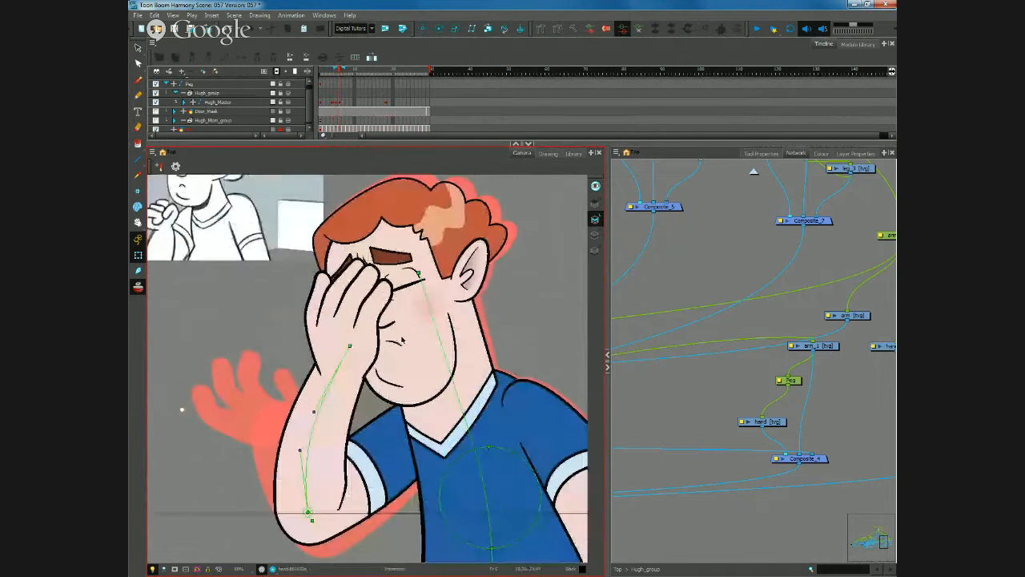
pyautogui.press(',')
pyautogui.press(',')
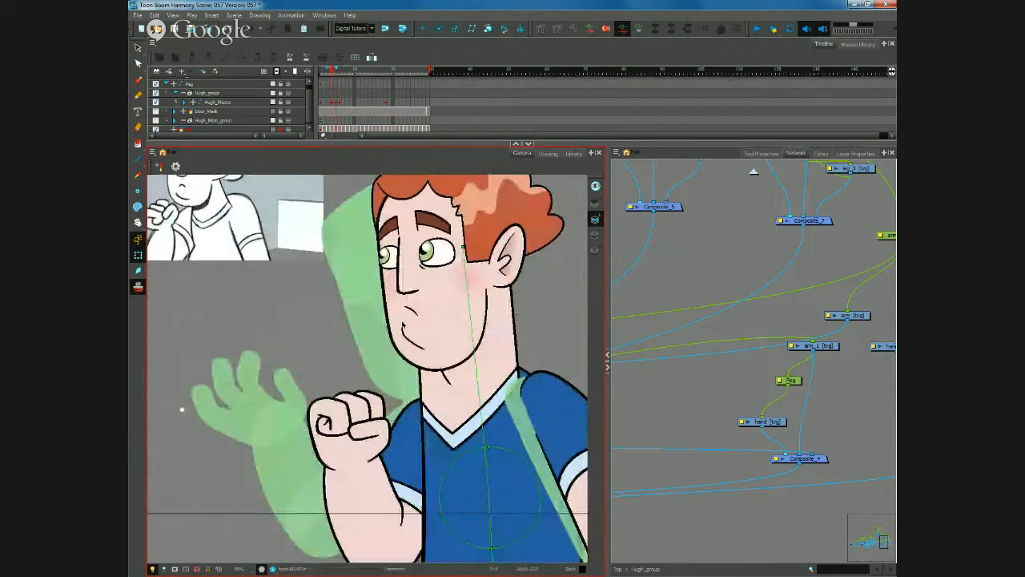
pyautogui.press('.')
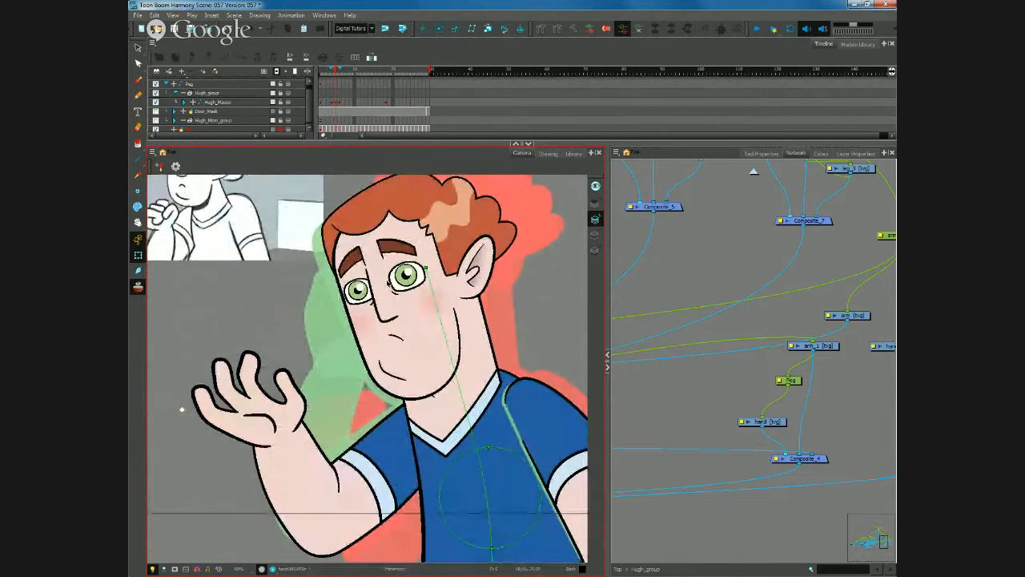
# Swap both of Hugh's wide-open eyes for half-closed eye drawings at frame 5
pyautogui.click(406, 274)
pyautogui.press(']')
pyautogui.press(']')
pyautogui.press(']')
pyautogui.press(']')
pyautogui.press(']')
pyautogui.press(']')
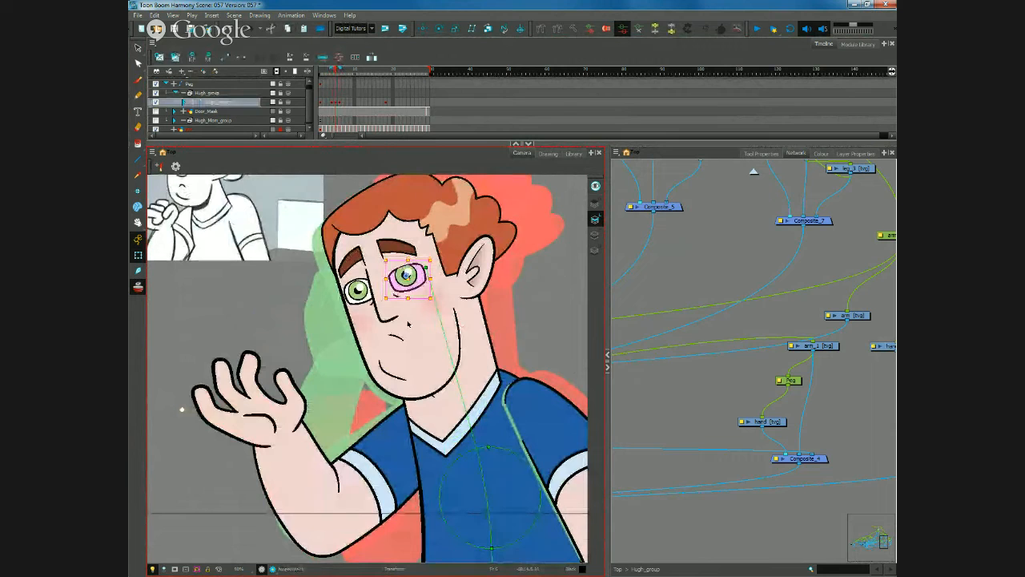
pyautogui.press(']')
pyautogui.click(349, 301)
pyautogui.press(']')
pyautogui.press(']')
pyautogui.press(']')
pyautogui.press(']')
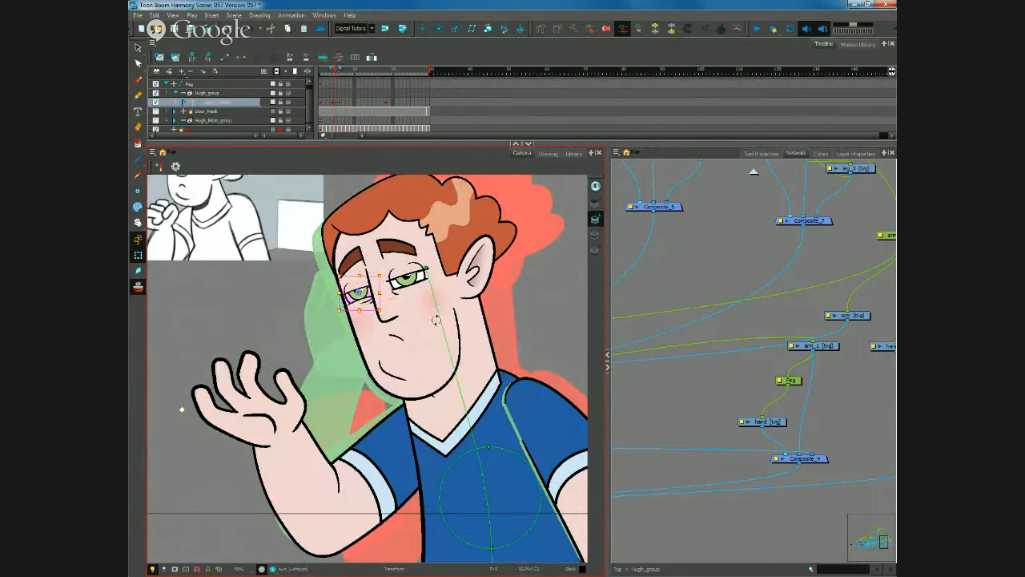
# Flip between frames 5 and 6 to compare the open-hand pose with the facepalm, with onion skinning turned off
pyautogui.press('.')
pyautogui.press(',')
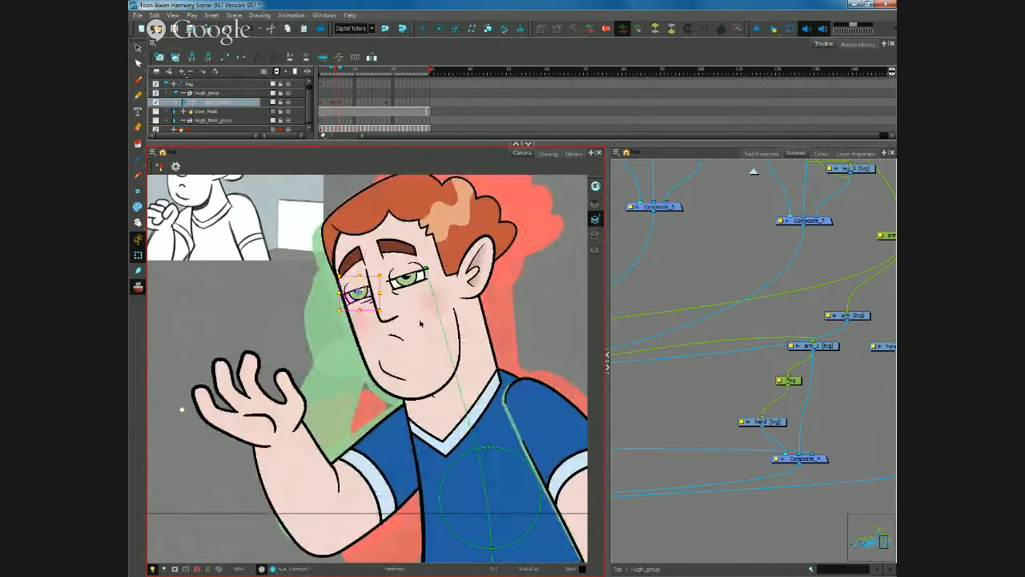
pyautogui.press('.')
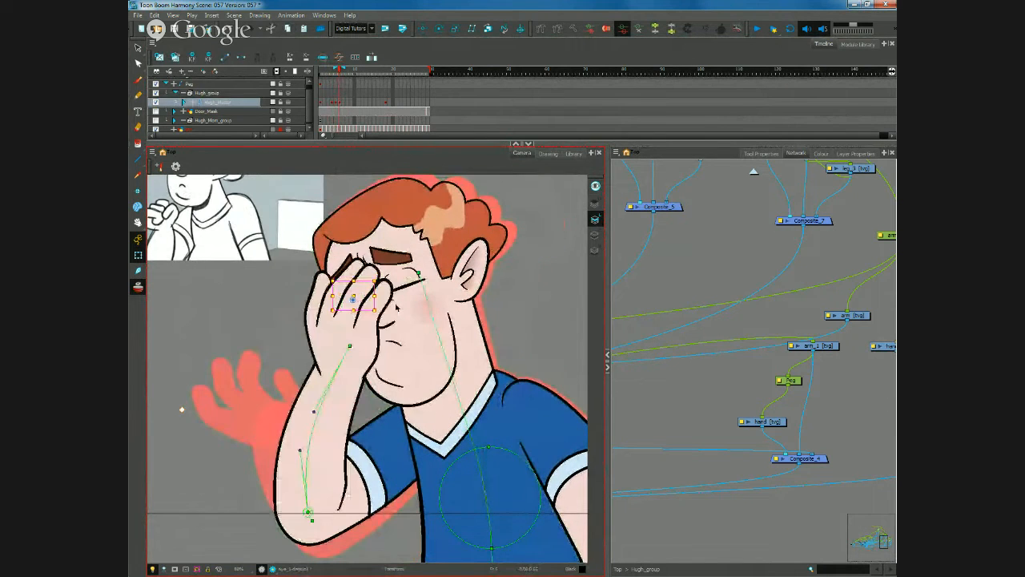
pyautogui.press(',')
pyautogui.press('.')
pyautogui.scroll(-1, 445, 409)
pyautogui.scroll(-3, 446, 408)
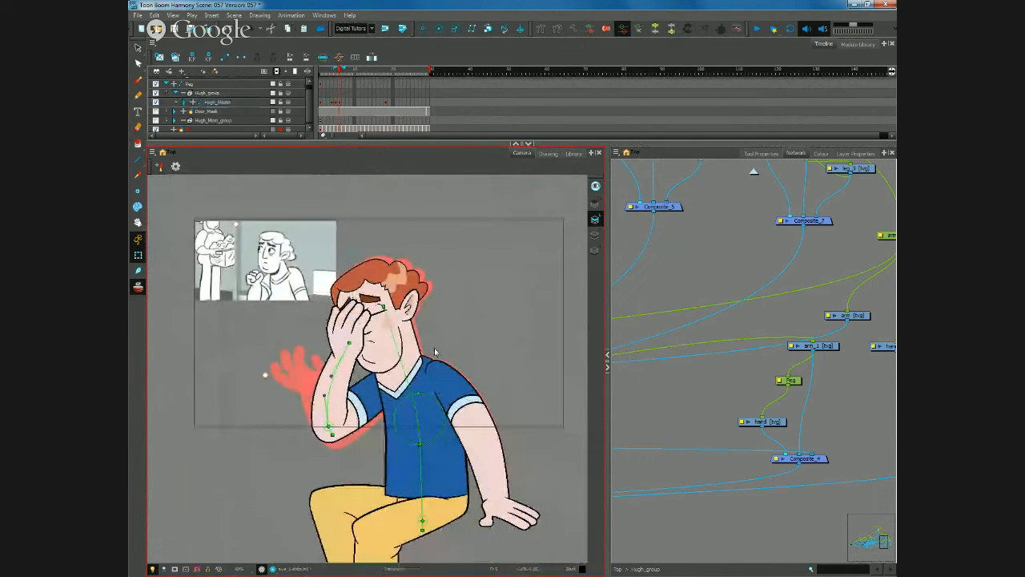
pyautogui.hotkey('alt', 'o')
pyautogui.press(',')
pyautogui.press('.')
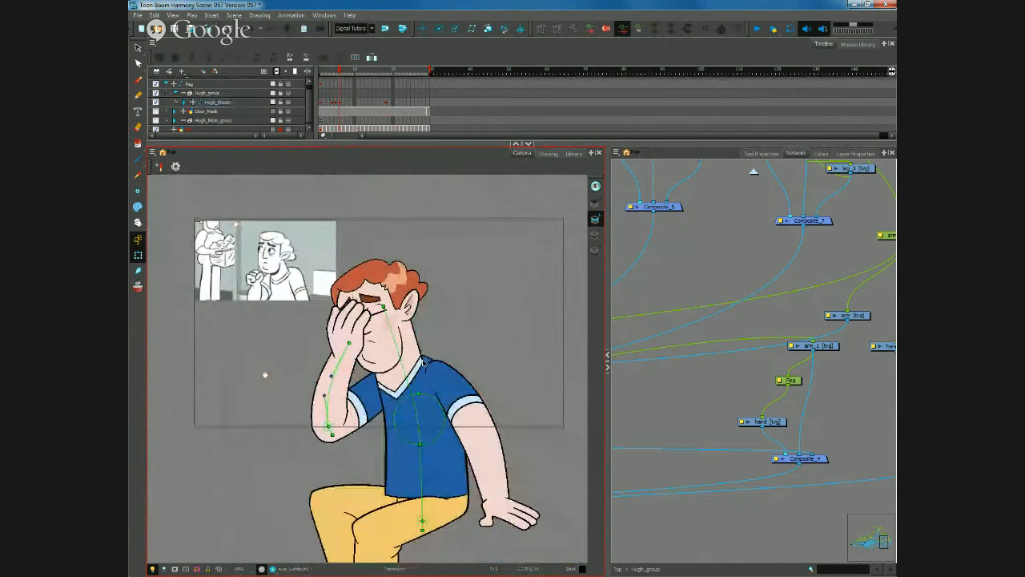
# Shift the facepalm keyframe from frame 6 to frame 7, along with the later keyframe, leaving room for an in-between at frame 6
pyautogui.click(333, 104)
pyautogui.click(336, 103)
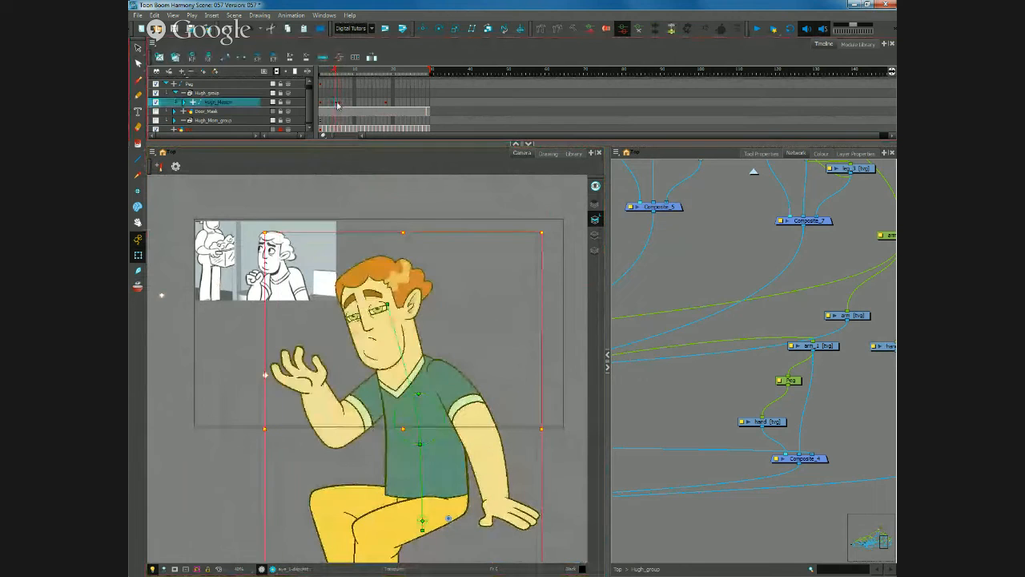
pyautogui.click(339, 104)
pyautogui.click(334, 105)
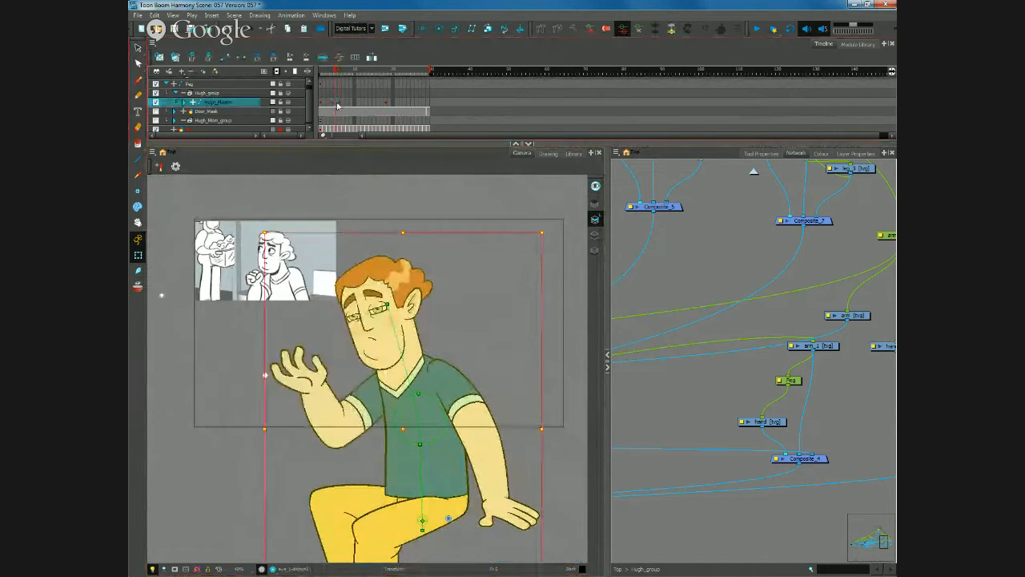
pyautogui.press('.')
pyautogui.press(',')
pyautogui.click(342, 104)
pyautogui.click(339, 105)
pyautogui.click(335, 105)
pyautogui.click(338, 105)
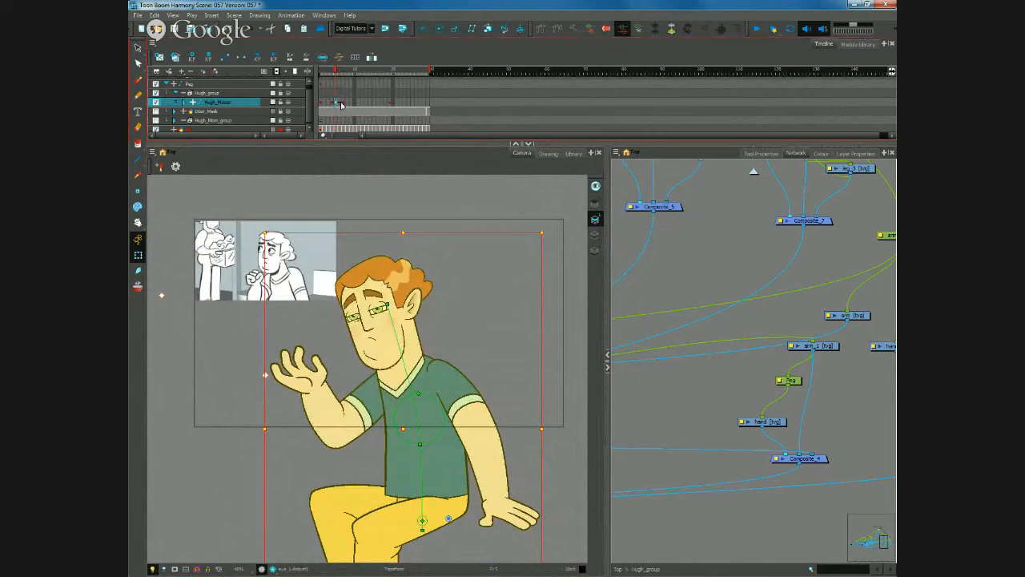
# Ease Hugh into the facepalm keyframe at frame 7 by setting its left time ratio to 50
pyautogui.click(341, 105)
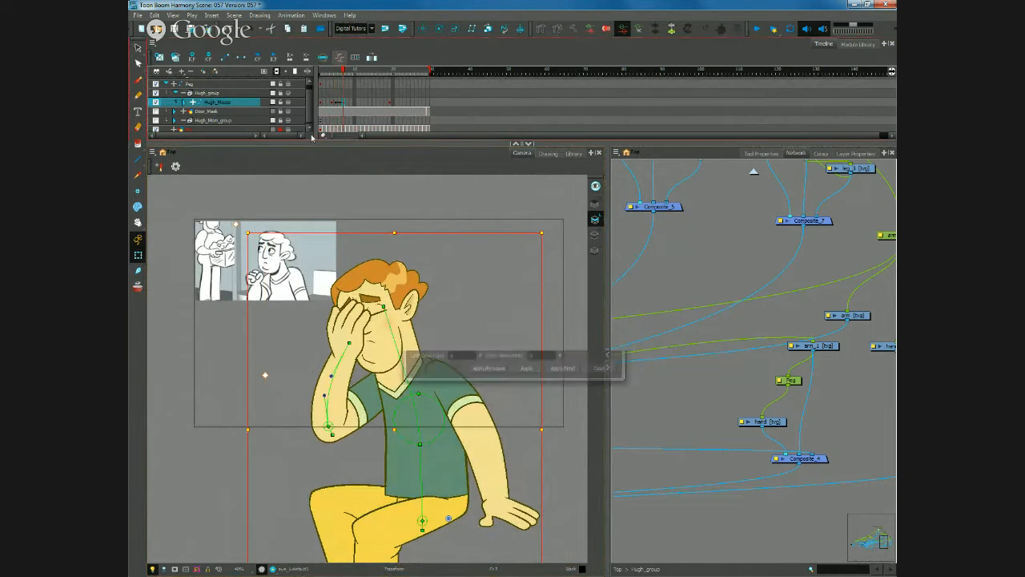
pyautogui.moveTo(459, 347); pyautogui.dragTo(410, 372)
pyautogui.write('50')
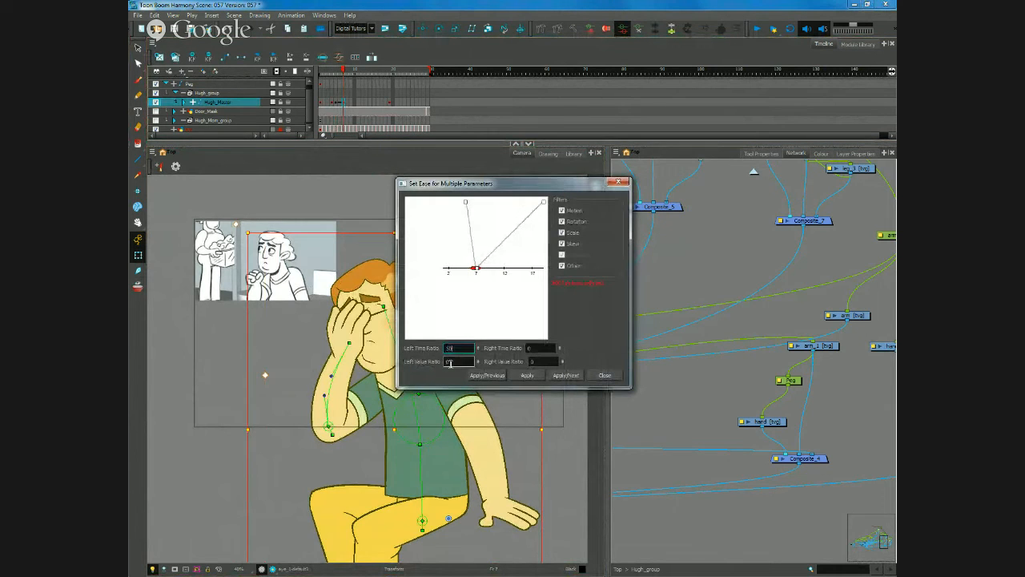
pyautogui.click(525, 375)
pyautogui.click(602, 374)
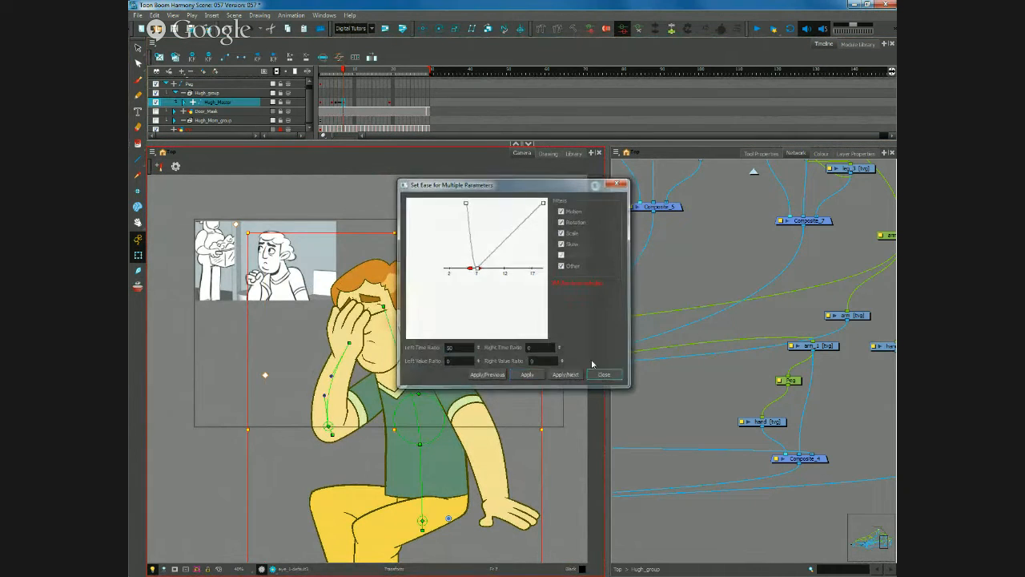
# Step through frames 5, 6 and 7 to examine the in-between leading into the facepalm
pyautogui.click(339, 103)
pyautogui.click(342, 104)
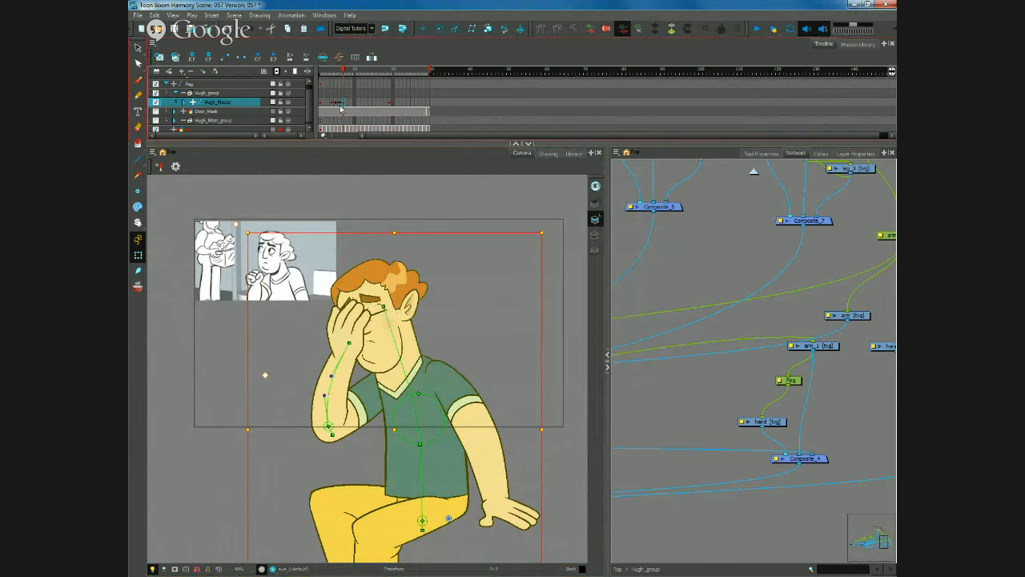
pyautogui.click(337, 104)
pyautogui.click(342, 105)
pyautogui.click(339, 105)
pyautogui.click(335, 112)
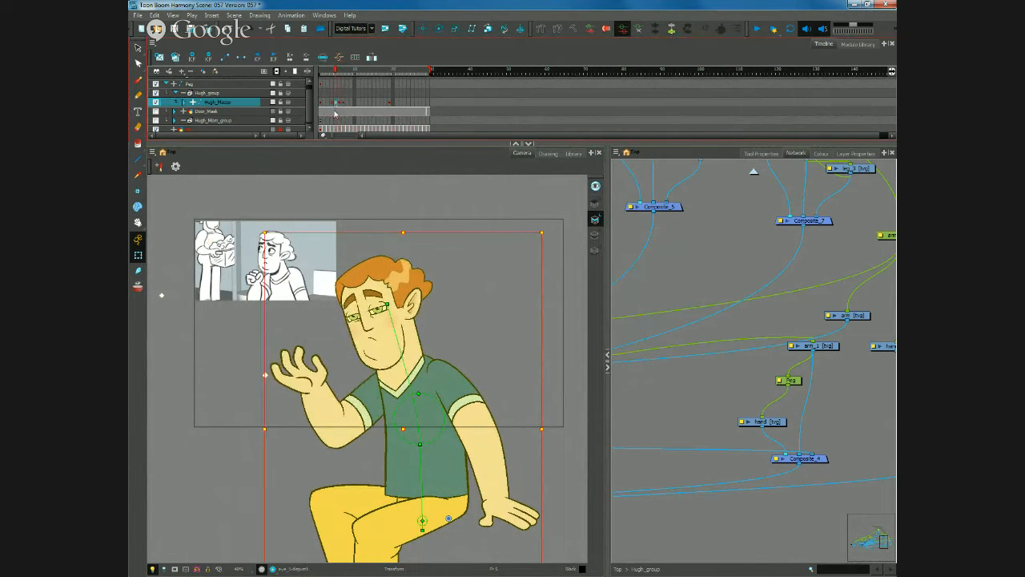
pyautogui.click(342, 107)
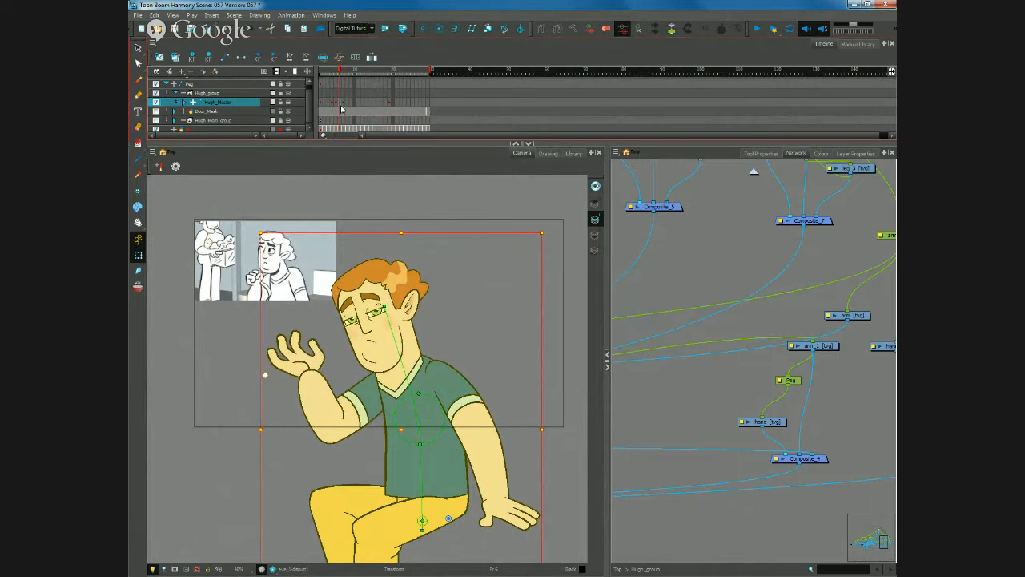
pyautogui.click(344, 106)
# Match the raised arm's pose at frame 6 to the facepalm arm pose from frame 7
pyautogui.click(350, 365)
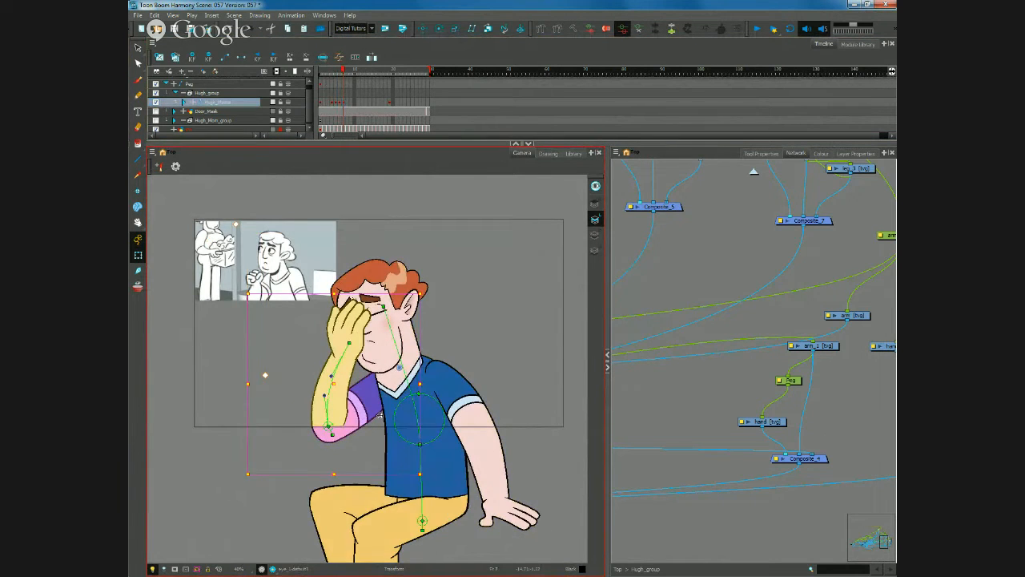
pyautogui.scroll(1, 384, 392)
pyautogui.moveTo(420, 416); pyautogui.dragTo(455, 396)
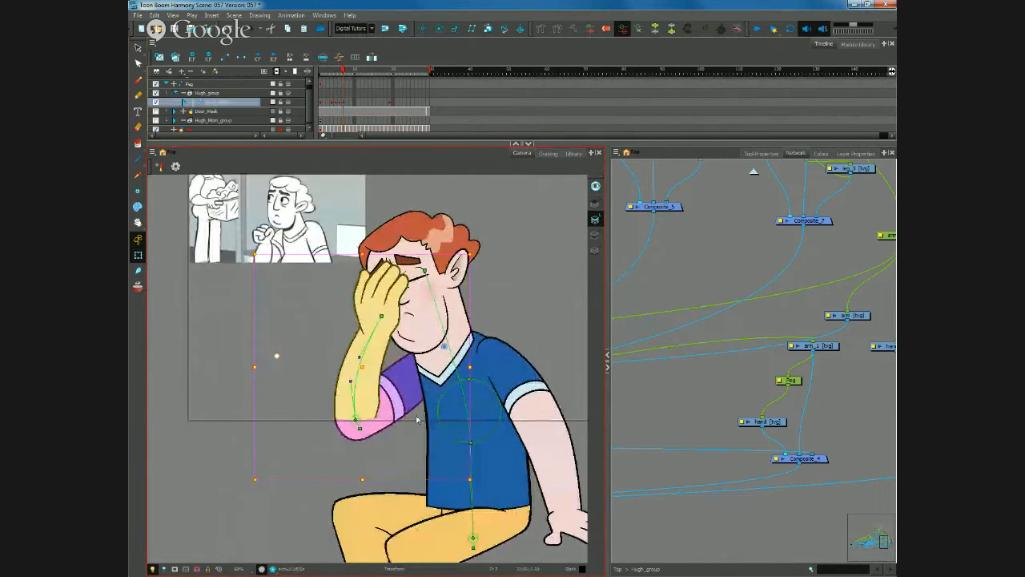
pyautogui.press(',')
pyautogui.press(',')
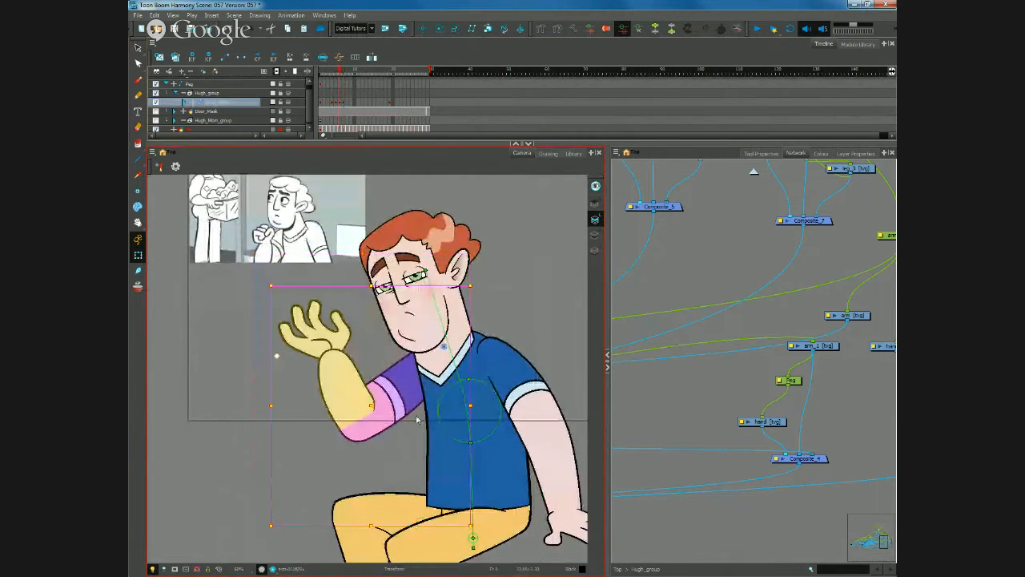
pyautogui.press('.')
pyautogui.press(',')
pyautogui.press(',')
pyautogui.press('.')
pyautogui.press('.')
# Swap the spread-fingered hand at frame 6 for the facepalm hand drawing, comparing it with frames 5 and 7
pyautogui.click(385, 323)
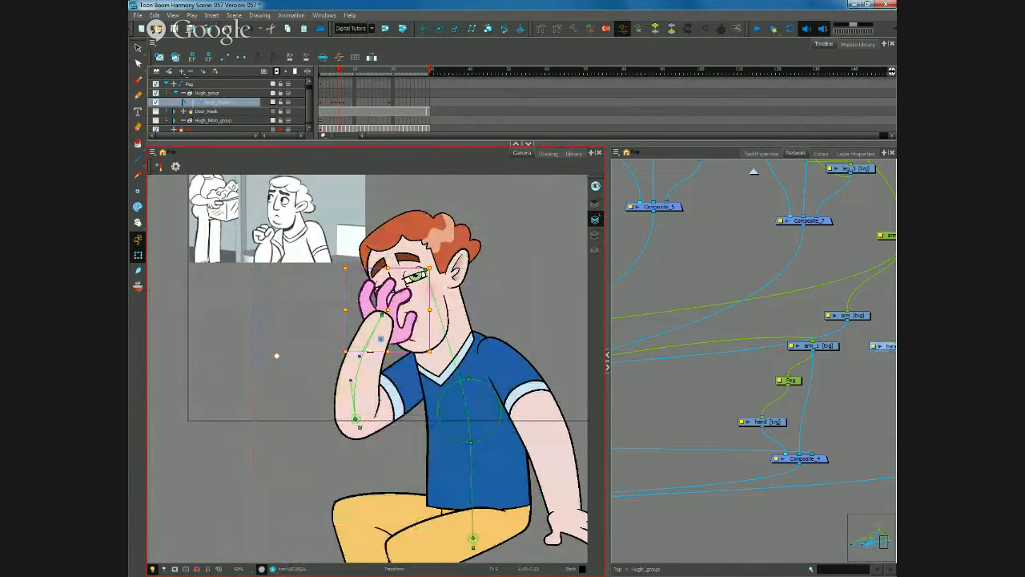
pyautogui.press('.')
pyautogui.press(',')
pyautogui.press(',')
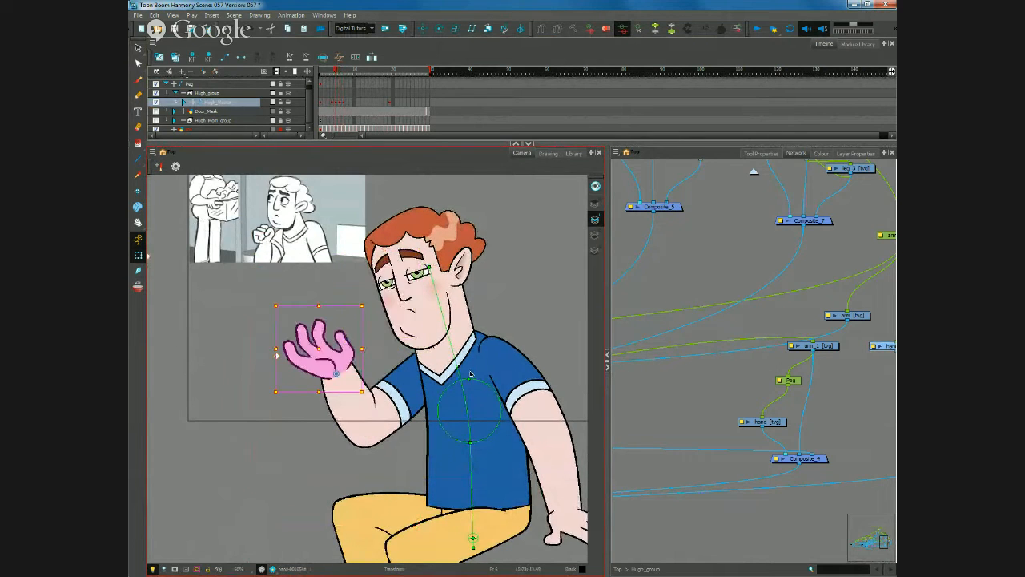
pyautogui.press('.')
pyautogui.press('.')
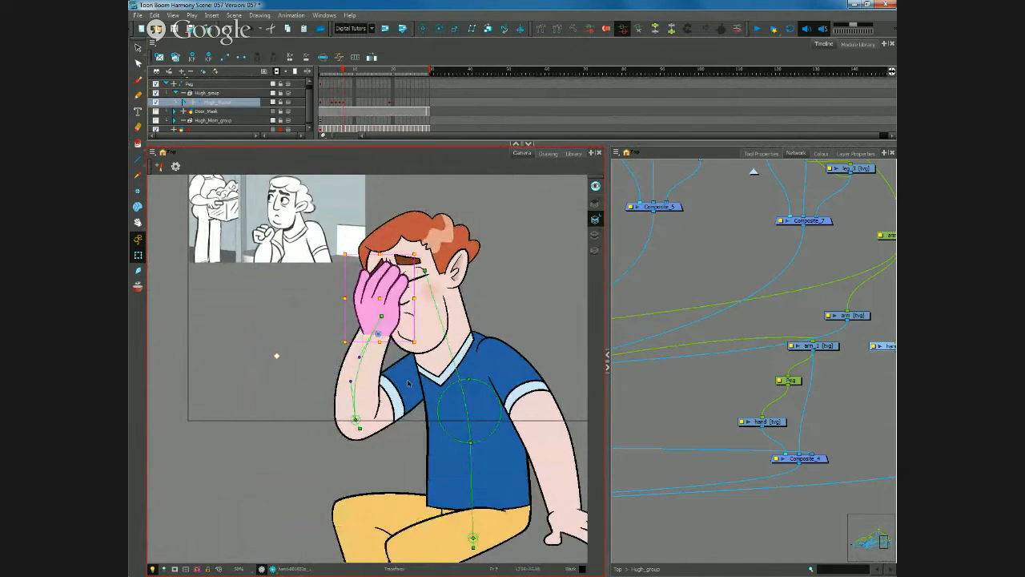
pyautogui.press(',')
# Narrow the whole raised arm slightly at frame 6 and skew its outer side upward
pyautogui.click(406, 385)
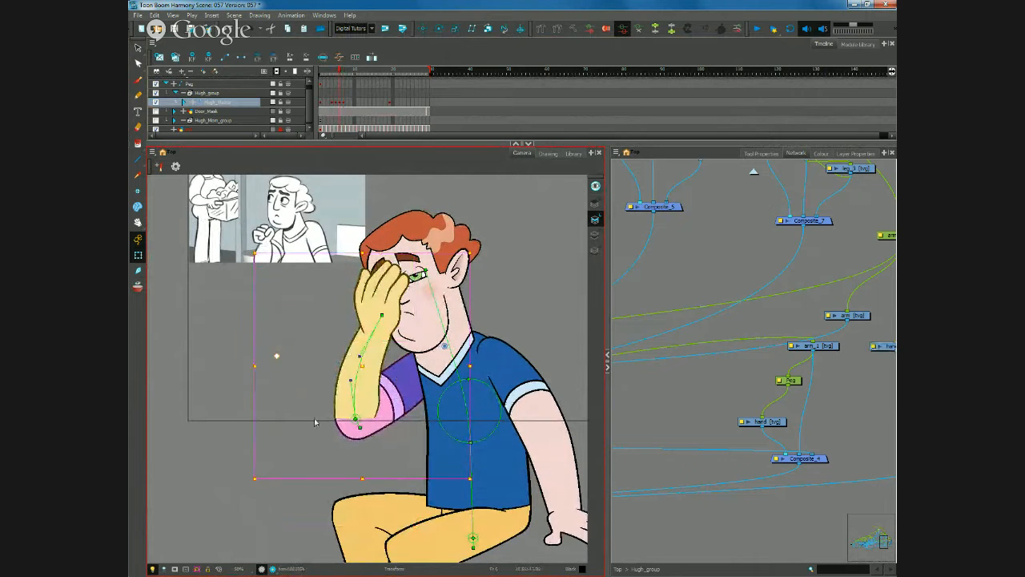
pyautogui.moveTo(255, 366); pyautogui.dragTo(258, 366)
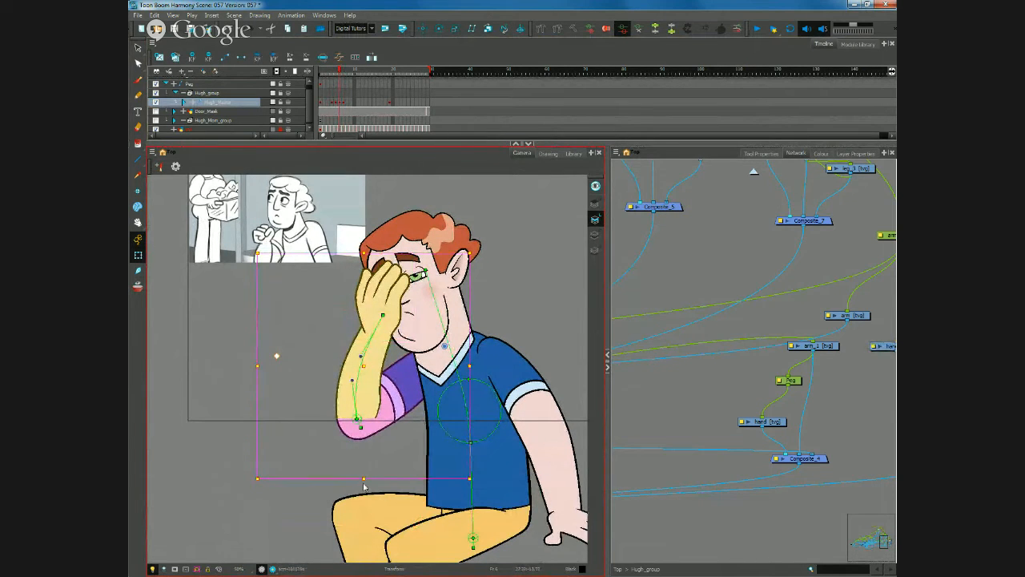
pyautogui.moveTo(362, 480); pyautogui.dragTo(364, 482)
pyautogui.moveTo(254, 441); pyautogui.dragTo(257, 432)
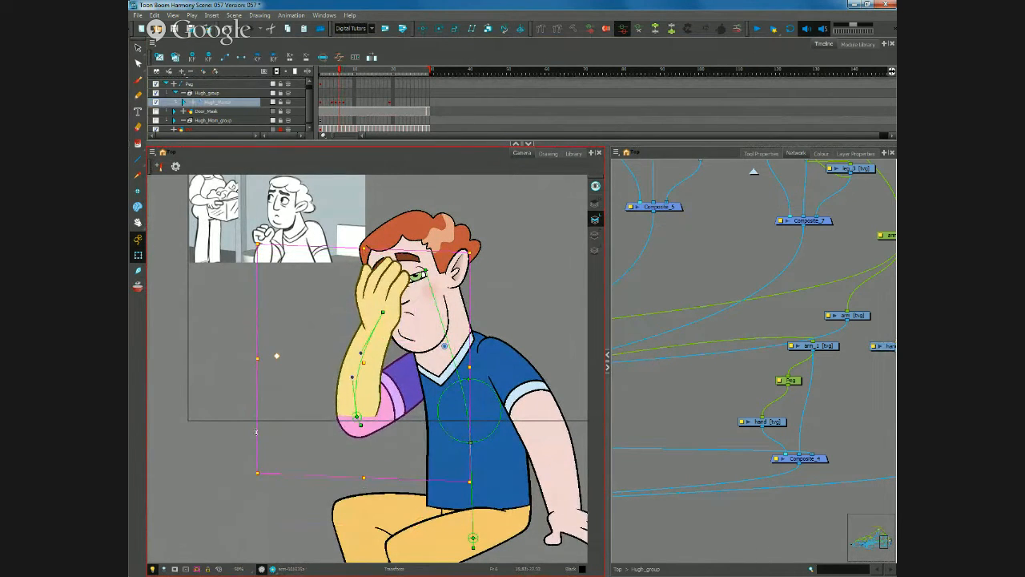
# Move the wrist deformation point slightly toward the face at frame 6 and rotate the hand outward
pyautogui.scroll(3, 403, 253)
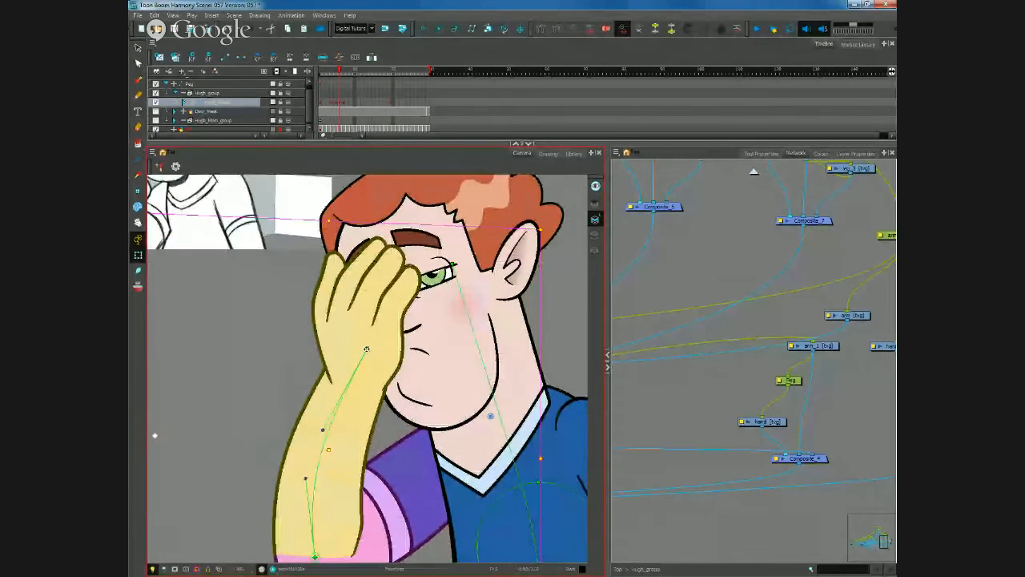
pyautogui.moveTo(368, 350); pyautogui.dragTo(373, 347)
pyautogui.click(373, 348)
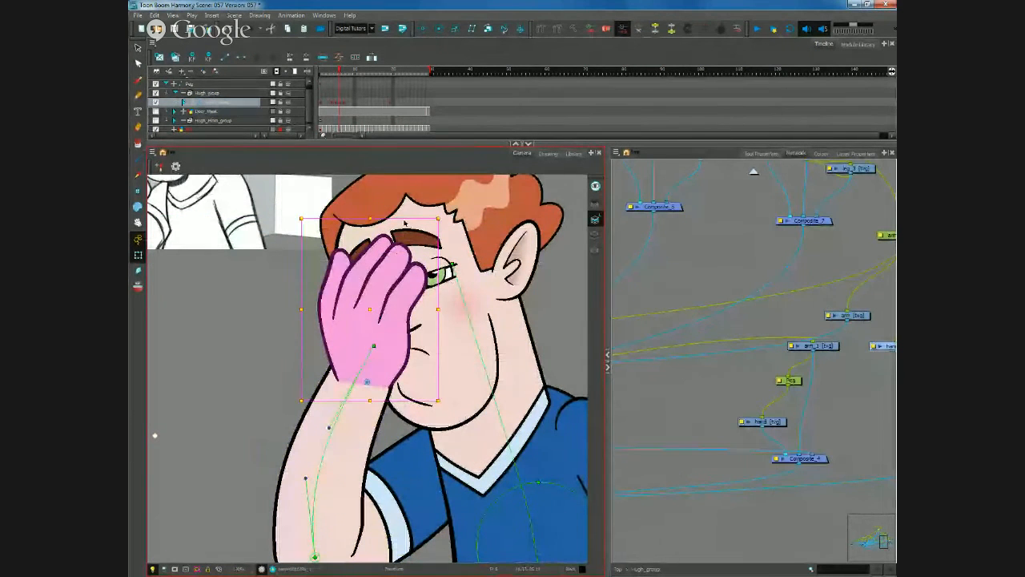
pyautogui.moveTo(425, 236); pyautogui.dragTo(396, 208)
# Compare the hand across frames 5, 6 and 7 and make it slightly narrower at frame 6
pyautogui.press(',')
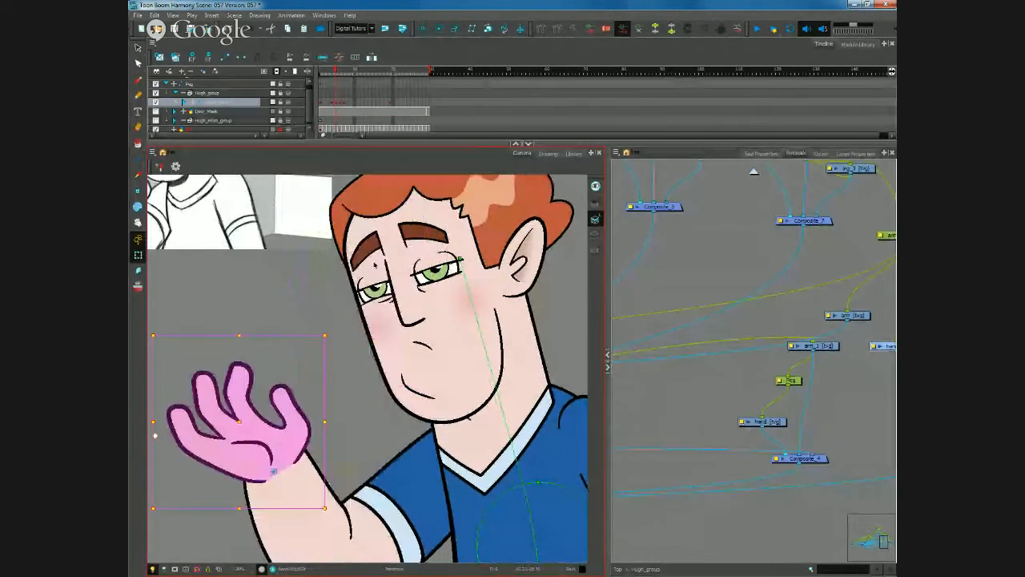
pyautogui.press('.')
pyautogui.press('.')
pyautogui.press(',')
pyautogui.press('.')
pyautogui.press(',')
pyautogui.press('.')
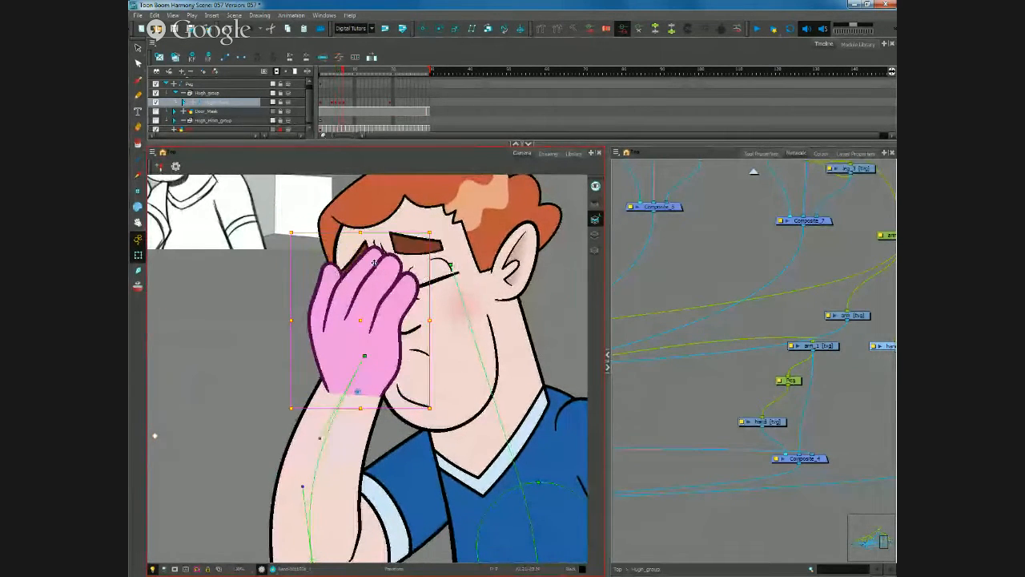
pyautogui.press(',')
pyautogui.moveTo(301, 225); pyautogui.dragTo(304, 224)
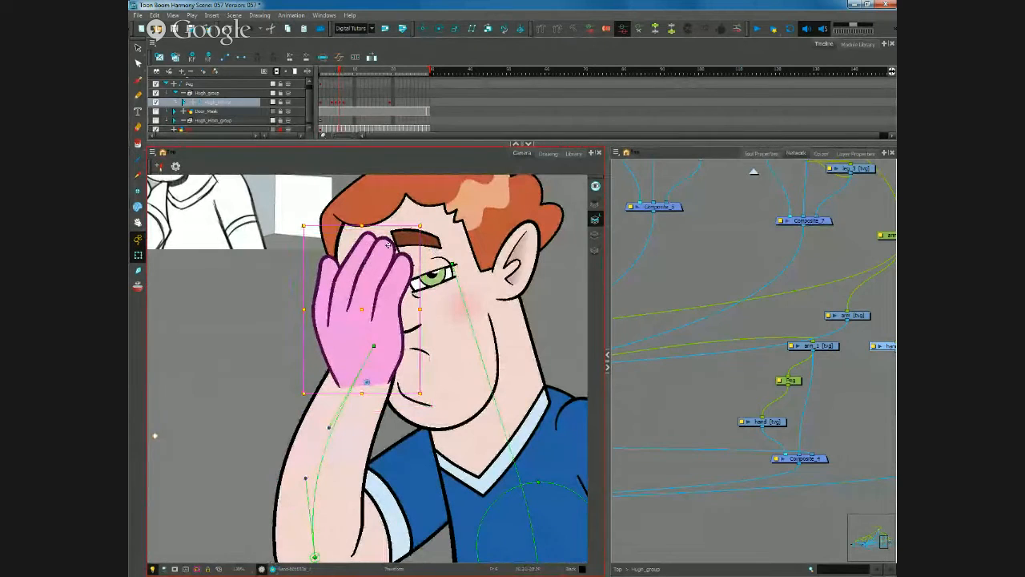
# Turn on onion skinning for only the following frame and nudge the hand slightly down toward the wrist at frame 6
pyautogui.click(138, 286)
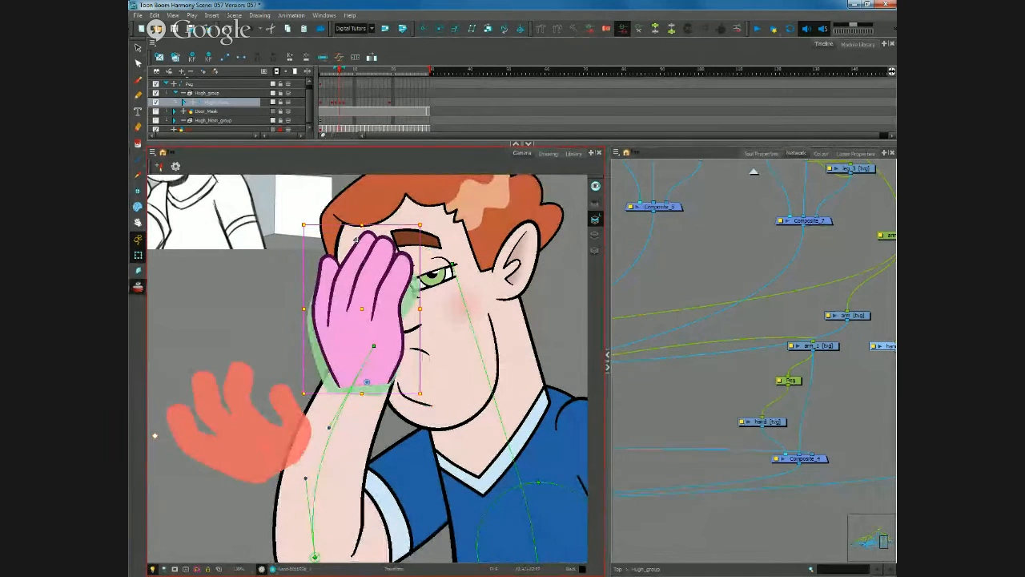
pyautogui.moveTo(334, 72); pyautogui.dragTo(338, 71)
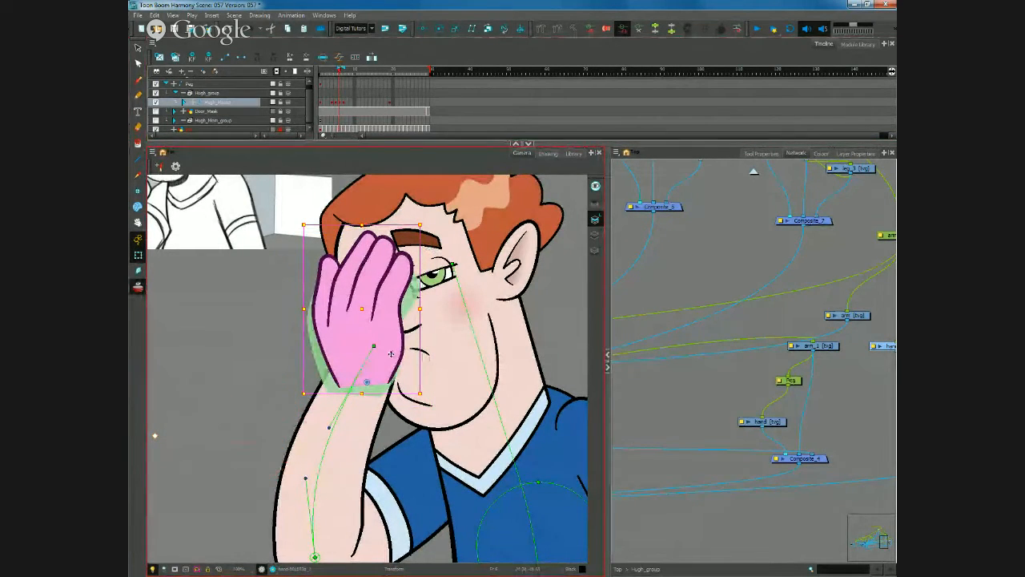
pyautogui.moveTo(387, 365); pyautogui.dragTo(389, 370)
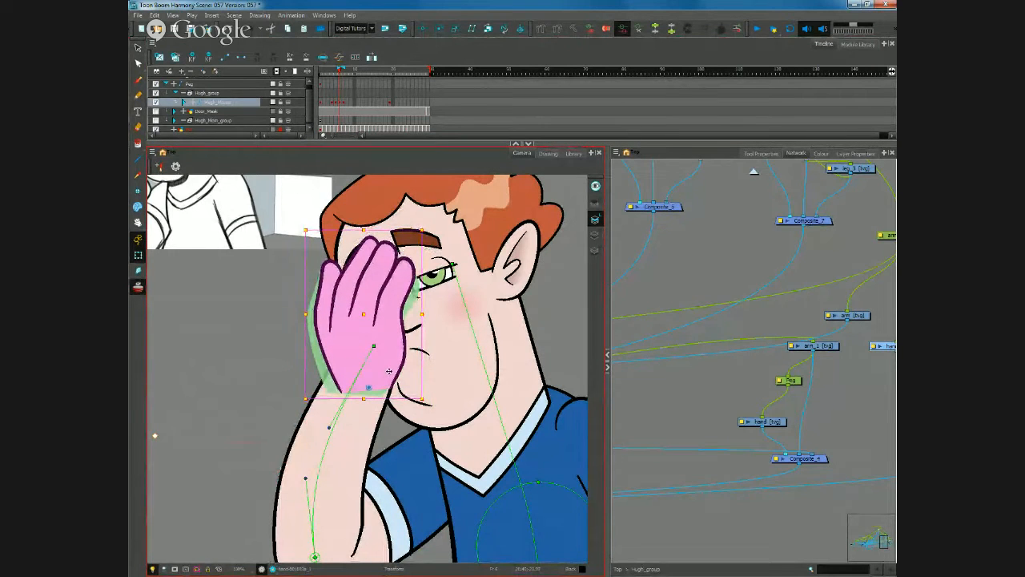
pyautogui.press(',')
pyautogui.press('.')
pyautogui.press('.')
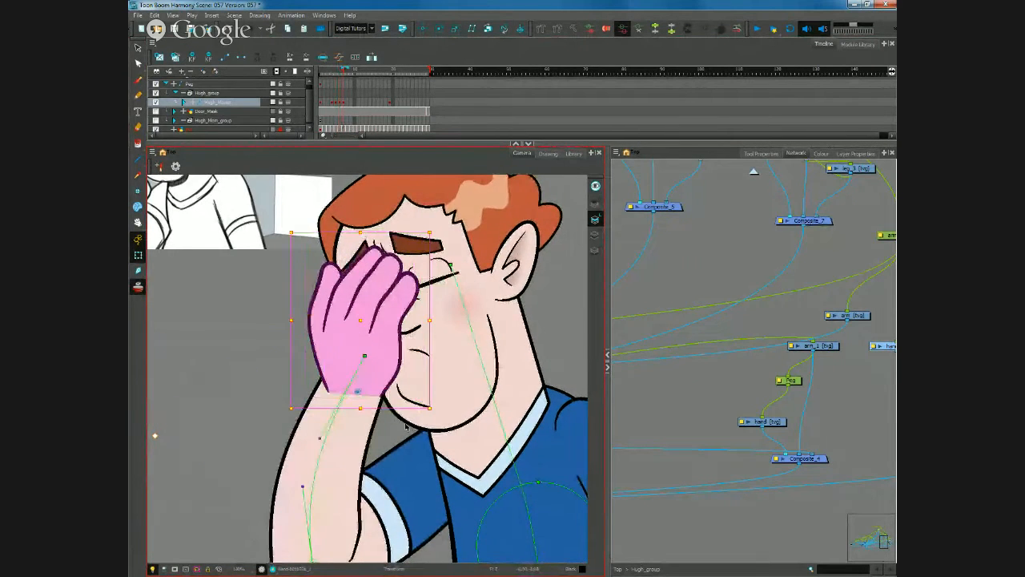
pyautogui.press(',')
pyautogui.press('.')
pyautogui.press(',')
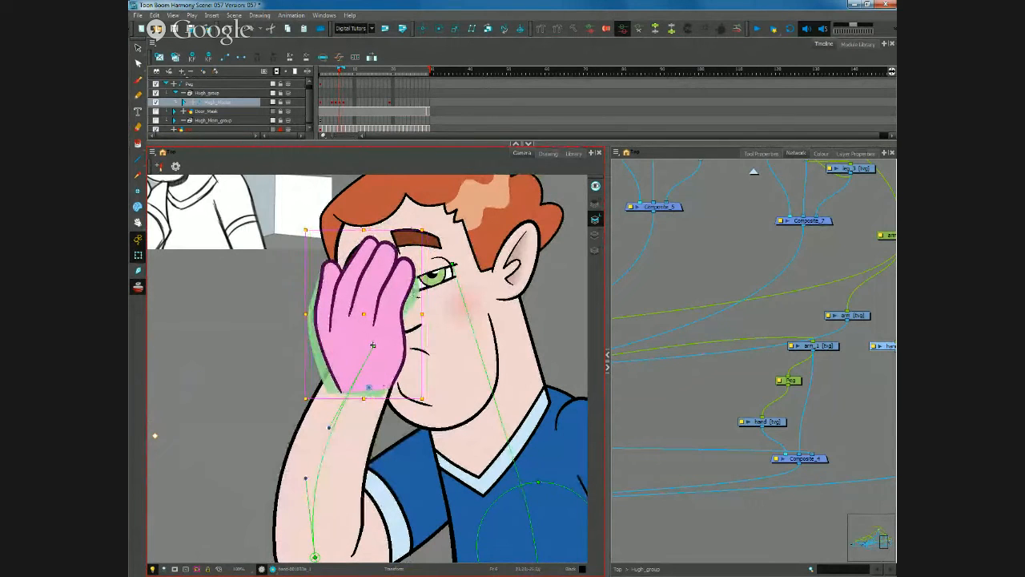
# Shift the wrist deformation point and its forearm curve handle slightly toward the face at frame 6, checking against the neighbouring frames
pyautogui.moveTo(373, 345); pyautogui.dragTo(379, 346)
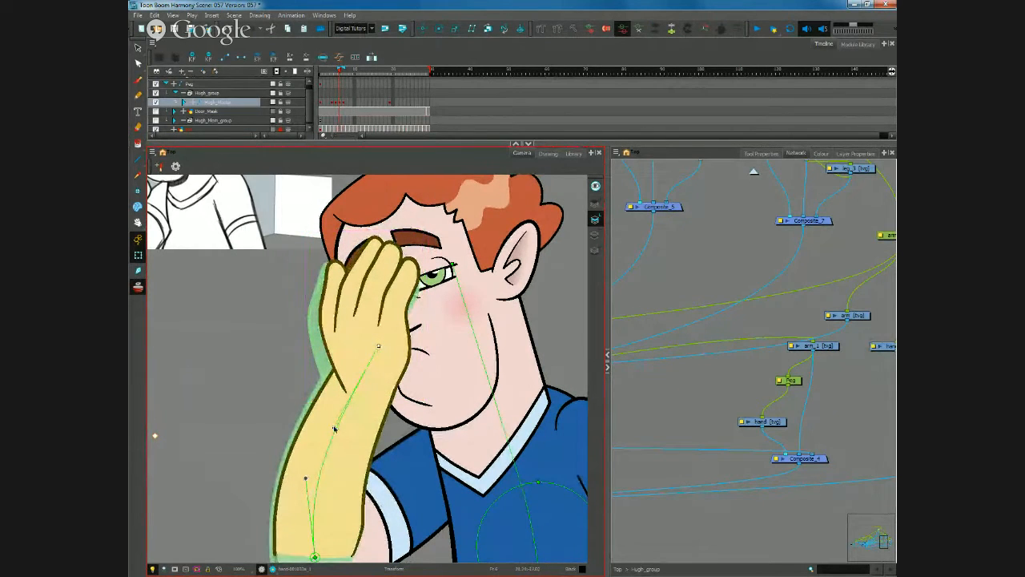
pyautogui.moveTo(335, 429); pyautogui.dragTo(337, 430)
pyautogui.press(',')
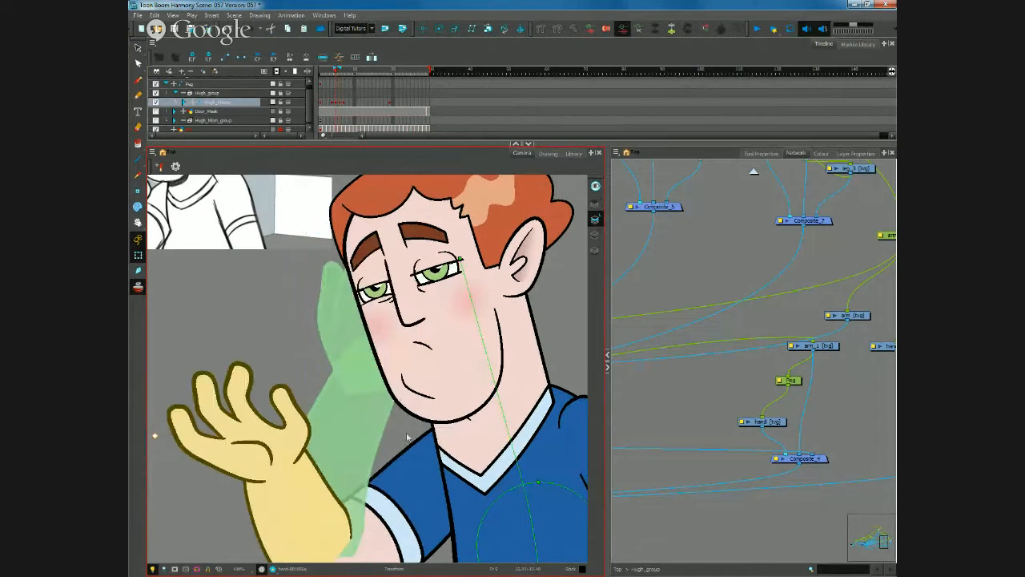
pyautogui.press('.')
pyautogui.press(',')
pyautogui.press('.')
pyautogui.press(',')
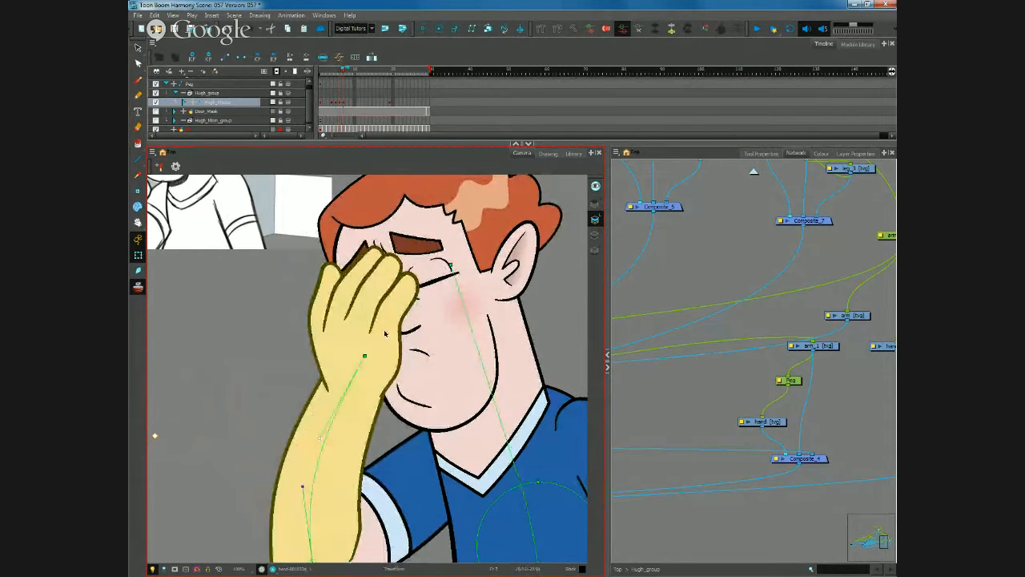
pyautogui.press('.')
# Skew the facepalm hand slightly toward the face at frame 6 and check how it flows between frames 5 and 7
pyautogui.click(387, 327)
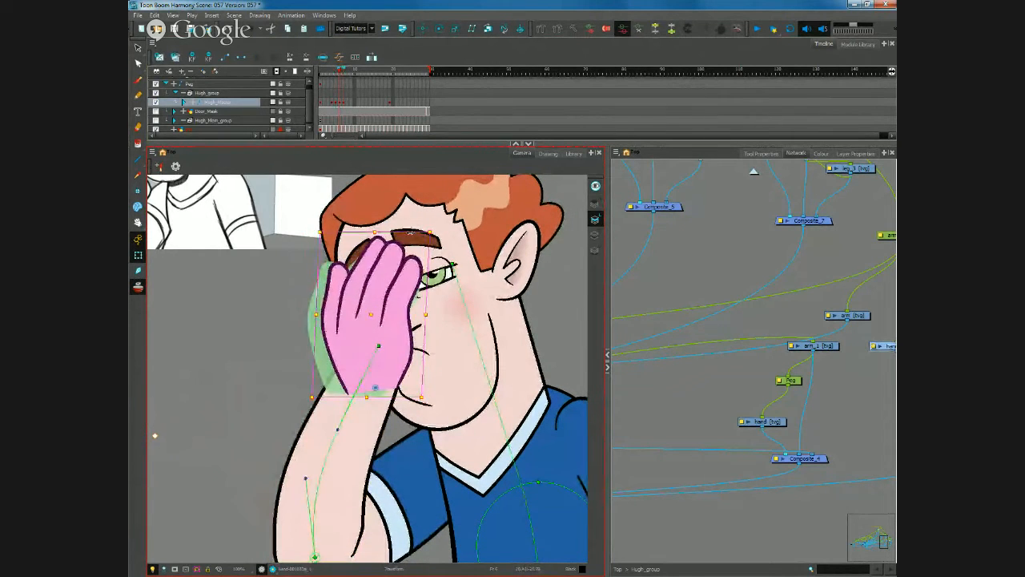
pyautogui.press(',')
pyautogui.press('.')
pyautogui.press('.')
pyautogui.press(',')
# Compare the facepalm hand's skew at frame 6 against the hand poses at frames 5 and 7
pyautogui.press('.')
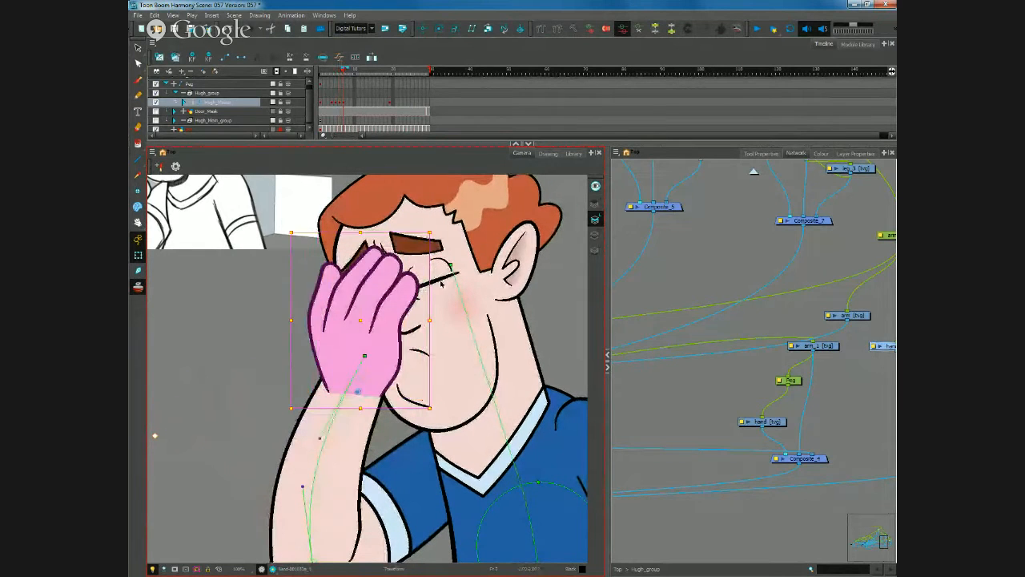
pyautogui.press(',')
pyautogui.press('.')
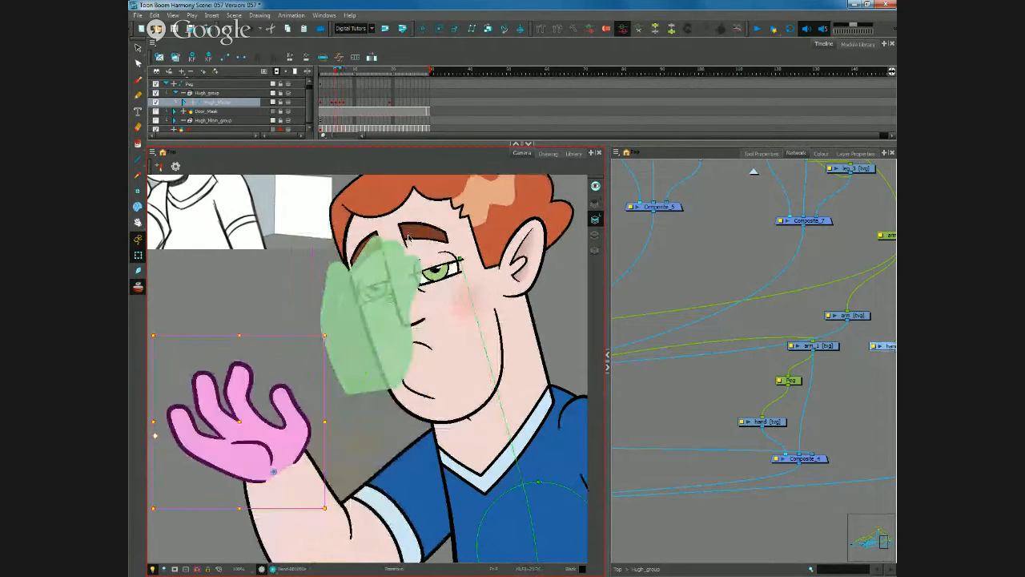
pyautogui.press(',')
pyautogui.press('.')
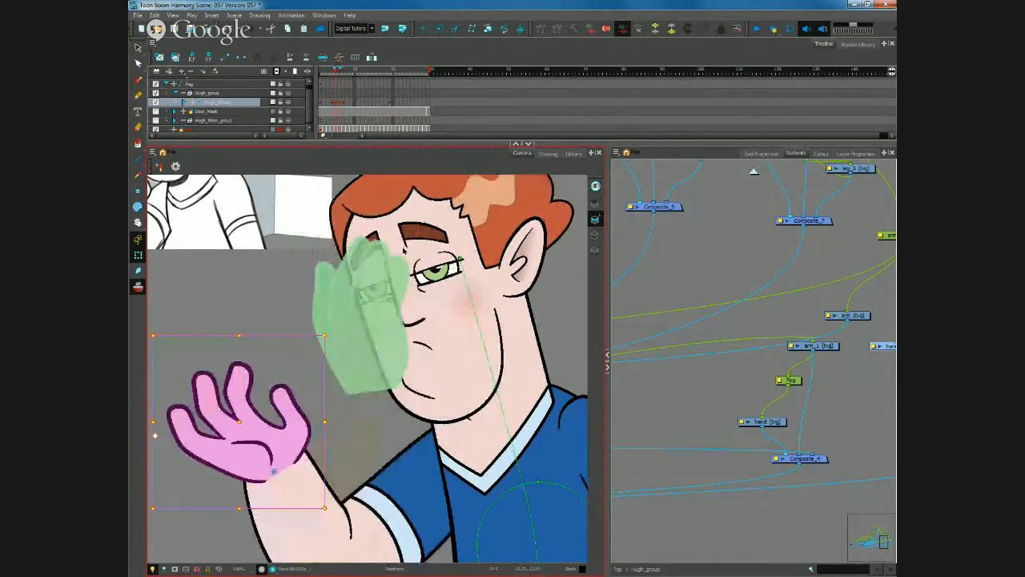
pyautogui.press(',')
pyautogui.press(',')
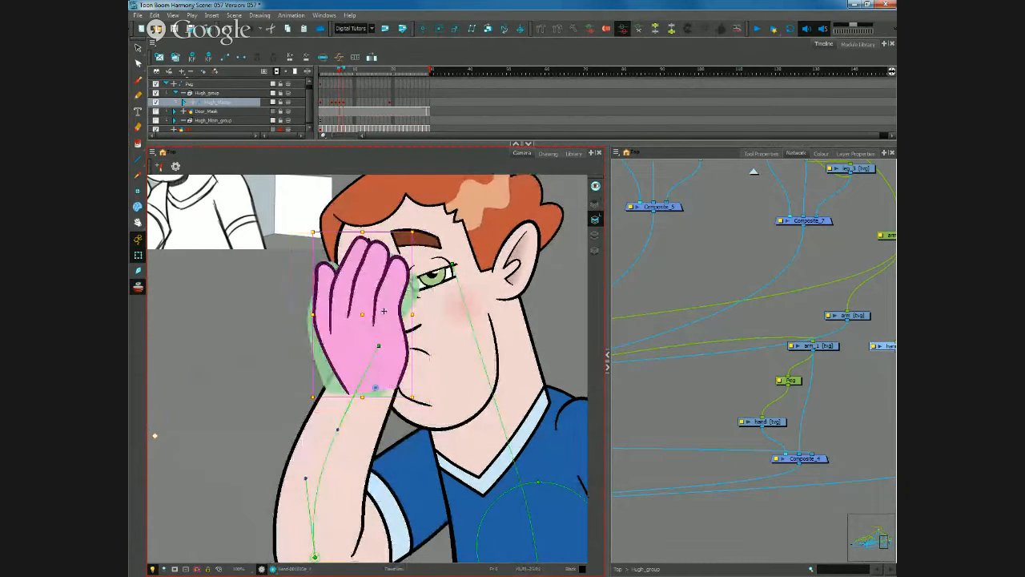
pyautogui.press('.')
pyautogui.press(',')
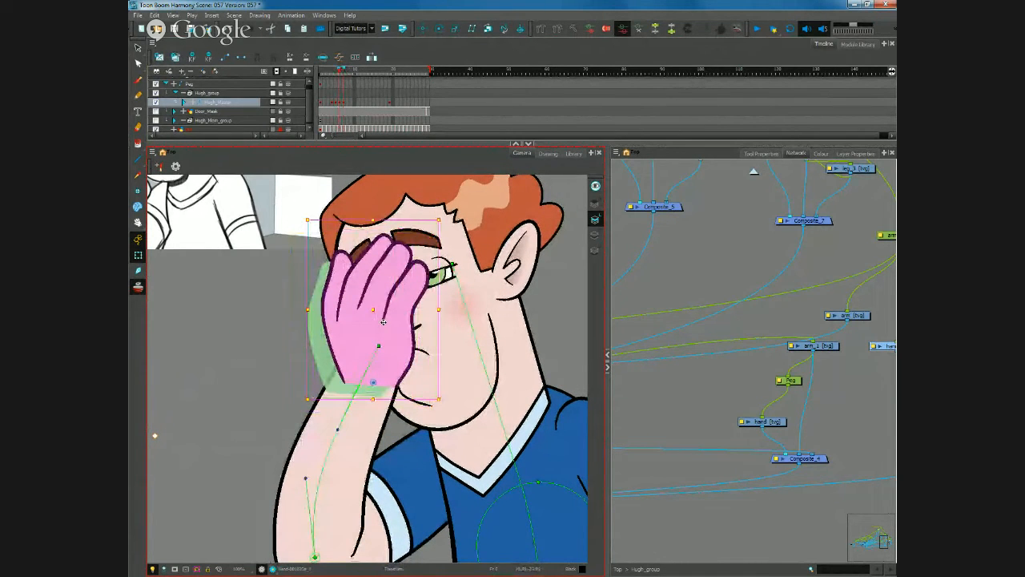
pyautogui.press(',')
pyautogui.press('.')
# Make the facepalm hand slightly narrower and taller at frame 6, checking it against frames 5 and 7
pyautogui.moveTo(439, 309); pyautogui.dragTo(434, 312)
pyautogui.moveTo(372, 220); pyautogui.dragTo(371, 211)
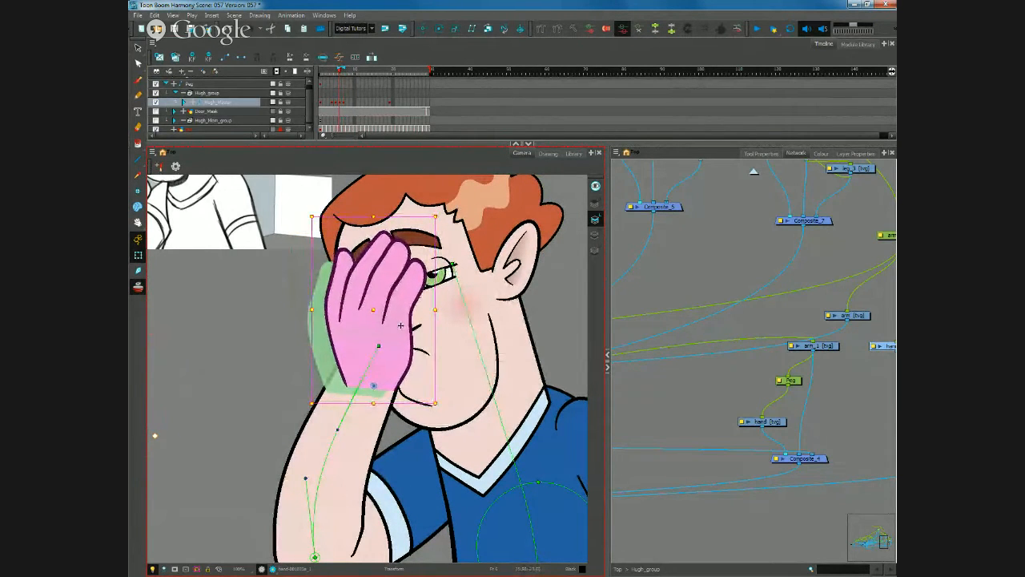
pyautogui.press(',')
pyautogui.press('.')
pyautogui.press('.')
pyautogui.press(',')
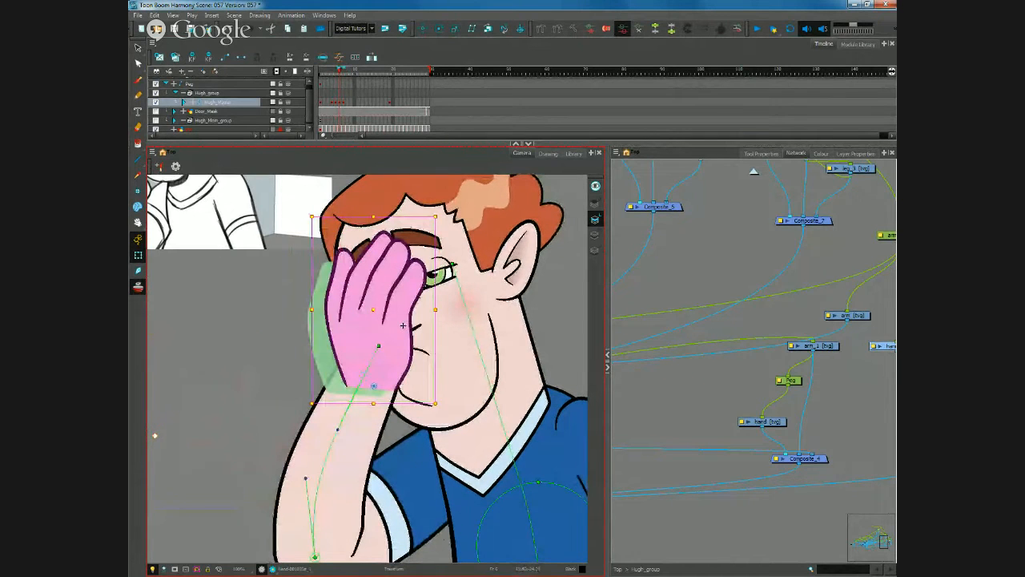
pyautogui.press('.')
# Examine how the eyes and eyebrows change across frames 5, 6 and 7 with their group selected
pyautogui.click(535, 330)
pyautogui.scroll(2, 526, 359)
pyautogui.scroll(-4, 508, 377)
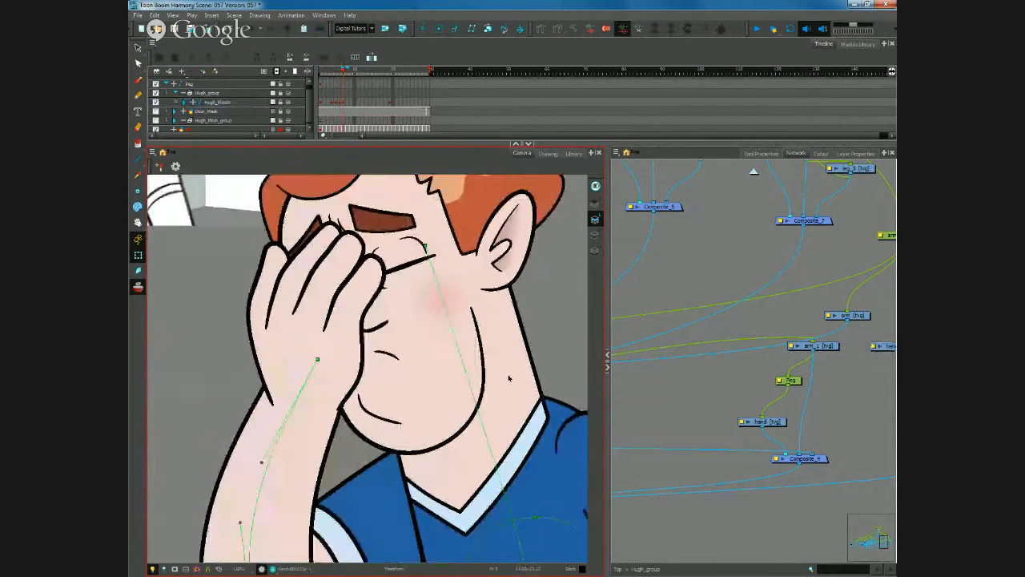
pyautogui.moveTo(494, 416); pyautogui.dragTo(453, 370)
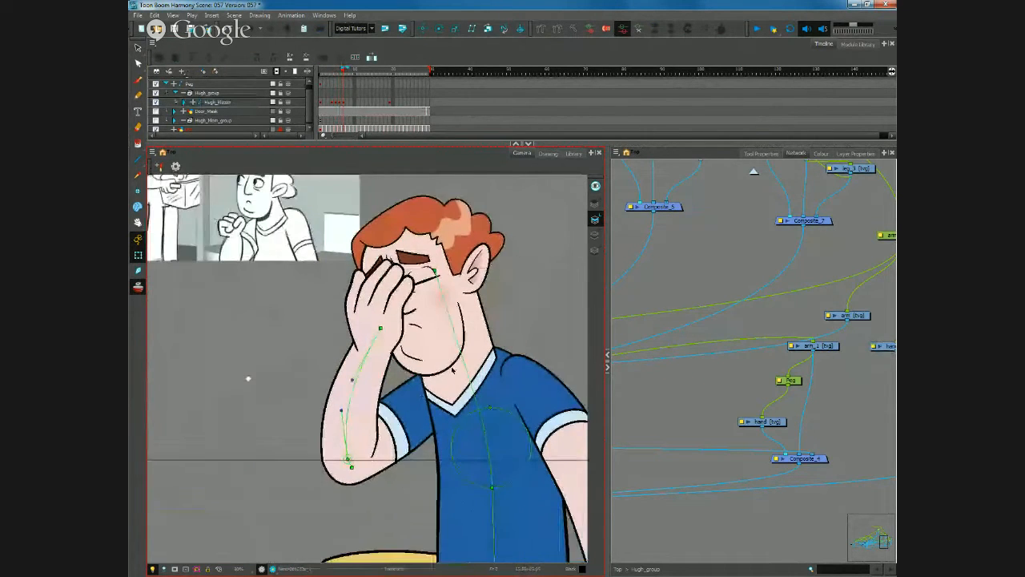
pyautogui.scroll(1, 452, 370)
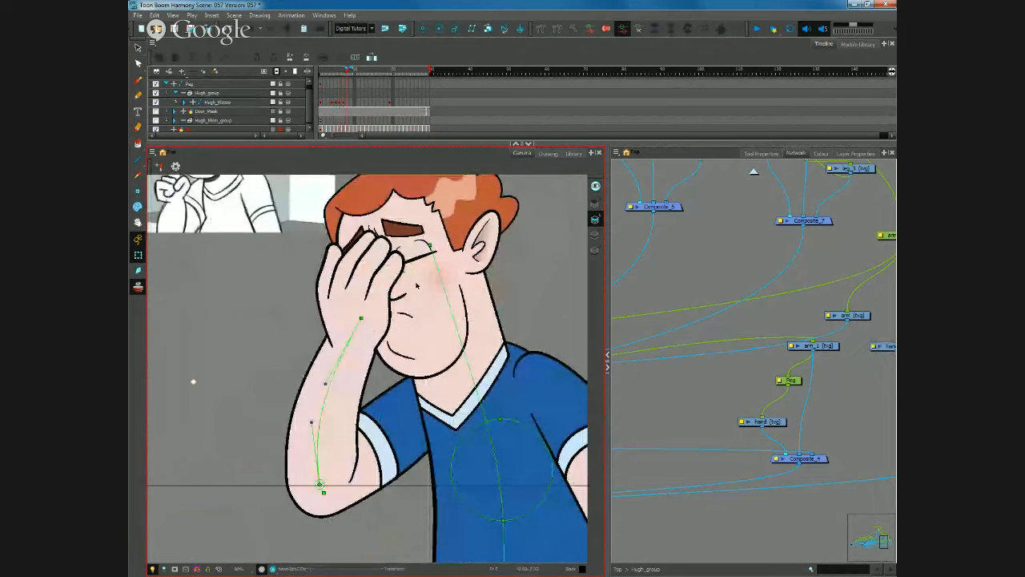
pyautogui.click(412, 254)
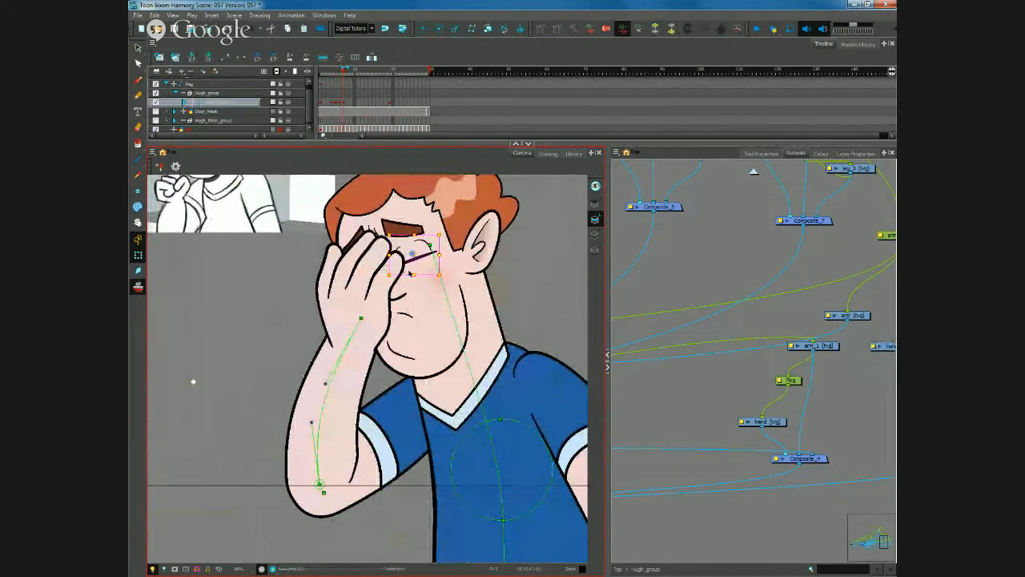
pyautogui.press('b')
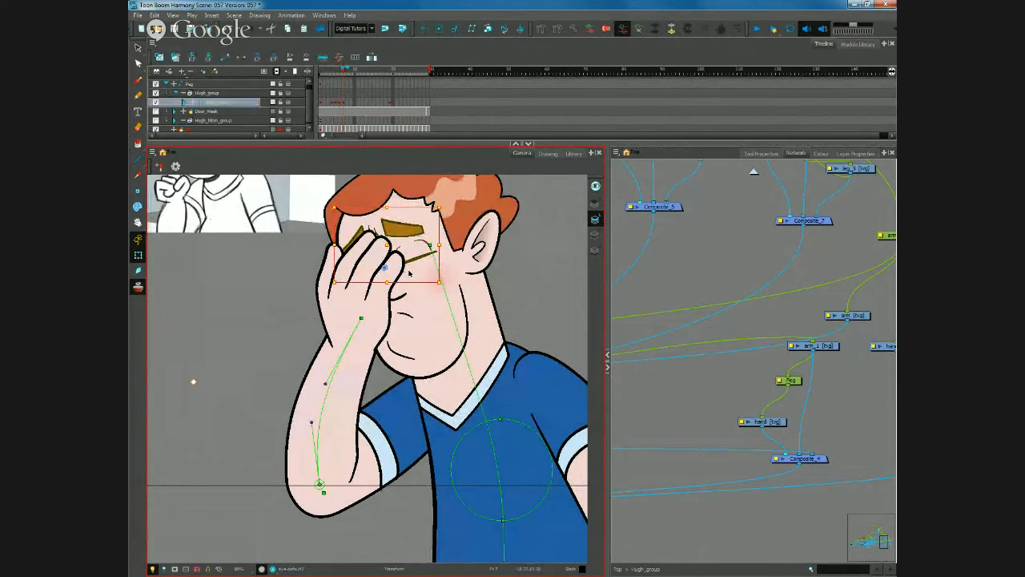
pyautogui.press(',')
pyautogui.press(',')
pyautogui.press('.')
pyautogui.press('.')
pyautogui.press(',')
pyautogui.press('.')
# Step back and forth through the full-figure motion from the fist pose into the facepalm to judge its timing
pyautogui.click(508, 309)
pyautogui.scroll(-3, 505, 307)
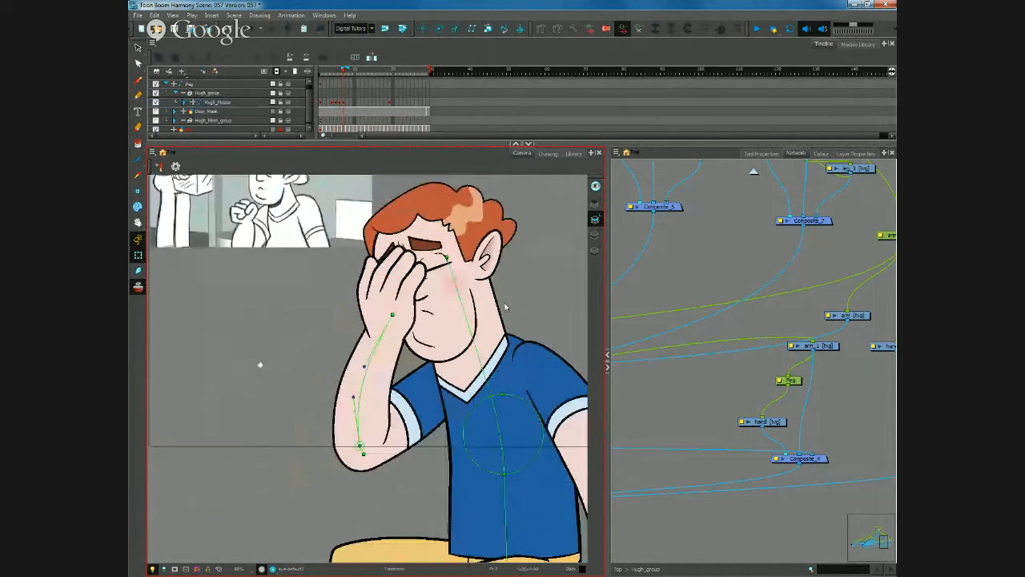
pyautogui.moveTo(502, 307); pyautogui.dragTo(411, 314)
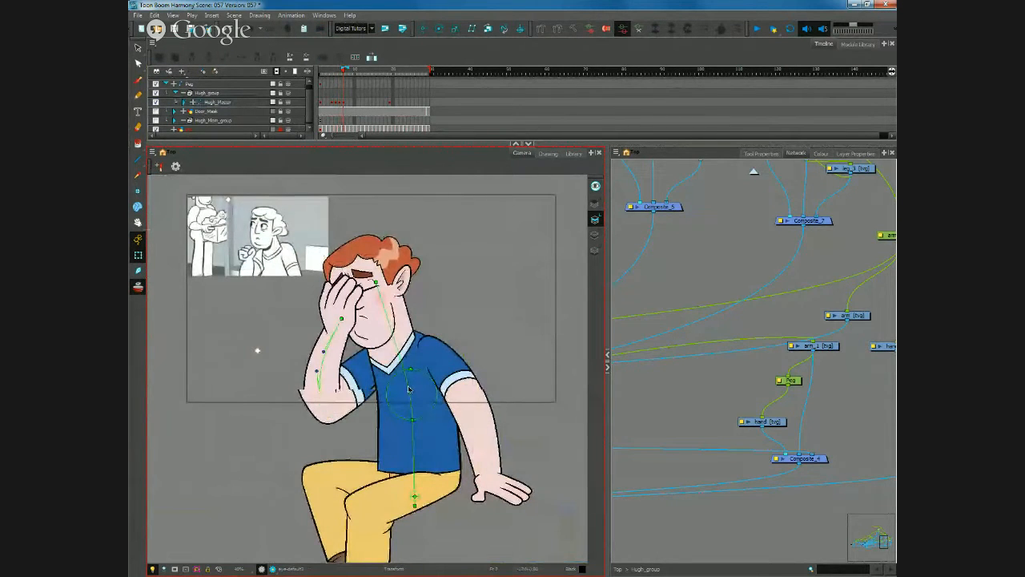
pyautogui.press(',')
pyautogui.press(',')
pyautogui.press(',')
pyautogui.press(',')
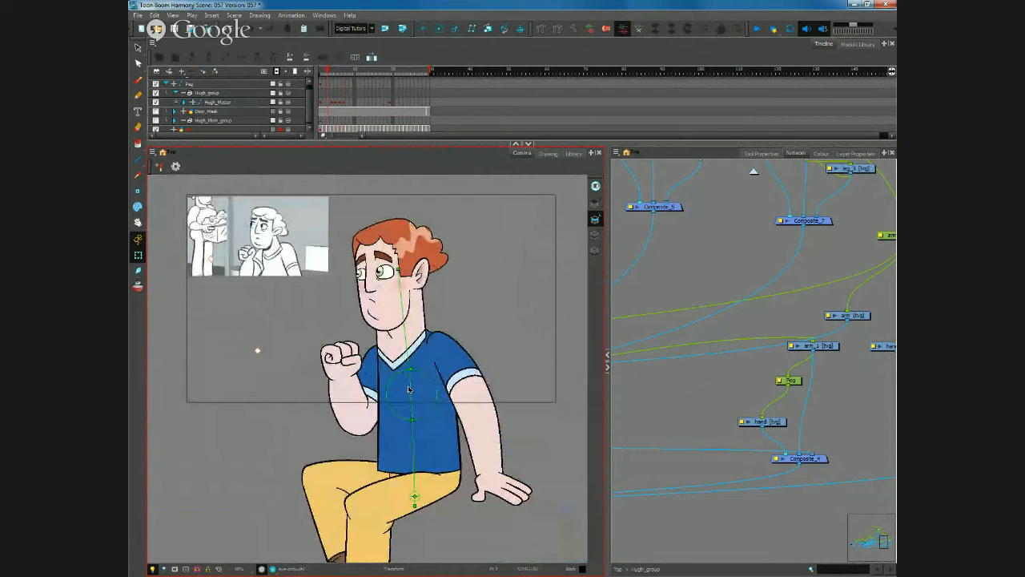
pyautogui.press('.')
pyautogui.press(',')
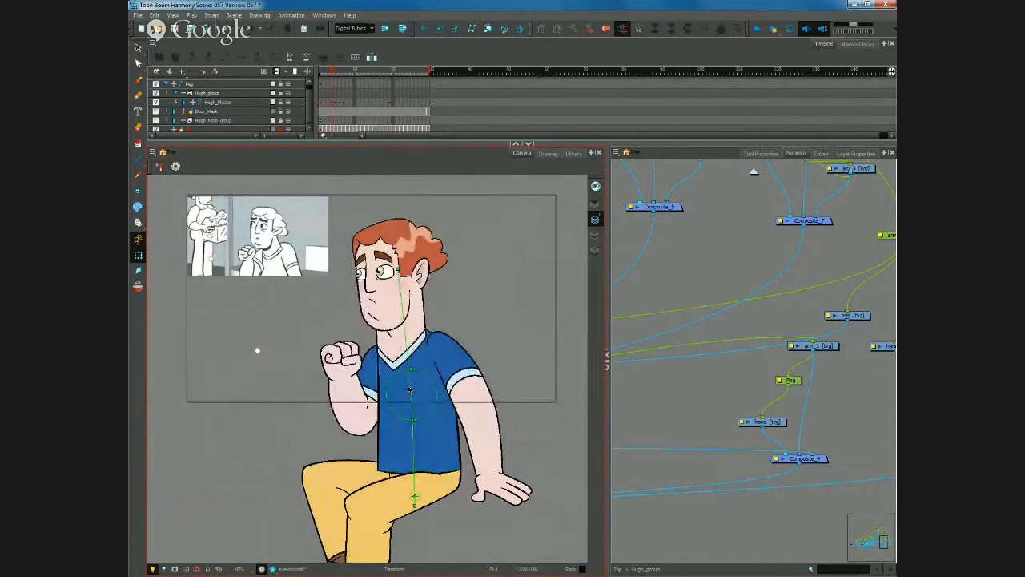
pyautogui.press('.')
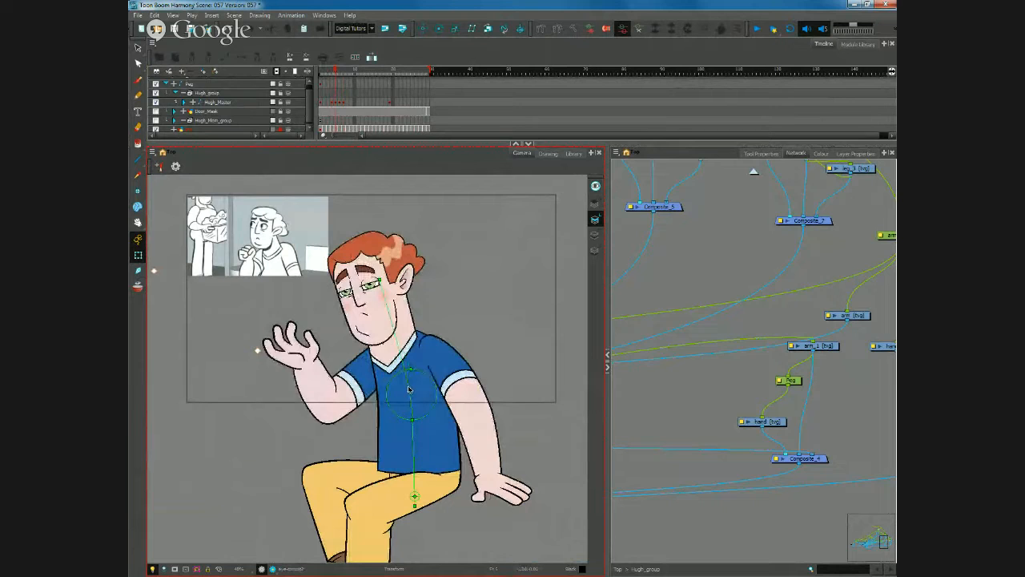
pyautogui.press('.')
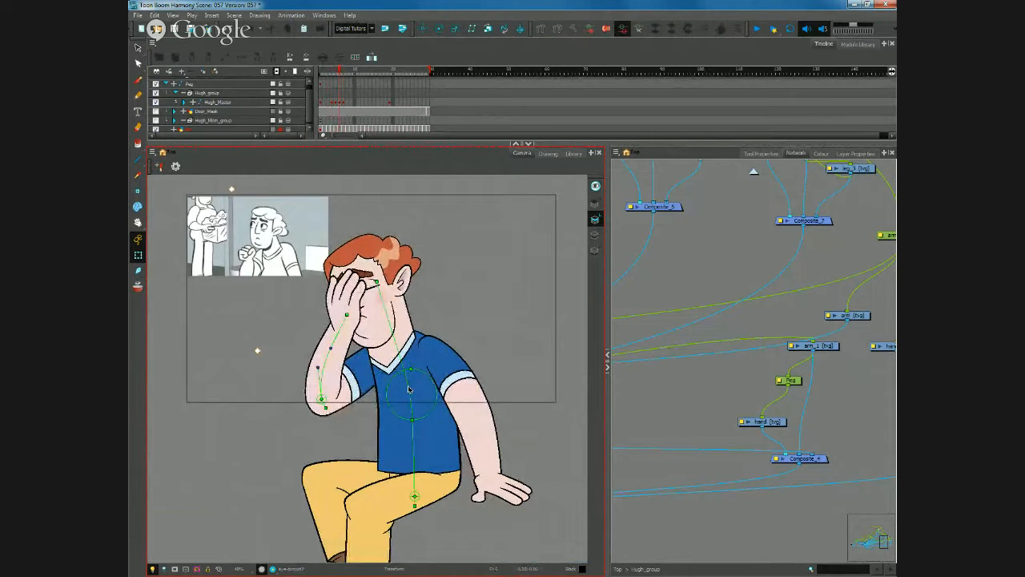
pyautogui.press(',')
pyautogui.press('.')
pyautogui.press(',')
pyautogui.press('.')
pyautogui.press(',')
pyautogui.press('.')
# Move Hugh_Master's facepalm keyframe to frame 9 and set its left time ratio to 50
pyautogui.click(342, 106)
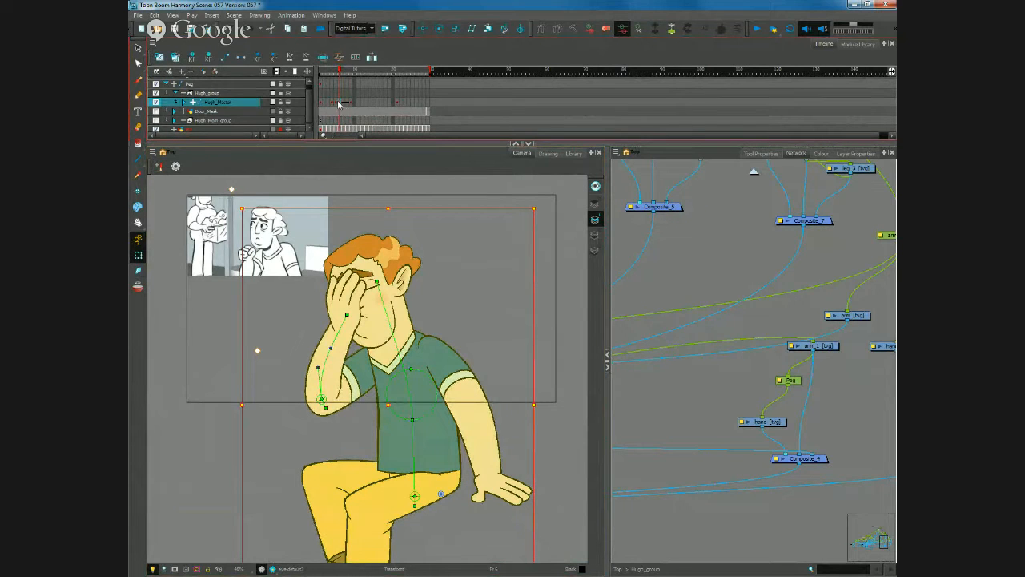
pyautogui.moveTo(338, 103); pyautogui.dragTo(350, 105)
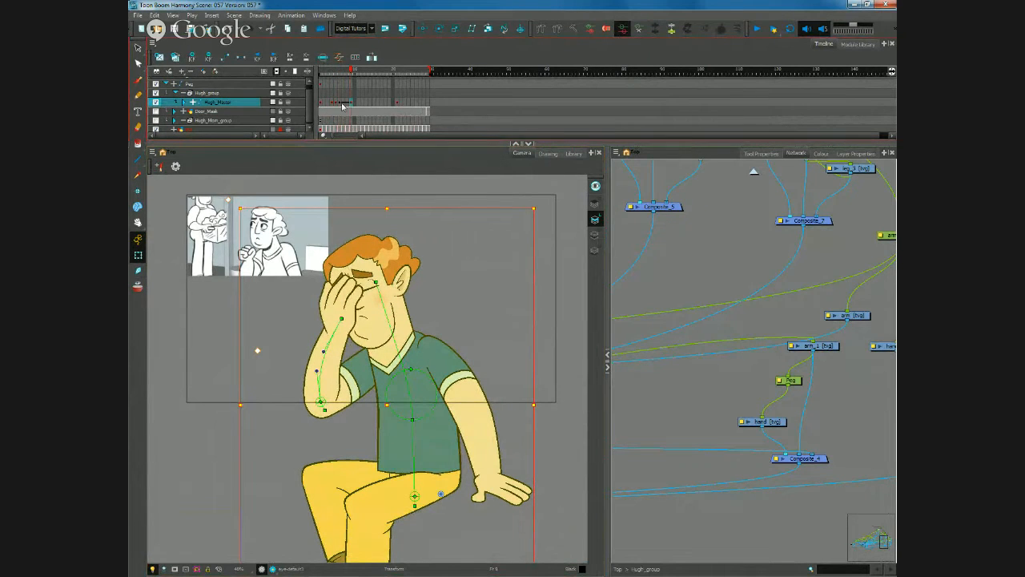
pyautogui.click(338, 57)
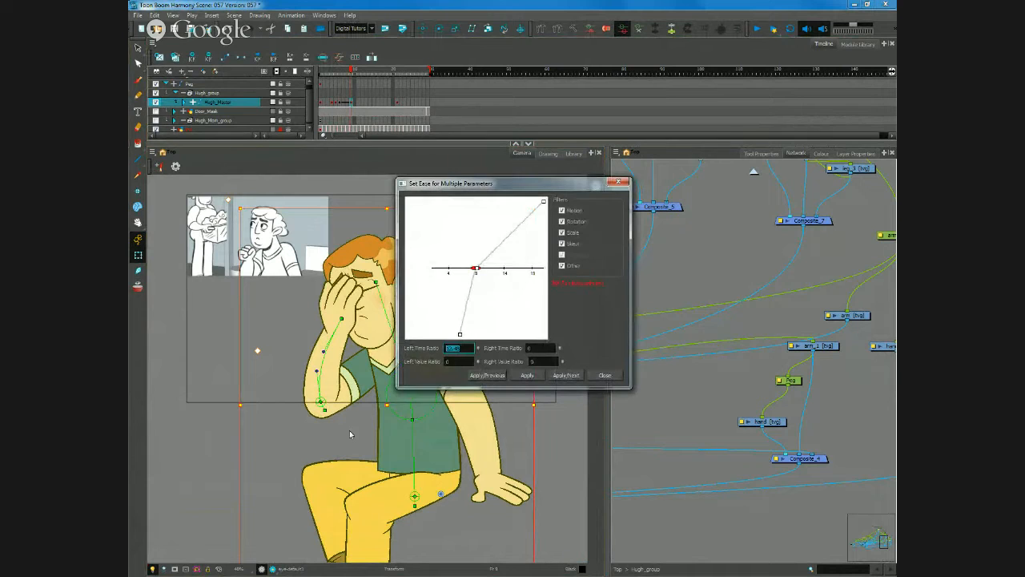
pyautogui.write('50')
pyautogui.click(526, 375)
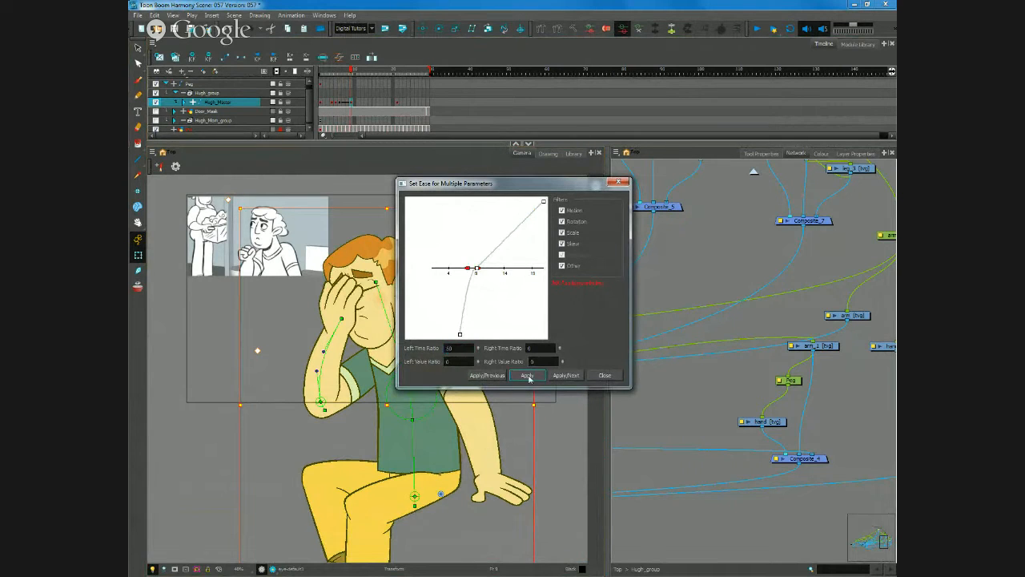
pyautogui.click(603, 375)
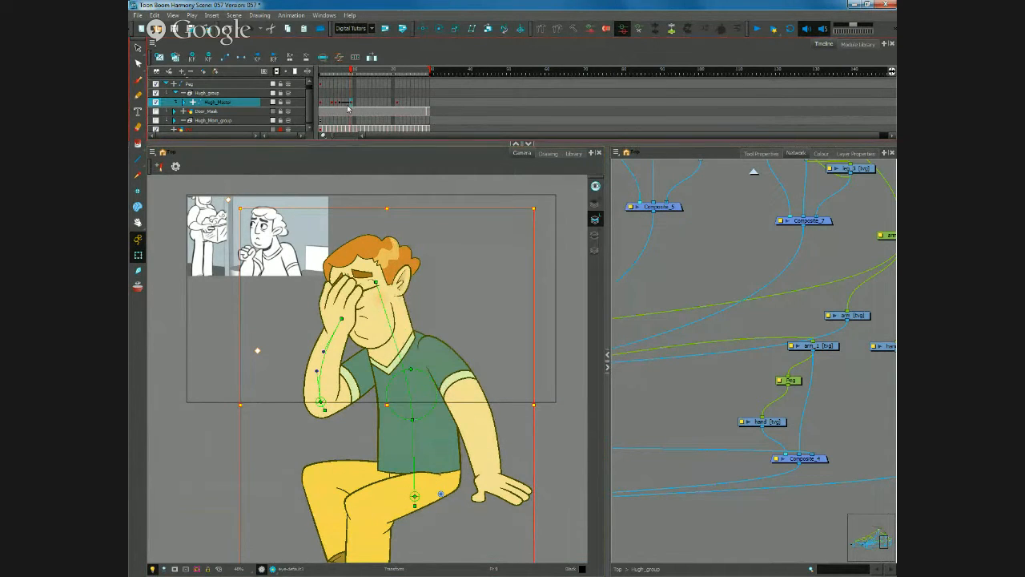
# Adjust the spacing of the Hugh_Master keyframes between frames 6 and 9, scrubbing through to check the motion
pyautogui.click(346, 105)
pyautogui.click(339, 112)
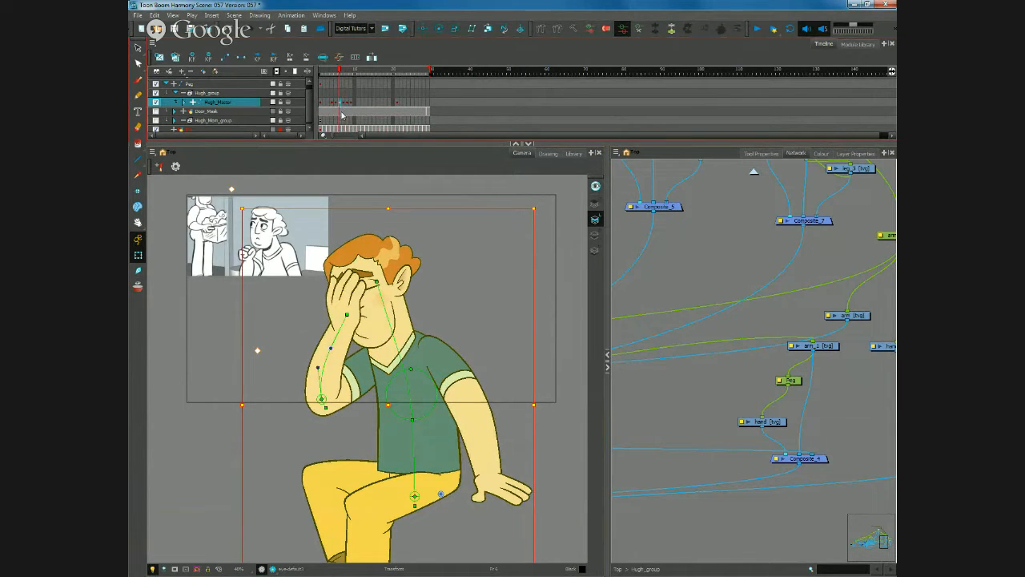
pyautogui.click(442, 241)
pyautogui.moveTo(322, 73); pyautogui.dragTo(343, 107)
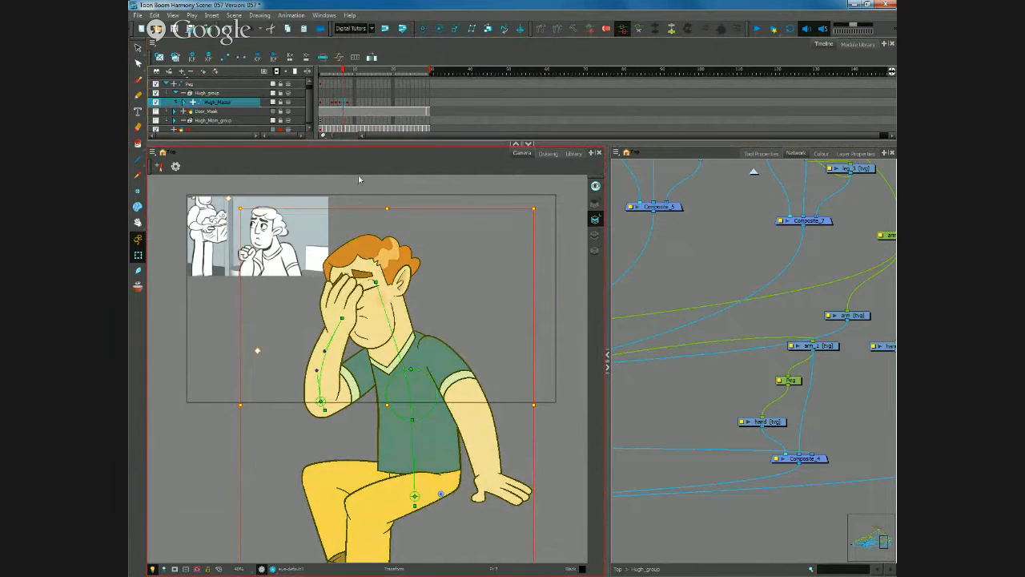
pyautogui.click(337, 105)
pyautogui.moveTo(337, 104); pyautogui.dragTo(345, 107)
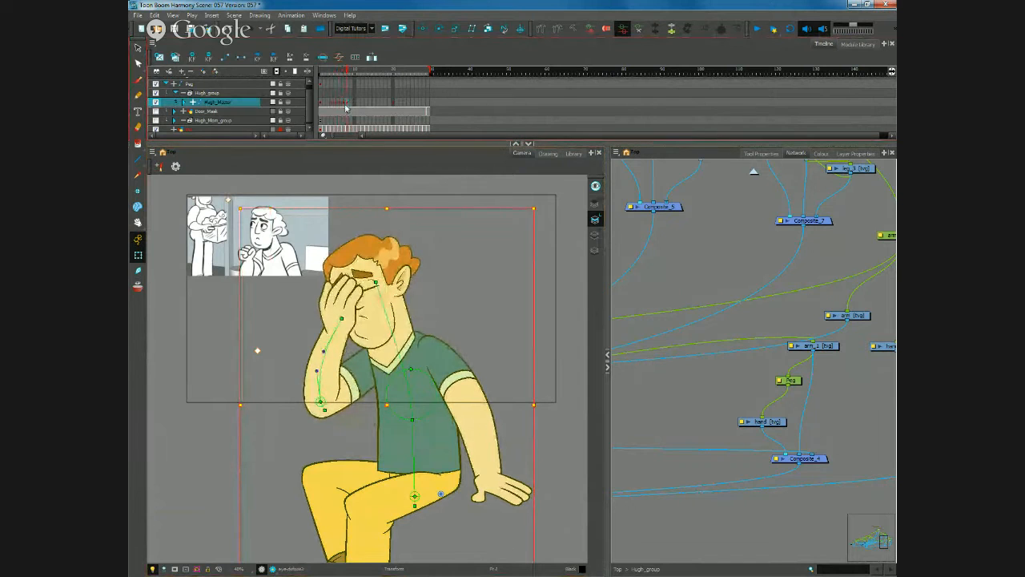
pyautogui.click(441, 283)
# Move the settled facepalm keyframe of Hugh_Master to frame 12 and scrub back through the retimed motion
pyautogui.click(344, 107)
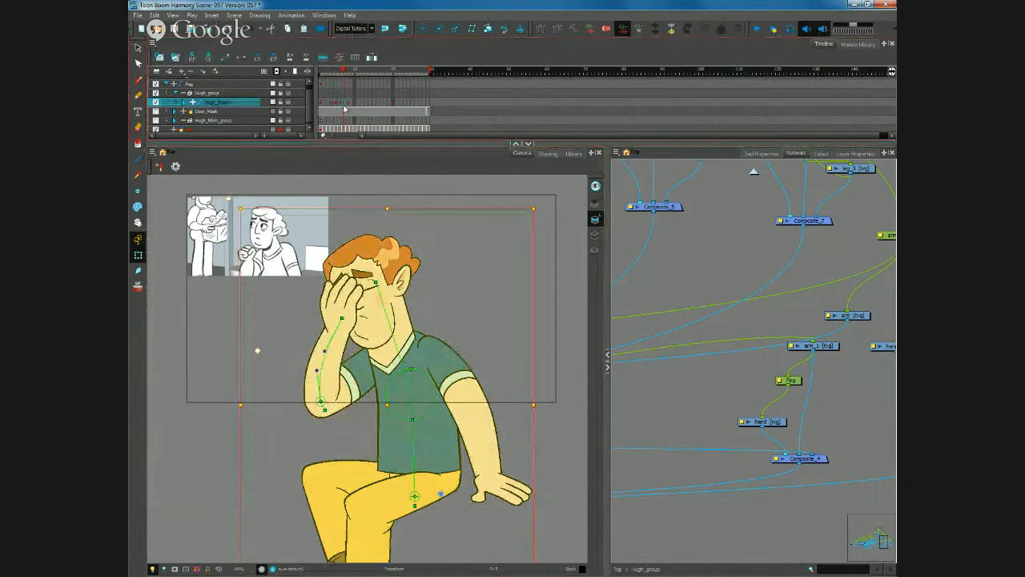
pyautogui.click(339, 104)
pyautogui.moveTo(336, 106); pyautogui.dragTo(360, 112)
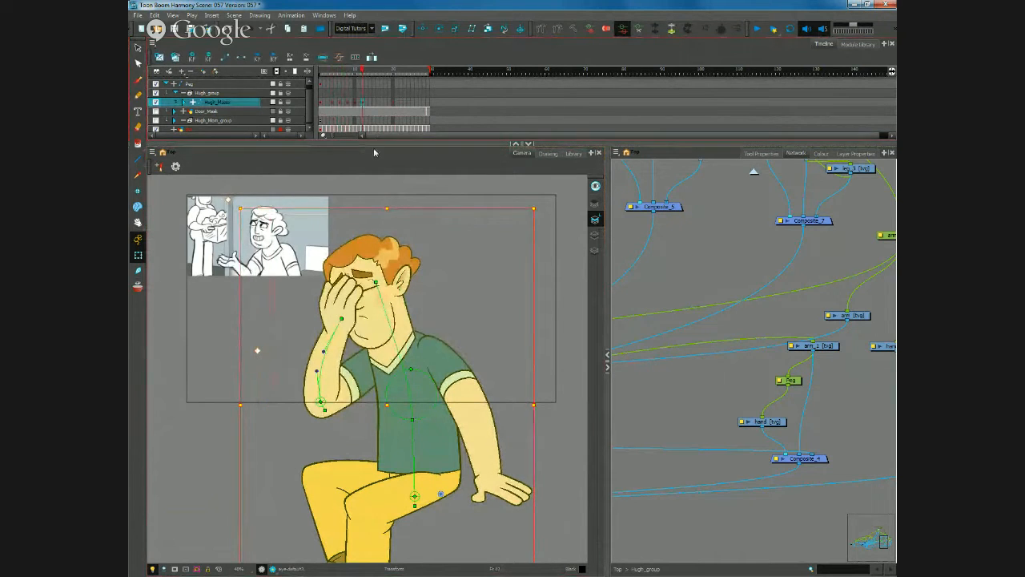
pyautogui.click(435, 192)
pyautogui.moveTo(362, 72)
pyautogui.mouseDown()
pyautogui.moveTo(353, 92)
pyautogui.moveTo(364, 96)
pyautogui.moveTo(322, 101)
pyautogui.moveTo(355, 108)
pyautogui.moveTo(328, 107)
pyautogui.moveTo(338, 106)
pyautogui.mouseUp()
# Rotate the raised open hand slightly away from the face at frame 6 and play back the animation
pyautogui.click(293, 365)
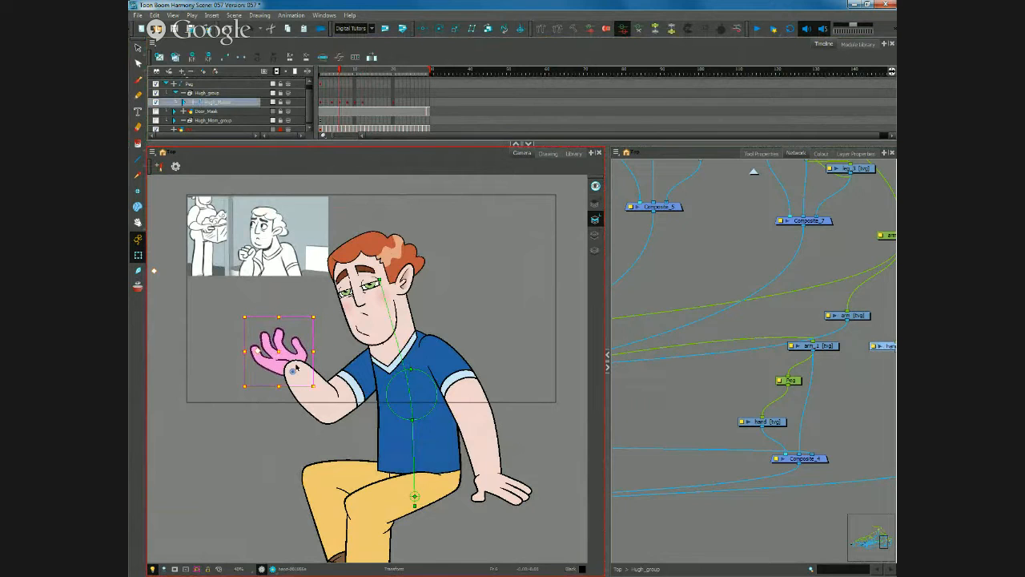
pyautogui.moveTo(317, 313); pyautogui.dragTo(300, 308)
pyautogui.click(341, 337)
pyautogui.press('Return')
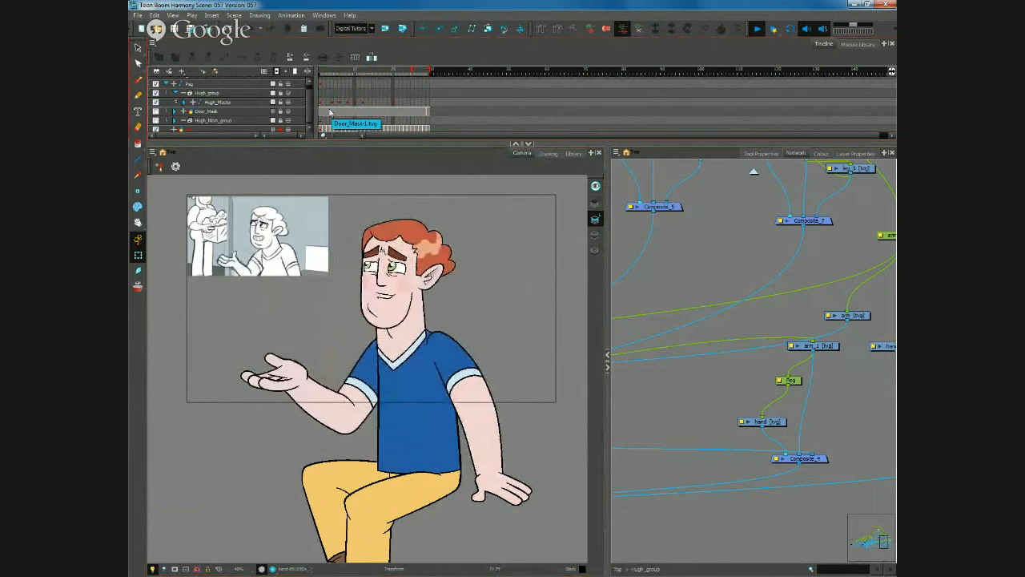
pyautogui.press('Return')
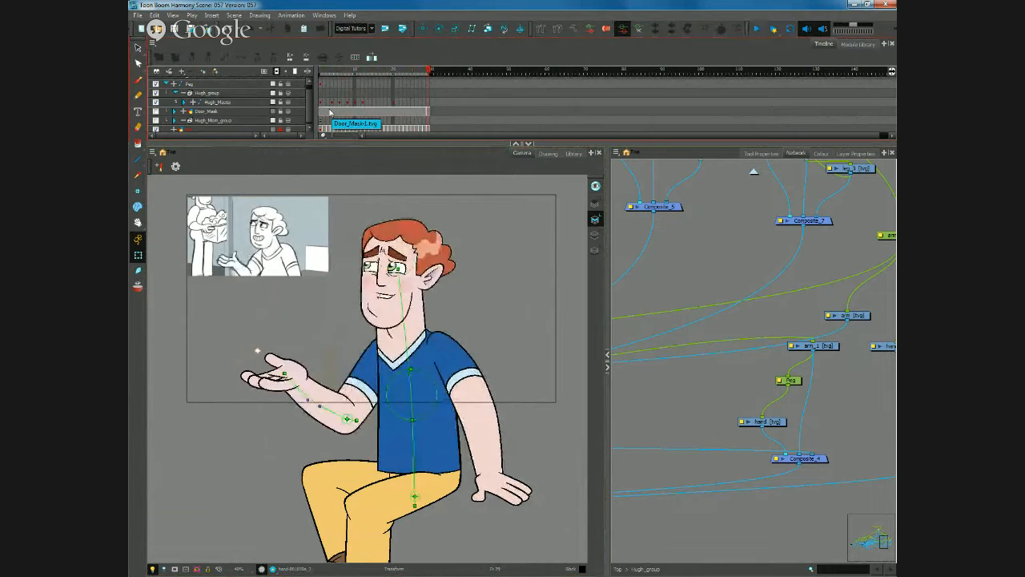
# Check the in-between pose at frame 5 against the Hugh_Master poses at frames 4 and 6
pyautogui.click(330, 103)
pyautogui.click(338, 106)
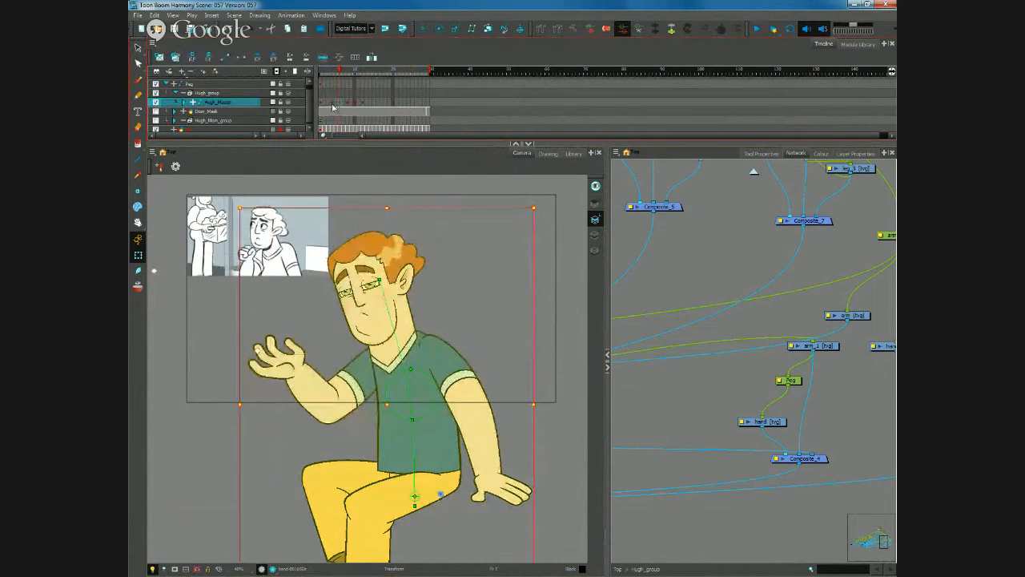
pyautogui.click(332, 105)
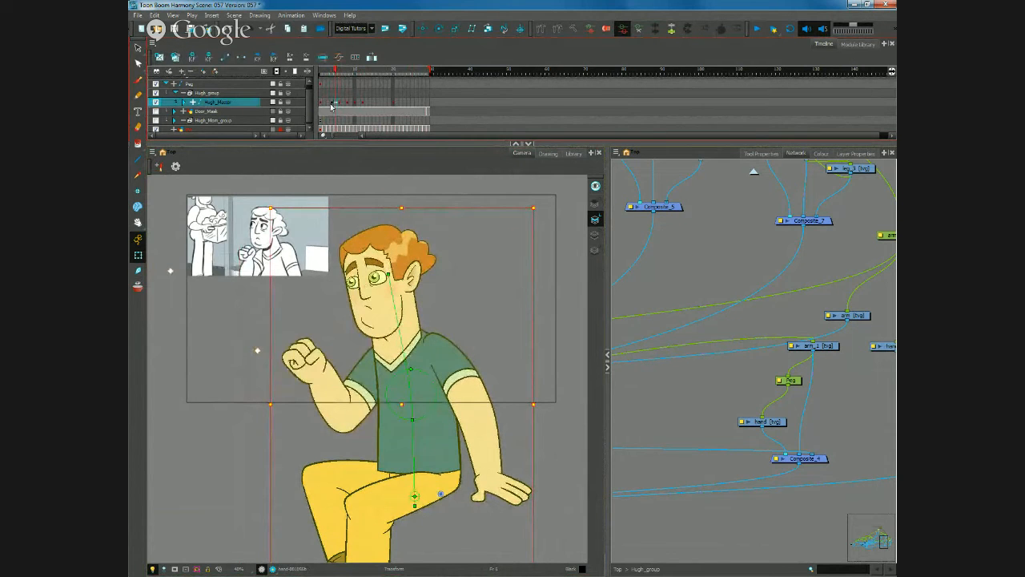
pyautogui.click(331, 104)
pyautogui.click(338, 57)
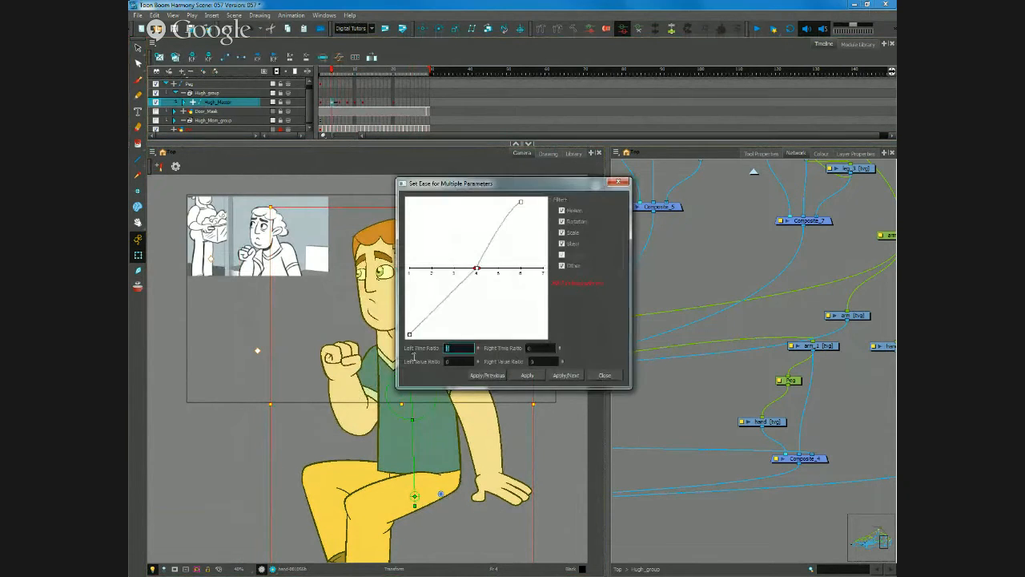
pyautogui.click(334, 105)
pyautogui.click(331, 106)
pyautogui.click(336, 105)
pyautogui.click(339, 105)
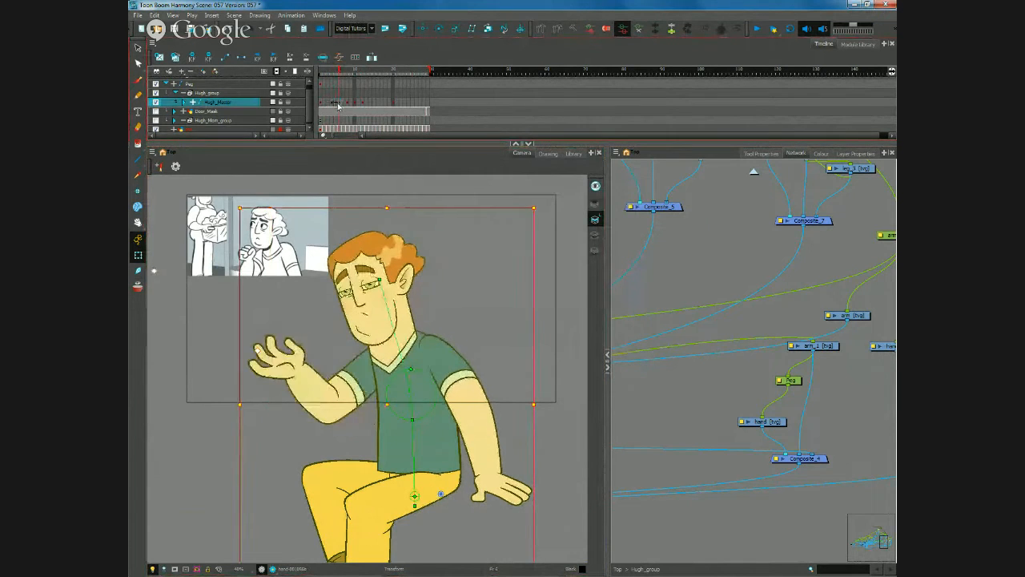
pyautogui.click(336, 105)
# Set the ease of Hugh_Master's frame 4 keyframe to a left time ratio of 0 and a right time ratio of 50
pyautogui.click(331, 104)
pyautogui.click(357, 59)
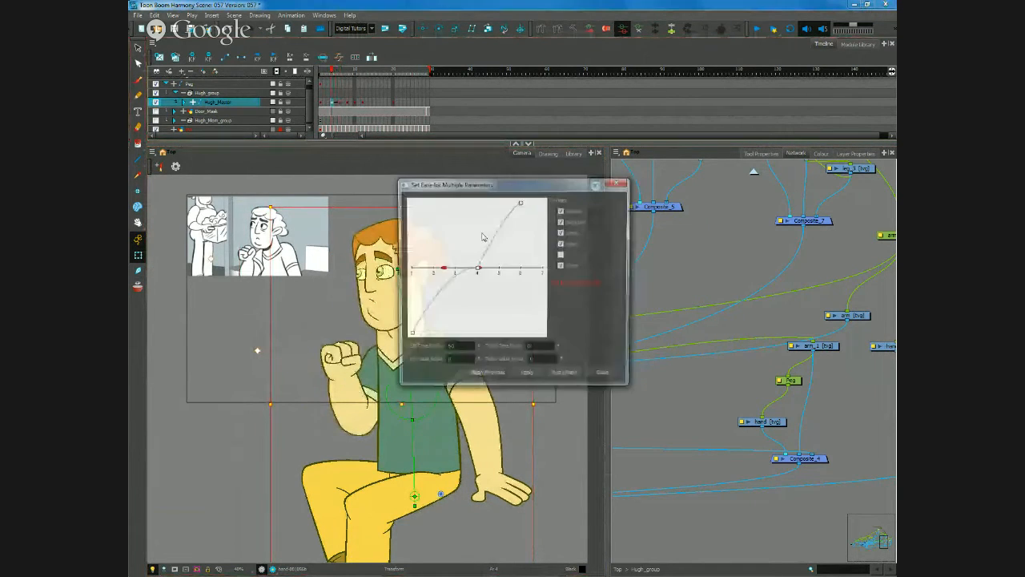
pyautogui.doubleClick(457, 348)
pyautogui.doubleClick(457, 349)
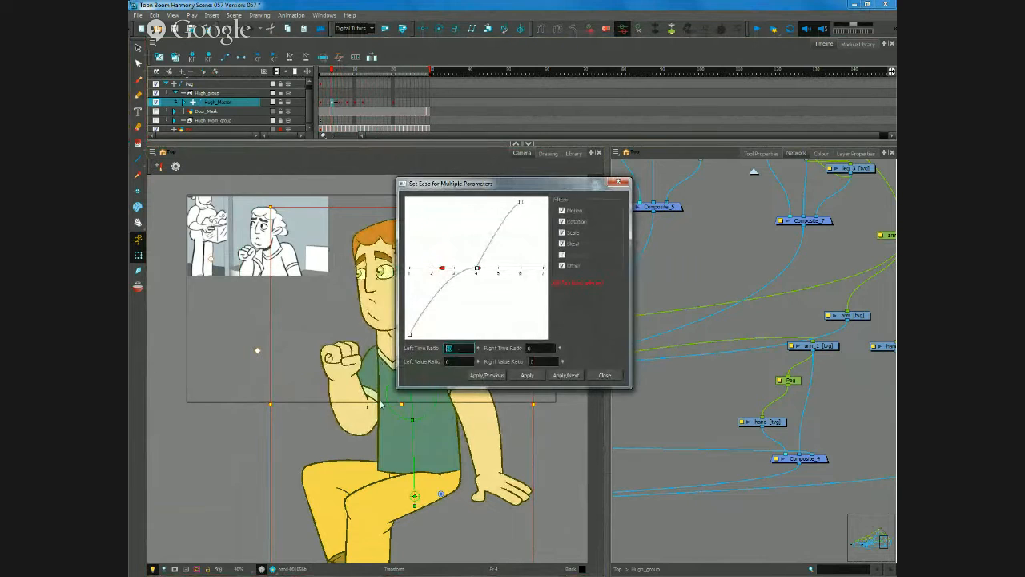
pyautogui.write('0')
pyautogui.doubleClick(546, 349)
pyautogui.write('50')
pyautogui.click(525, 375)
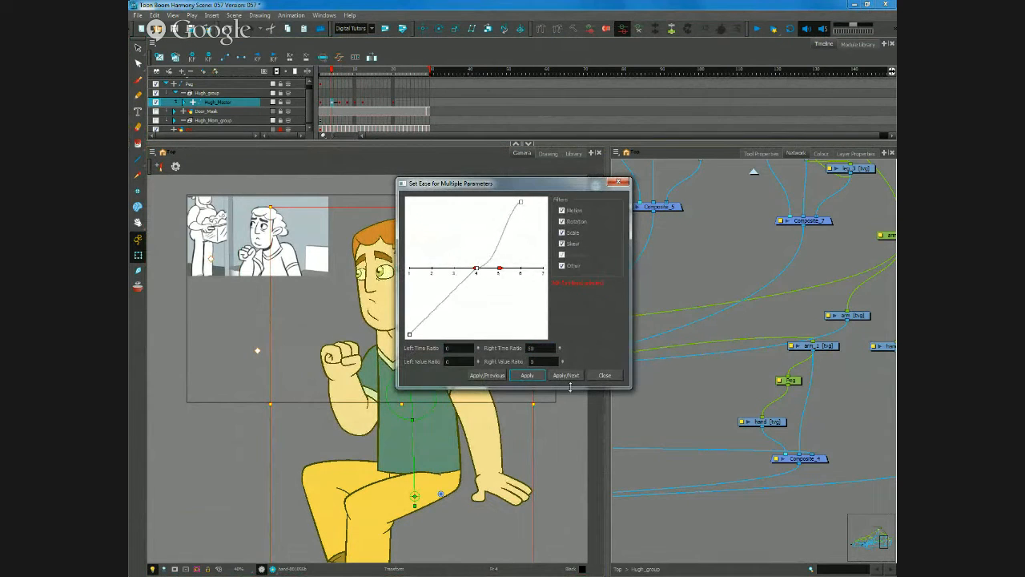
# Close the ease settings and compare Hugh's fist poses at frames 4, 5 and 6
pyautogui.click(604, 375)
pyautogui.press('.')
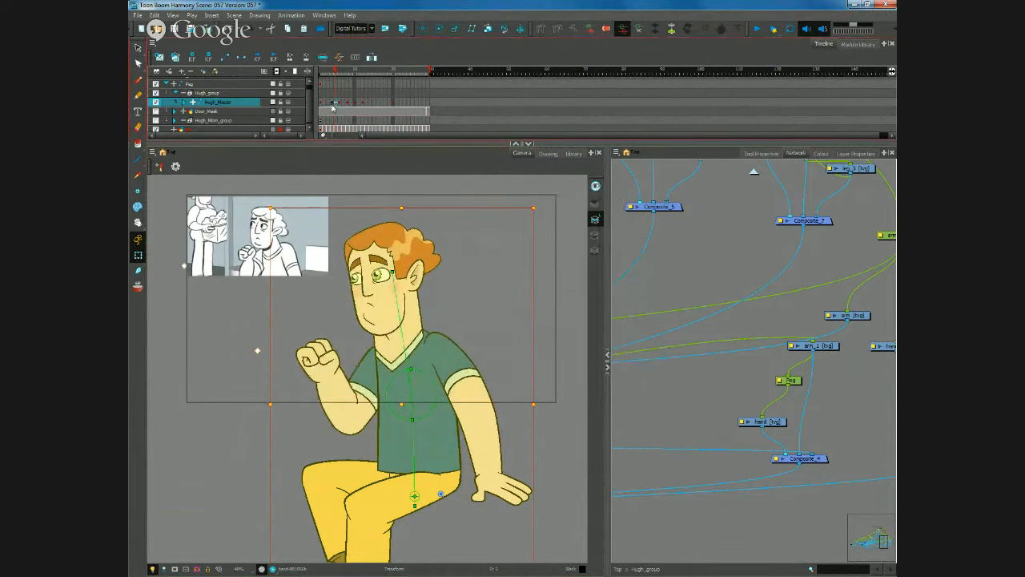
pyautogui.press(',')
pyautogui.press('.')
pyautogui.press('.')
pyautogui.press(',')
pyautogui.press(',')
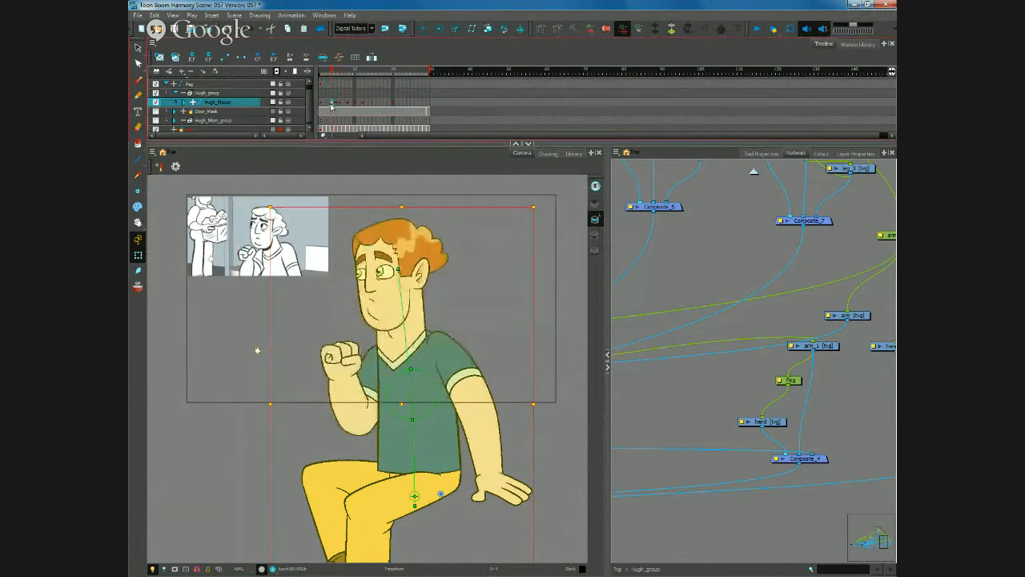
pyautogui.press('.')
pyautogui.press(',')
pyautogui.press('.')
pyautogui.press(',')
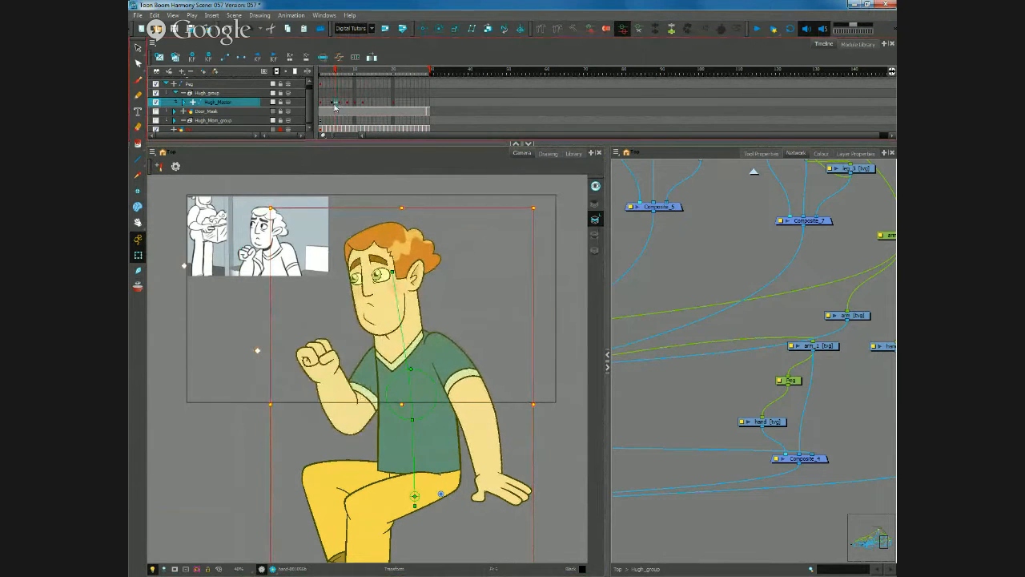
pyautogui.press('.')
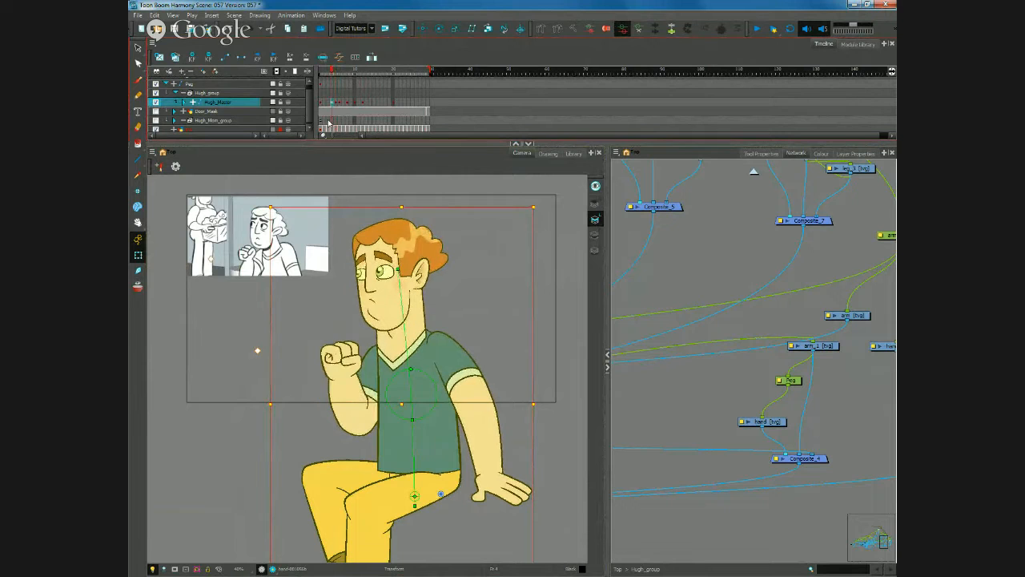
pyautogui.press('.')
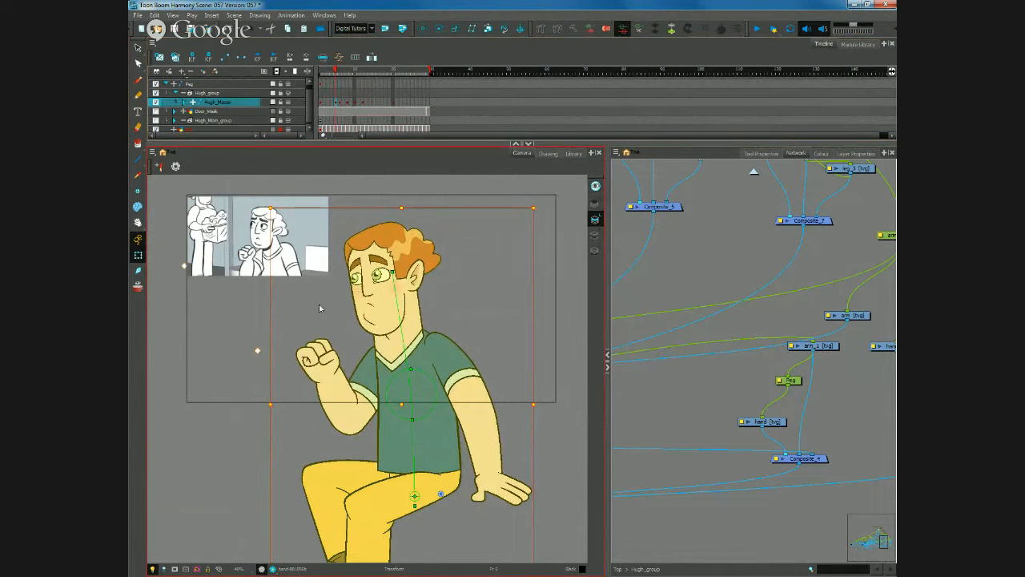
# Rotate Hugh's fist toward his face at frame 5, save the scene and check it against frame 4
pyautogui.click(326, 355)
pyautogui.moveTo(349, 328); pyautogui.dragTo(351, 350)
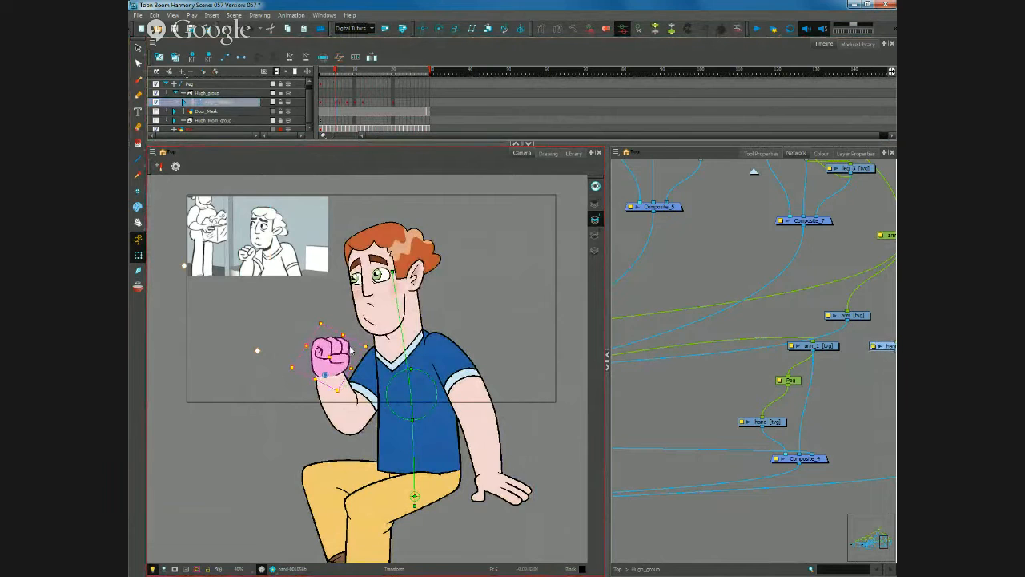
pyautogui.click(357, 322)
pyautogui.hotkey('ctrl', 's')
pyautogui.press(',')
pyautogui.press('.')
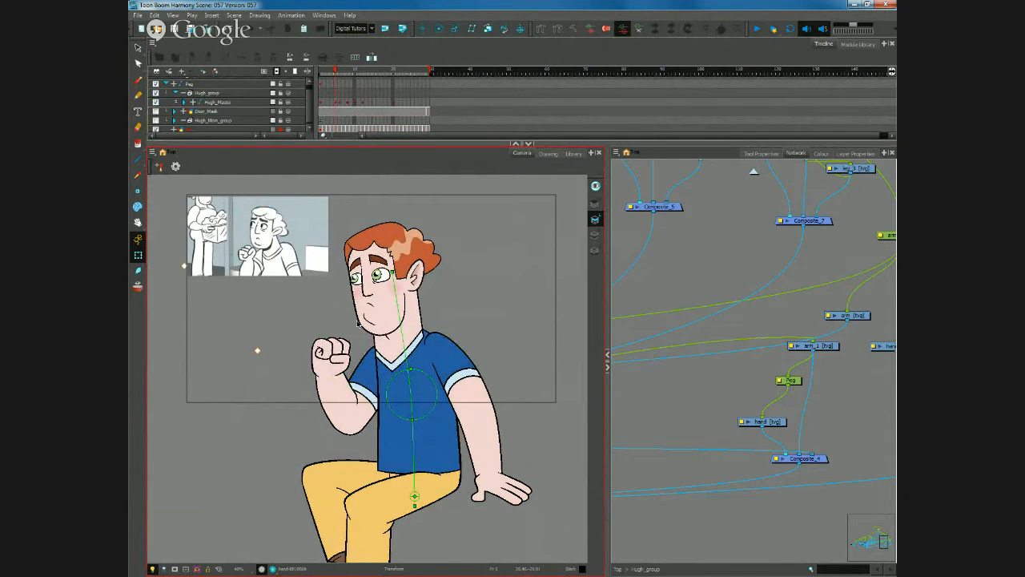
# Step through the frames leading into the facepalm and play back the whole animation
pyautogui.press('.')
pyautogui.press('.')
pyautogui.press(',')
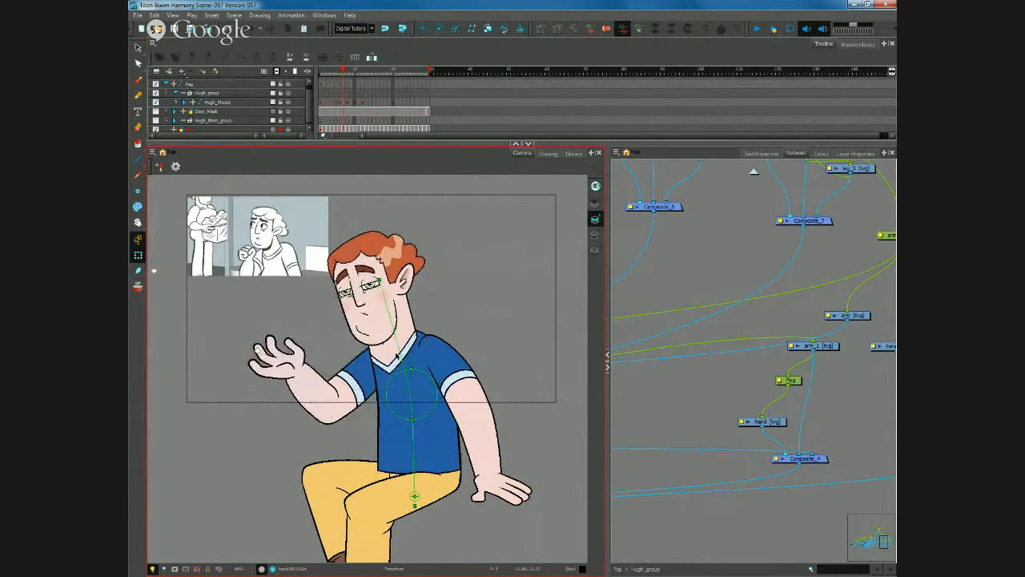
pyautogui.press('.')
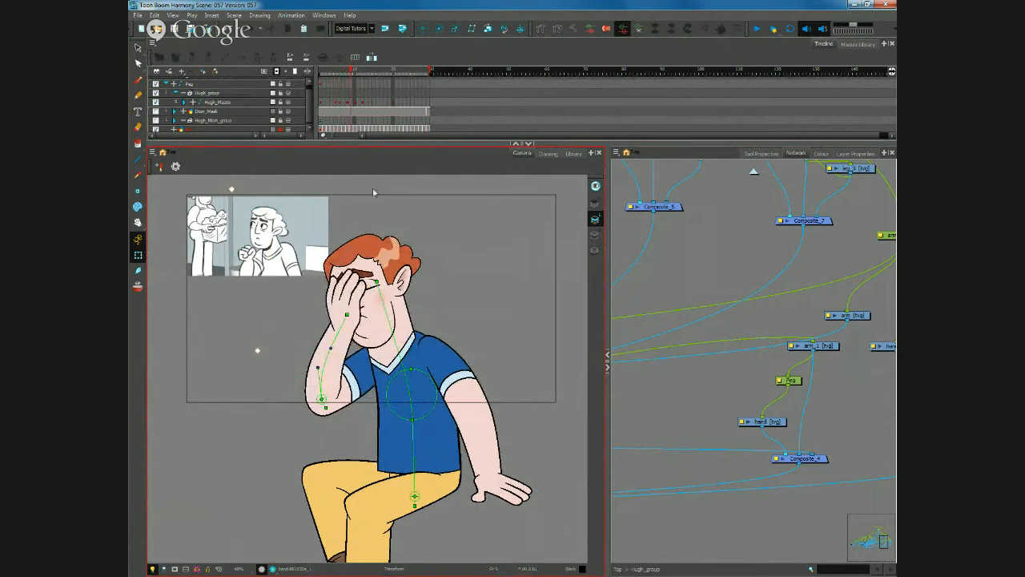
pyautogui.click(327, 73)
pyautogui.hotkey('shift', 'Return')
pyautogui.hotkey('shift', 'Return')
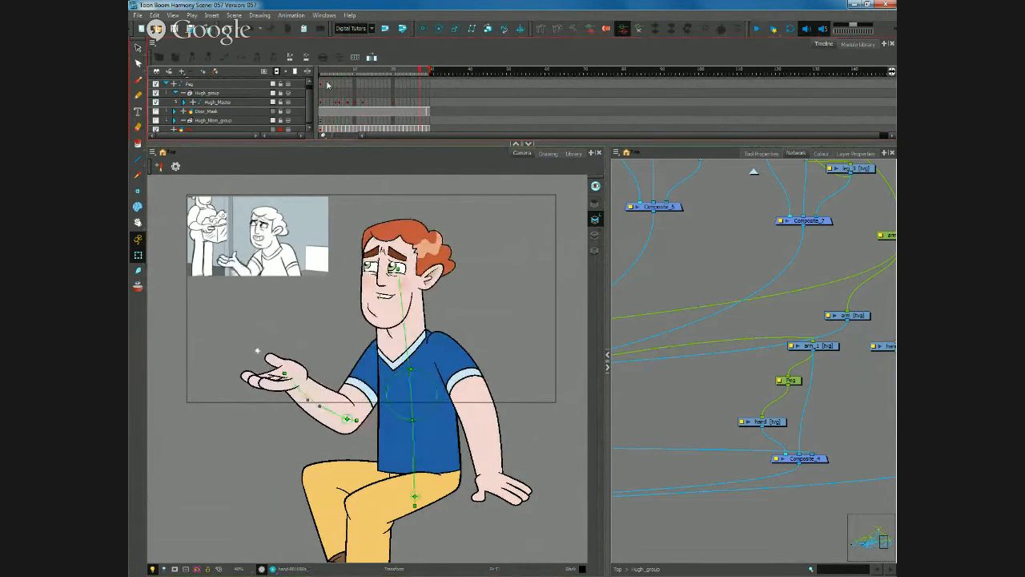
pyautogui.hotkey('shift', 'Return')
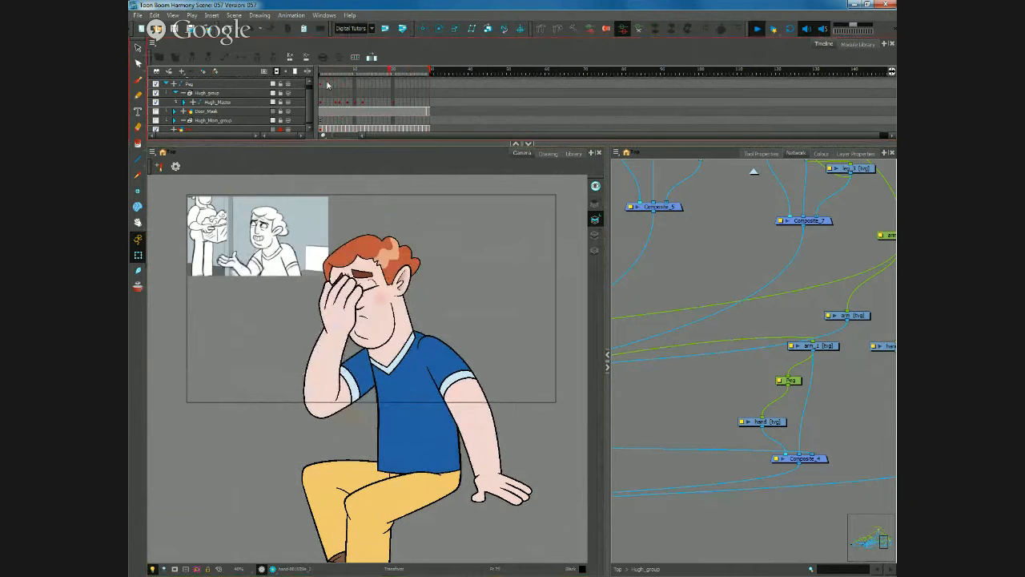
pyautogui.hotkey('shift', 'Return')
# Set the playback range to stop at frame 18 and replay the fist-to-facepalm movement several times
pyautogui.click(367, 74)
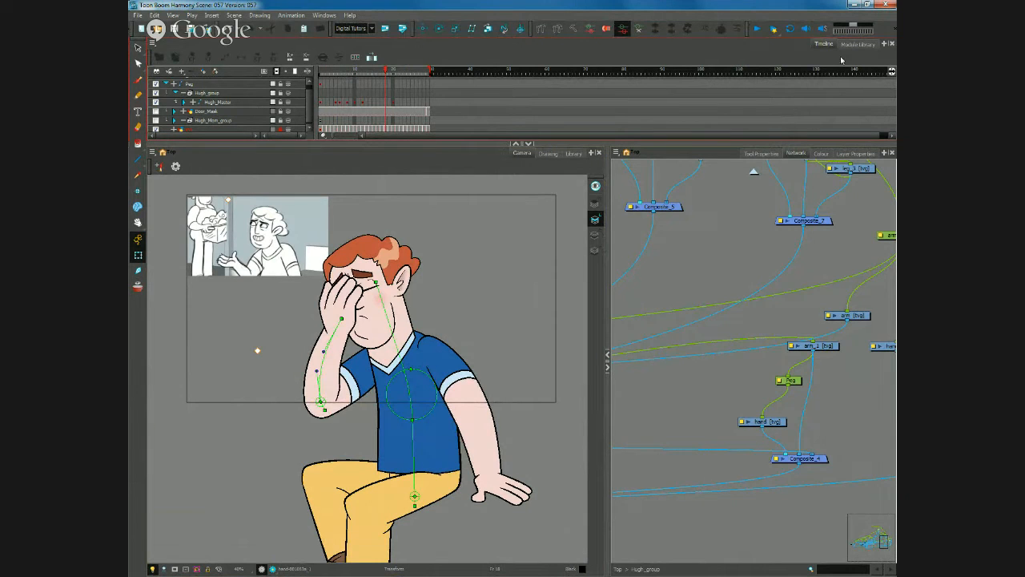
pyautogui.click(889, 32)
pyautogui.click(756, 29)
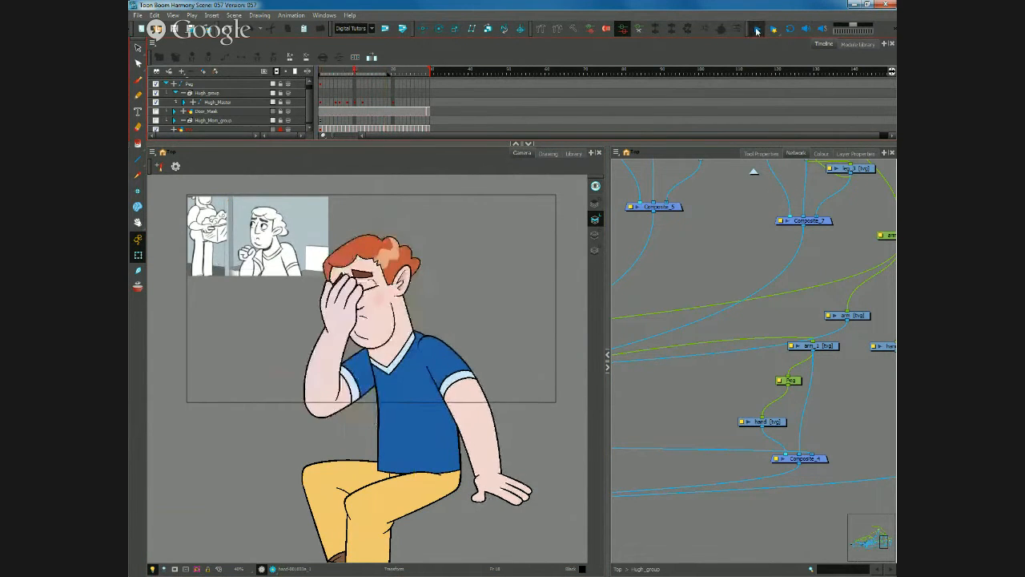
pyautogui.click(757, 30)
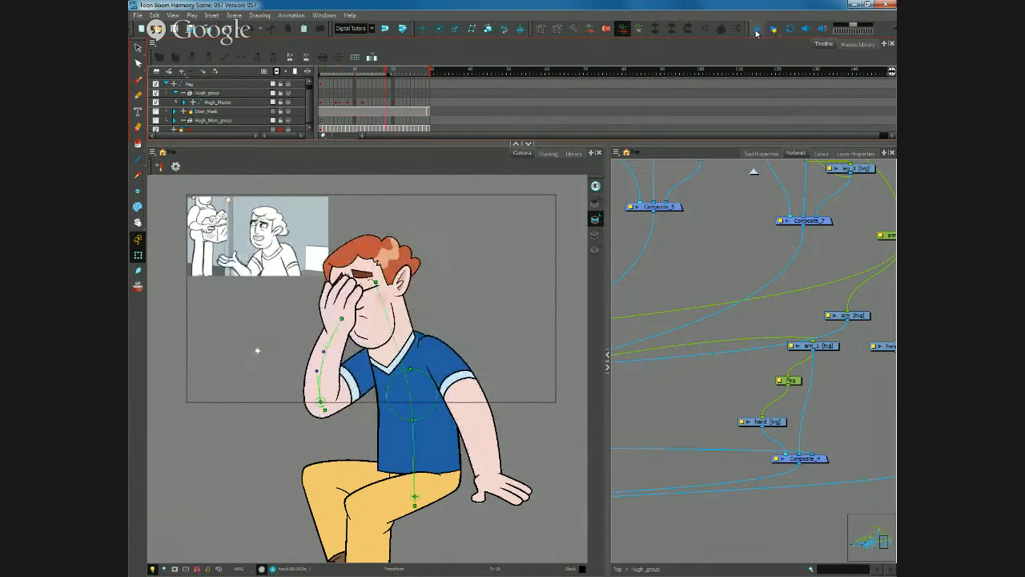
pyautogui.click(755, 32)
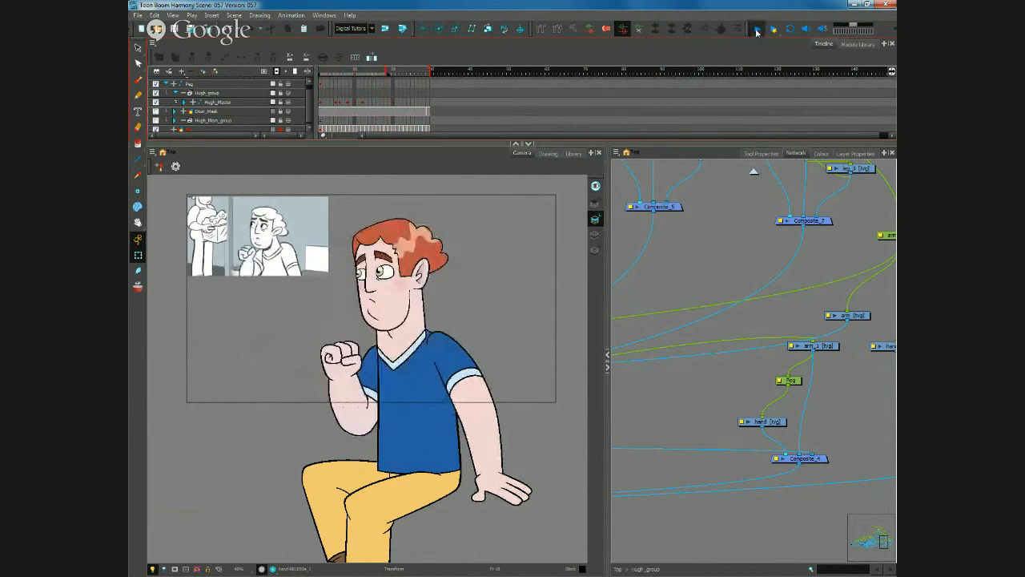
pyautogui.click(758, 32)
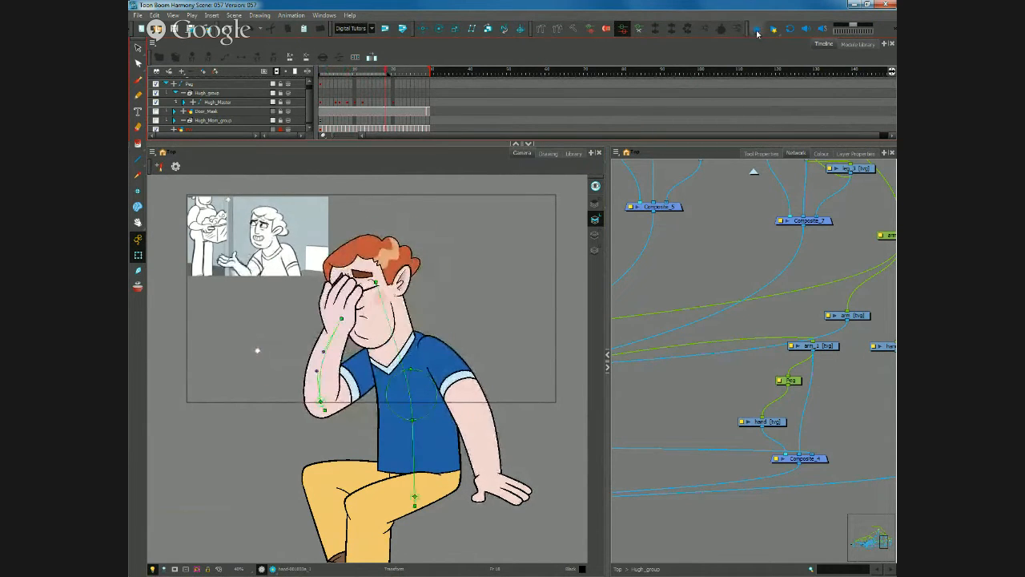
pyautogui.click(756, 32)
pyautogui.click(757, 33)
pyautogui.click(757, 32)
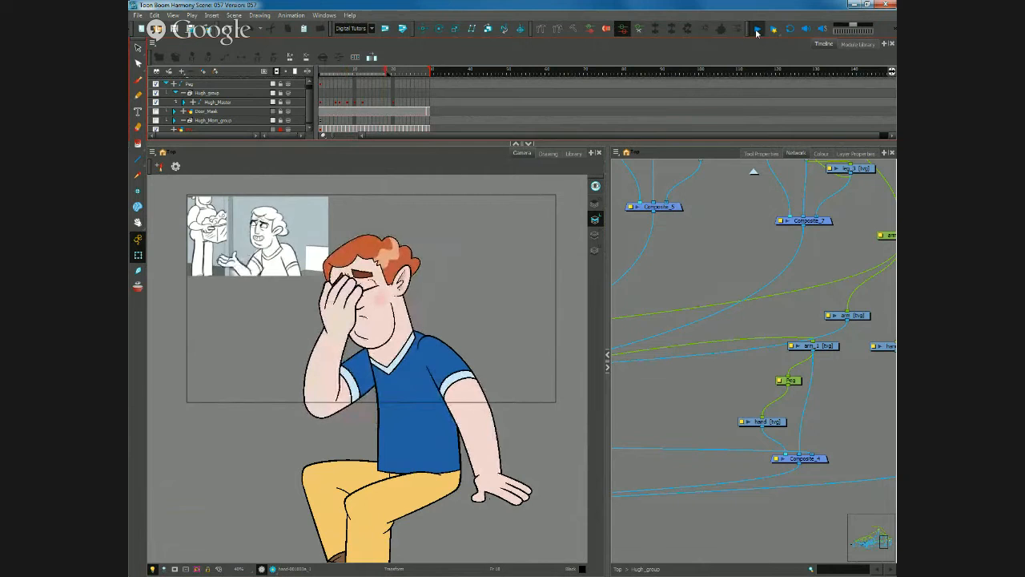
pyautogui.click(757, 33)
# Compare Hugh_Master's open-hand and facepalm poses across frames 6, 7 and 8
pyautogui.click(339, 103)
pyautogui.click(346, 105)
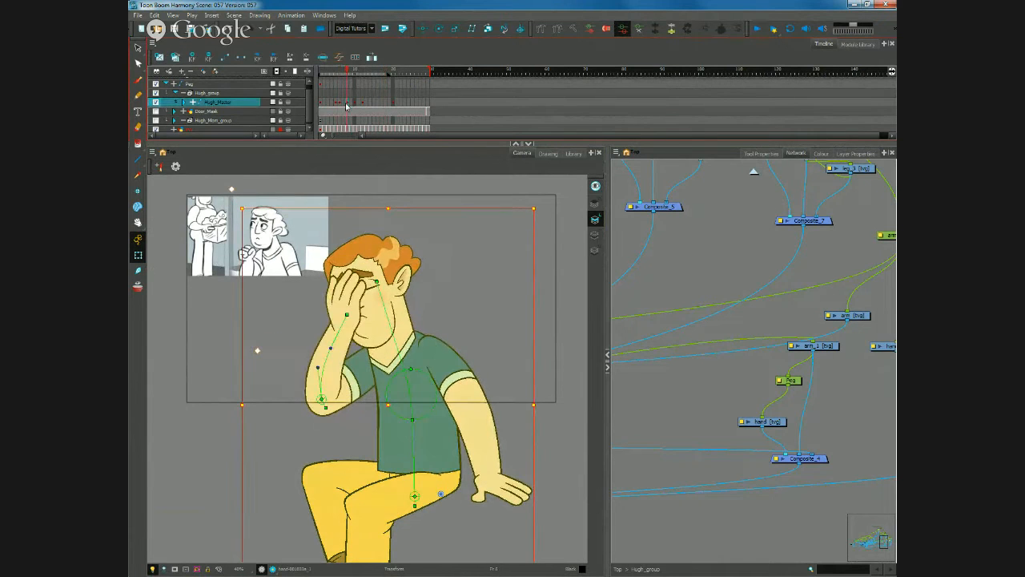
pyautogui.click(338, 105)
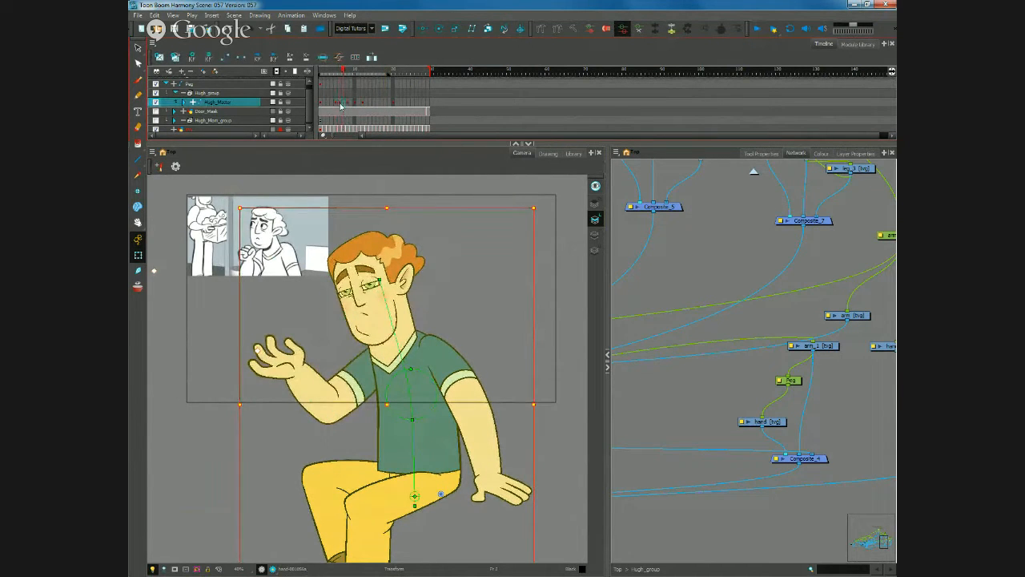
pyautogui.click(342, 105)
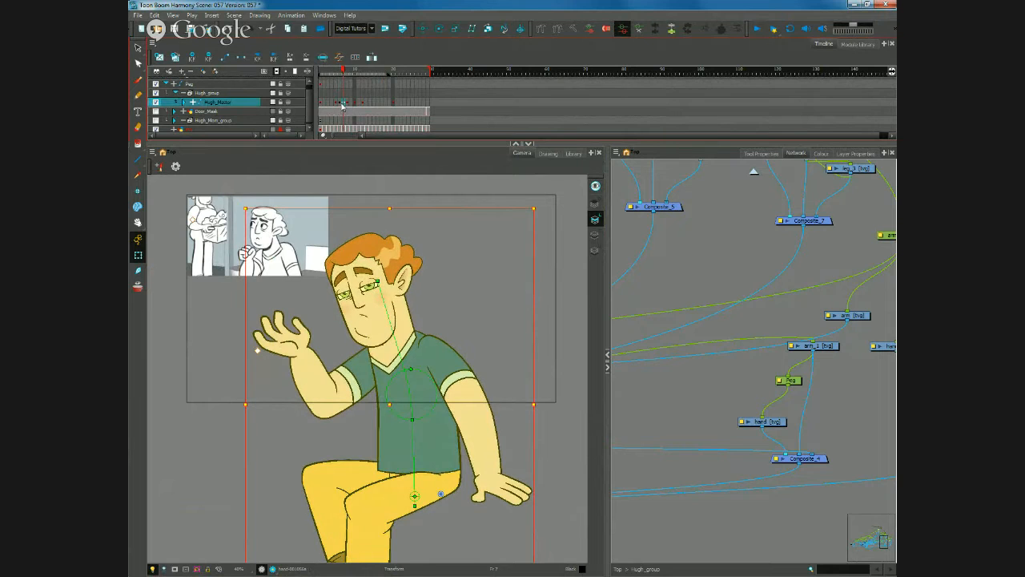
pyautogui.click(339, 106)
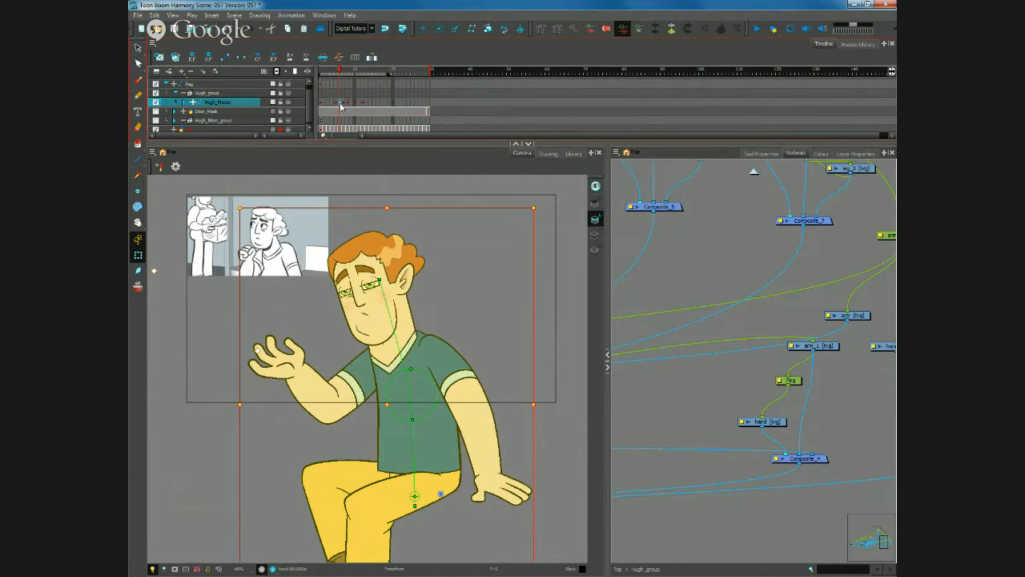
pyautogui.click(343, 105)
pyautogui.click(348, 106)
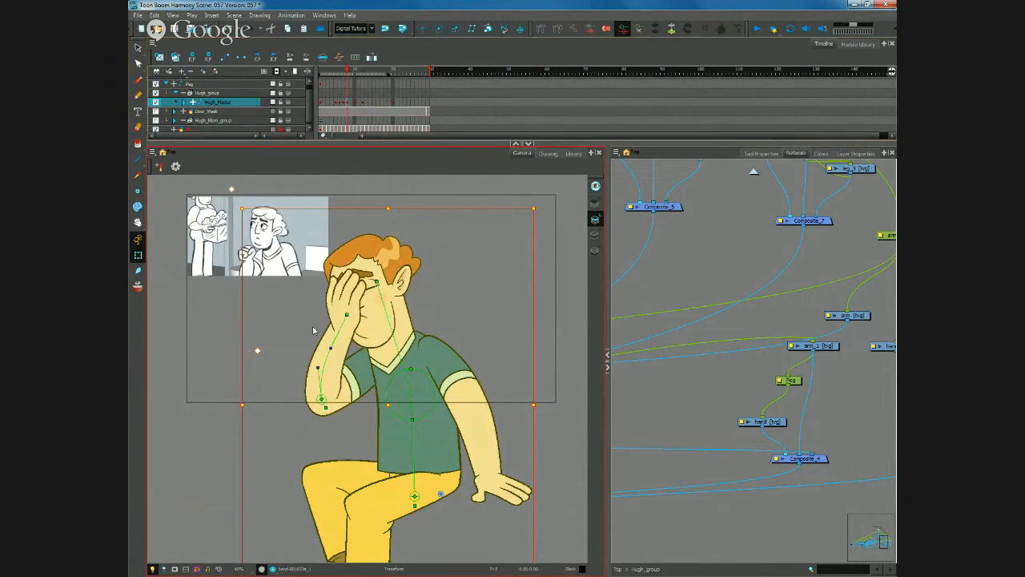
# Select Hugh's raised open hand at frame 7 and show onion skins of the adjacent frames
pyautogui.click(323, 373)
pyautogui.press(',')
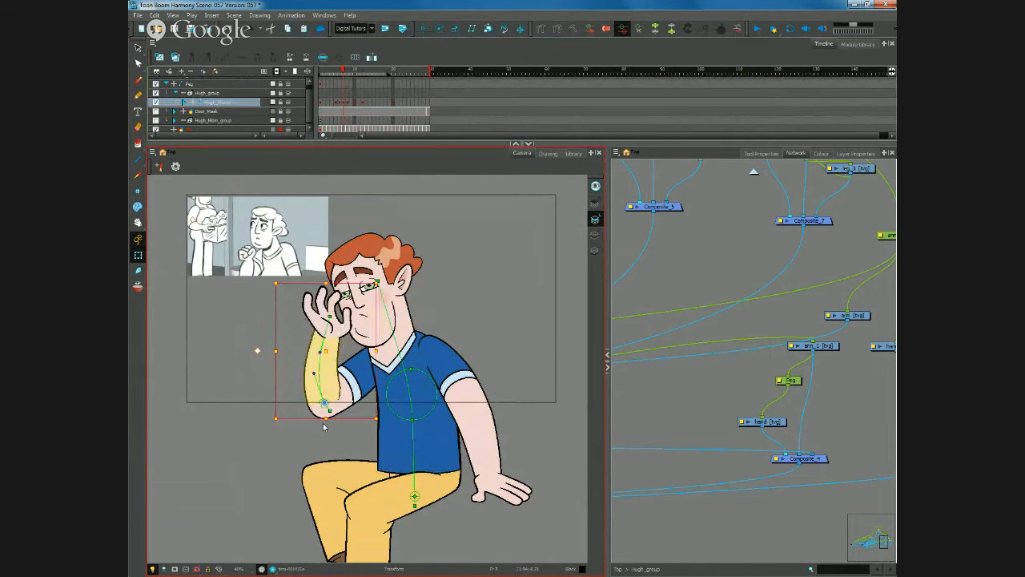
pyautogui.click(329, 317)
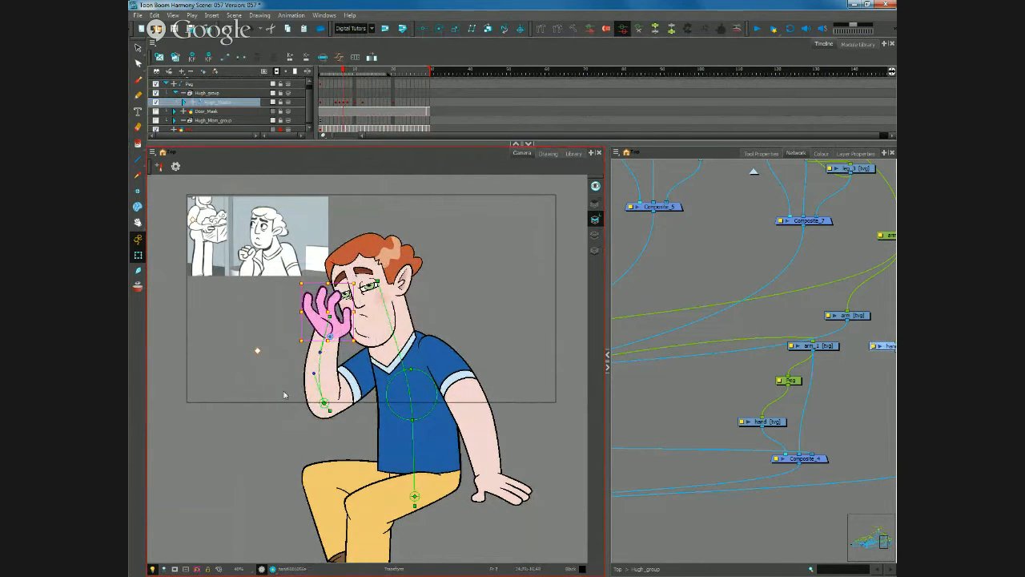
pyautogui.hotkey('alt', 'o')
pyautogui.moveTo(341, 69); pyautogui.dragTo(336, 70)
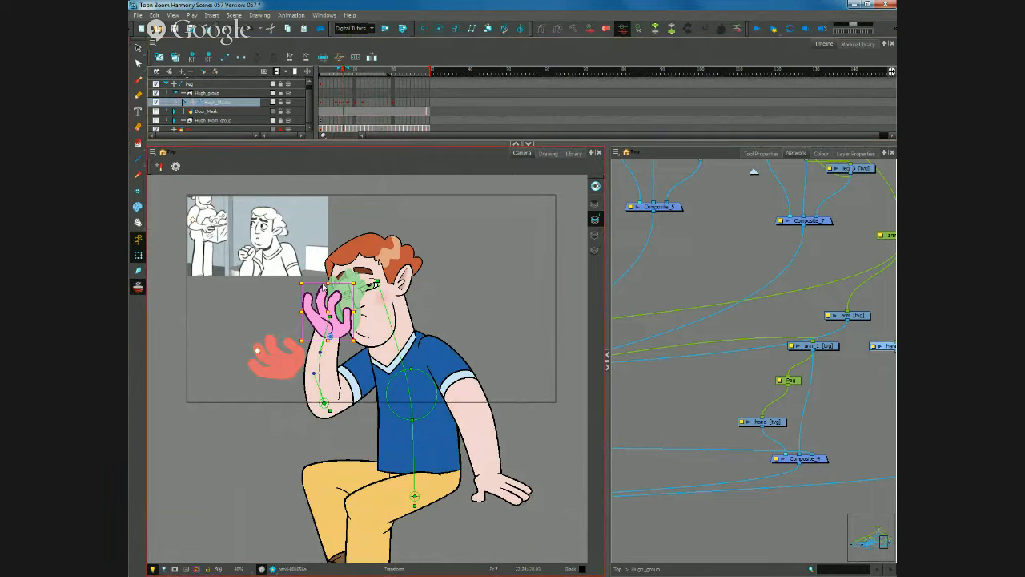
pyautogui.press('Escape')
# Swing the open hand back from the face at frame 7 with a bent forearm curve, and turn off onion skin
pyautogui.moveTo(327, 317); pyautogui.dragTo(298, 330)
pyautogui.moveTo(289, 366); pyautogui.dragTo(307, 317)
pyautogui.moveTo(271, 287); pyautogui.dragTo(265, 287)
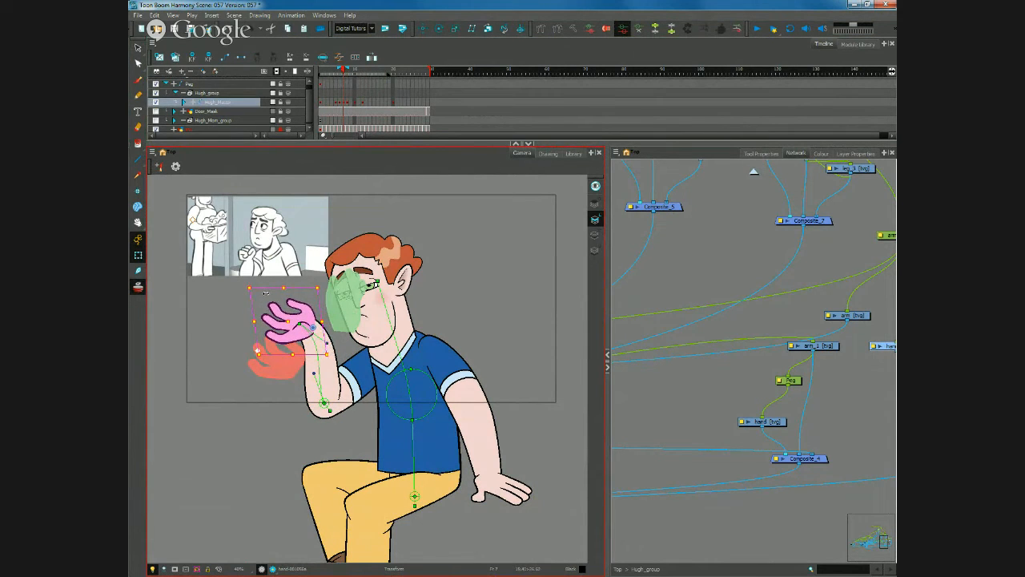
pyautogui.moveTo(252, 322); pyautogui.dragTo(247, 322)
pyautogui.moveTo(329, 346); pyautogui.dragTo(309, 373)
pyautogui.moveTo(298, 324)
pyautogui.mouseDown()
pyautogui.moveTo(313, 329)
pyautogui.moveTo(299, 326)
pyautogui.mouseUp()
pyautogui.click(348, 344)
pyautogui.click(347, 351)
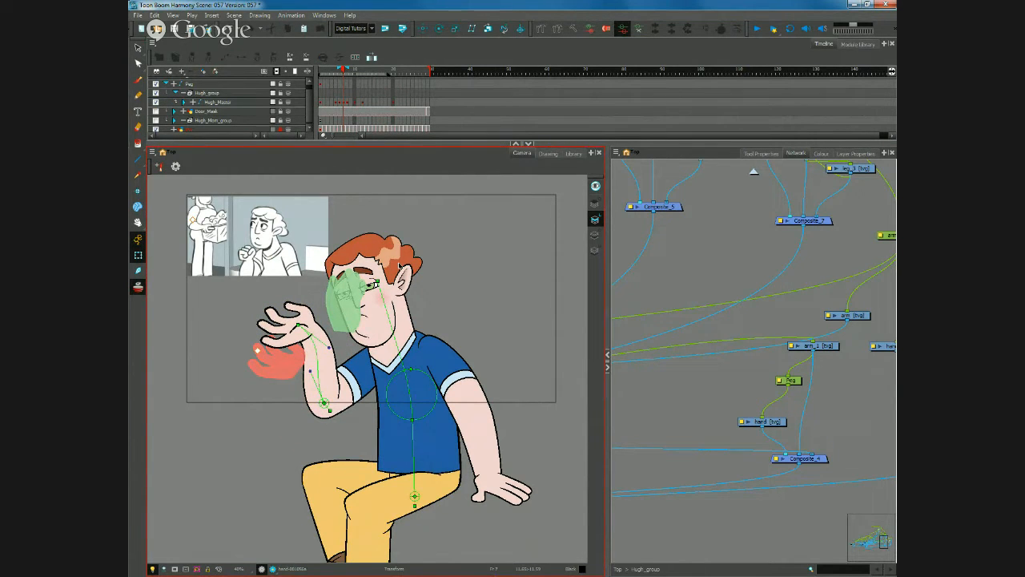
pyautogui.hotkey('alt', 'o')
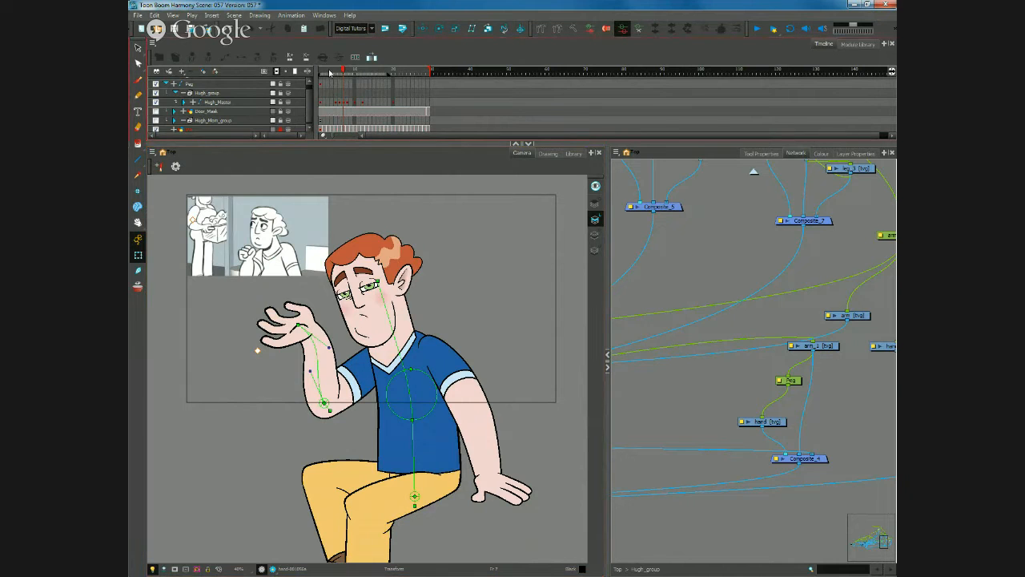
# Replay the motion up to frame 18 repeatedly to review the adjusted hand at frame 7
pyautogui.moveTo(329, 73); pyautogui.dragTo(284, 121)
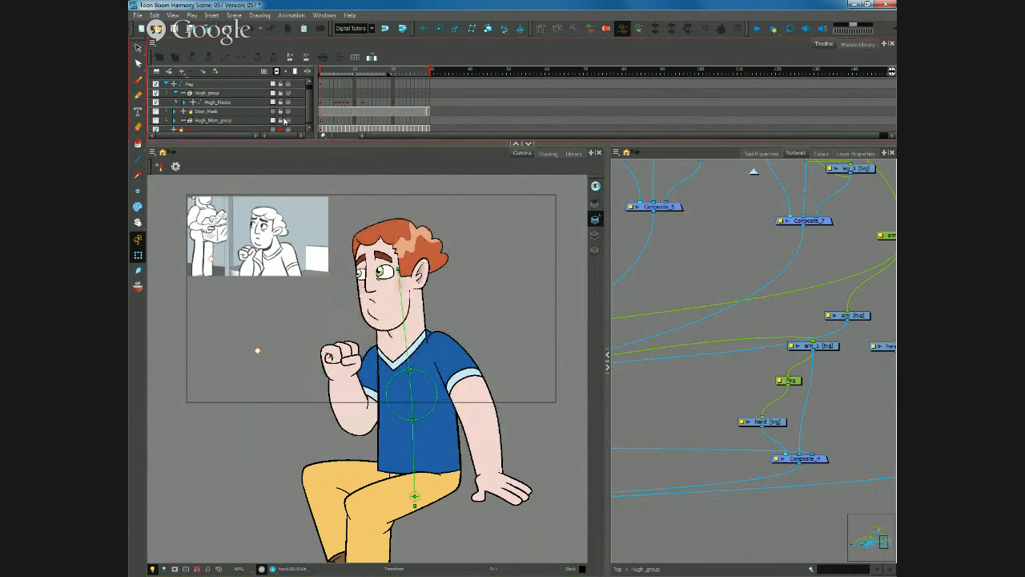
pyautogui.click(757, 30)
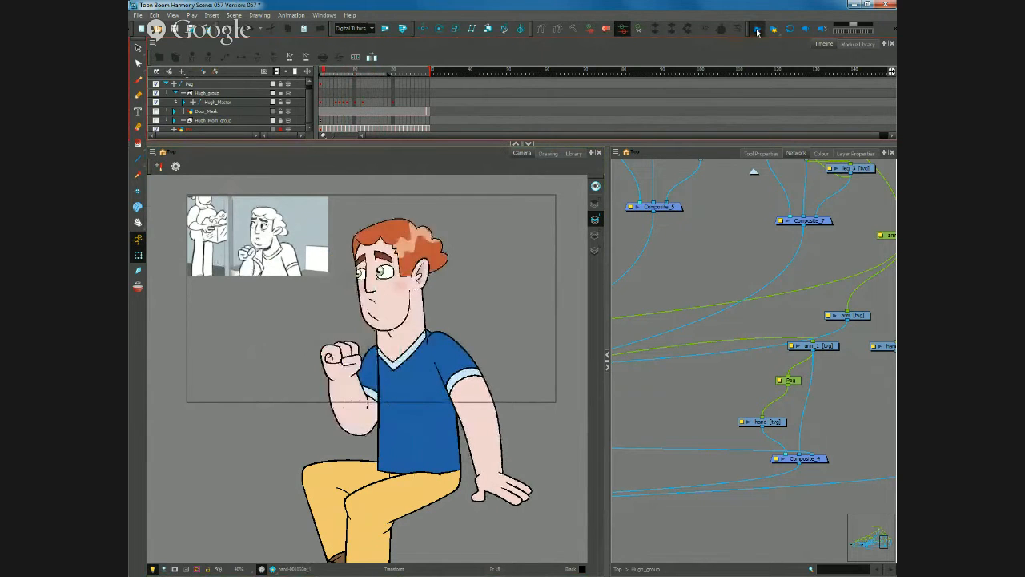
pyautogui.click(757, 30)
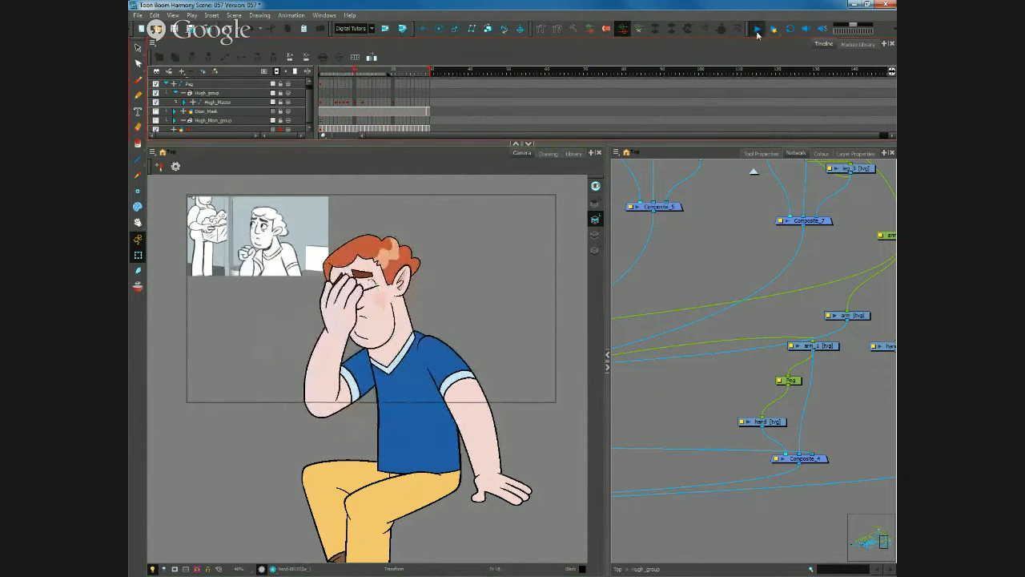
pyautogui.click(757, 31)
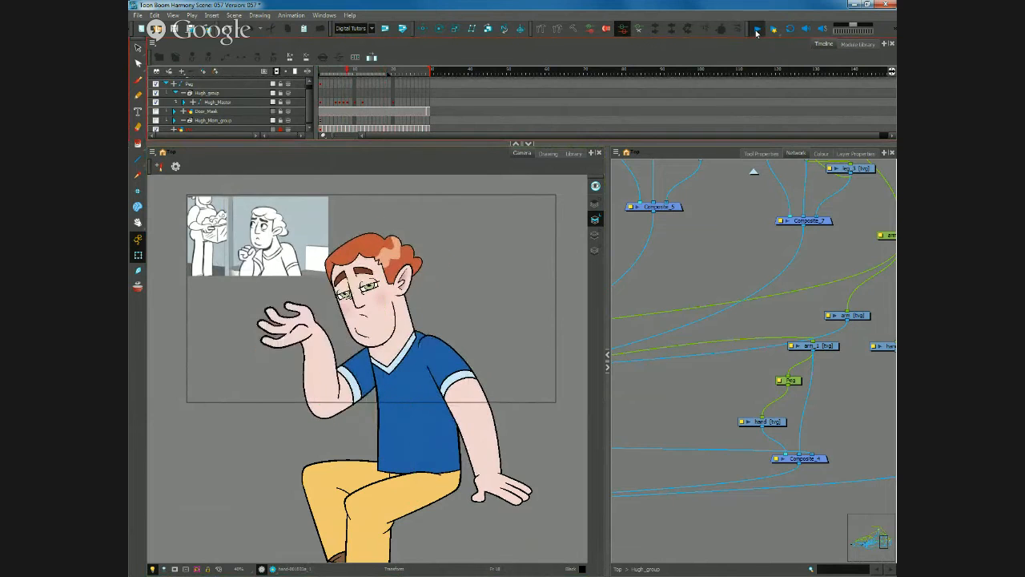
pyautogui.click(757, 30)
pyautogui.click(757, 30)
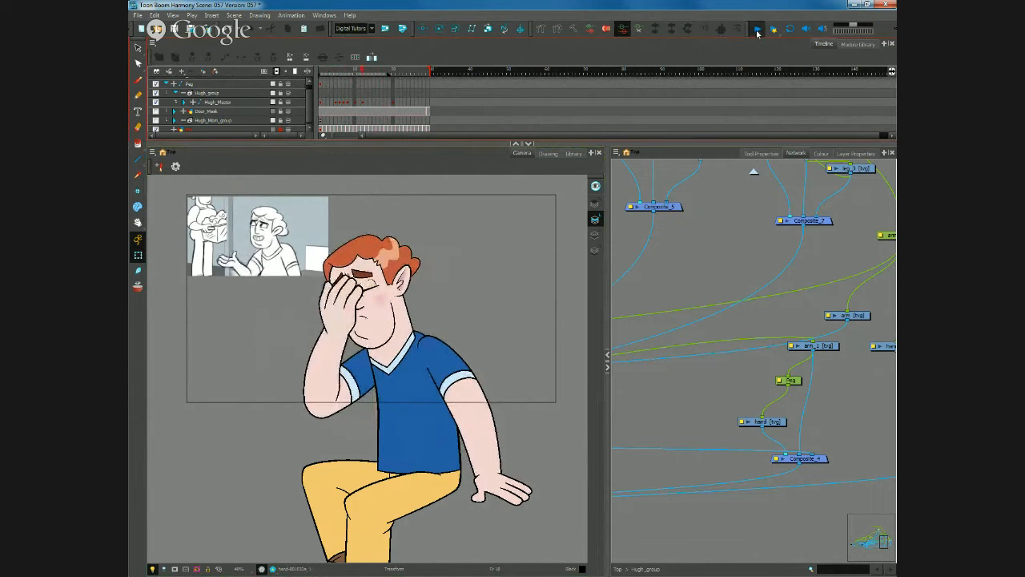
pyautogui.click(756, 31)
pyautogui.click(756, 31)
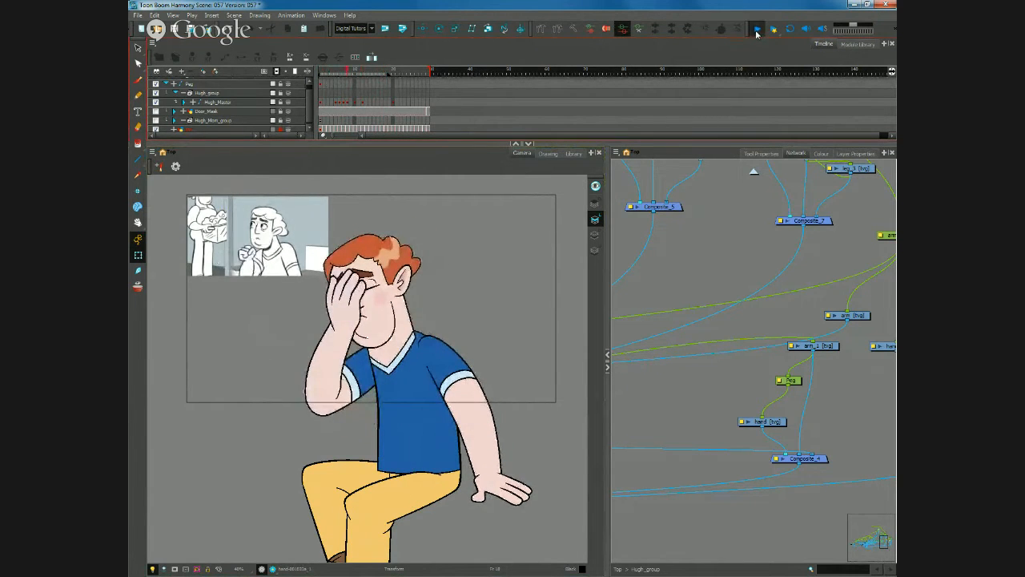
pyautogui.click(757, 31)
pyautogui.click(757, 30)
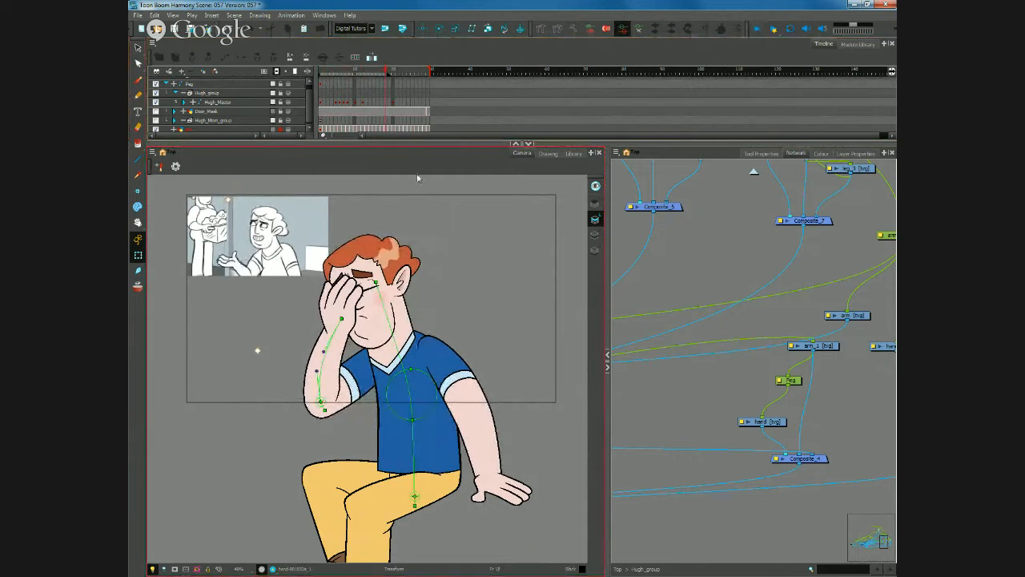
# Scrub through the facepalm hold and compare Hugh_Master's poses at frames 19 and 20
pyautogui.click(389, 103)
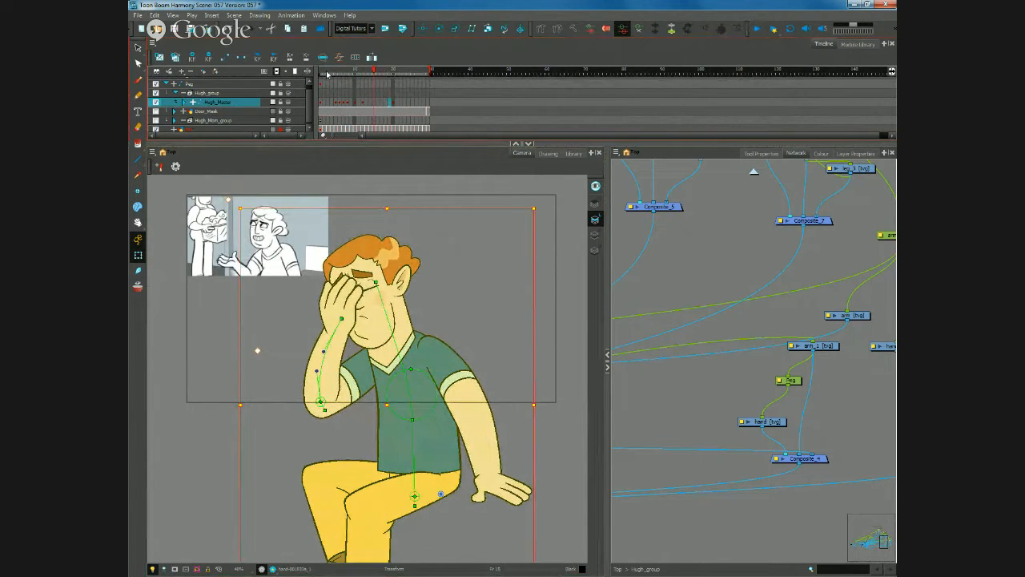
pyautogui.moveTo(327, 74); pyautogui.dragTo(369, 87)
pyautogui.scroll(1, 306, 105)
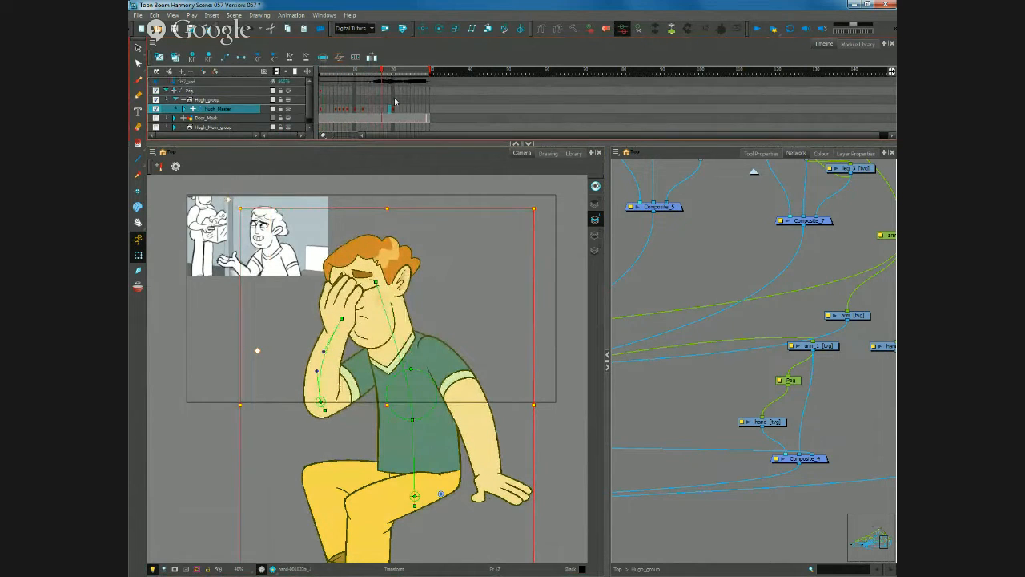
pyautogui.click(391, 112)
pyautogui.click(389, 113)
pyautogui.click(393, 113)
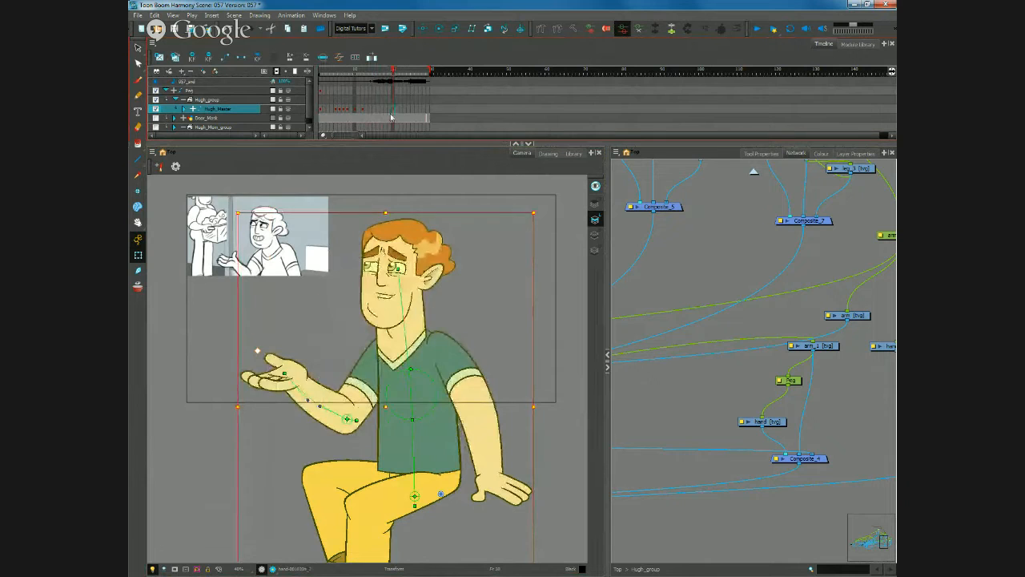
pyautogui.click(388, 112)
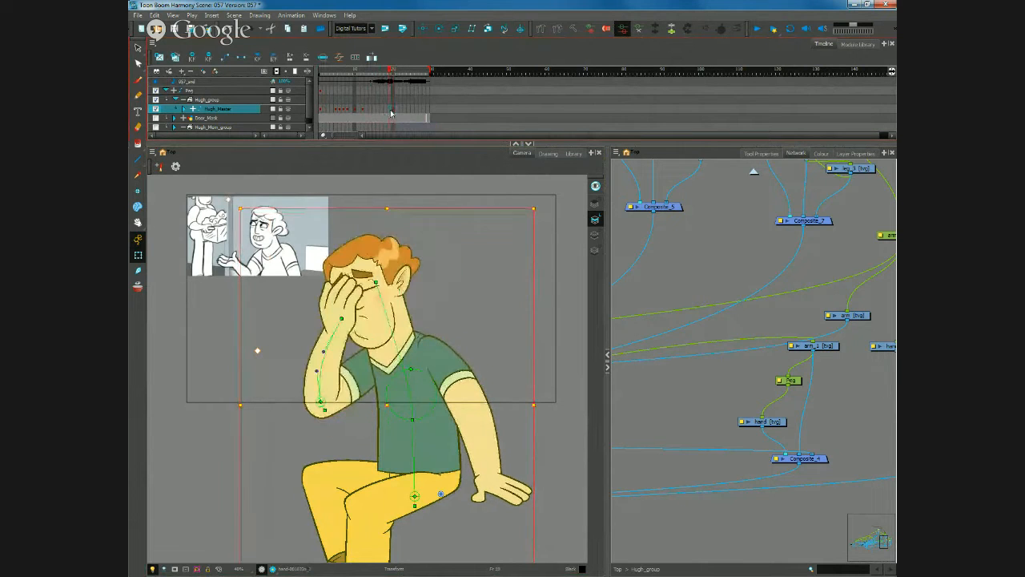
pyautogui.click(392, 113)
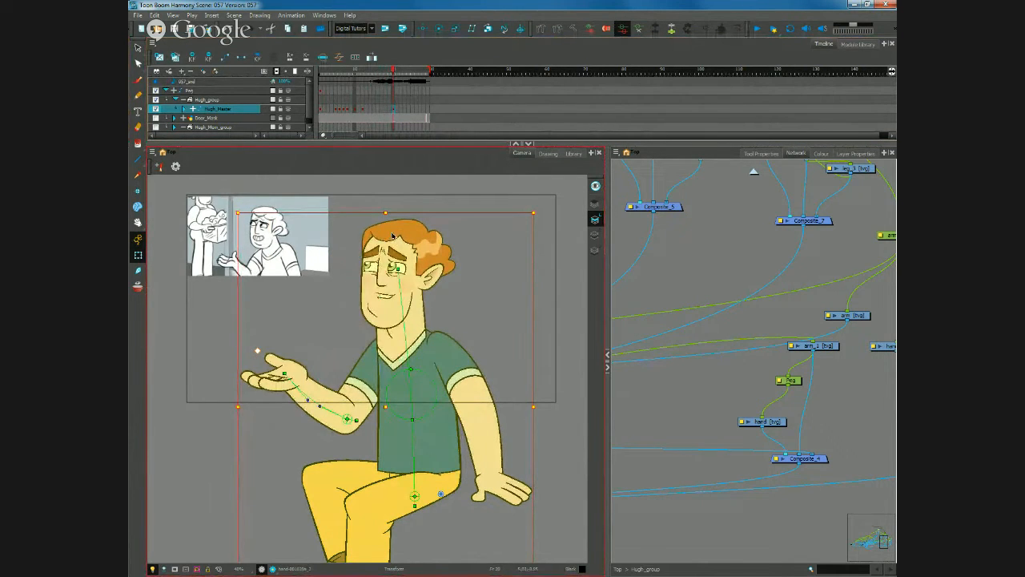
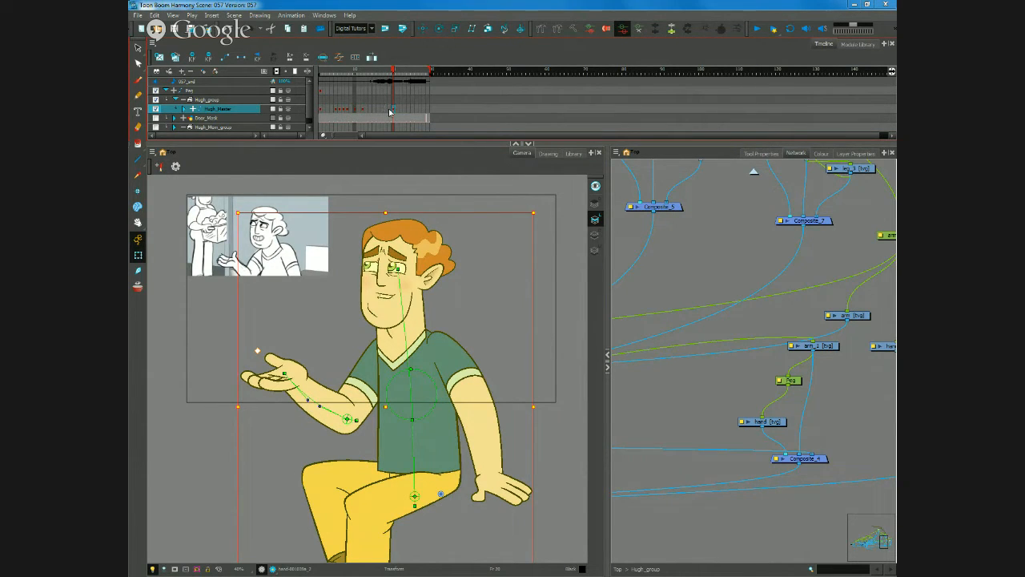
# Lower Hugh's head at frame 19 by pulling the upper end of the torso curve down toward the raised hand
pyautogui.press(',')
pyautogui.press('.')
pyautogui.press(',')
pyautogui.press('.')
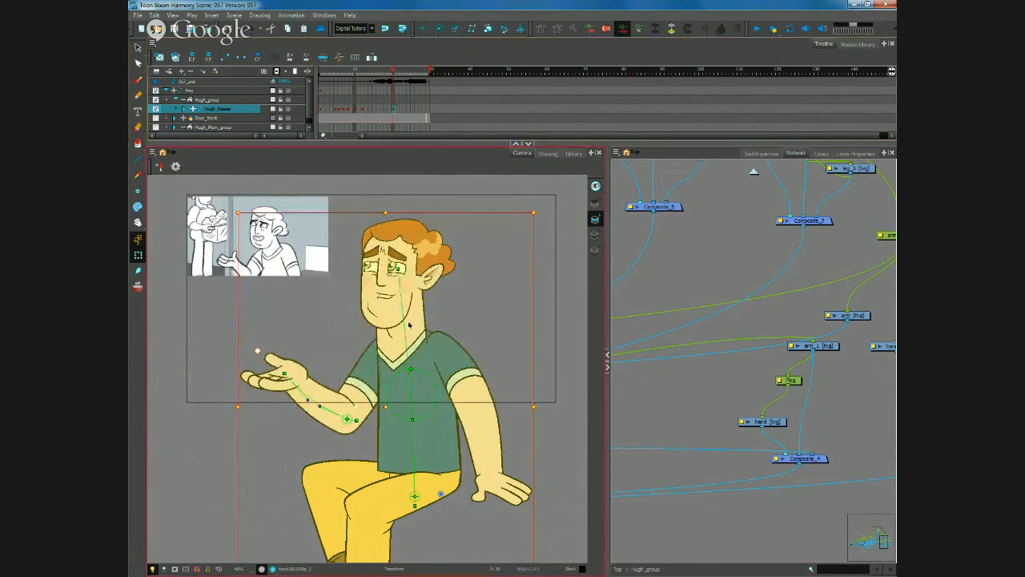
pyautogui.click(390, 109)
pyautogui.click(393, 110)
pyautogui.click(390, 111)
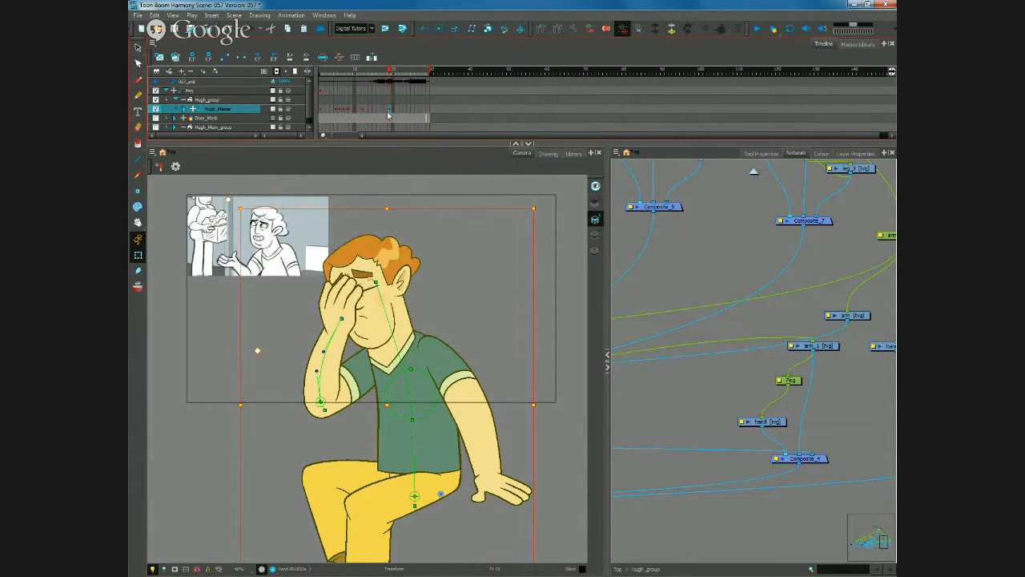
pyautogui.moveTo(377, 283); pyautogui.dragTo(370, 287)
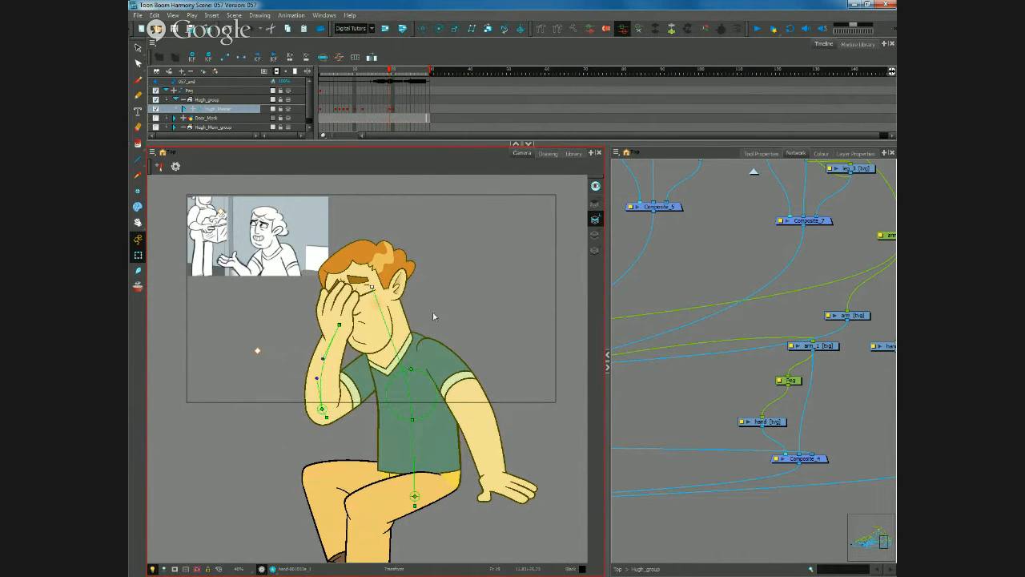
# Rotate Hugh's head slightly forward into the raised hand at frame 19
pyautogui.press(',')
pyautogui.press('.')
pyautogui.click(377, 336)
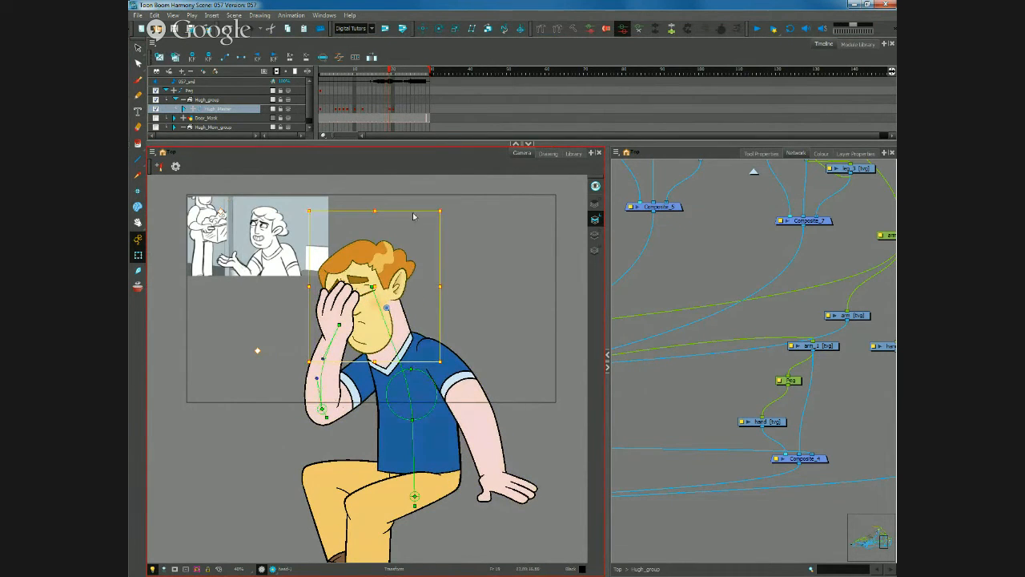
pyautogui.moveTo(413, 216); pyautogui.dragTo(433, 234)
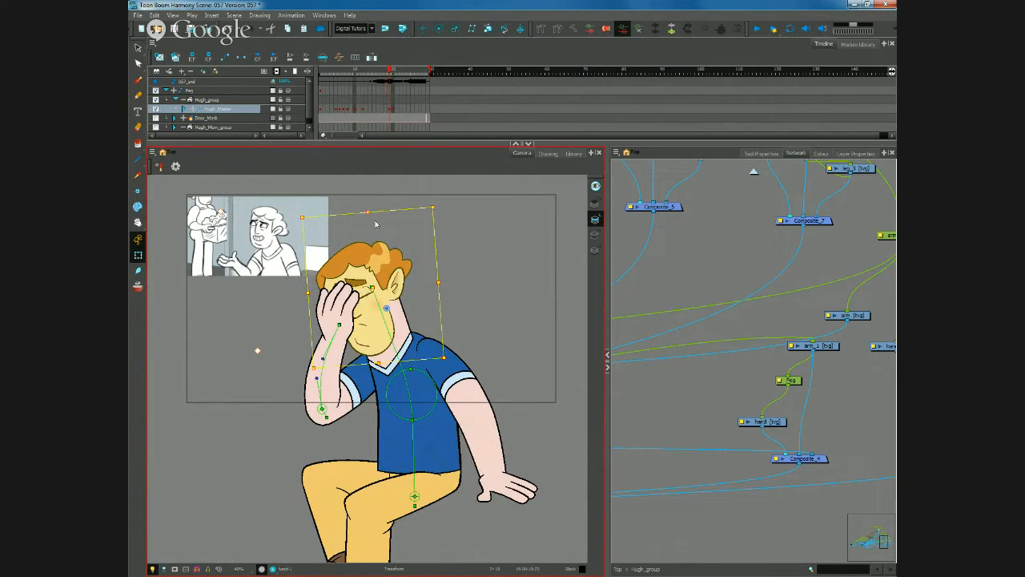
pyautogui.press('Escape')
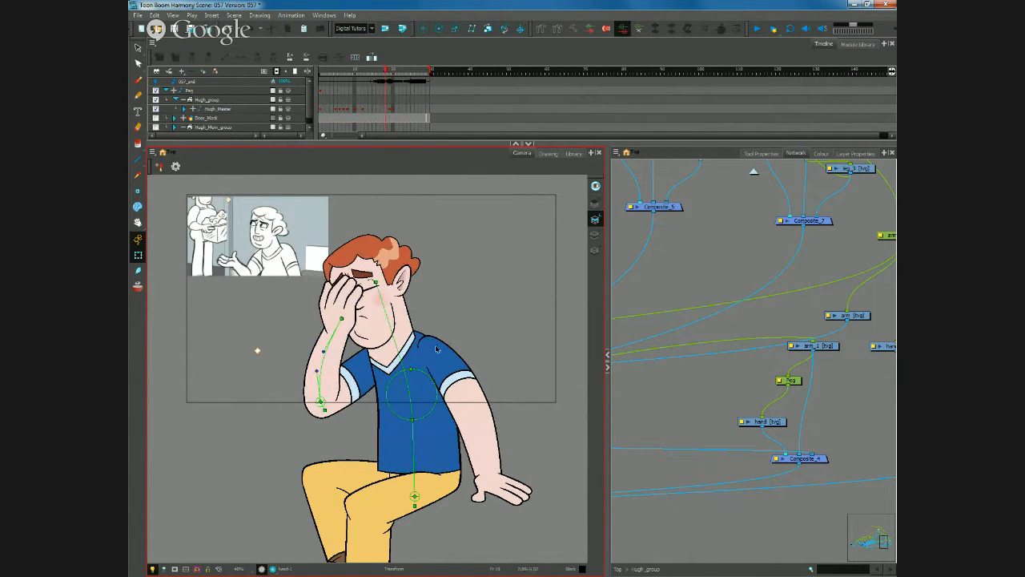
# With onion skin showing the previous frame, swing the supporting forearm back so its hand matches the planted position at frame 19
pyautogui.click(498, 422)
pyautogui.scroll(3, 498, 423)
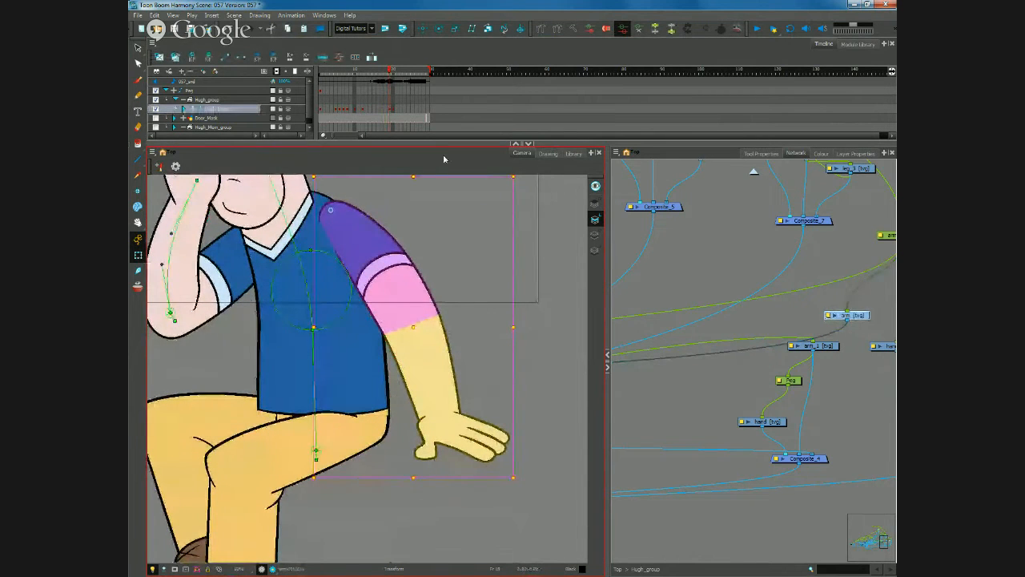
pyautogui.hotkey('alt', 'o')
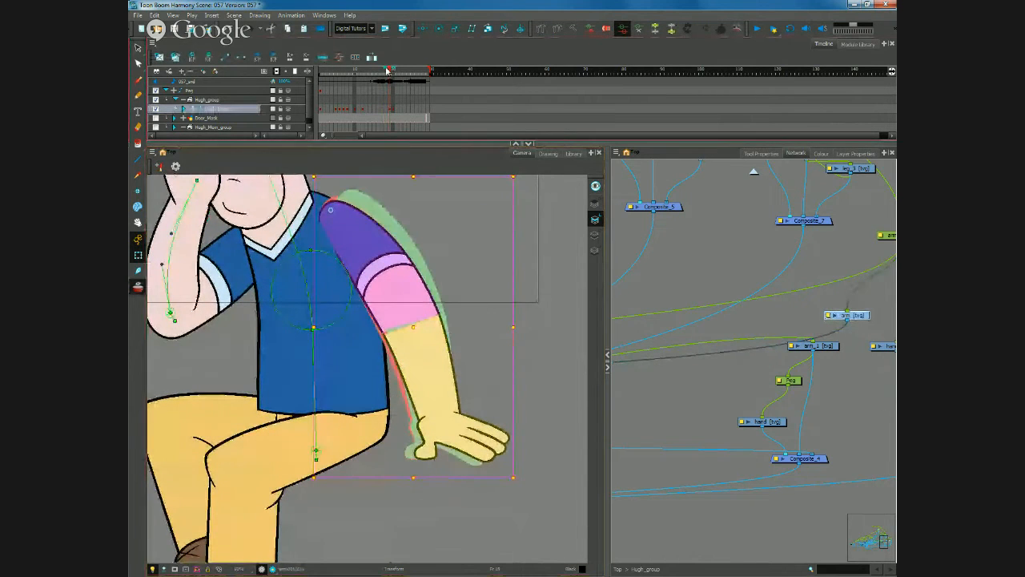
pyautogui.moveTo(394, 70); pyautogui.dragTo(390, 70)
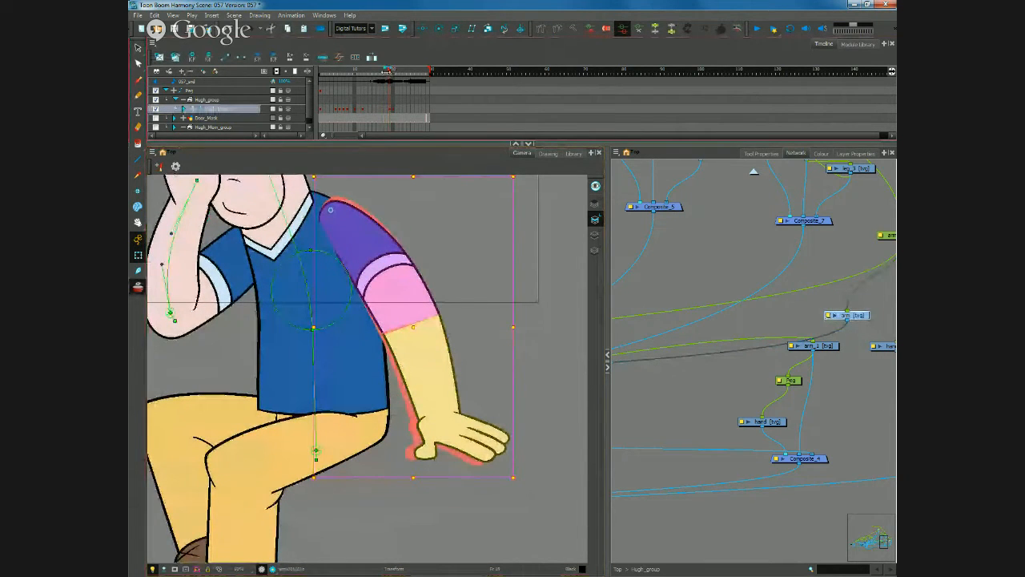
pyautogui.click(462, 467)
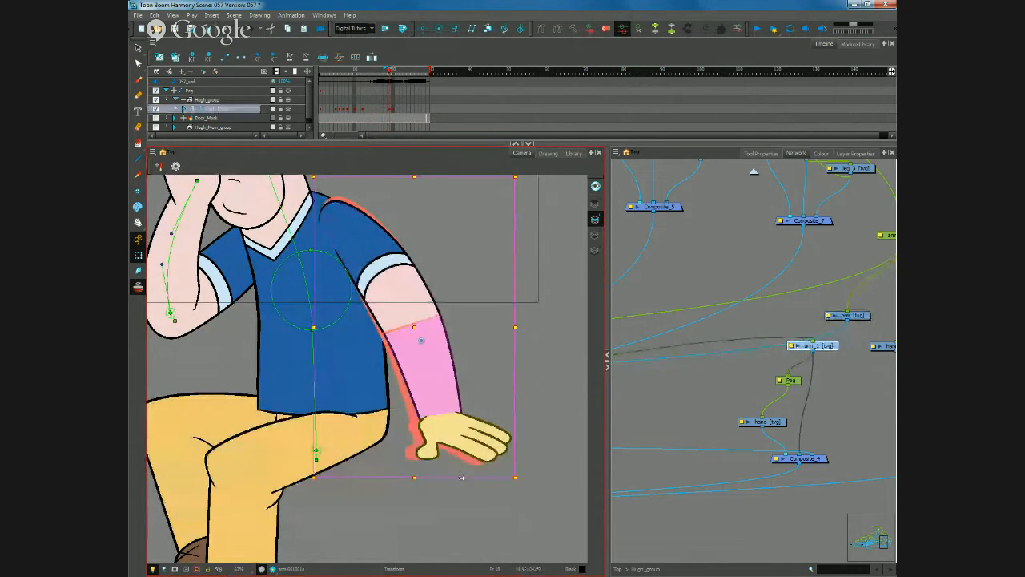
pyautogui.moveTo(462, 468); pyautogui.dragTo(452, 470)
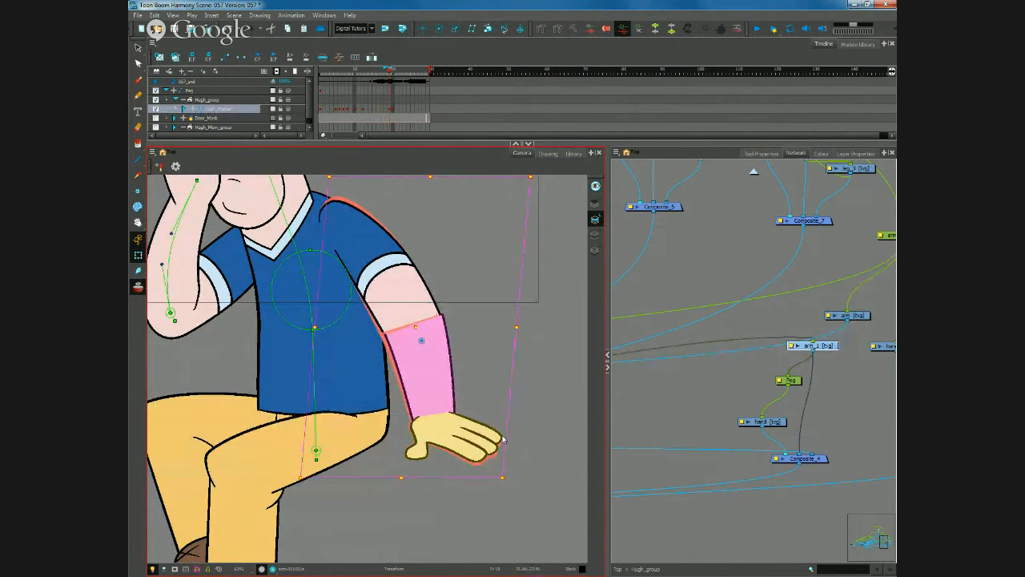
pyautogui.moveTo(503, 438); pyautogui.dragTo(502, 442)
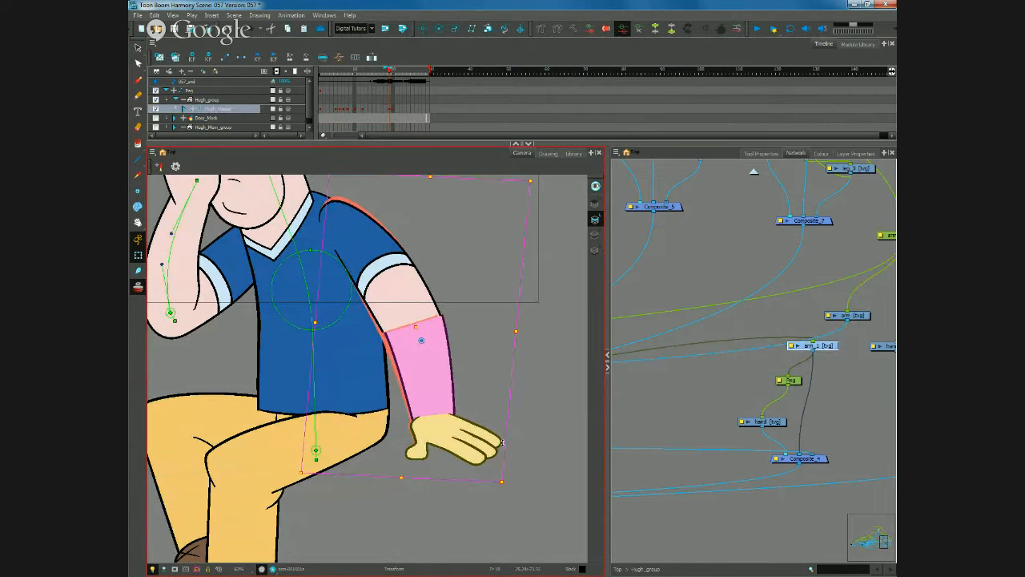
pyautogui.click(470, 419)
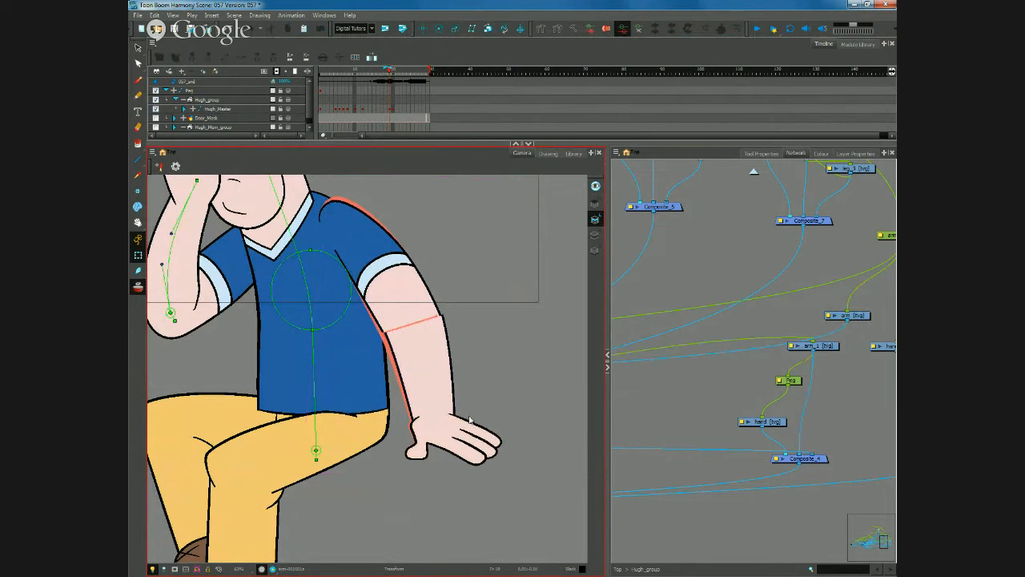
# Adjust the supporting forearm to smooth its elbow joint, and hide the onion skin
pyautogui.click(425, 354)
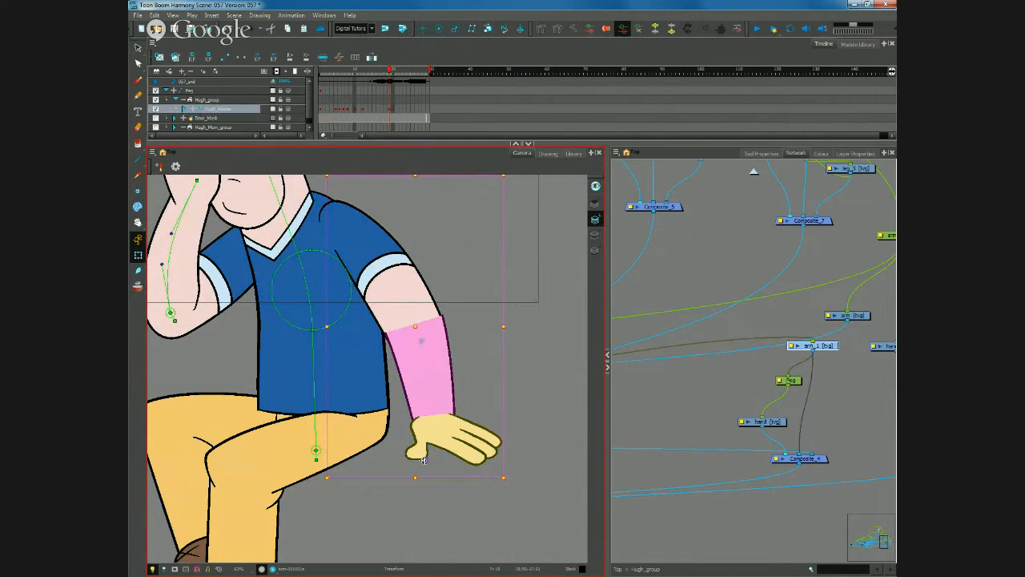
pyautogui.moveTo(440, 201)
pyautogui.mouseDown()
pyautogui.moveTo(436, 227)
pyautogui.moveTo(440, 201)
pyautogui.mouseUp()
pyautogui.moveTo(495, 246); pyautogui.dragTo(495, 246)
pyautogui.click(475, 286)
pyautogui.hotkey('alt', 'o')
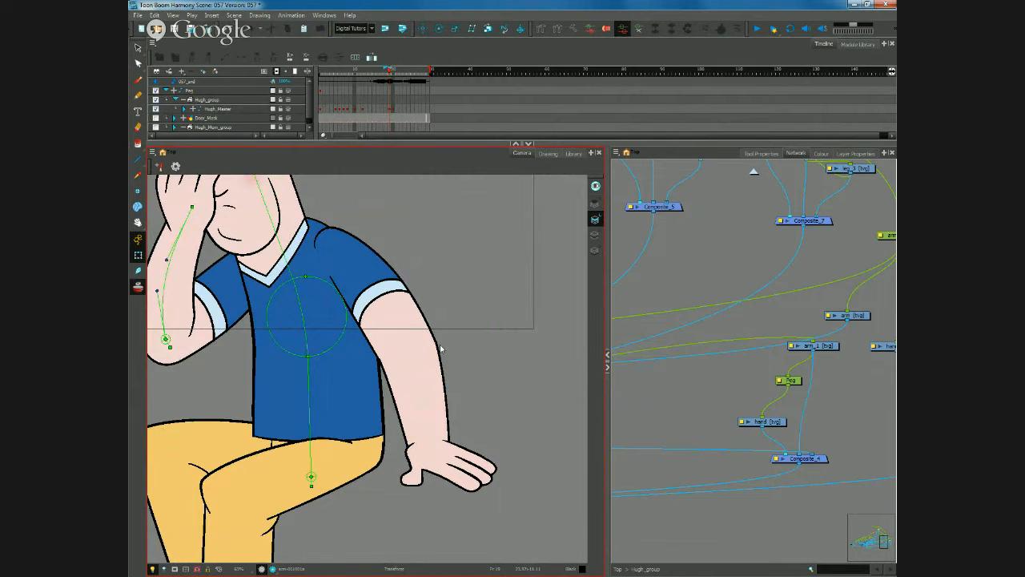
pyautogui.click(420, 391)
pyautogui.click(476, 418)
pyautogui.scroll(-4, 381, 387)
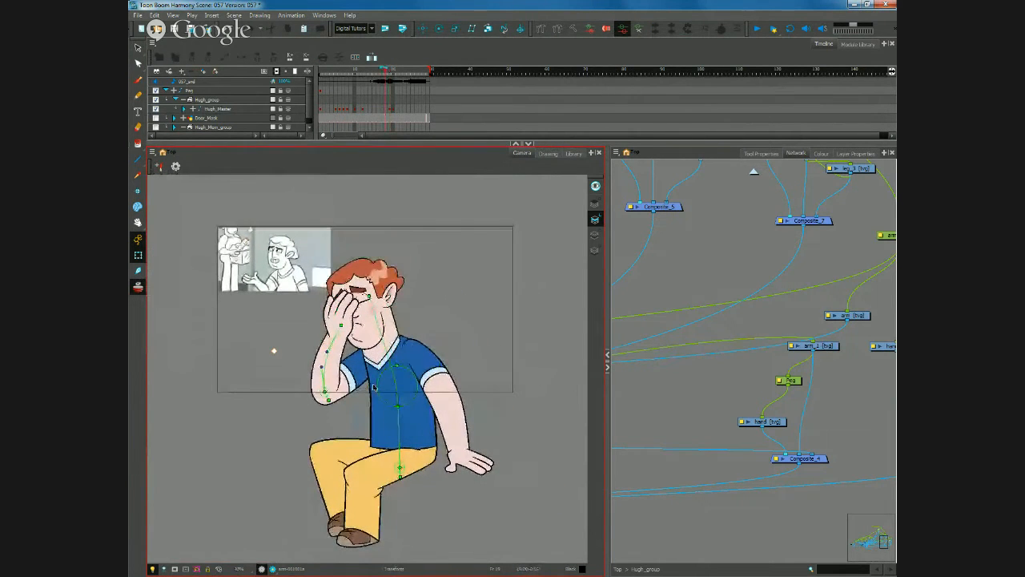
# Rotate Hugh's raised arm inward at frame 19 and pull its wrist down so the hand slides down the face
pyautogui.press(',')
pyautogui.press('.')
pyautogui.press(',')
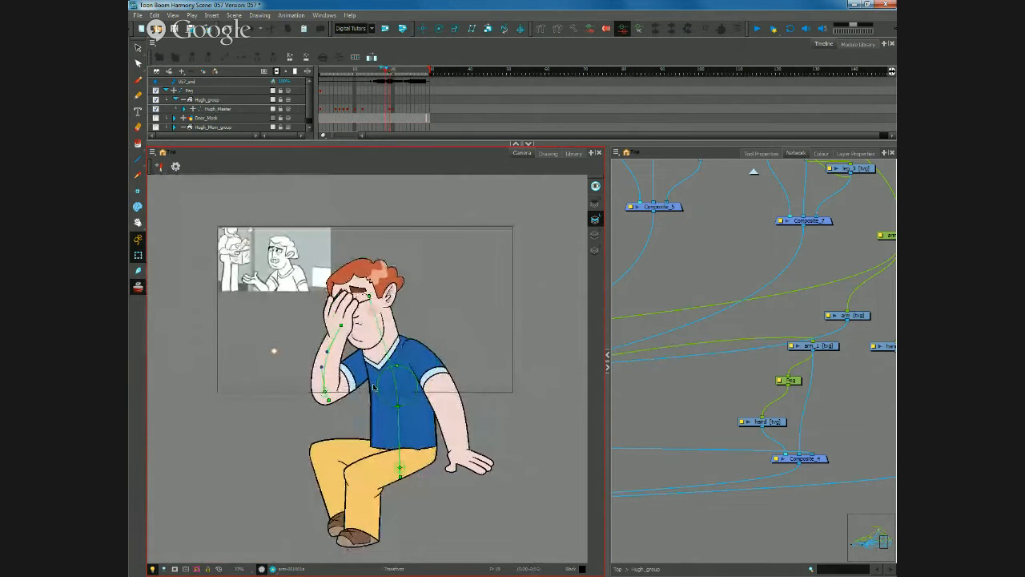
pyautogui.press('.')
pyautogui.scroll(1, 374, 387)
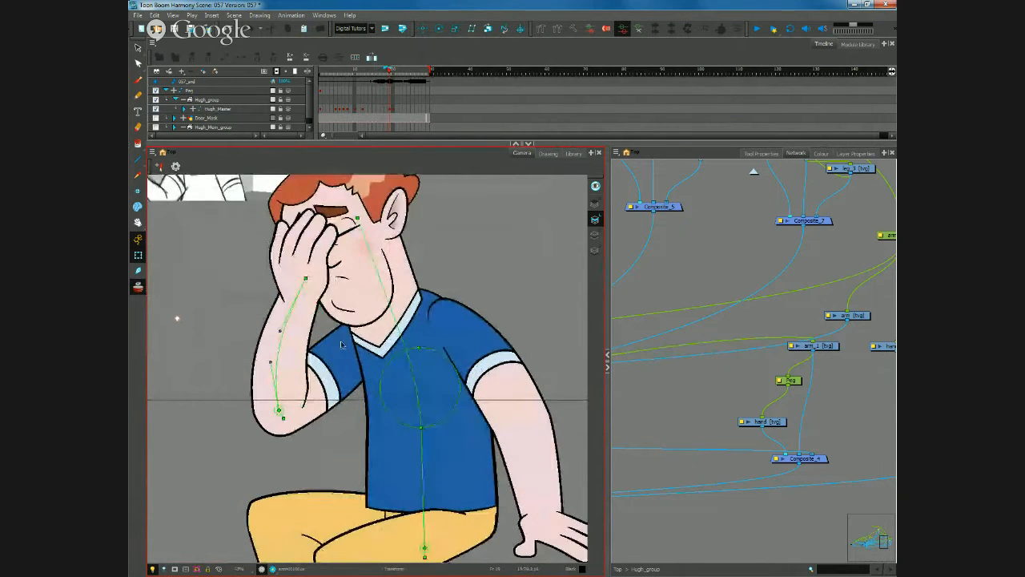
pyautogui.click(297, 344)
pyautogui.moveTo(429, 194); pyautogui.dragTo(417, 190)
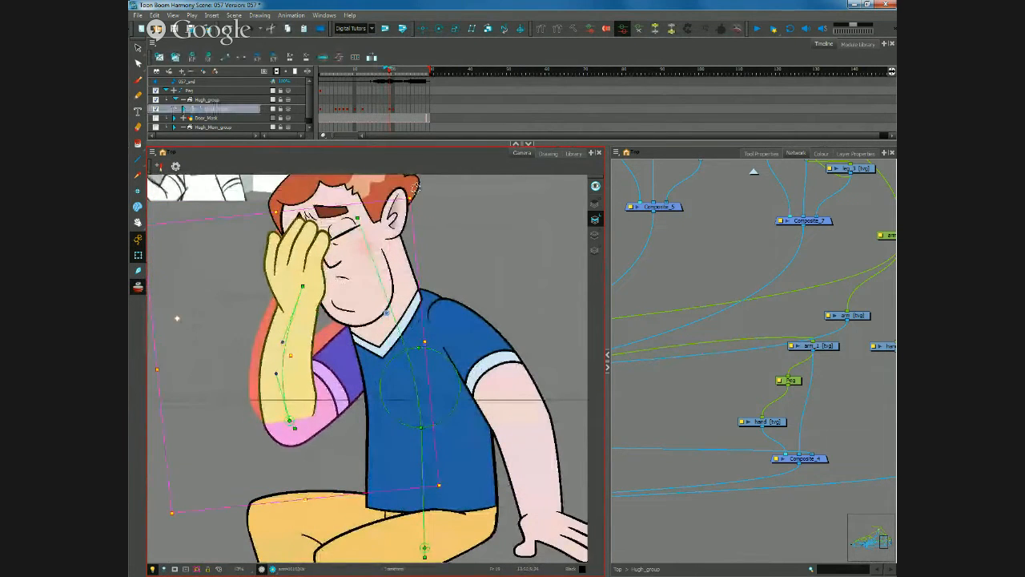
pyautogui.moveTo(303, 286); pyautogui.dragTo(299, 307)
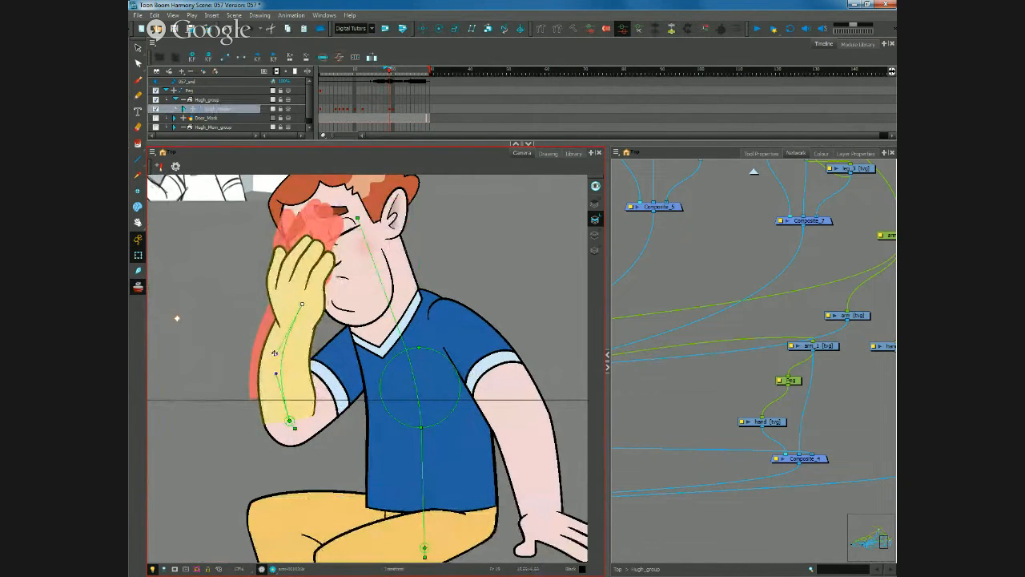
# Rotate the raised hand clockwise over the nose at frame 19 and save the scene
pyautogui.click(302, 272)
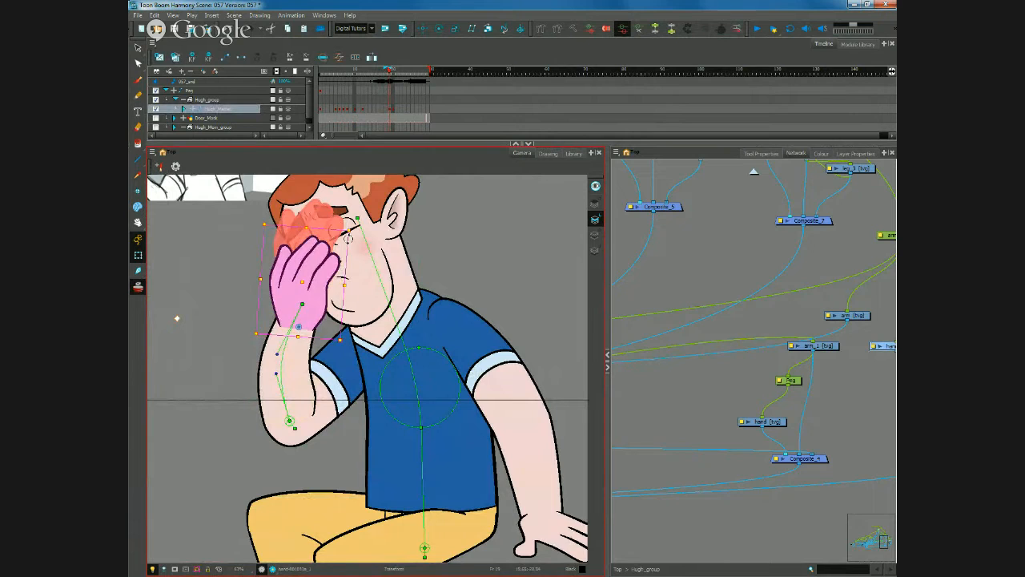
pyautogui.moveTo(349, 239); pyautogui.dragTo(358, 245)
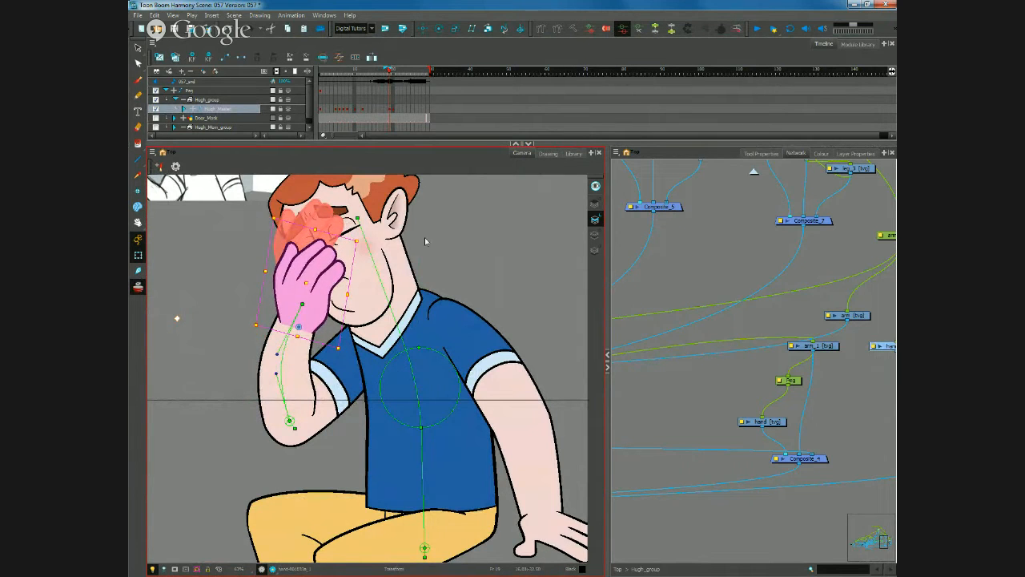
pyautogui.click(425, 241)
pyautogui.scroll(-3, 425, 241)
pyautogui.moveTo(415, 355); pyautogui.dragTo(373, 378)
pyautogui.hotkey('ctrl', 's')
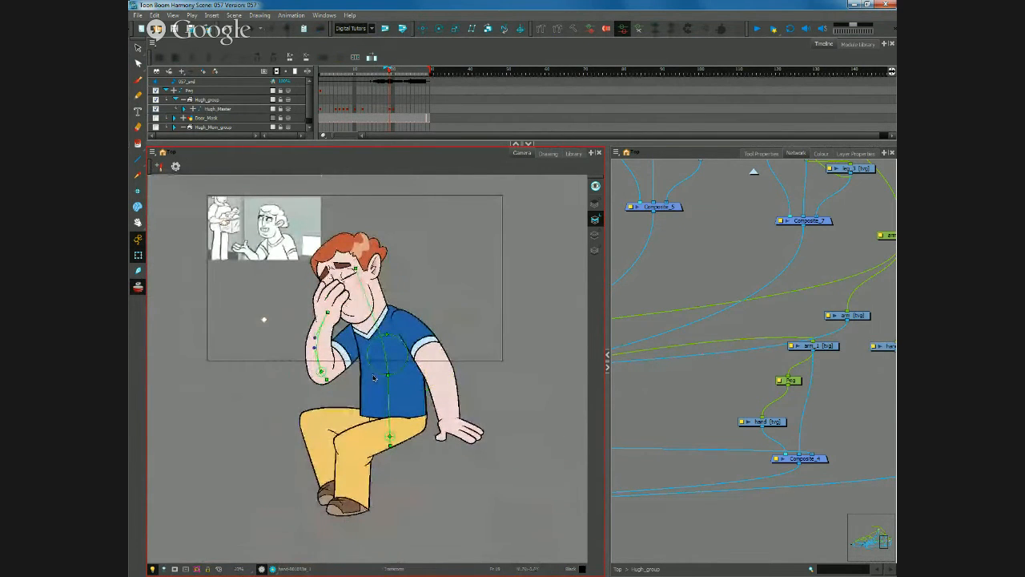
# Flip repeatedly between frames 18 and 19 of Hugh_Master to compare the facepalm hold with the lowered head and hand
pyautogui.press(',')
pyautogui.press('.')
pyautogui.press(',')
pyautogui.click(391, 111)
pyautogui.press(',')
pyautogui.press(',')
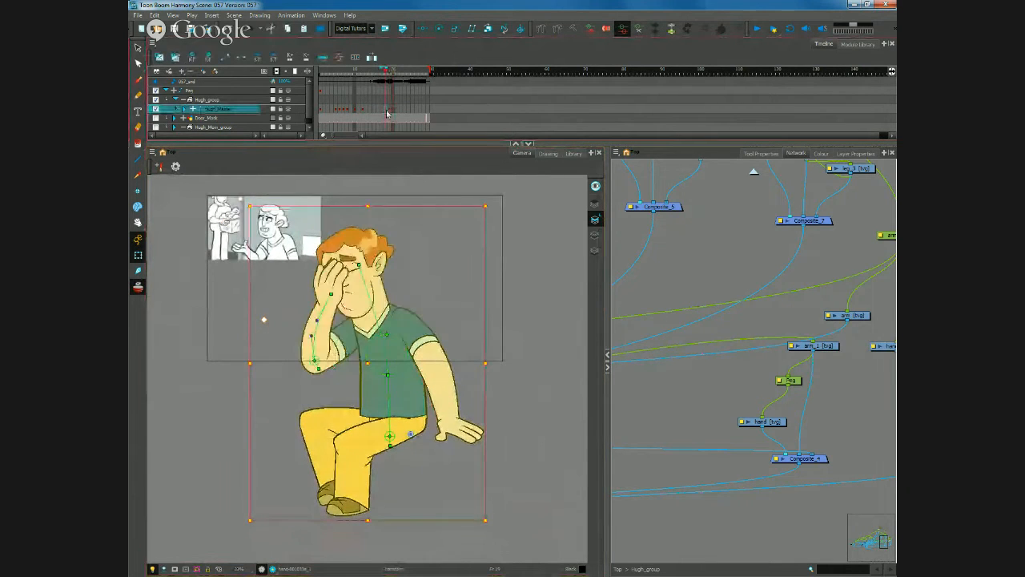
pyautogui.press('.')
pyautogui.press('.')
pyautogui.press(',')
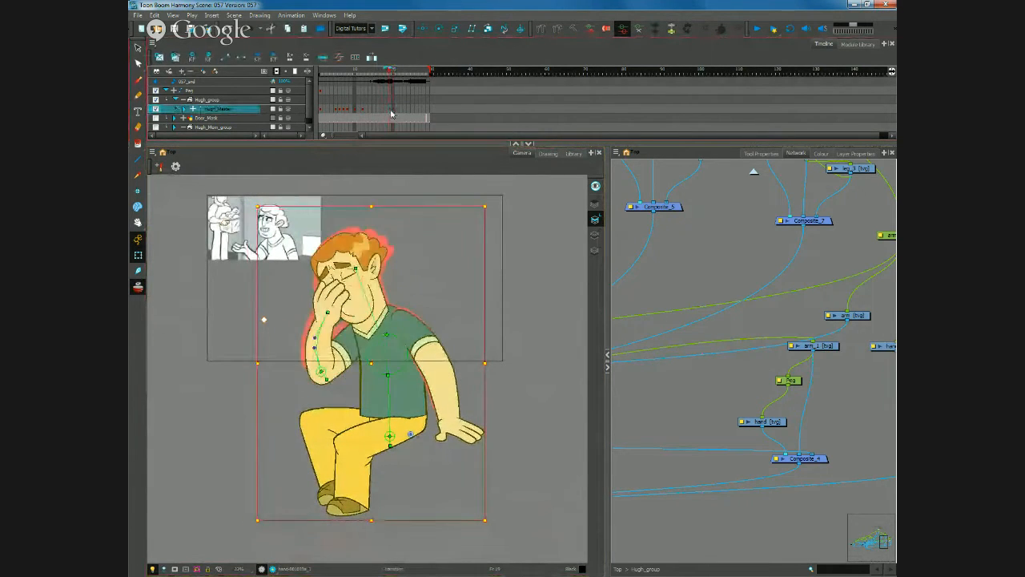
pyautogui.press('.')
pyautogui.press(',')
pyautogui.press('.')
pyautogui.press(',')
pyautogui.press('.')
pyautogui.press(',')
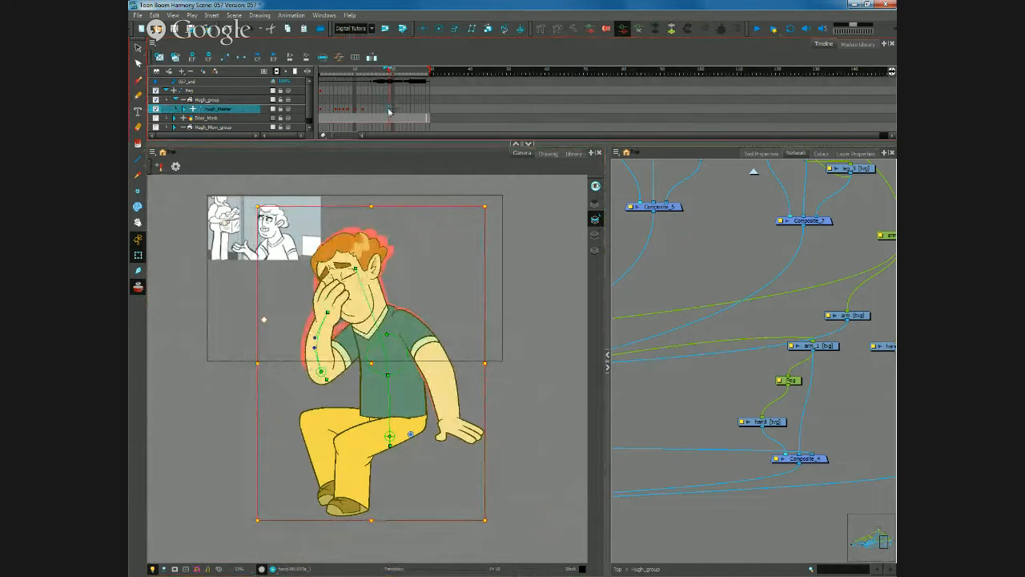
# Turn off onion skin and shift Hugh_Master's open-palm pose to frame 21, leaving frame 20 for an in-between
pyautogui.hotkey('alt', 'o')
pyautogui.press('.')
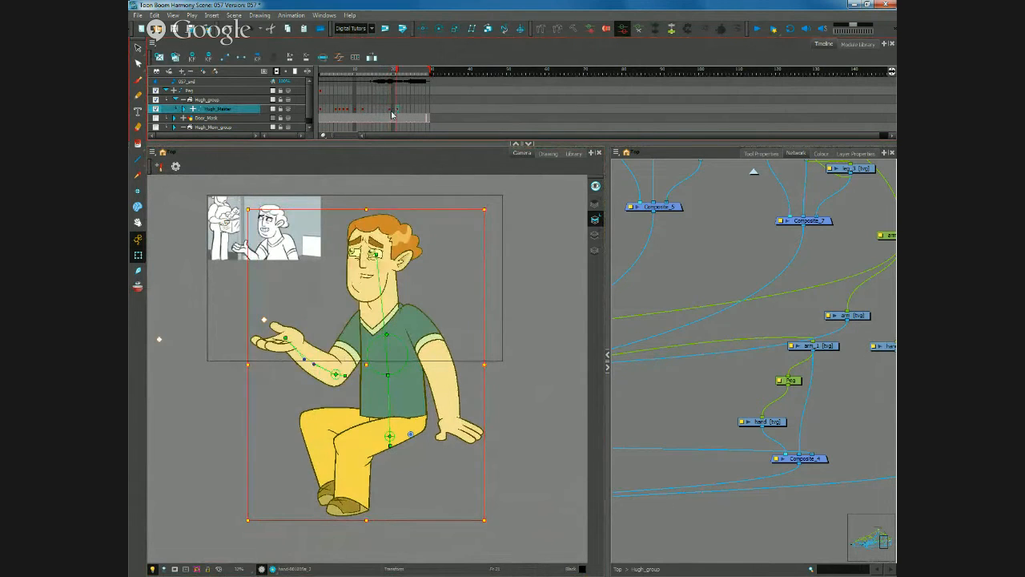
pyautogui.press(',')
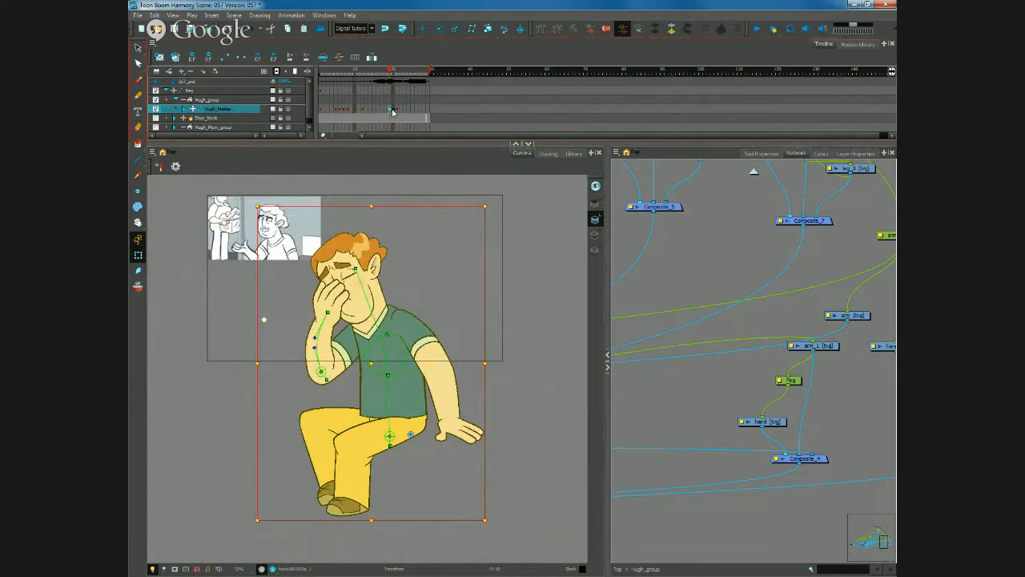
pyautogui.press('.')
pyautogui.press(',')
pyautogui.press('.')
# Flip back and forth through frames 19 to 21 to review the in-between linking the facepalm and open-palm poses
pyautogui.press('.')
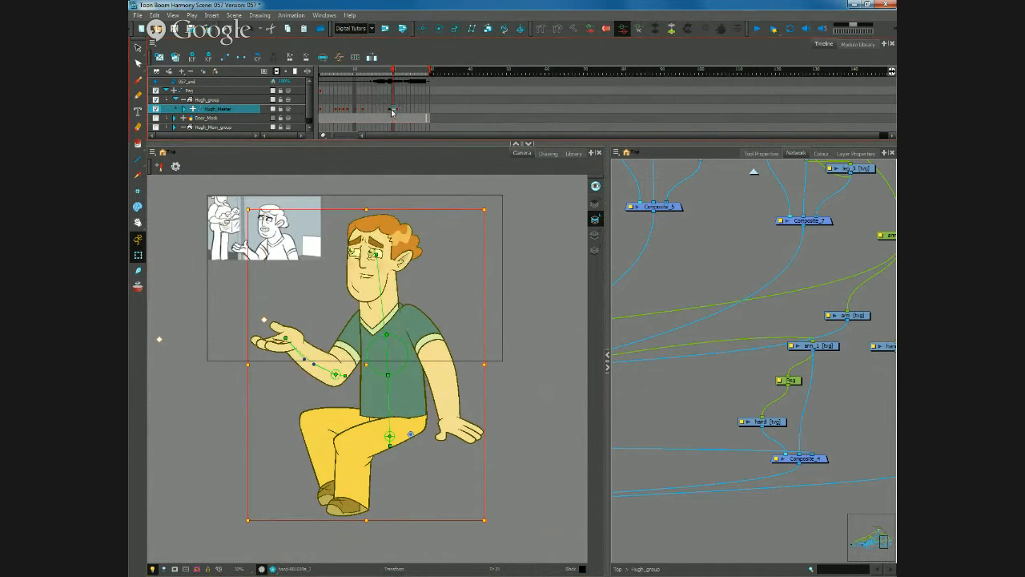
pyautogui.press(',')
pyautogui.press(',')
pyautogui.press(',')
pyautogui.press('.')
pyautogui.press('.')
pyautogui.press('.')
pyautogui.press('.')
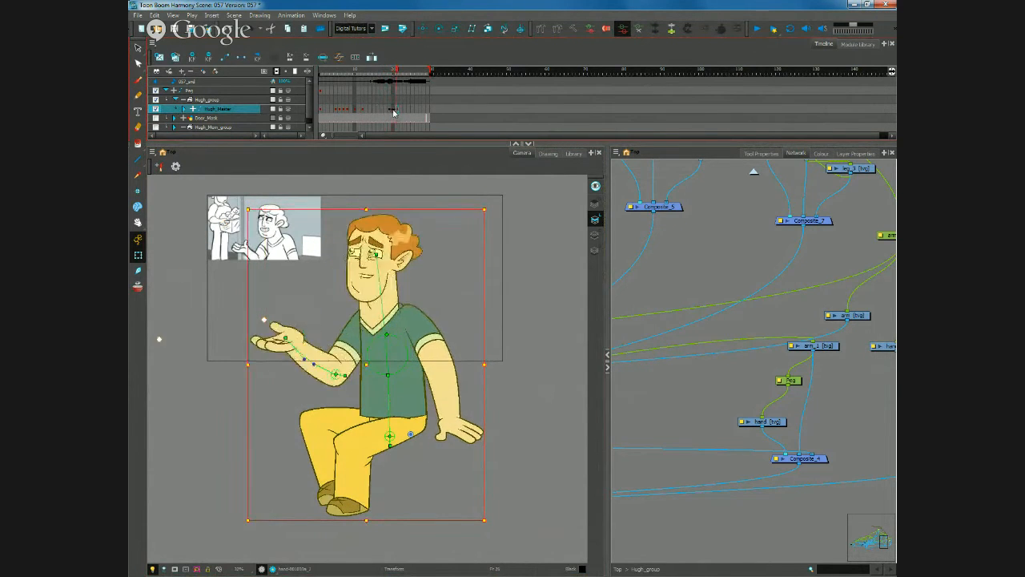
pyautogui.press(',')
pyautogui.press(',')
pyautogui.press('.')
pyautogui.press('.')
pyautogui.press(',')
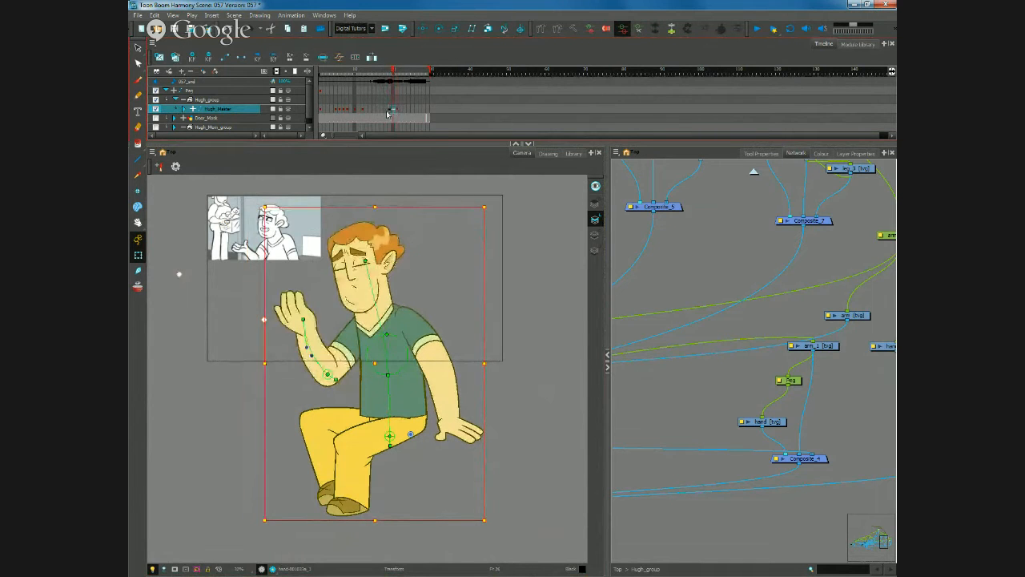
pyautogui.press(',')
pyautogui.press('.')
pyautogui.press(',')
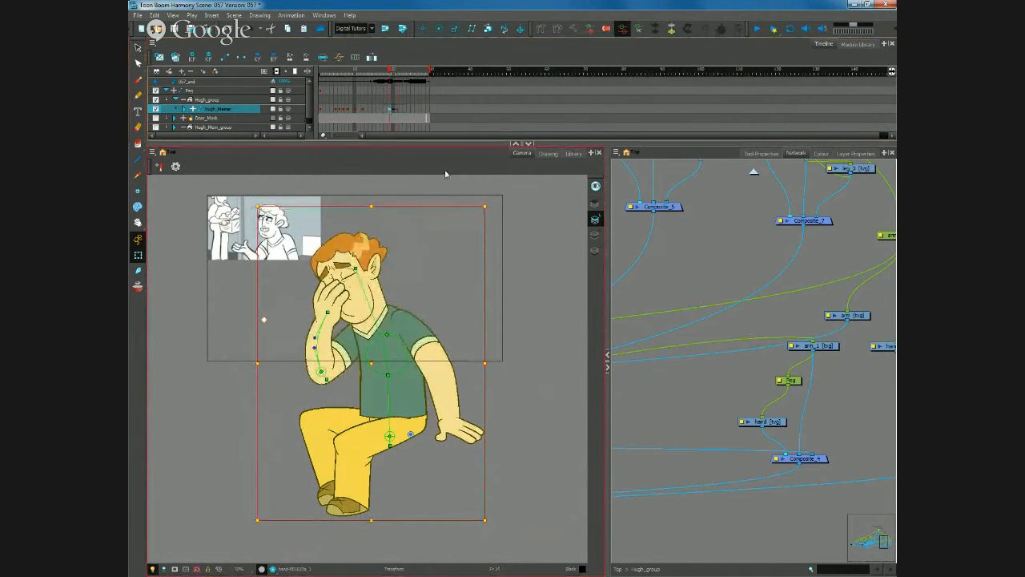
pyautogui.moveTo(422, 288); pyautogui.dragTo(409, 307)
pyautogui.click(411, 309)
pyautogui.scroll(1, 449, 337)
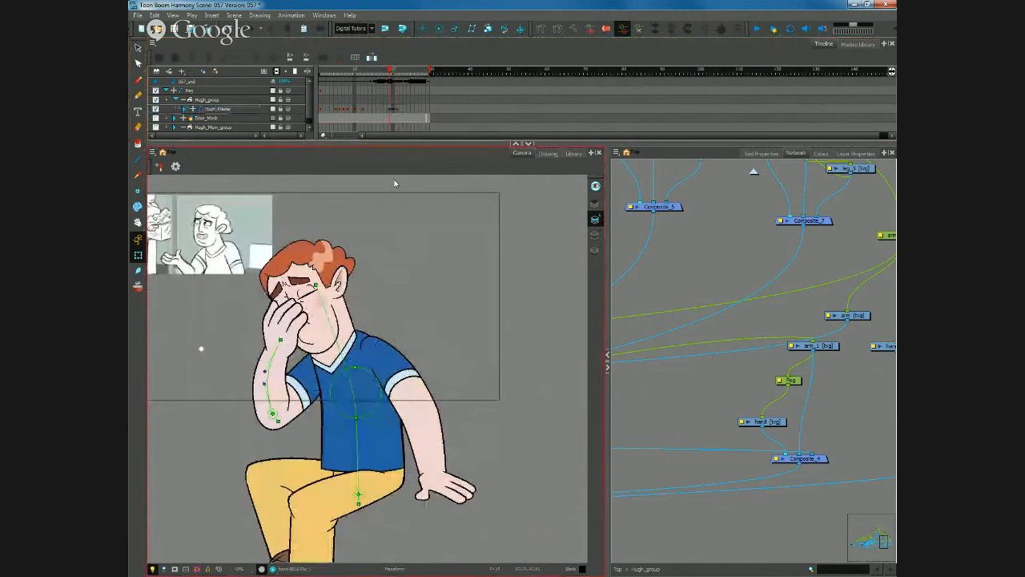
pyautogui.click(393, 110)
pyautogui.press('.')
pyautogui.press(',')
pyautogui.press(',')
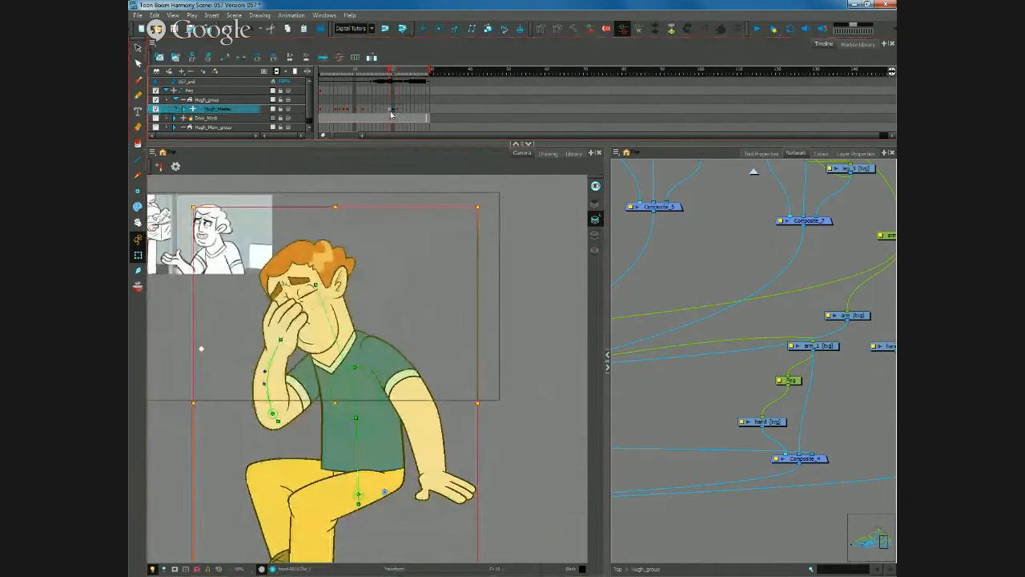
pyautogui.press('.')
pyautogui.press('.')
pyautogui.press(',')
pyautogui.press(',')
pyautogui.press('.')
pyautogui.press('.')
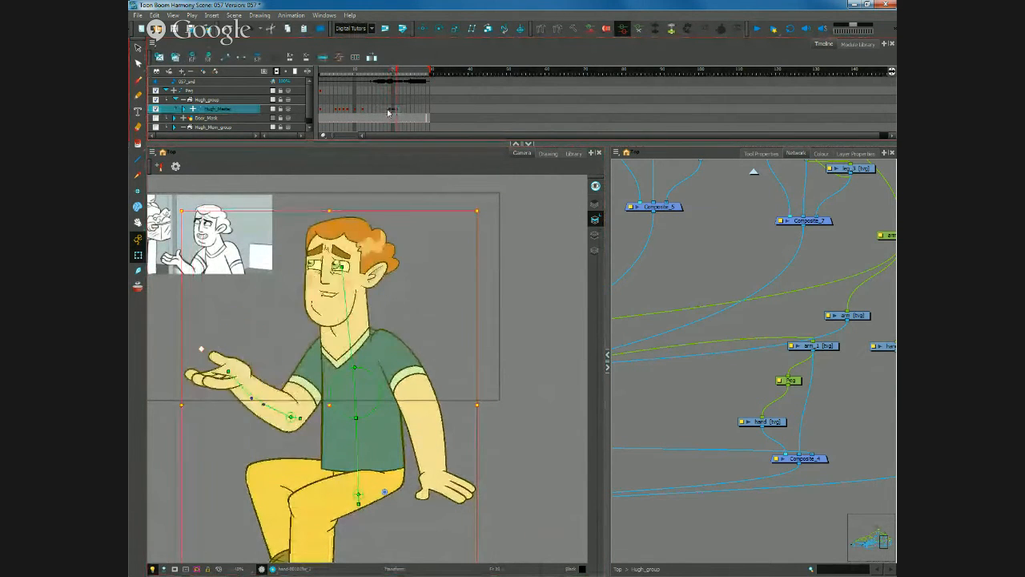
pyautogui.press(',')
pyautogui.press('.')
pyautogui.press(',')
pyautogui.press(',')
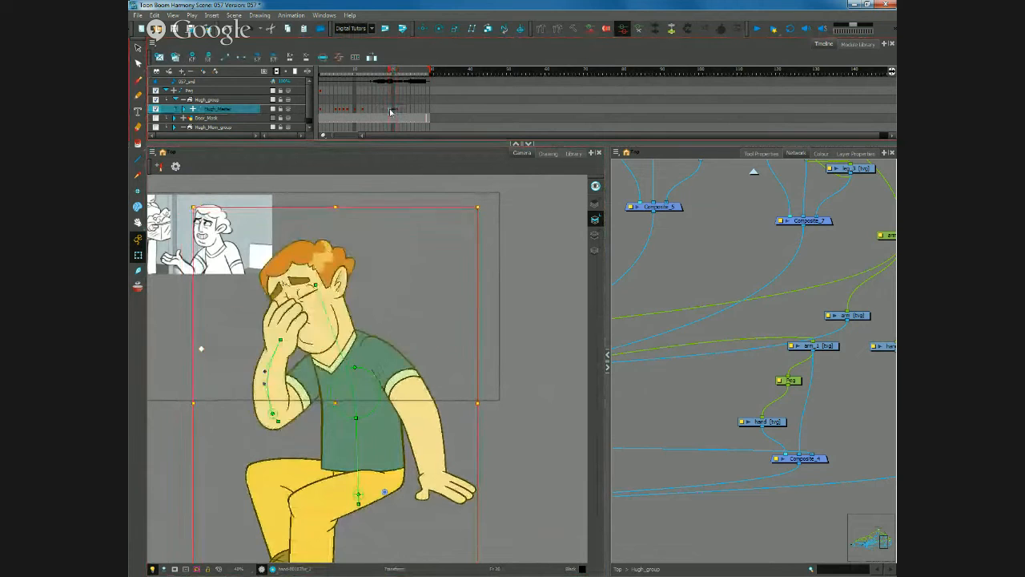
# Compare frames 19, 20 and 21 of Hugh_Master to judge how the hand comes away from the face
pyautogui.press('.')
pyautogui.press('.')
pyautogui.press(',')
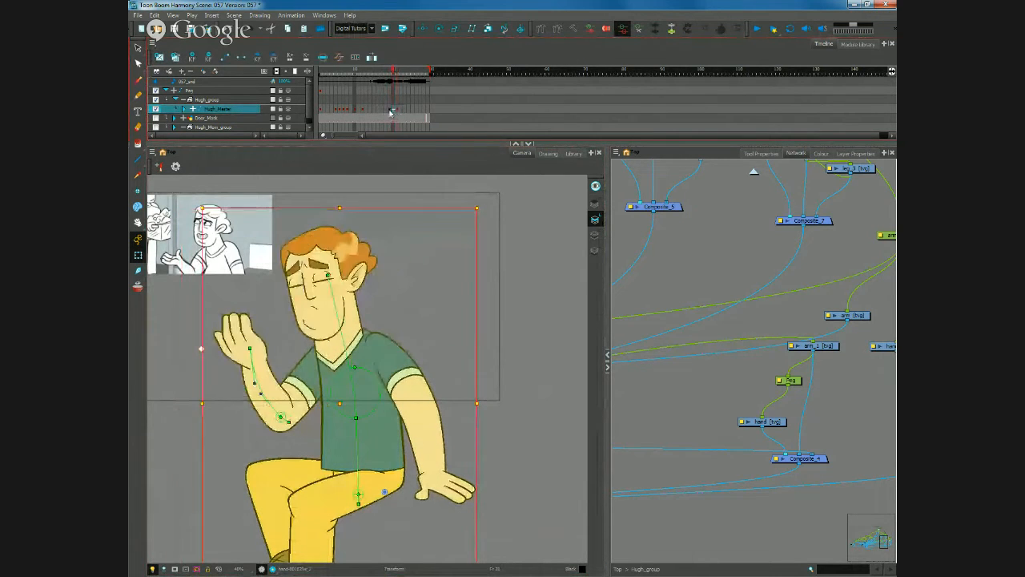
pyautogui.press(',')
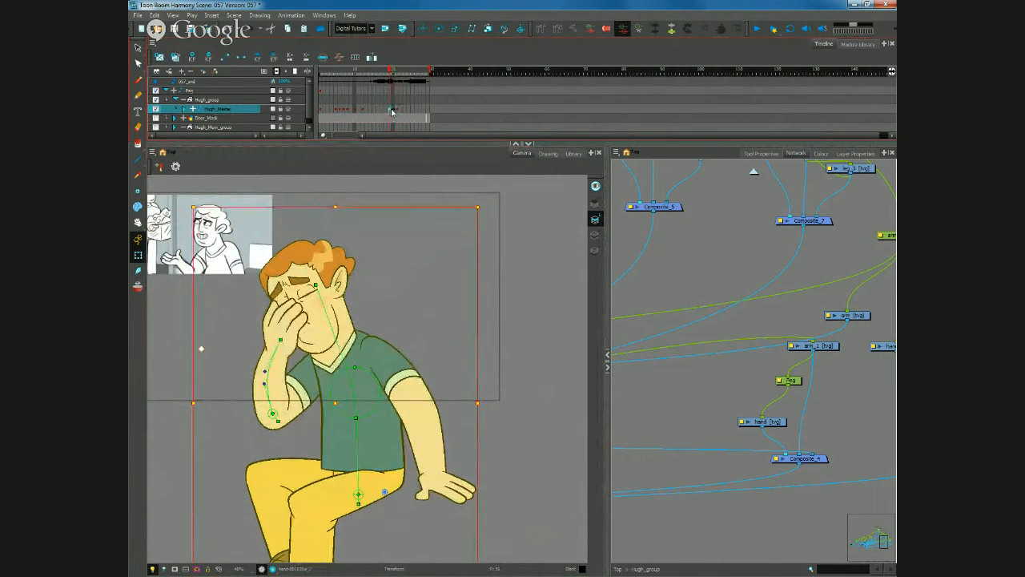
pyautogui.press('.')
pyautogui.press(',')
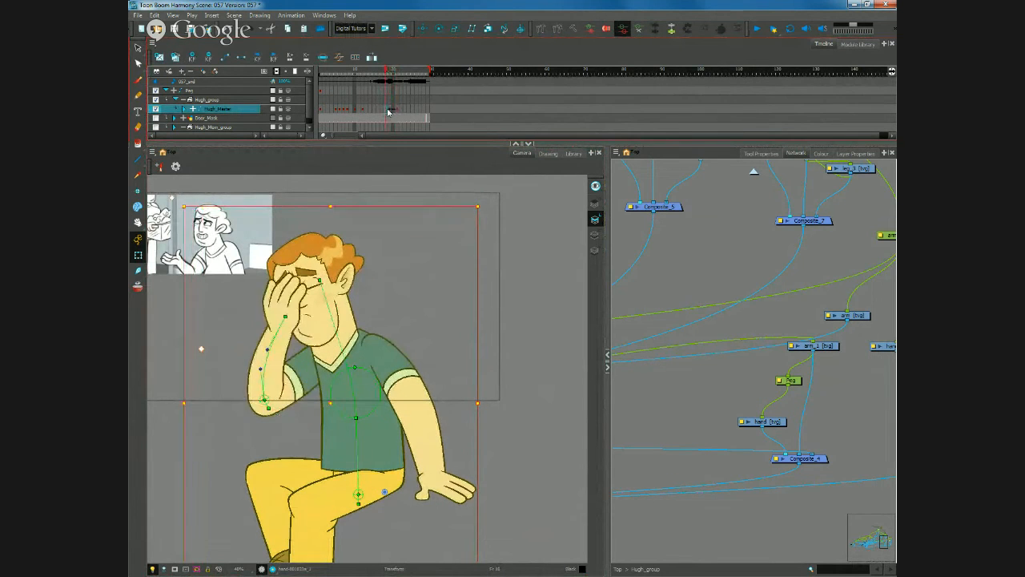
pyautogui.press('.')
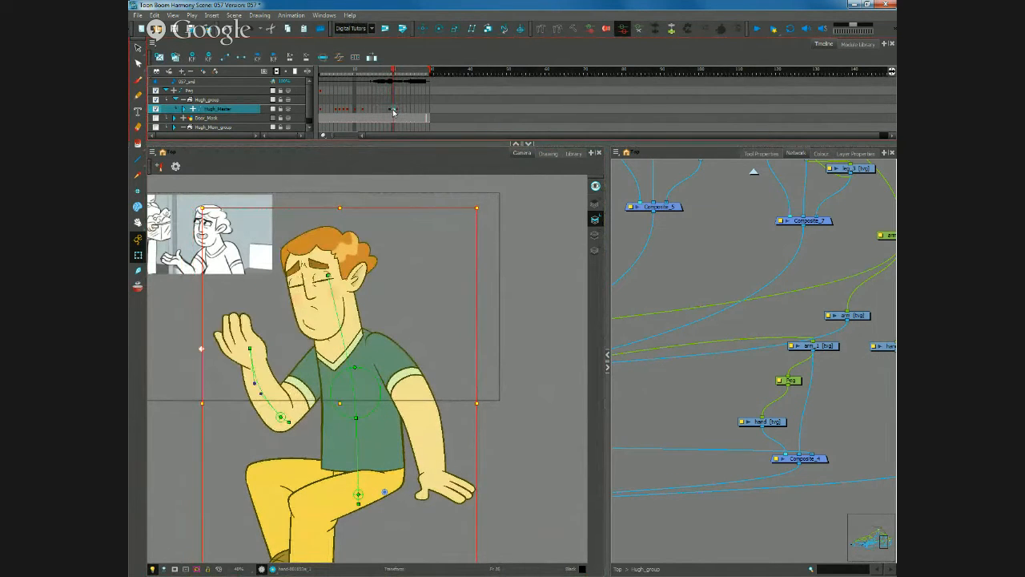
# Turn on onion skin including the next frame and pull Hugh's upper-body deformer point slightly down at frame 20
pyautogui.hotkey('alt', 'o')
pyautogui.click(328, 276)
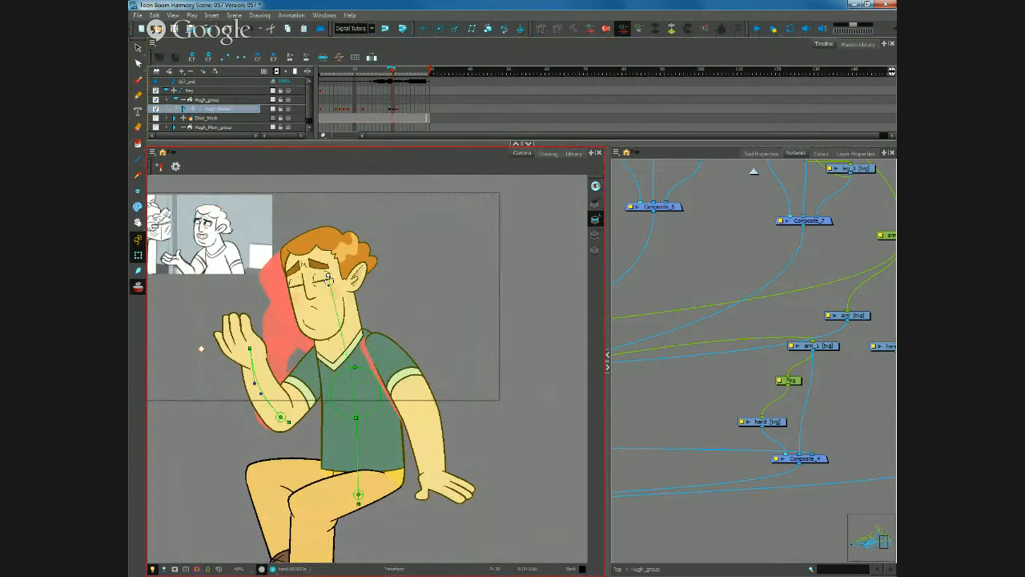
pyautogui.moveTo(393, 70); pyautogui.dragTo(397, 69)
pyautogui.click(328, 275)
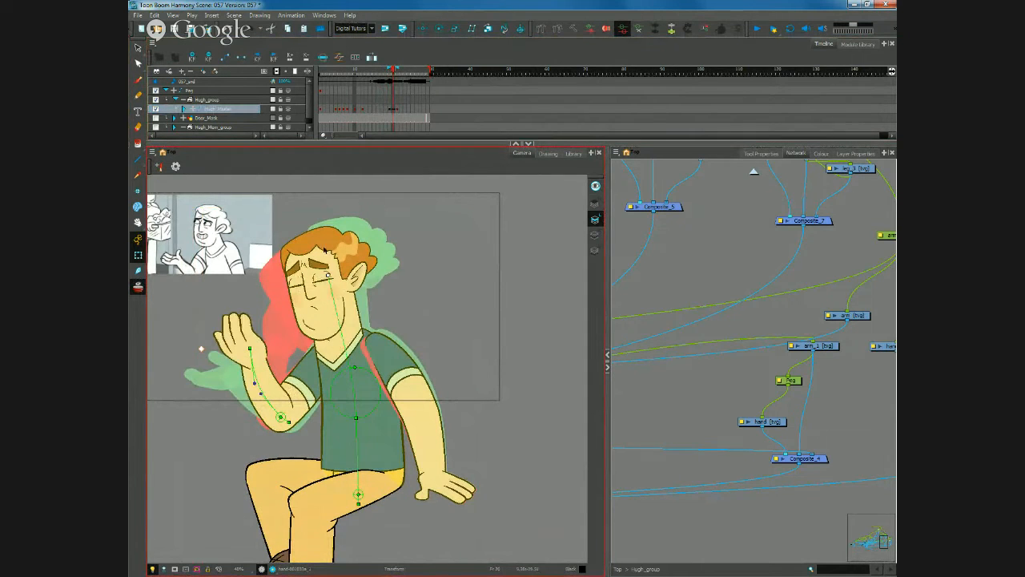
pyautogui.moveTo(328, 275); pyautogui.dragTo(331, 282)
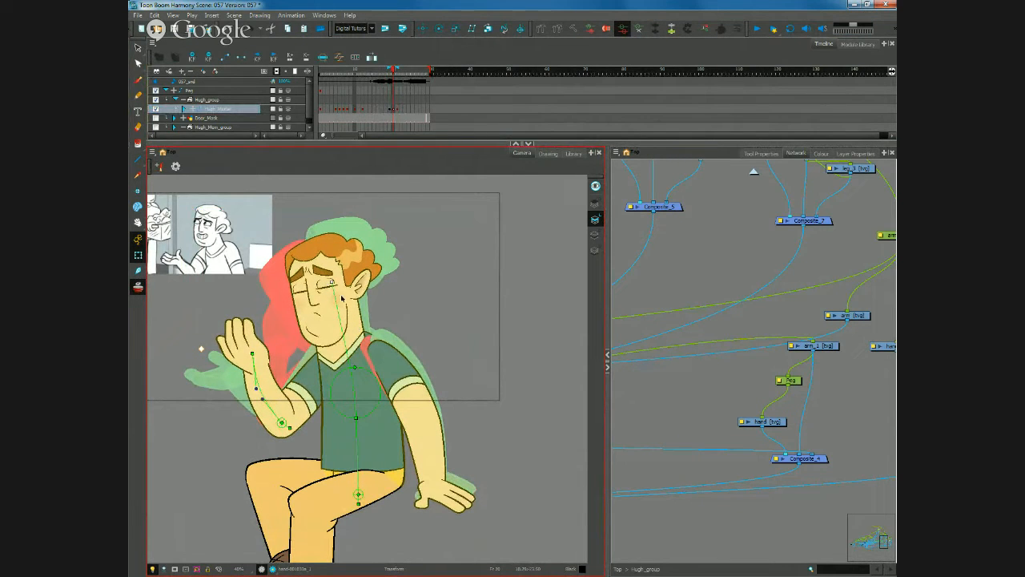
# Squash the whole Hugh rig slightly from above at frame 20 and compare it with the facepalm at frame 19
pyautogui.scroll(-1, 415, 354)
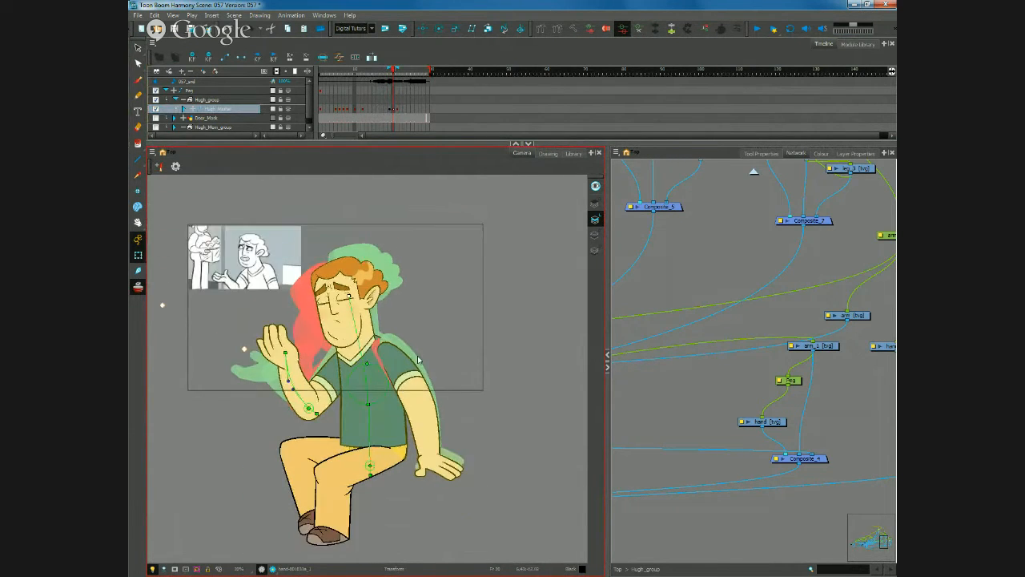
pyautogui.click(375, 459)
pyautogui.press('b')
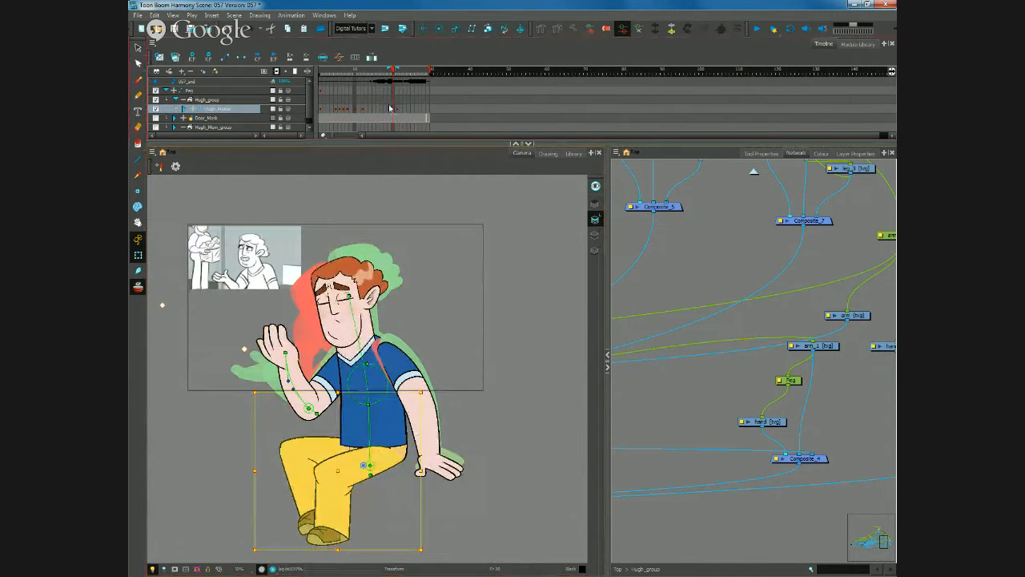
pyautogui.press('b')
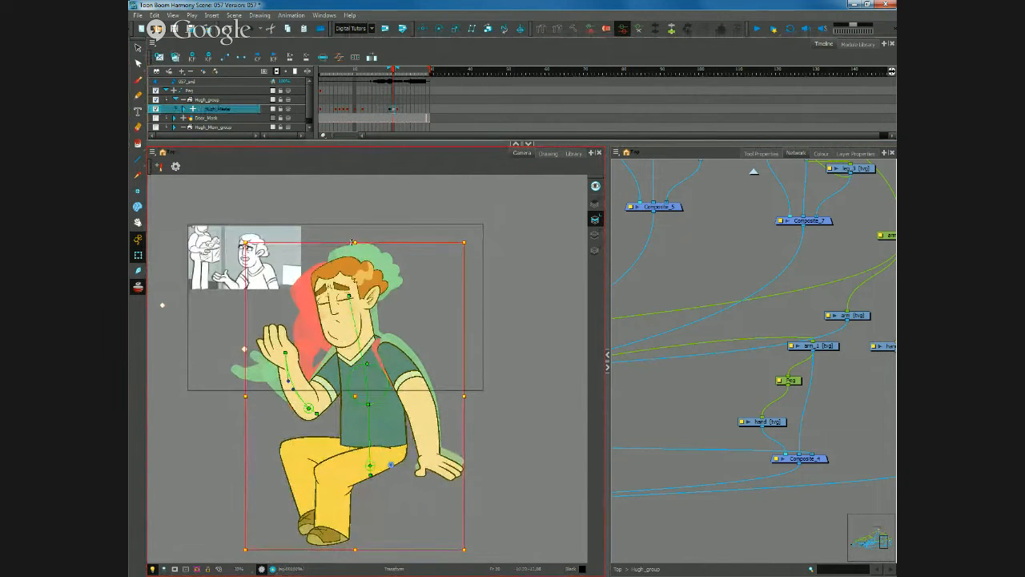
pyautogui.moveTo(354, 242); pyautogui.dragTo(355, 245)
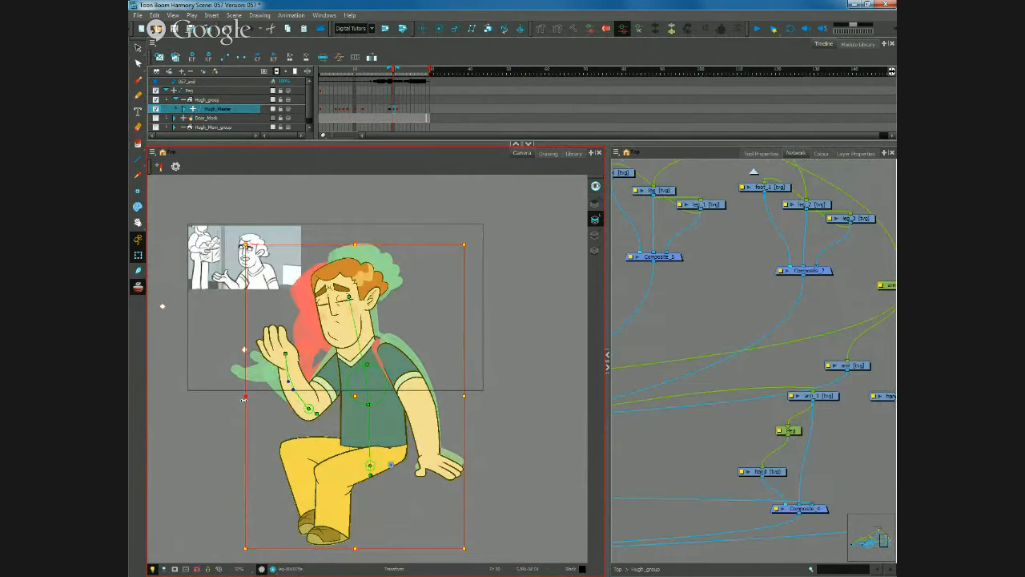
pyautogui.click(391, 110)
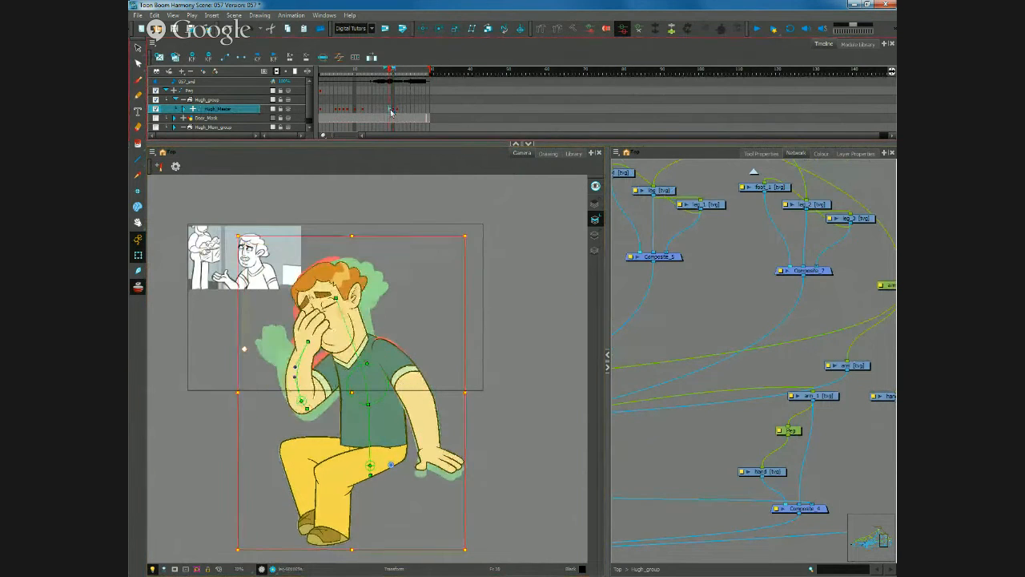
pyautogui.click(394, 110)
# Nudge the upper-body deformer point toward the raised hand and rotate Hugh's whole head counterclockwise at frame 20
pyautogui.click(350, 299)
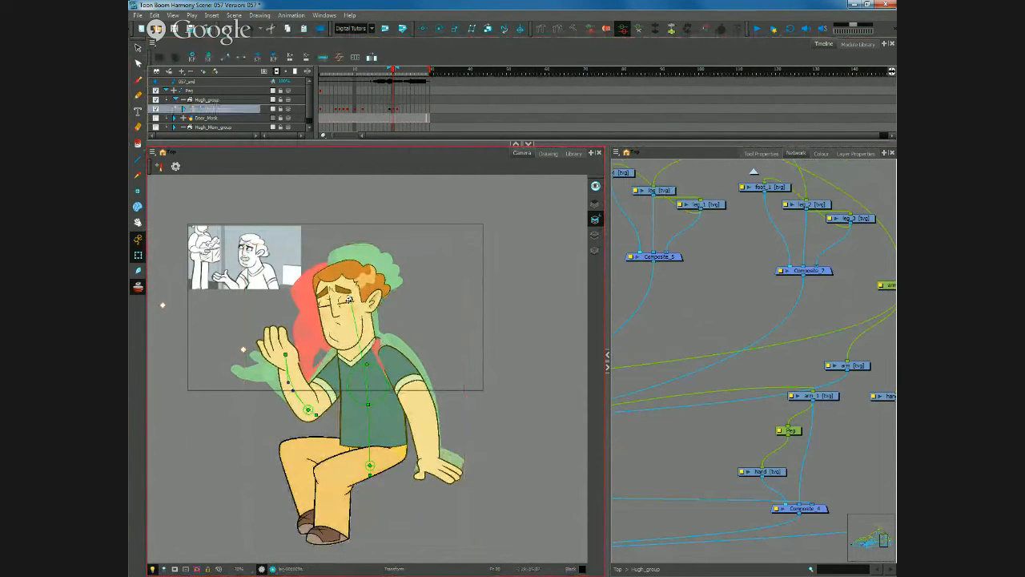
pyautogui.moveTo(349, 298); pyautogui.dragTo(345, 297)
pyautogui.click(342, 317)
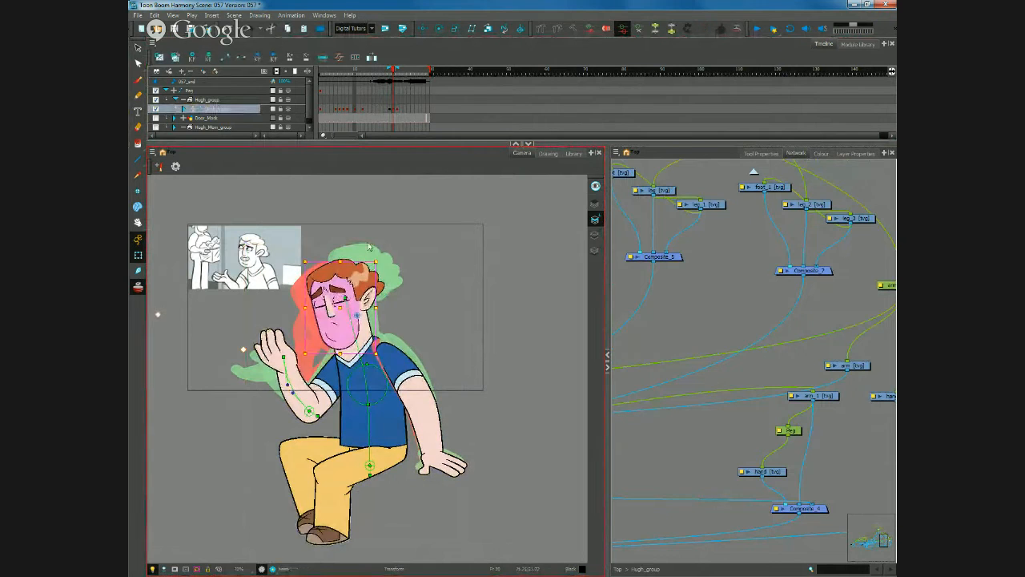
pyautogui.press('b')
pyautogui.moveTo(404, 243); pyautogui.dragTo(392, 236)
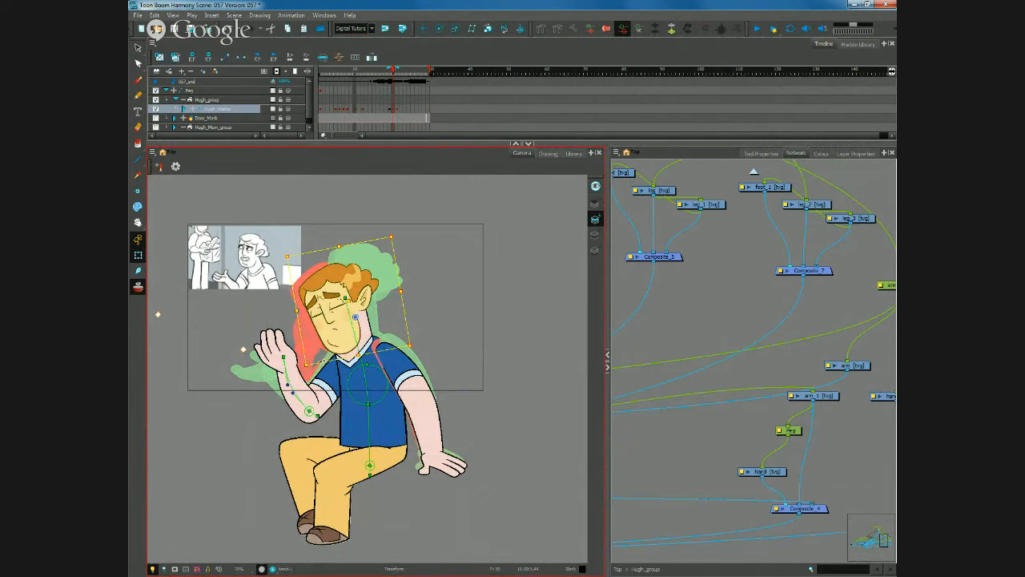
pyautogui.click(437, 314)
# Flip repeatedly through frames 19 to 21 with onion skin to examine the arc of the tilted head and hand
pyautogui.press('.')
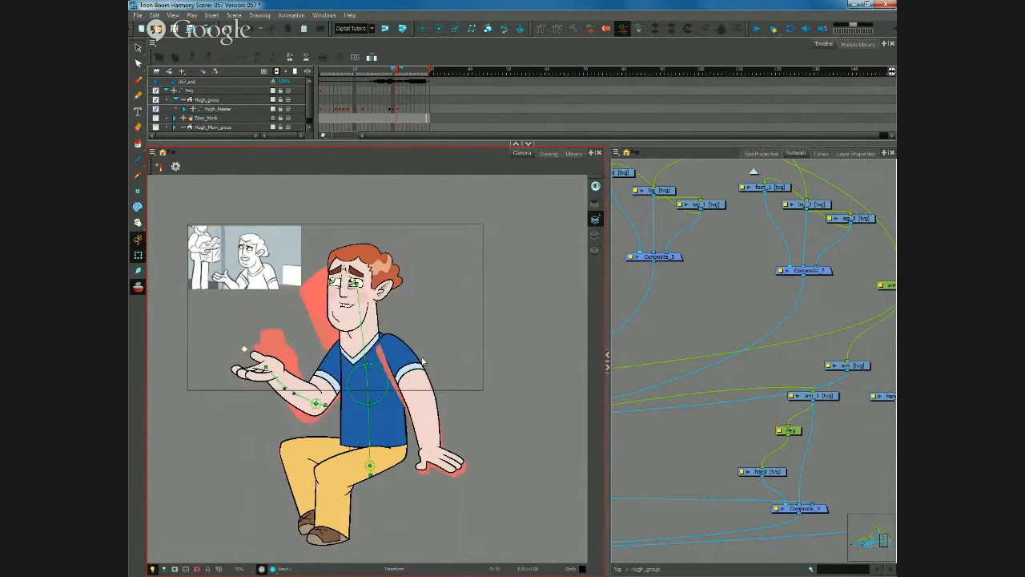
pyautogui.press(',')
pyautogui.press(',')
pyautogui.press('.')
pyautogui.press('.')
pyautogui.press(',')
pyautogui.press(',')
pyautogui.press('.')
pyautogui.press('.')
pyautogui.press(',')
pyautogui.press(',')
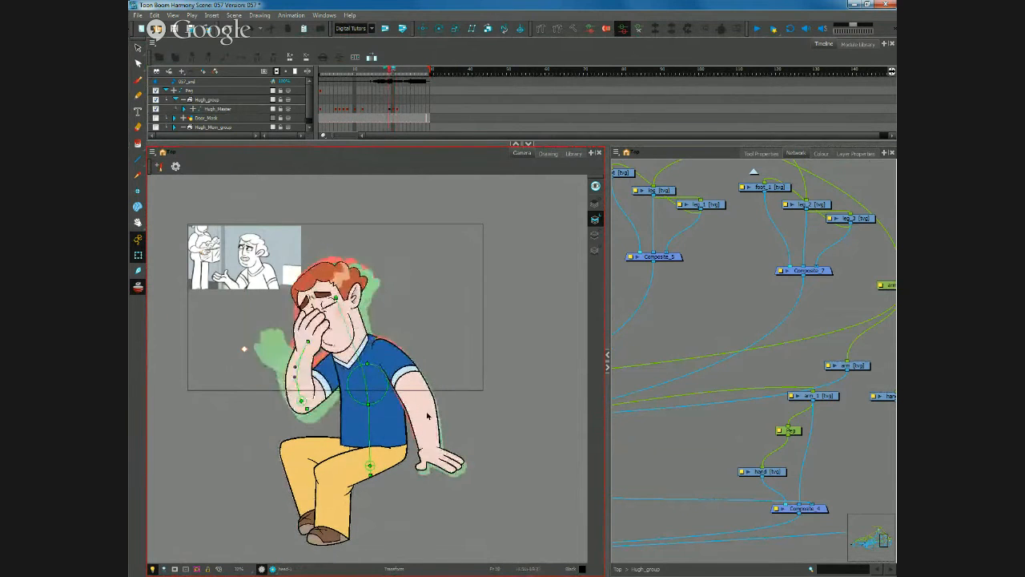
pyautogui.press('.')
pyautogui.press('.')
pyautogui.press(',')
pyautogui.press(',')
pyautogui.press('.')
pyautogui.press('.')
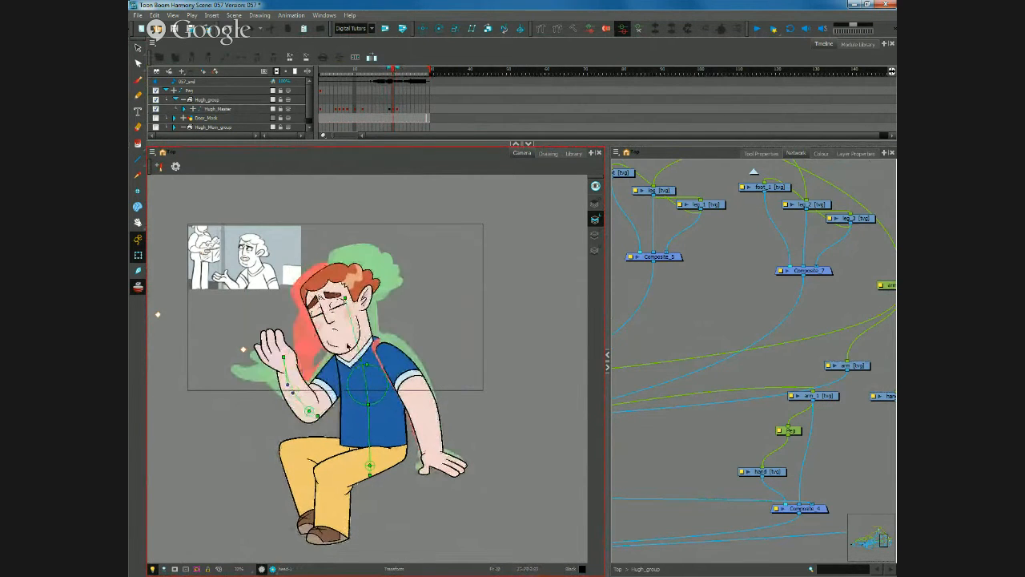
# Fine-tune the head's tilt at frame 20 and flip through the neighbouring frames to check it
pyautogui.click(348, 345)
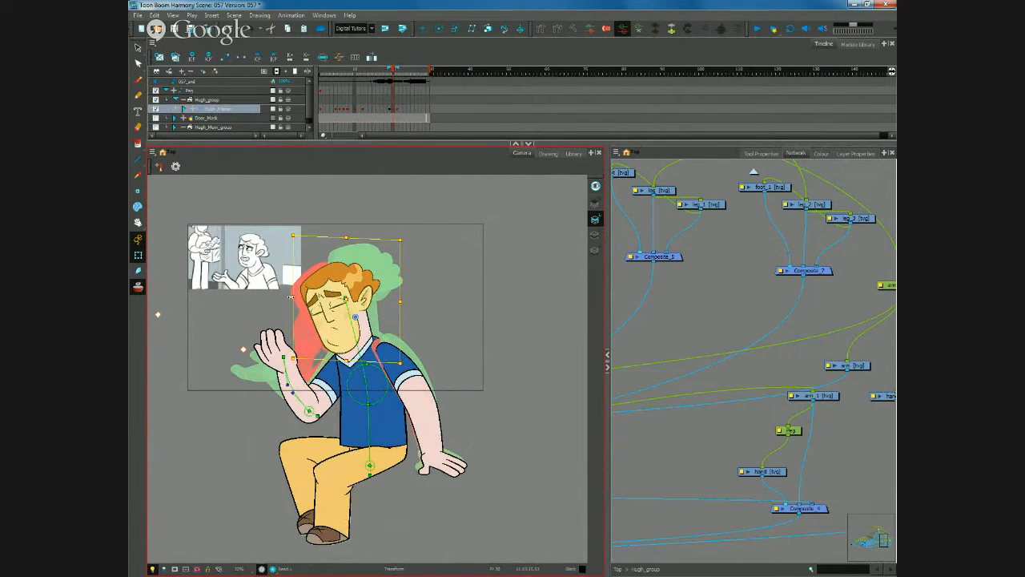
pyautogui.click(424, 331)
pyautogui.press(',')
pyautogui.press('.')
pyautogui.press('.')
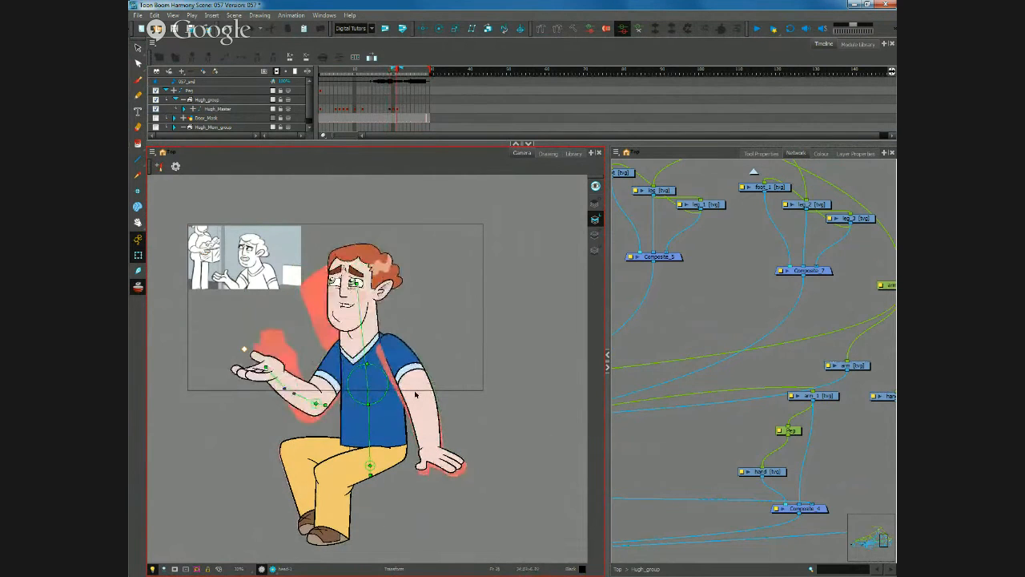
pyautogui.press(',')
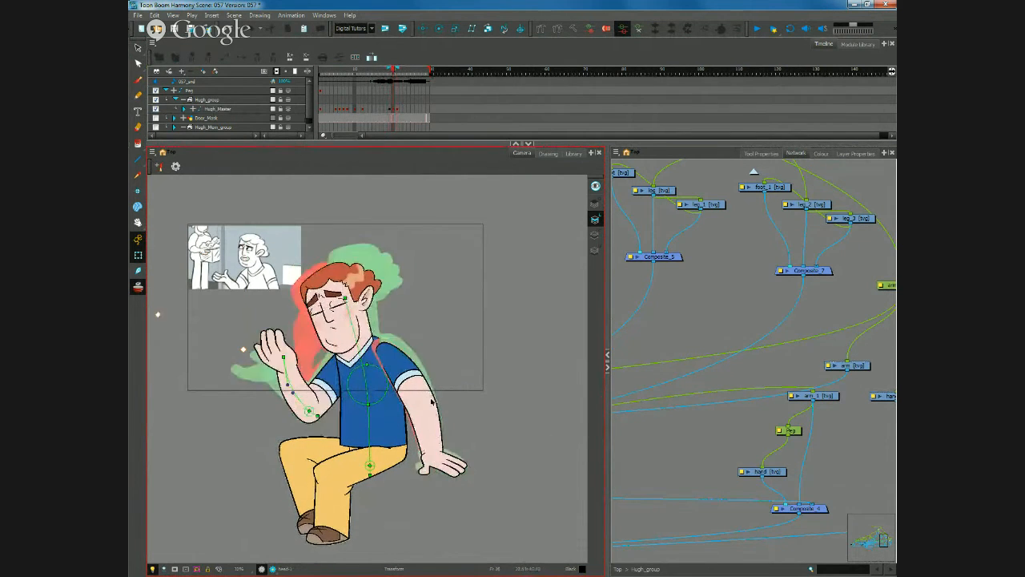
pyautogui.press('.')
pyautogui.press(',')
pyautogui.press(',')
pyautogui.press('.')
pyautogui.press('.')
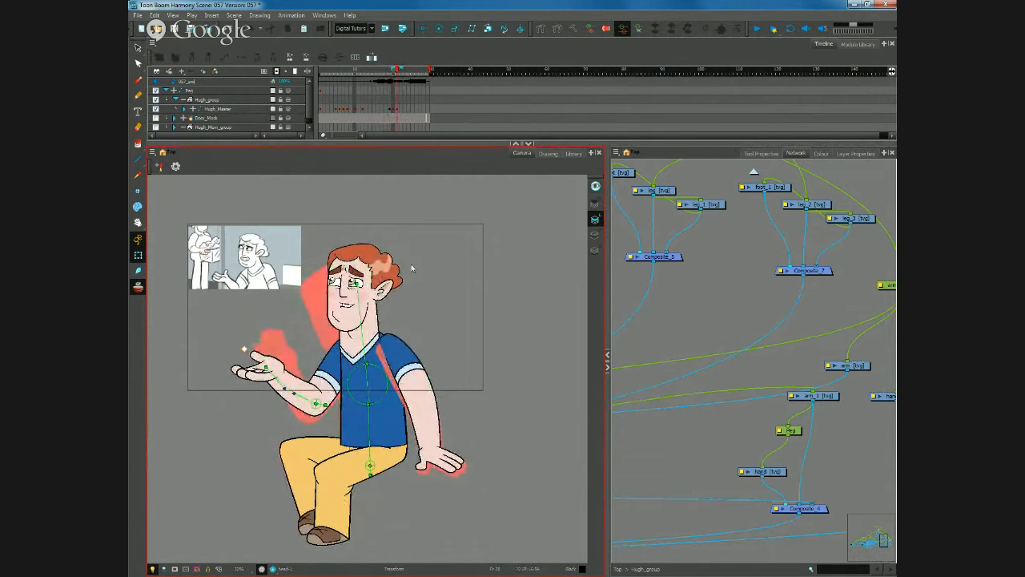
# Compare Hugh_Master's keyed poses at frames 19, 20 and 21, examining the raised forearm's path to the open palm
pyautogui.click(388, 110)
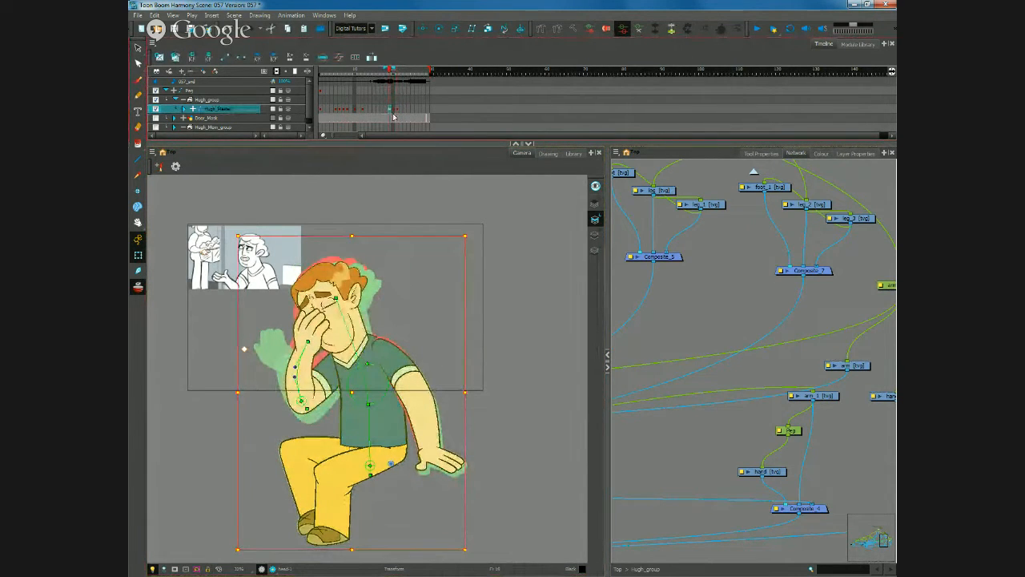
pyautogui.click(394, 111)
pyautogui.click(397, 111)
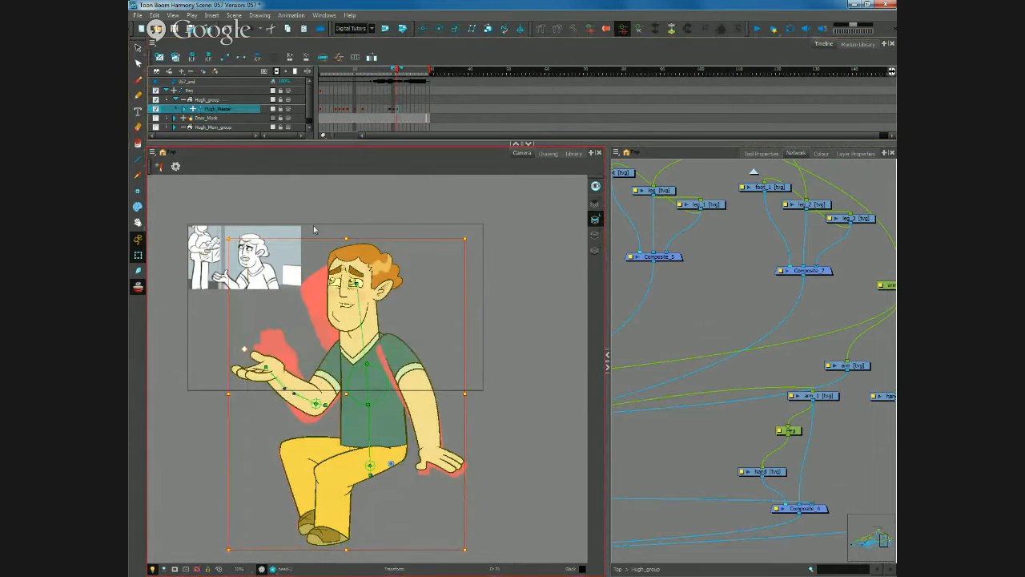
pyautogui.click(285, 375)
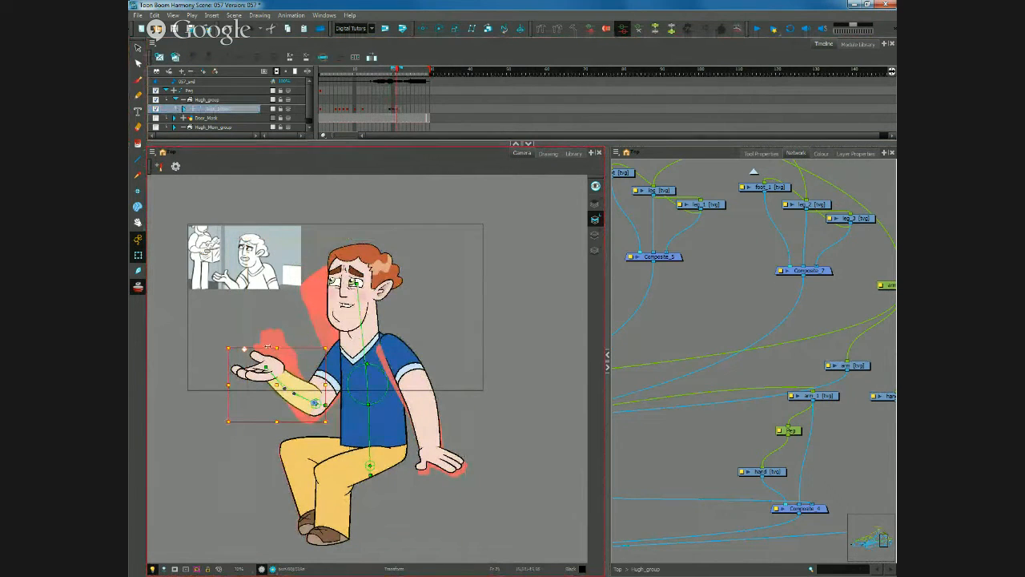
pyautogui.click(389, 112)
pyautogui.click(395, 113)
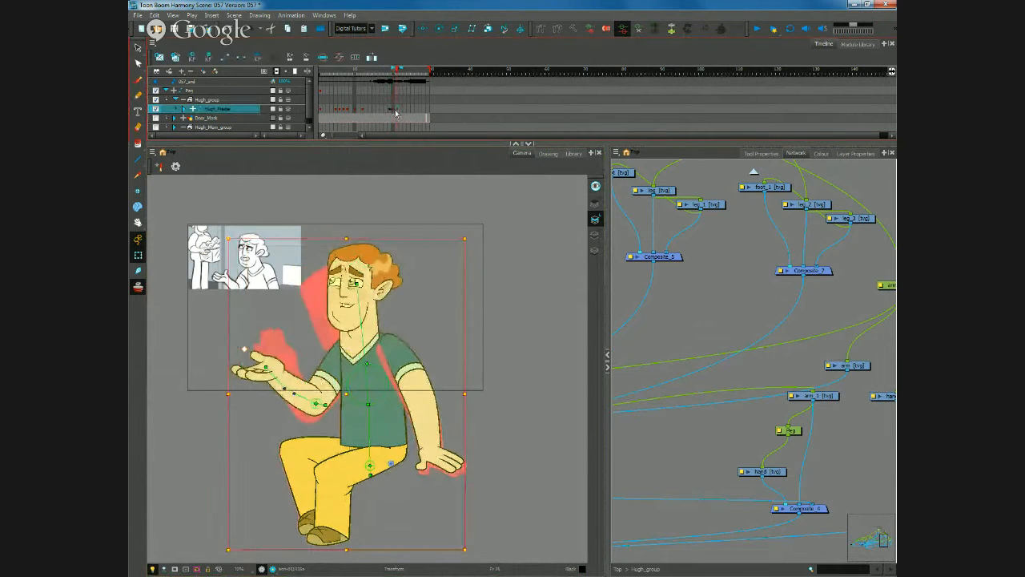
pyautogui.click(389, 110)
pyautogui.click(393, 111)
pyautogui.click(396, 110)
# Shift Hugh_Master's open-palm pose to frame 22 for an extra transition frame and turn off onion skin
pyautogui.click(393, 112)
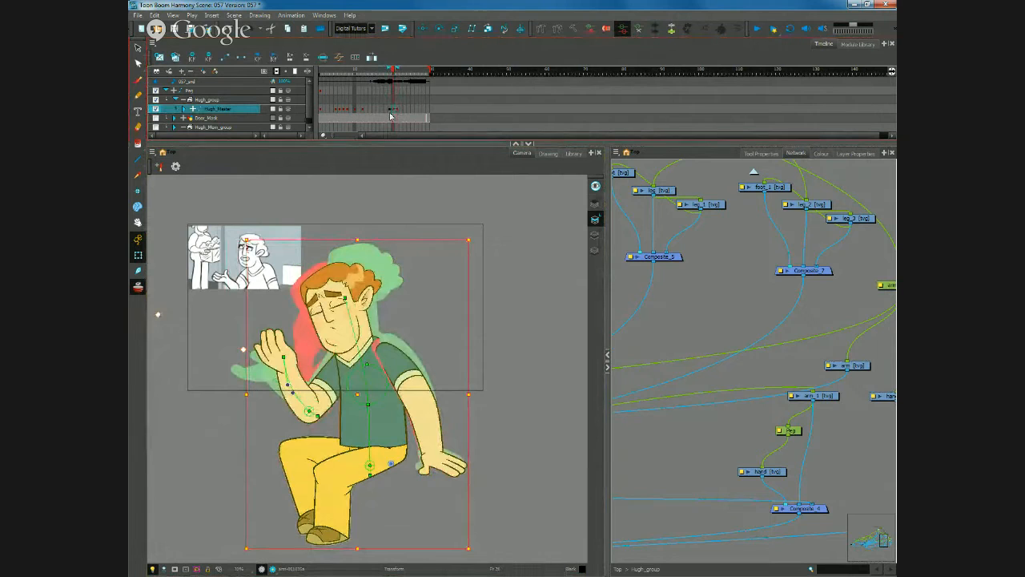
pyautogui.click(393, 112)
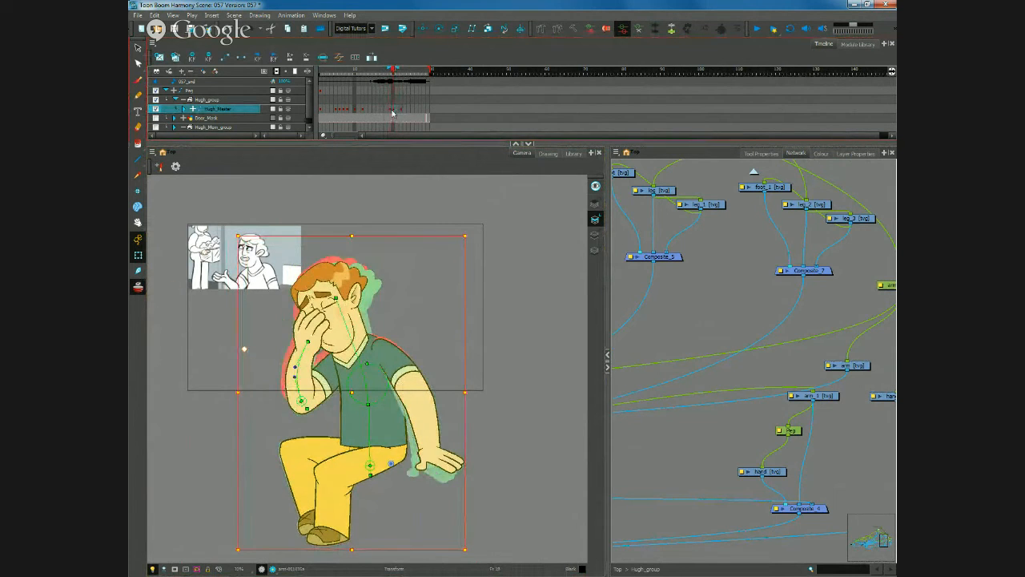
pyautogui.click(398, 112)
pyautogui.click(399, 113)
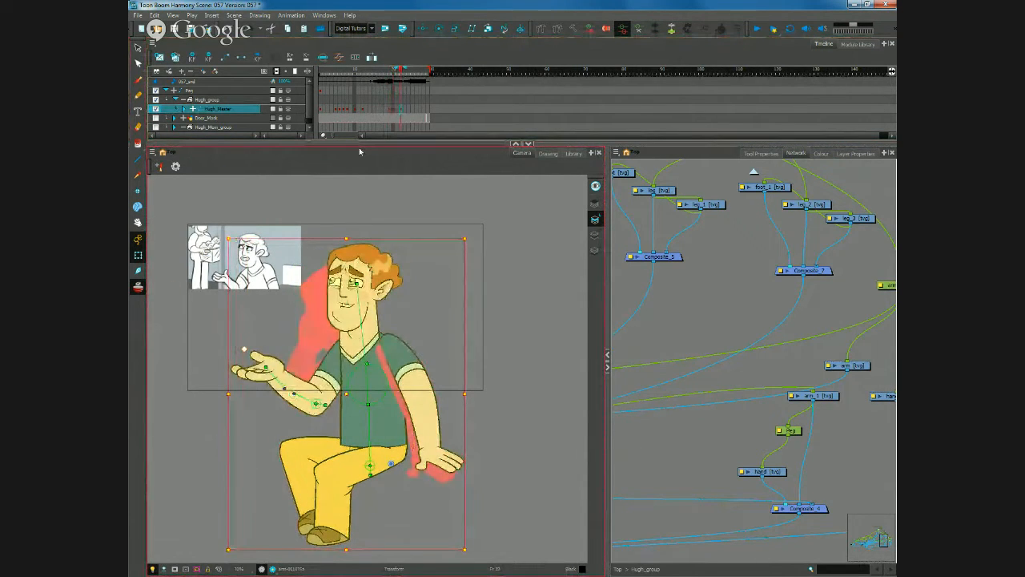
pyautogui.hotkey('alt', 'o')
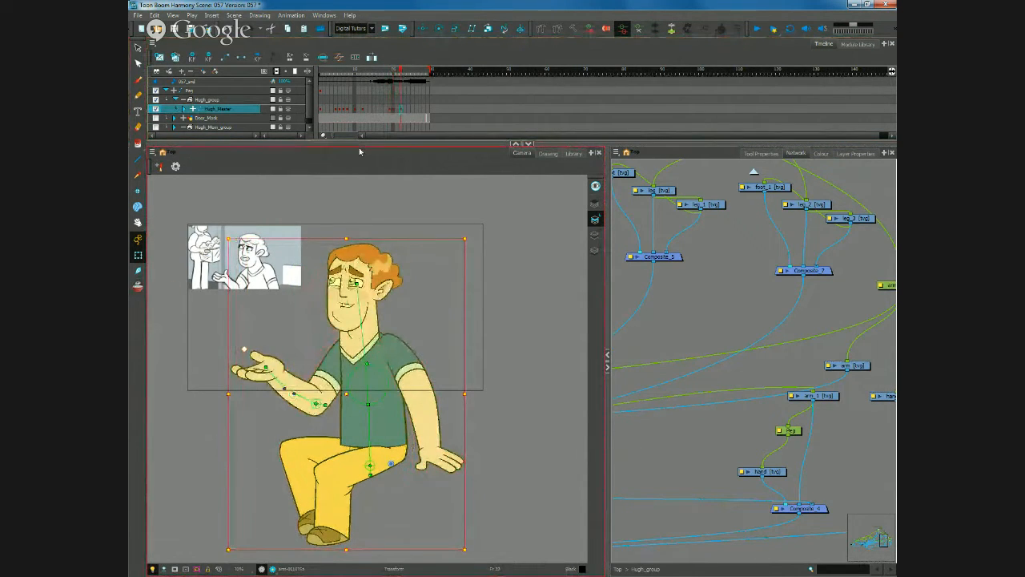
# Review the in-between poses at frames 20 and 21 against the open-palm pose at frame 22
pyautogui.click(393, 111)
pyautogui.click(397, 111)
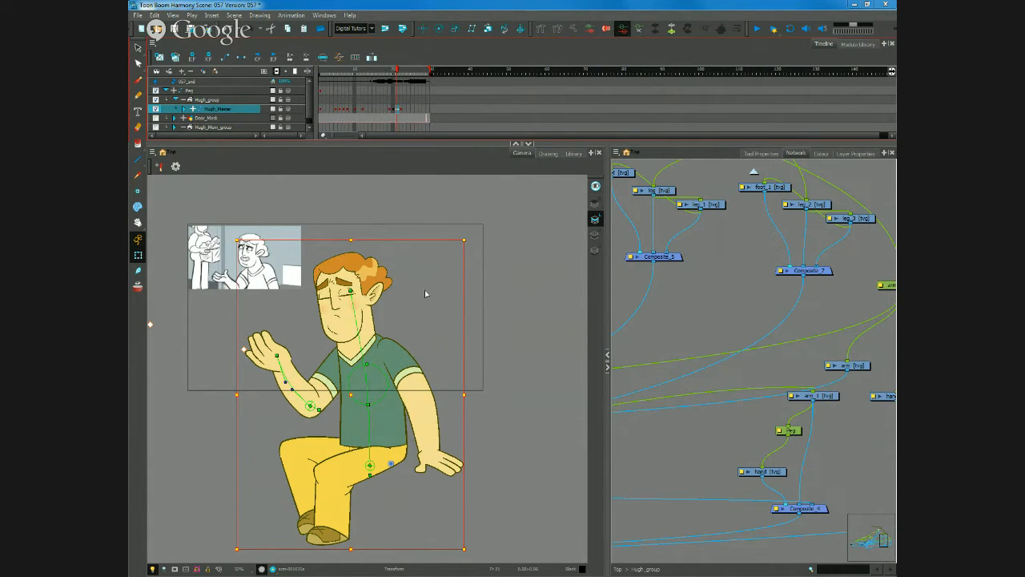
pyautogui.click(393, 112)
pyautogui.click(396, 112)
pyautogui.click(400, 113)
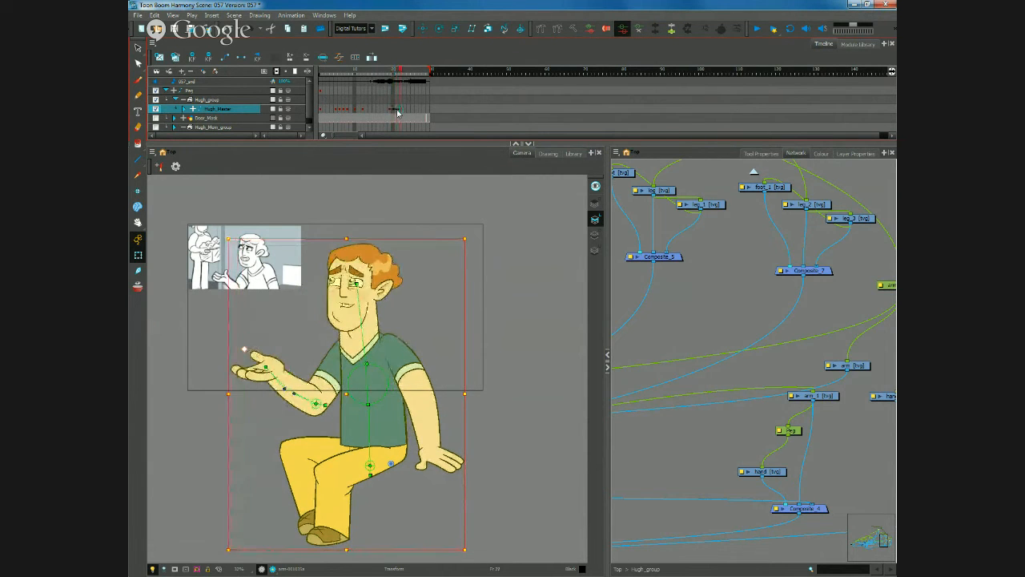
pyautogui.click(394, 112)
pyautogui.click(399, 113)
pyautogui.click(394, 112)
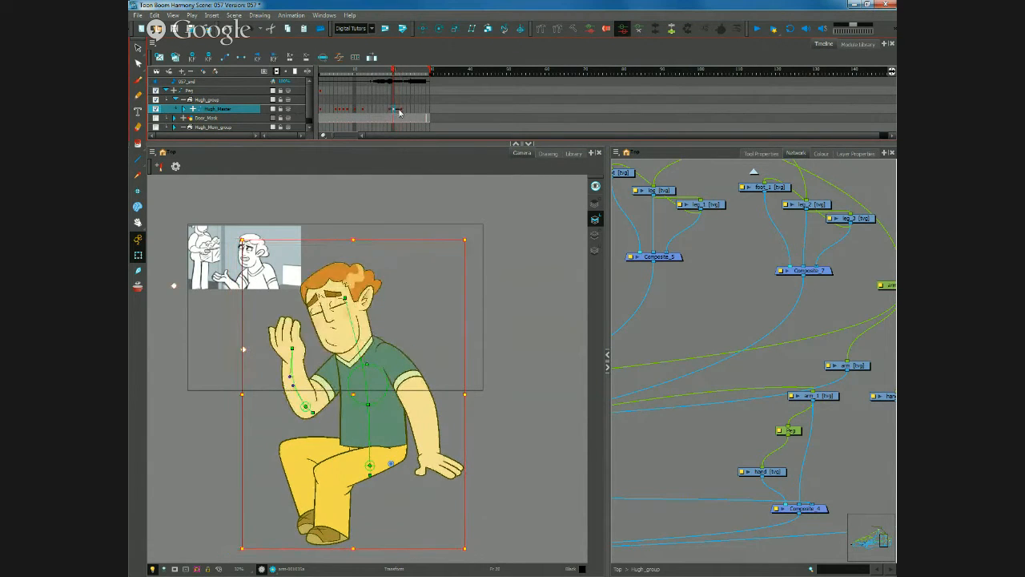
# Set the left time ratio to 50 in the multiple-parameter ease of Hugh_Master's keyframe at frame 22 and apply it
pyautogui.click(400, 112)
pyautogui.click(339, 57)
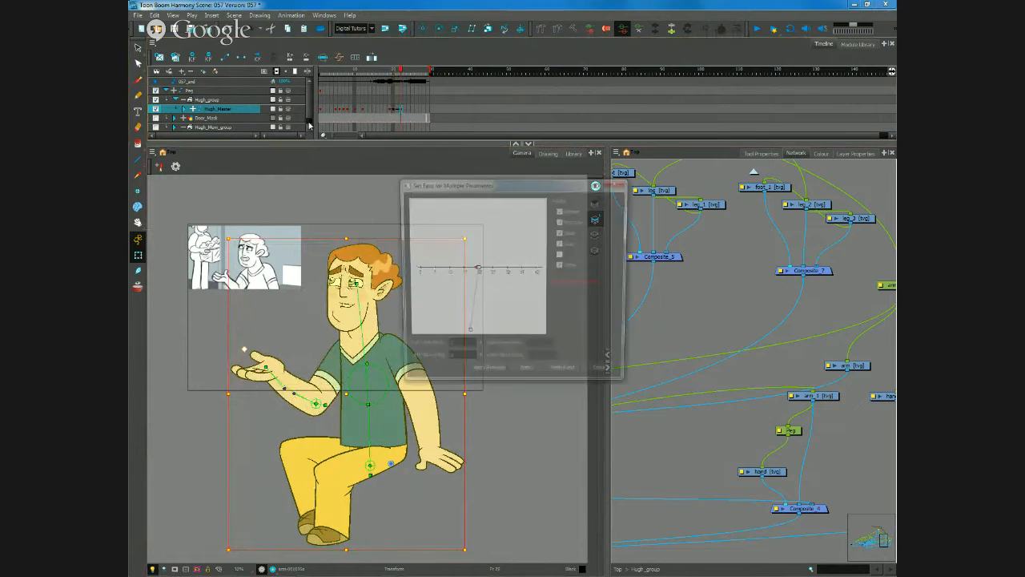
pyautogui.moveTo(468, 179); pyautogui.dragTo(559, 152)
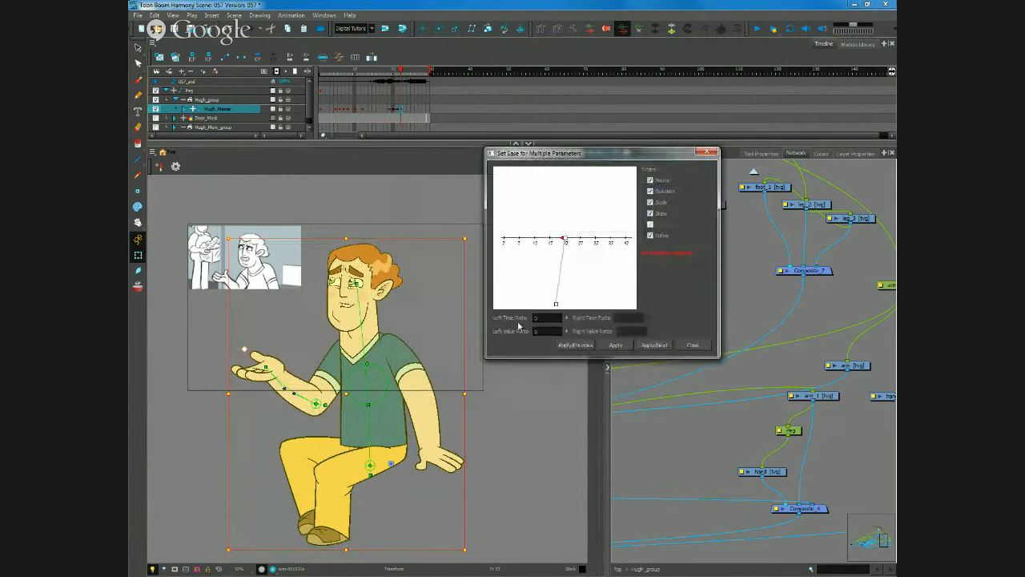
pyautogui.doubleClick(544, 318)
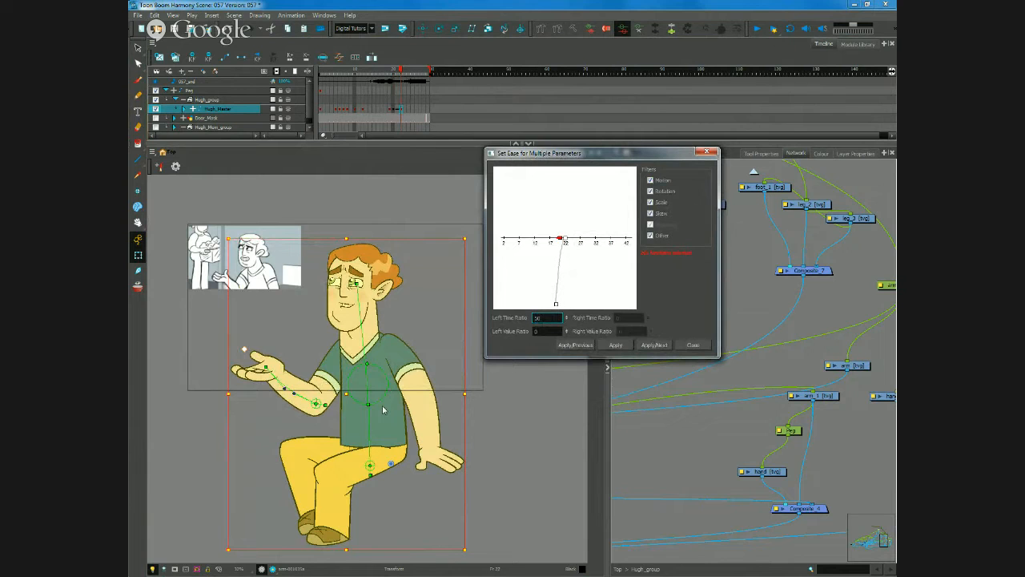
pyautogui.click(613, 346)
pyautogui.click(692, 344)
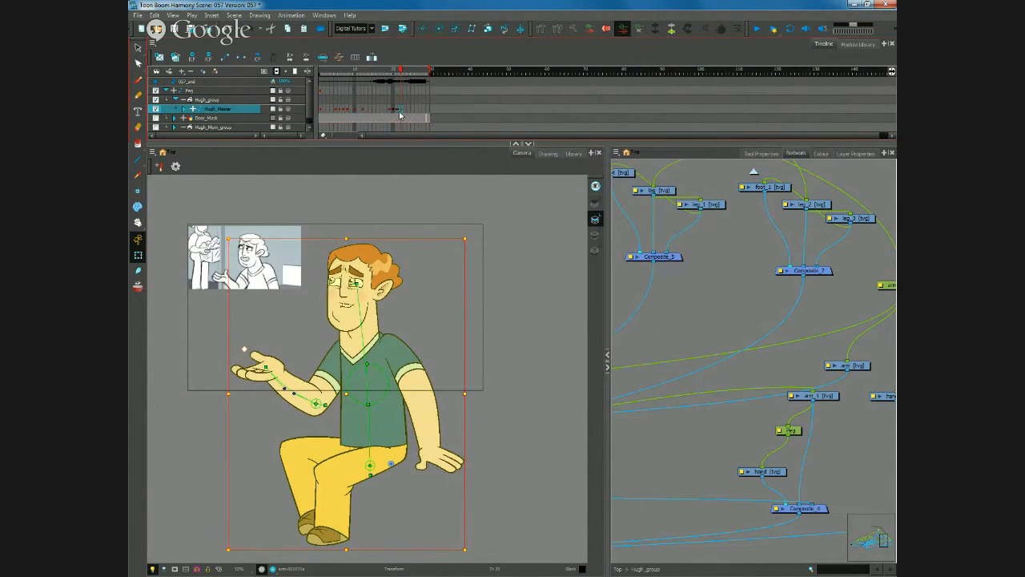
# Compare Hugh_Master's poses from frame 19 to frame 22, examining how the raised hand settles into the open palm
pyautogui.click(397, 110)
pyautogui.click(394, 109)
pyautogui.click(398, 110)
pyautogui.click(401, 111)
pyautogui.click(397, 110)
pyautogui.click(393, 110)
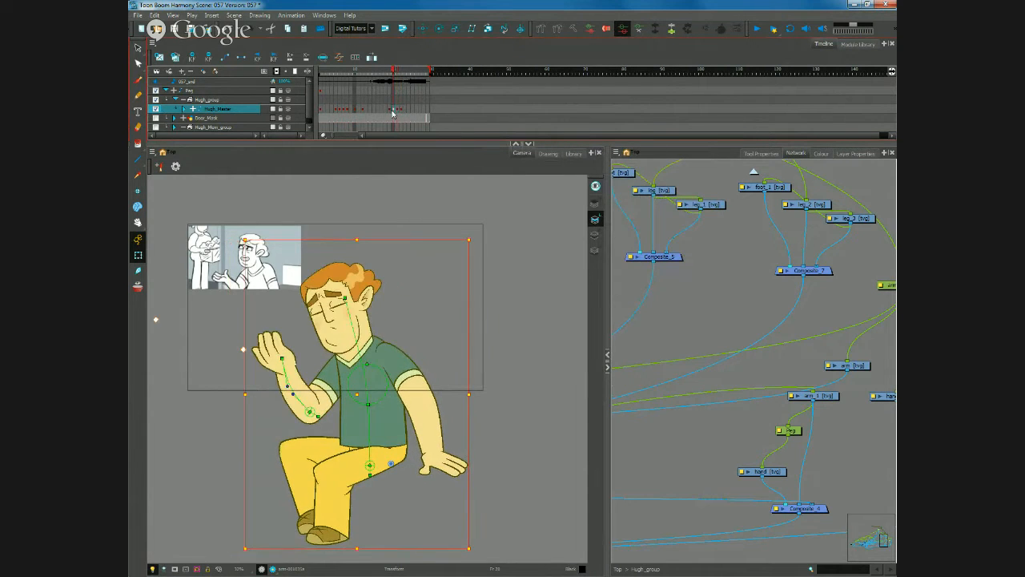
pyautogui.click(391, 110)
pyautogui.click(397, 110)
pyautogui.click(400, 110)
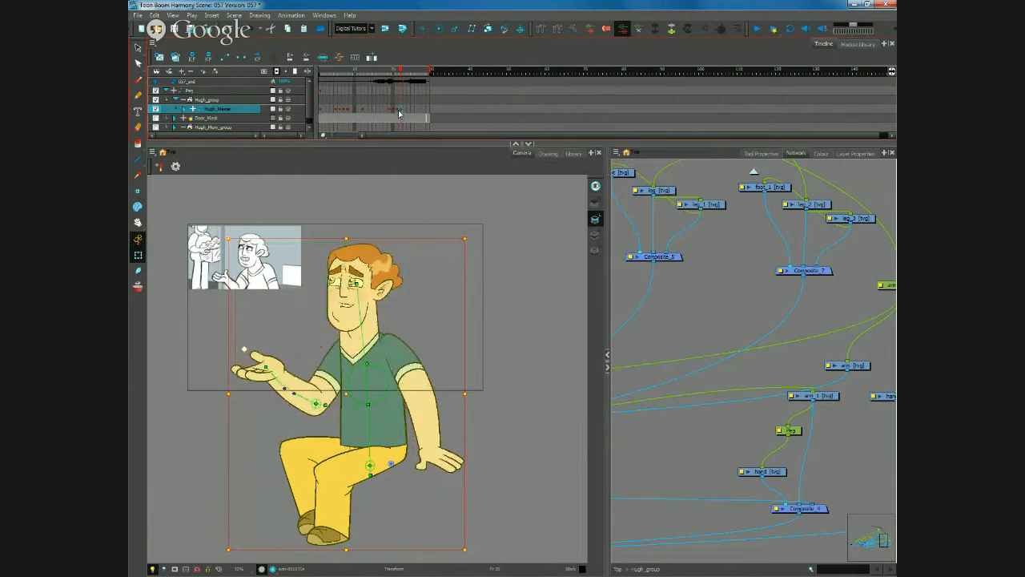
# Examine the raised arm up close while flipping back from frame 22 through the preceding in-betweens
pyautogui.moveTo(361, 360); pyautogui.dragTo(438, 316)
pyautogui.scroll(1, 438, 316)
pyautogui.click(398, 349)
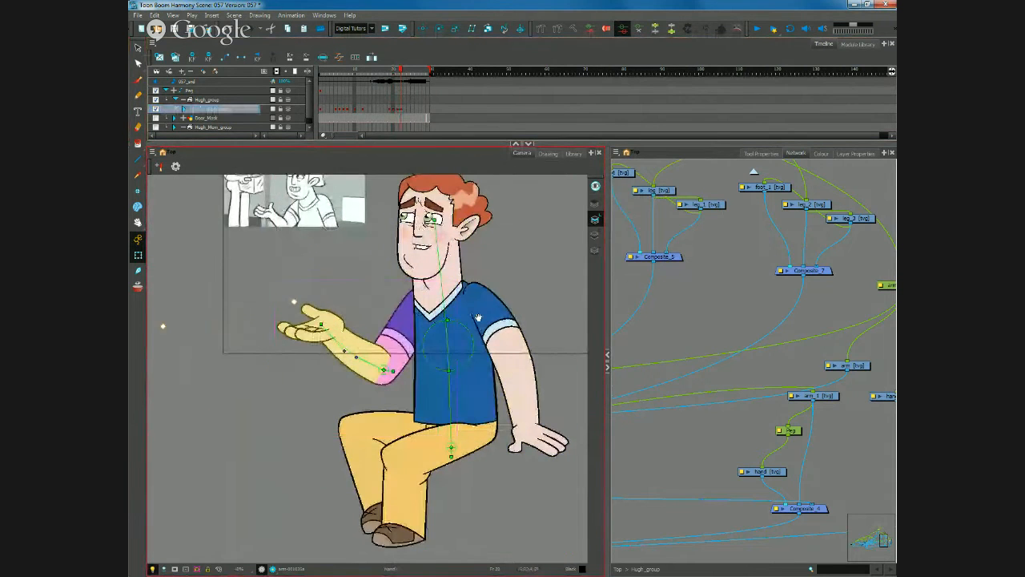
pyautogui.moveTo(480, 265); pyautogui.dragTo(464, 283)
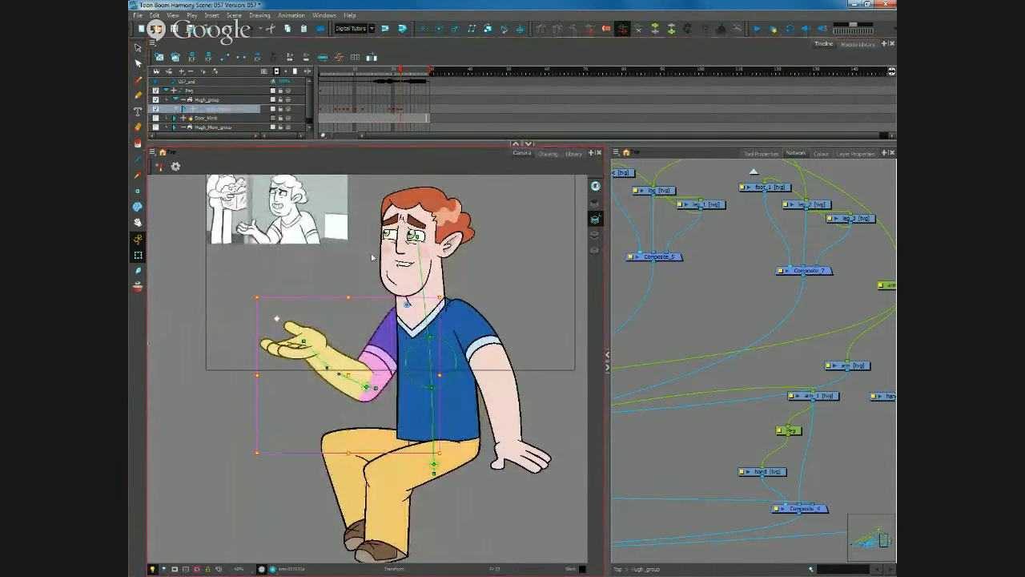
pyautogui.click(373, 328)
pyautogui.click(357, 372)
pyautogui.press(',')
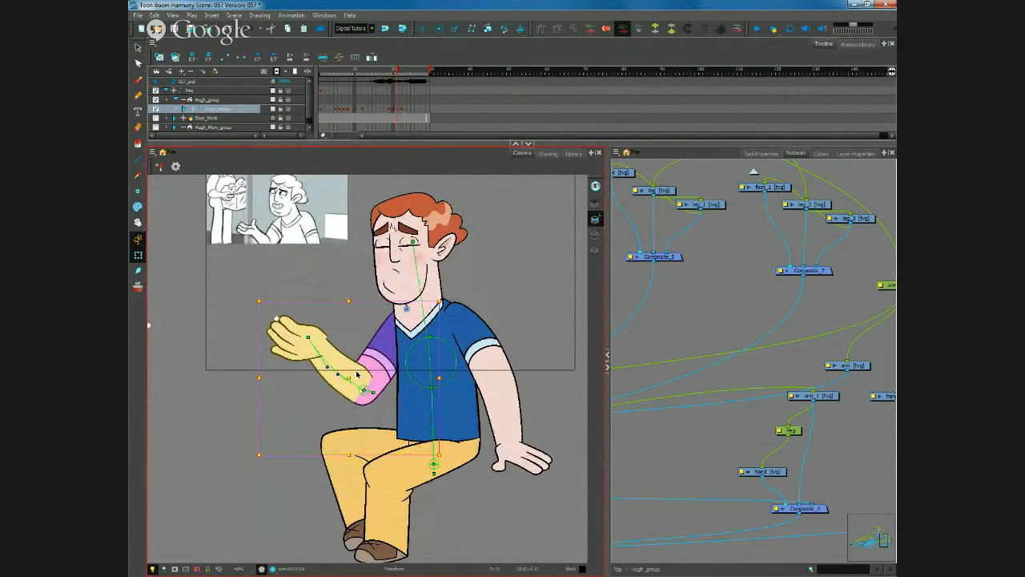
pyautogui.press(',')
# Give frame 21 the open-palm hand and arm position from Hugh's pose at frame 22
pyautogui.click(402, 109)
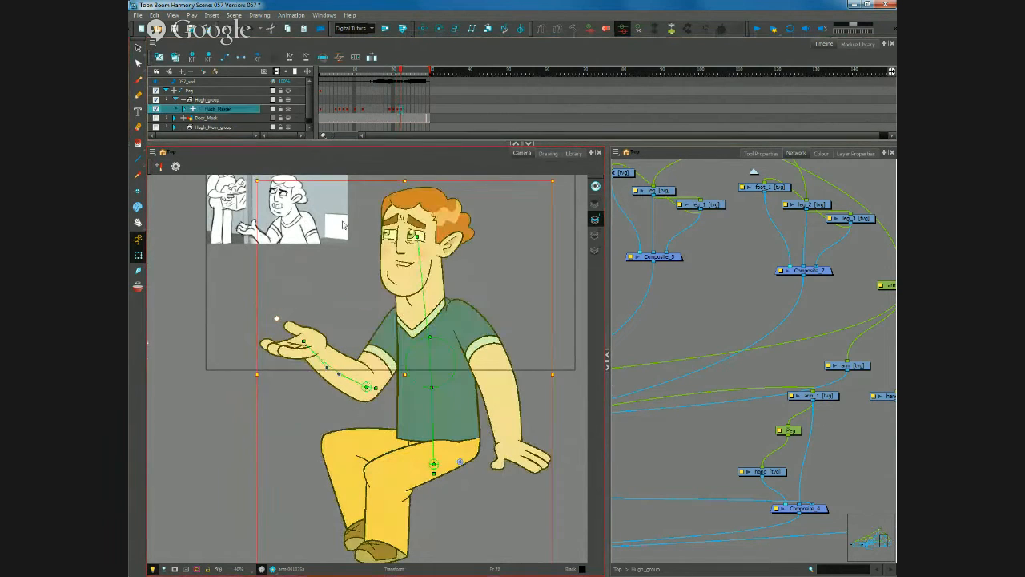
pyautogui.click(342, 221)
pyautogui.click(309, 346)
pyautogui.press(',')
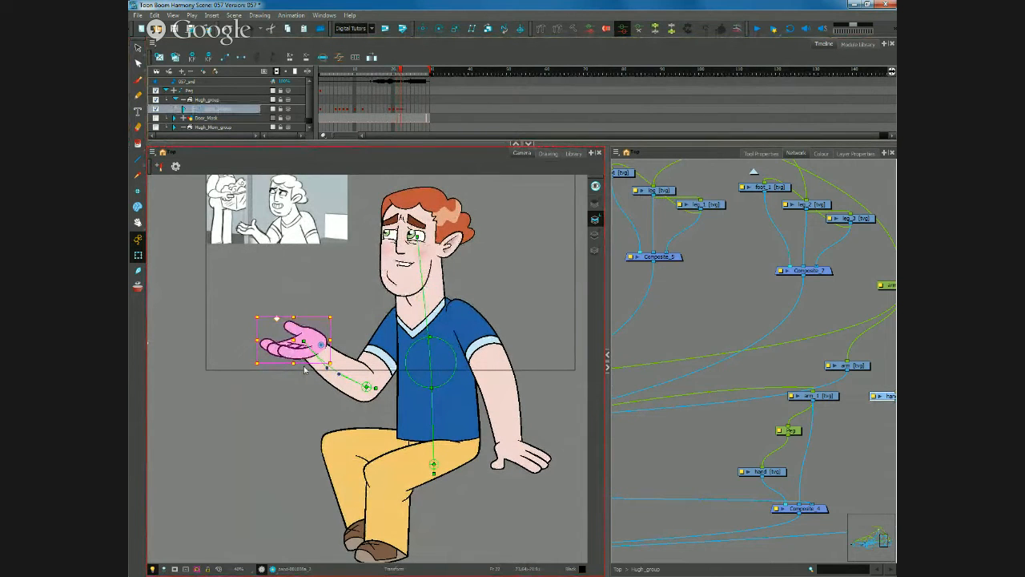
pyautogui.click(396, 110)
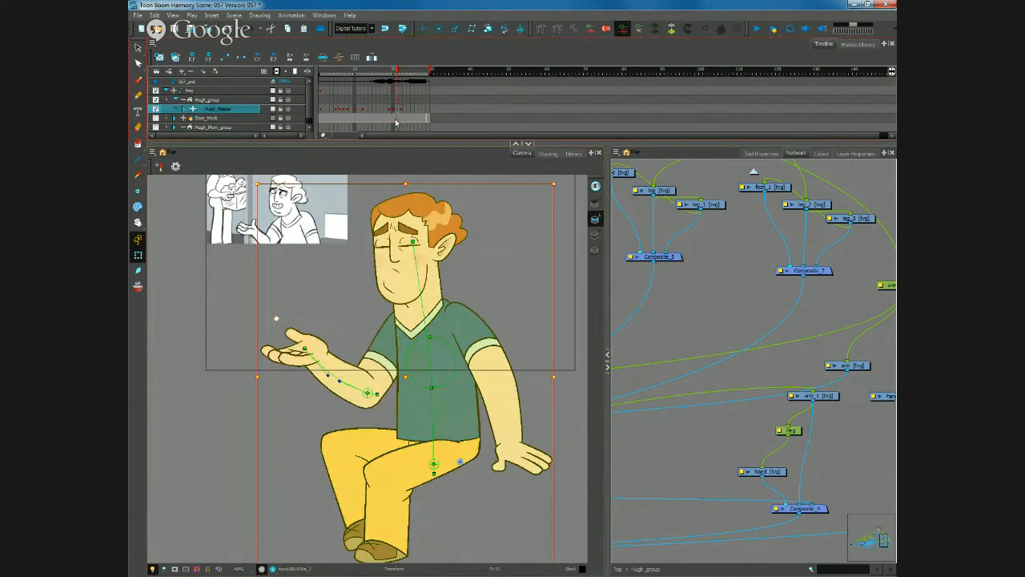
# Rotate the raised arm slightly upward at frame 21 and adjust the forearm's bend at its wrist deformation point
pyautogui.click(382, 366)
pyautogui.moveTo(382, 365); pyautogui.dragTo(383, 350)
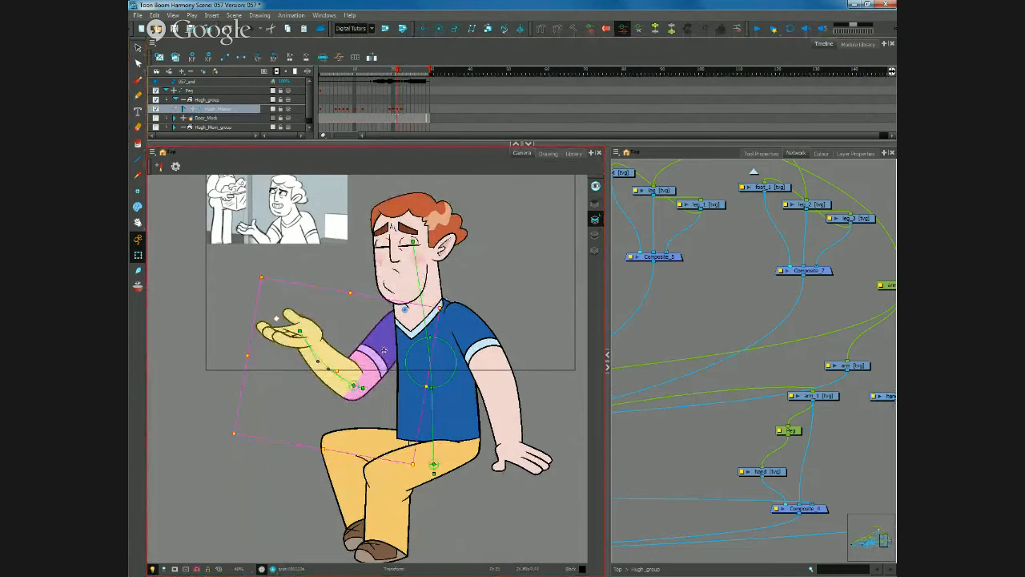
pyautogui.press('Escape')
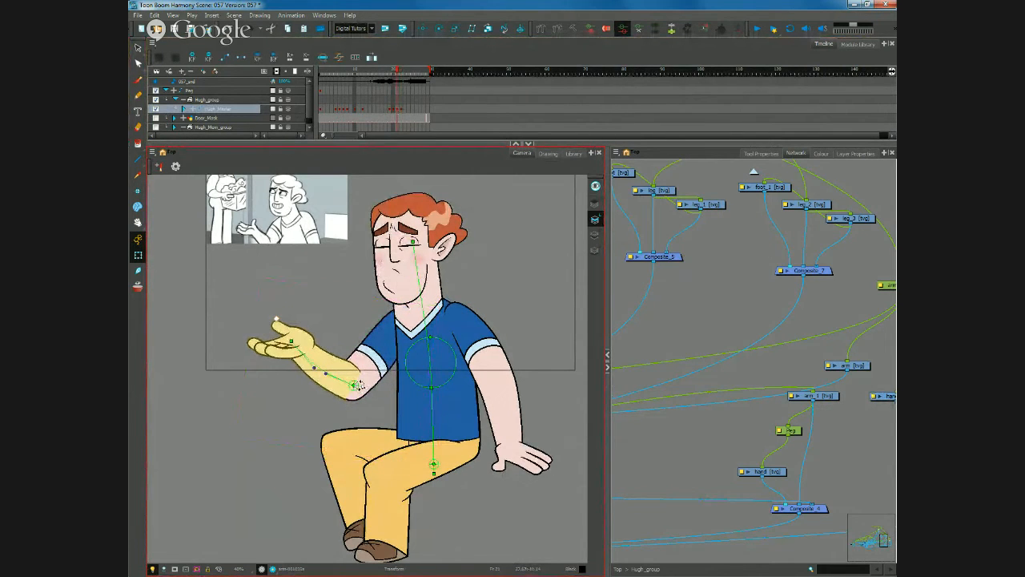
pyautogui.scroll(2, 357, 385)
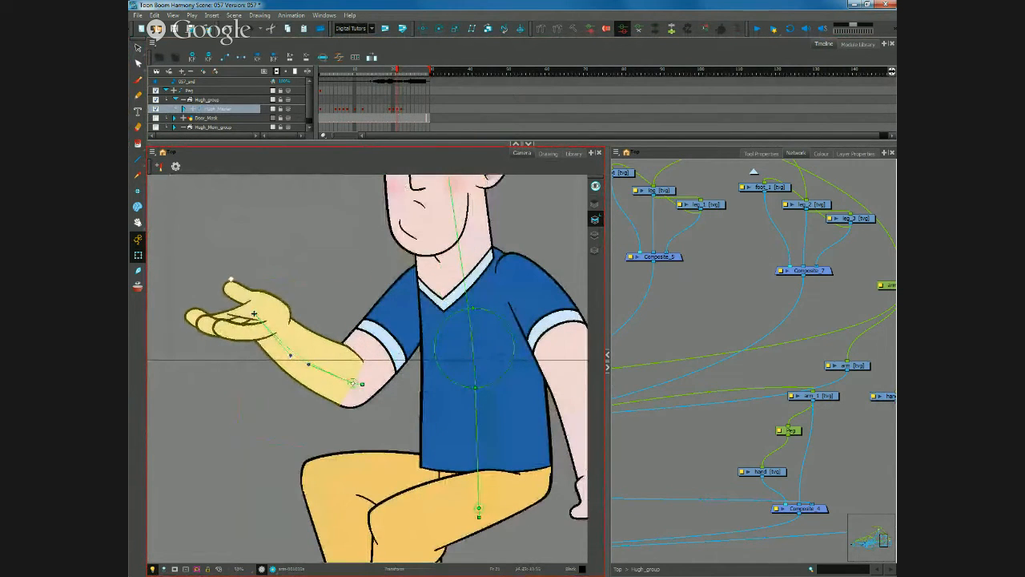
pyautogui.moveTo(254, 313); pyautogui.dragTo(245, 314)
pyautogui.moveTo(281, 356); pyautogui.dragTo(356, 351)
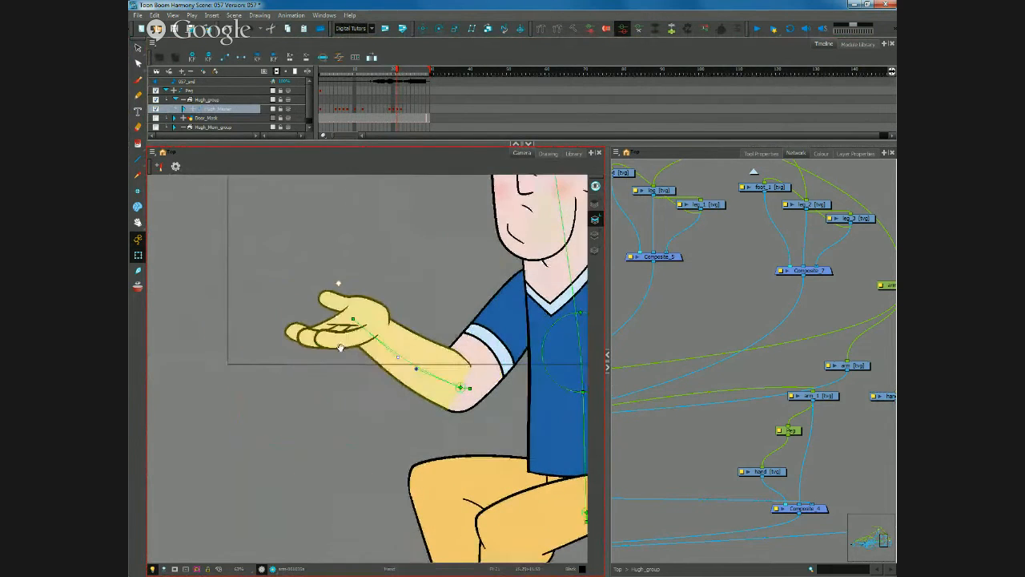
# Rotate the open hand slightly at the wrist so it follows the forearm at frame 21
pyautogui.click(360, 327)
pyautogui.moveTo(393, 287); pyautogui.dragTo(393, 294)
pyautogui.moveTo(285, 314); pyautogui.dragTo(285, 339)
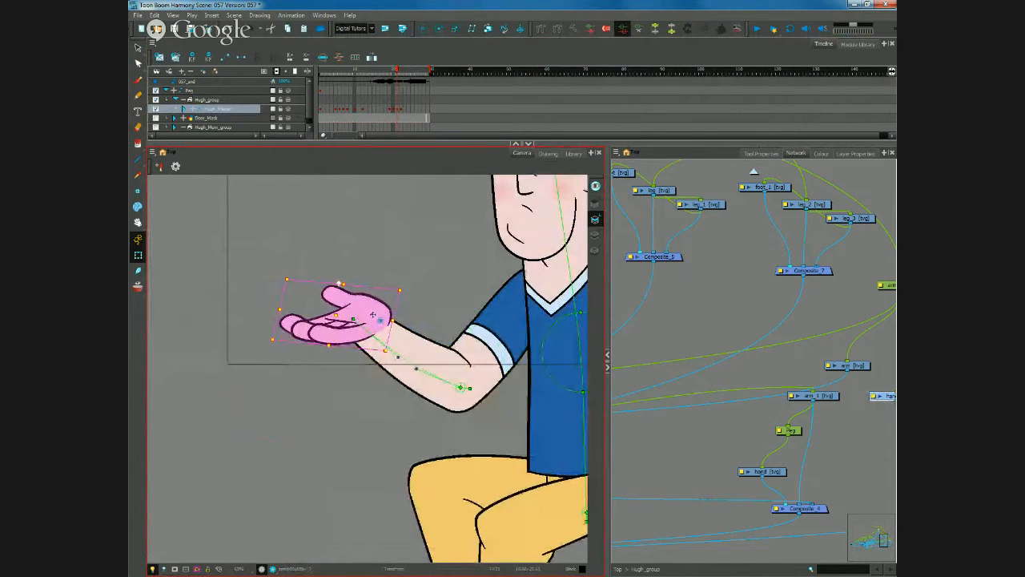
pyautogui.moveTo(402, 289); pyautogui.dragTo(401, 287)
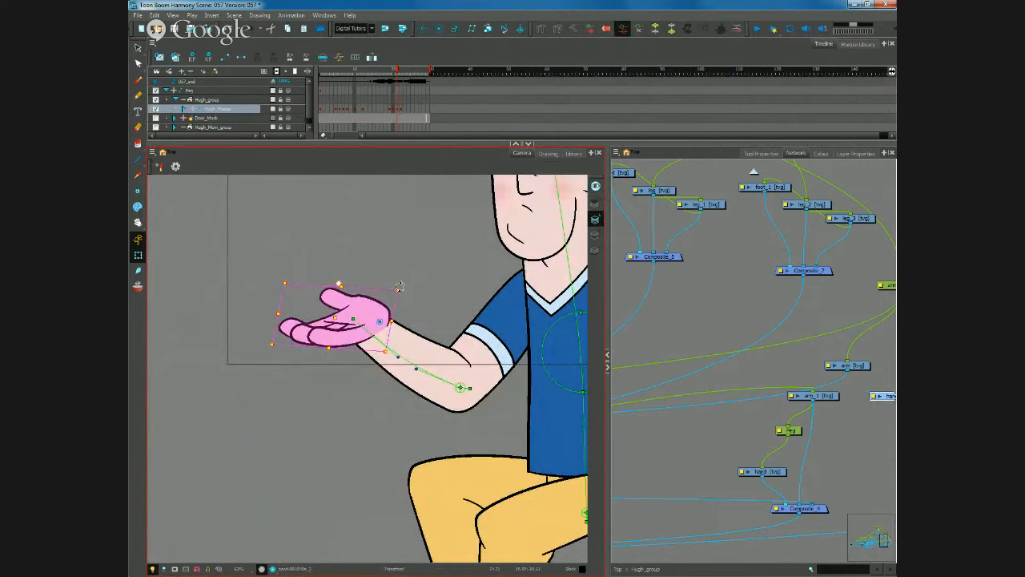
pyautogui.press('Escape')
# Refine the forearm's slope from the elbow and the open hand's placement at frame 21
pyautogui.moveTo(472, 381); pyautogui.dragTo(374, 358)
pyautogui.click(380, 355)
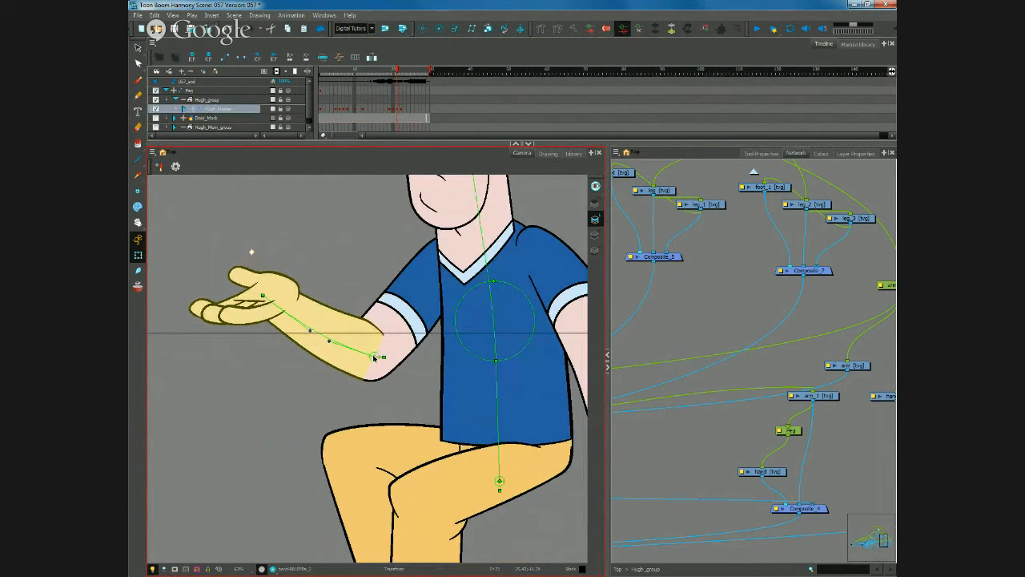
pyautogui.click(369, 303)
pyautogui.scroll(-2, 384, 319)
pyautogui.click(299, 319)
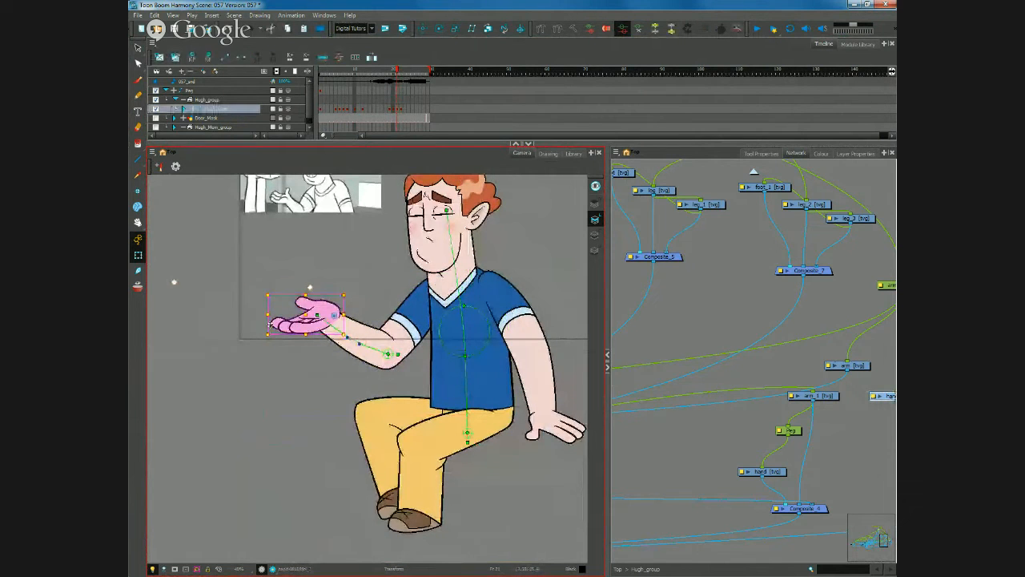
pyautogui.moveTo(270, 323); pyautogui.dragTo(339, 334)
pyautogui.click(352, 293)
pyautogui.scroll(1, 352, 360)
pyautogui.scroll(-2, 350, 365)
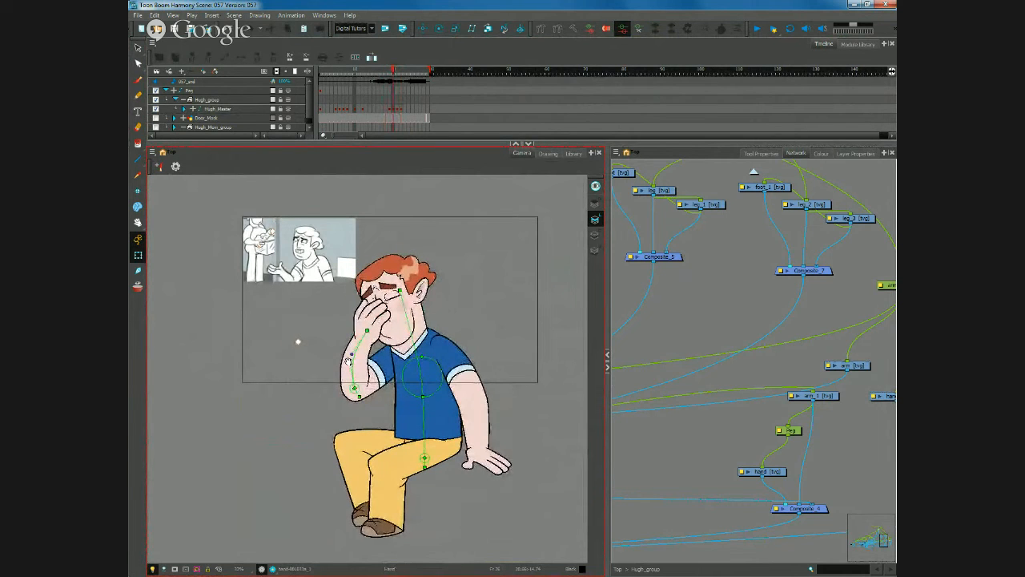
# Select Hugh's supporting arm at frame 20 and turn on onion skin to show its neighbouring poses
pyautogui.click(482, 437)
pyautogui.moveTo(489, 443); pyautogui.dragTo(423, 383)
pyautogui.scroll(3, 423, 383)
pyautogui.hotkey('alt', 'o')
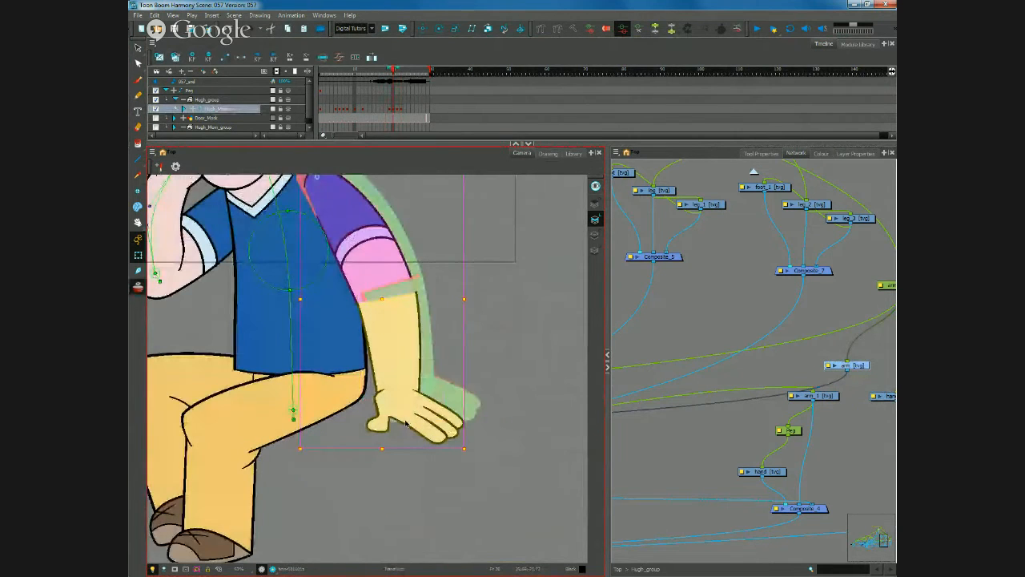
pyautogui.scroll(2, 406, 424)
pyautogui.click(392, 109)
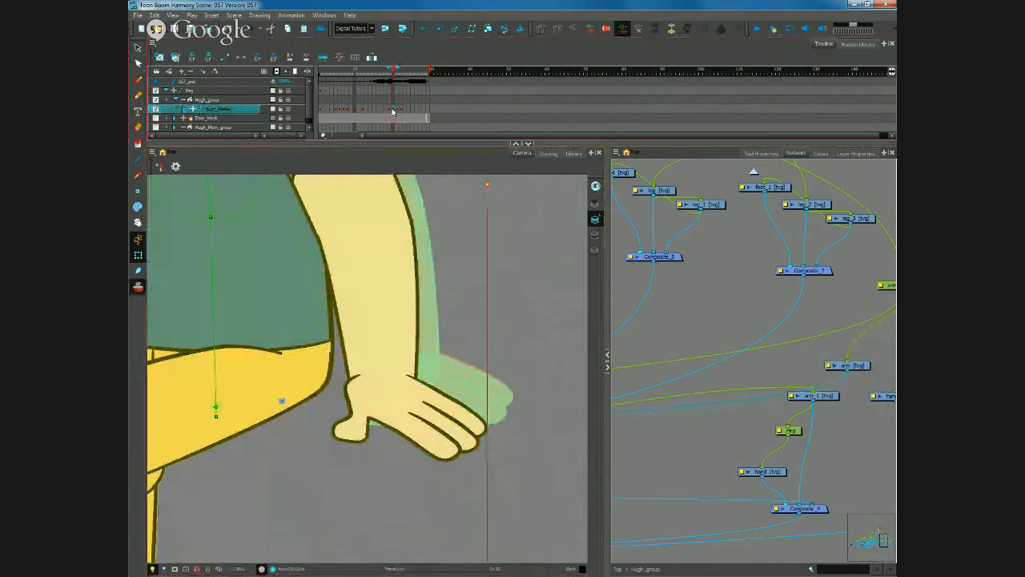
pyautogui.scroll(-4, 384, 353)
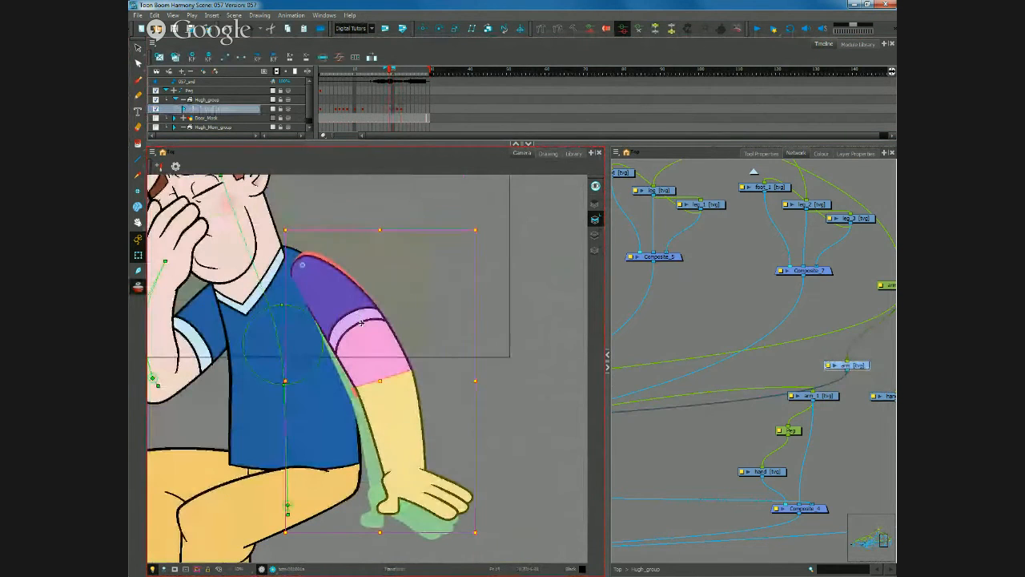
# Compare the supporting arm at frames 19 and 20, and rotate the whole arm outward at frame 20
pyautogui.press('.')
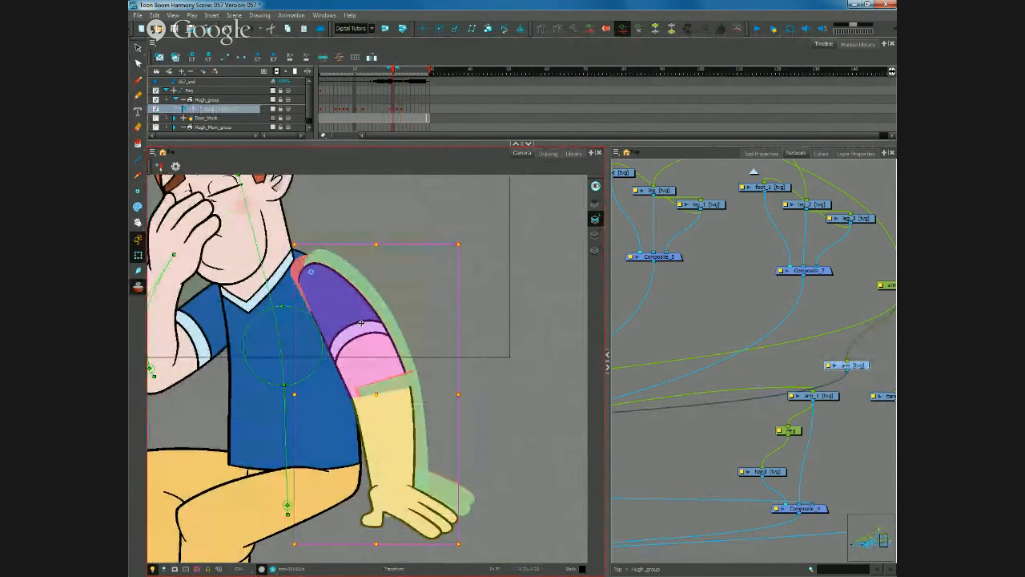
pyautogui.press(',')
pyautogui.press('.')
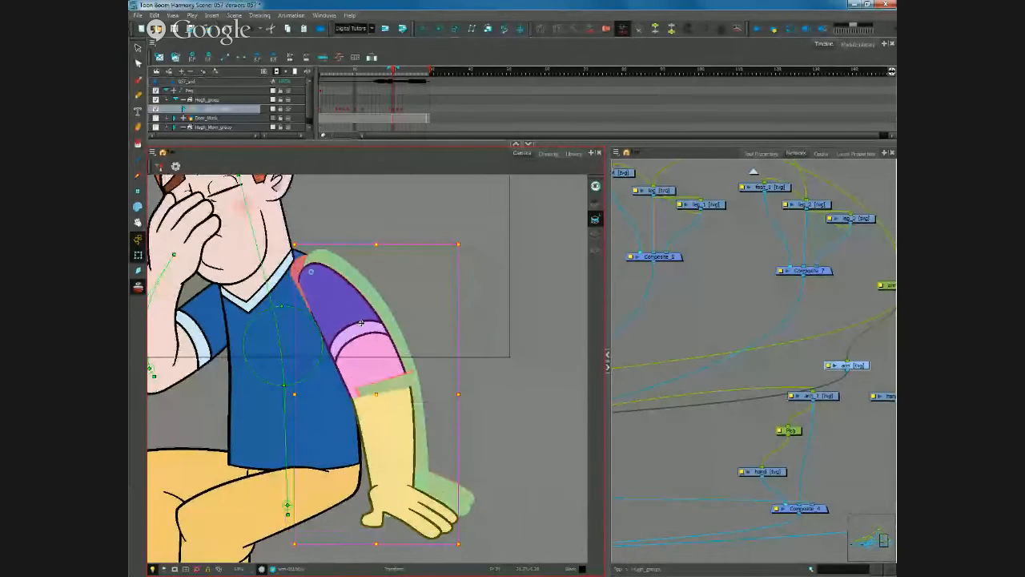
pyautogui.scroll(3, 469, 484)
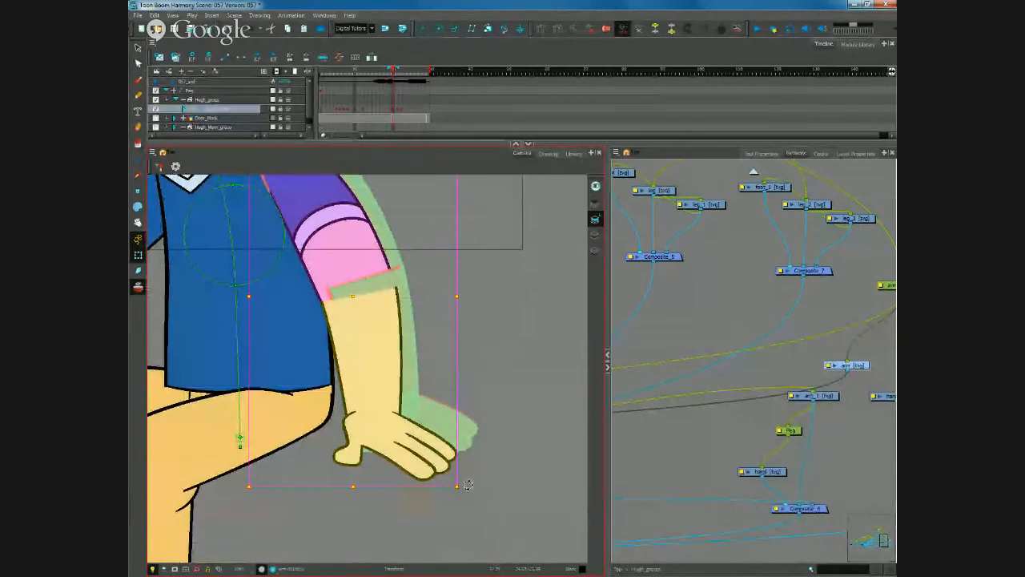
pyautogui.moveTo(468, 485); pyautogui.dragTo(509, 461)
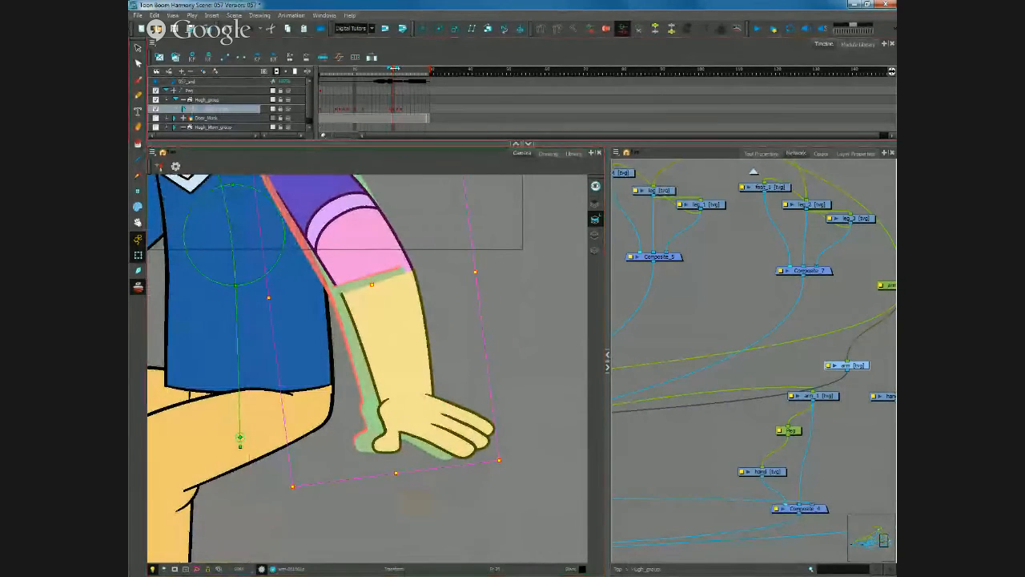
pyautogui.click(413, 370)
pyautogui.click(481, 489)
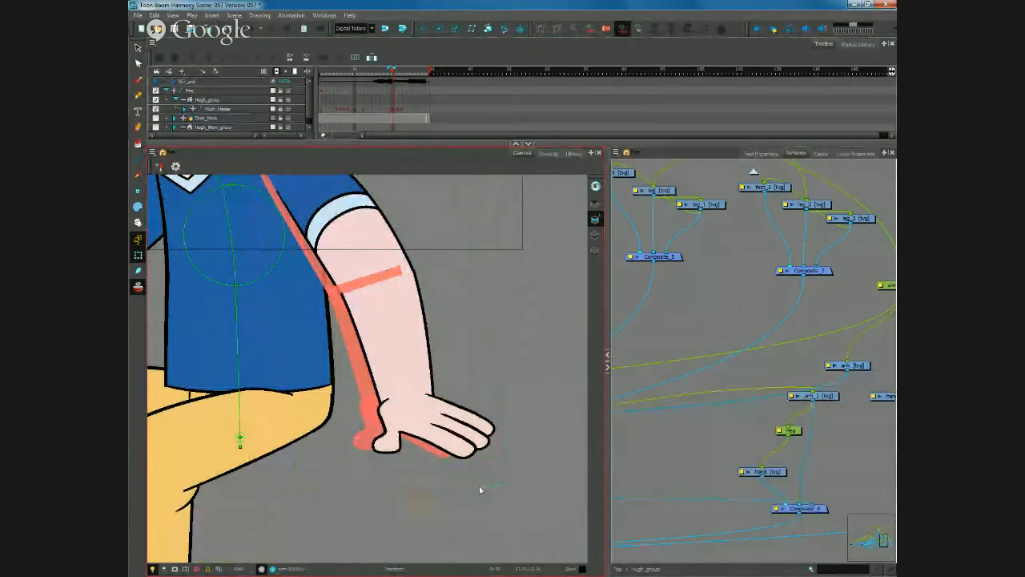
# Rotate the supporting forearm back inward and adjust the whole arm until its hand aligns with the onion-skinned hand
pyautogui.click(412, 390)
pyautogui.moveTo(496, 481); pyautogui.dragTo(469, 484)
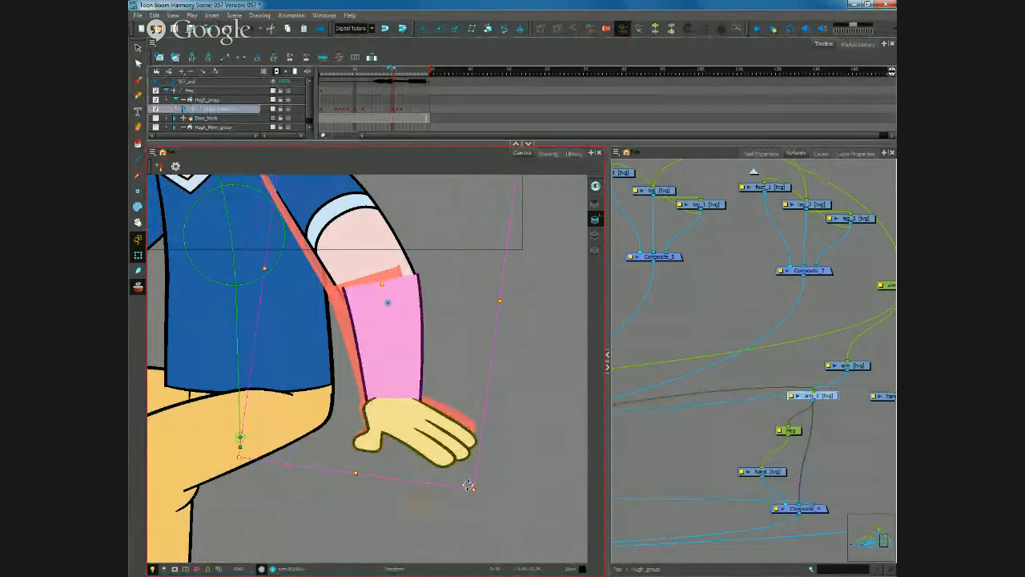
pyautogui.click(453, 428)
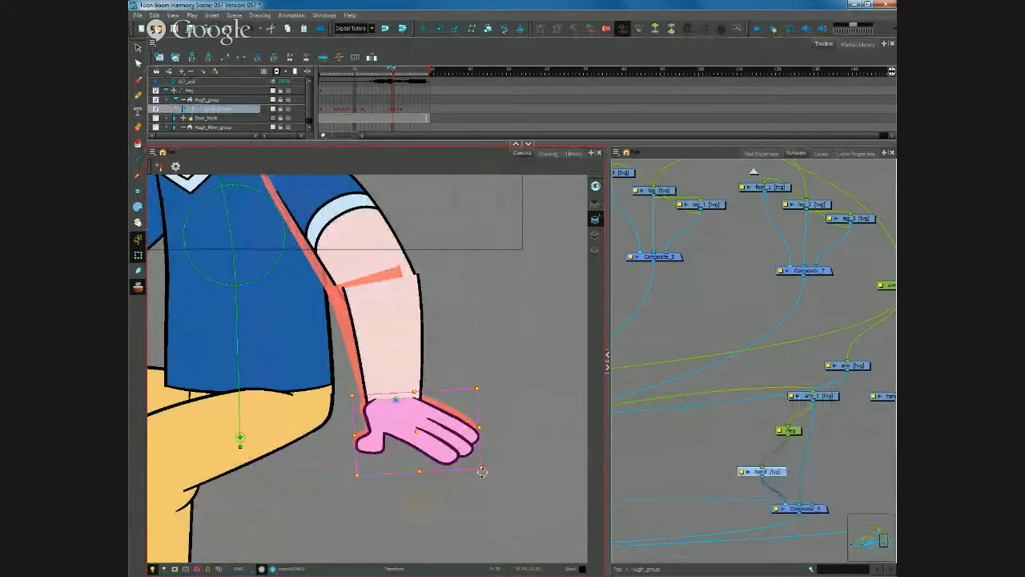
pyautogui.click(402, 362)
pyautogui.click(368, 264)
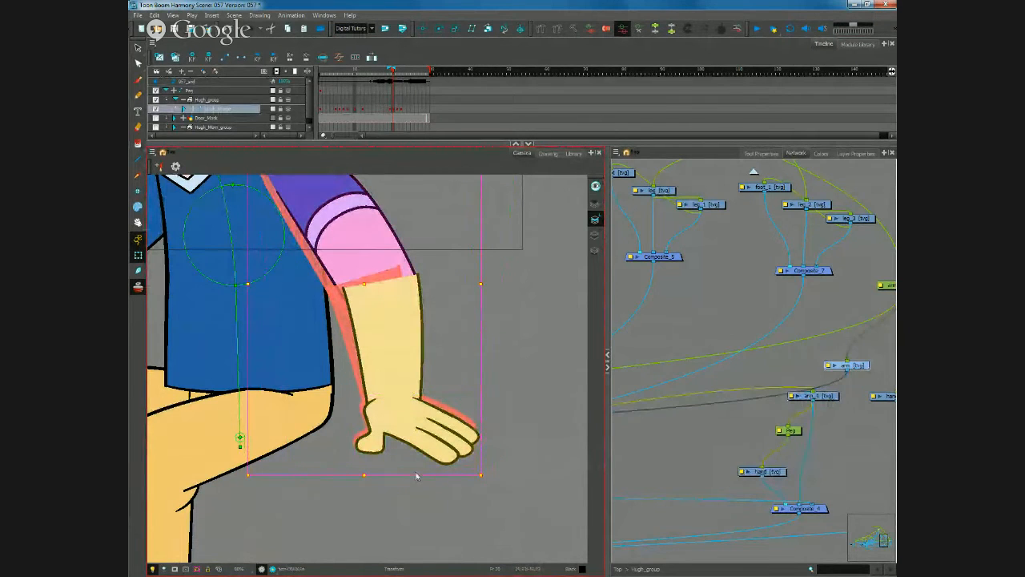
pyautogui.moveTo(411, 475); pyautogui.dragTo(421, 463)
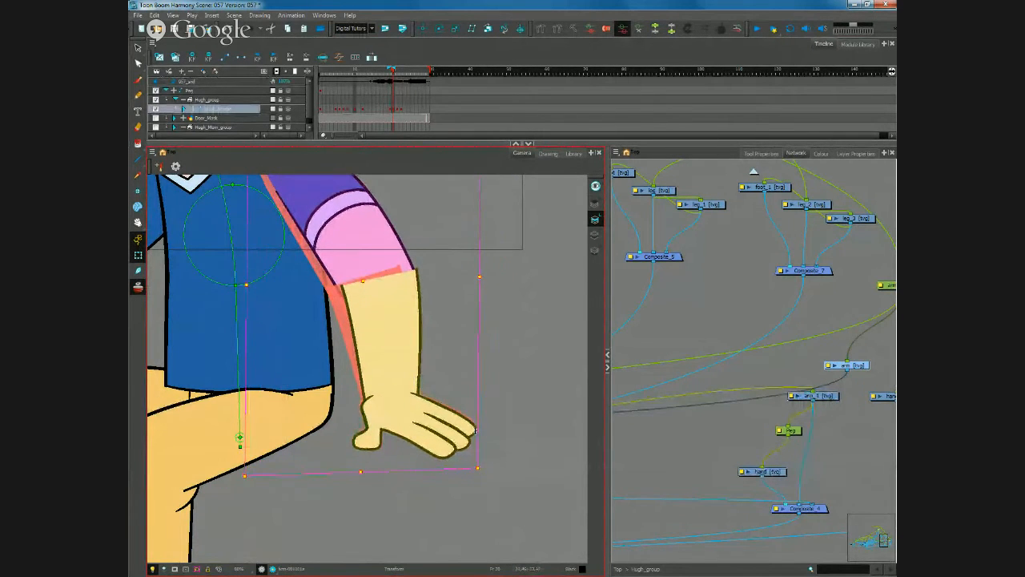
# Select the supporting hand at frame 20 and refine its proportions and angle against the onion-skinned hand
pyautogui.click(474, 436)
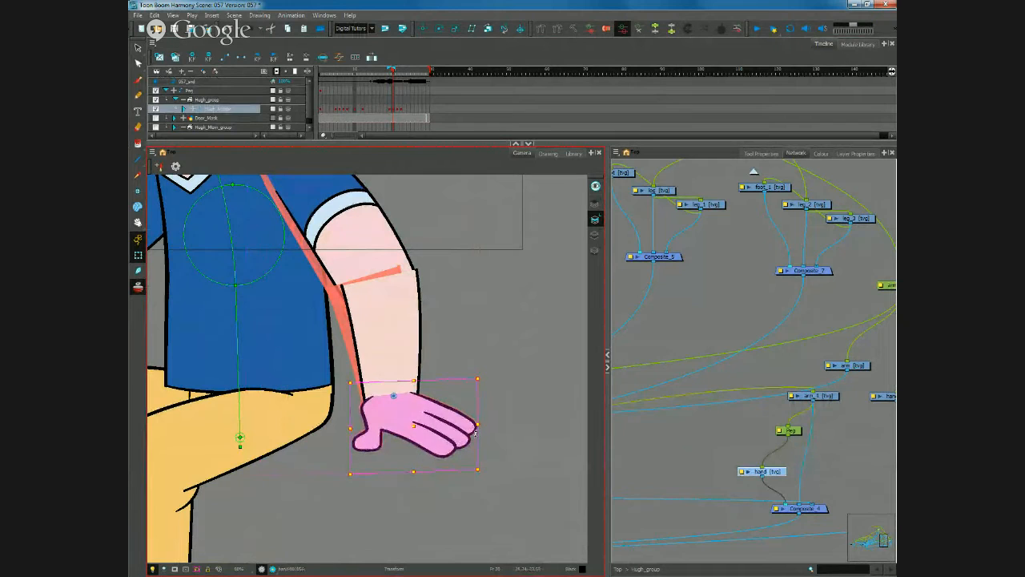
pyautogui.click(457, 472)
pyautogui.click(449, 450)
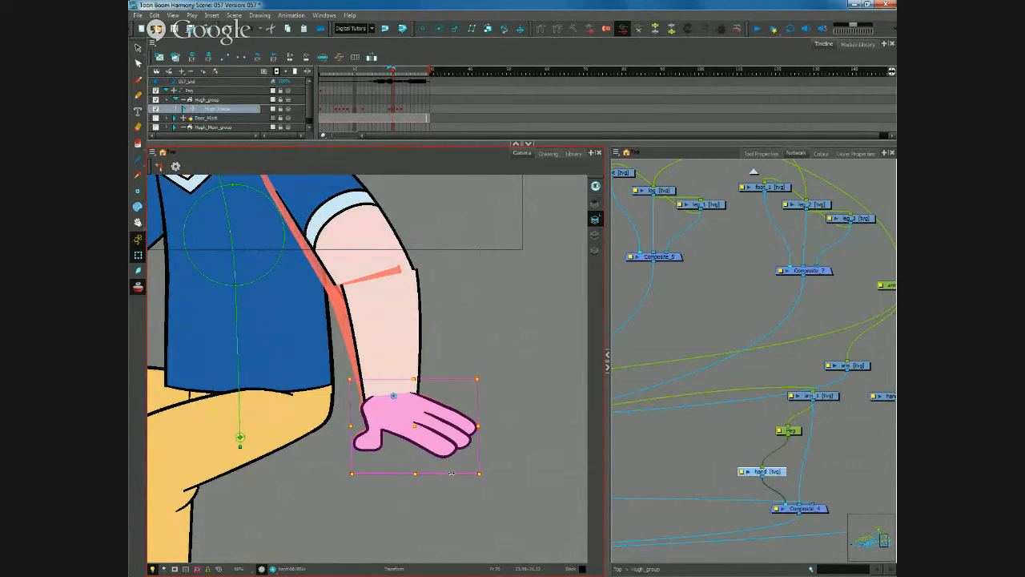
pyautogui.moveTo(477, 449); pyautogui.dragTo(468, 441)
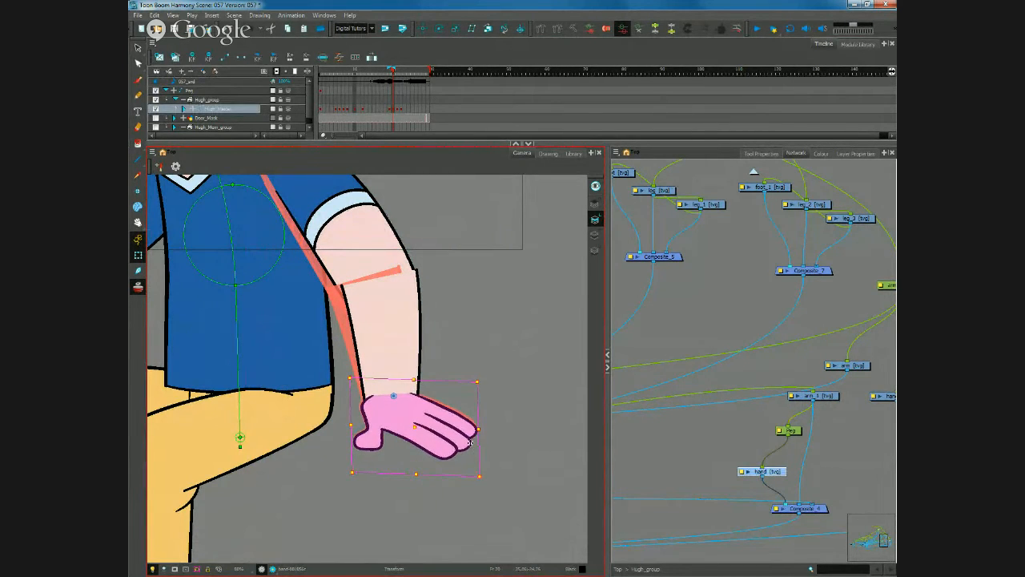
# Shorten the supporting forearm slightly at frame 20 and check its hand's alignment with the onion skin
pyautogui.click(405, 342)
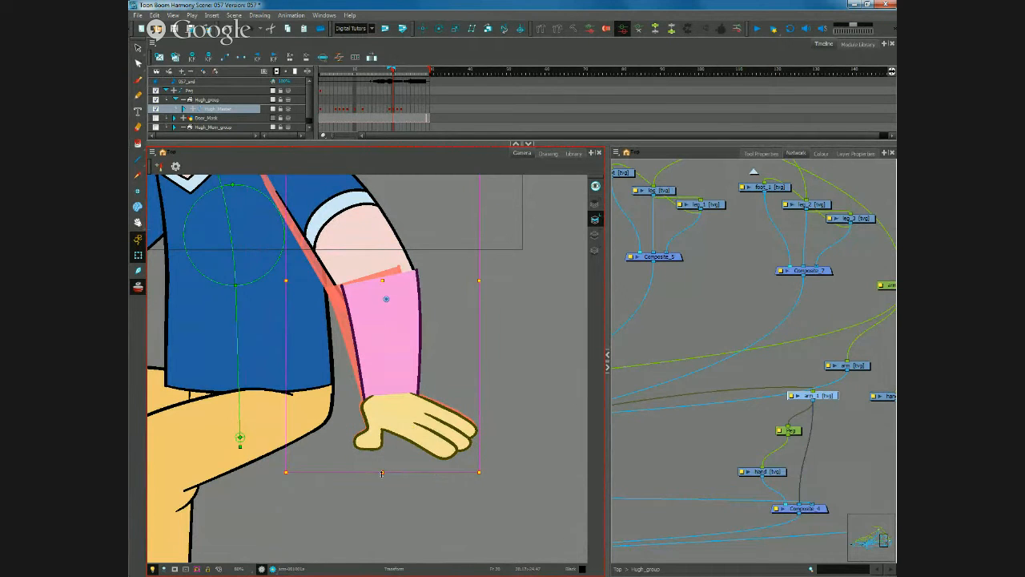
pyautogui.moveTo(382, 473); pyautogui.dragTo(406, 471)
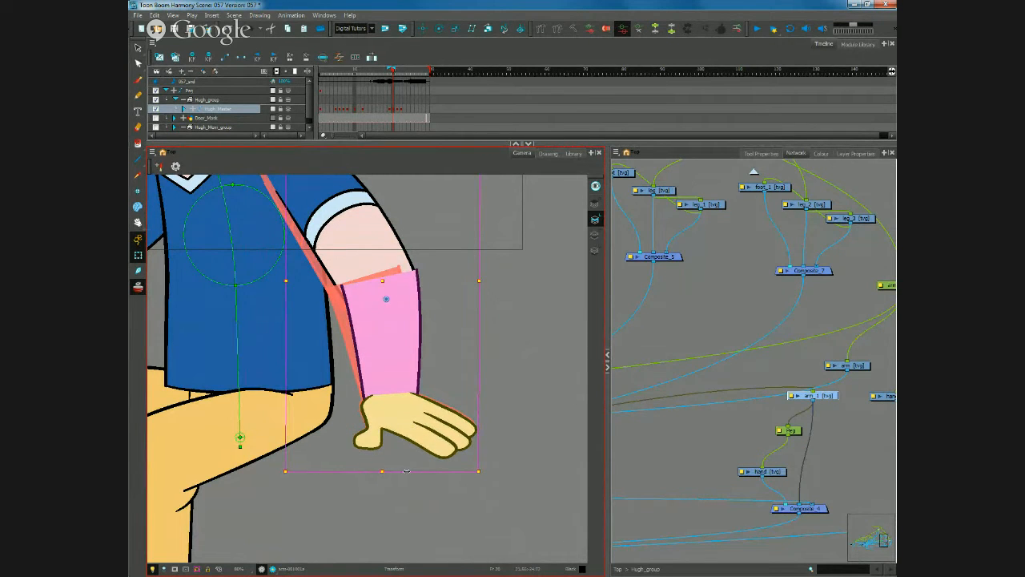
pyautogui.click(476, 439)
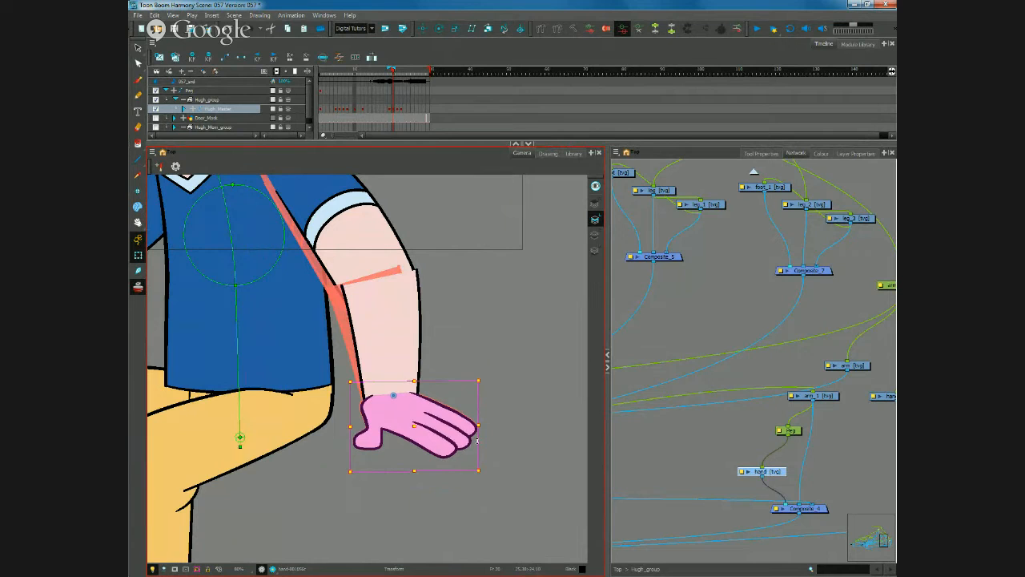
pyautogui.click(483, 430)
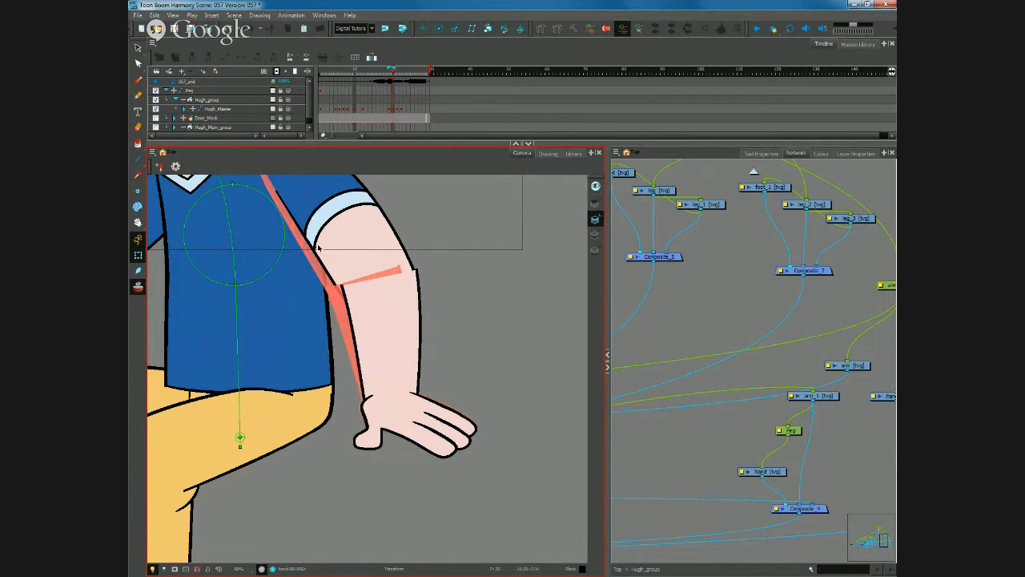
# Move the supporting forearm's pivot onto the hand, shorten the forearm slightly from its elbow end, and save the scene
pyautogui.click(376, 297)
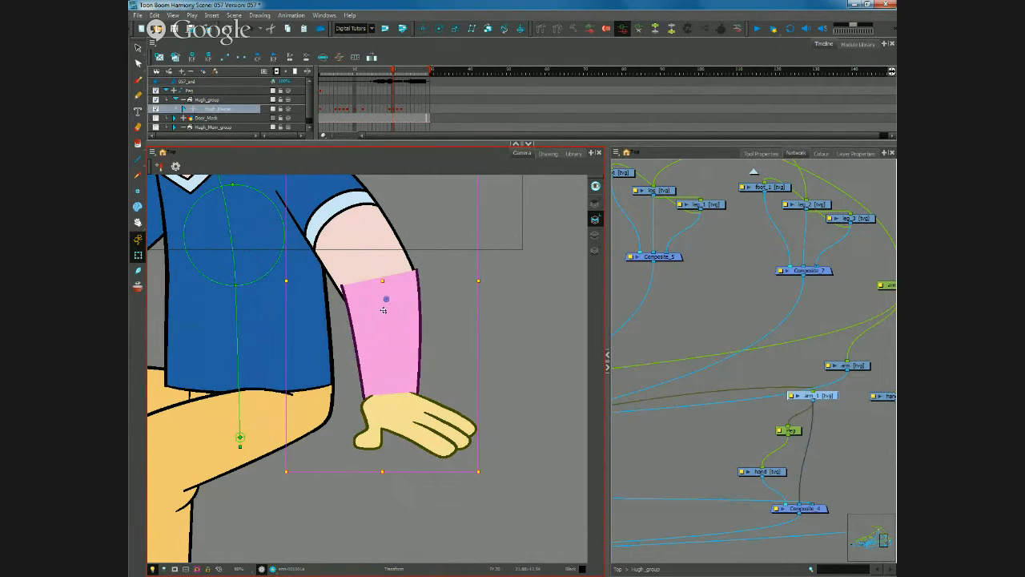
pyautogui.moveTo(383, 310); pyautogui.dragTo(379, 417)
pyautogui.moveTo(383, 327); pyautogui.dragTo(376, 385)
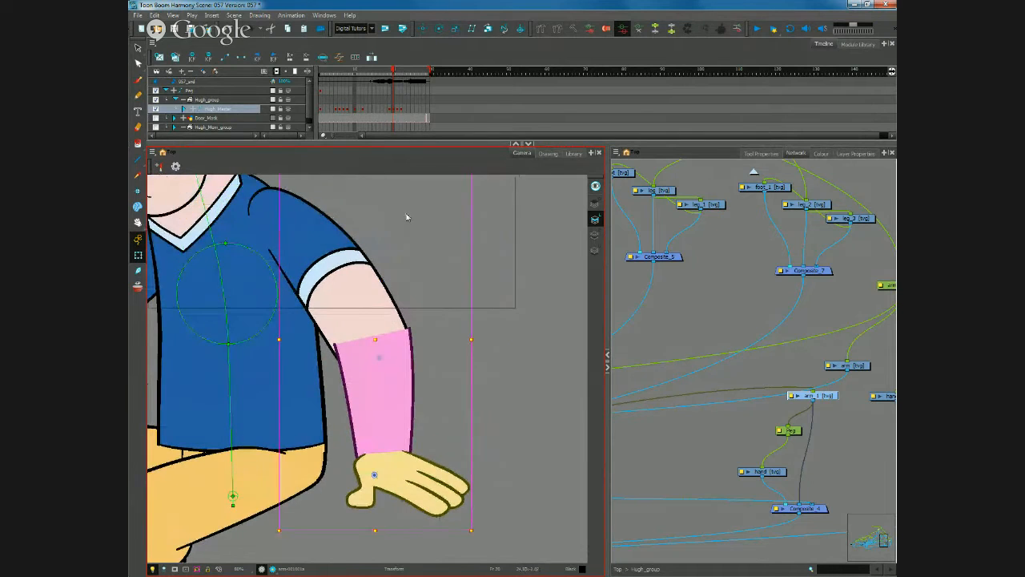
pyautogui.scroll(-1, 405, 221)
pyautogui.moveTo(398, 269); pyautogui.dragTo(392, 318)
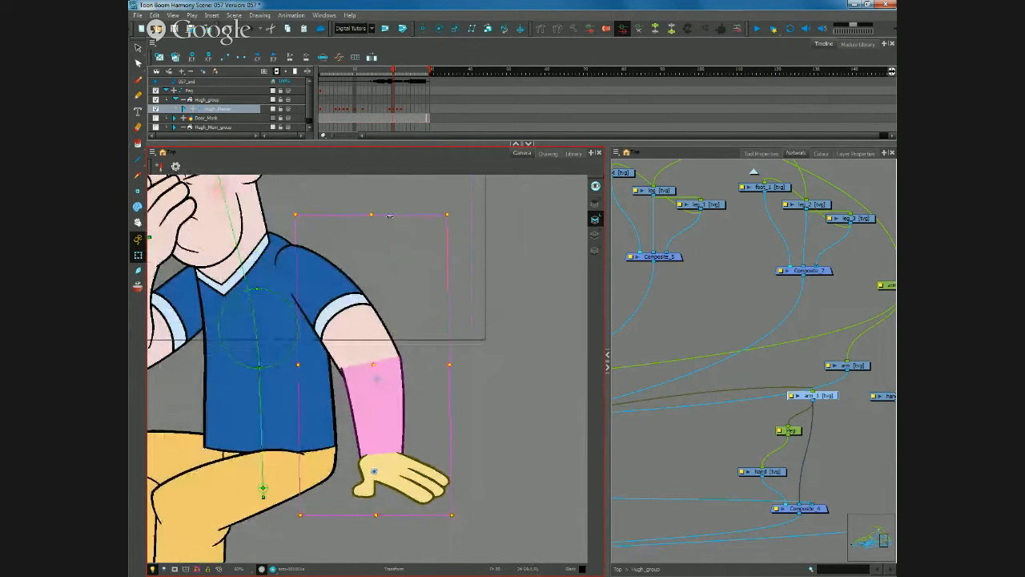
pyautogui.moveTo(373, 215); pyautogui.dragTo(370, 222)
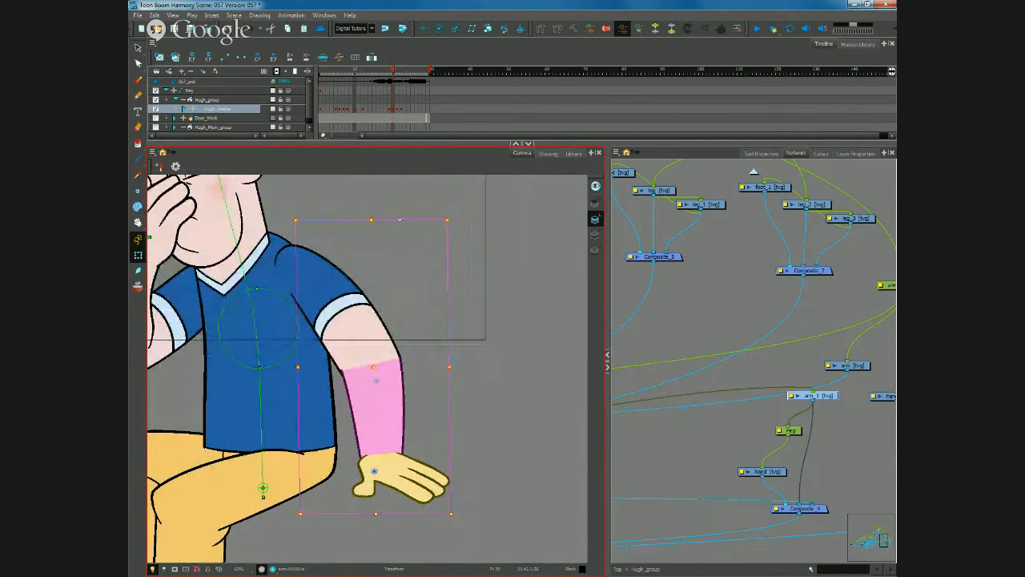
pyautogui.click(395, 270)
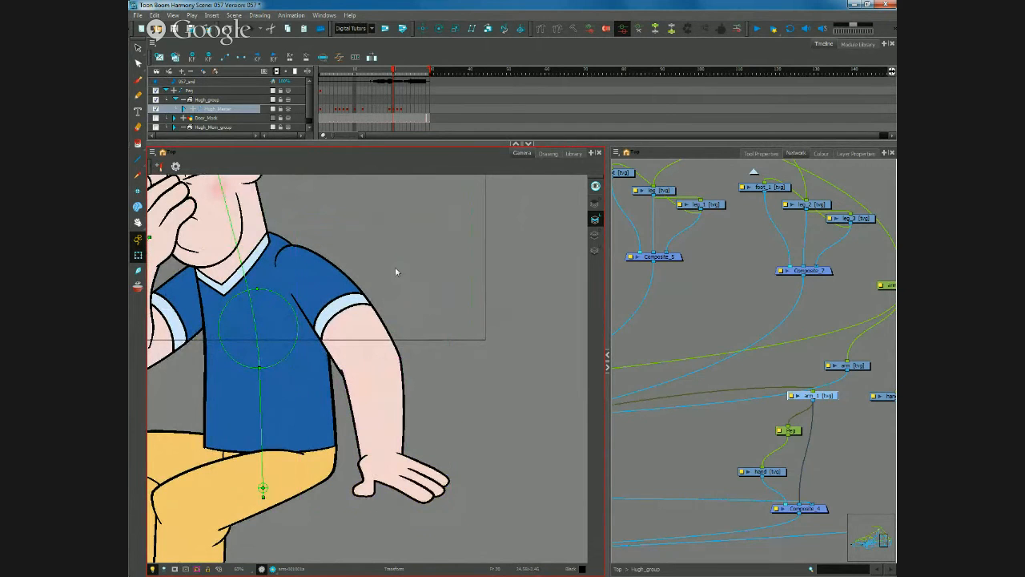
pyautogui.scroll(-3, 428, 341)
pyautogui.moveTo(406, 381); pyautogui.dragTo(400, 424)
pyautogui.hotkey('ctrl', 's')
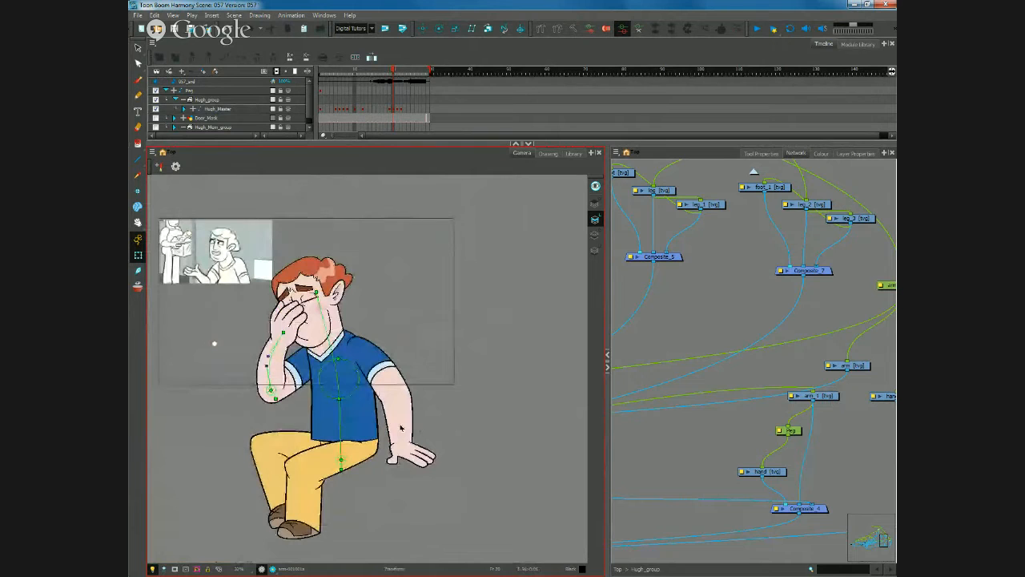
# Compare the supporting arm at frames 21 and 22, and nudge the whole arm at frame 22 toward its onion-skinned pose
pyautogui.press('.')
pyautogui.press('.')
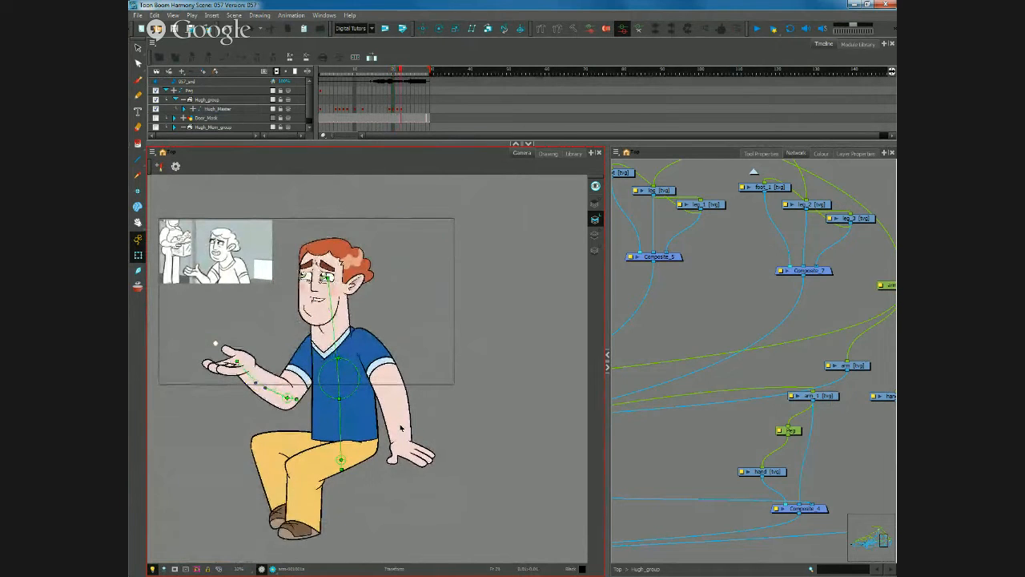
pyautogui.press(',')
pyautogui.press('.')
pyautogui.press(',')
pyautogui.press('.')
pyautogui.scroll(1, 402, 427)
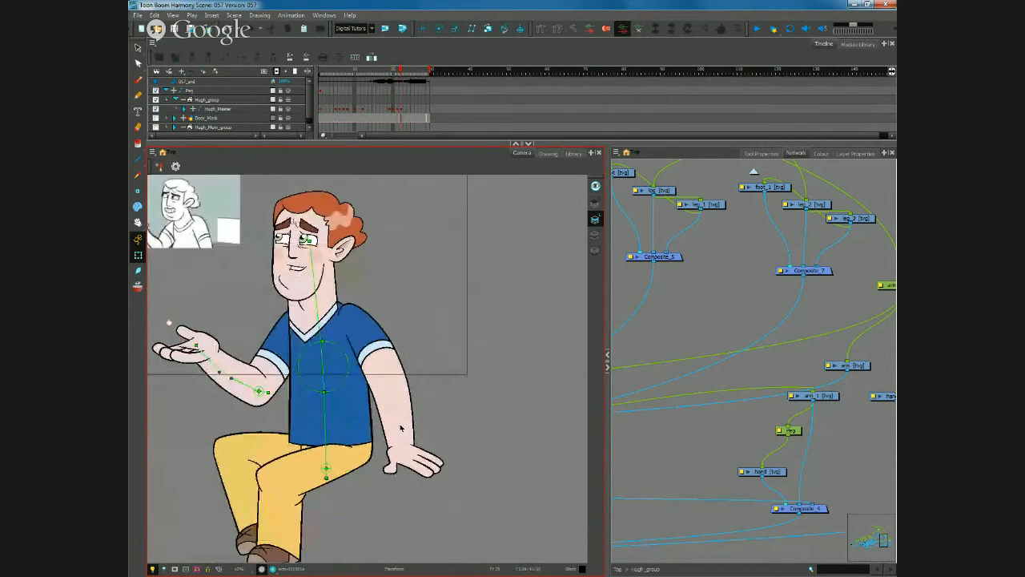
pyautogui.click(403, 427)
pyautogui.scroll(2, 434, 429)
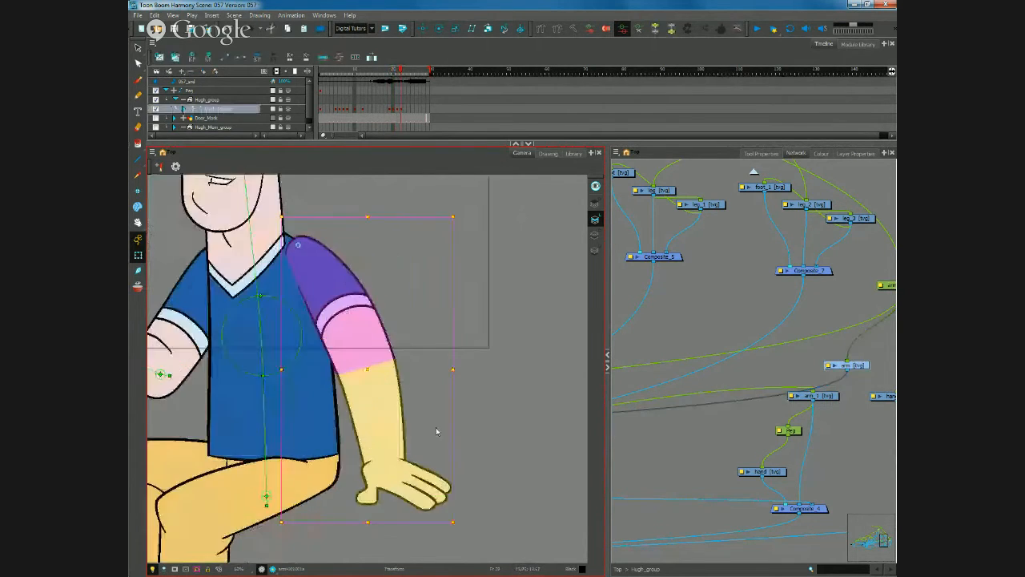
pyautogui.scroll(2, 417, 408)
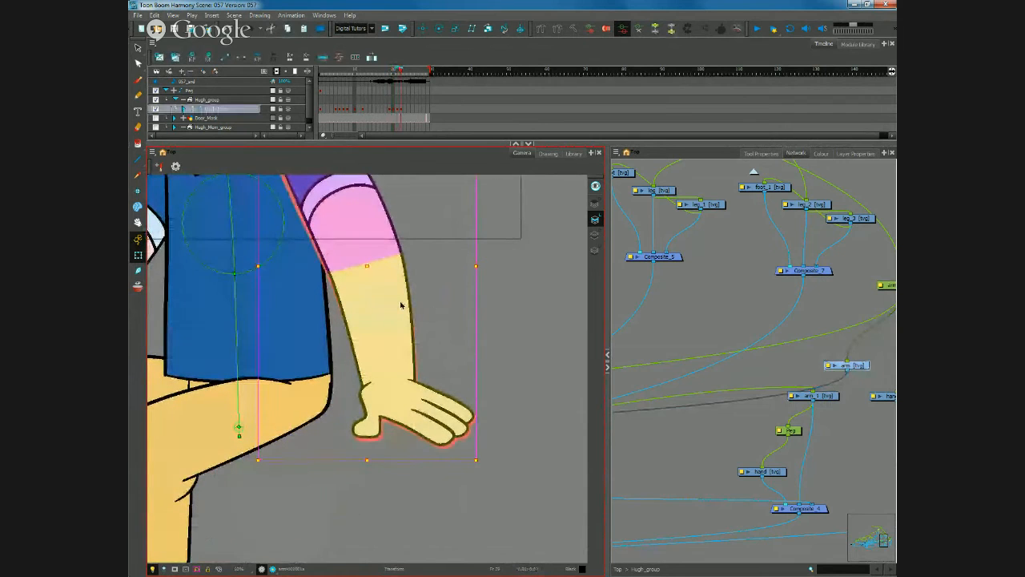
pyautogui.moveTo(378, 460); pyautogui.dragTo(380, 460)
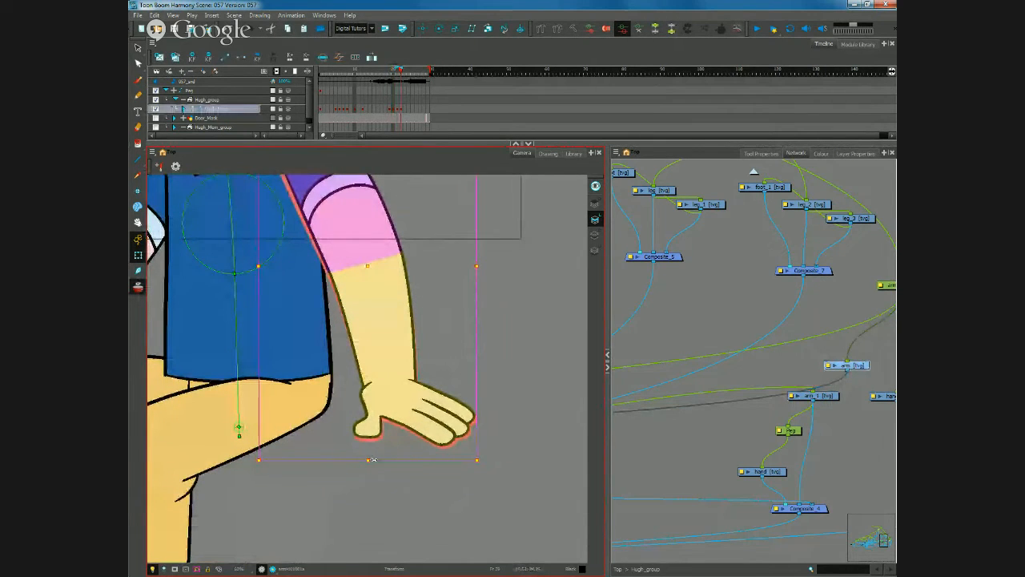
pyautogui.moveTo(476, 428); pyautogui.dragTo(475, 429)
# Adjust the supporting hand's height and slant at frame 22 to match the onion skin, and turn onion skin off
pyautogui.click(473, 433)
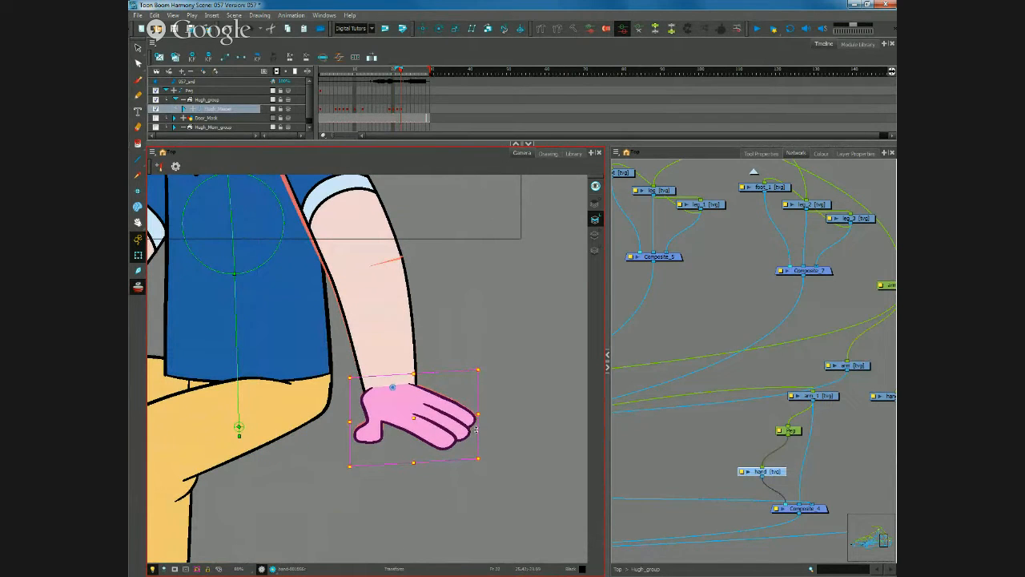
pyautogui.moveTo(413, 462); pyautogui.dragTo(413, 460)
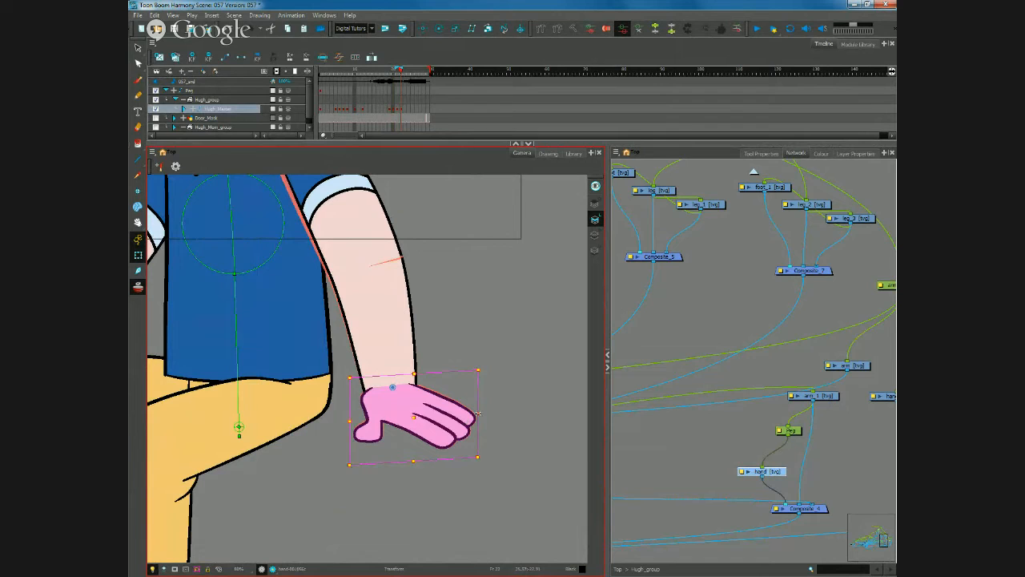
pyautogui.moveTo(475, 445); pyautogui.dragTo(476, 445)
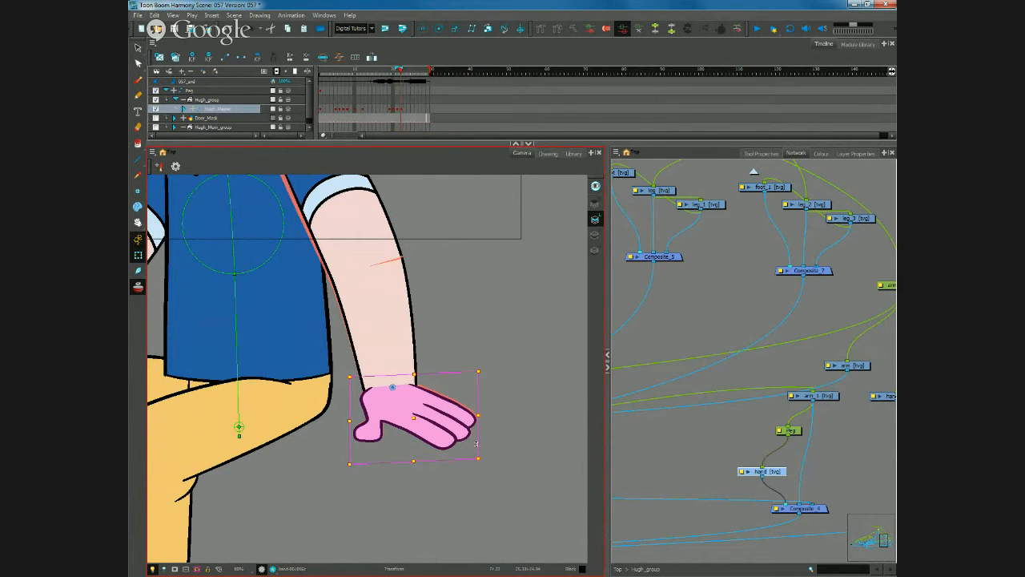
pyautogui.click(388, 229)
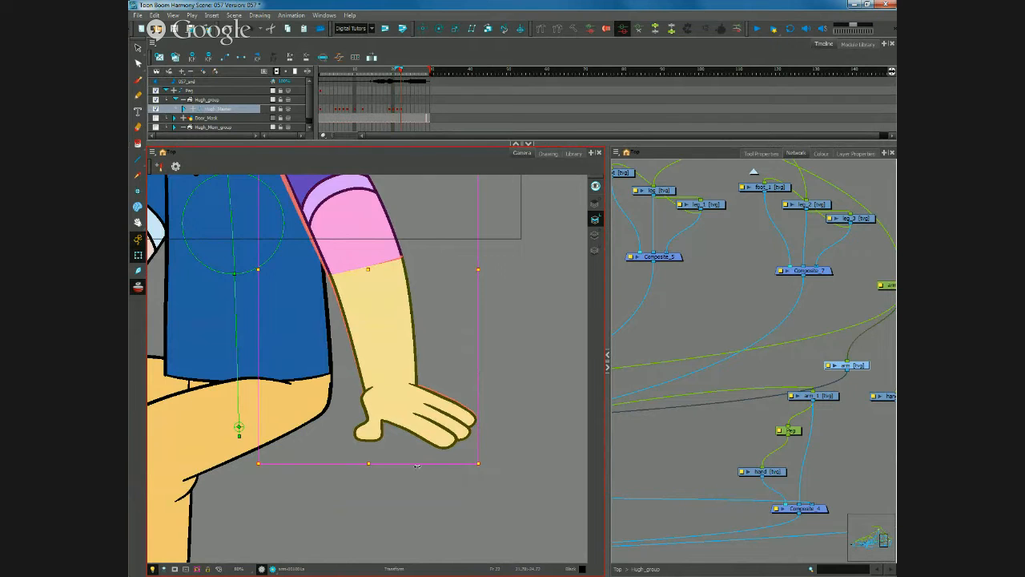
pyautogui.press('Escape')
pyautogui.scroll(-4, 418, 462)
pyautogui.moveTo(418, 393); pyautogui.dragTo(418, 405)
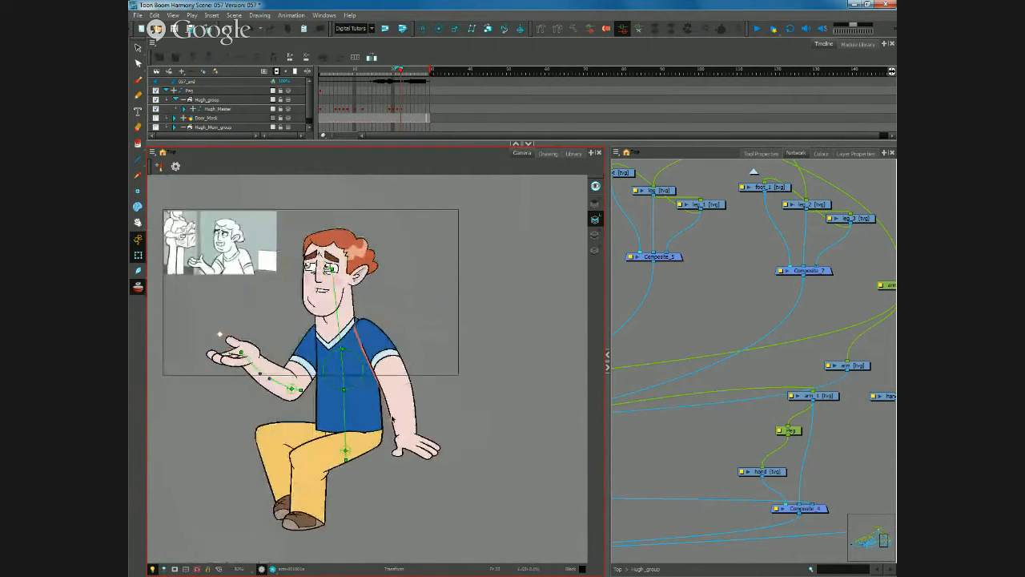
pyautogui.hotkey('alt', 'o')
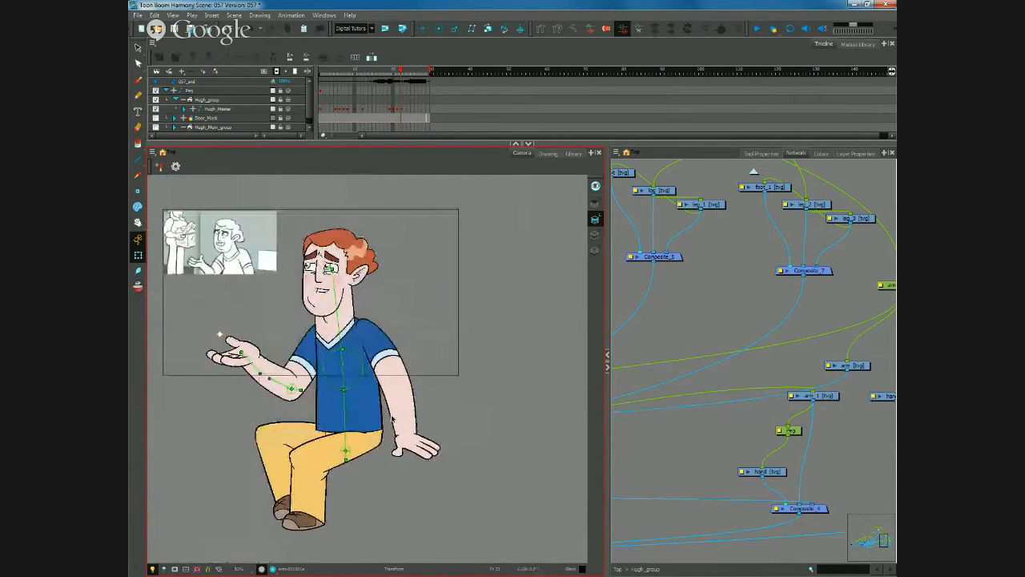
# Step back and forth between the facepalm and open-palm frames up to frame 22 to check the planted supporting hand
pyautogui.press(',')
pyautogui.press('.')
pyautogui.press(',')
pyautogui.press('.')
pyautogui.press(',')
pyautogui.press(',')
pyautogui.press(',')
pyautogui.press(',')
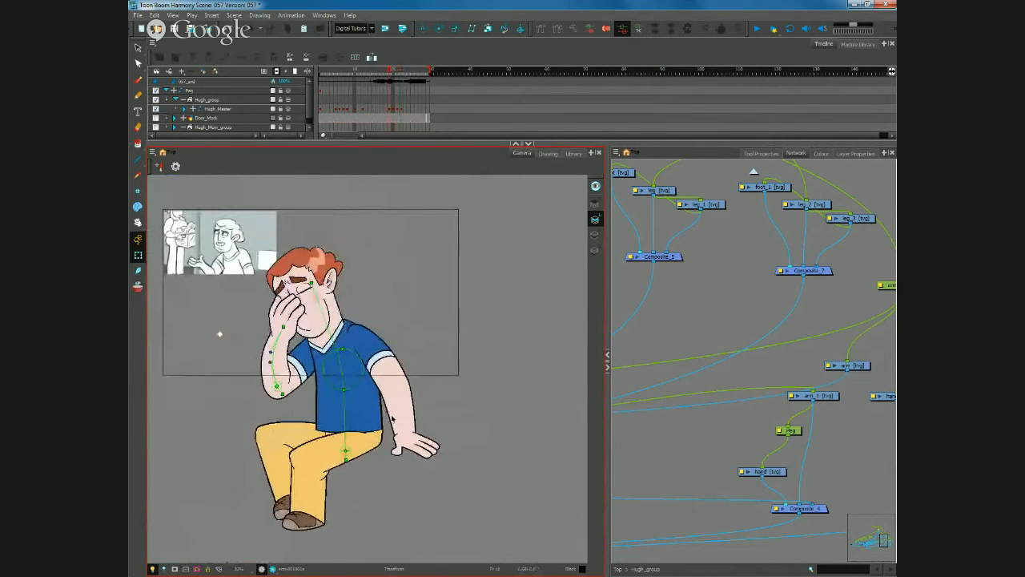
pyautogui.press('.')
pyautogui.press('.')
pyautogui.press('.')
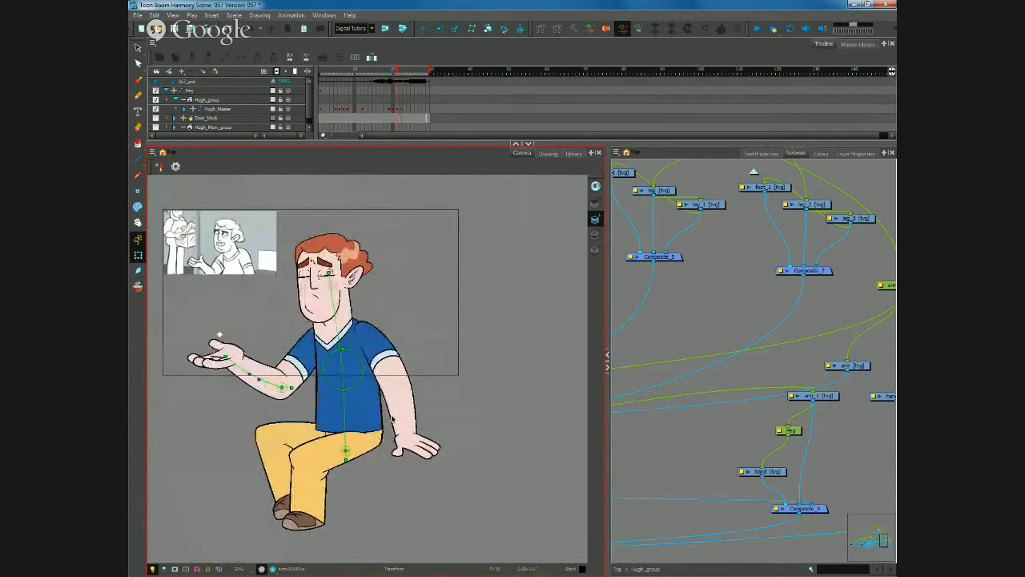
pyautogui.press(',')
pyautogui.press('.')
pyautogui.press('.')
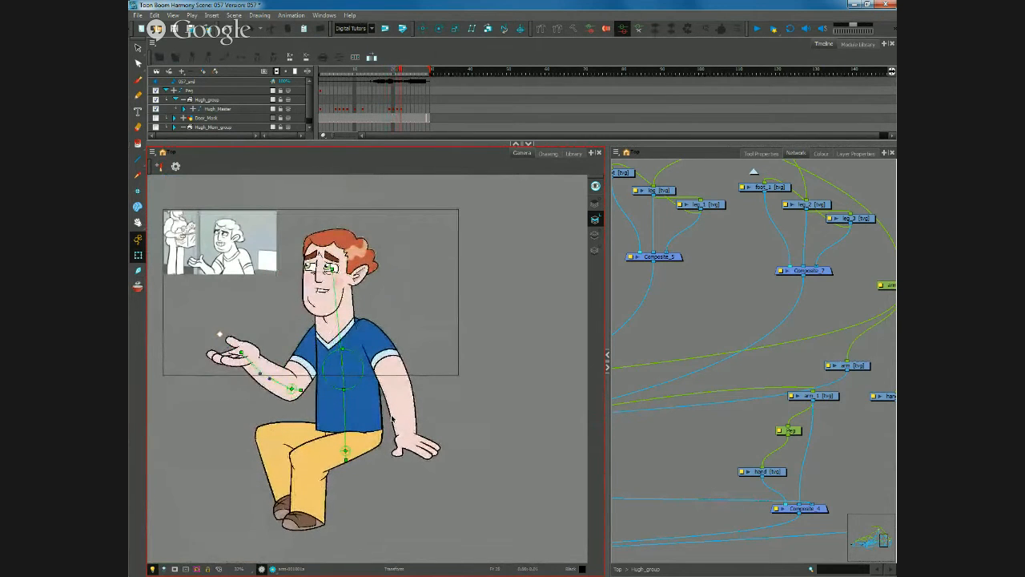
pyautogui.press(',')
pyautogui.press(',')
pyautogui.press(',')
pyautogui.press(',')
pyautogui.press('.')
pyautogui.press('.')
pyautogui.press('.')
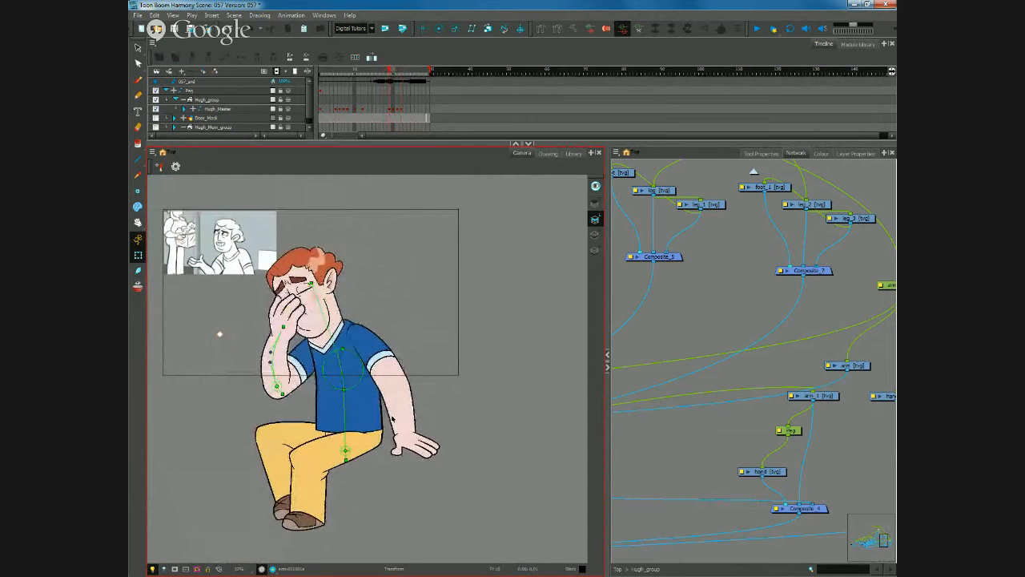
pyautogui.press(',')
pyautogui.press('.')
pyautogui.press(',')
pyautogui.press('.')
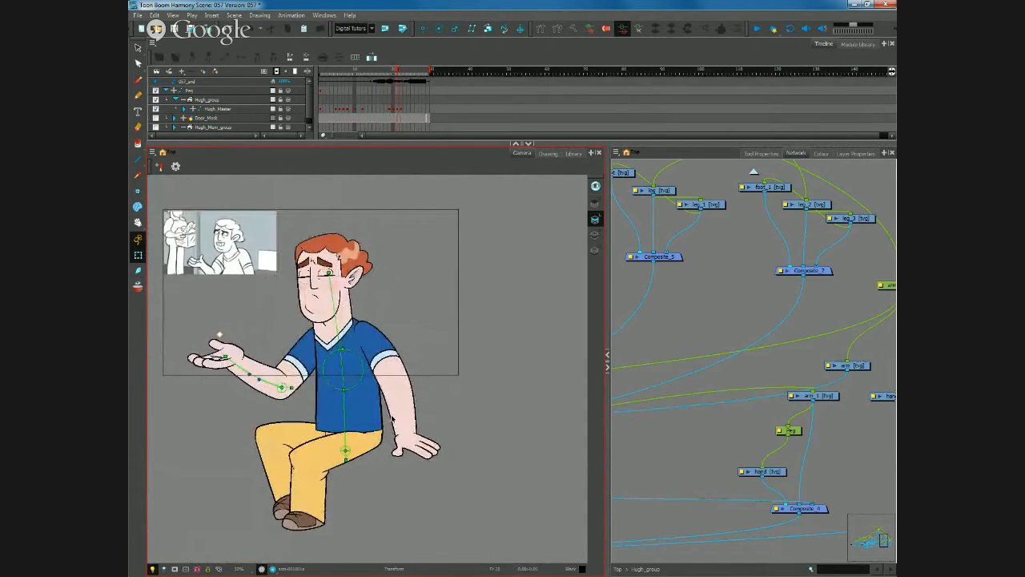
pyautogui.press('.')
pyautogui.press(',')
pyautogui.press(',')
pyautogui.press('.')
# Examine the Hugh_Master poses from frame 18 to 22, comparing the facepalm, its in-between and the open-palm poses
pyautogui.press('space')
pyautogui.moveTo(375, 246); pyautogui.dragTo(430, 297)
pyautogui.press('2')
pyautogui.press('2')
pyautogui.press('1')
pyautogui.press('1')
pyautogui.press('space')
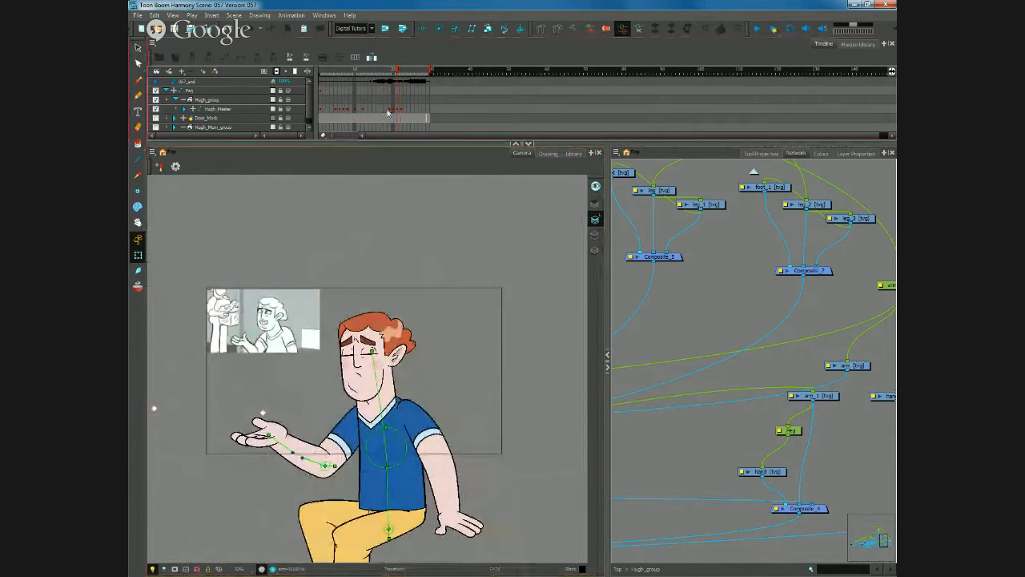
pyautogui.click(387, 111)
pyautogui.click(392, 112)
pyautogui.click(389, 111)
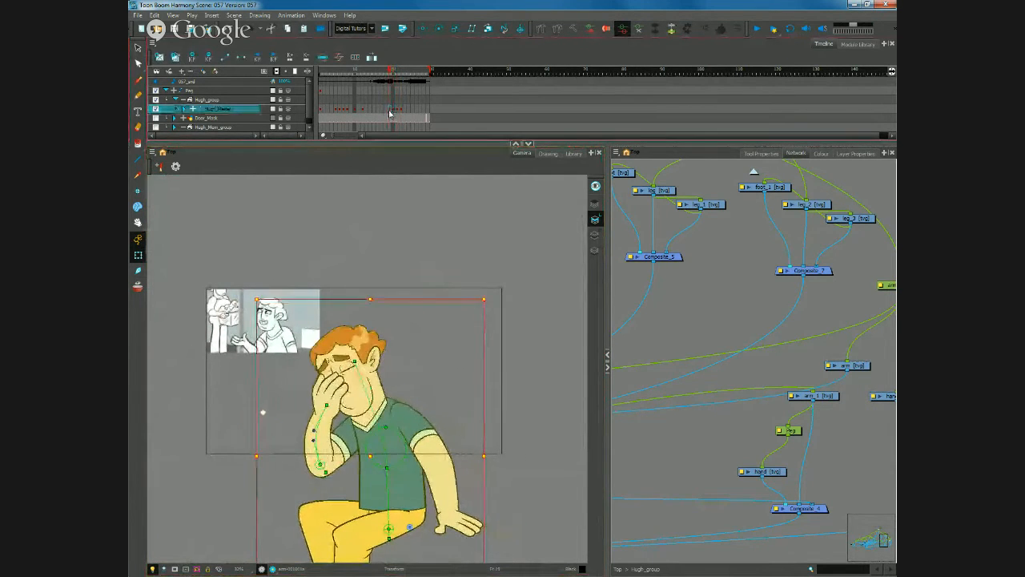
pyautogui.click(394, 112)
pyautogui.click(396, 112)
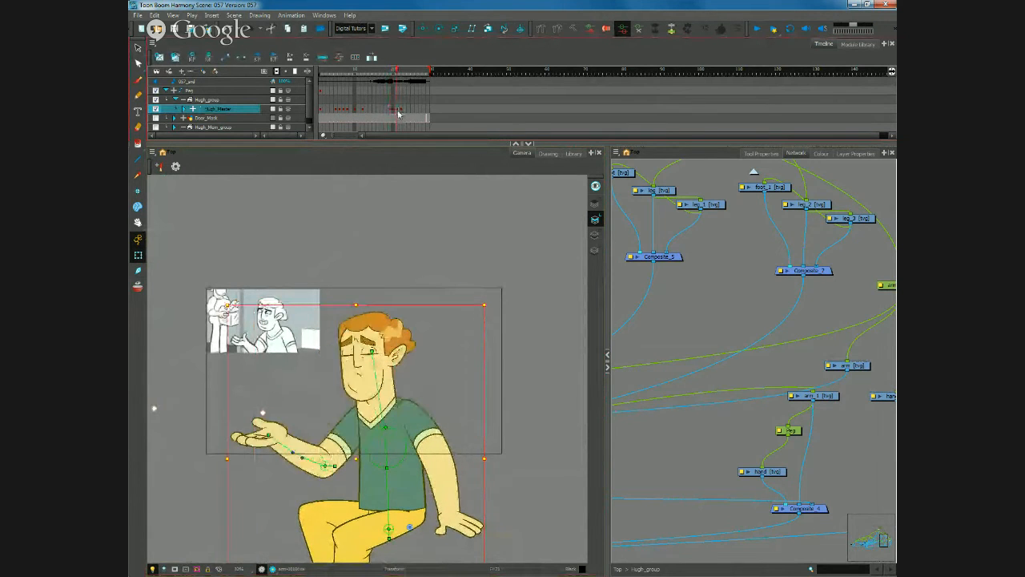
pyautogui.click(399, 113)
pyautogui.click(395, 111)
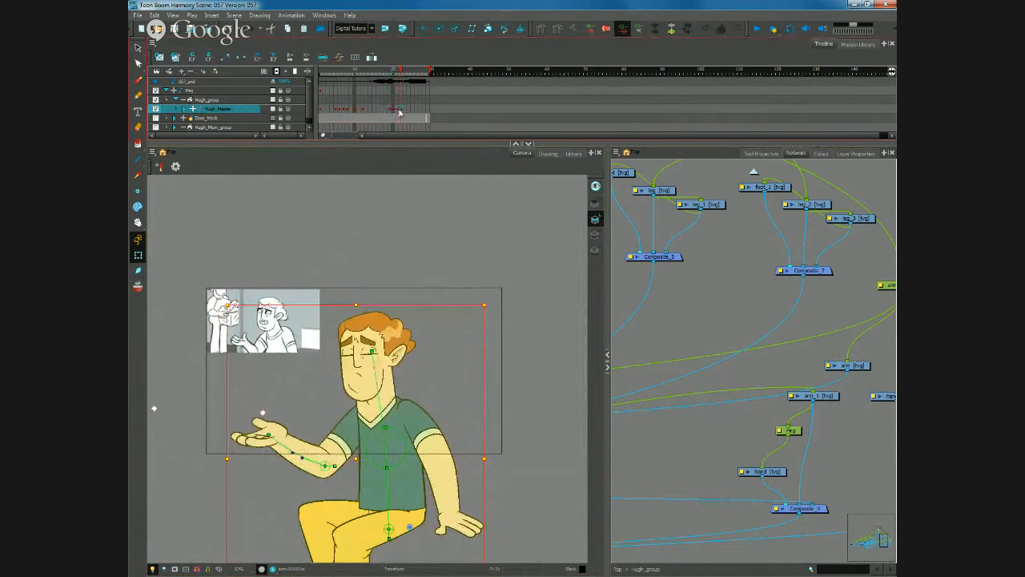
pyautogui.click(399, 110)
pyautogui.click(395, 112)
pyautogui.click(399, 111)
pyautogui.click(394, 112)
pyautogui.click(390, 113)
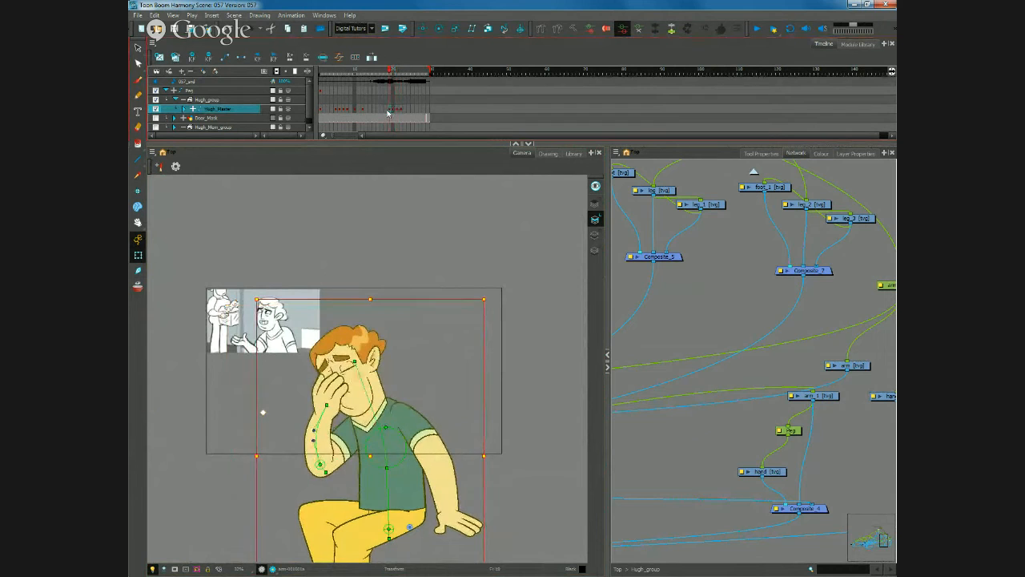
pyautogui.click(389, 113)
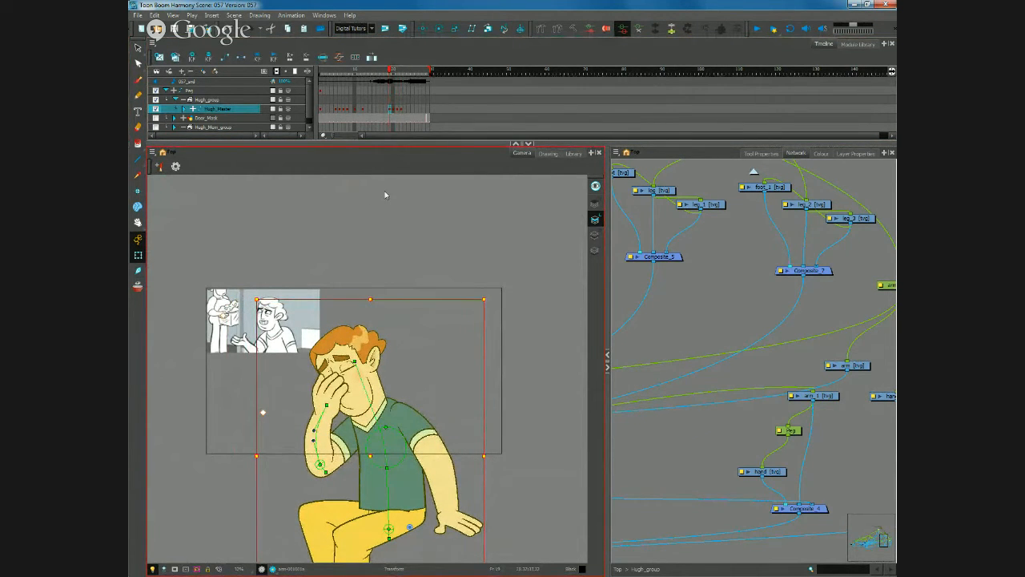
pyautogui.click(391, 111)
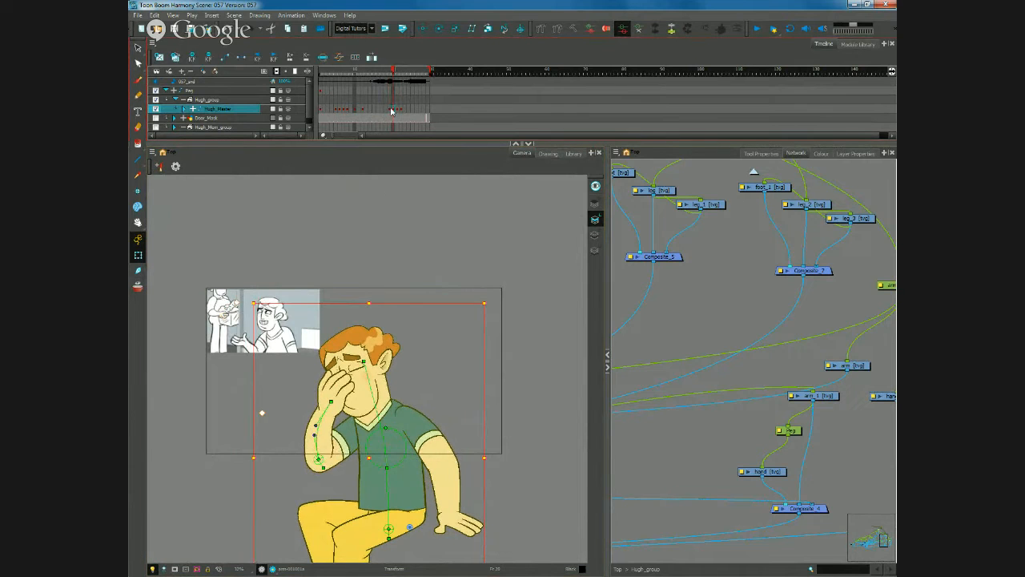
pyautogui.click(386, 110)
pyautogui.click(389, 111)
pyautogui.click(386, 114)
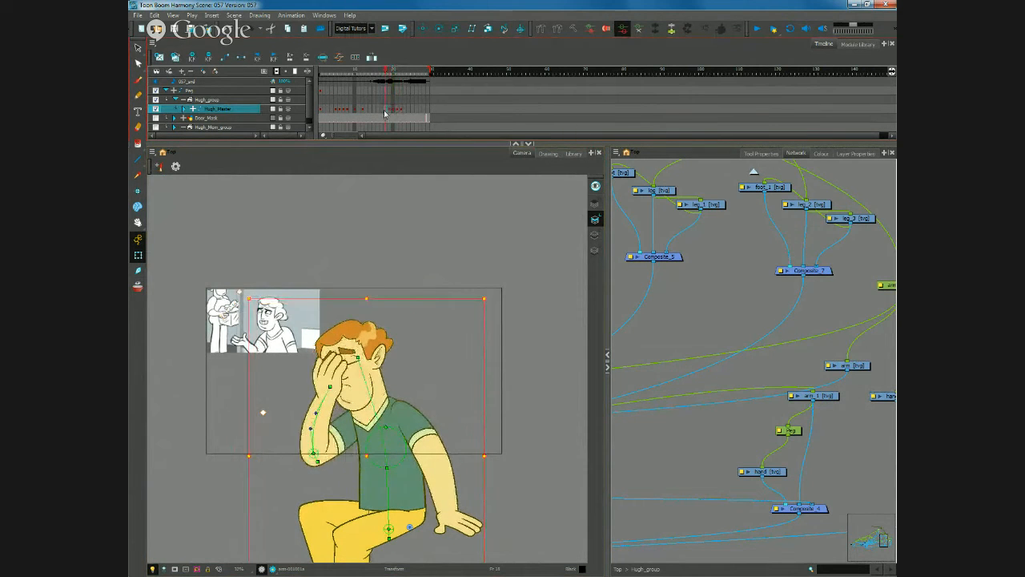
# Move the Hugh_Master open-palm keyframes later, placing the extended-arm pose at frame 22 and the final smiling pose at frame 24
pyautogui.click(389, 113)
pyautogui.click(394, 114)
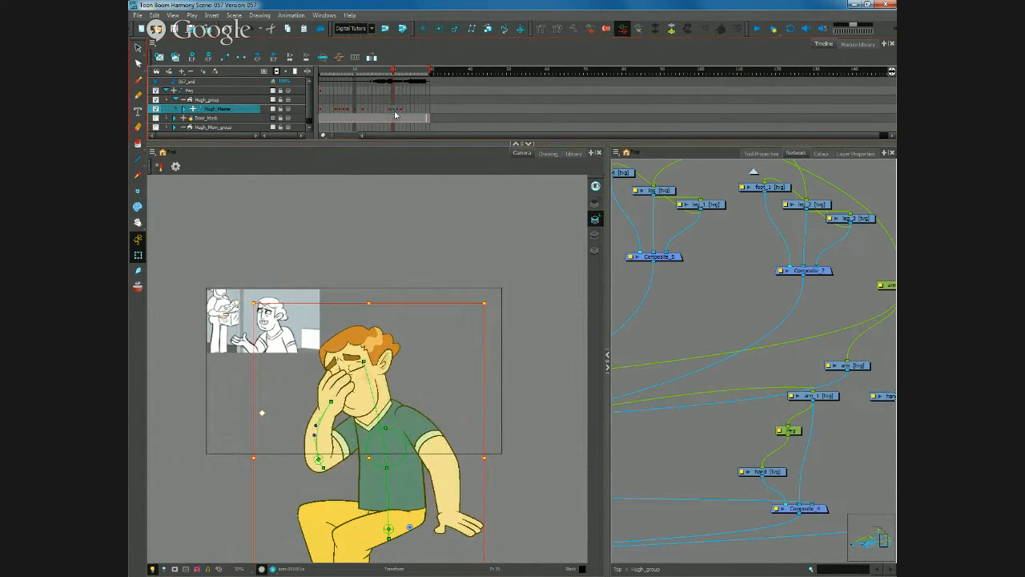
pyautogui.click(397, 115)
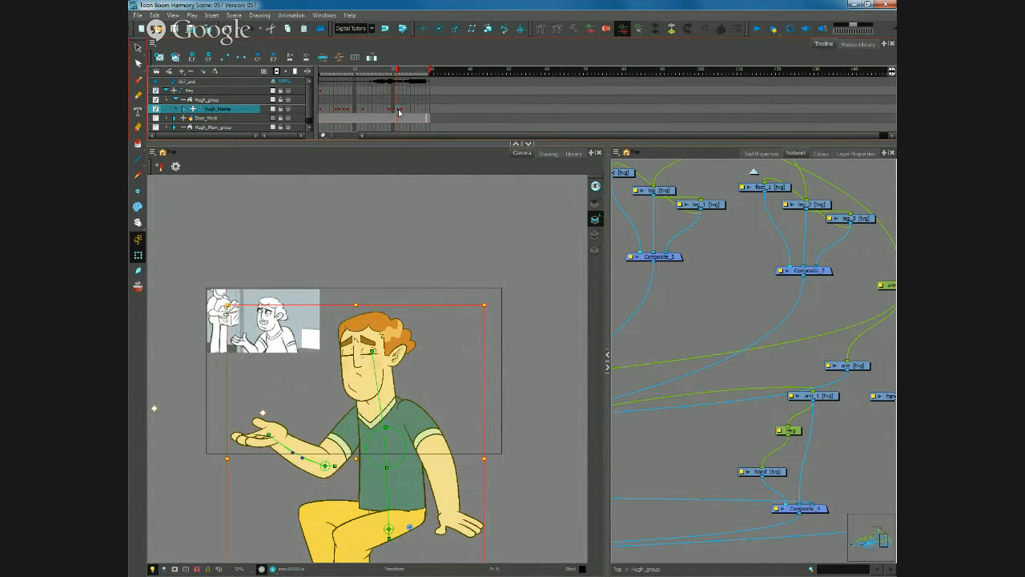
pyautogui.click(399, 112)
pyautogui.click(395, 112)
pyautogui.click(398, 113)
pyautogui.click(392, 113)
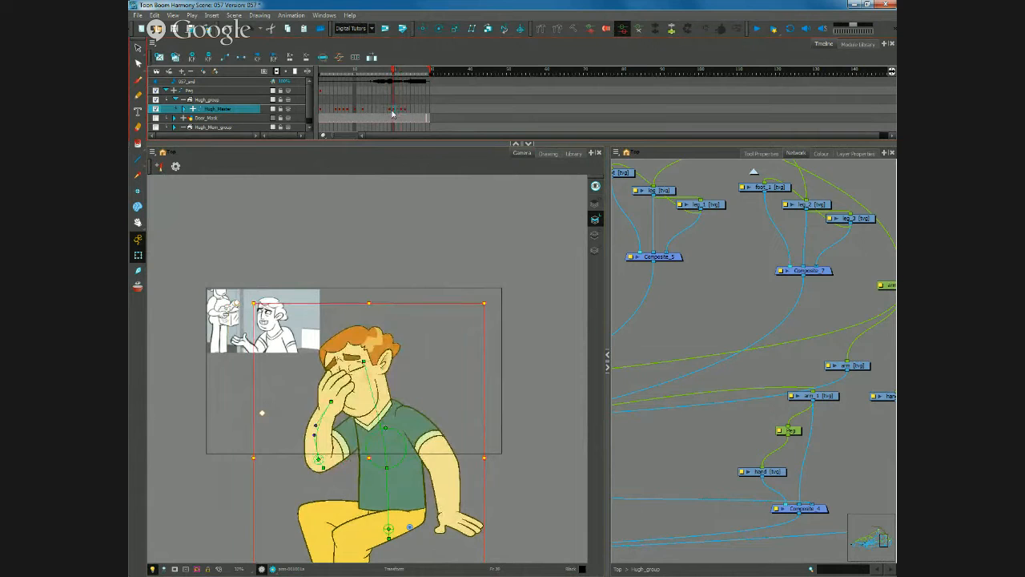
pyautogui.click(400, 113)
pyautogui.click(405, 113)
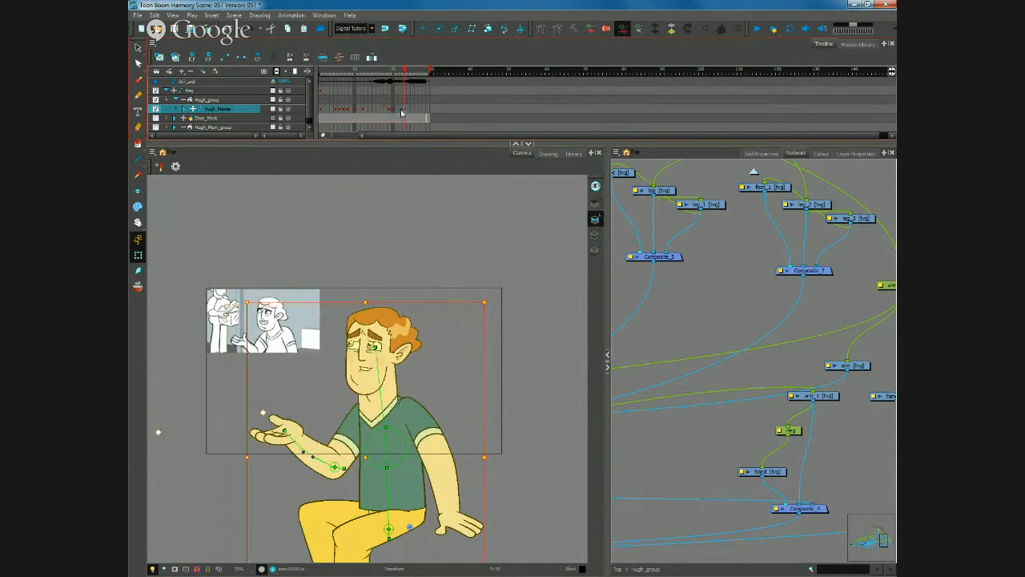
pyautogui.click(402, 113)
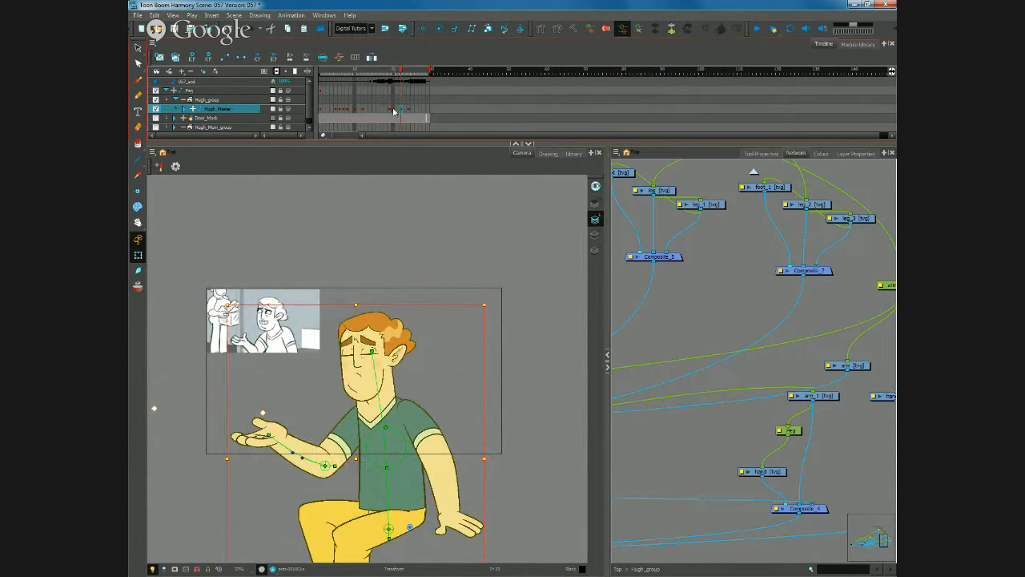
# Add interpolated in-betweens for the falling hand from frame 20 up to the final open-palm pose at frame 24
pyautogui.click(392, 113)
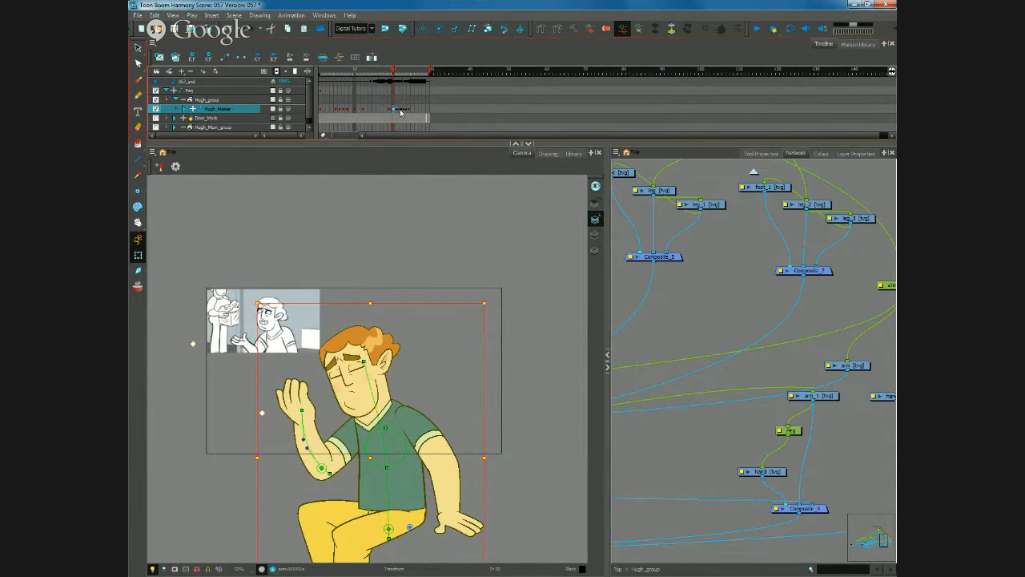
pyautogui.click(399, 113)
pyautogui.click(406, 113)
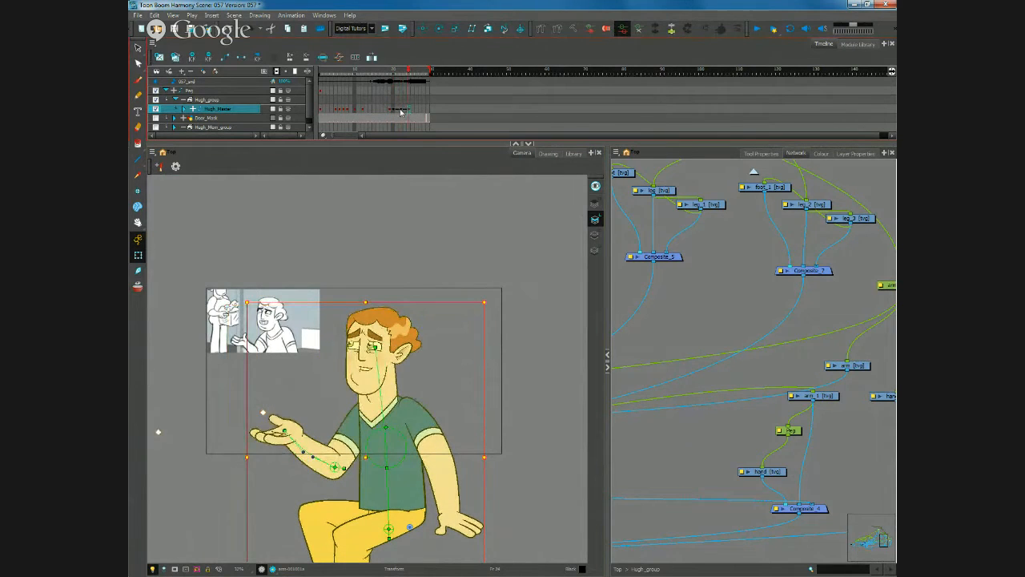
# Apply an ease with a Left Time Ratio of 50 to the final open-palm keyframe at frame 24
pyautogui.click(401, 113)
pyautogui.click(405, 113)
pyautogui.click(338, 57)
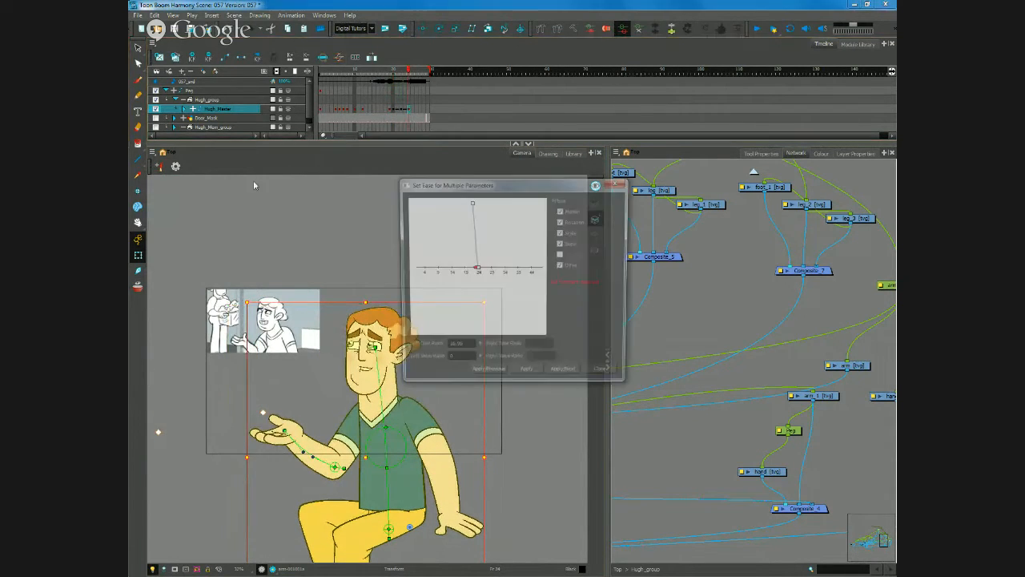
pyautogui.moveTo(502, 186); pyautogui.dragTo(607, 108)
pyautogui.moveTo(575, 271); pyautogui.dragTo(526, 279)
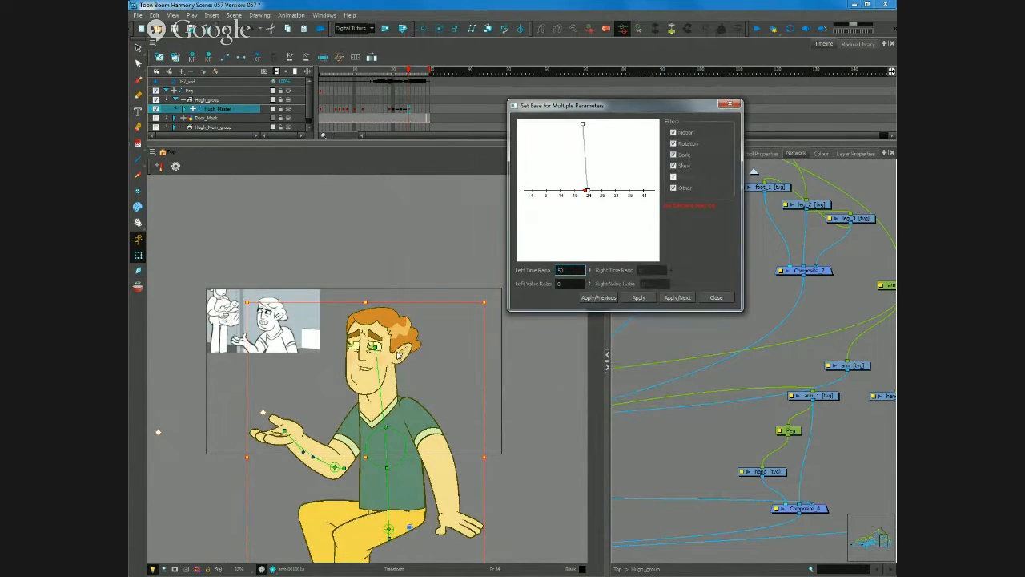
pyautogui.click(638, 297)
pyautogui.click(716, 297)
# Check frames 23 and 24, and set the Left Time Ratio of the frame 24 keyframe's ease to 75
pyautogui.click(404, 113)
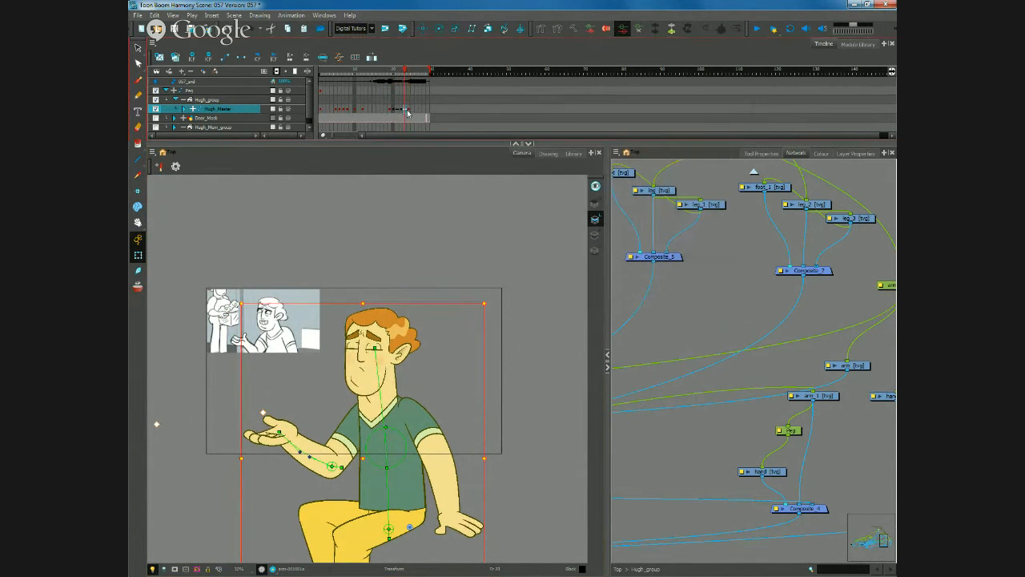
pyautogui.click(407, 112)
pyautogui.click(405, 111)
pyautogui.click(408, 111)
pyautogui.click(338, 60)
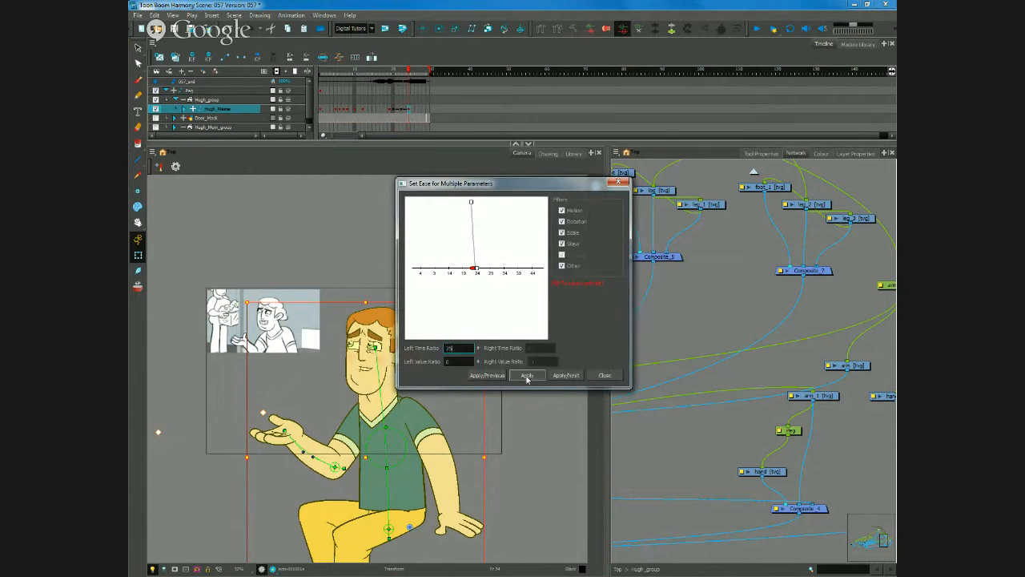
pyautogui.click(527, 375)
pyautogui.click(605, 374)
# Step back and forth between frames 22 and 24 to check how the open-palm pose settles
pyautogui.click(400, 112)
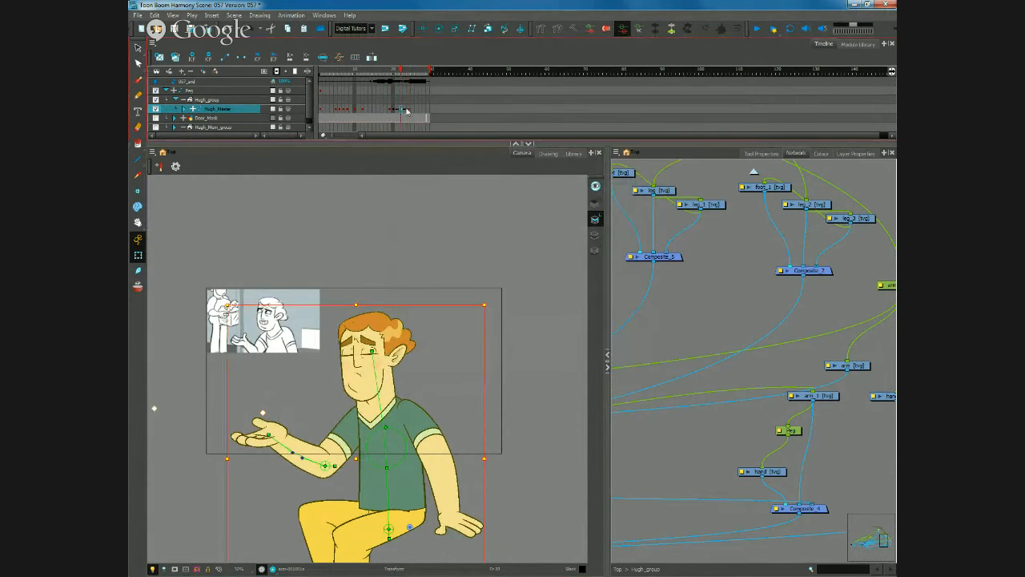
pyautogui.click(405, 112)
pyautogui.press(',')
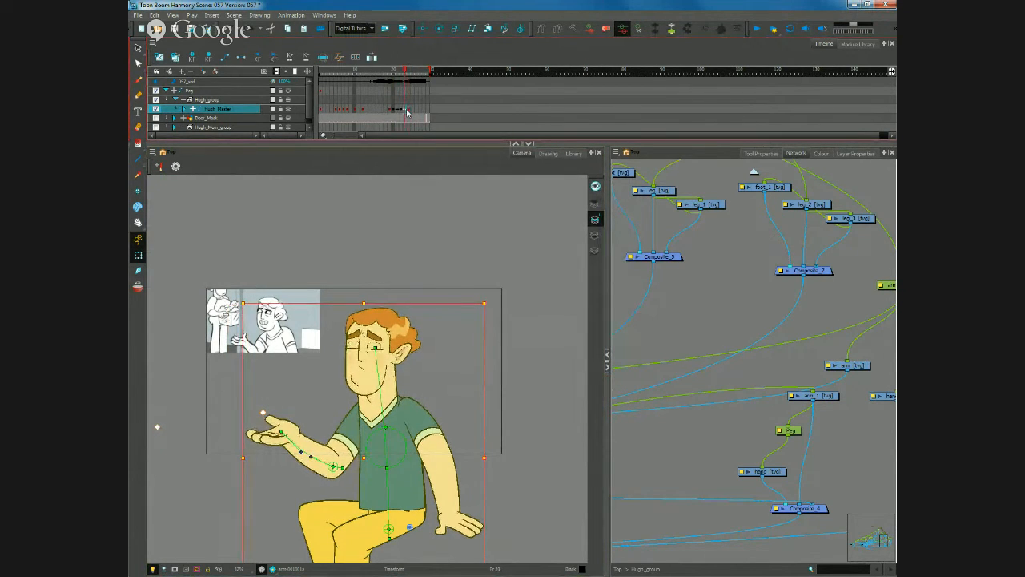
pyautogui.press('.')
pyautogui.press(',')
pyautogui.press(',')
pyautogui.press('.')
pyautogui.press('.')
pyautogui.press(',')
pyautogui.press('.')
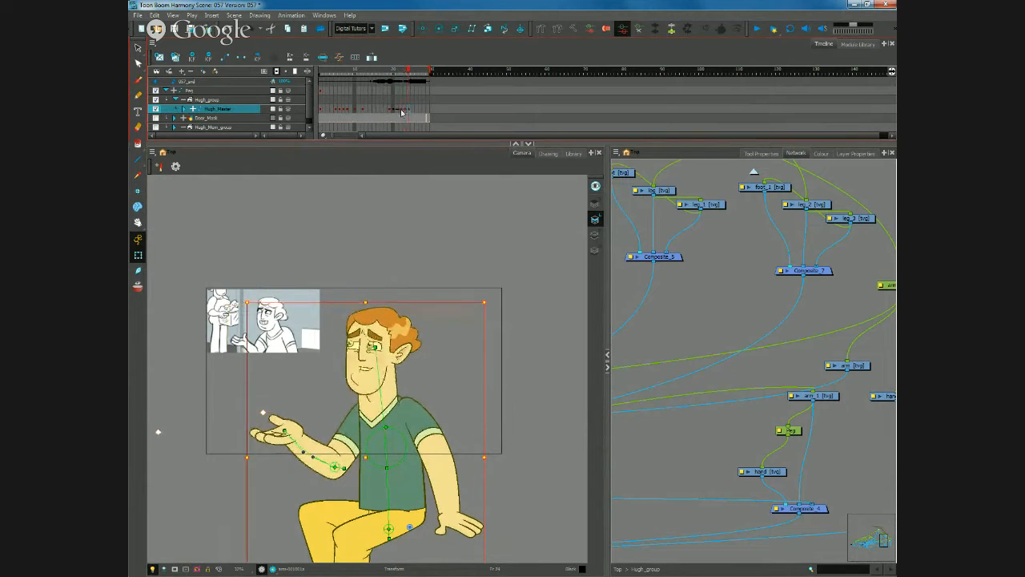
# Step through frames 20 to 24 to examine the hand's path from the facepalm to the open palm
pyautogui.click(393, 111)
pyautogui.press('.')
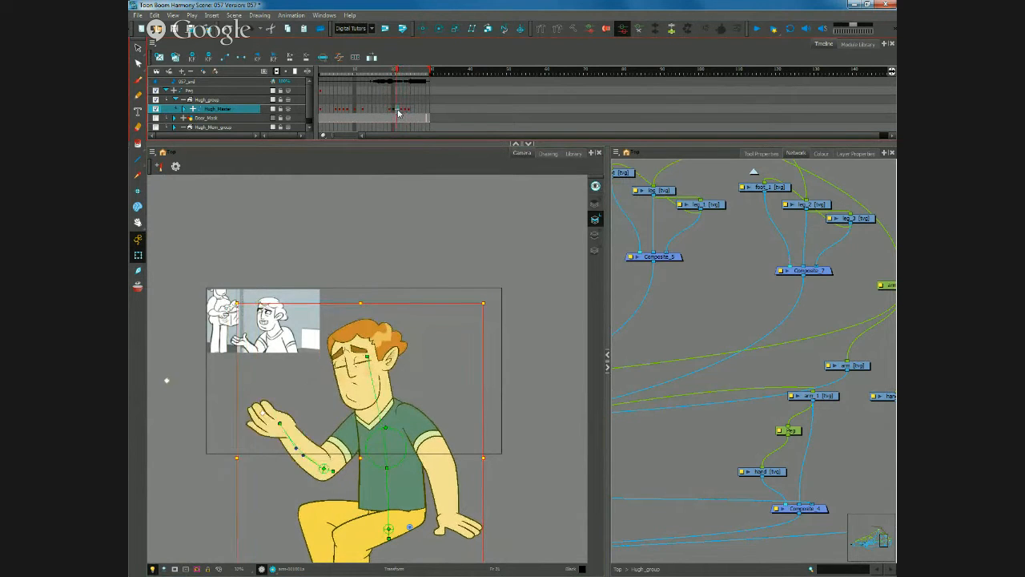
pyautogui.press('.')
pyautogui.click(392, 111)
pyautogui.press('.')
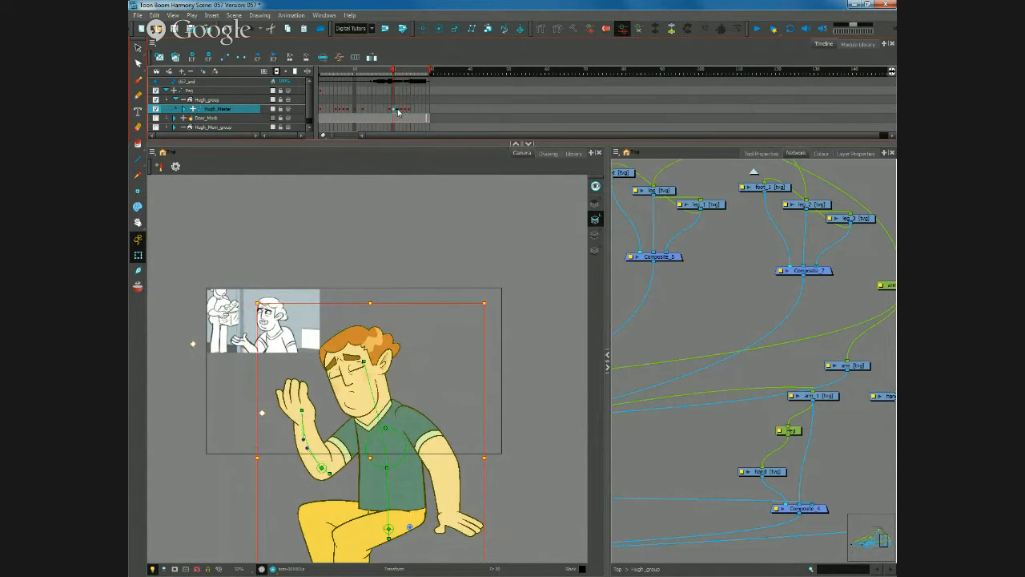
pyautogui.click(400, 112)
pyautogui.click(404, 113)
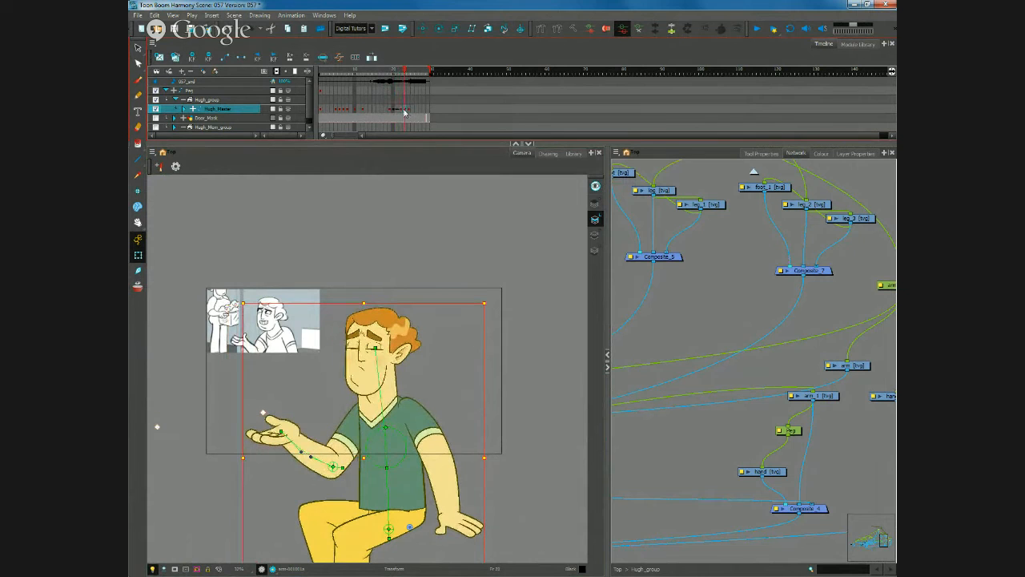
pyautogui.press('.')
# Retime the Hugh_Master gesture keyframes, spreading the poses out and starting the transition earlier, near frame 15
pyautogui.moveTo(392, 112); pyautogui.dragTo(405, 113)
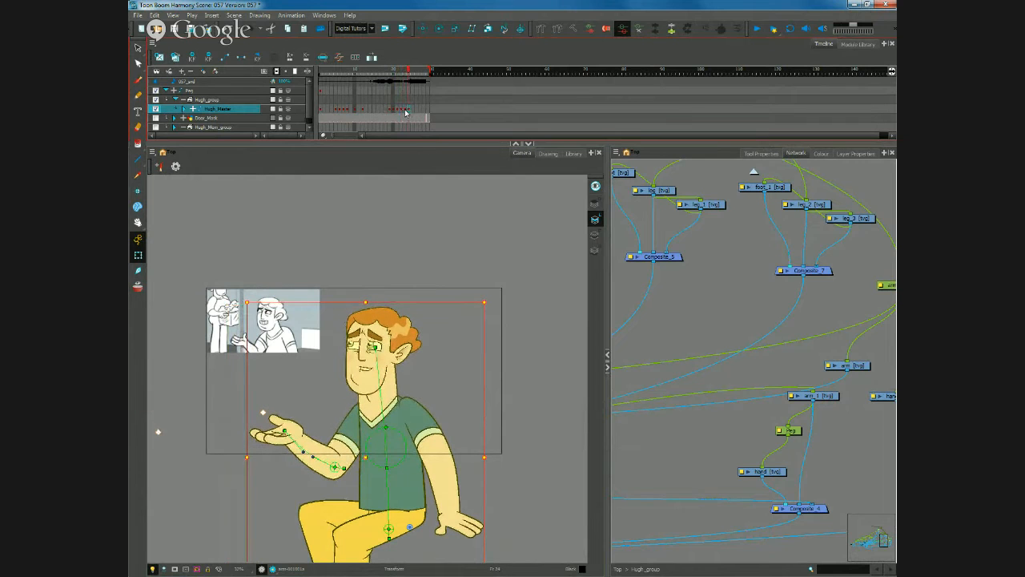
pyautogui.click(393, 113)
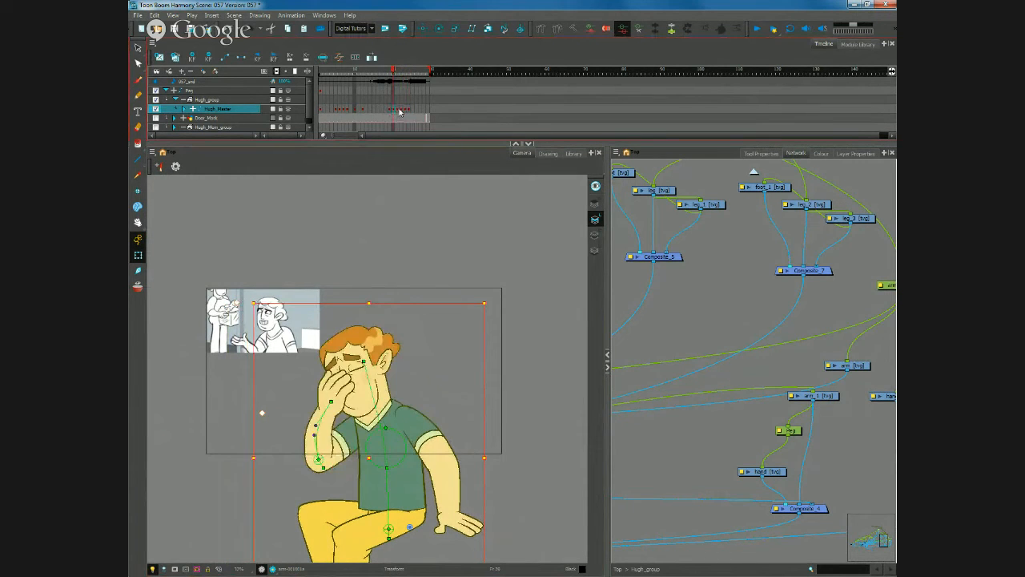
pyautogui.click(406, 116)
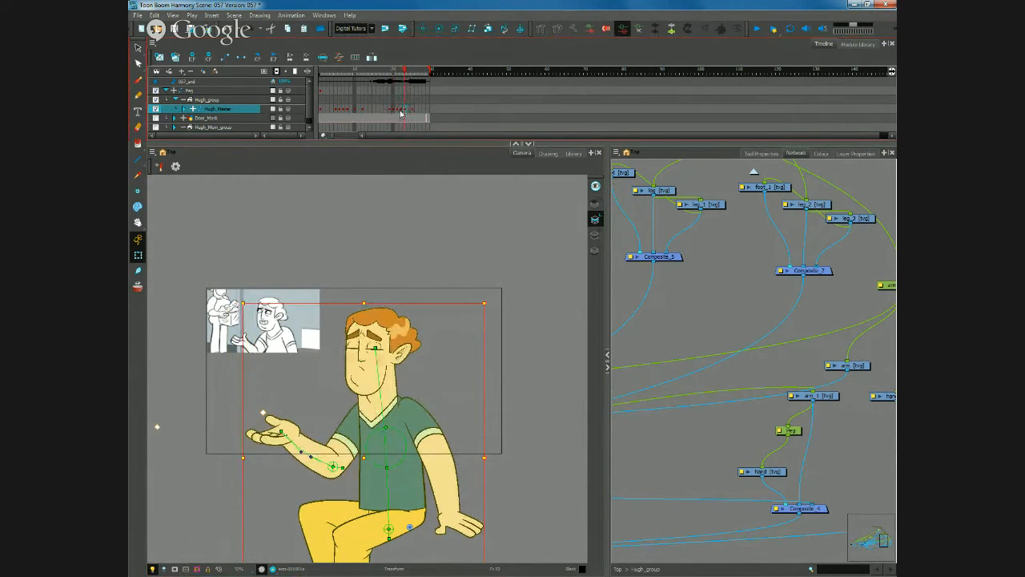
pyautogui.moveTo(401, 114); pyautogui.dragTo(374, 113)
pyautogui.click(383, 112)
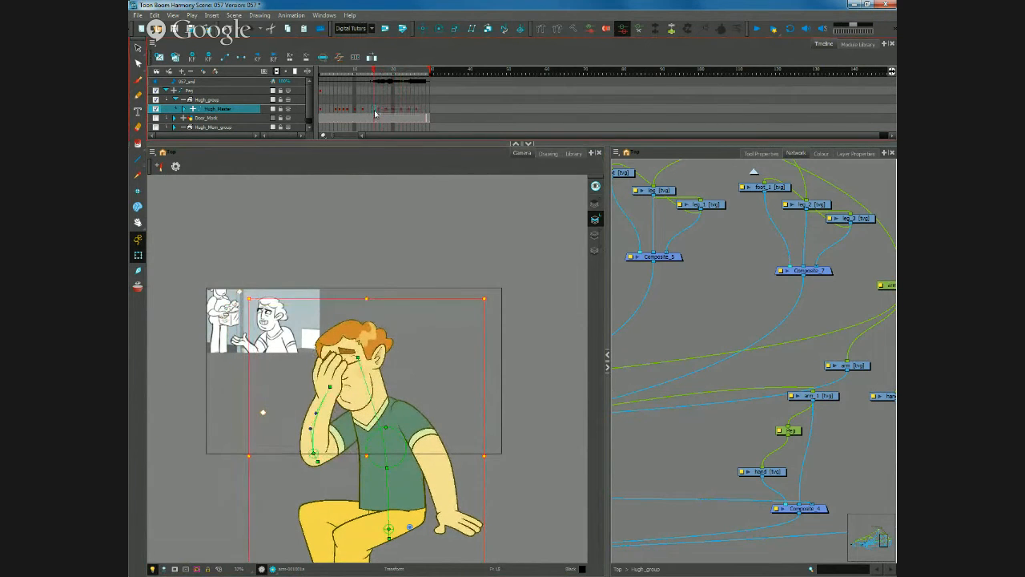
# Set the playback range to start around frame 12, deselect the rig, and play back the retimed gesture
pyautogui.moveTo(368, 70); pyautogui.dragTo(362, 74)
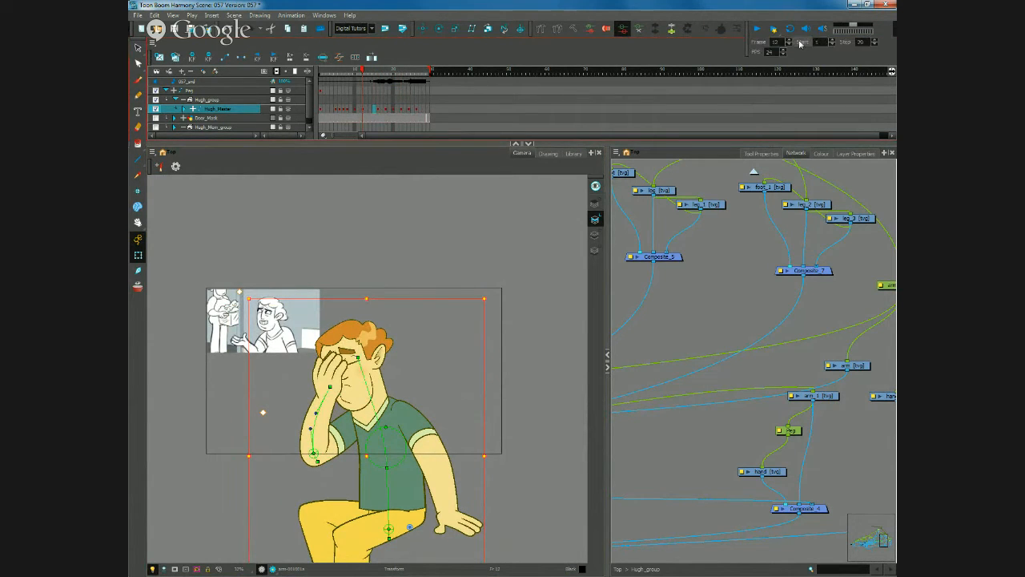
pyautogui.moveTo(365, 72); pyautogui.dragTo(358, 125)
pyautogui.click(398, 264)
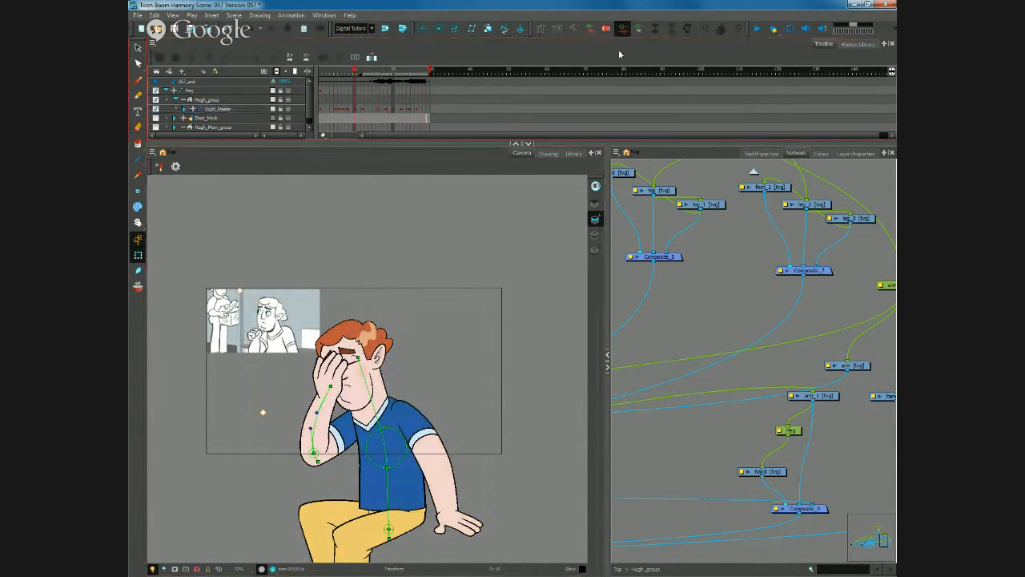
pyautogui.click(757, 29)
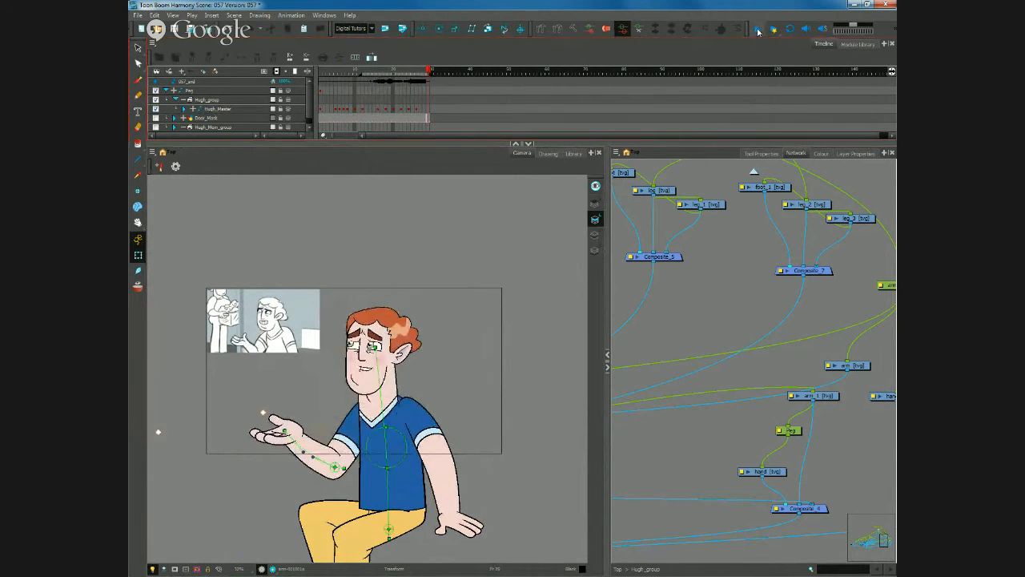
# Compare the facepalm poses on Hugh_Master between frames 15 and 18
pyautogui.click(373, 112)
pyautogui.click(373, 112)
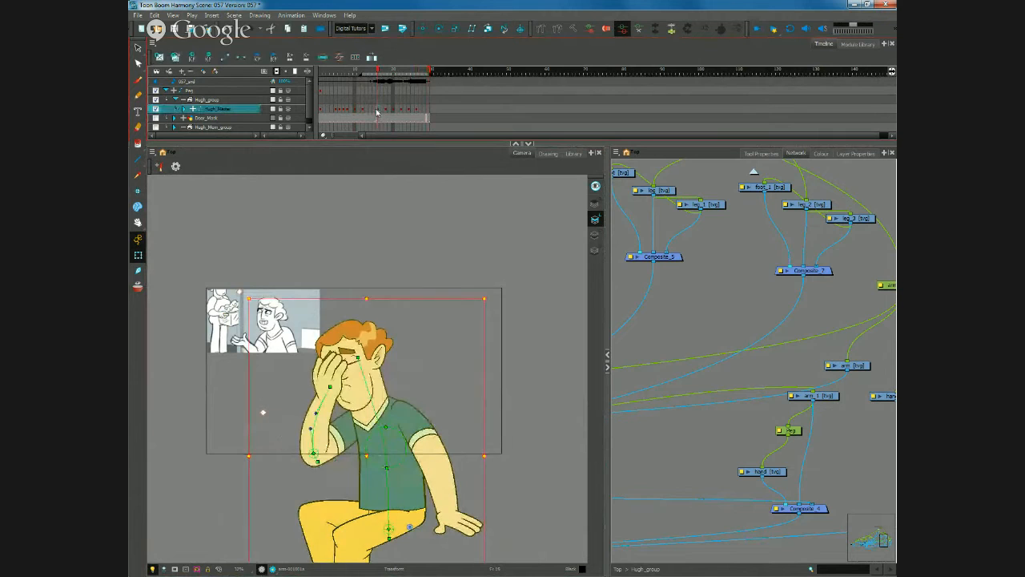
pyautogui.click(384, 113)
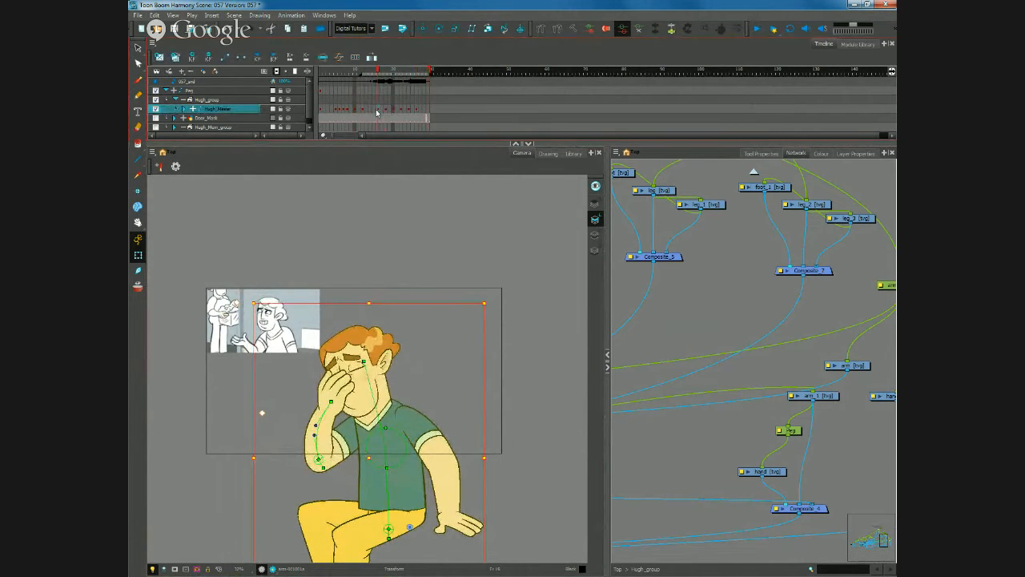
pyautogui.click(373, 112)
pyautogui.click(377, 112)
pyautogui.click(384, 112)
# Undo the last change to the lowered-head pose at frame 16 and recheck it against frame 15
pyautogui.click(376, 114)
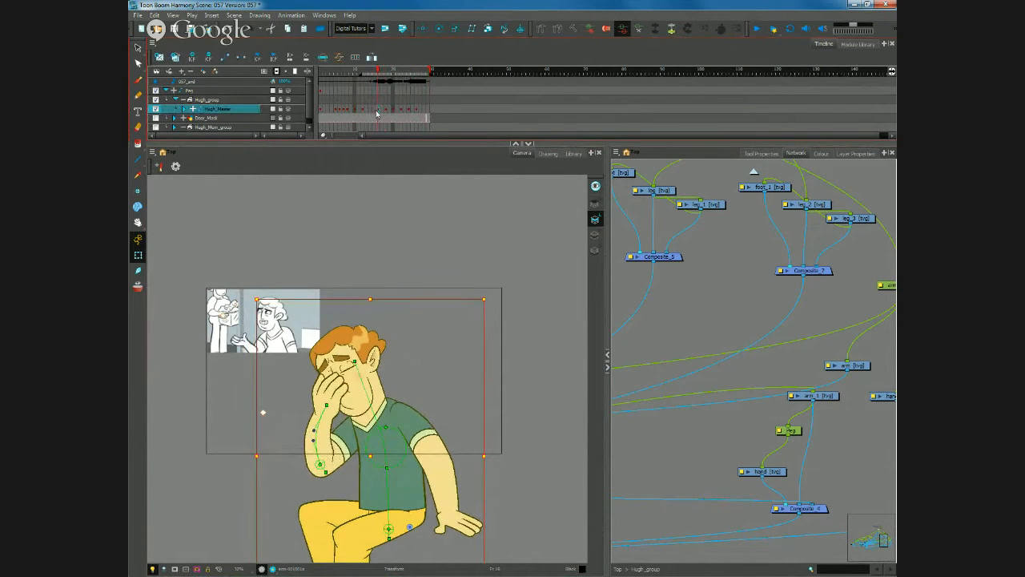
pyautogui.click(349, 150)
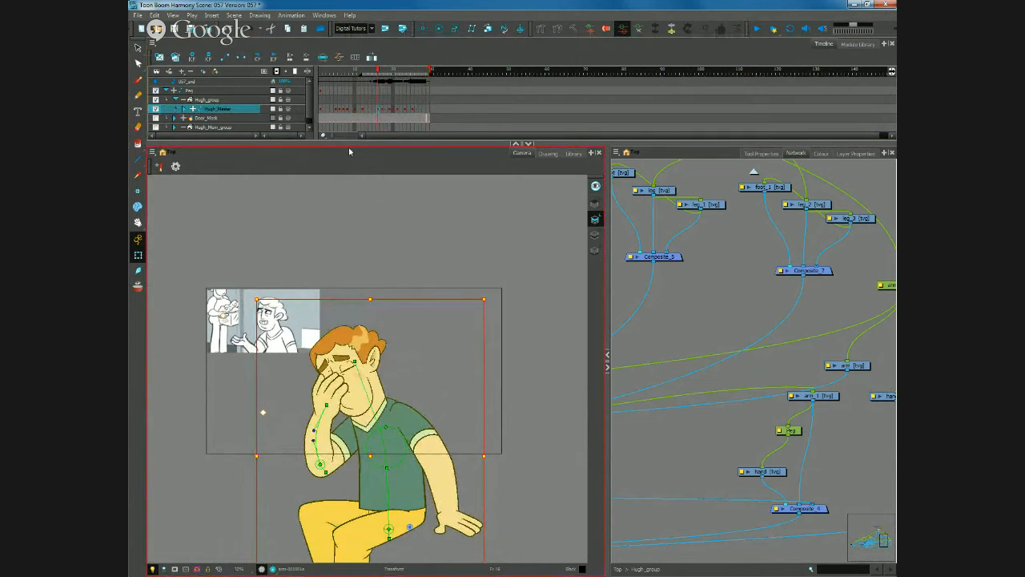
pyautogui.hotkey('ctrl', 'z')
pyautogui.click(373, 111)
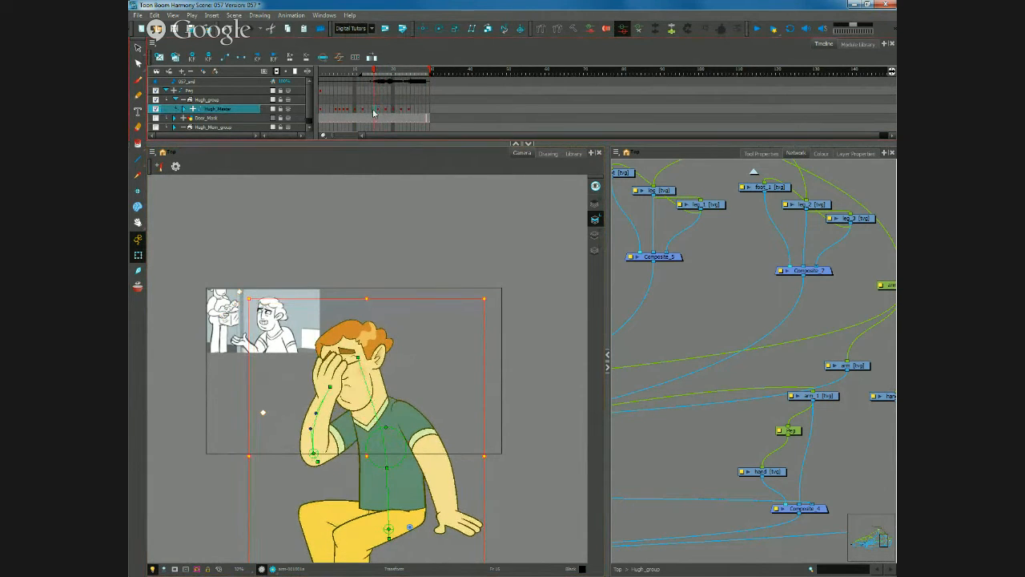
pyautogui.click(378, 113)
pyautogui.click(377, 105)
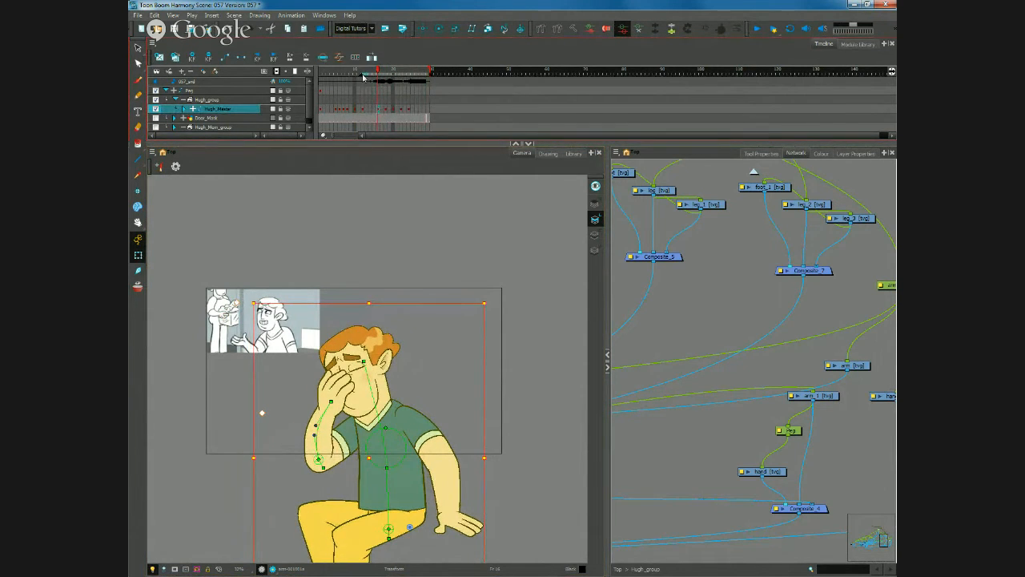
# Play back the gesture in full view and again with the camera mask on, and turn the mask off
pyautogui.click(756, 30)
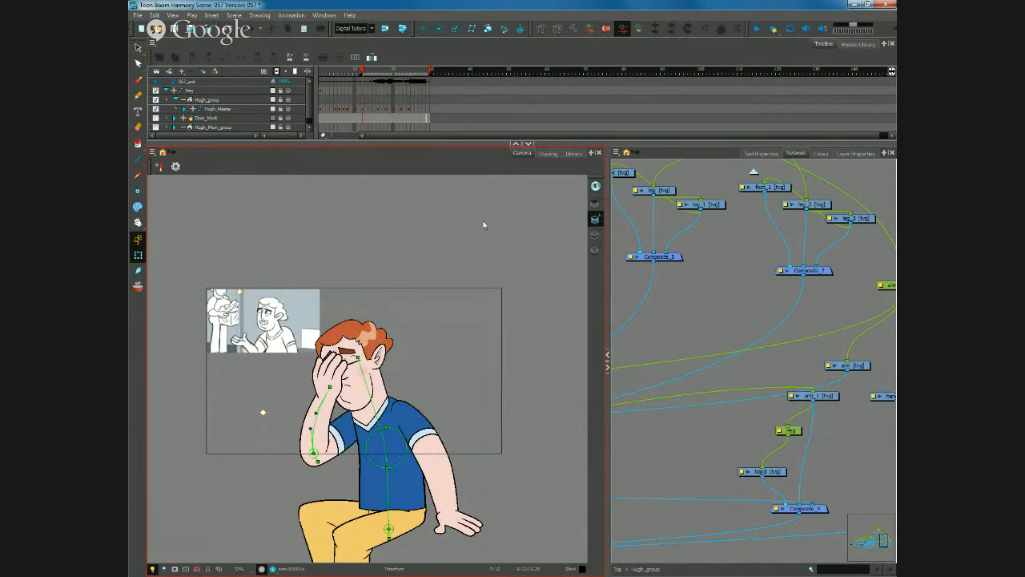
pyautogui.click(756, 29)
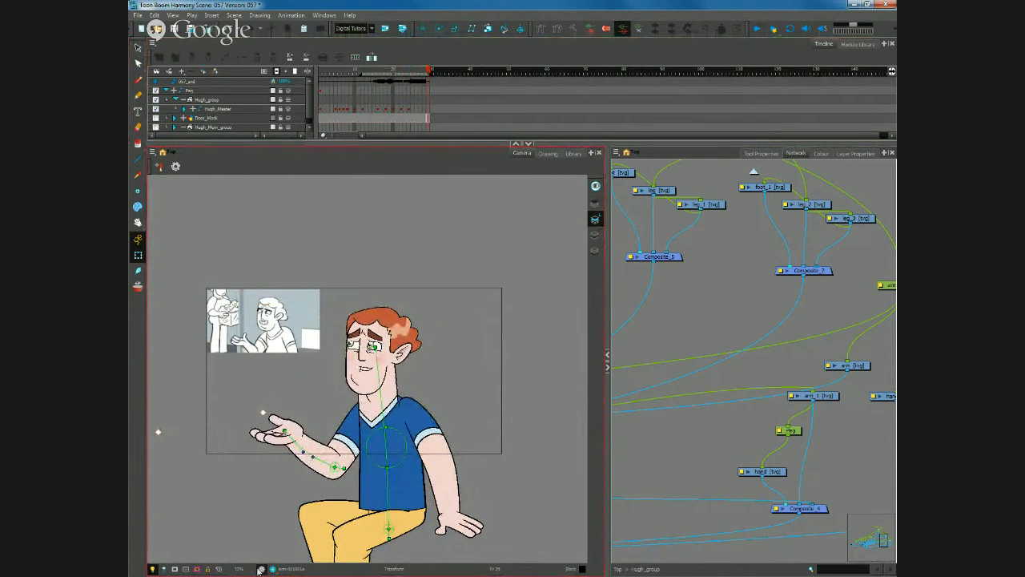
pyautogui.click(174, 568)
pyautogui.click(757, 30)
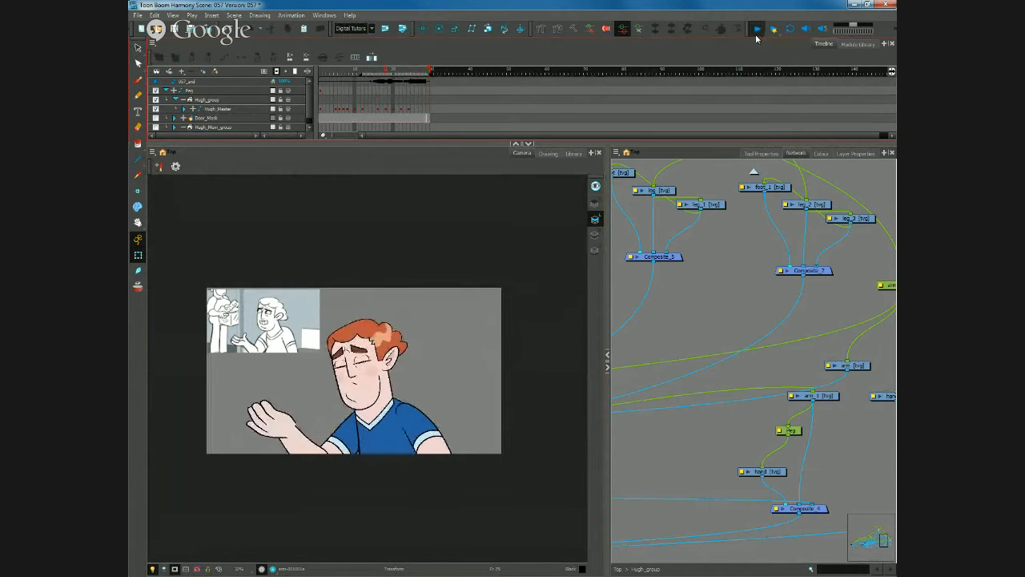
pyautogui.click(757, 33)
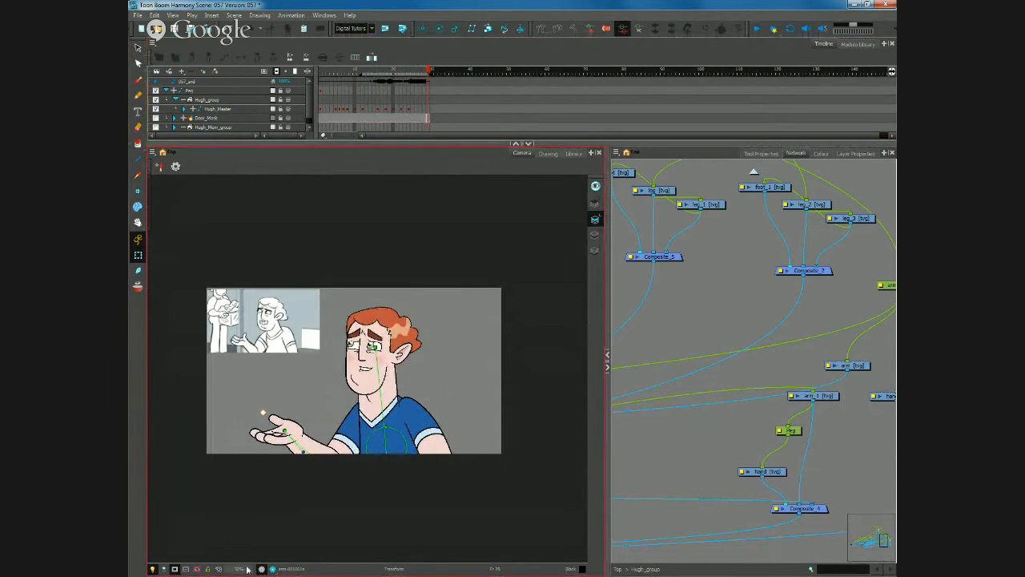
pyautogui.click(174, 569)
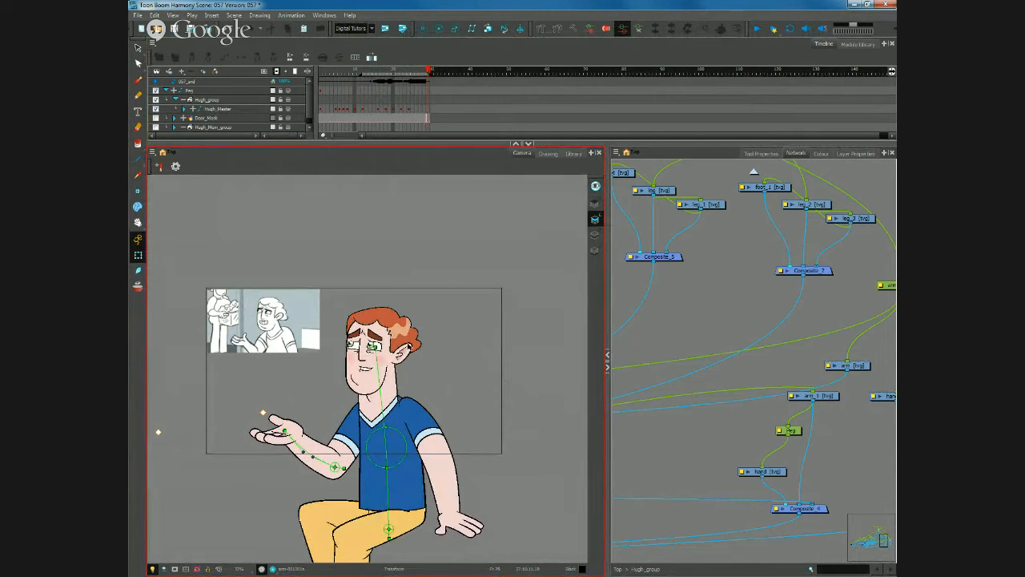
# Compare Hugh's facepalm pose with the raised-hand pose that follows it, stepping between frames 16 and 18
pyautogui.scroll(3, 336, 435)
pyautogui.moveTo(384, 406); pyautogui.dragTo(462, 343)
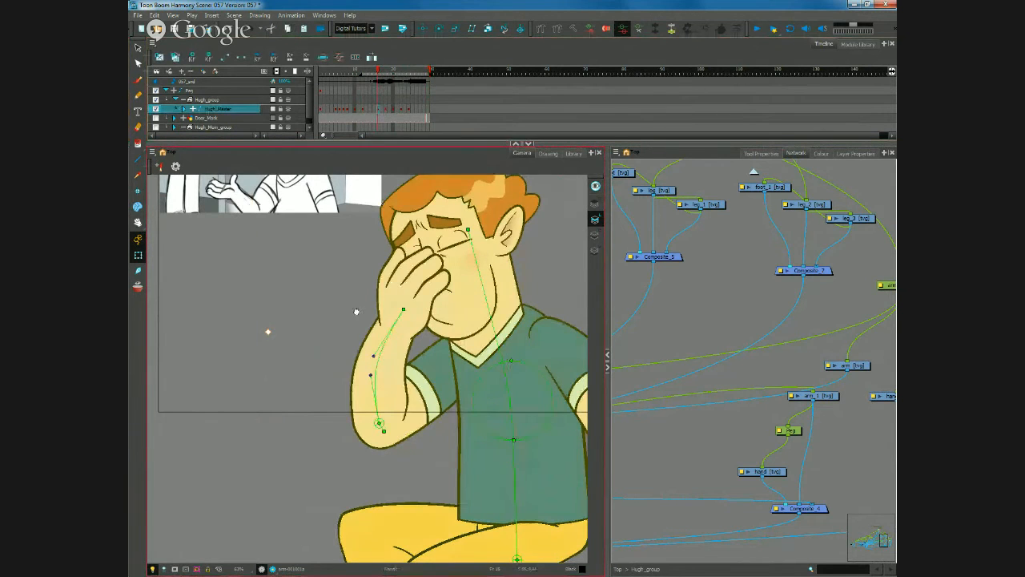
pyautogui.scroll(-1, 452, 374)
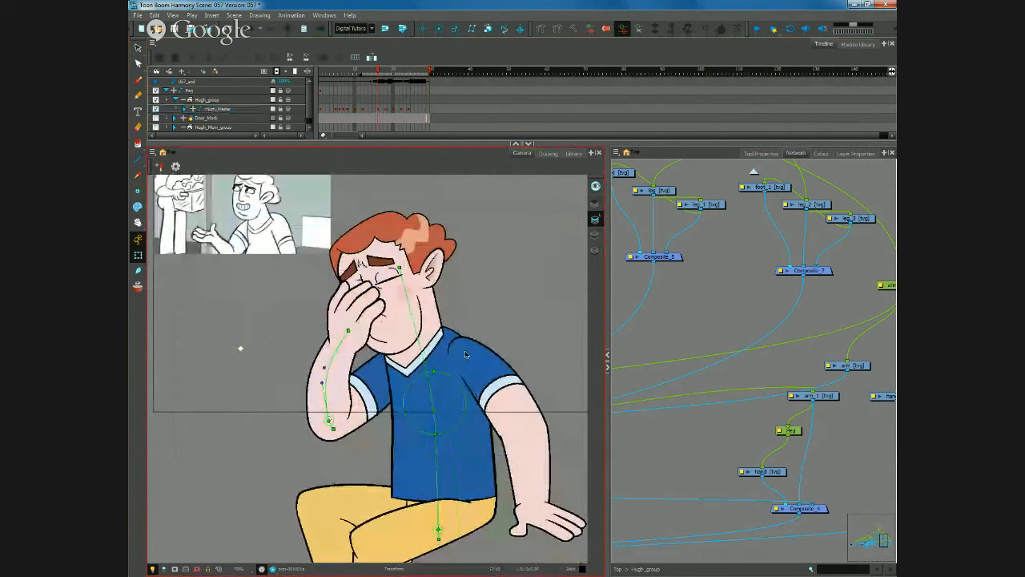
pyautogui.press(',')
pyautogui.press('.')
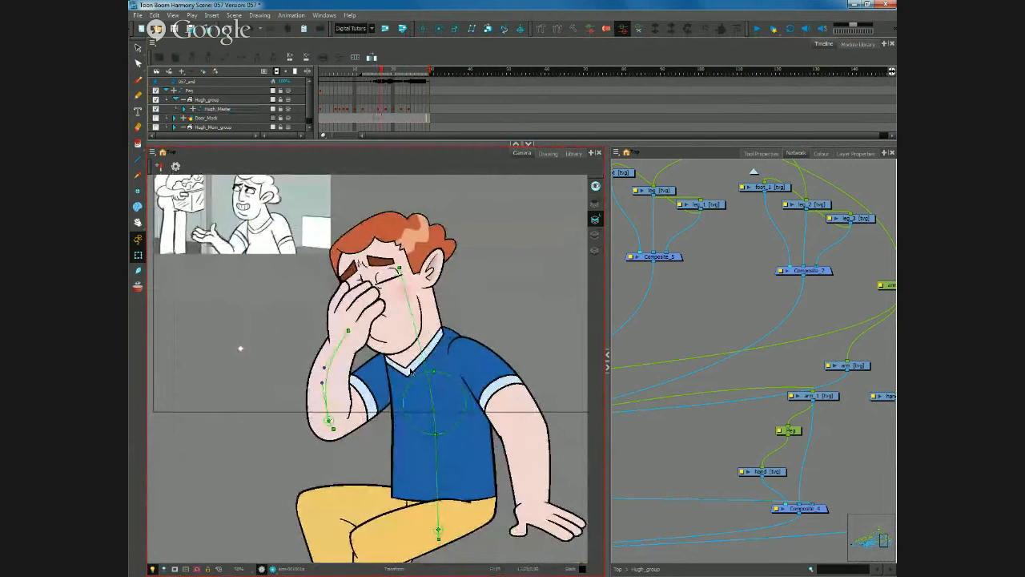
pyautogui.press('.')
pyautogui.press(',')
pyautogui.press(',')
pyautogui.press('.')
pyautogui.press('.')
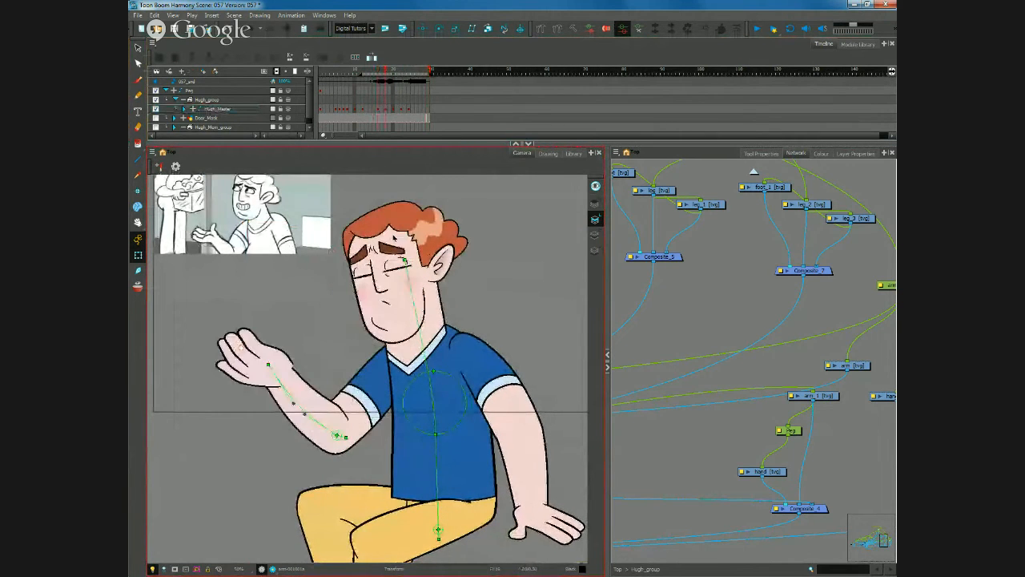
# Swap the raised hand's drawing at frame 18 for the spread-finger hand and rotate it more upright on the wrist
pyautogui.click(294, 366)
pyautogui.moveTo(345, 411); pyautogui.dragTo(405, 346)
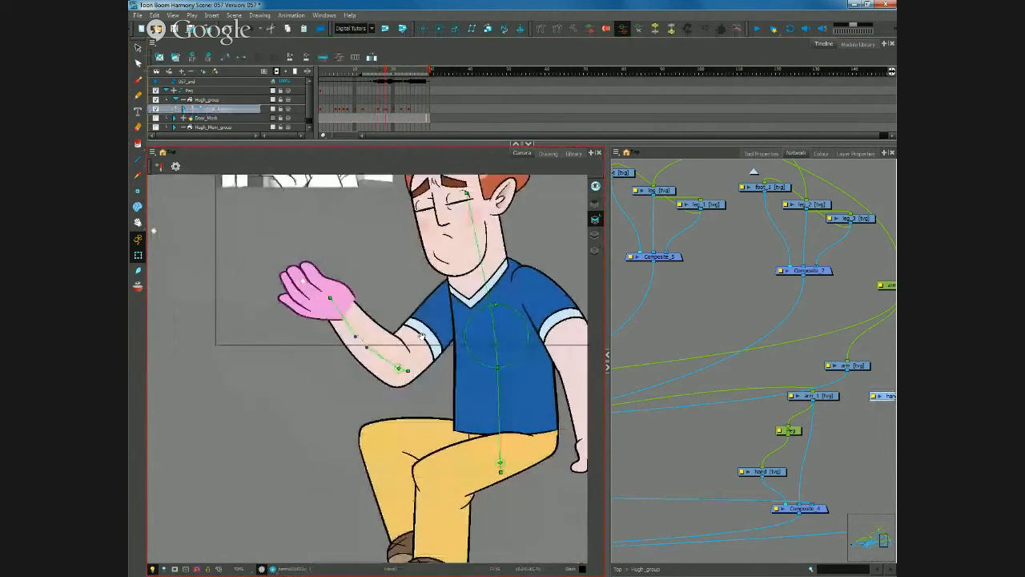
pyautogui.press(']')
pyautogui.press('[')
pyautogui.press('[')
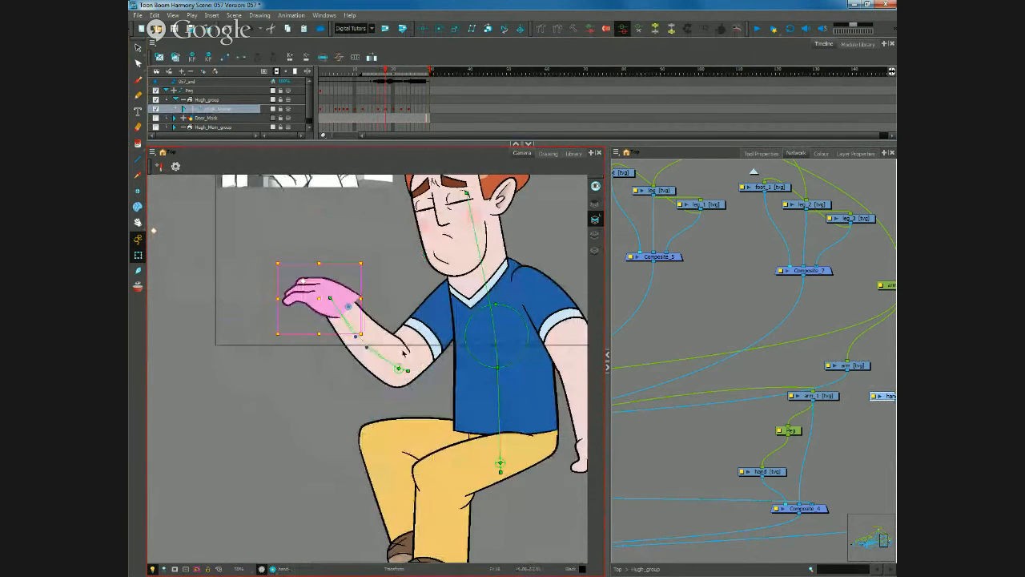
pyautogui.press(']')
pyautogui.press(']')
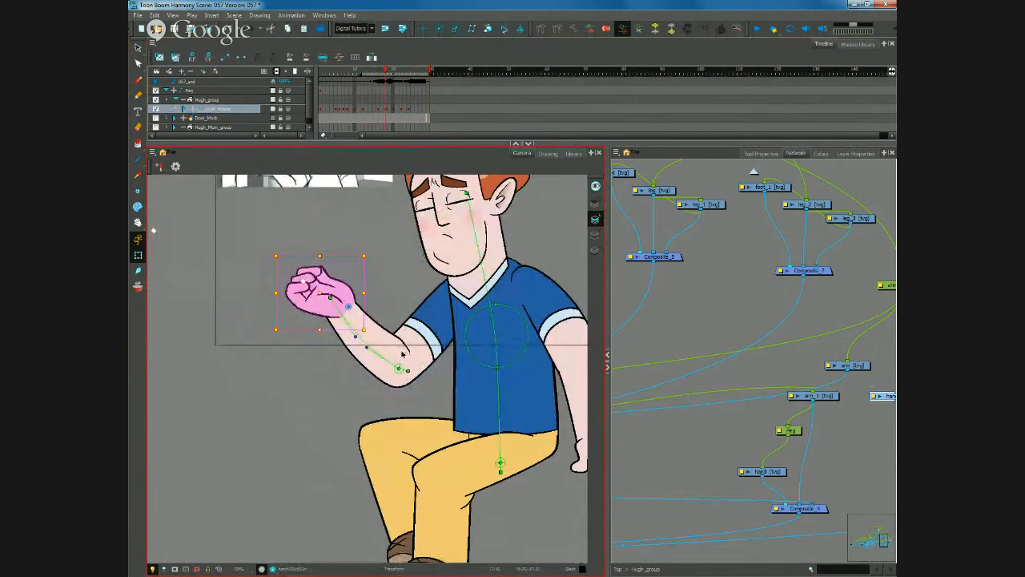
pyautogui.press('[')
pyautogui.moveTo(364, 242)
pyautogui.mouseDown()
pyautogui.moveTo(382, 275)
pyautogui.moveTo(341, 291)
pyautogui.mouseUp()
pyautogui.press(']')
pyautogui.press(']')
pyautogui.press(']')
pyautogui.press(']')
pyautogui.press(']')
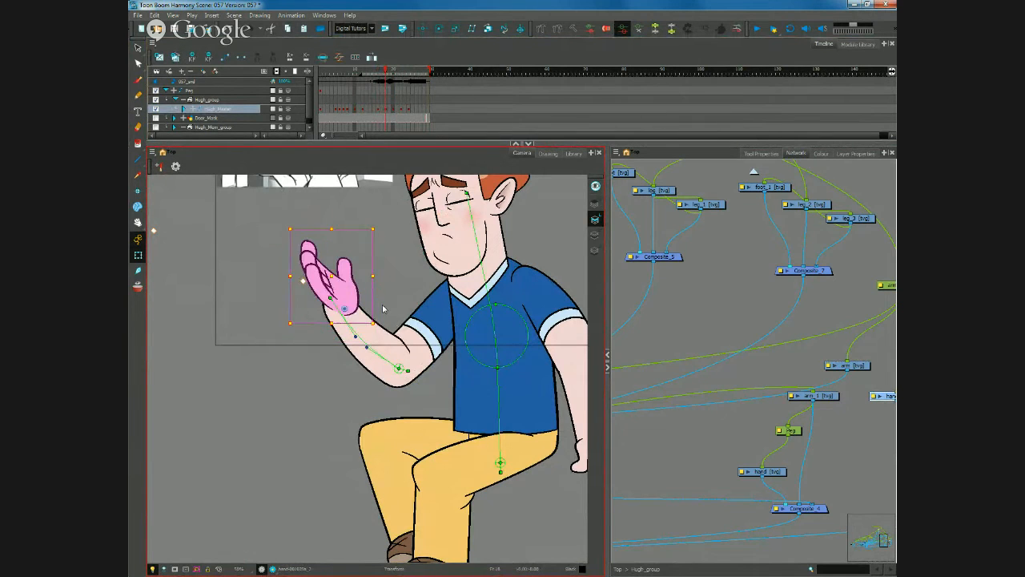
pyautogui.press(']')
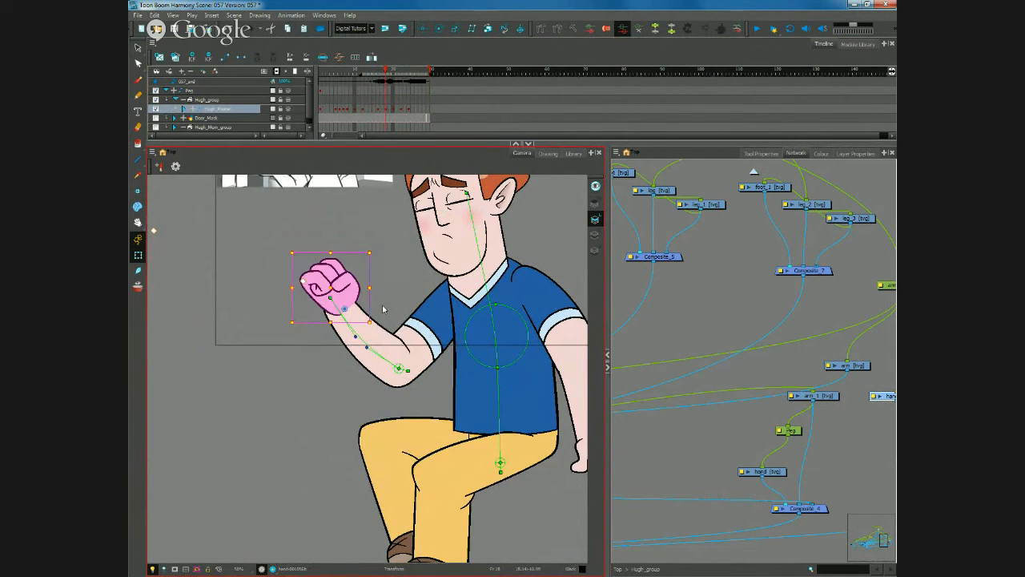
pyautogui.press('[')
pyautogui.press(']')
pyautogui.press('[')
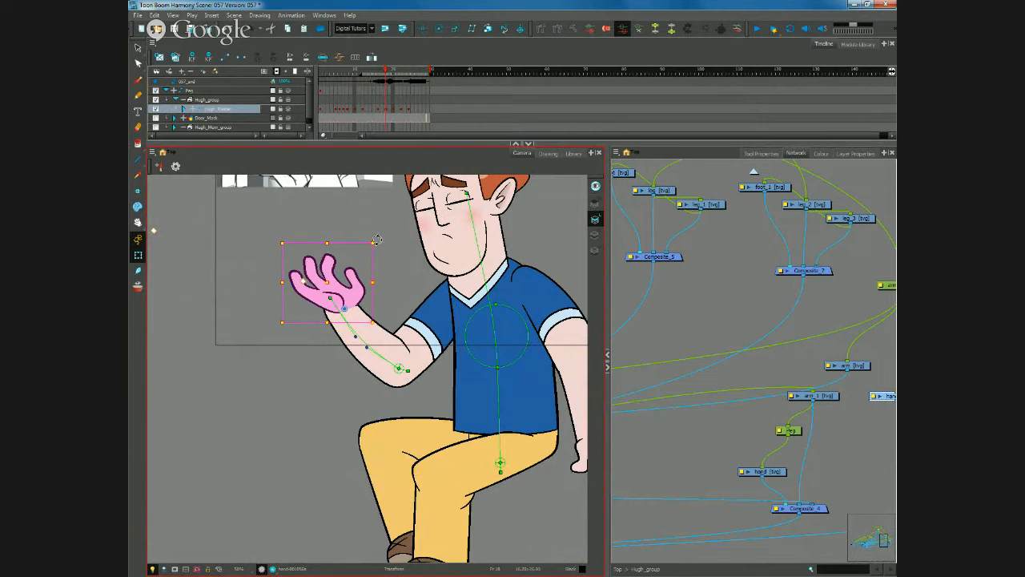
# Adjust the rotation of the spread hand at frame 18, undoing the first attempts
pyautogui.moveTo(377, 240)
pyautogui.mouseDown()
pyautogui.moveTo(375, 265)
pyautogui.moveTo(390, 279)
pyautogui.moveTo(372, 245)
pyautogui.mouseUp()
pyautogui.hotkey('ctrl', 'z')
pyautogui.hotkey('ctrl', 'z')
pyautogui.press('Escape')
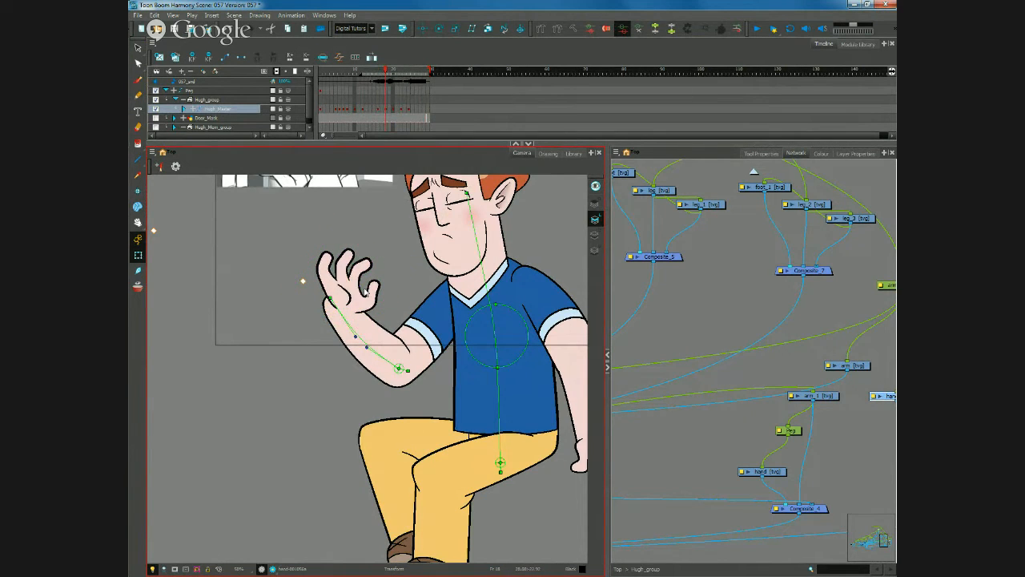
pyautogui.click(366, 291)
pyautogui.moveTo(397, 321); pyautogui.dragTo(345, 286)
pyautogui.press('Escape')
# Bend the raised forearm into a stronger curve with its deformation points at frame 18, checking it against the facepalm frame
pyautogui.moveTo(426, 341); pyautogui.dragTo(415, 399)
pyautogui.press(',')
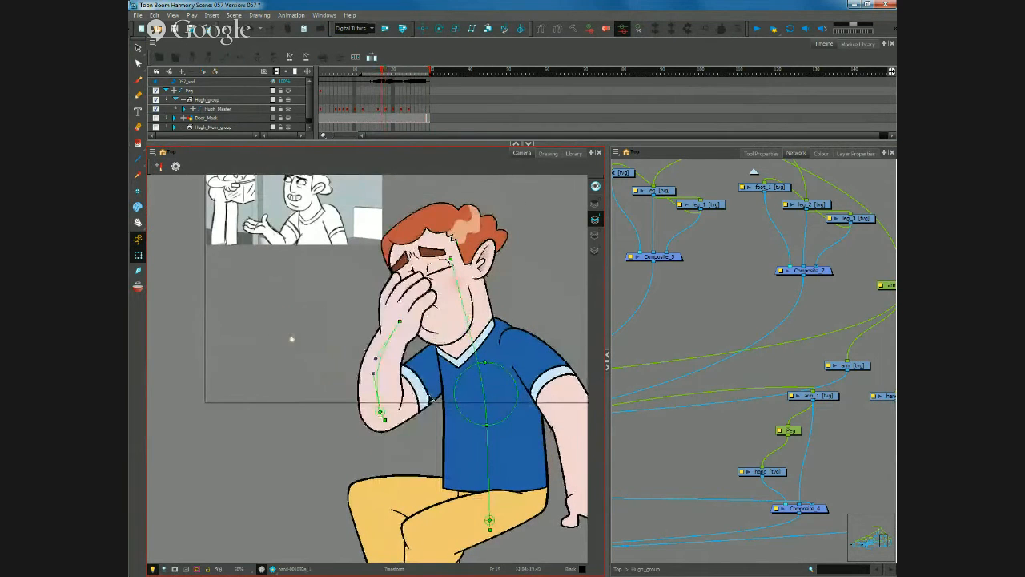
pyautogui.press('.')
pyautogui.moveTo(319, 355); pyautogui.dragTo(334, 336)
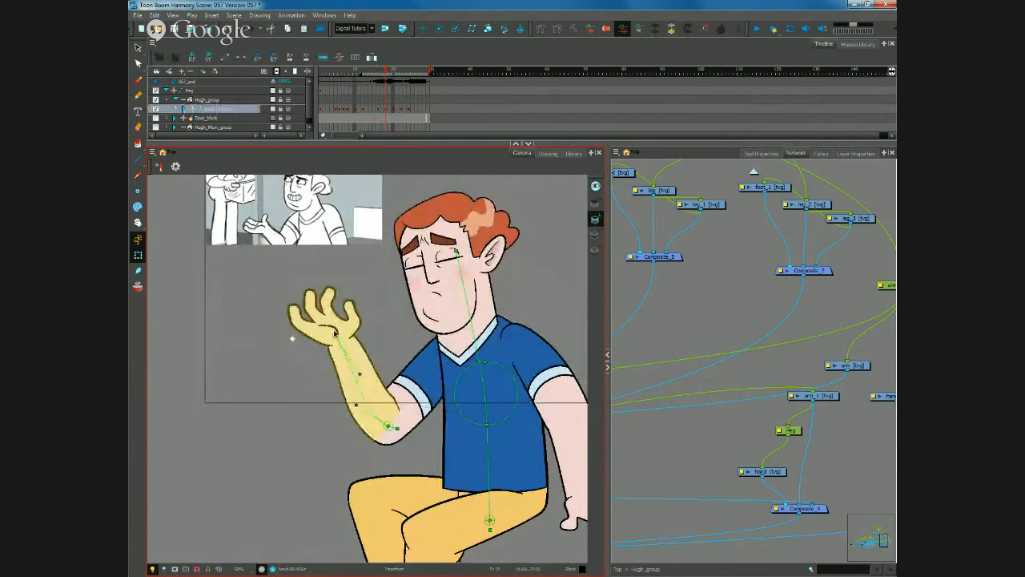
pyautogui.moveTo(360, 374); pyautogui.dragTo(333, 387)
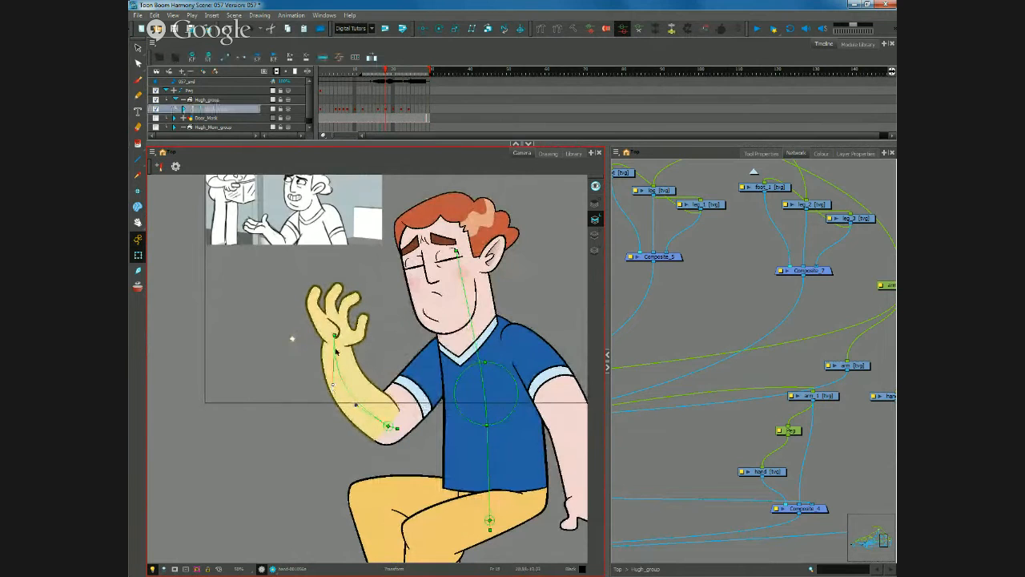
pyautogui.moveTo(333, 335); pyautogui.dragTo(335, 331)
pyautogui.press(',')
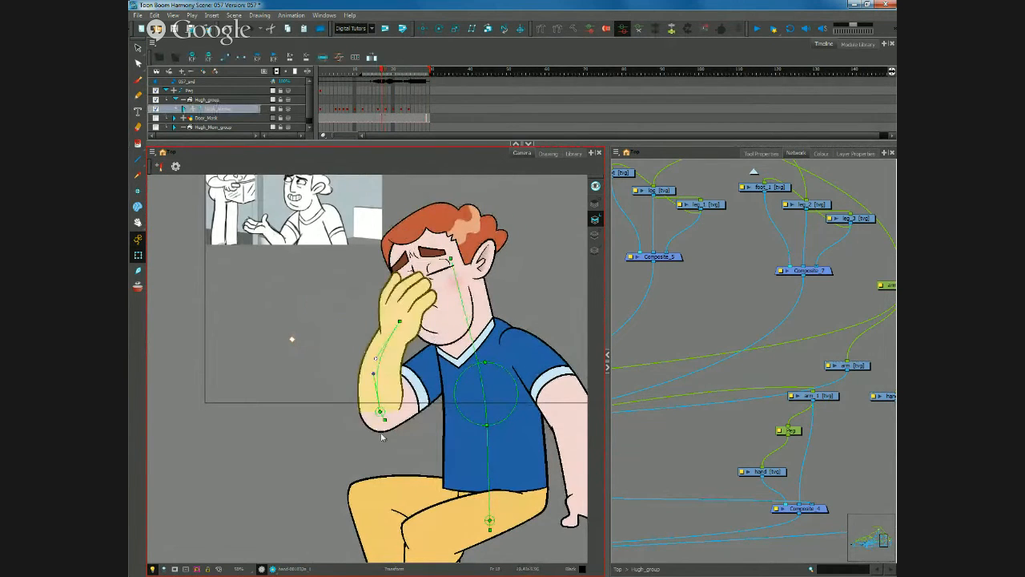
pyautogui.press('.')
# Rotate the spread hand toward the face to follow the bent forearm, fine-tune its shape, and recheck it against the previous frame
pyautogui.click(353, 317)
pyautogui.click(376, 264)
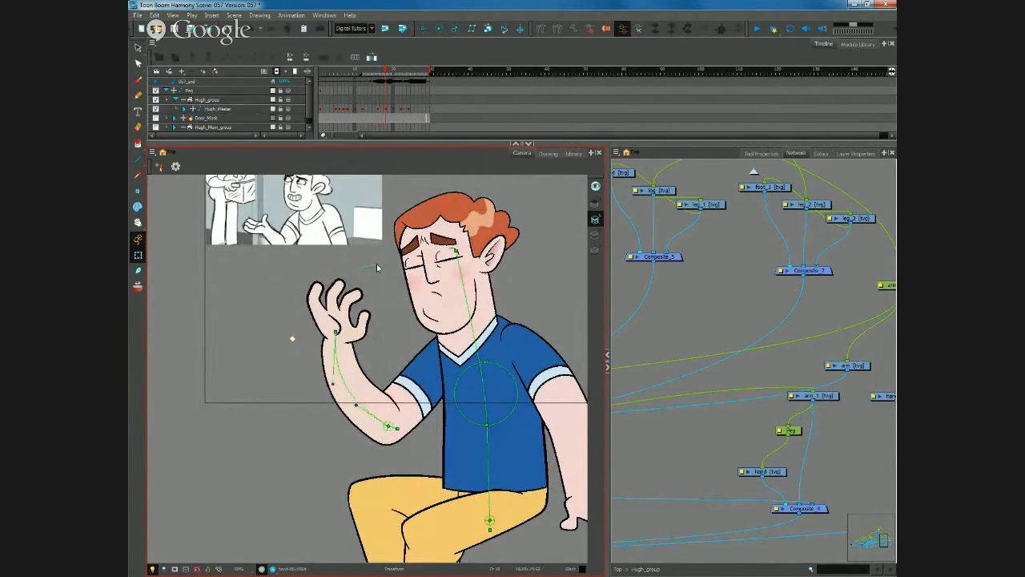
pyautogui.click(342, 293)
pyautogui.moveTo(339, 271); pyautogui.dragTo(375, 263)
pyautogui.click(359, 314)
pyautogui.click(361, 316)
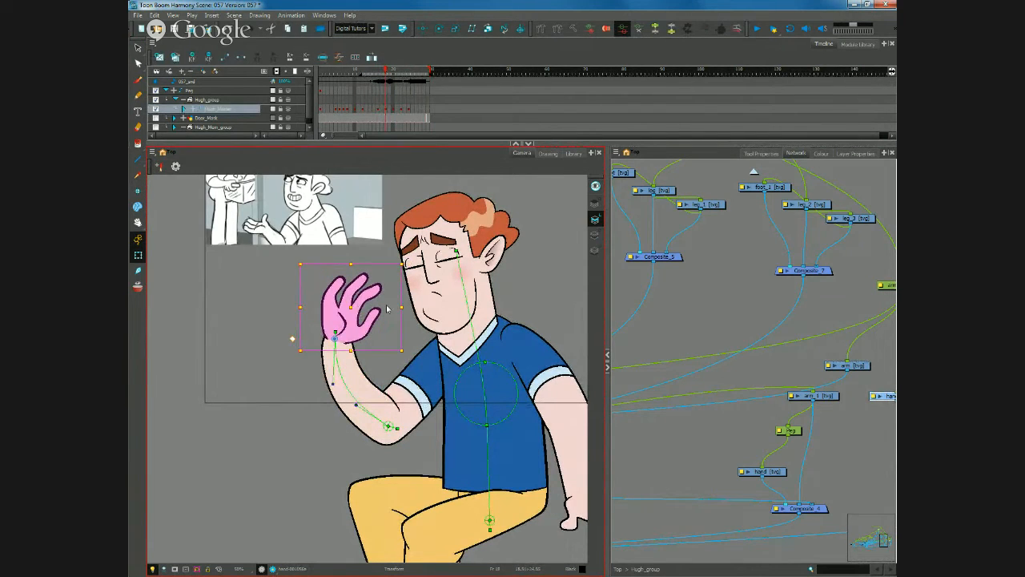
pyautogui.click(400, 296)
pyautogui.click(371, 297)
pyautogui.moveTo(402, 296); pyautogui.dragTo(402, 303)
pyautogui.click(388, 323)
pyautogui.press(',')
pyautogui.press('.')
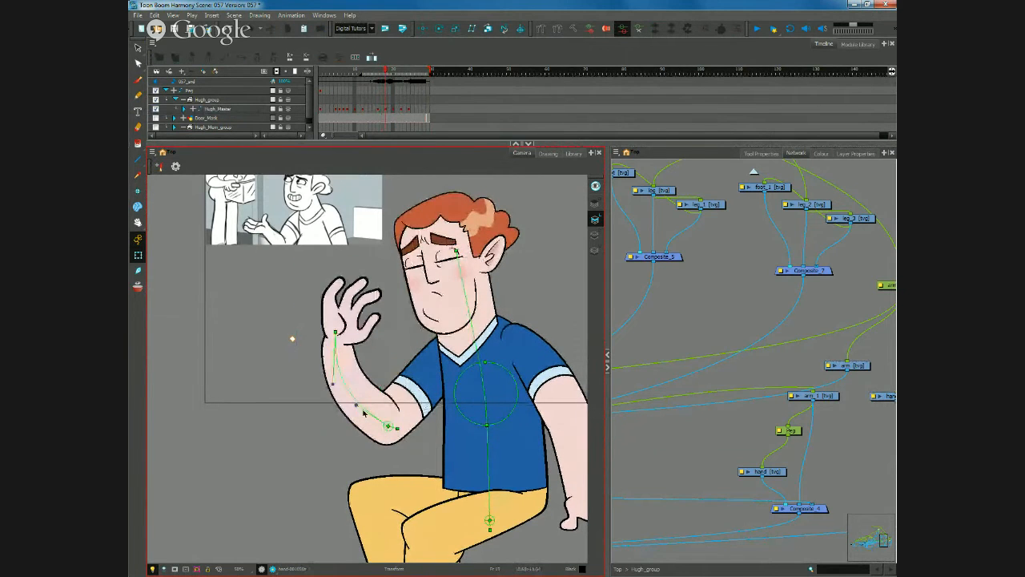
# Step through the gesture between the facepalm and the open palm at frame 24 to review the revised raised-hand pose
pyautogui.press('.')
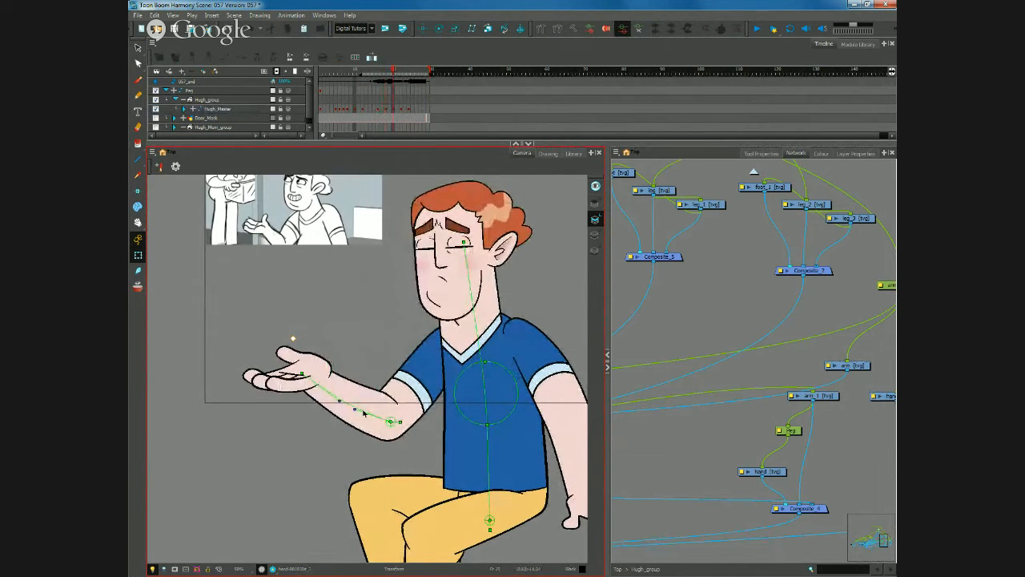
pyautogui.press(',')
pyautogui.press('.')
pyautogui.press('.')
pyautogui.press('.')
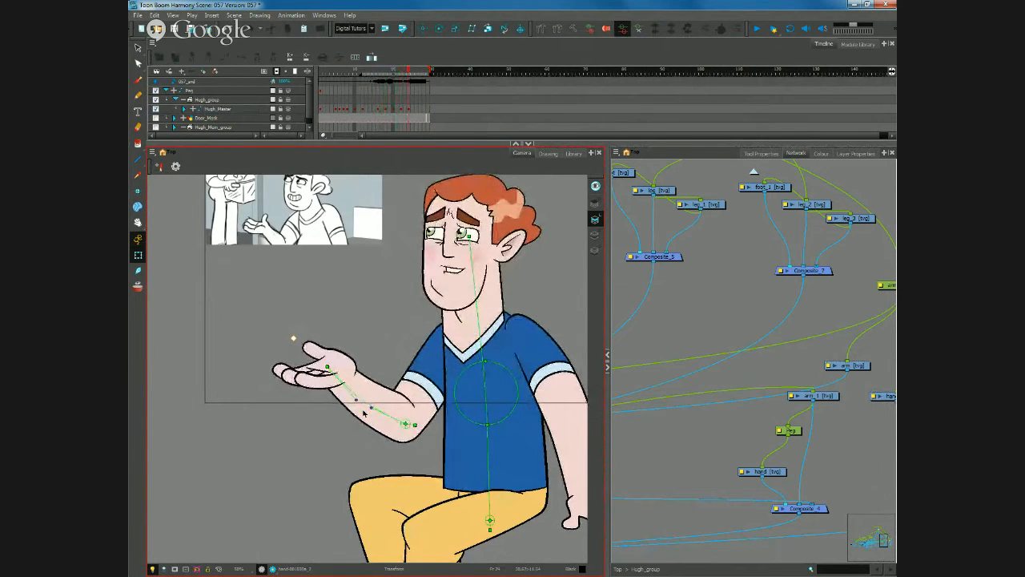
pyautogui.press(',')
pyautogui.press(',')
pyautogui.press(',')
pyautogui.press(',')
pyautogui.press(',')
pyautogui.press(',')
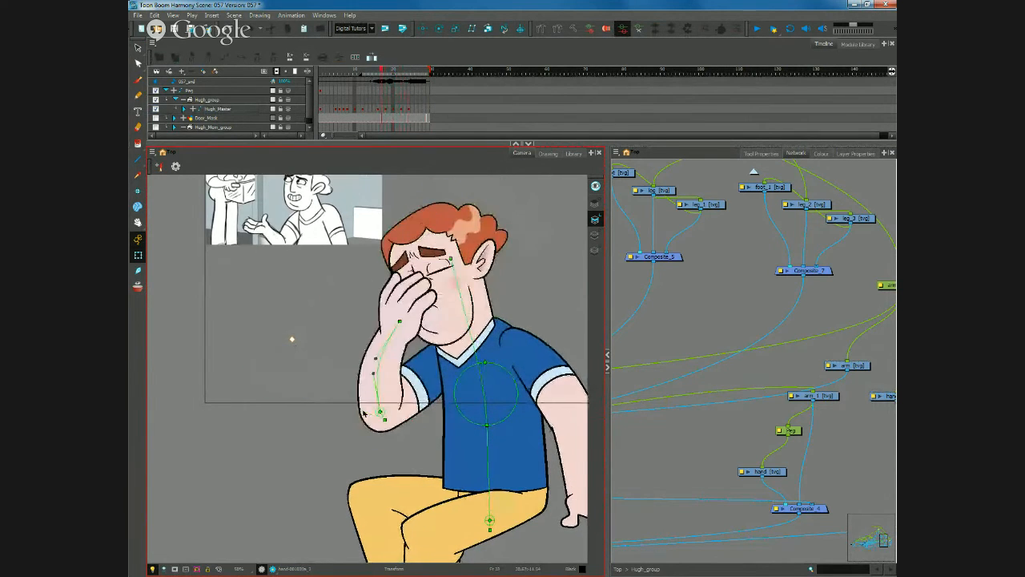
pyautogui.press(',')
pyautogui.press(',')
pyautogui.press('.')
# Select the Hugh_Master key at frame 16 and compare the facepalm poses on the neighbouring frames
pyautogui.click(418, 373)
pyautogui.click(378, 110)
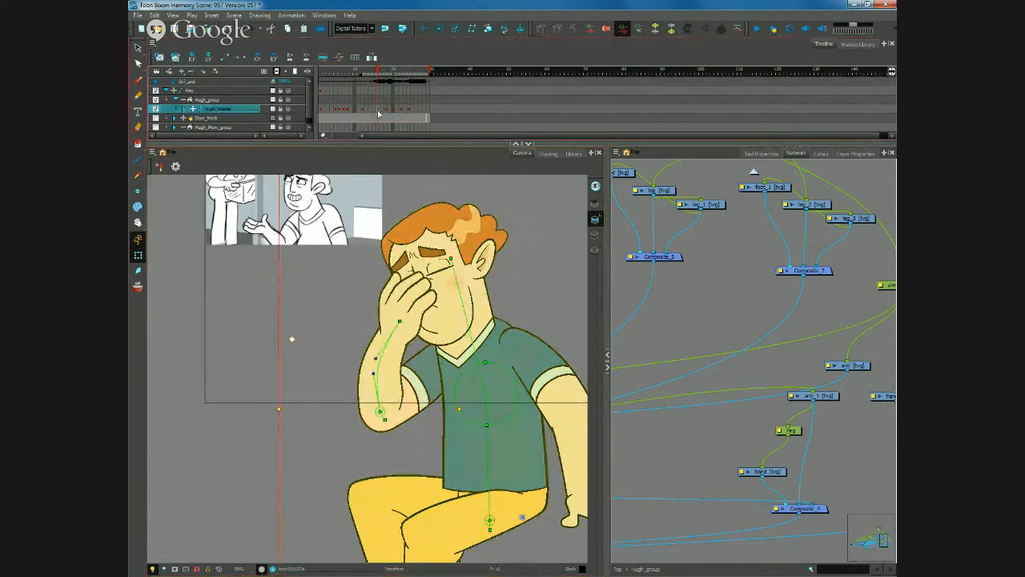
pyautogui.press(',')
pyautogui.press(',')
pyautogui.press('.')
pyautogui.press('.')
pyautogui.press(',')
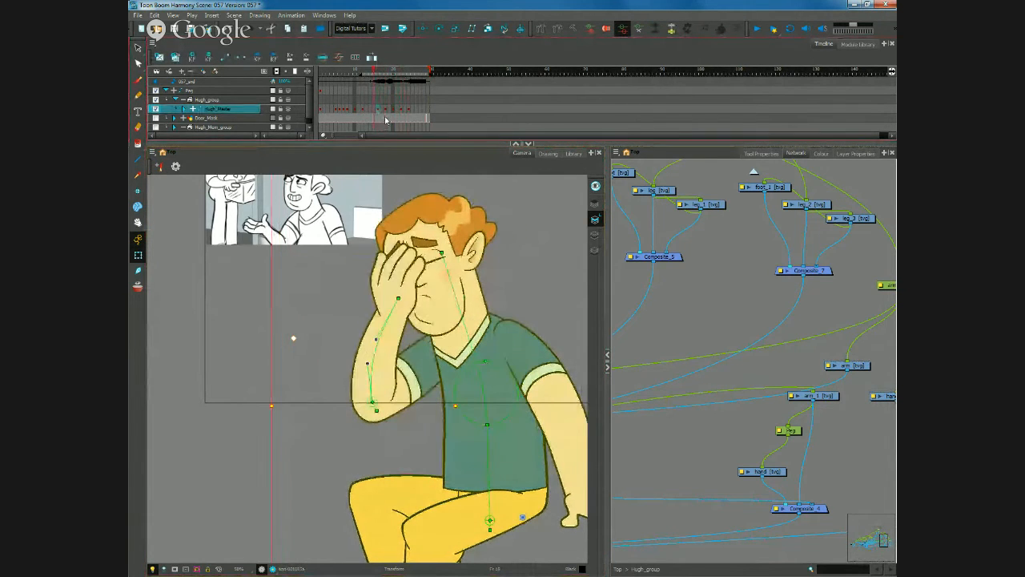
pyautogui.press('.')
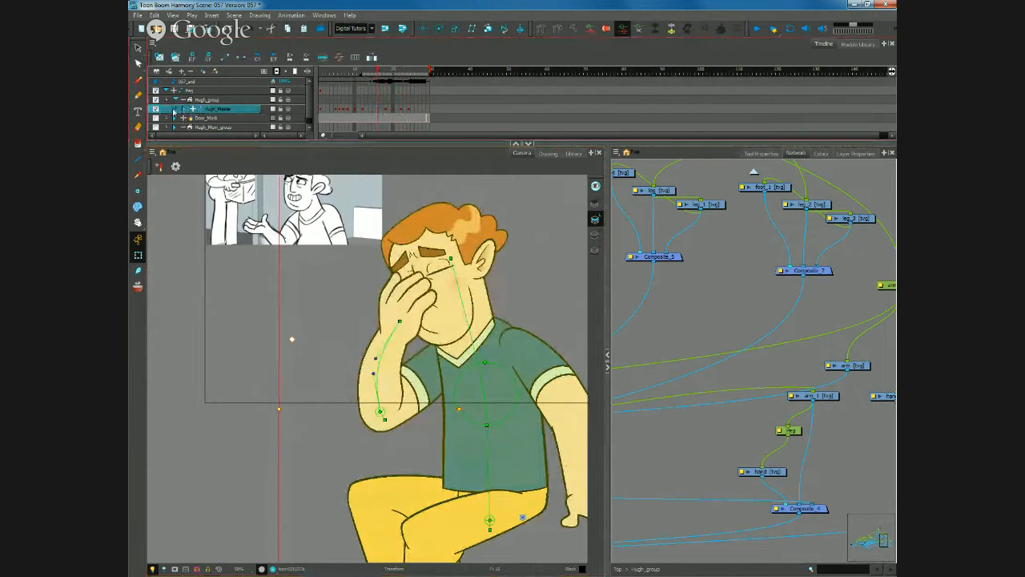
# Enlarge the timeline, expand Hugh_Master, select the arm_organiser layer, and compare the arm poses at frames 15 and 16
pyautogui.click(183, 108)
pyautogui.moveTo(296, 144); pyautogui.dragTo(295, 165)
pyautogui.scroll(-3, 258, 114)
pyautogui.click(205, 107)
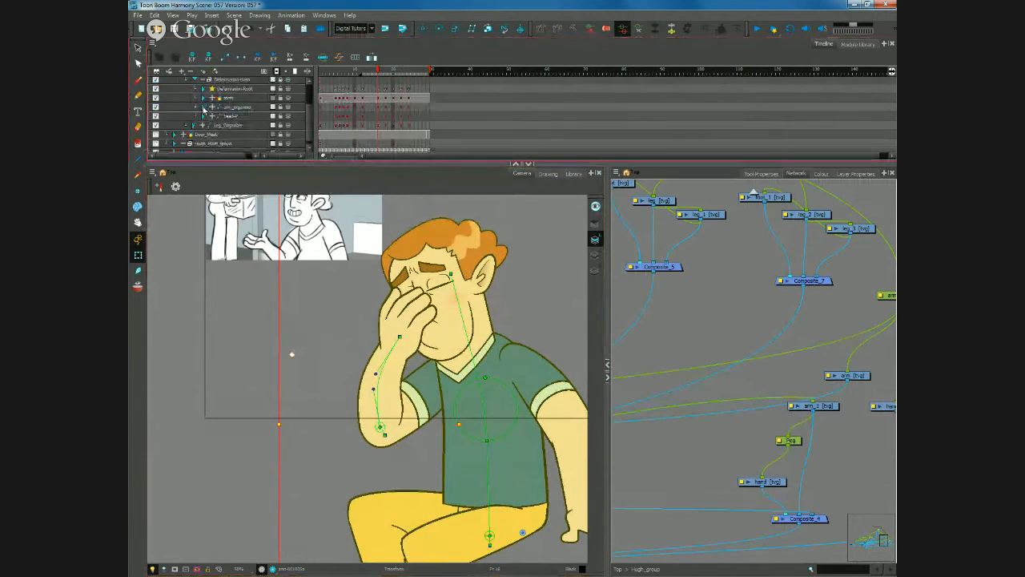
pyautogui.click(243, 108)
pyautogui.press(',')
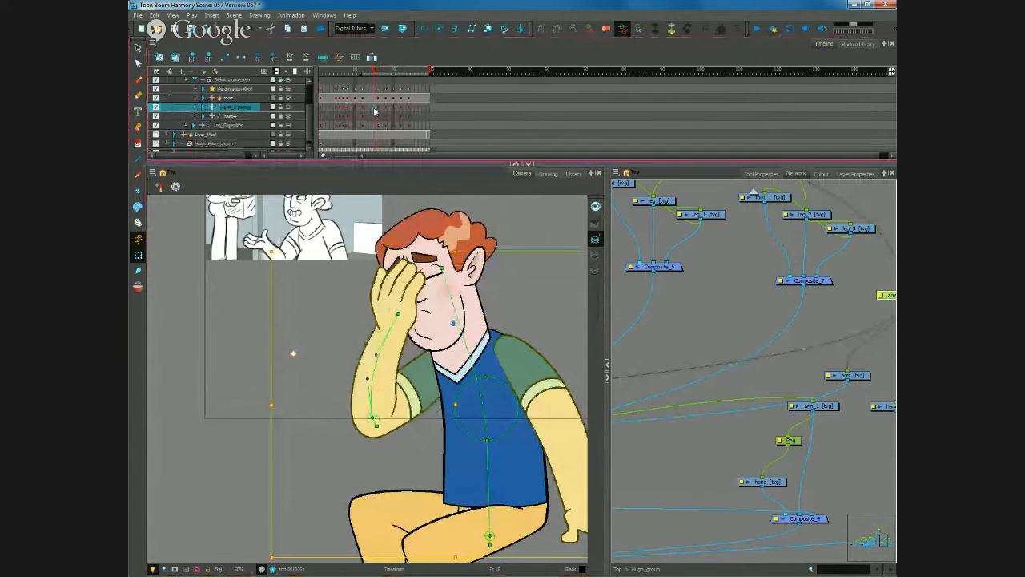
pyautogui.press('.')
pyautogui.press(',')
pyautogui.press('.')
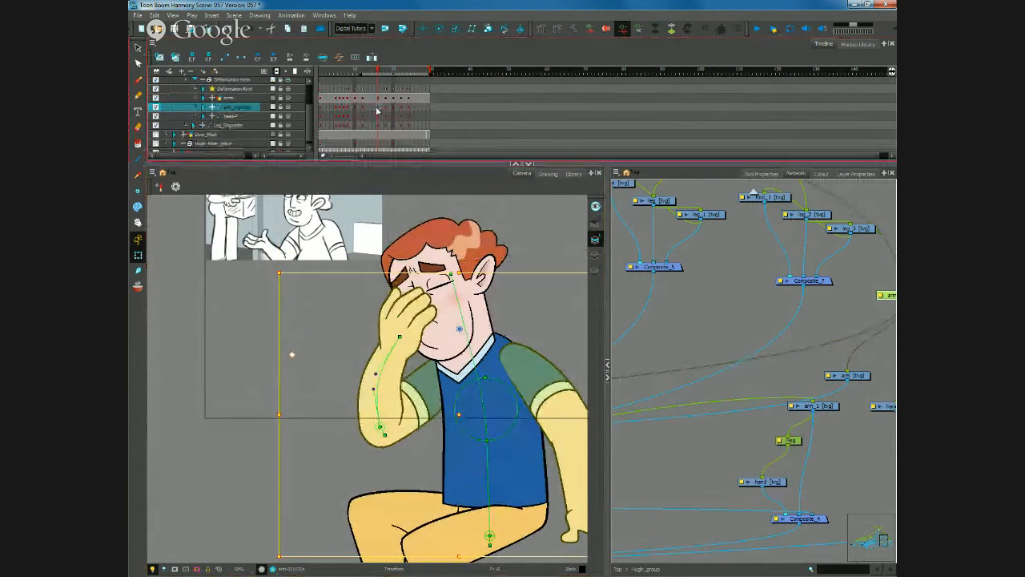
# Inspect the sub-layers of arm_organiser, collapse them again, and compare the arm poses from frame 15 to 18
pyautogui.click(205, 108)
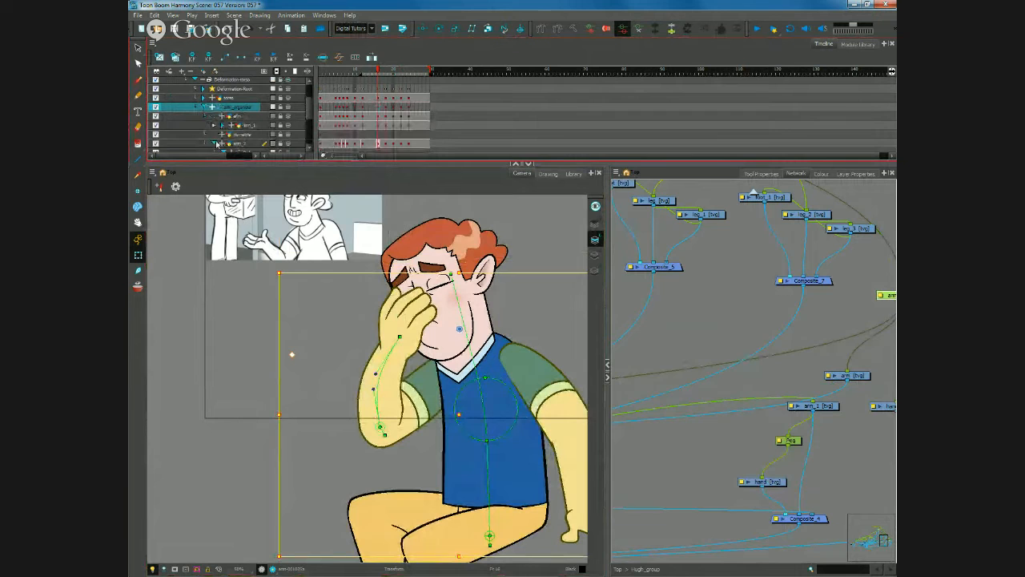
pyautogui.click(216, 144)
pyautogui.scroll(-2, 314, 106)
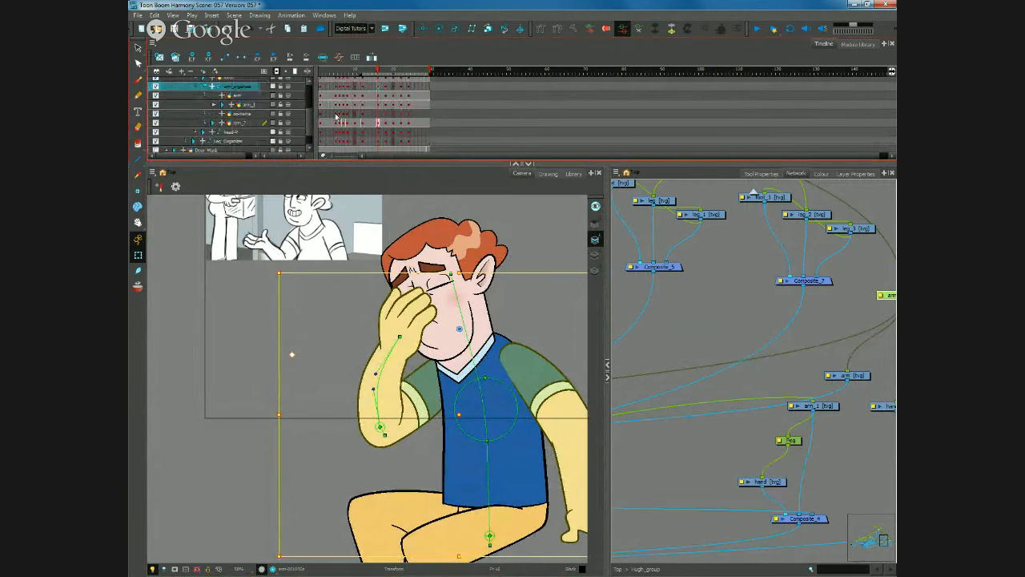
pyautogui.click(206, 86)
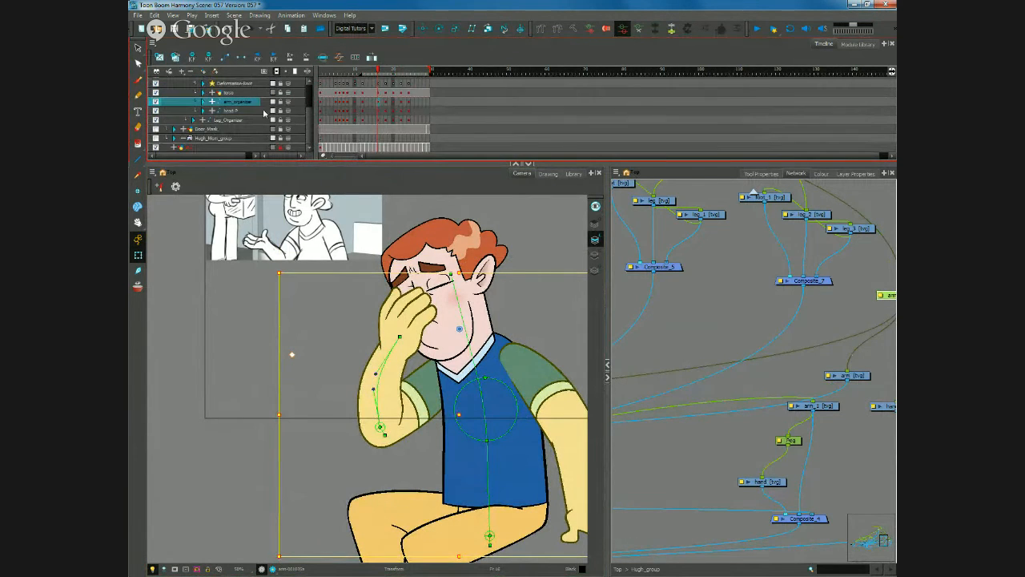
pyautogui.press(',')
pyautogui.press('.')
pyautogui.press(',')
pyautogui.press('.')
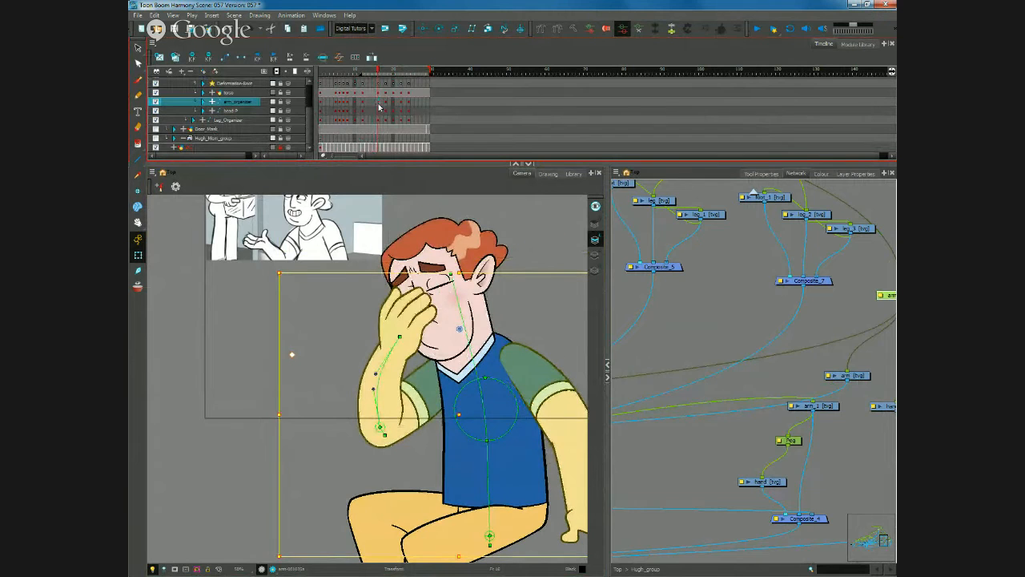
pyautogui.press(',')
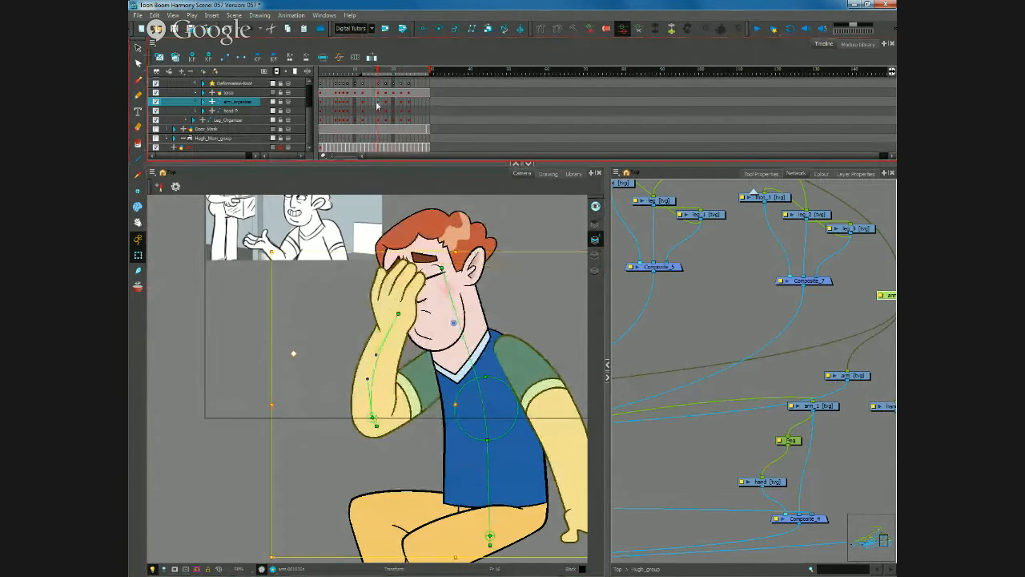
pyautogui.press('.')
pyautogui.press(',')
pyautogui.press('.')
pyautogui.press(',')
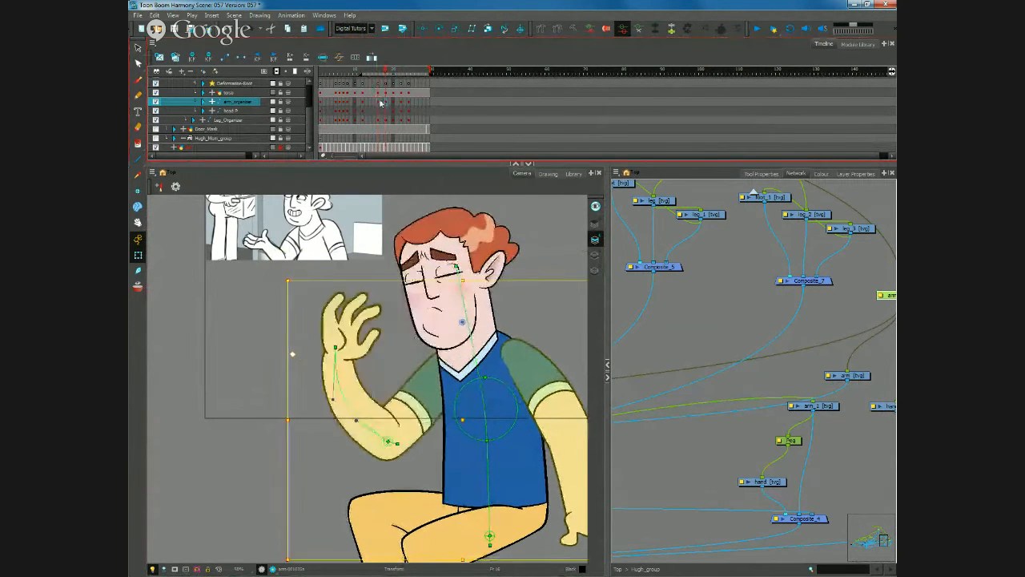
pyautogui.press('.')
# Copy the arm_organiser pose from frame 14 and paste it onto the lowered-head pose at frame 16
pyautogui.click(370, 105)
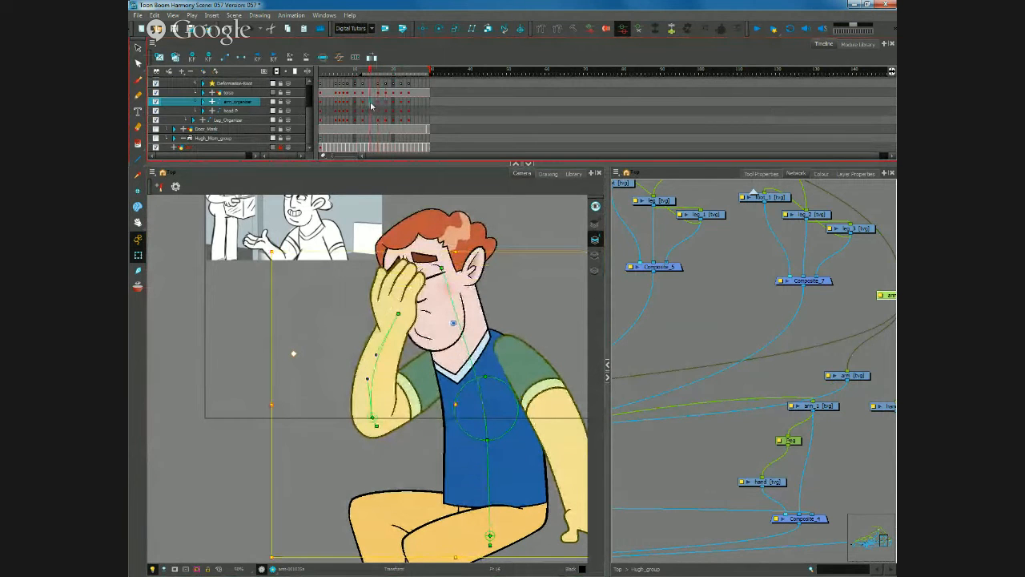
pyautogui.click(378, 103)
pyautogui.hotkey('ctrl', 'v')
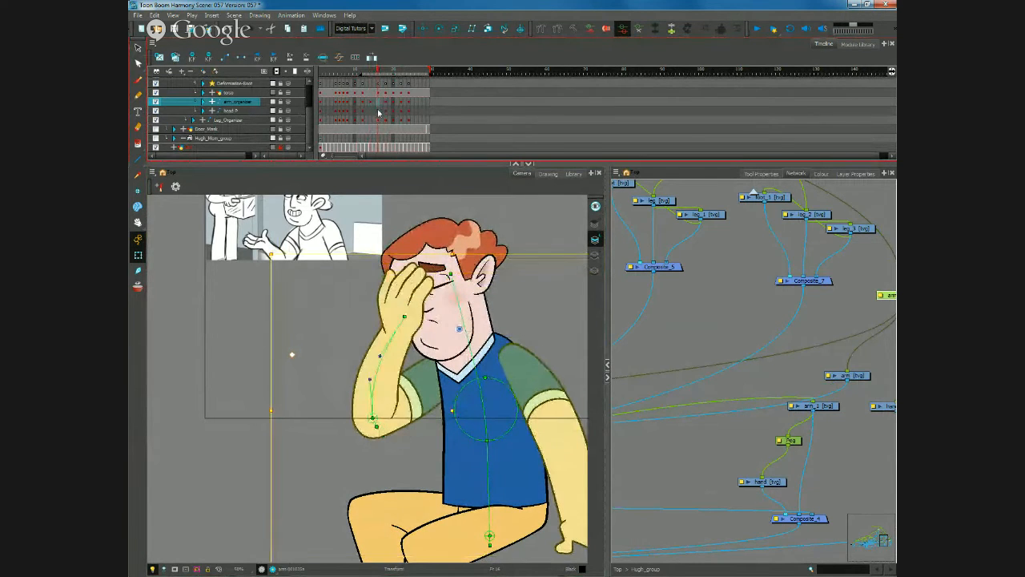
pyautogui.click(368, 104)
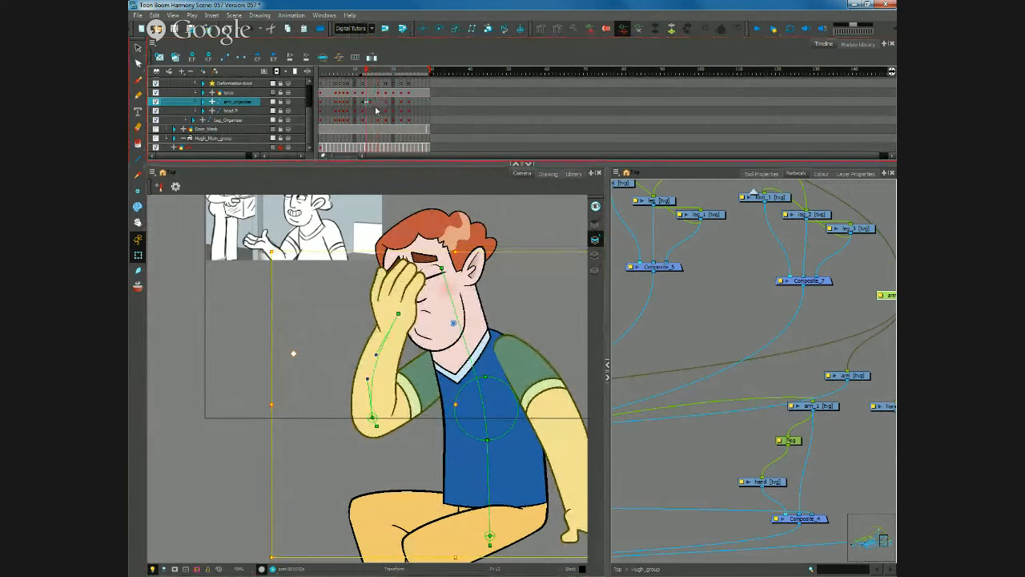
# Compare the arm_organiser facepalm poses at frames 14 and 16, with the resting hand brought into view
pyautogui.click(371, 104)
pyautogui.click(377, 104)
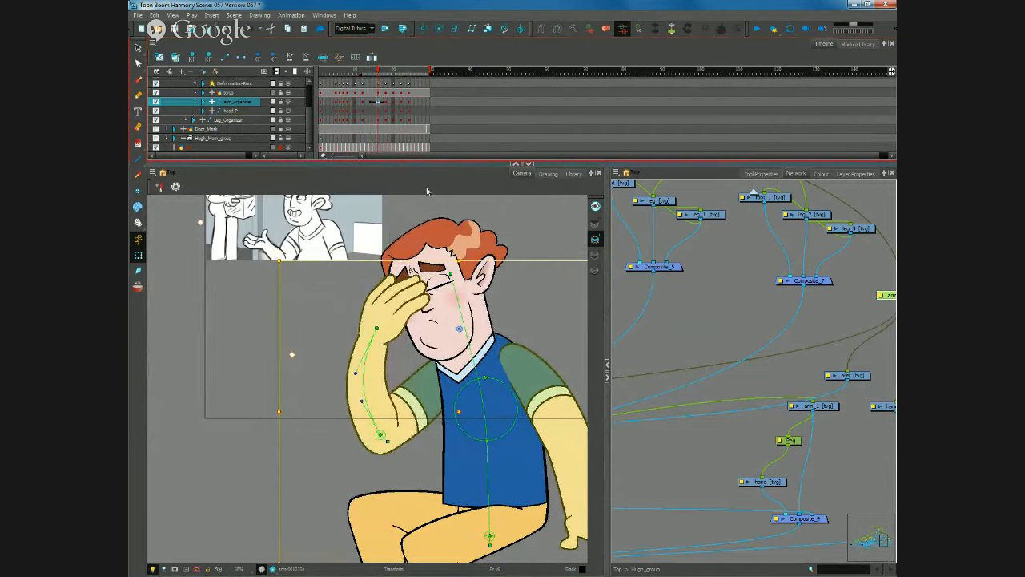
pyautogui.moveTo(457, 199); pyautogui.dragTo(388, 179)
pyautogui.click(370, 104)
pyautogui.click(377, 104)
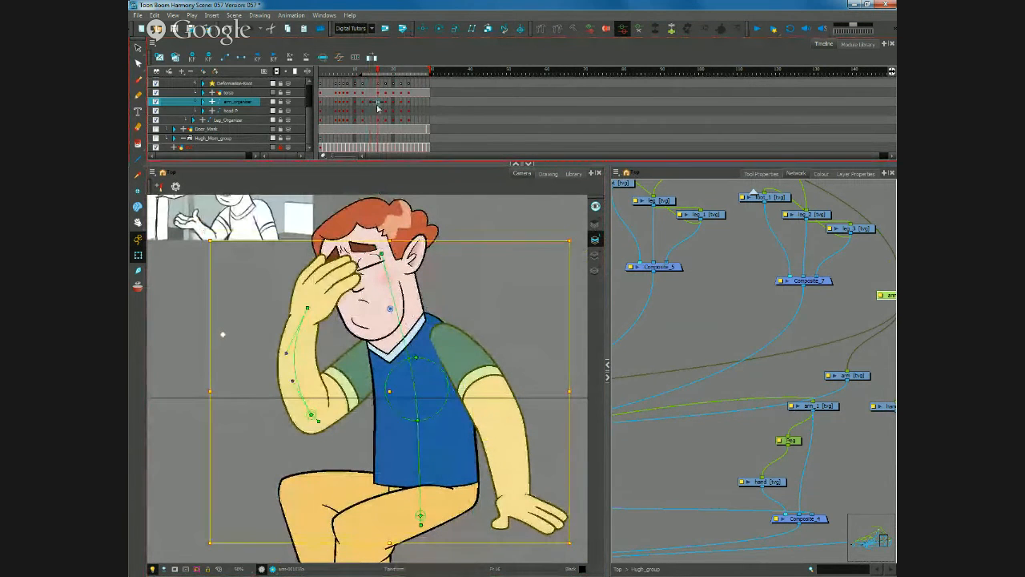
pyautogui.click(371, 104)
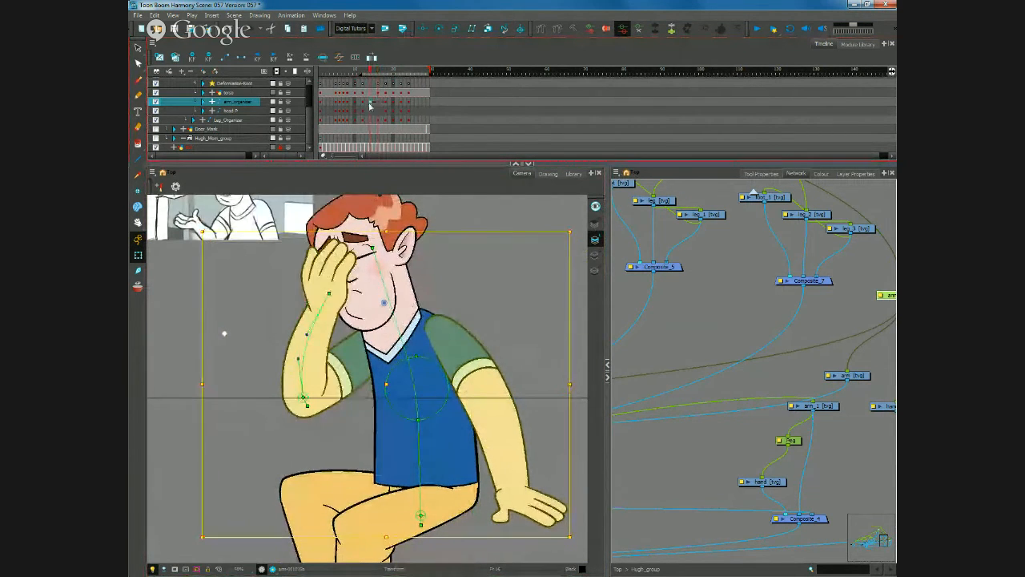
pyautogui.click(377, 105)
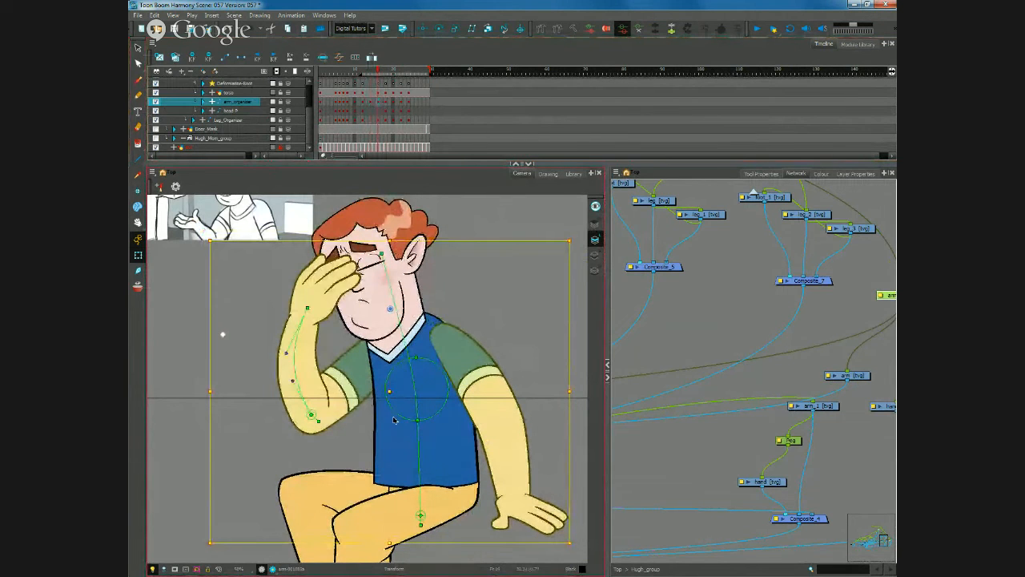
# Turn on onion skinning at frame 16 and rotate the resting arm and forearm to line the hand up with the previous pose
pyautogui.hotkey('alt', 'o')
pyautogui.moveTo(520, 446); pyautogui.dragTo(423, 339)
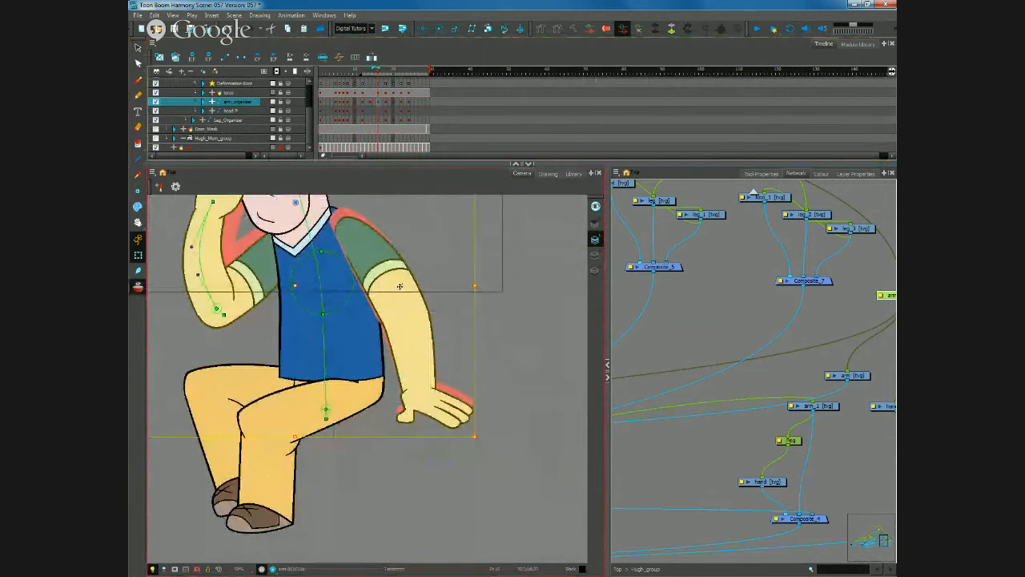
pyautogui.click(428, 445)
pyautogui.click(413, 337)
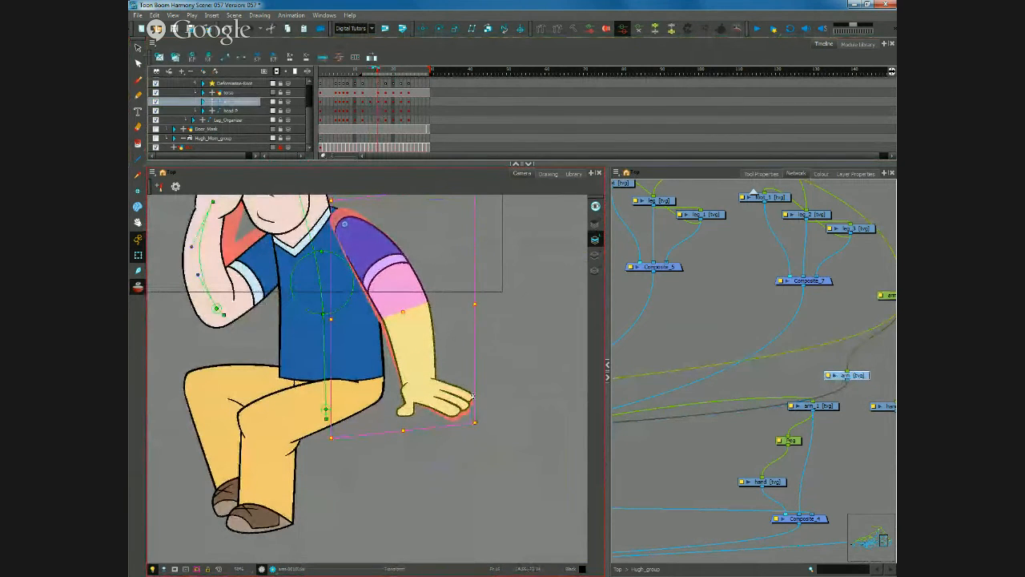
pyautogui.click(454, 409)
pyautogui.click(452, 433)
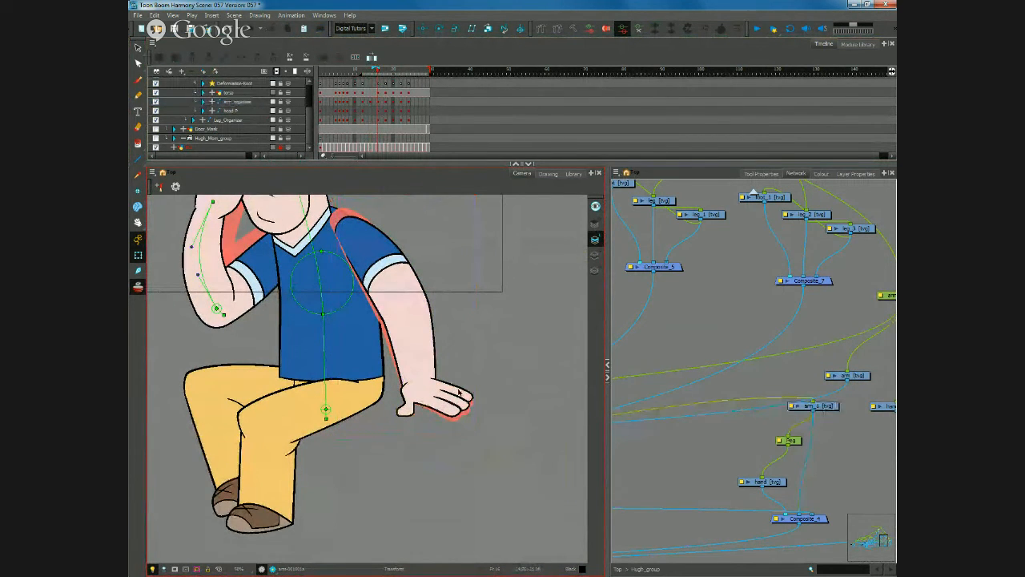
pyautogui.click(459, 393)
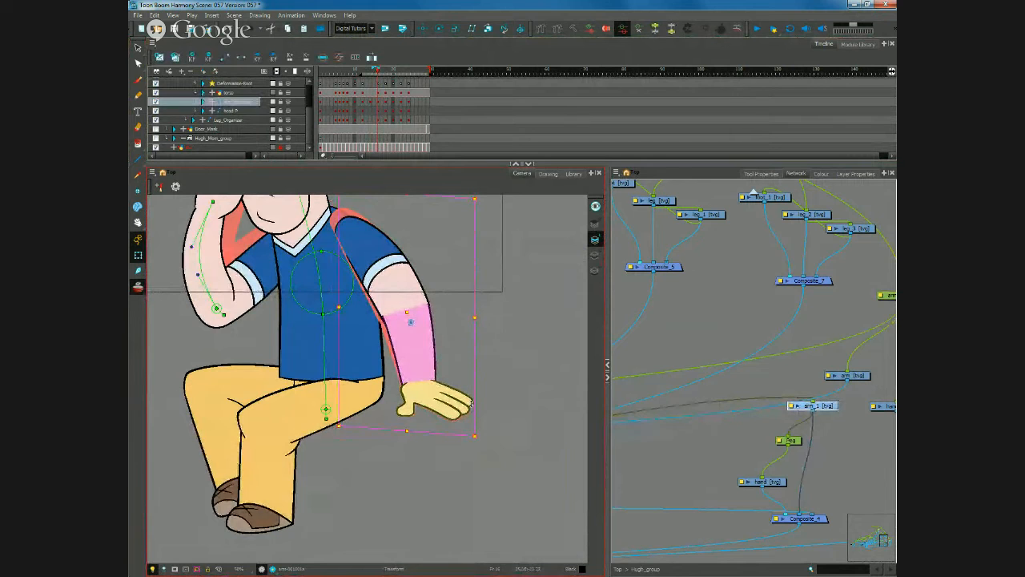
pyautogui.press('Escape')
pyautogui.moveTo(284, 271); pyautogui.dragTo(417, 381)
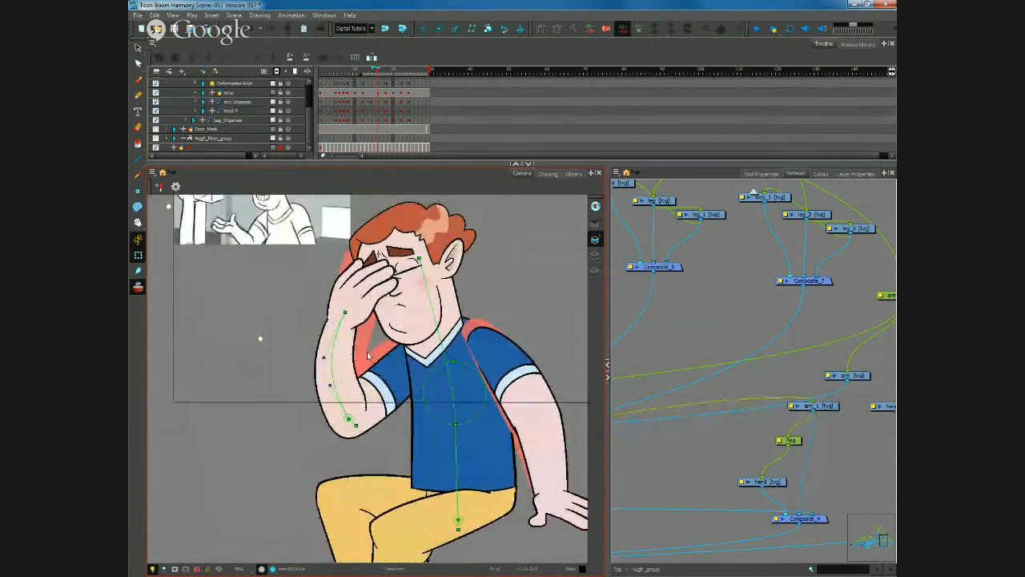
# Flip back and forth between frames 15 and 22 with onion skinning to examine the arm's move from facepalm to open palm
pyautogui.press(',')
pyautogui.press('.')
pyautogui.press('.')
pyautogui.press('.')
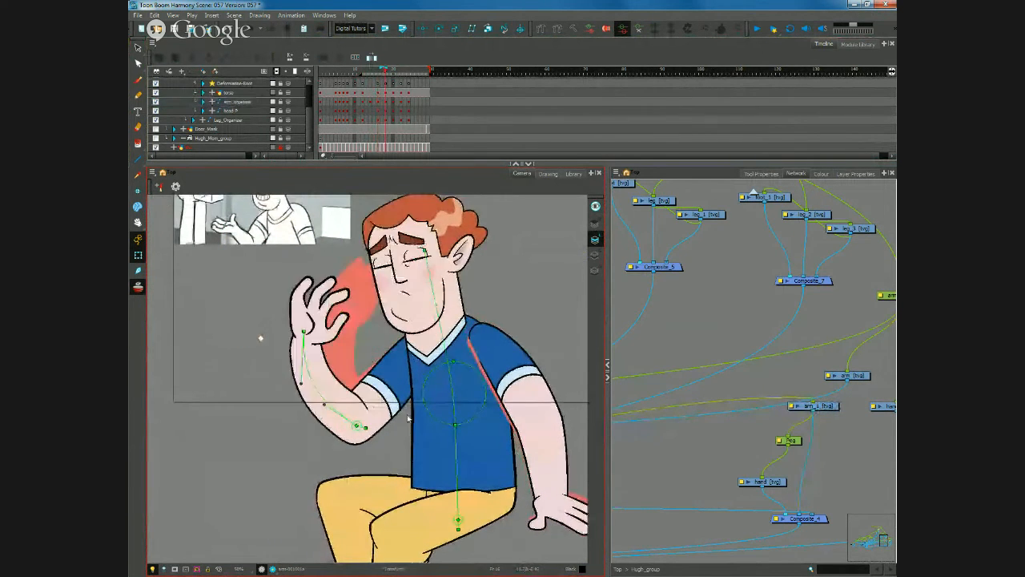
pyautogui.press('.')
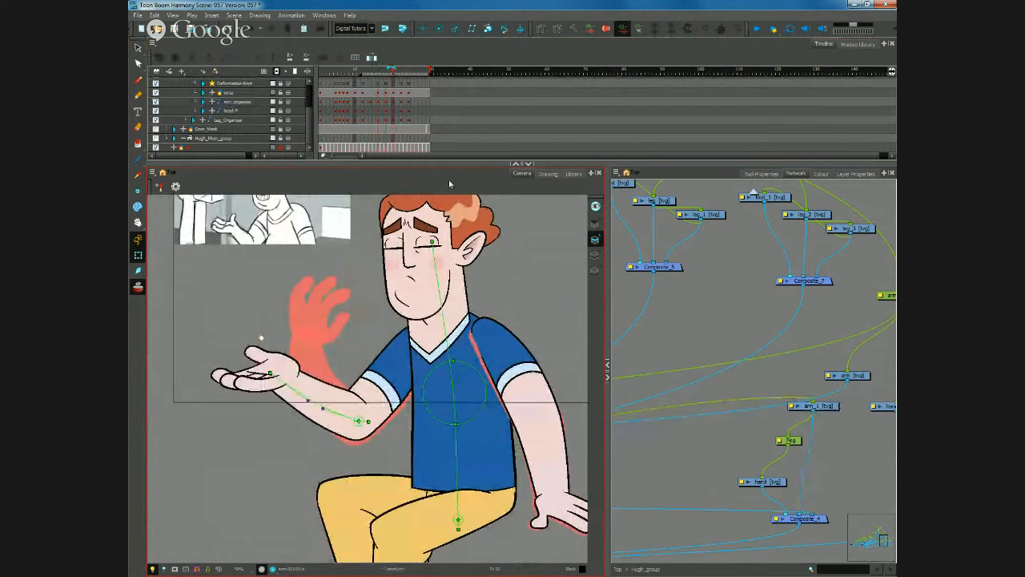
pyautogui.press(',')
pyautogui.press(',')
pyautogui.press(',')
pyautogui.press('.')
pyautogui.press('.')
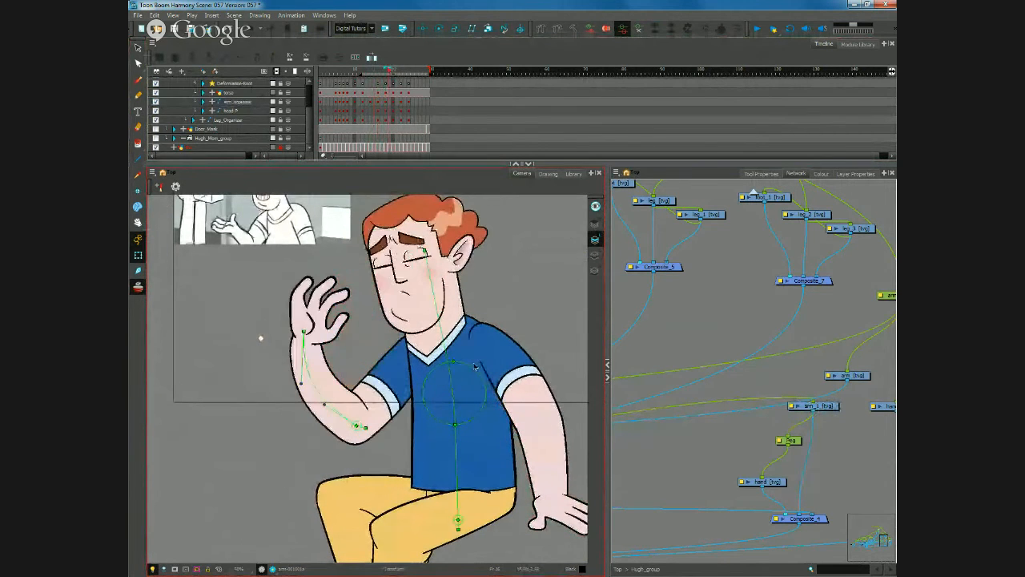
pyautogui.press('.')
pyautogui.press('.')
pyautogui.press('.')
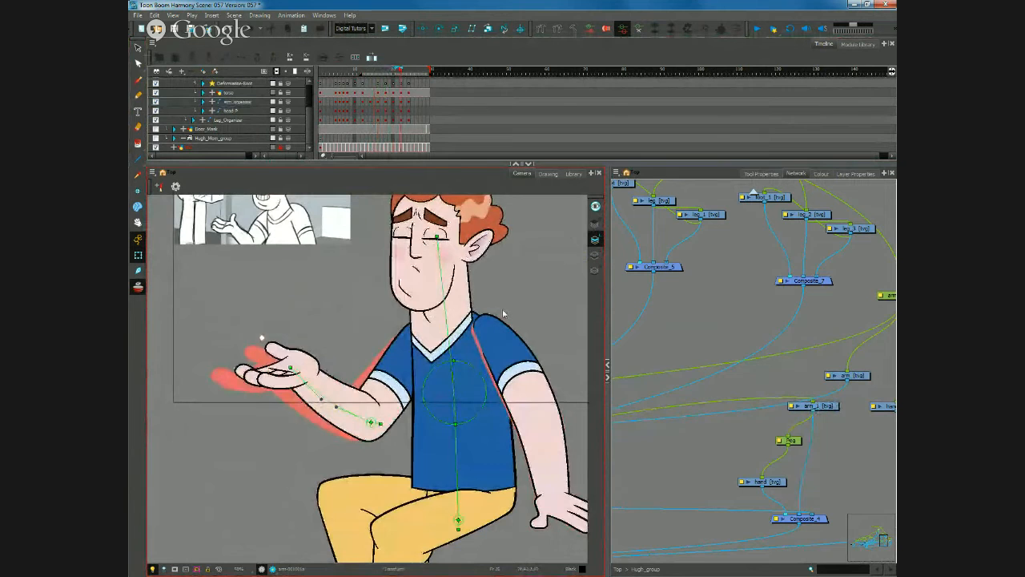
pyautogui.press(',')
pyautogui.press(',')
pyautogui.press(',')
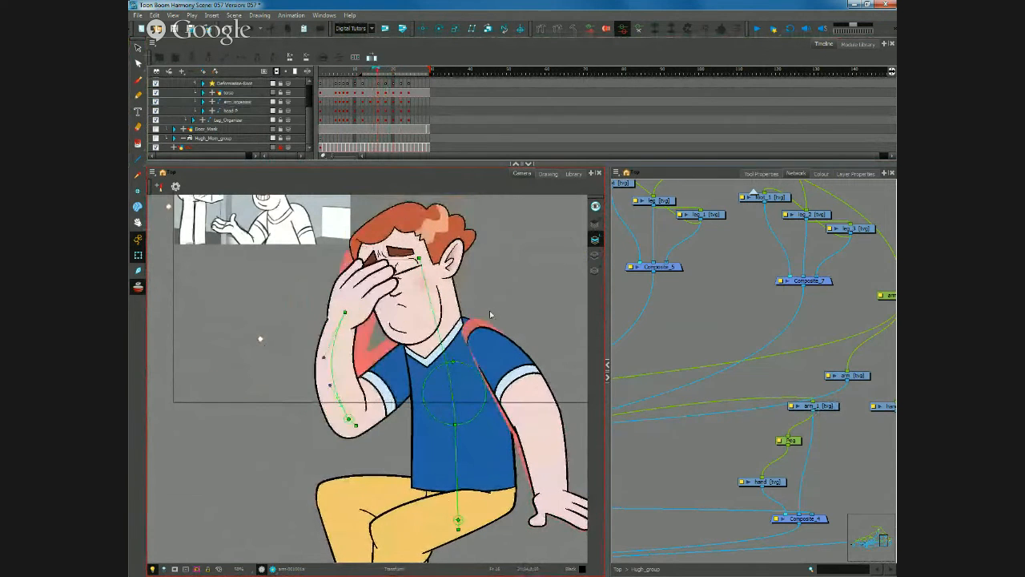
pyautogui.press('.')
pyautogui.press('.')
pyautogui.press('.')
pyautogui.press('.')
pyautogui.press('.')
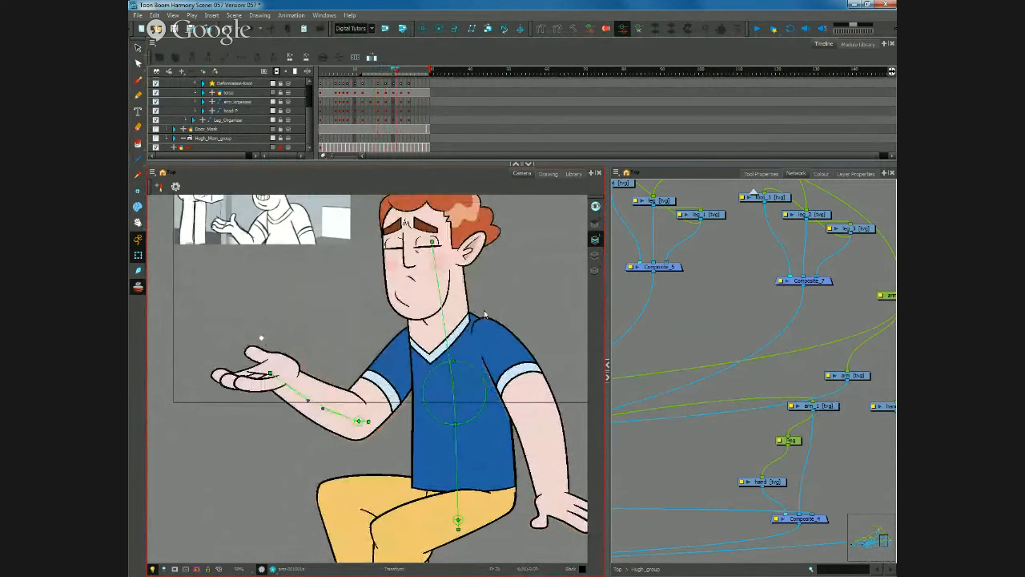
pyautogui.press(',')
pyautogui.press(',')
pyautogui.press(',')
pyautogui.press(',')
pyautogui.press(',')
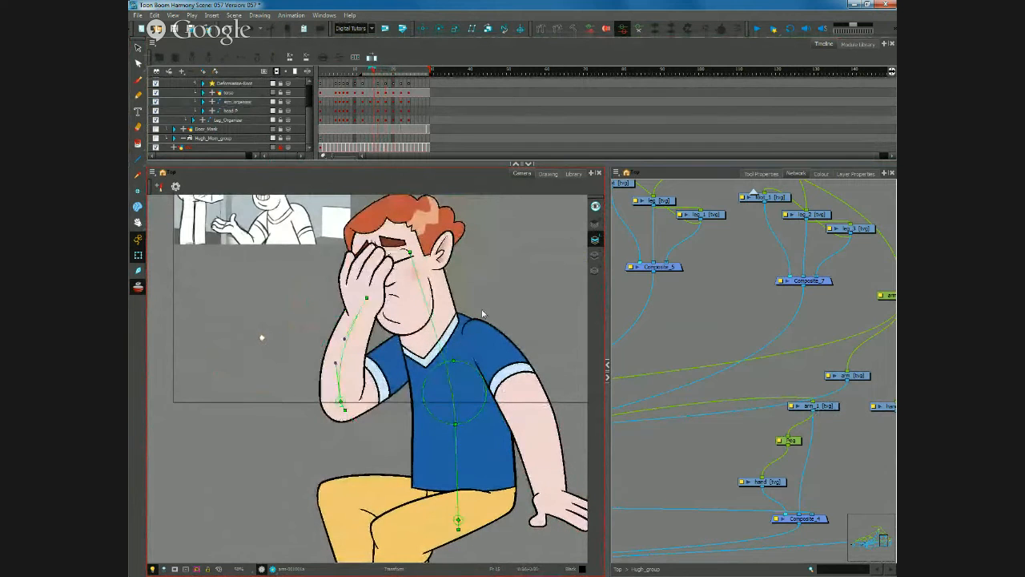
pyautogui.press('.')
pyautogui.press('.')
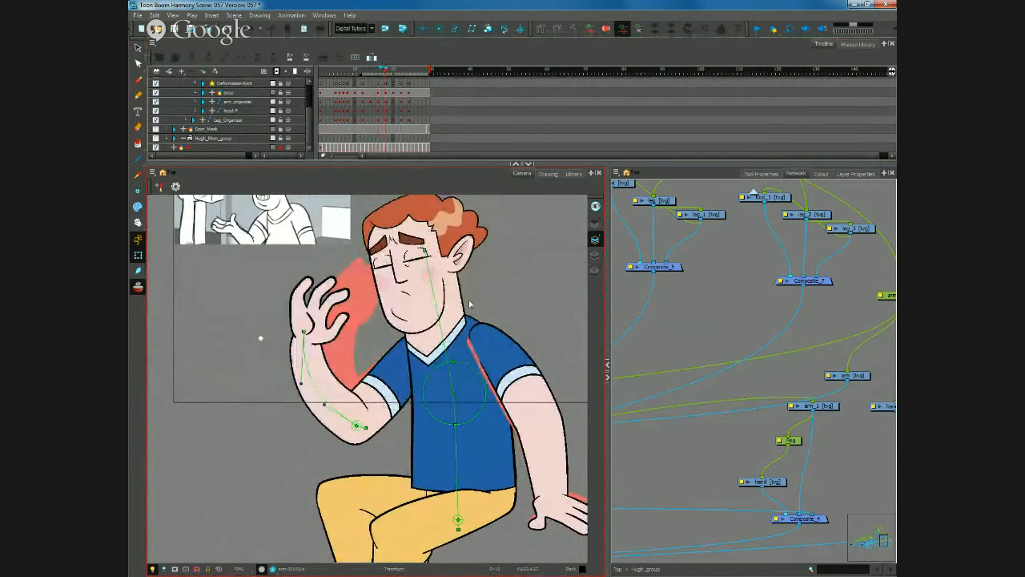
# Collapse the Hugh_Master layers and play back the gesture from frame 14
pyautogui.moveTo(310, 104); pyautogui.dragTo(311, 96)
pyautogui.click(184, 100)
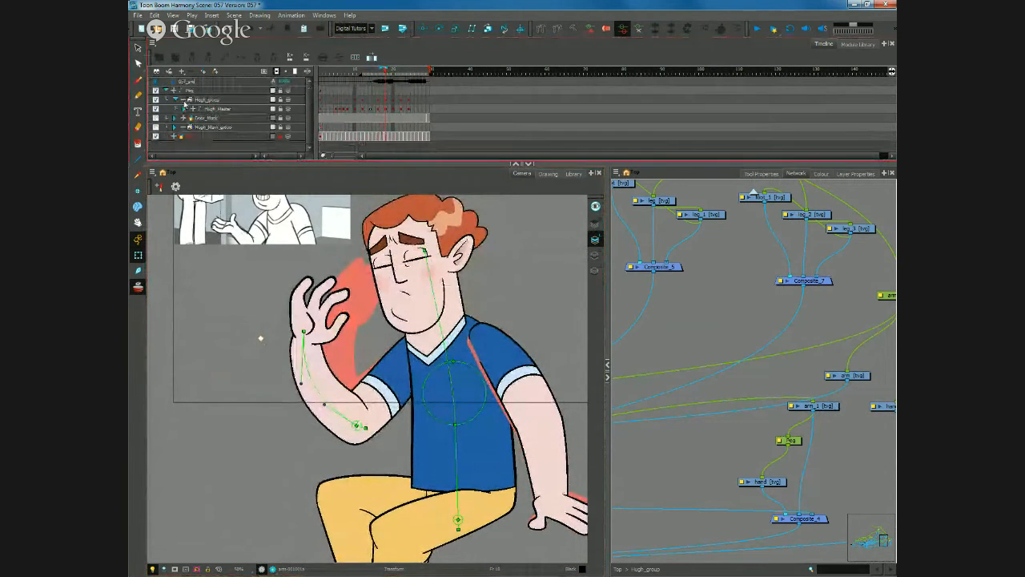
pyautogui.click(367, 72)
pyautogui.press('Return')
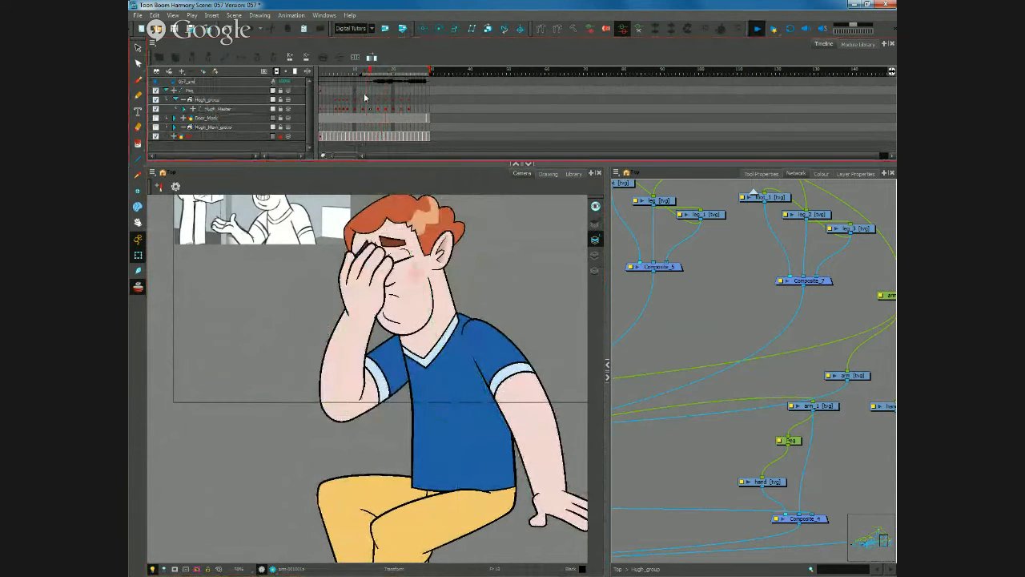
pyautogui.click(757, 29)
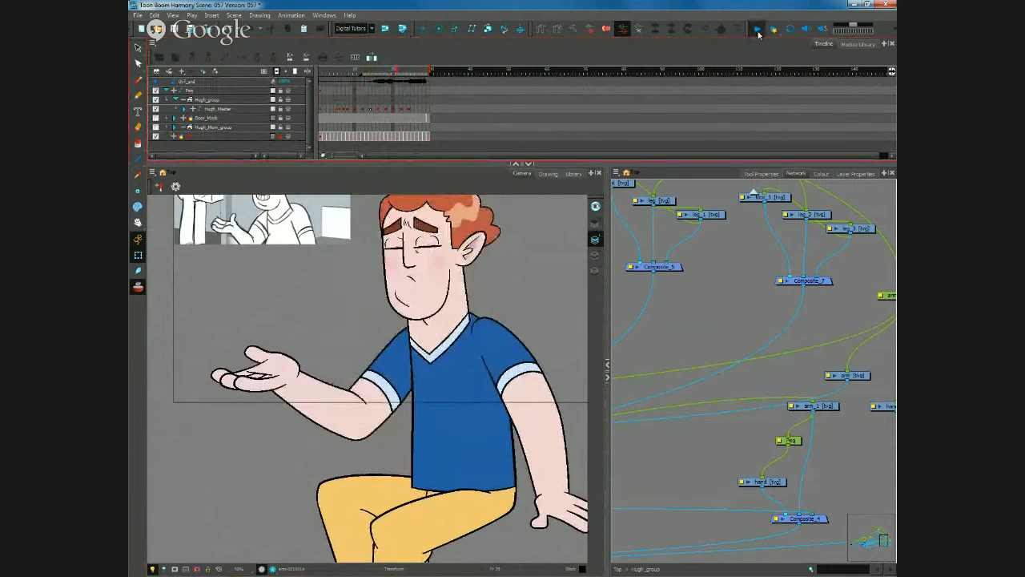
pyautogui.click(758, 33)
# Bring the head and storyboard panel into view and replay the facepalm-to-open-palm gesture to check its timing
pyautogui.moveTo(489, 272); pyautogui.dragTo(455, 350)
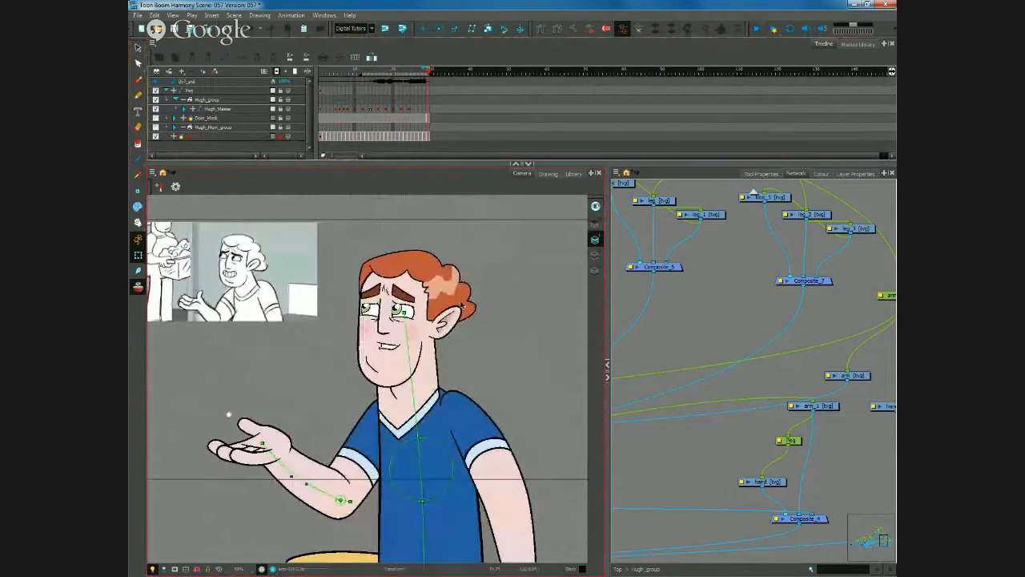
pyautogui.moveTo(370, 73); pyautogui.dragTo(409, 89)
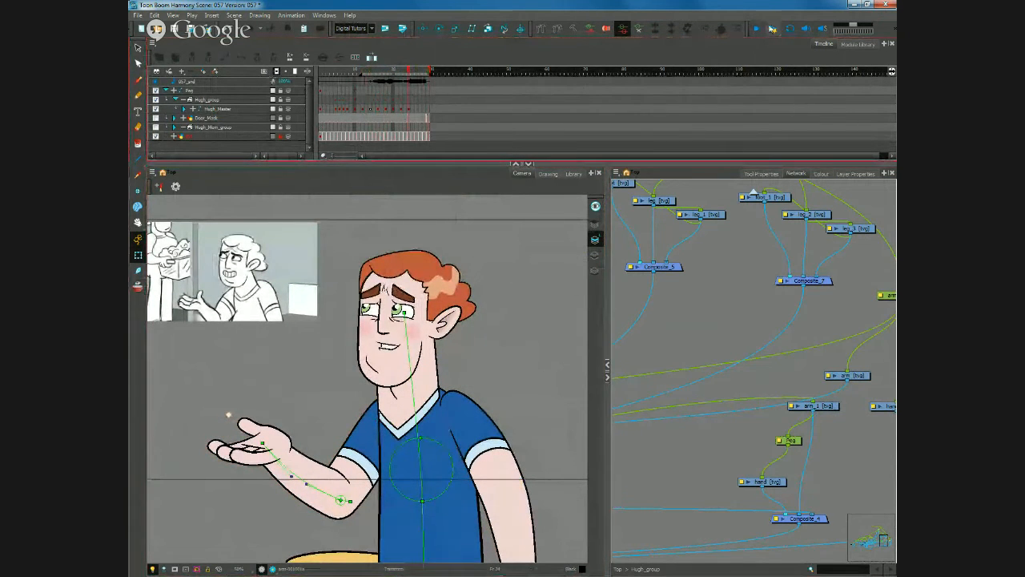
pyautogui.click(755, 30)
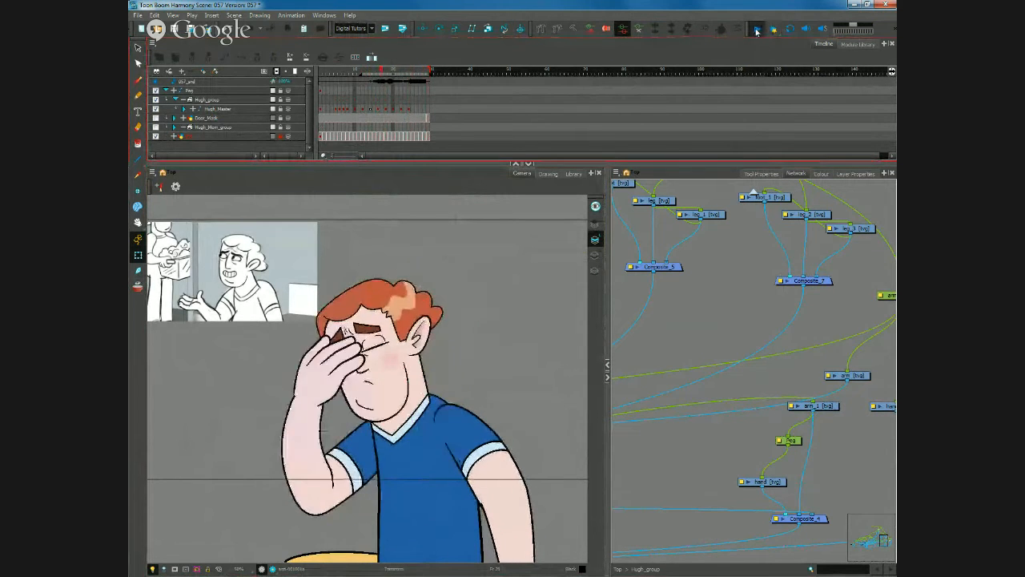
pyautogui.click(756, 33)
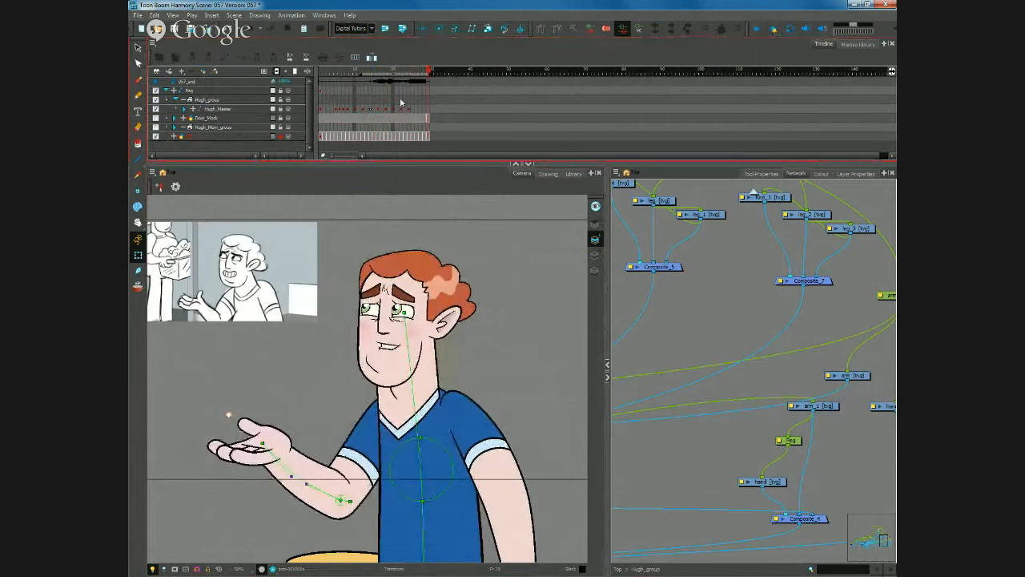
pyautogui.click(388, 109)
pyautogui.click(756, 30)
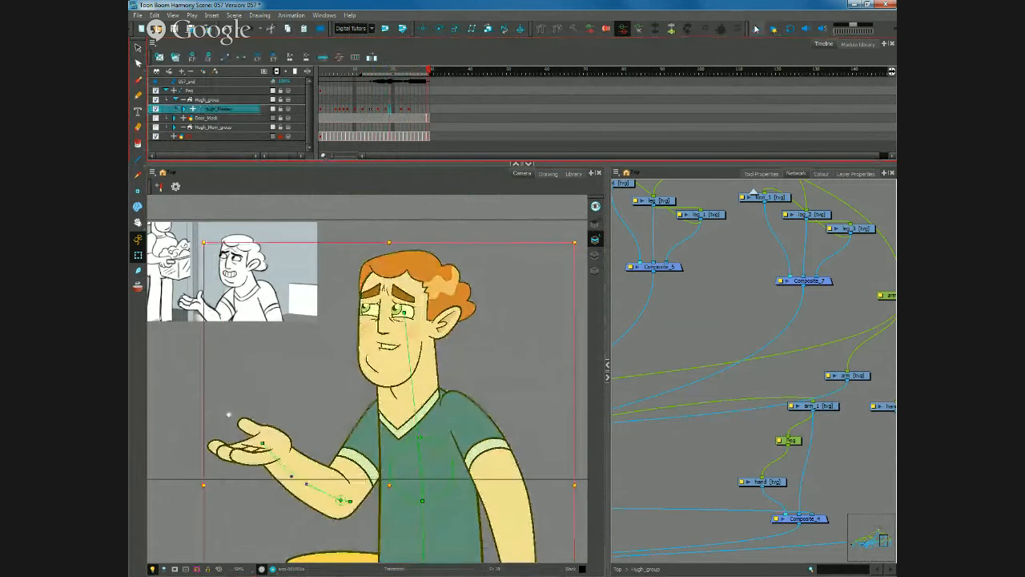
pyautogui.click(756, 30)
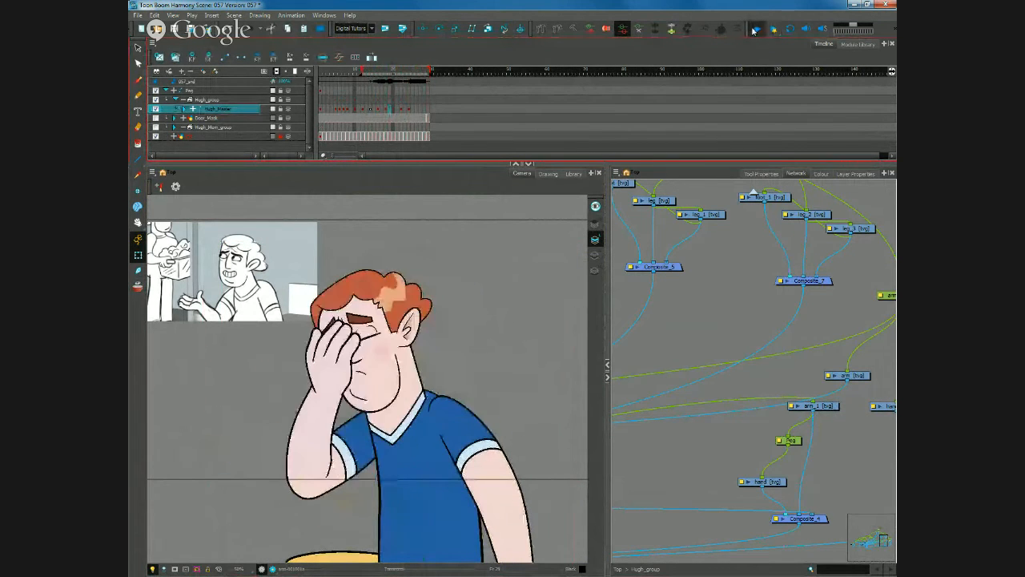
pyautogui.click(755, 30)
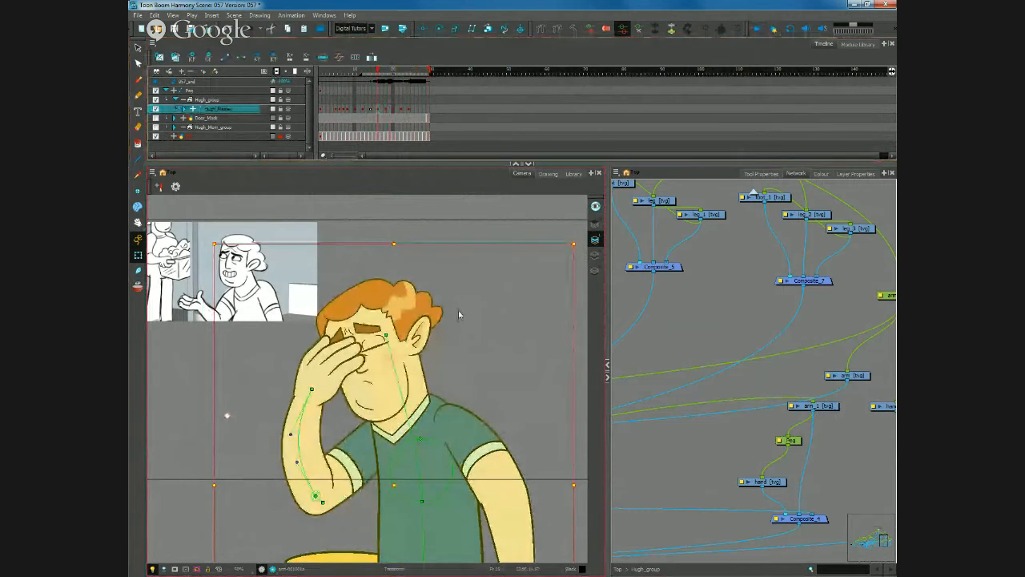
# Step through frames 16 to 22 to examine how the hand leaves the face and opens
pyautogui.click(459, 313)
pyautogui.press('.')
pyautogui.press('.')
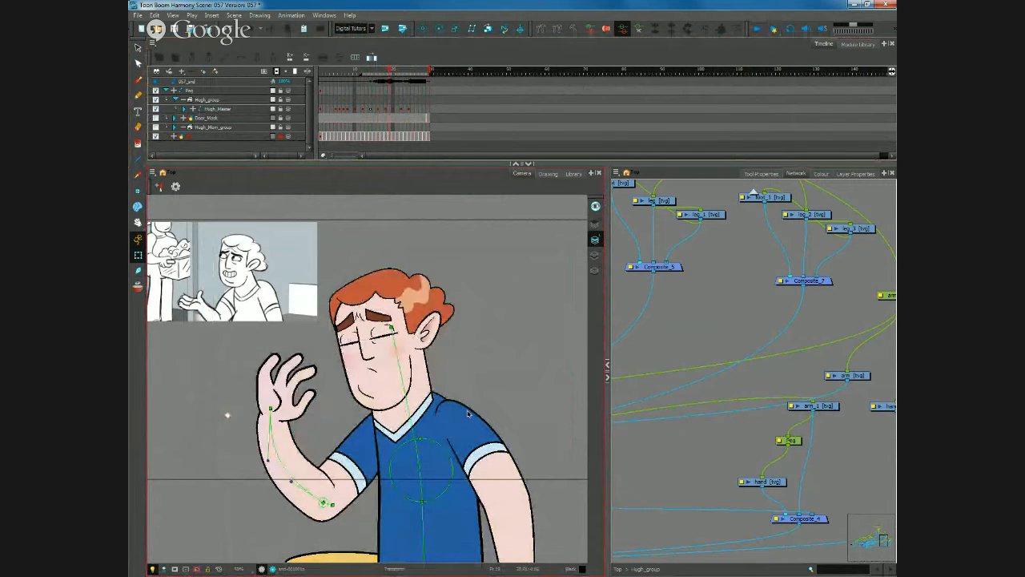
pyautogui.press('.')
pyautogui.click(381, 110)
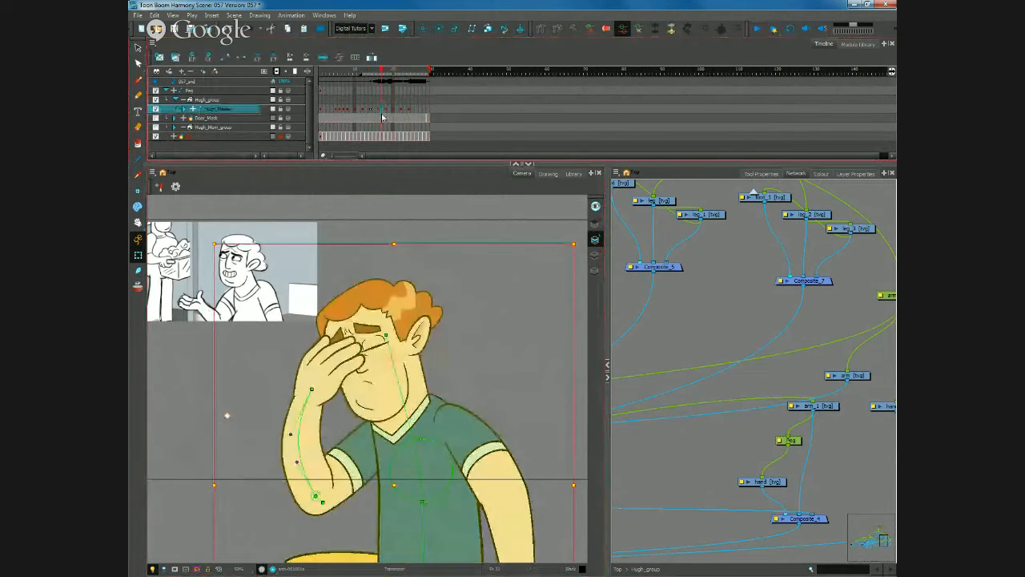
pyautogui.press('.')
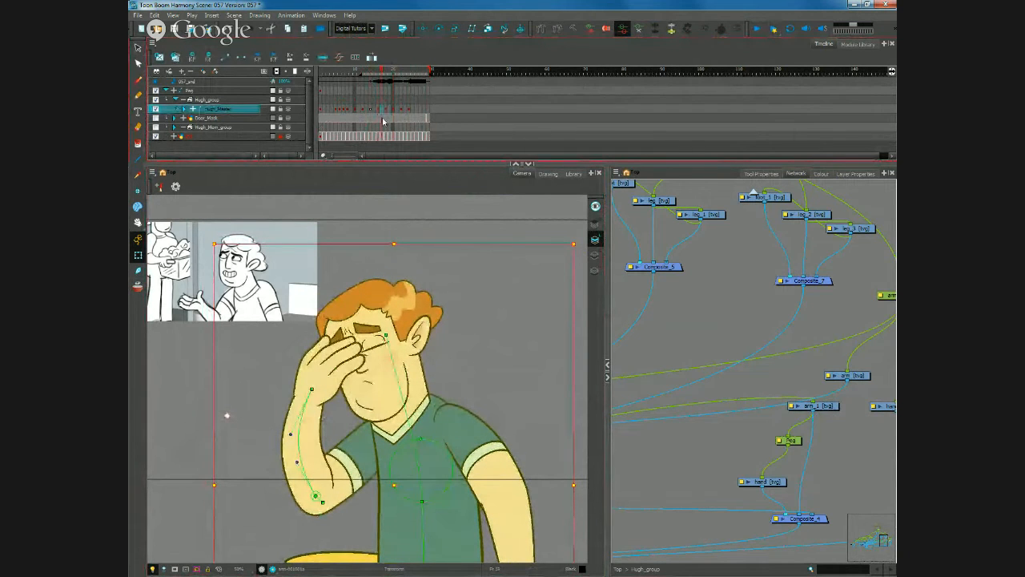
pyautogui.press('.')
pyautogui.press('.')
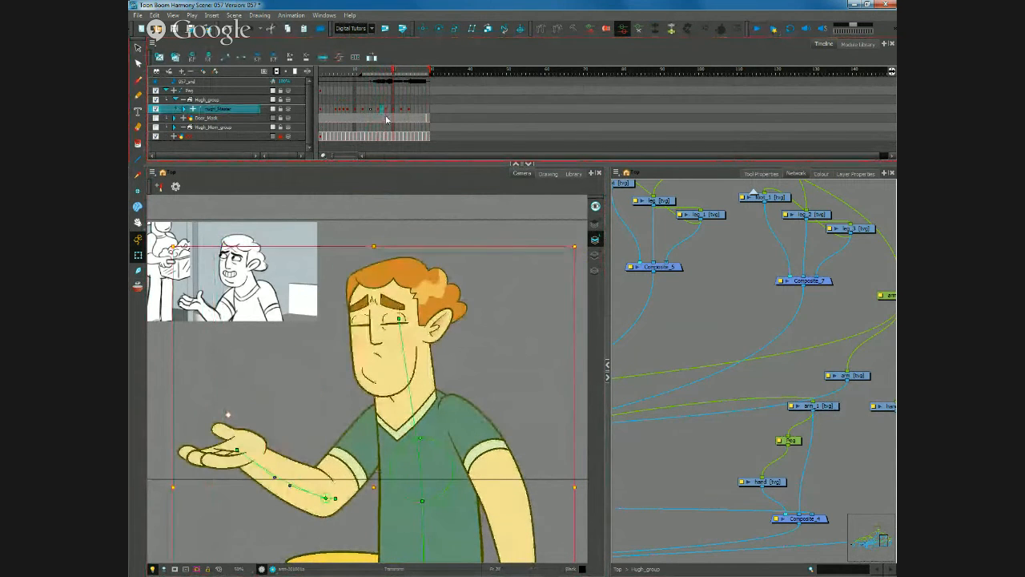
pyautogui.press('.')
pyautogui.press('.')
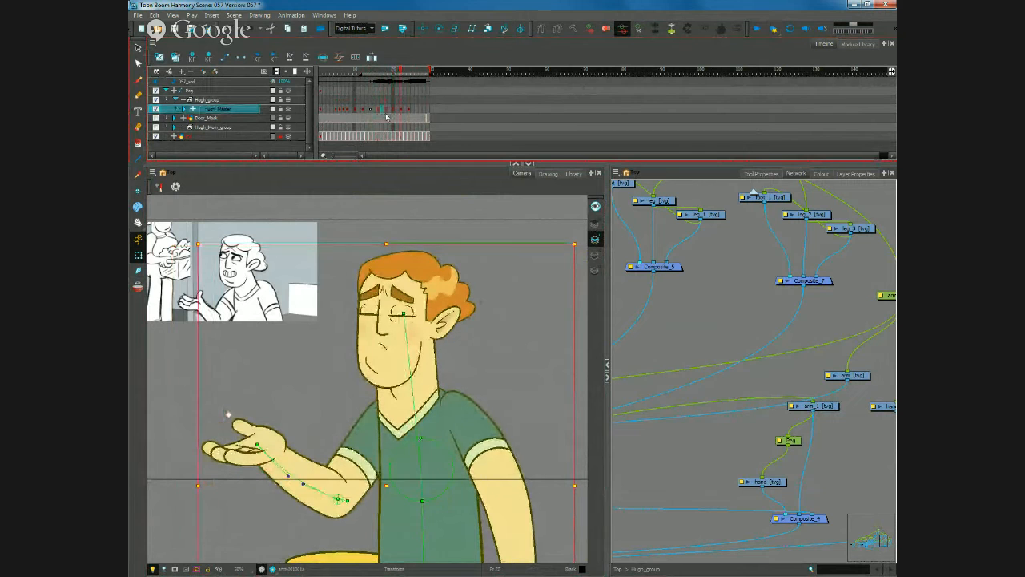
pyautogui.press(',')
pyautogui.press(',')
pyautogui.press(',')
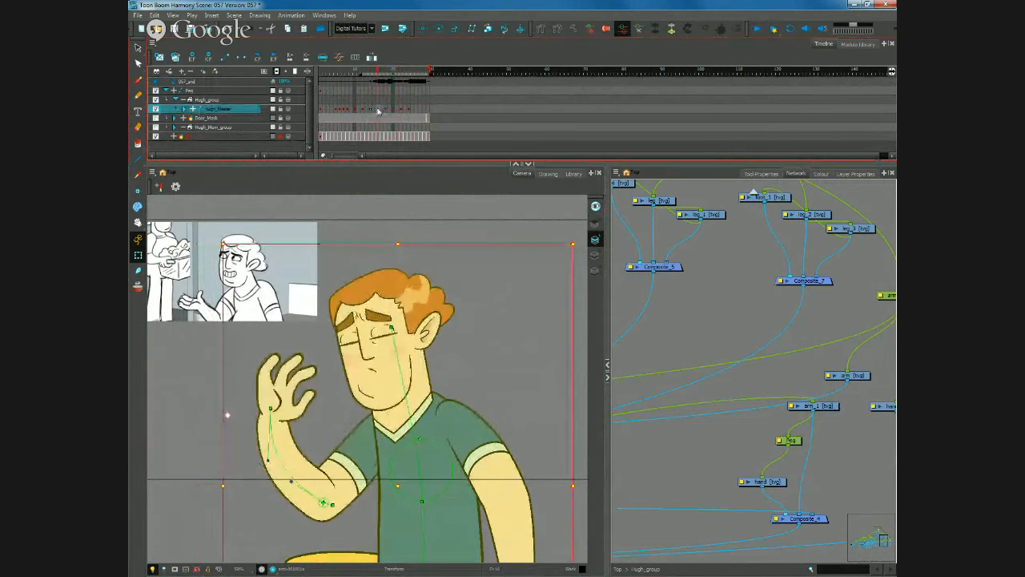
# Compare the Hugh_Master key poses on the frames around the raised-hand pose at frame 18
pyautogui.click(388, 112)
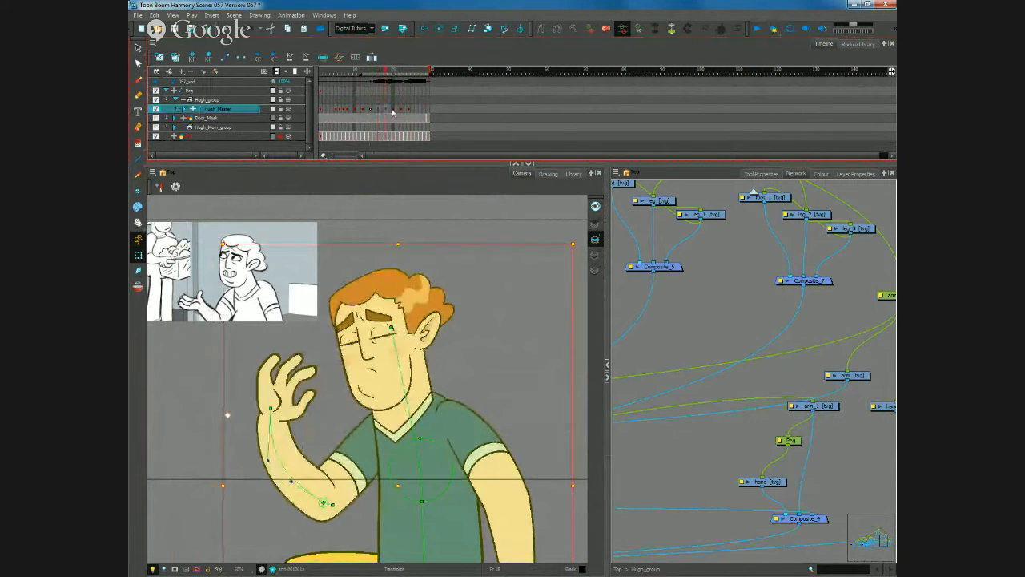
pyautogui.click(393, 112)
pyautogui.click(400, 112)
pyautogui.click(404, 112)
pyautogui.click(379, 111)
pyautogui.click(384, 112)
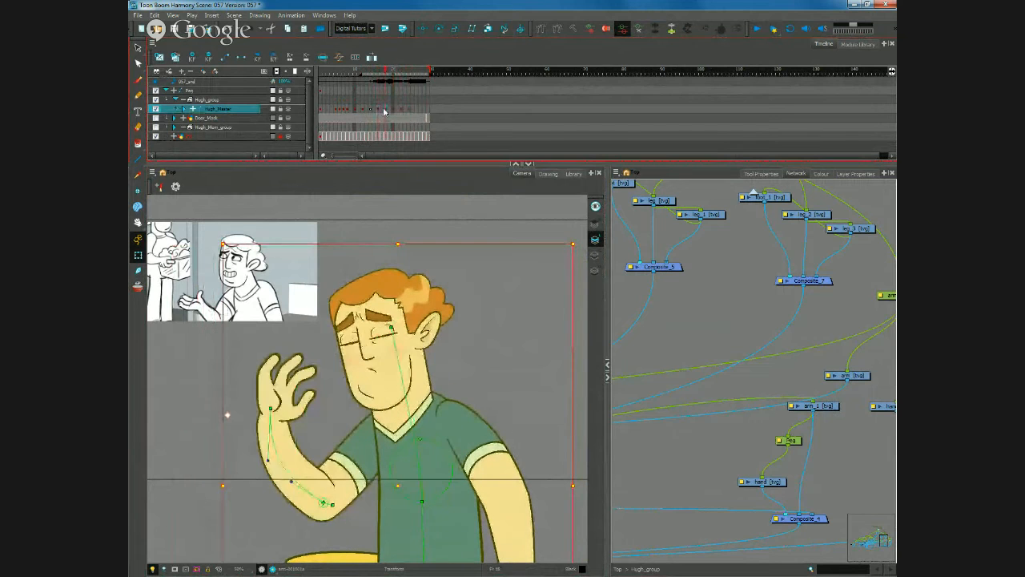
# Try removing the Hugh_Master key pose at frame 18, between the facepalm and open-palm poses
pyautogui.click(380, 112)
pyautogui.click(384, 112)
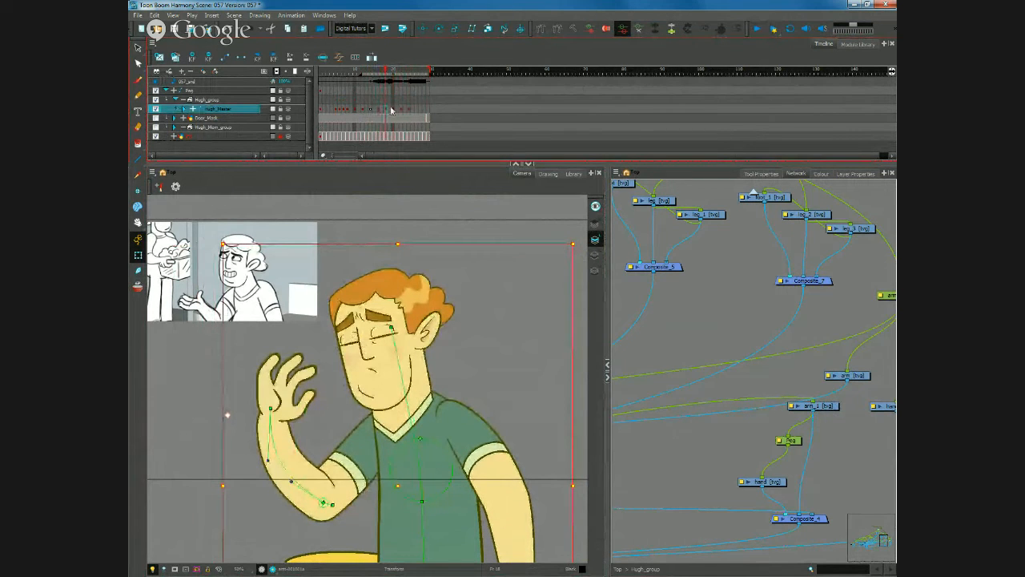
pyautogui.click(383, 112)
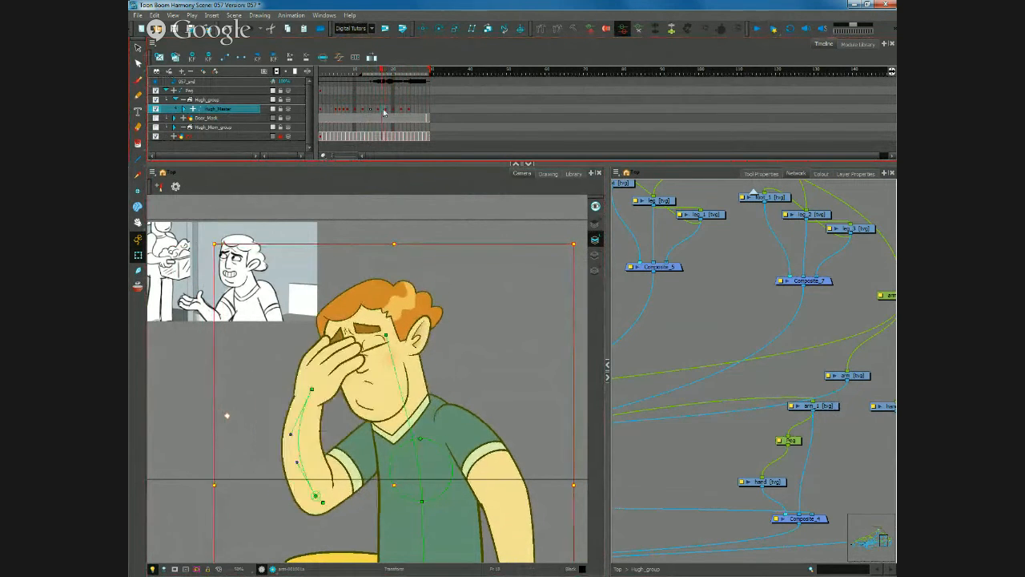
pyautogui.click(384, 112)
pyautogui.click(378, 112)
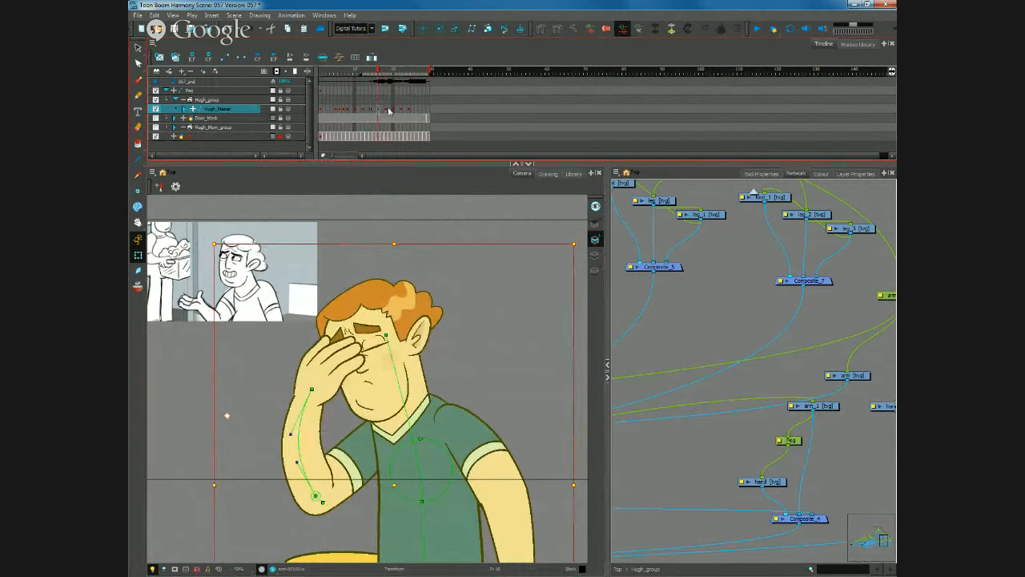
pyautogui.click(382, 111)
pyautogui.click(384, 112)
pyautogui.click(383, 114)
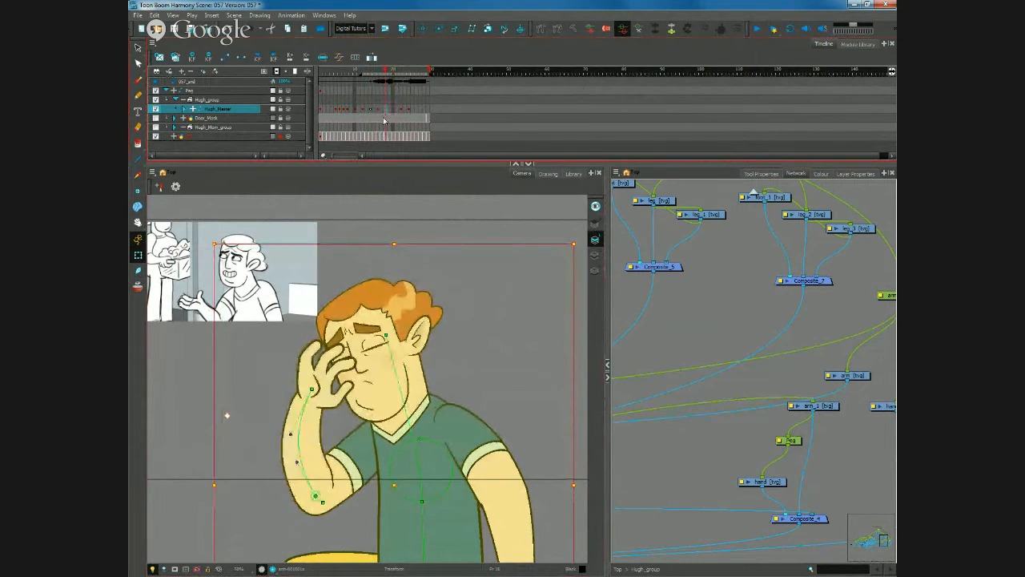
# Try a motion tween on Hugh_Master from the facepalm at frame 16 to the open palm at frame 20
pyautogui.click(378, 112)
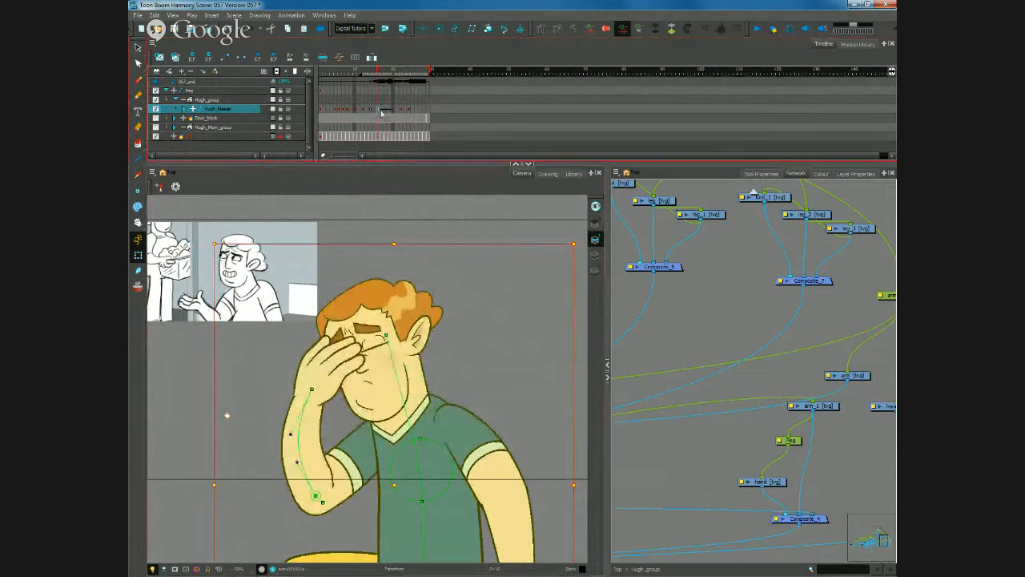
pyautogui.click(383, 112)
pyautogui.click(378, 111)
pyautogui.click(384, 111)
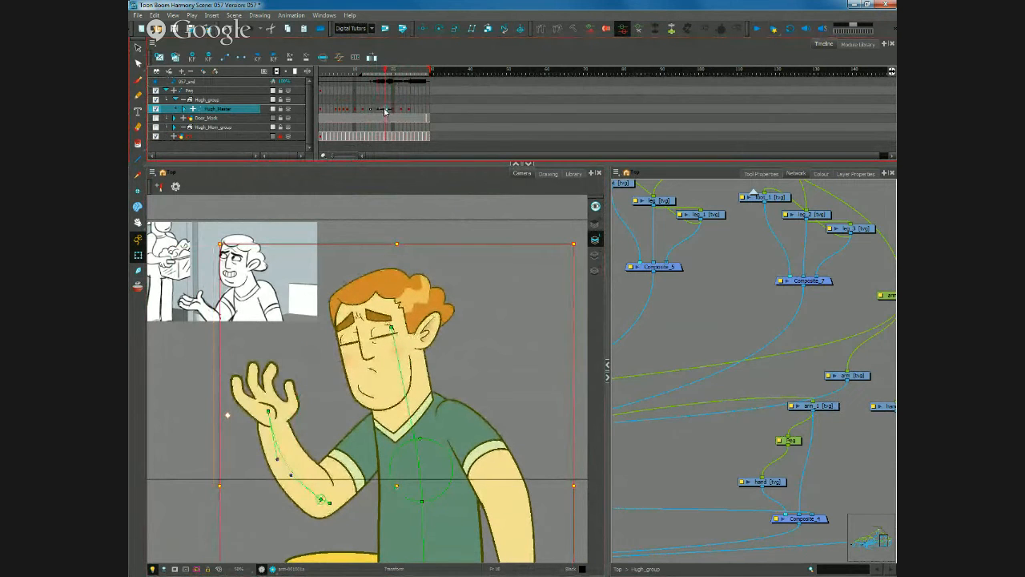
pyautogui.click(378, 111)
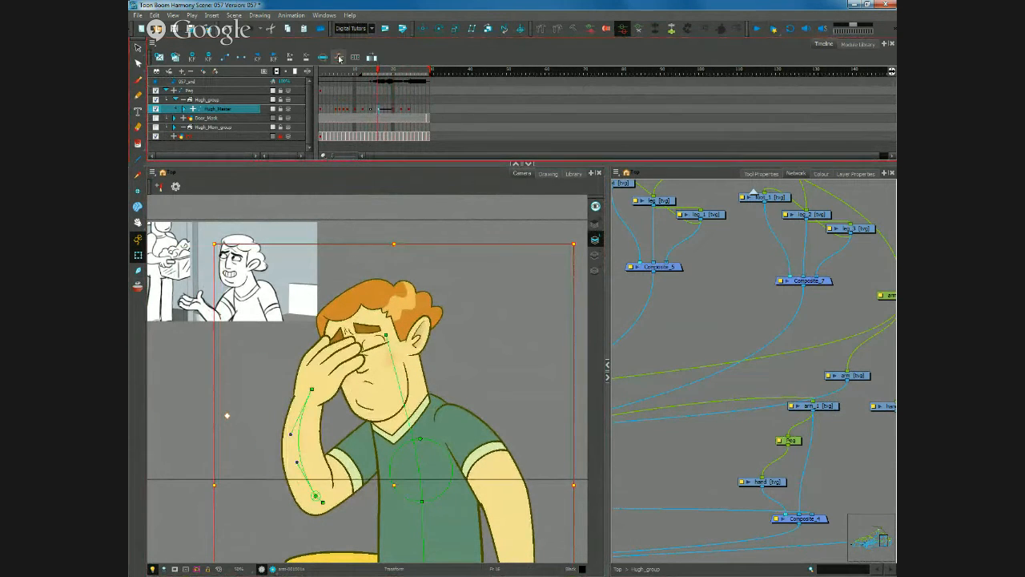
# Try an ease on the frame 16 key with left time ratio 0, right time ratio 50 and both value ratios 0
pyautogui.click(339, 57)
pyautogui.doubleClick(453, 361)
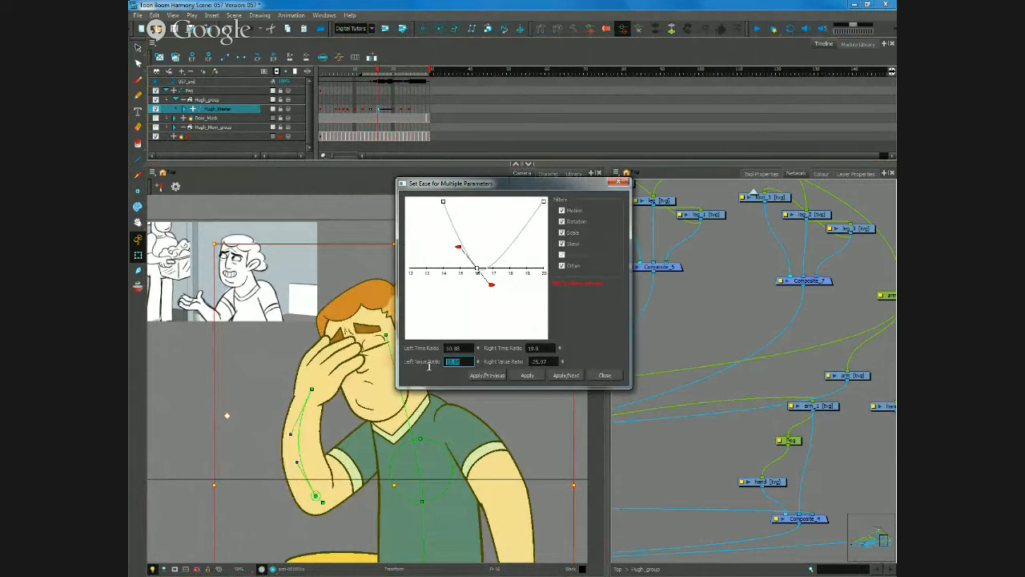
pyautogui.write('0')
pyautogui.doubleClick(550, 362)
pyautogui.write('0')
pyautogui.press('Tab')
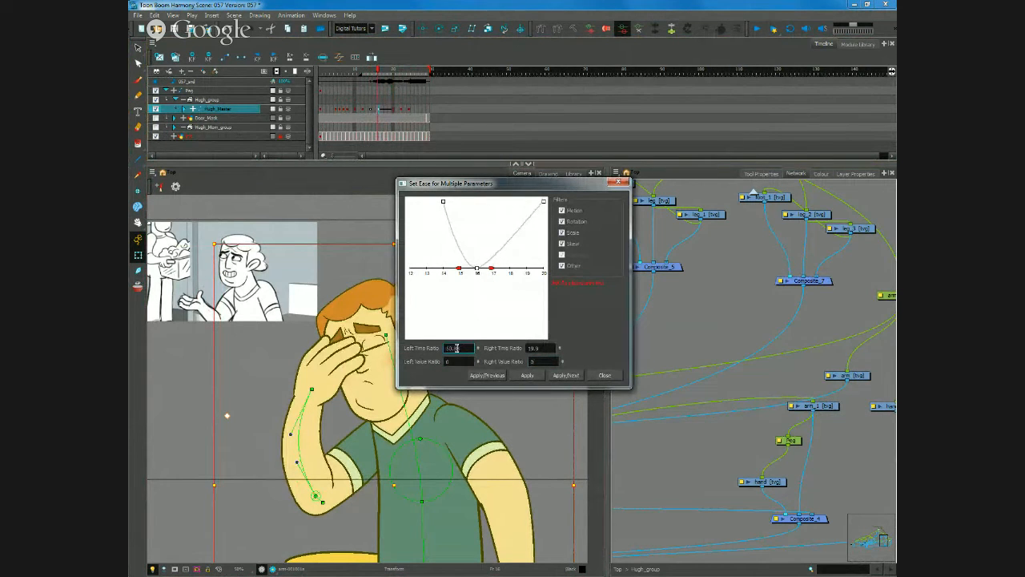
pyautogui.doubleClick(545, 347)
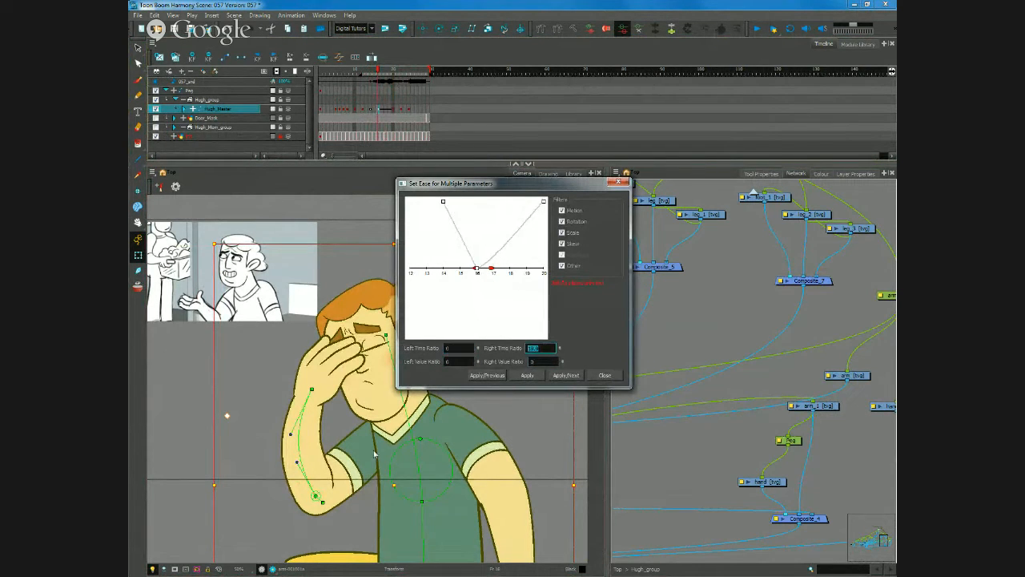
pyautogui.click(521, 375)
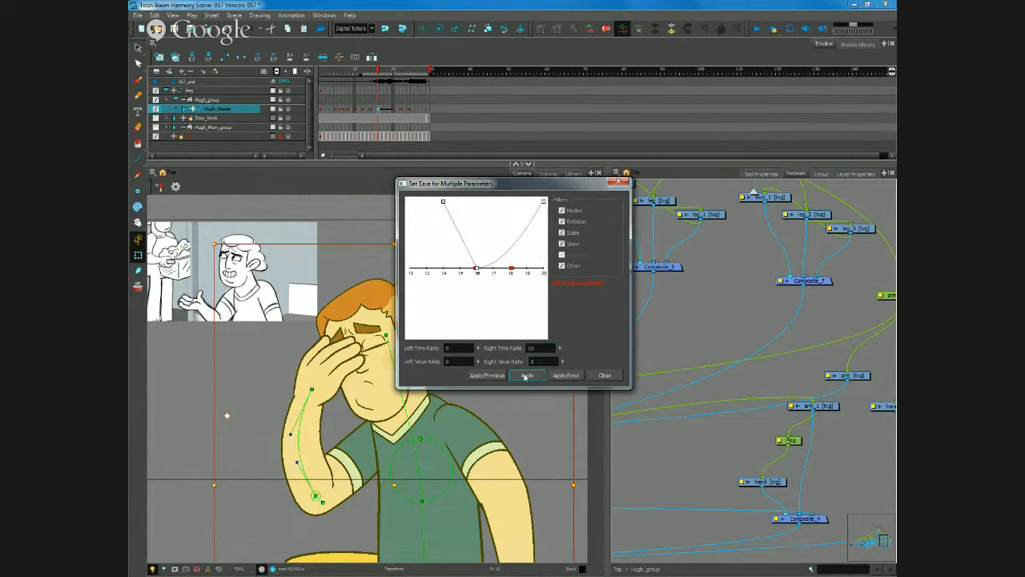
pyautogui.click(605, 374)
# Step through frames 16 to 20 and play back the gesture from frame 12 to check its timing
pyautogui.click(387, 115)
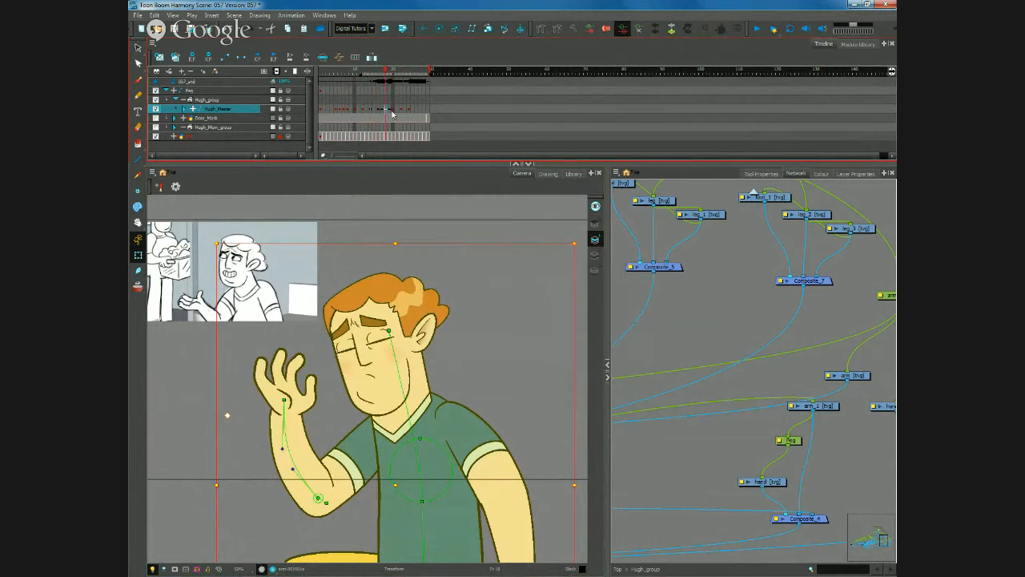
pyautogui.moveTo(374, 112); pyautogui.dragTo(390, 112)
pyautogui.click(395, 117)
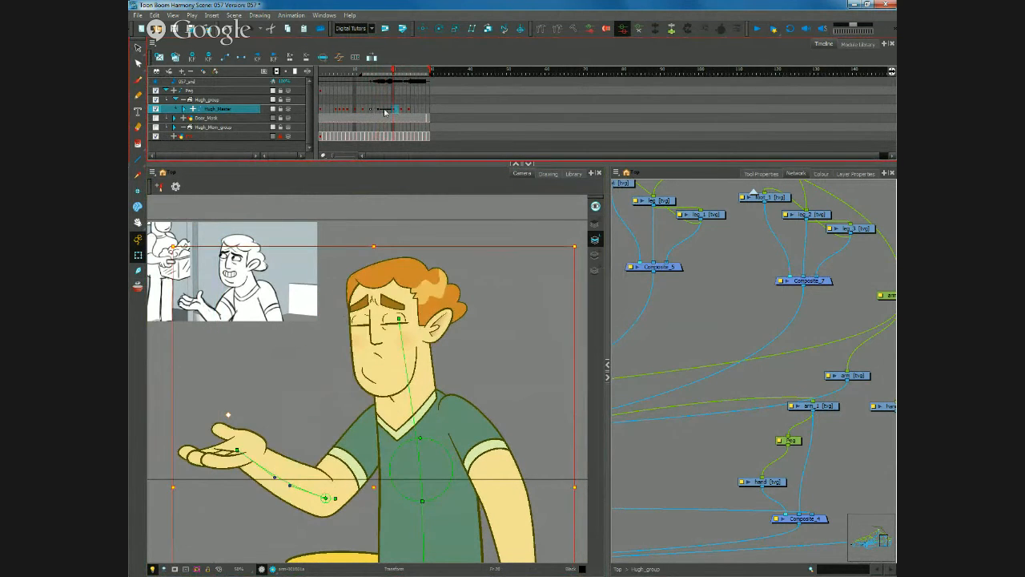
pyautogui.click(385, 115)
pyautogui.click(378, 115)
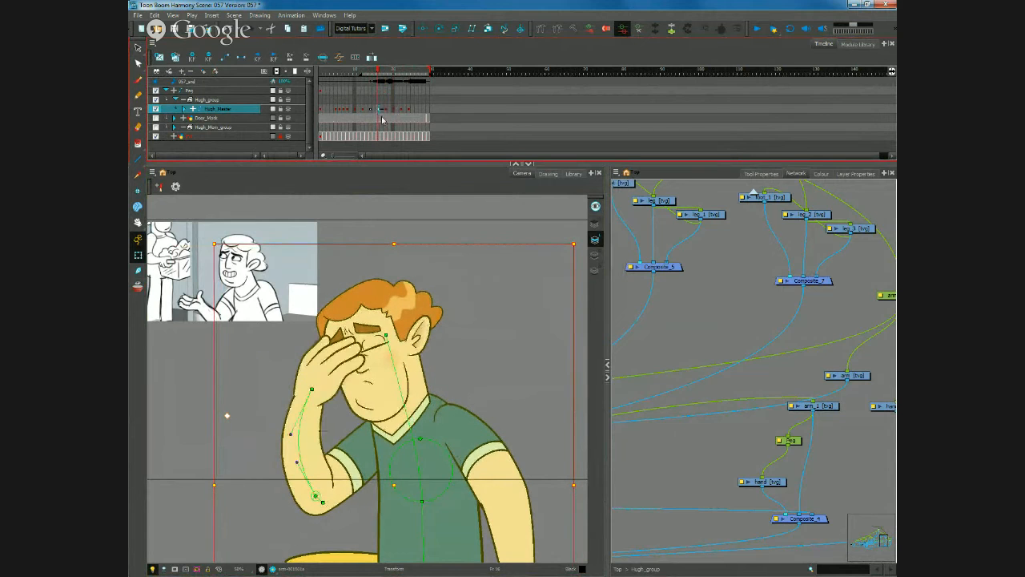
pyautogui.click(362, 78)
pyautogui.press('Return')
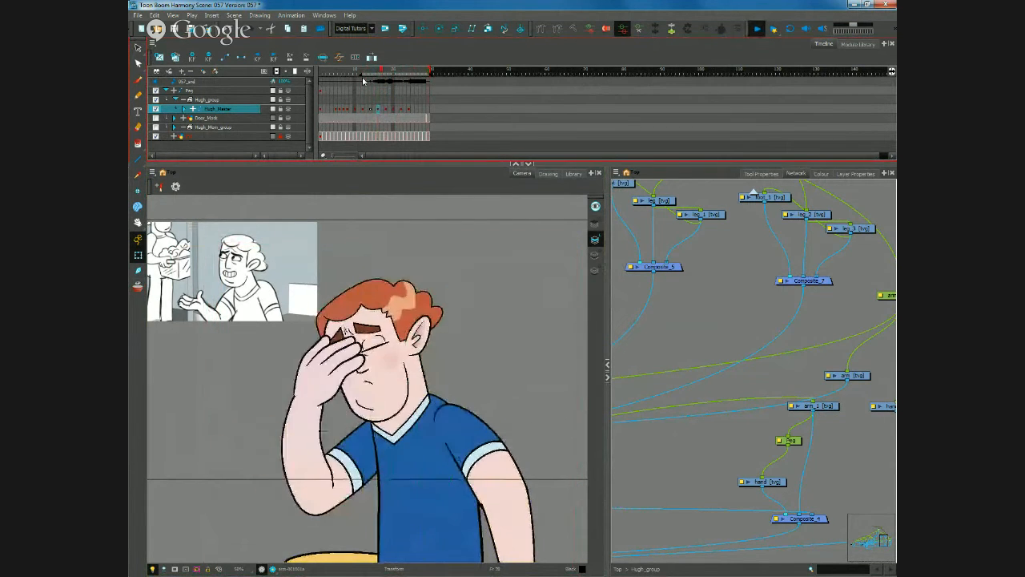
pyautogui.press('Return')
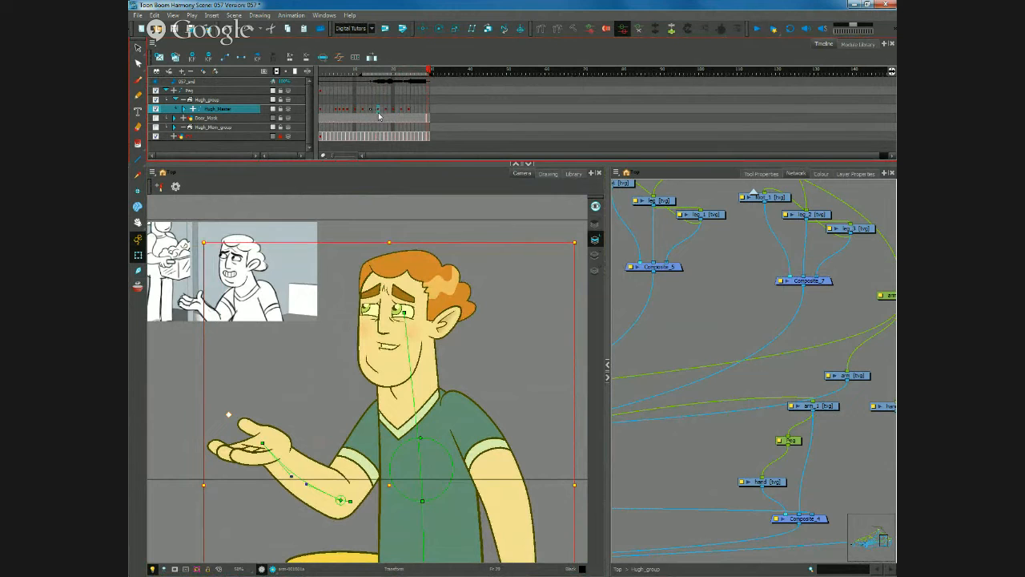
# Clear the Hugh_Master key pose at frame 18 so the arm tweens from frame 16 to frame 20
pyautogui.click(385, 111)
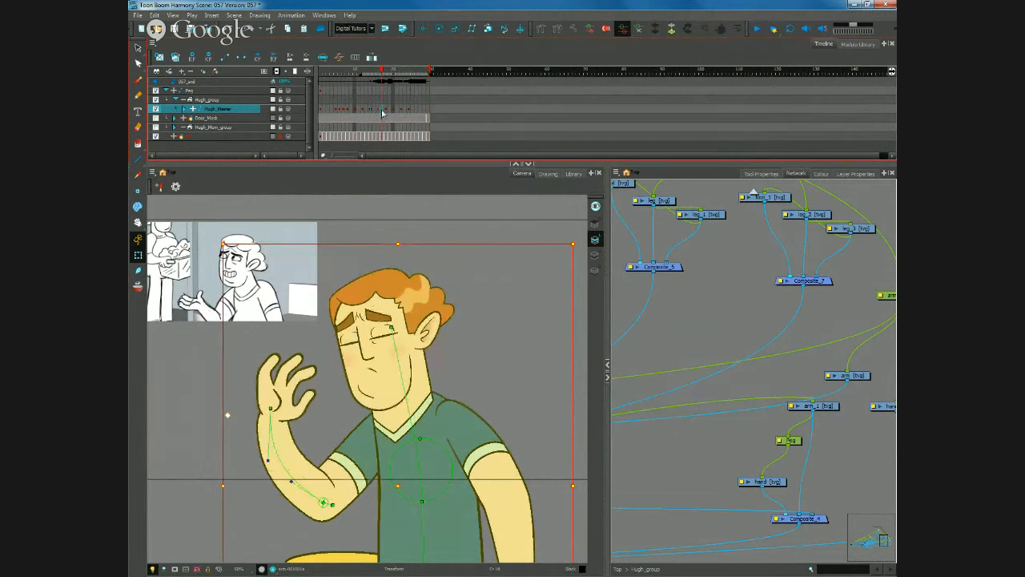
pyautogui.click(379, 111)
pyautogui.click(386, 111)
pyautogui.click(391, 112)
pyautogui.click(388, 111)
pyautogui.click(386, 111)
pyautogui.hotkey('ctrl', 'j')
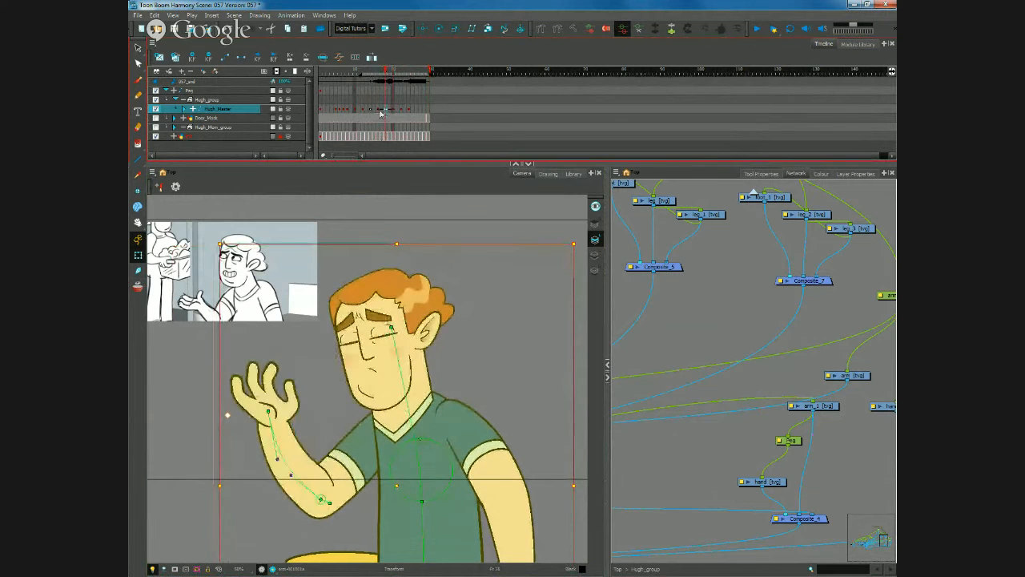
# Set the left and right time ratios and value ratios of the frame 16 key's ease to 0
pyautogui.click(378, 110)
pyautogui.click(338, 57)
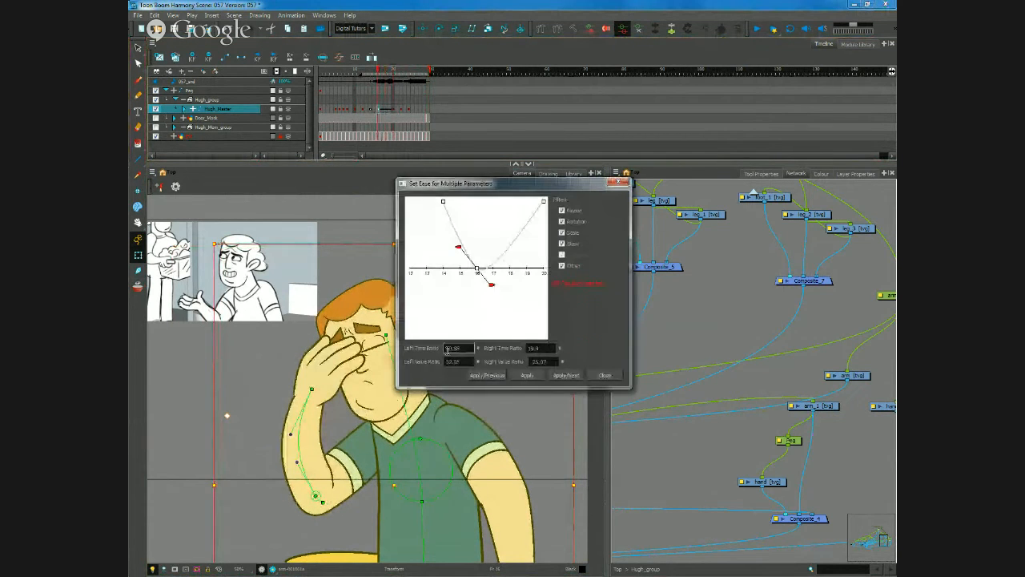
pyautogui.moveTo(544, 360); pyautogui.dragTo(525, 363)
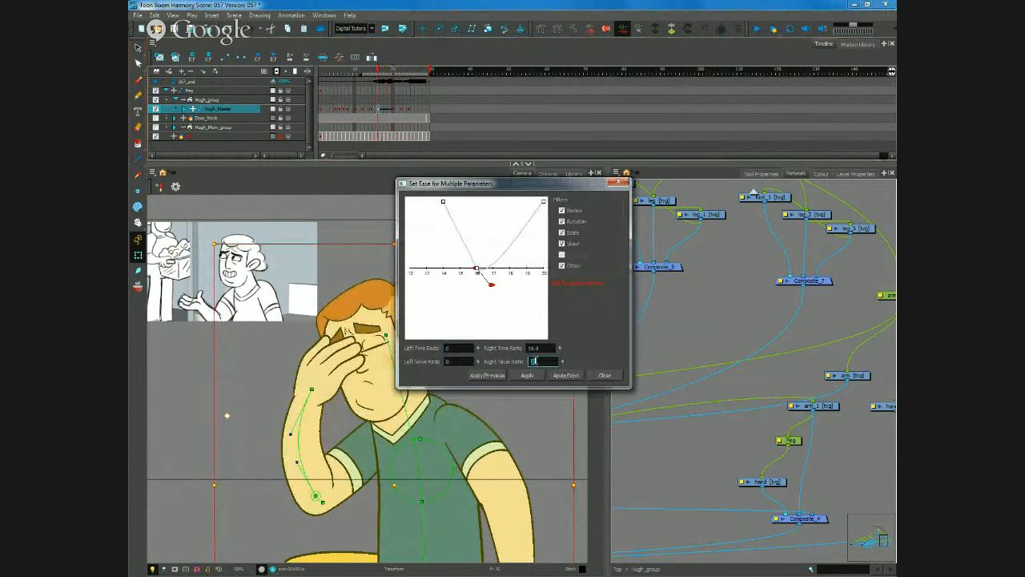
pyautogui.write('0')
pyautogui.click(545, 348)
pyautogui.click(454, 348)
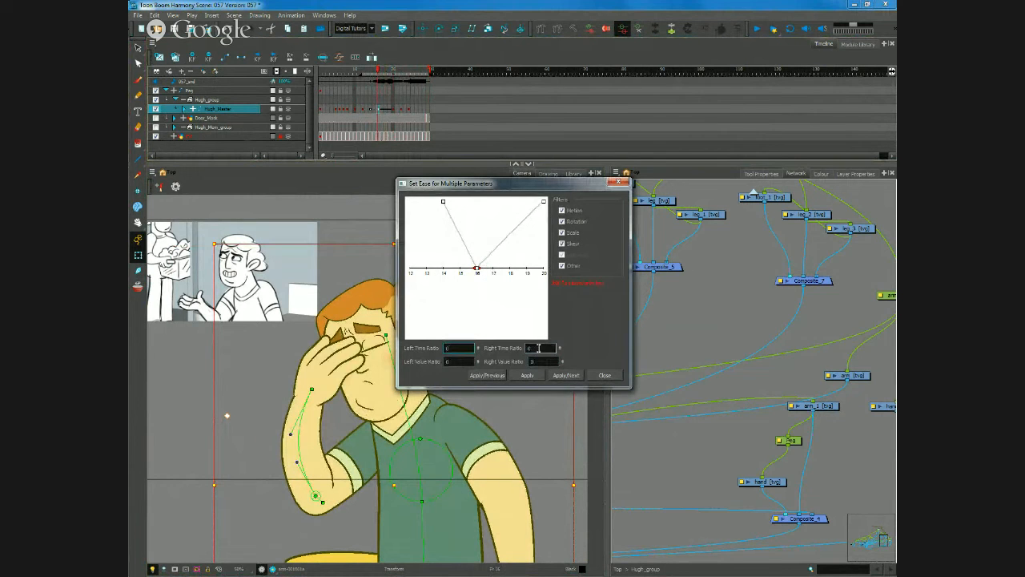
pyautogui.click(528, 376)
pyautogui.click(603, 376)
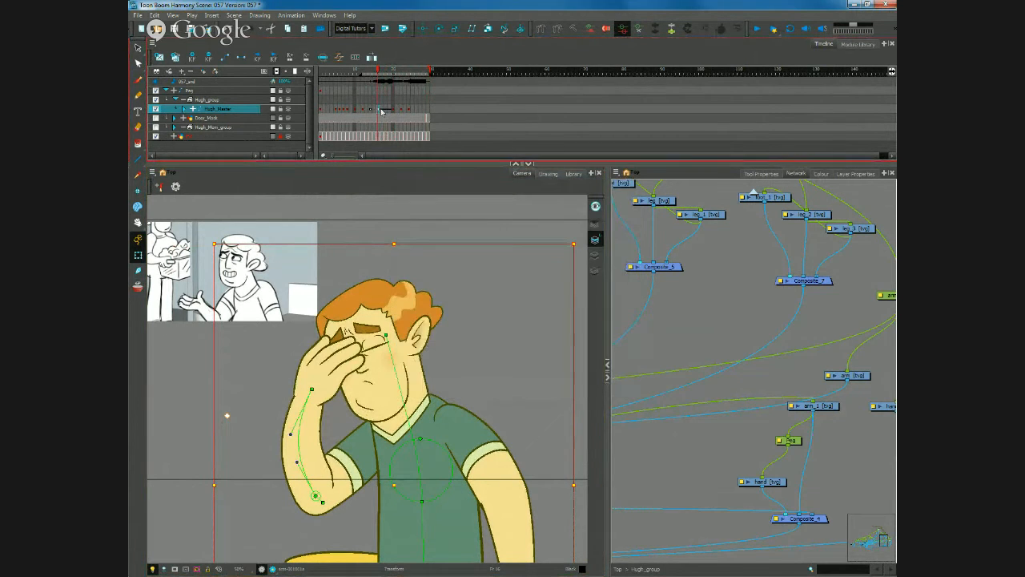
# Step through frames 16 to 20 to examine how the hand leaves the face
pyautogui.click(383, 109)
pyautogui.click(393, 112)
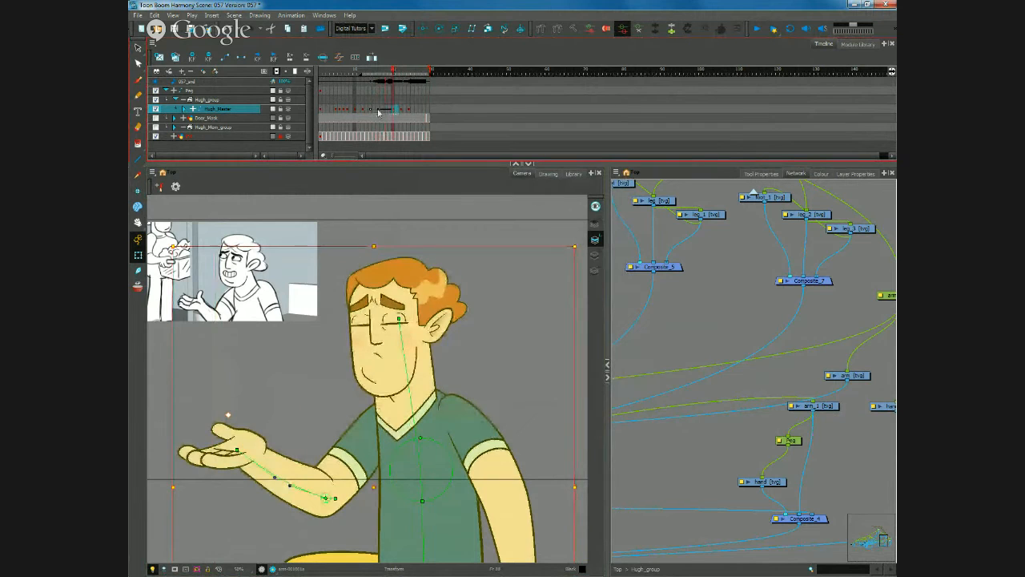
pyautogui.click(379, 110)
pyautogui.click(372, 72)
pyautogui.moveTo(374, 73); pyautogui.dragTo(392, 104)
pyautogui.click(385, 111)
pyautogui.click(379, 115)
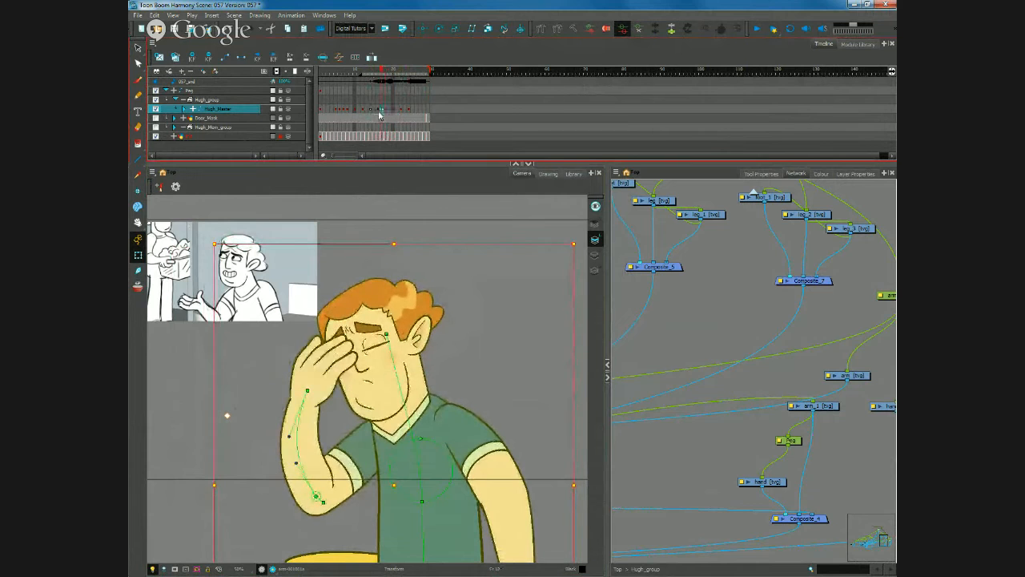
pyautogui.click(382, 113)
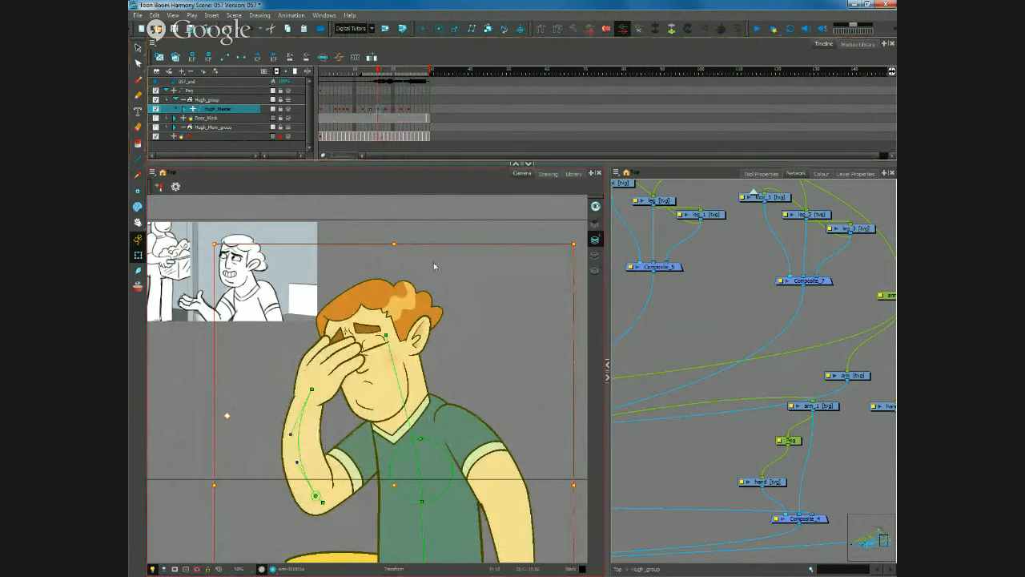
# Review the Hugh_Master key poses from frame 18 to frame 24 and play back the gesture from frame 15
pyautogui.click(385, 111)
pyautogui.click(394, 114)
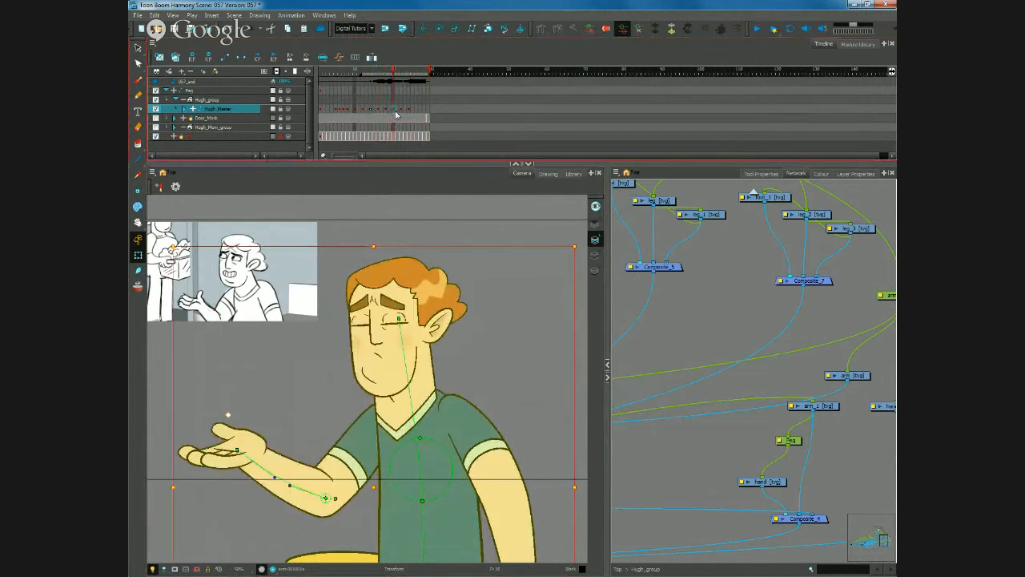
pyautogui.click(401, 112)
pyautogui.click(407, 112)
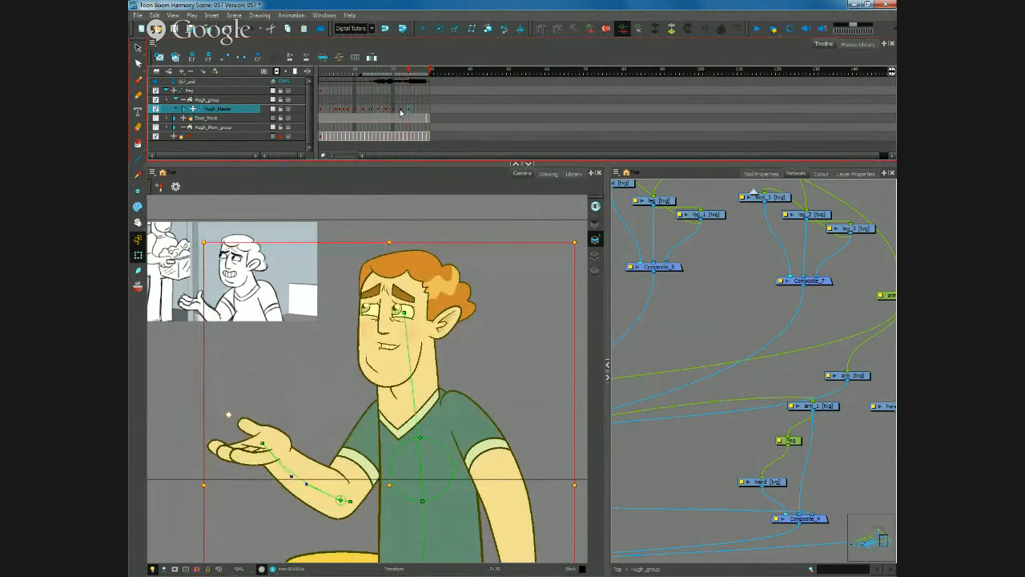
pyautogui.click(376, 81)
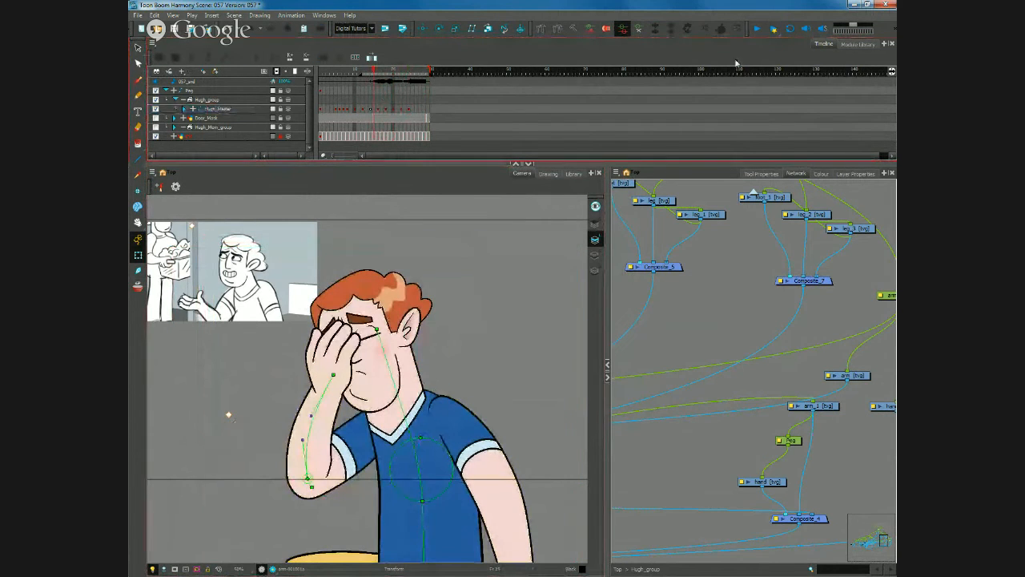
pyautogui.click(755, 30)
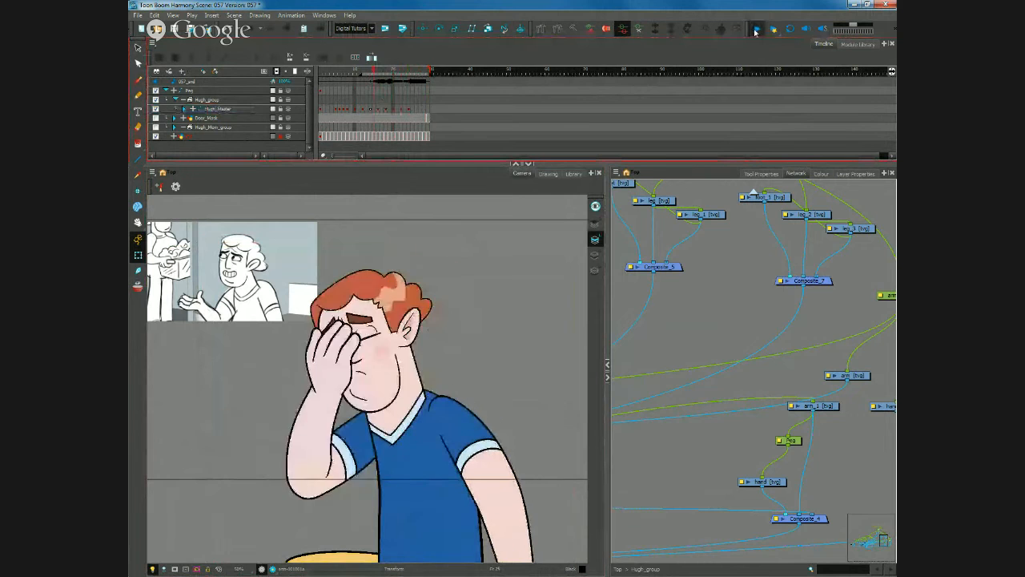
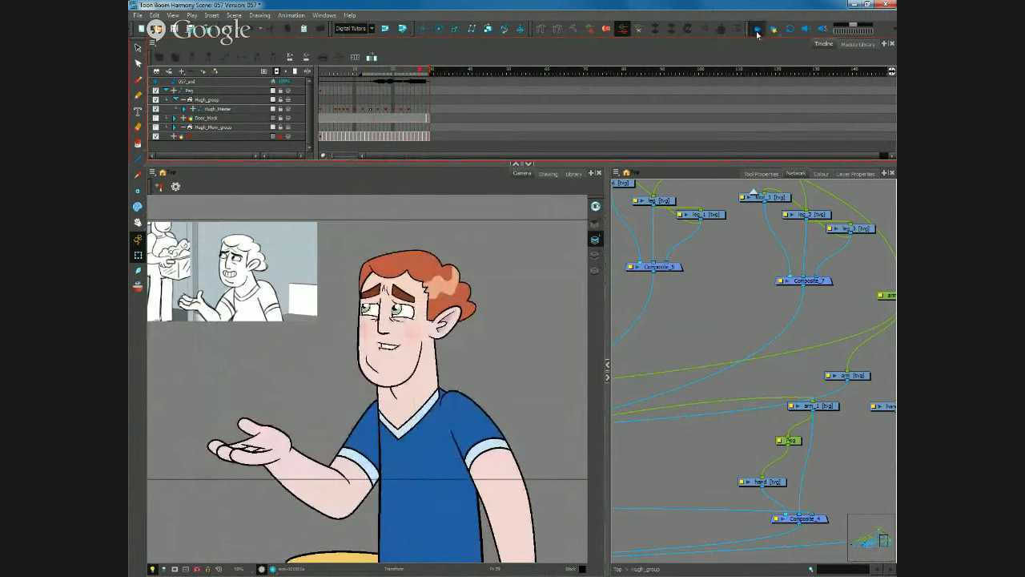
# Play back the gesture and review the Hugh_Master poses from frame 12 to frame 18
pyautogui.click(756, 29)
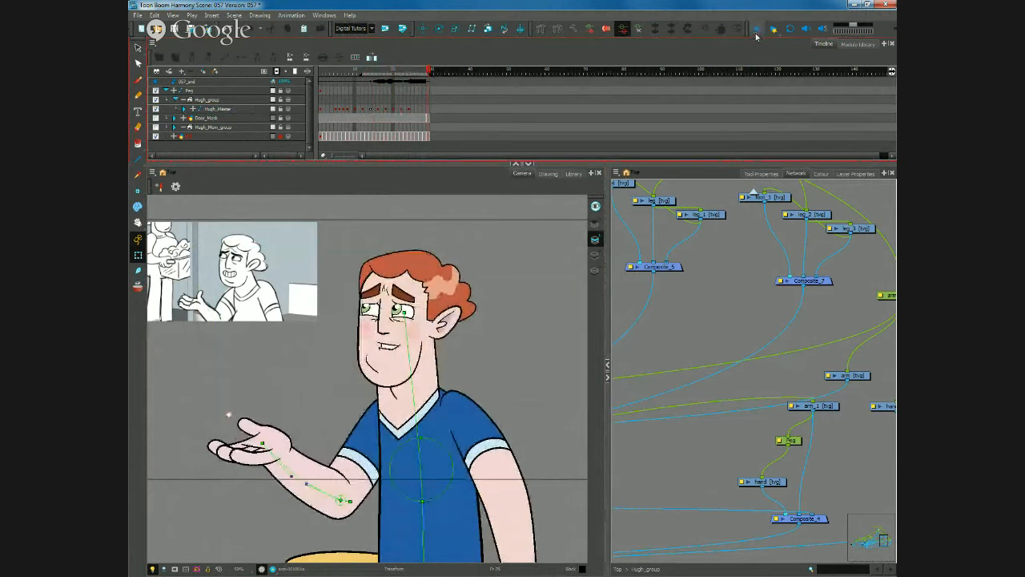
pyautogui.click(366, 72)
pyautogui.moveTo(366, 73); pyautogui.dragTo(416, 154)
pyautogui.click(365, 108)
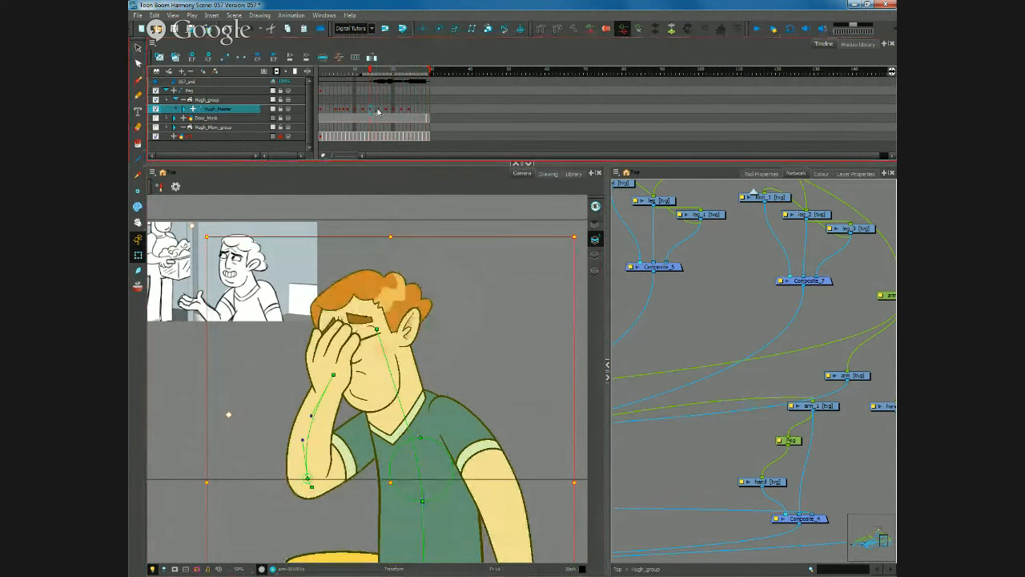
pyautogui.press('.')
pyautogui.click(483, 325)
pyautogui.moveTo(474, 327); pyautogui.dragTo(451, 313)
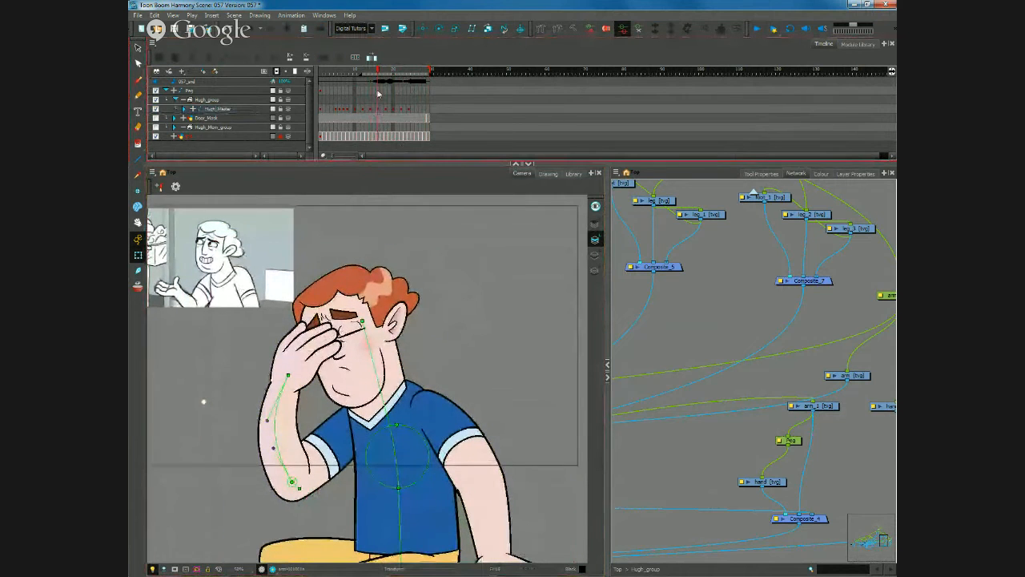
pyautogui.moveTo(370, 71); pyautogui.dragTo(386, 115)
# Skew the open hand slightly at frame 18 so its fingers lean toward the face
pyautogui.click(273, 373)
pyautogui.moveTo(298, 322); pyautogui.dragTo(310, 322)
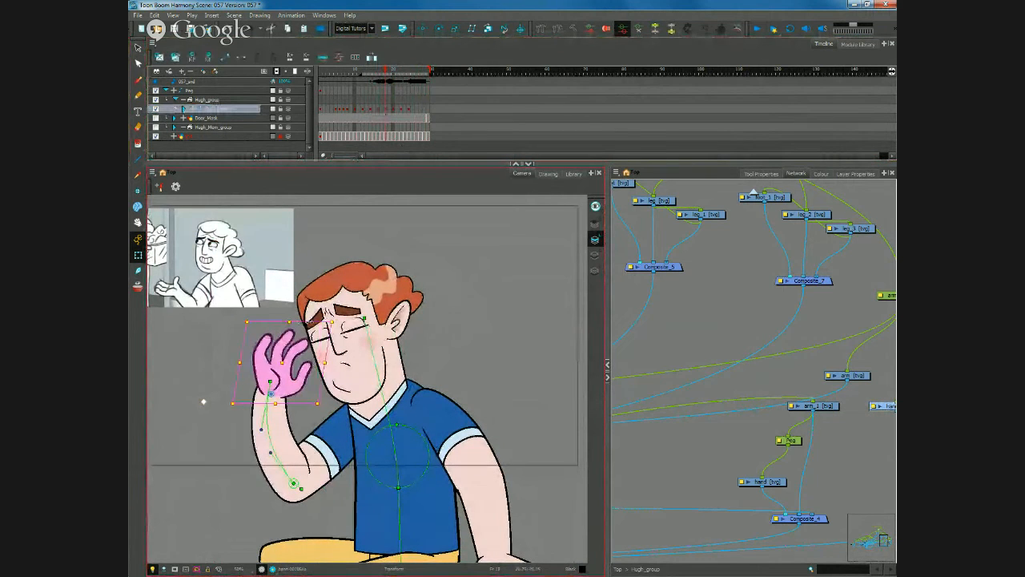
pyautogui.click(467, 103)
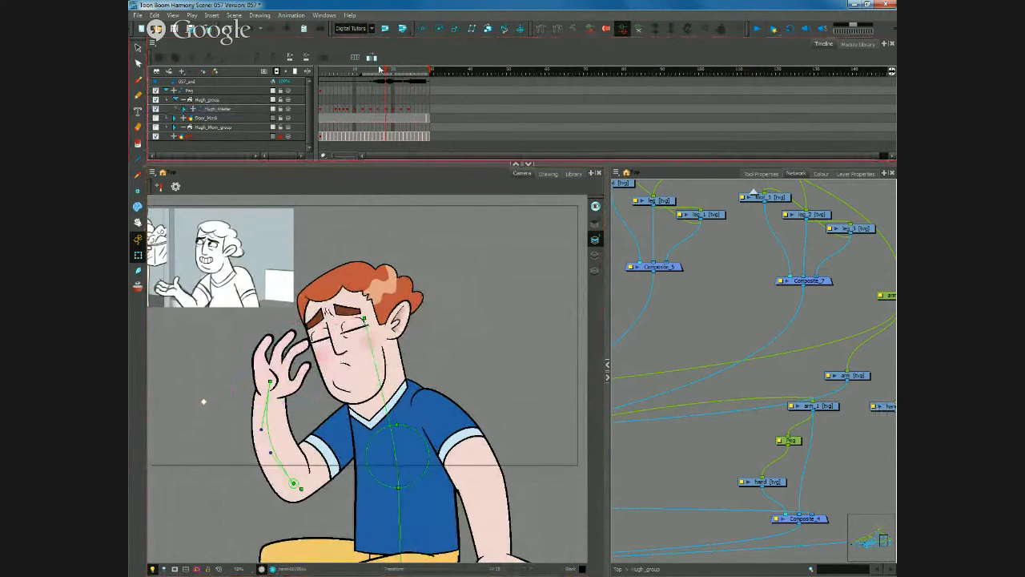
# Compare the hand at frames 18 and 19 and scrub through the rest of the gesture to frame 27
pyautogui.moveTo(385, 73); pyautogui.dragTo(390, 77)
pyautogui.click(277, 372)
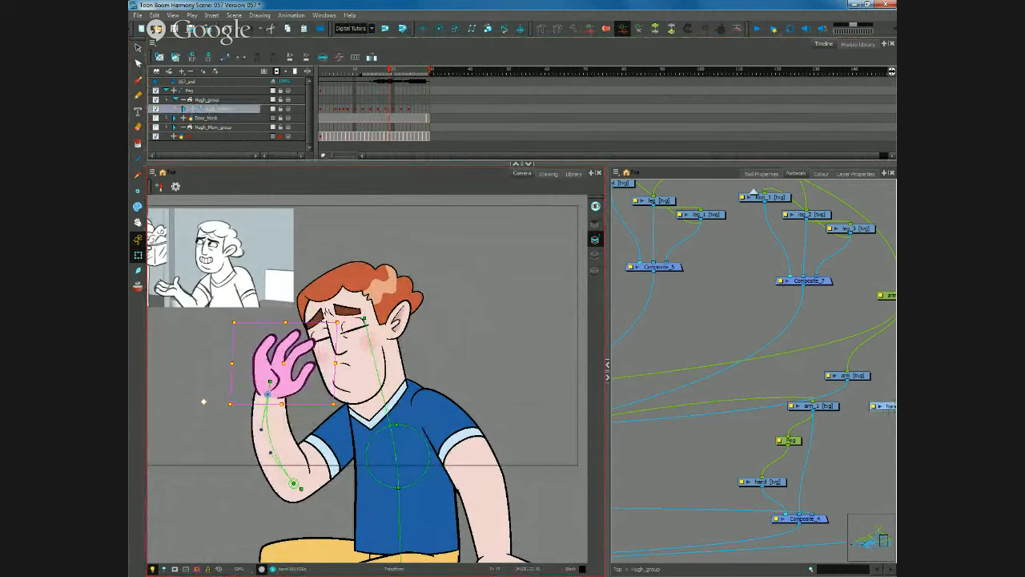
pyautogui.click(375, 280)
pyautogui.moveTo(390, 74); pyautogui.dragTo(387, 74)
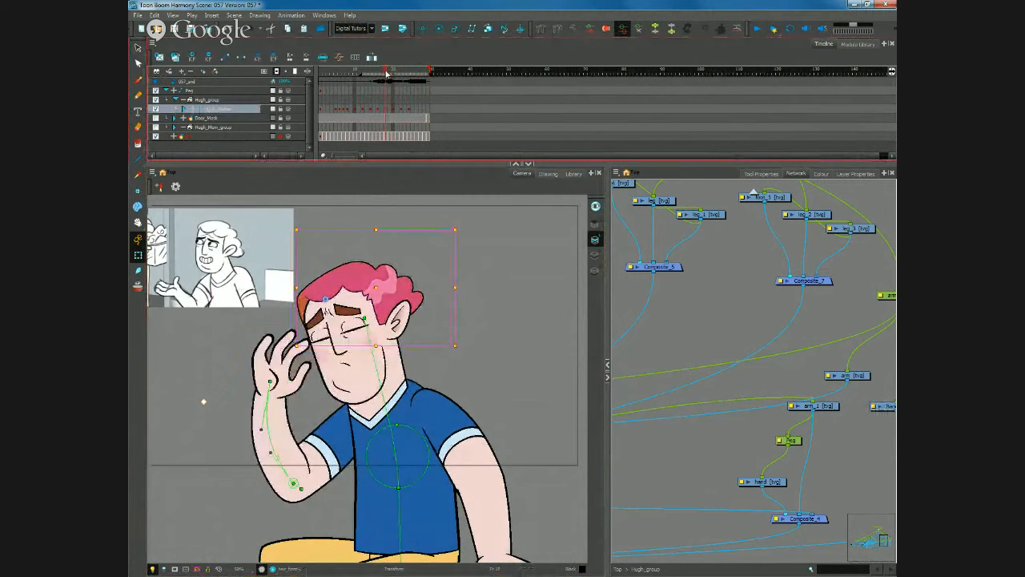
pyautogui.click(384, 110)
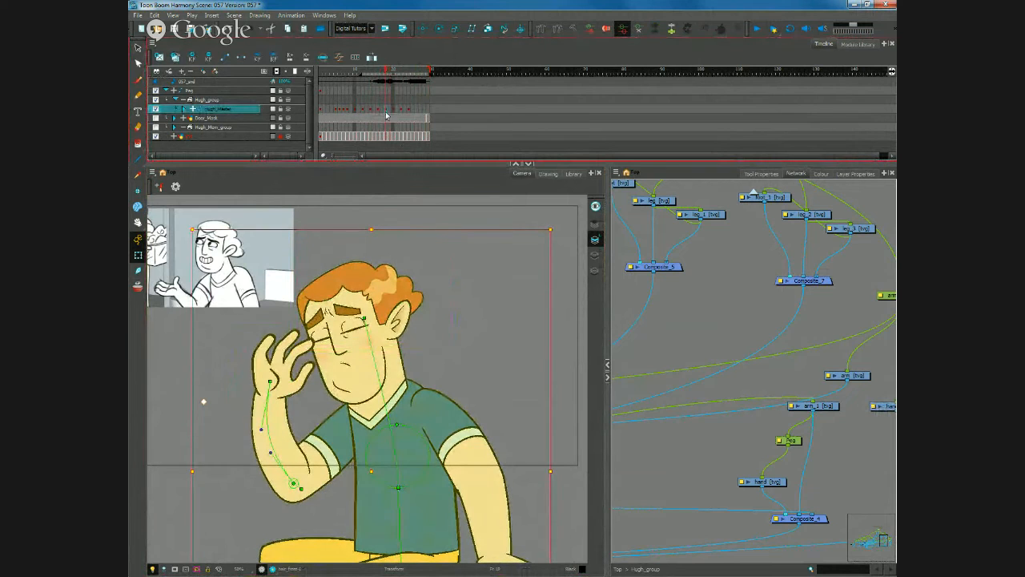
pyautogui.moveTo(385, 69); pyautogui.dragTo(422, 115)
pyautogui.click(470, 289)
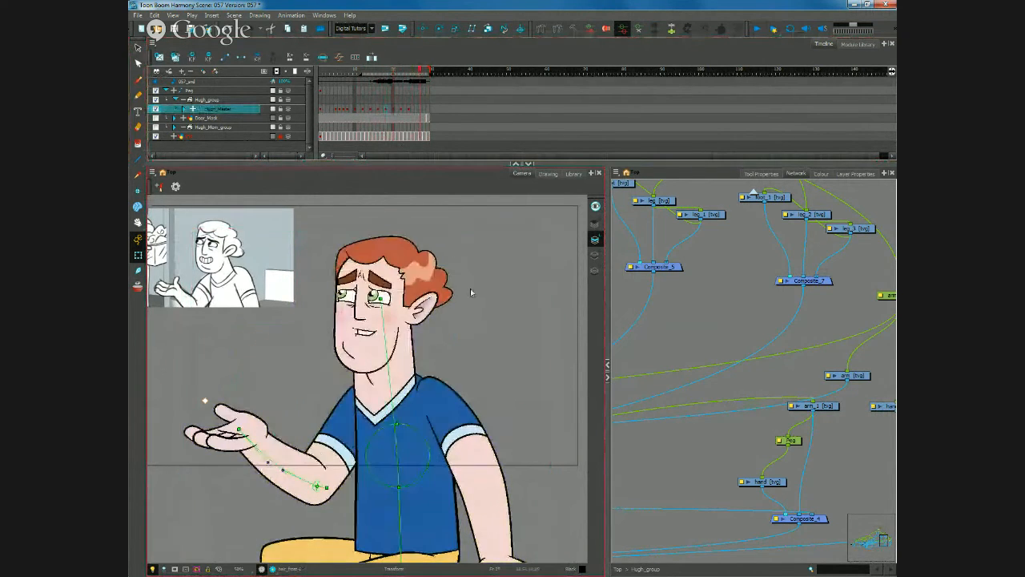
pyautogui.moveTo(392, 78)
pyautogui.mouseDown()
pyautogui.moveTo(382, 76)
pyautogui.moveTo(414, 76)
pyautogui.moveTo(404, 89)
pyautogui.mouseUp()
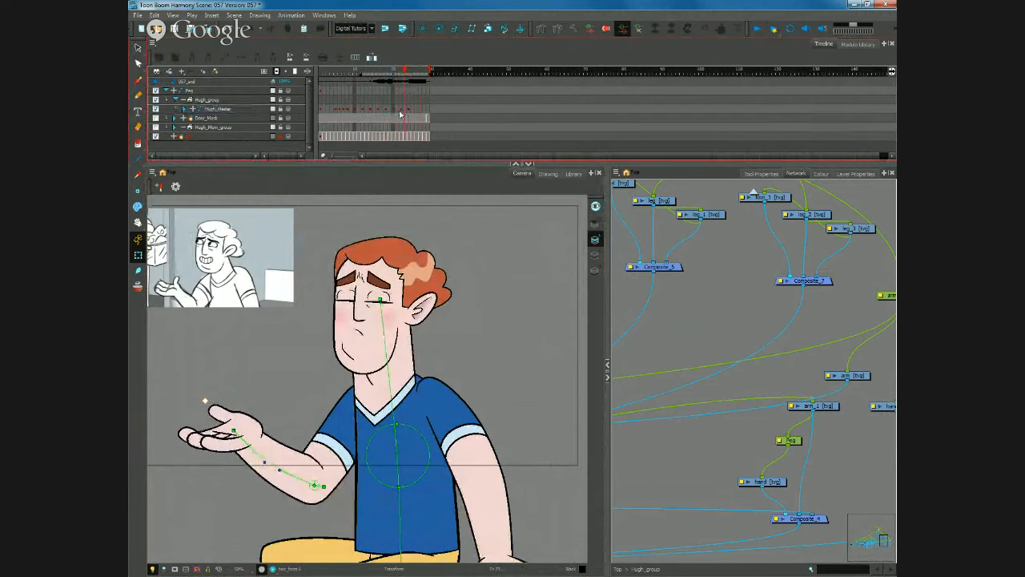
# Check the Hugh_Master poses from frame 22 to frame 24 and the ease settings at frame 24
pyautogui.click(400, 113)
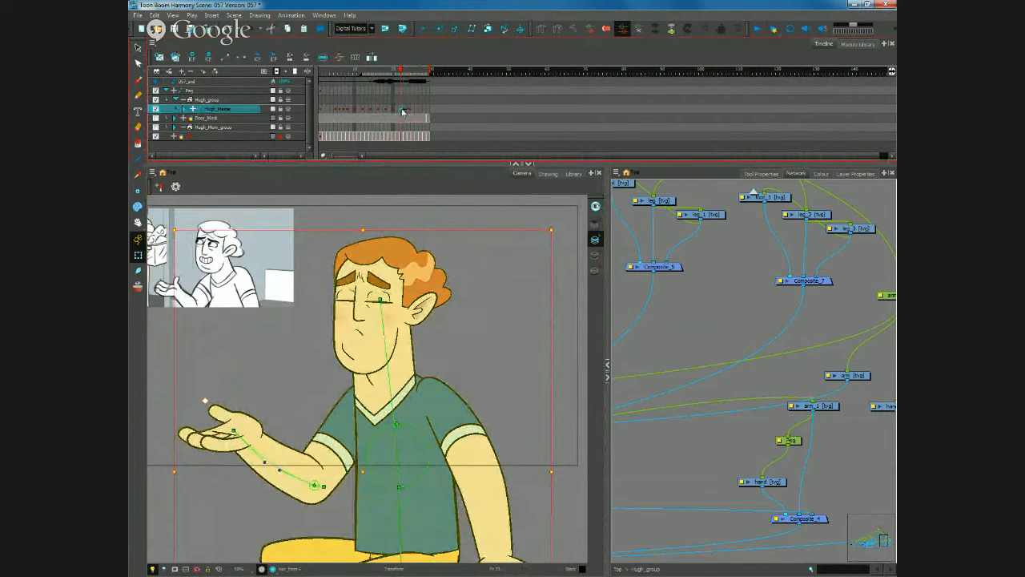
pyautogui.press('.')
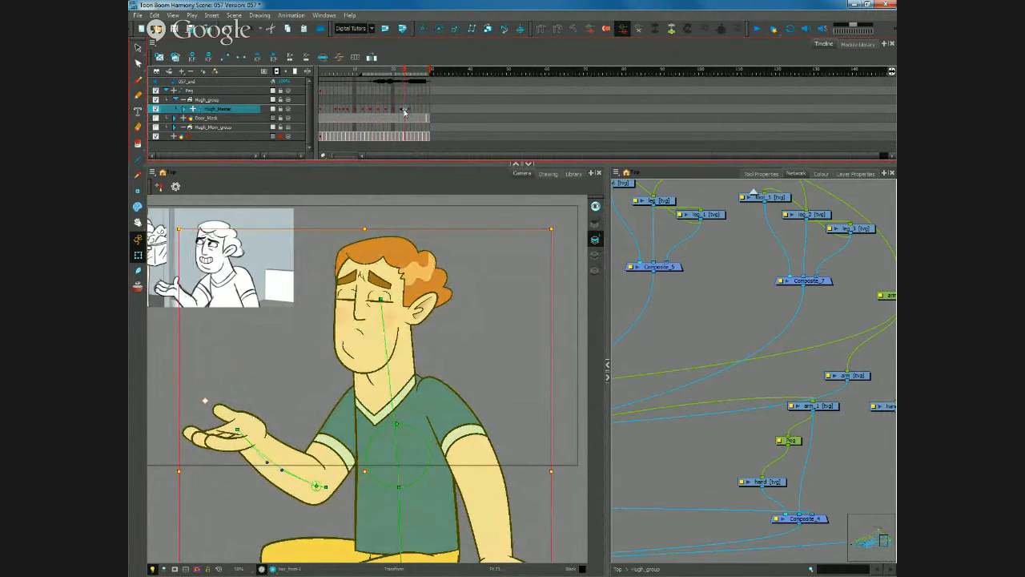
pyautogui.press('.')
pyautogui.click(338, 57)
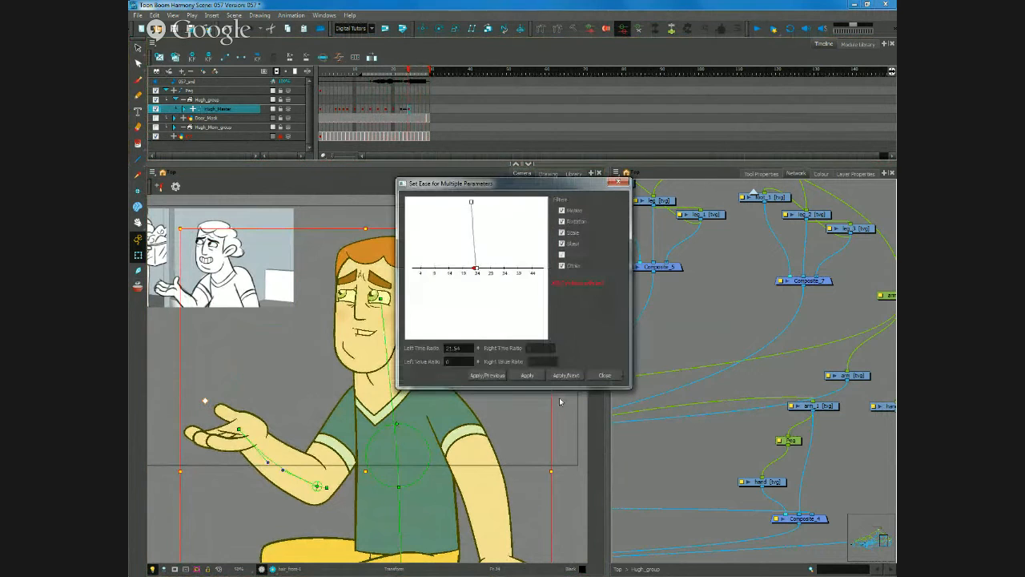
pyautogui.click(605, 375)
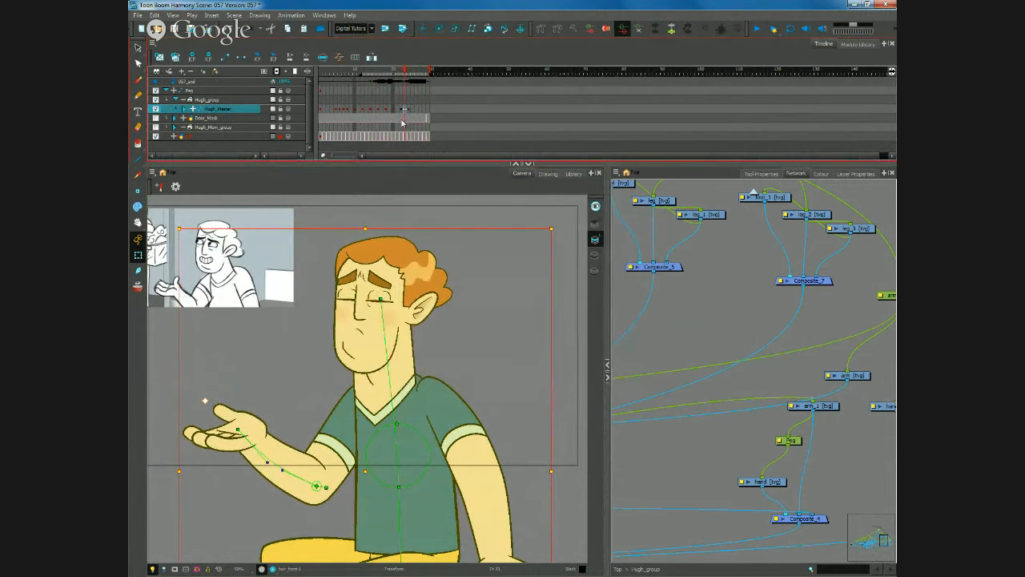
# Space out the last Hugh_Master keys so the closed-eye pose sits at frame 24 and the open-eyed pose at frame 26
pyautogui.click(400, 113)
pyautogui.click(404, 112)
pyautogui.click(408, 113)
pyautogui.click(404, 114)
# Play back the retimed gesture from frame 12 and save the scene
pyautogui.click(362, 73)
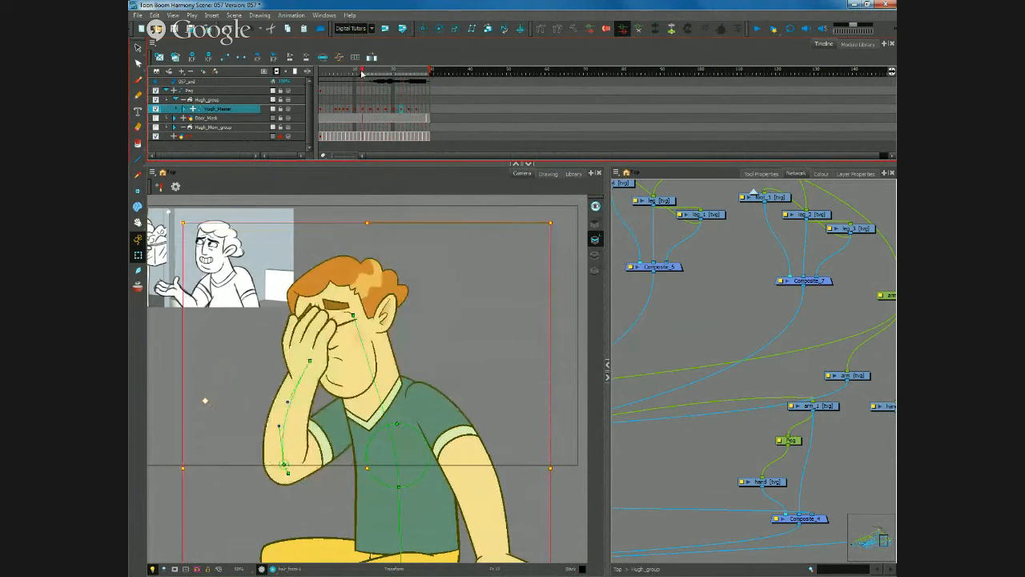
pyautogui.click(757, 29)
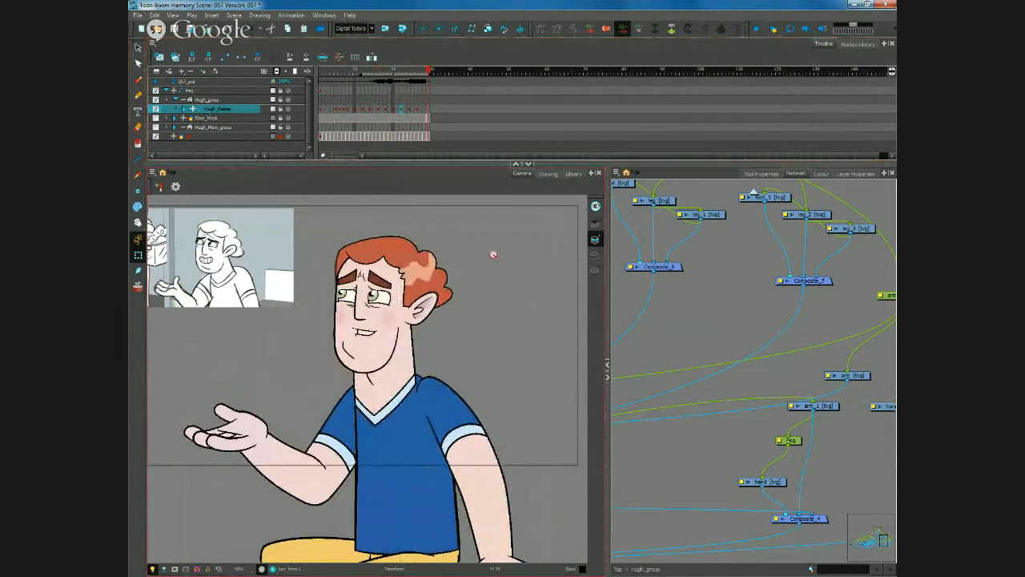
pyautogui.click(442, 352)
pyautogui.hotkey('ctrl', 's')
# Examine the head and face poses up close across the scene, from the opening frames through to frame 26
pyautogui.scroll(-3, 458, 391)
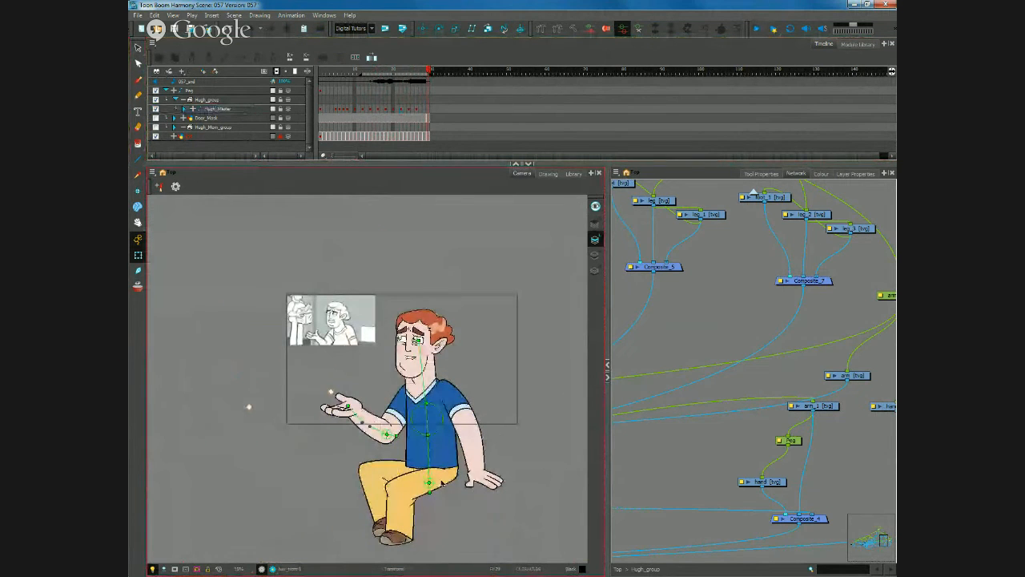
pyautogui.click(416, 398)
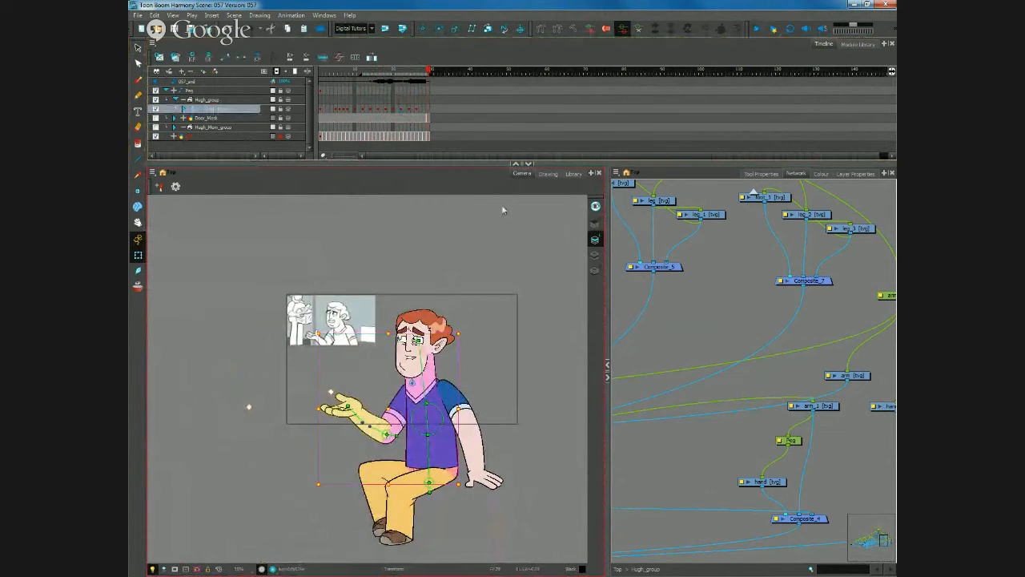
pyautogui.moveTo(391, 73); pyautogui.dragTo(408, 102)
pyautogui.click(474, 310)
pyautogui.scroll(2, 477, 311)
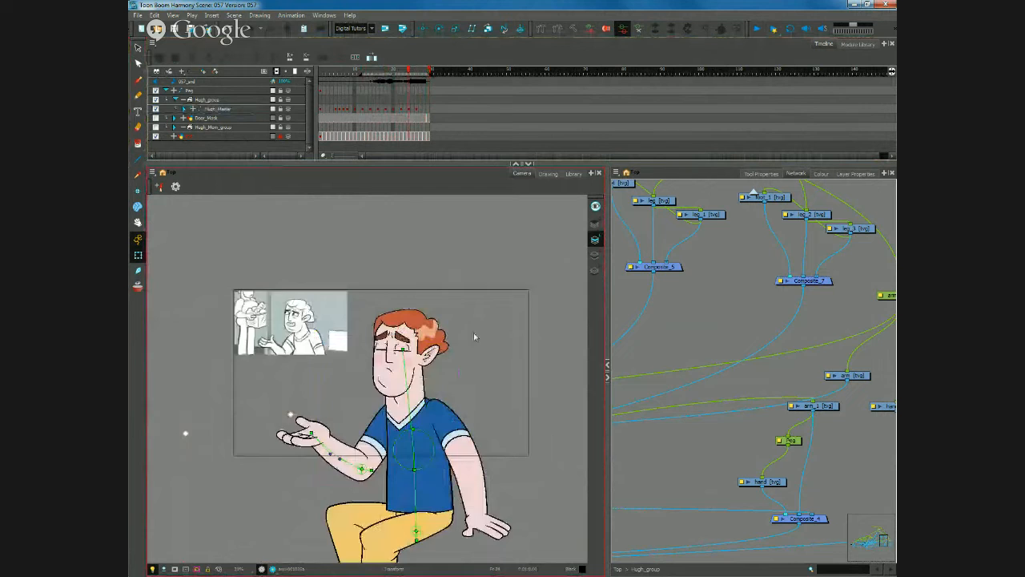
pyautogui.scroll(4, 411, 345)
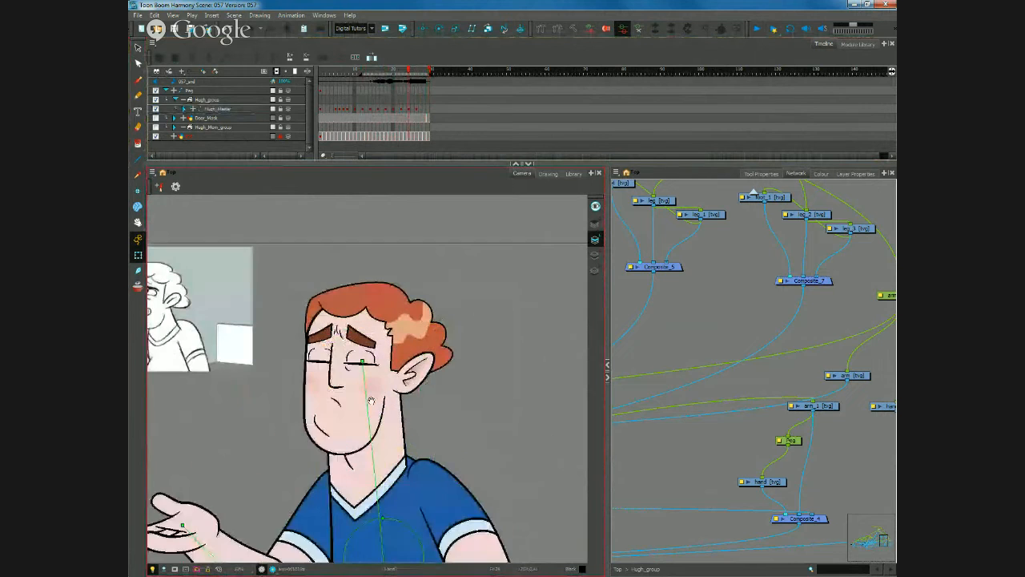
pyautogui.click(379, 355)
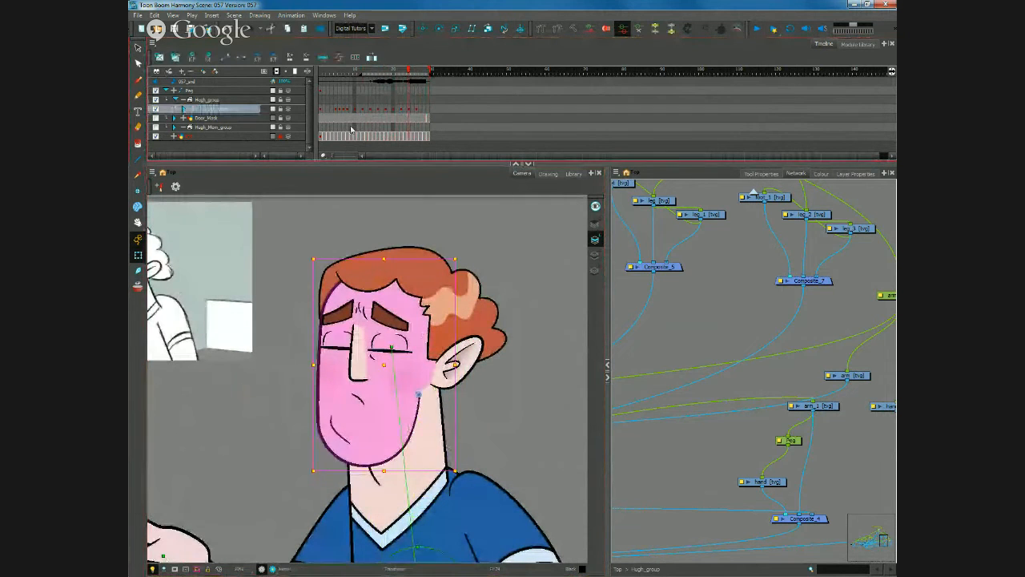
pyautogui.click(329, 74)
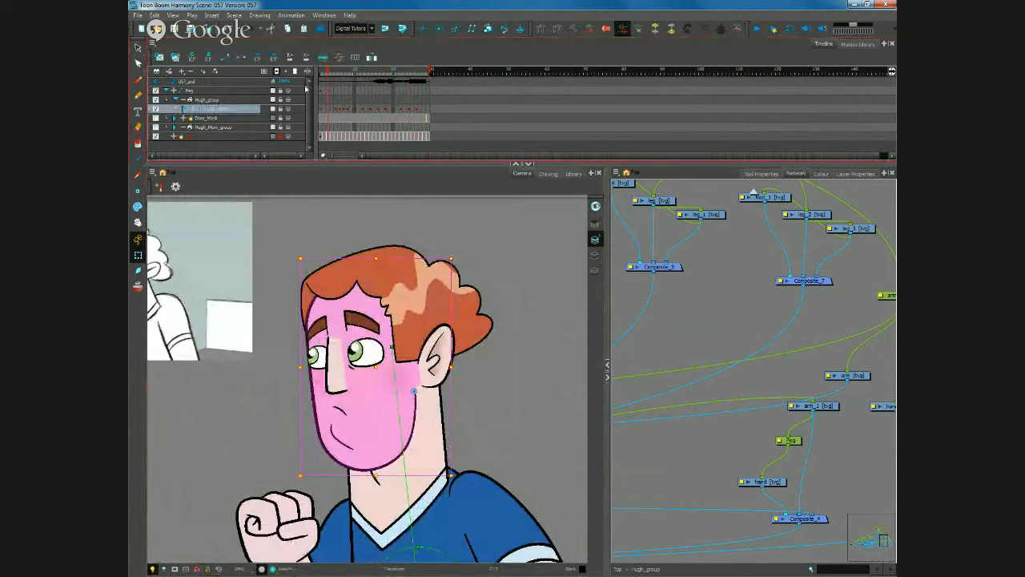
pyautogui.moveTo(326, 75); pyautogui.dragTo(385, 113)
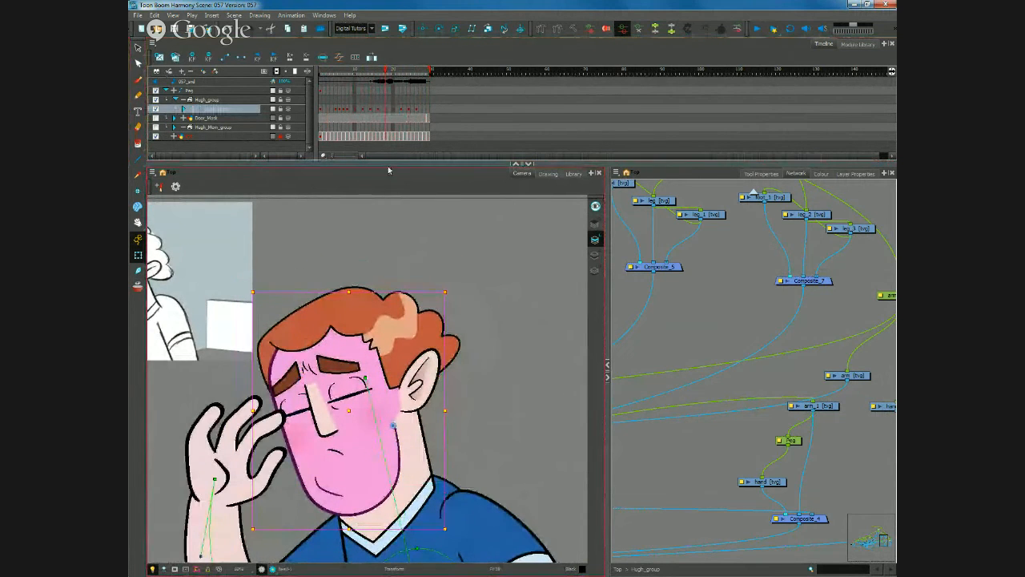
pyautogui.moveTo(390, 164); pyautogui.dragTo(389, 167)
pyautogui.moveTo(342, 298); pyautogui.dragTo(425, 260)
pyautogui.click(388, 70)
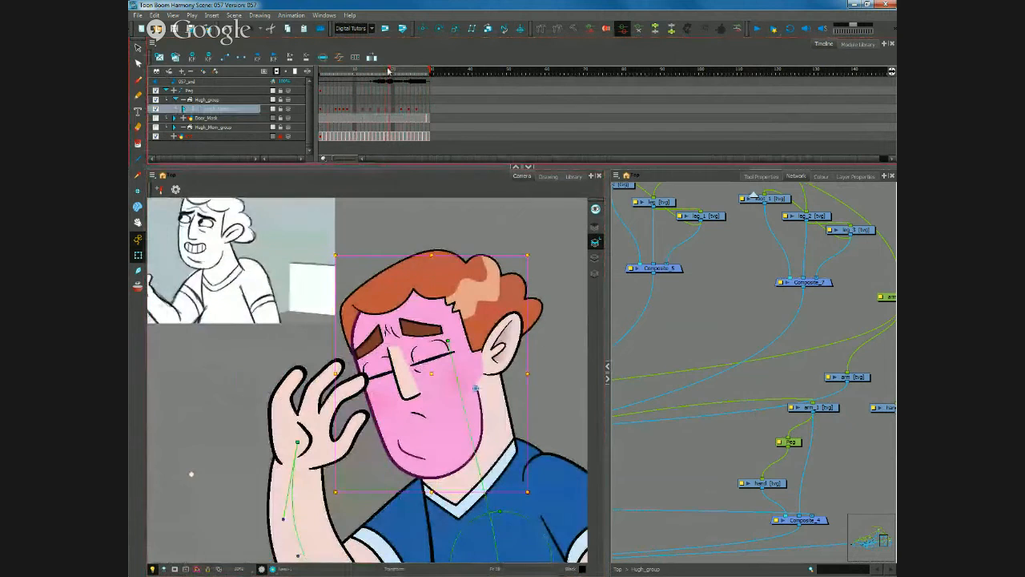
pyautogui.moveTo(388, 71); pyautogui.dragTo(415, 86)
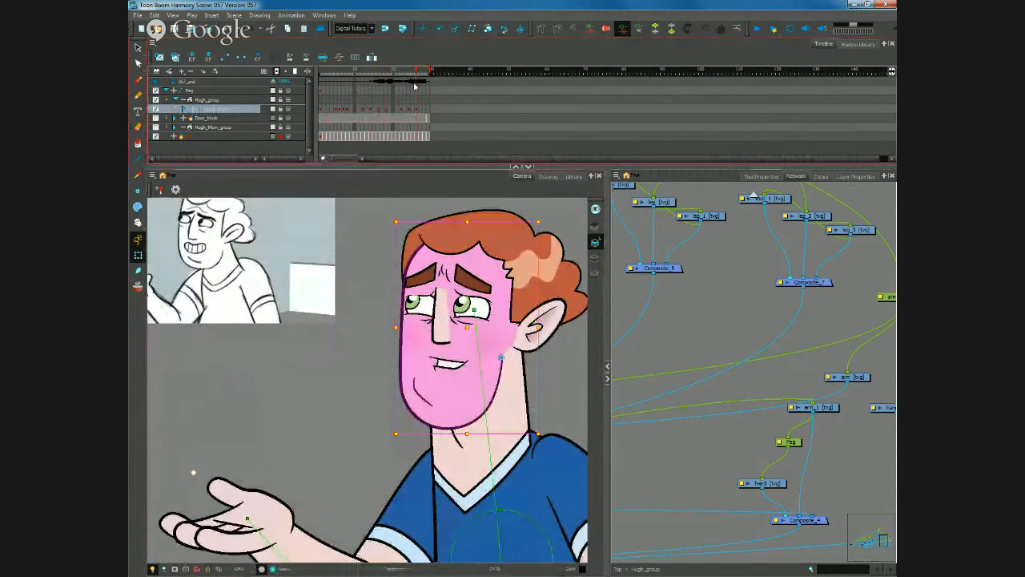
# Select the Face_Peg that holds the facial features and reveal its layer in the timeline
pyautogui.moveTo(476, 209); pyautogui.dragTo(439, 214)
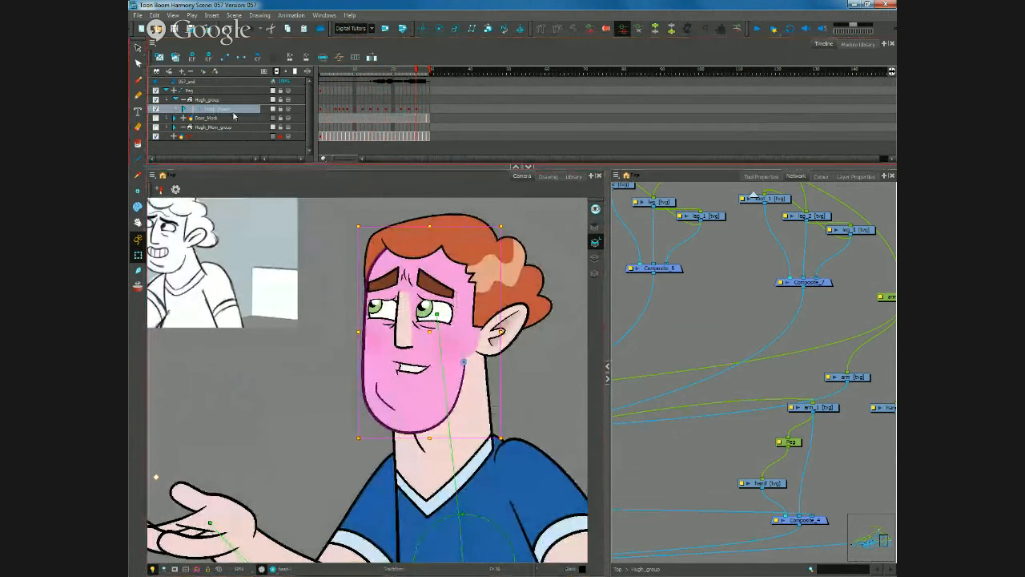
pyautogui.click(183, 109)
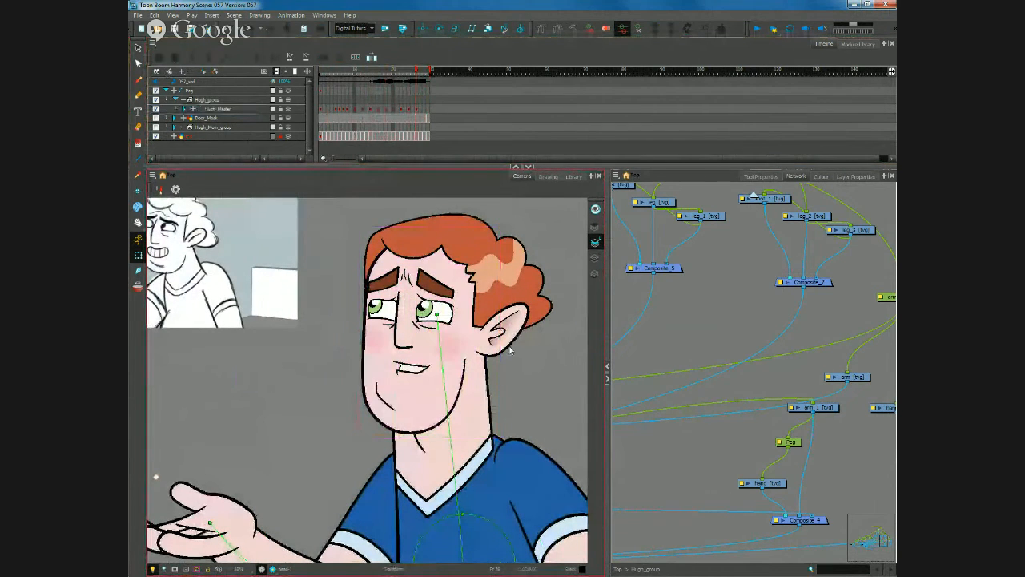
pyautogui.press('b')
pyautogui.press('b')
pyautogui.press('b')
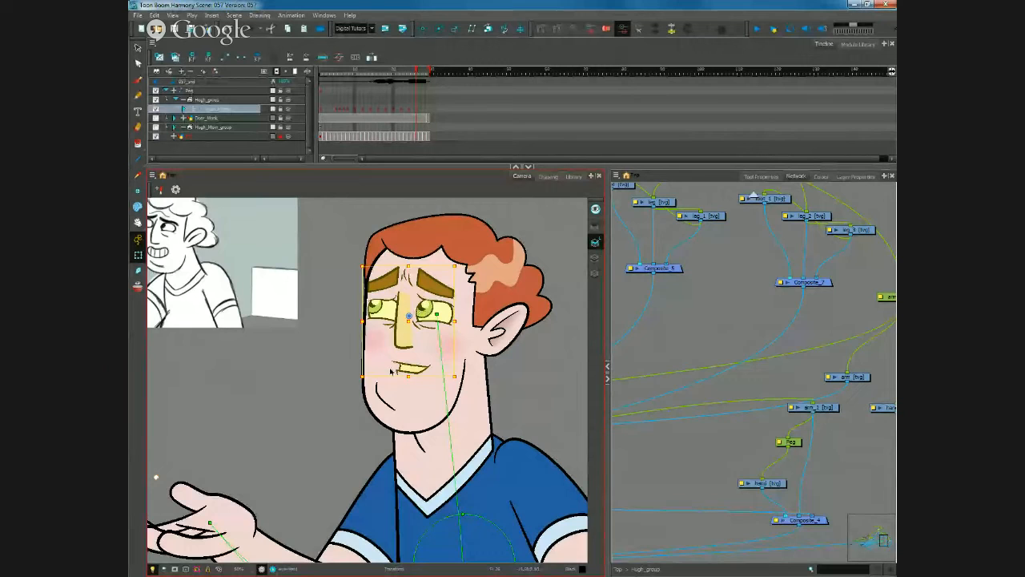
pyautogui.press('o')
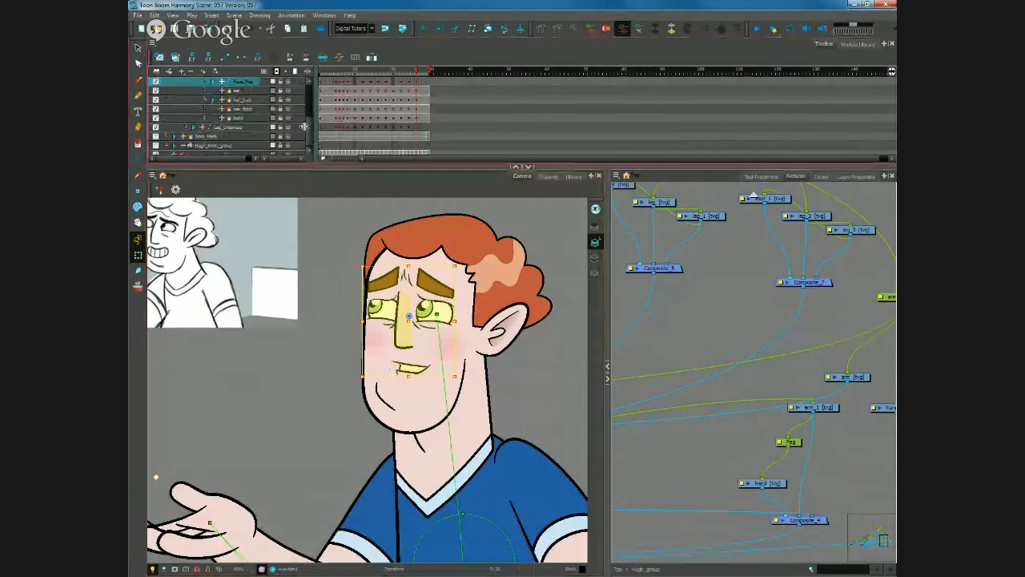
pyautogui.scroll(1, 311, 124)
pyautogui.moveTo(312, 124); pyautogui.dragTo(319, 124)
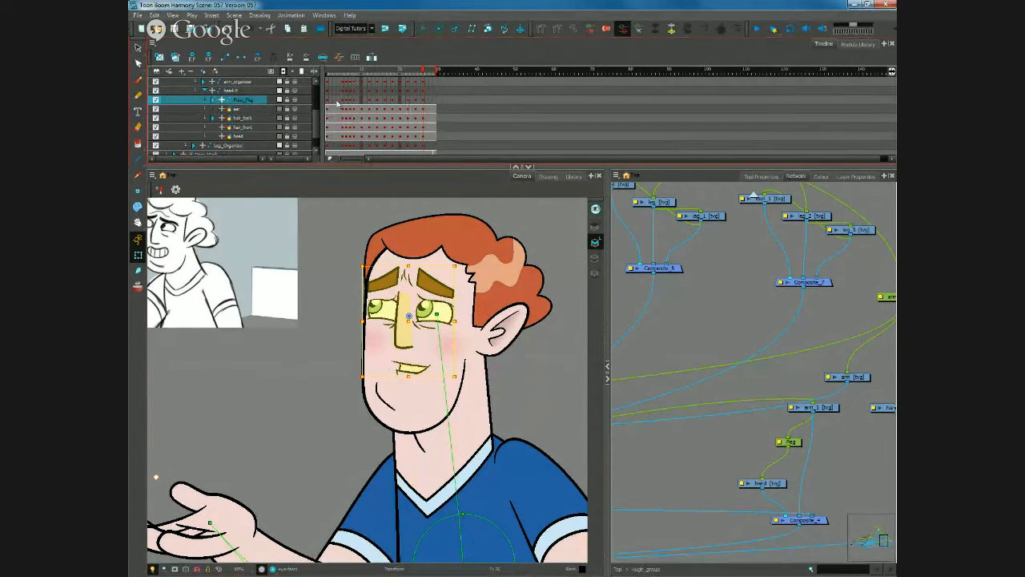
# Scrub through the gesture to compare the Face_Peg and head layer keys up to frame 26
pyautogui.moveTo(343, 72); pyautogui.dragTo(424, 91)
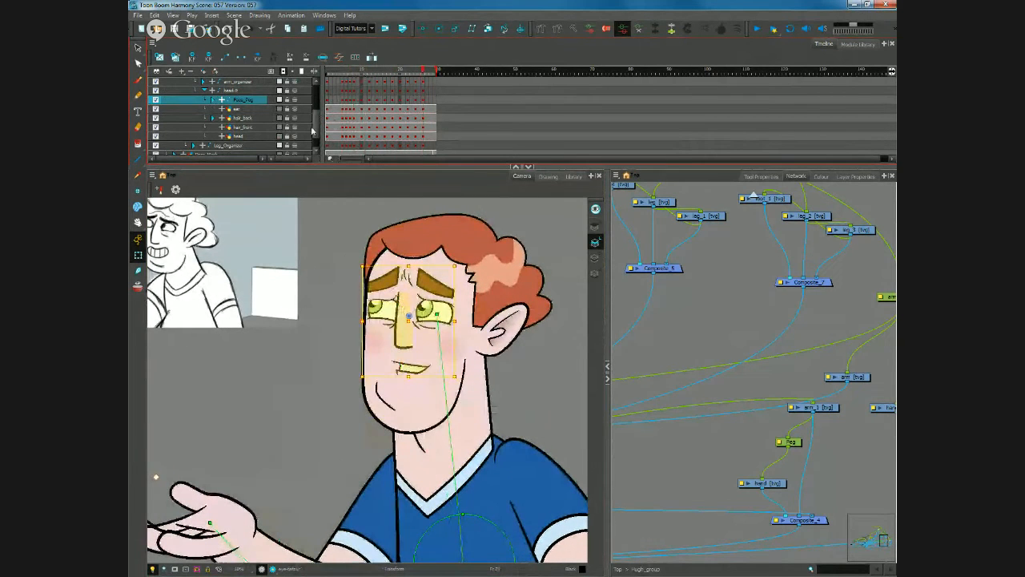
pyautogui.scroll(3, 193, 112)
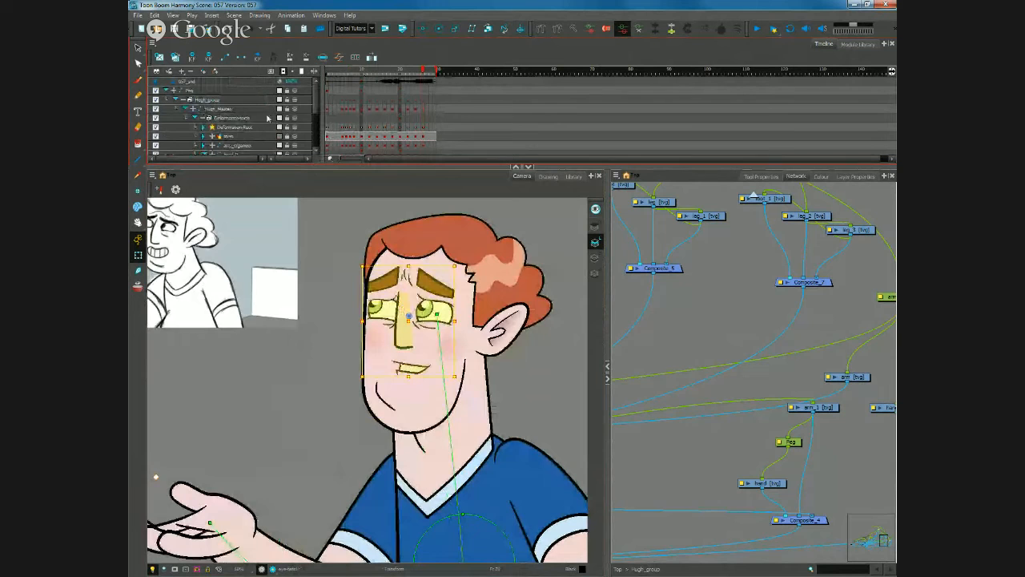
pyautogui.moveTo(316, 104); pyautogui.dragTo(316, 134)
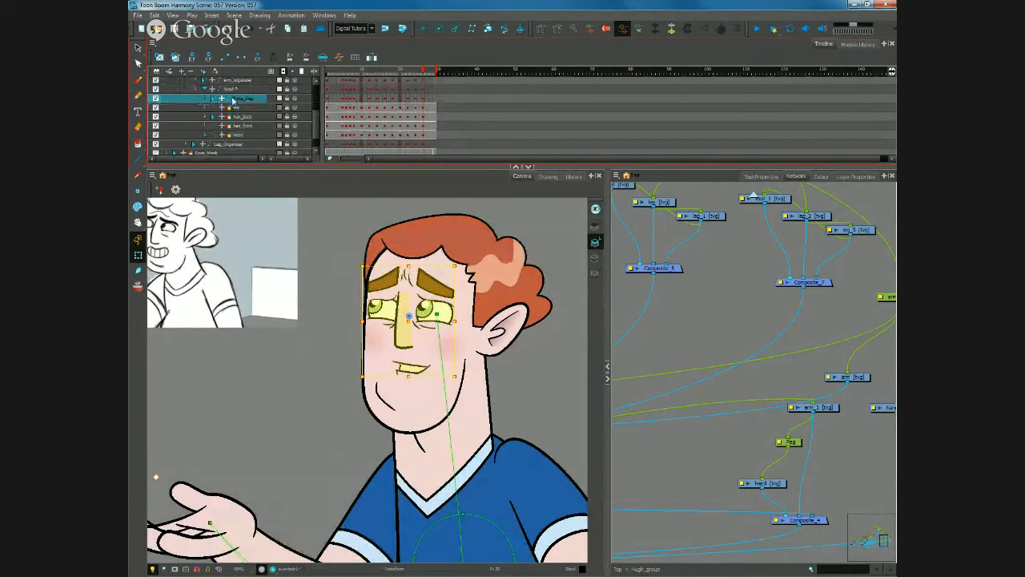
pyautogui.click(369, 100)
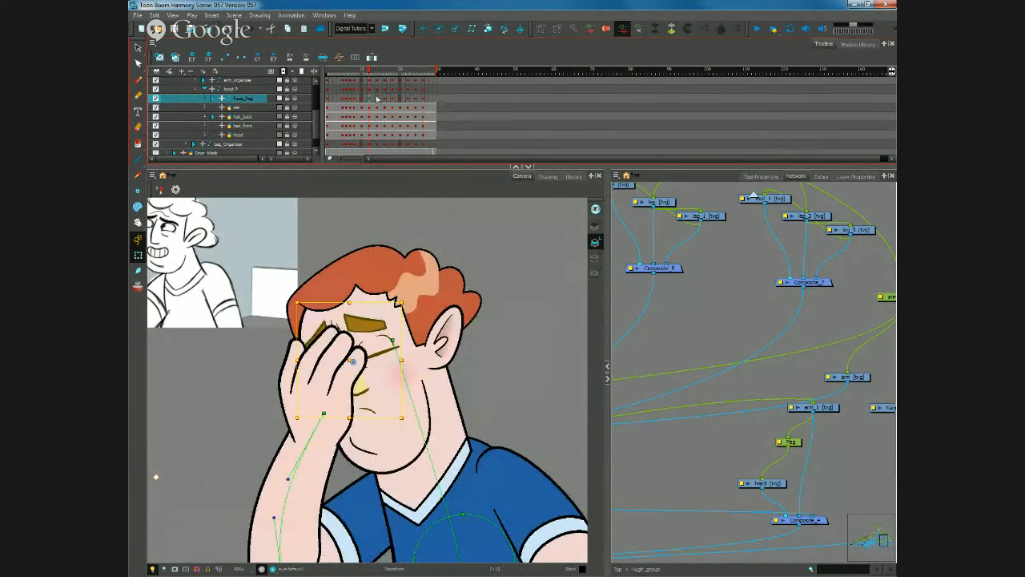
pyautogui.click(370, 72)
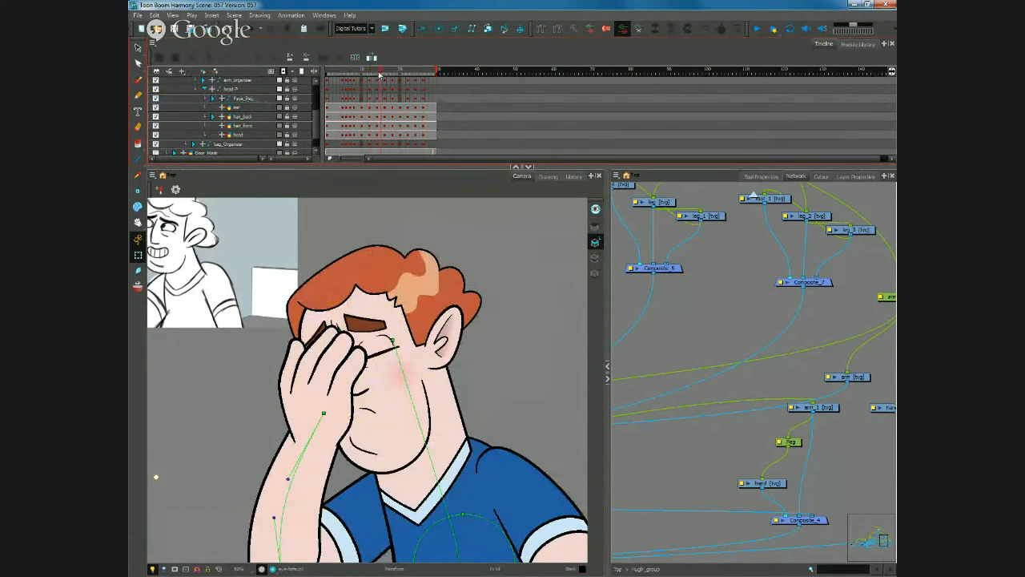
pyautogui.moveTo(379, 74); pyautogui.dragTo(428, 99)
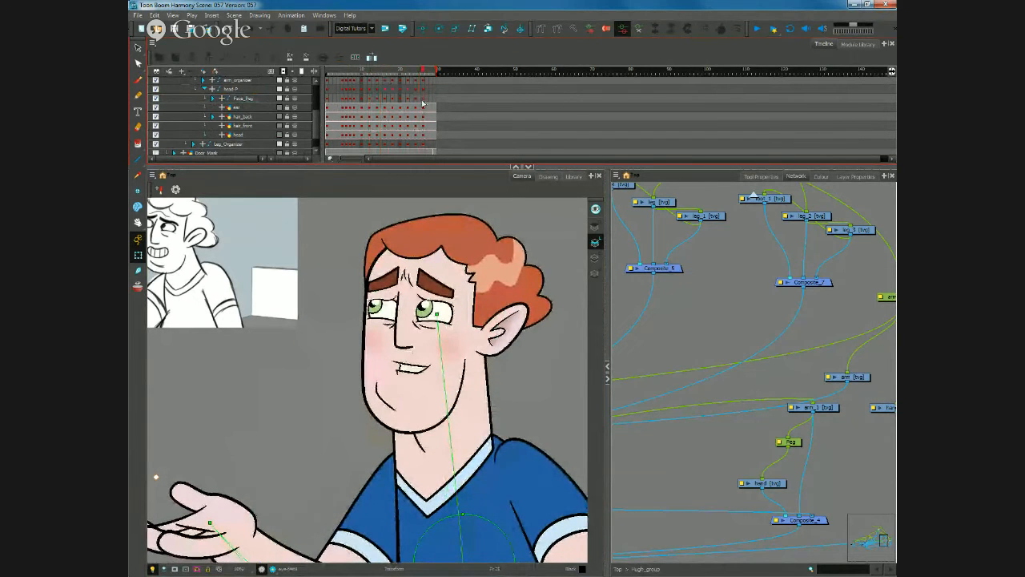
pyautogui.click(385, 103)
pyautogui.moveTo(381, 77); pyautogui.dragTo(422, 84)
pyautogui.click(421, 229)
pyautogui.click(422, 98)
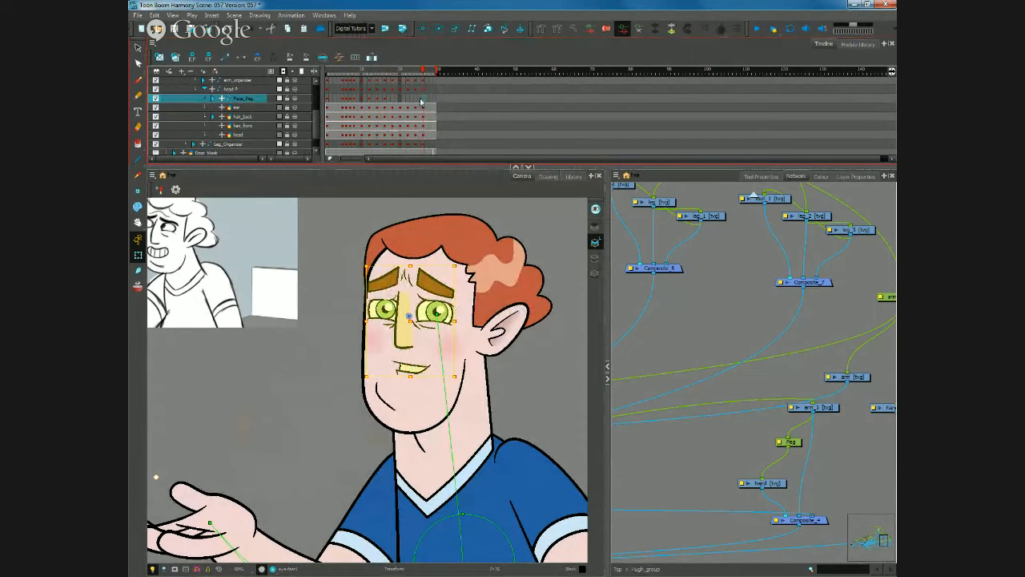
pyautogui.hotkey('ctrl', 'z')
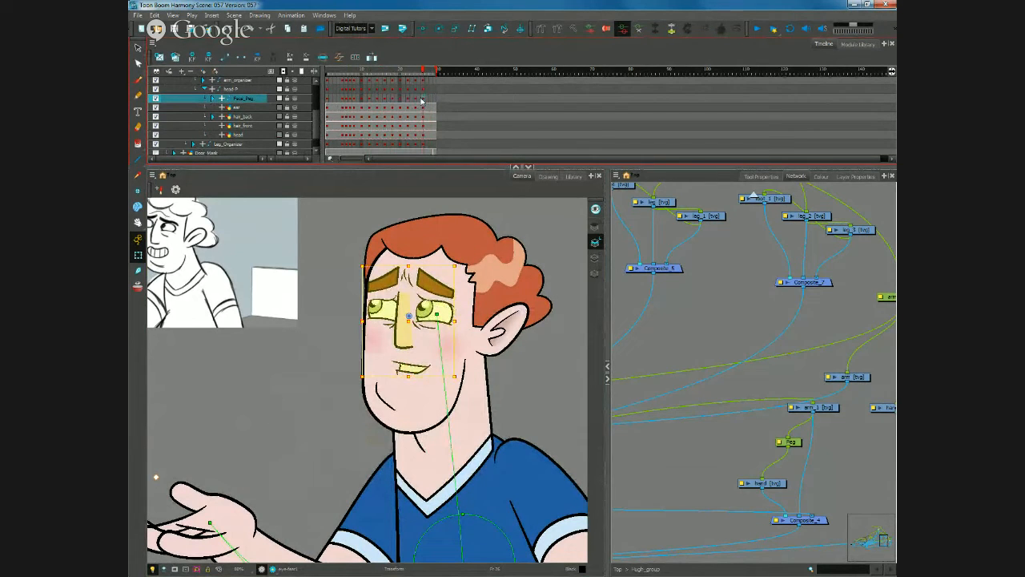
# Delete the Face_Peg in-between keys leading up to the open-eyed pose on frame 26
pyautogui.click(406, 99)
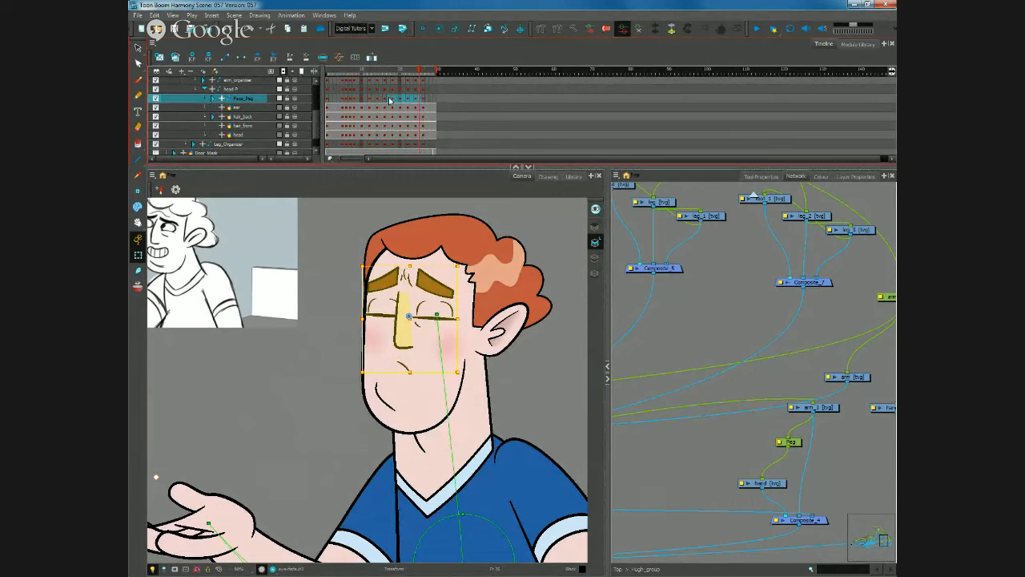
pyautogui.click(383, 100)
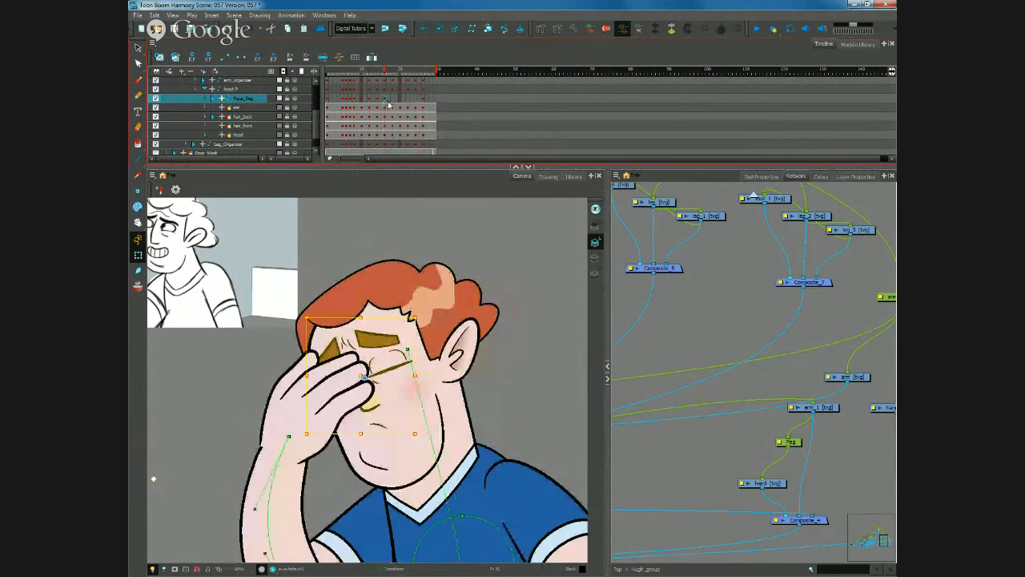
pyautogui.click(390, 101)
pyautogui.click(423, 100)
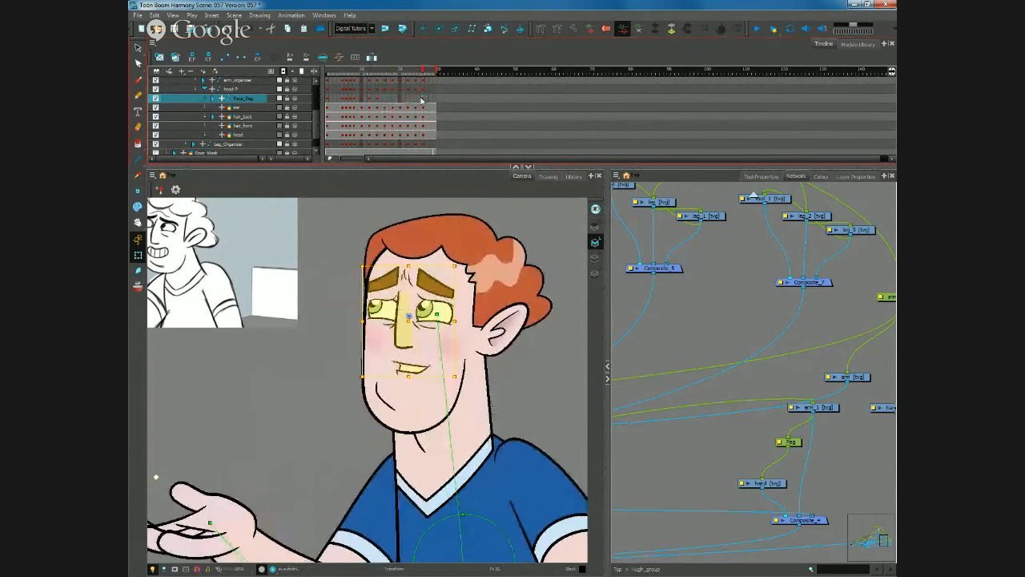
# Move the open-eyed Face_Peg key from frame 26 to frame 28 and flip through the neighbouring frames to check it
pyautogui.press('Escape')
pyautogui.scroll(1, 459, 342)
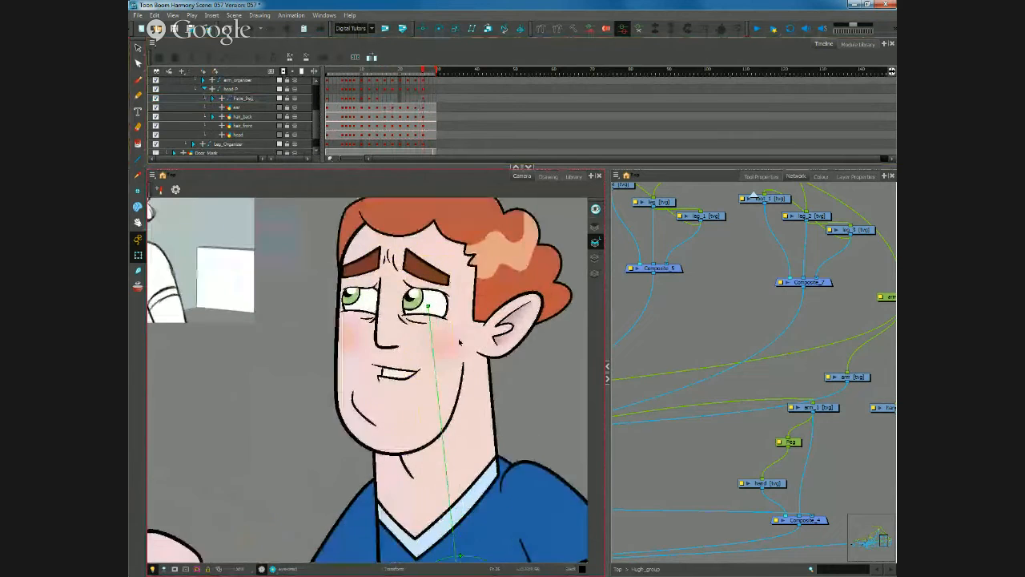
pyautogui.scroll(2, 459, 342)
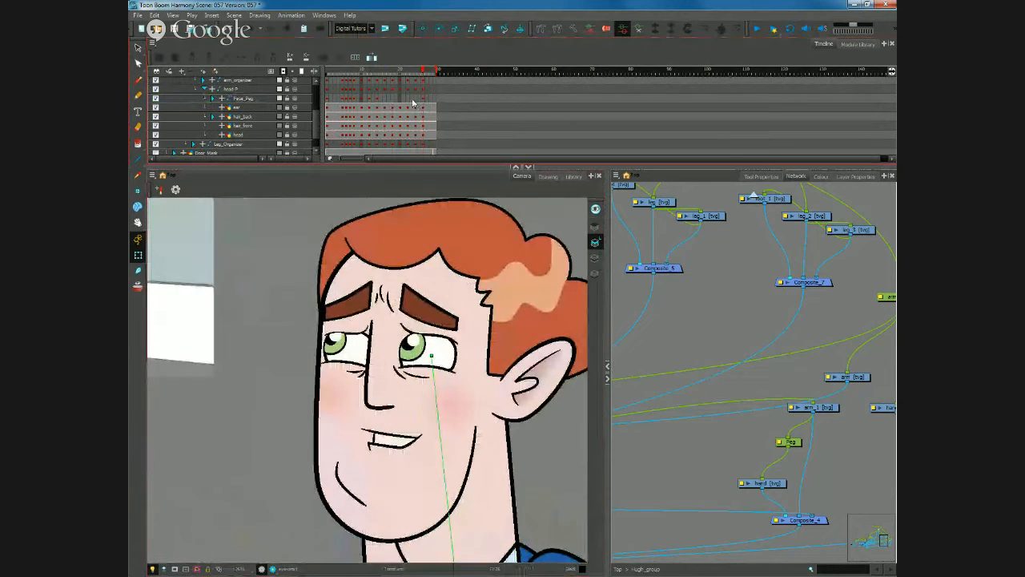
pyautogui.click(421, 100)
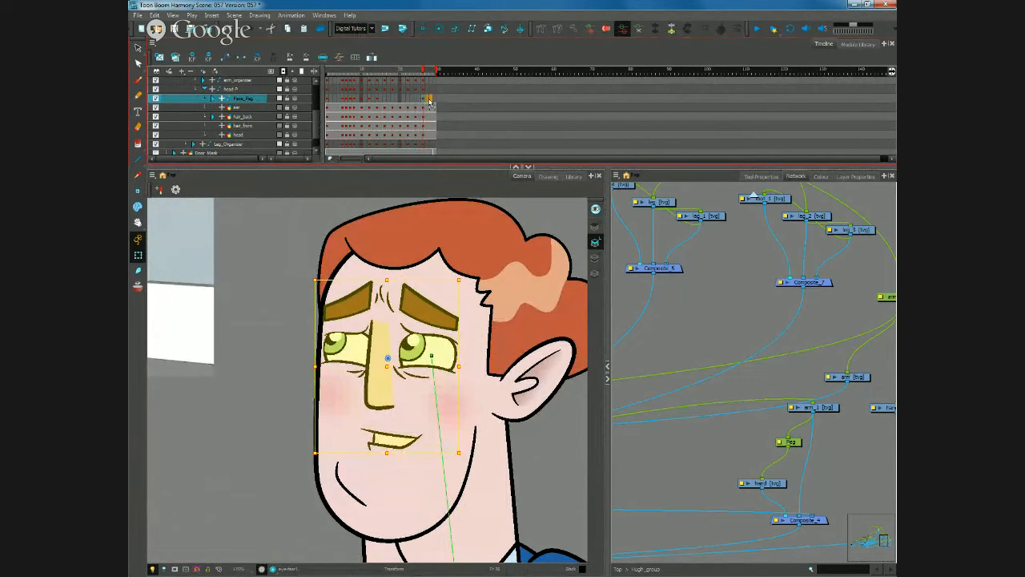
pyautogui.press(',')
pyautogui.press('.')
pyautogui.press(',')
pyautogui.press('.')
pyautogui.press(',')
pyautogui.press(',')
# Stretch both eyes slightly taller on frame 26 to exaggerate the eye opening
pyautogui.click(267, 435)
pyautogui.scroll(1, 358, 374)
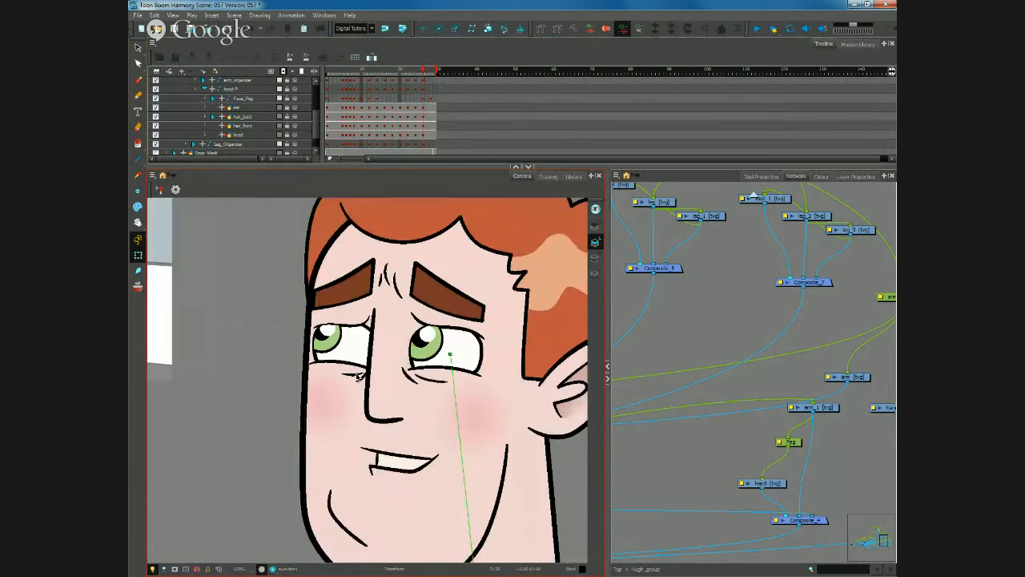
pyautogui.scroll(1, 358, 376)
pyautogui.click(342, 382)
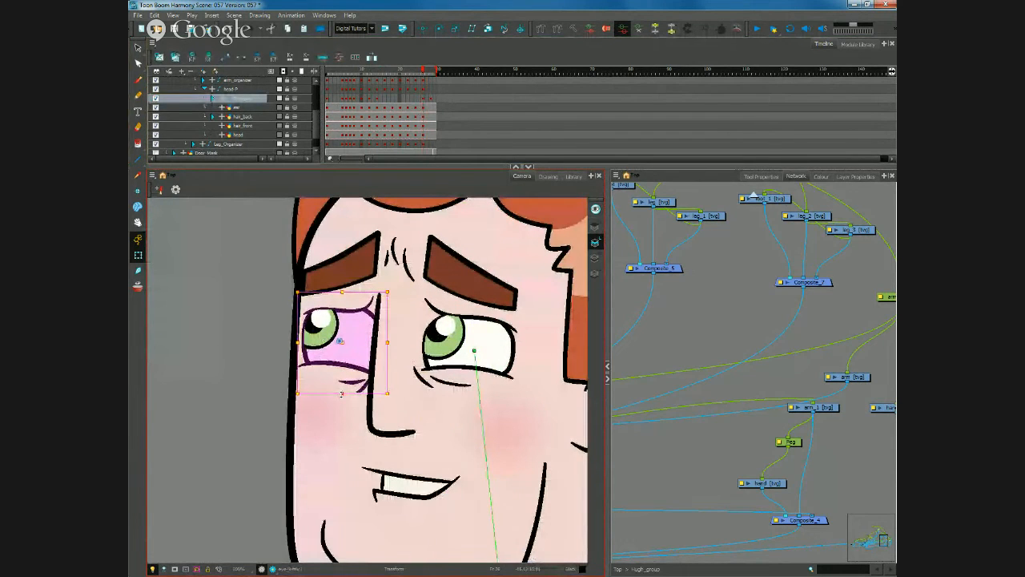
pyautogui.click(465, 390)
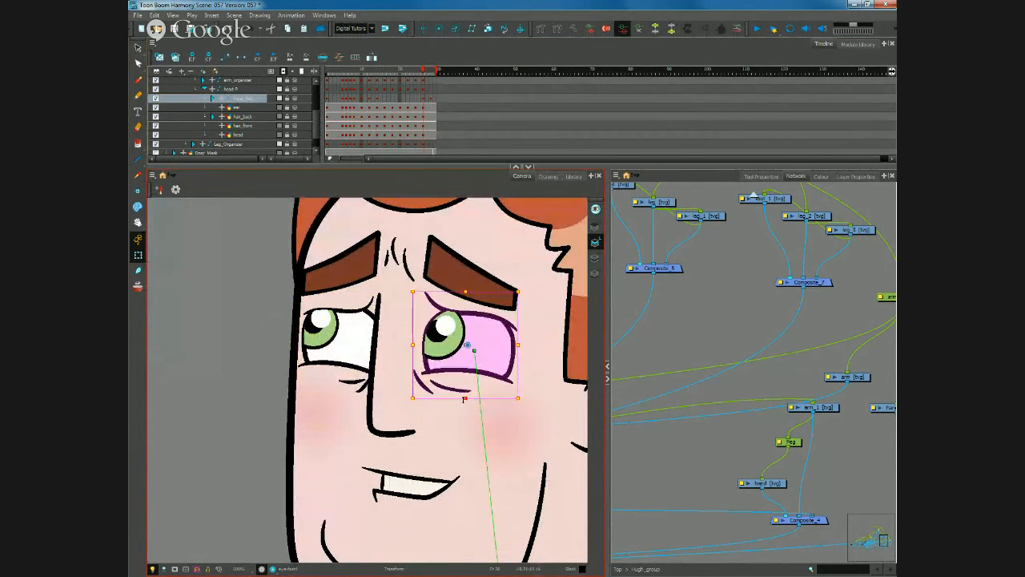
pyautogui.click(312, 345)
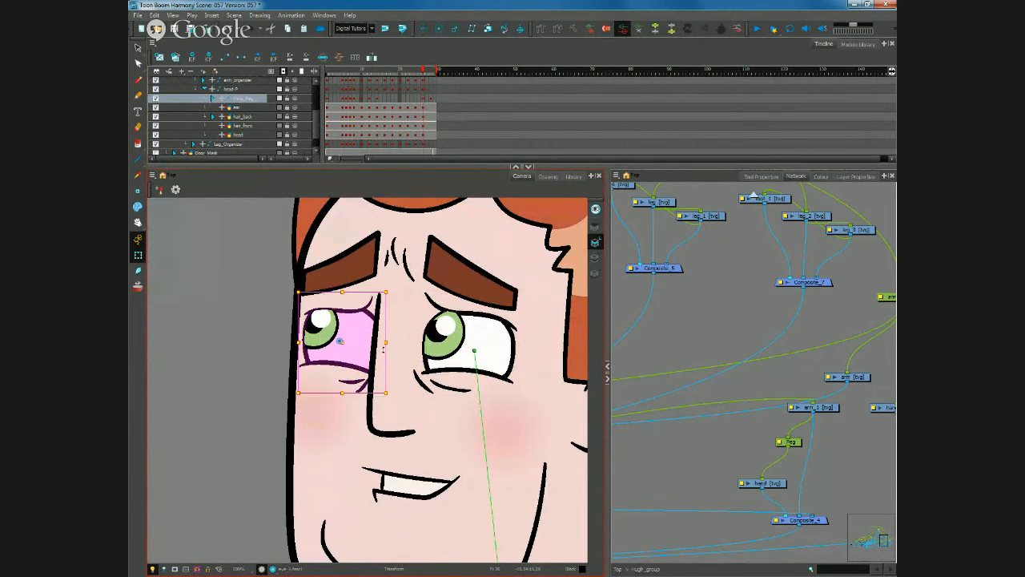
pyautogui.click(513, 346)
# Skew both eyebrows on frame 26 so their inner ends rise
pyautogui.click(358, 273)
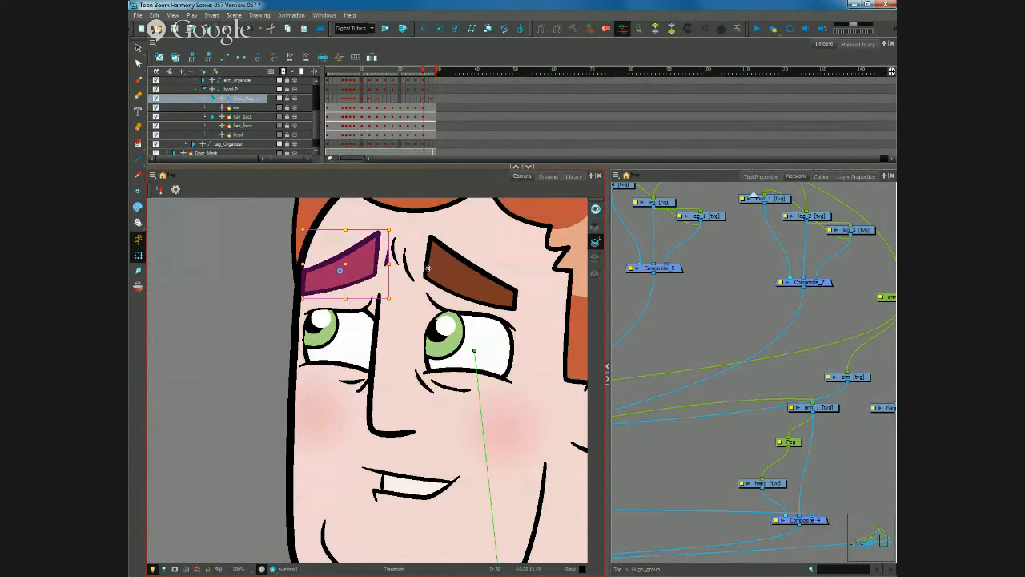
pyautogui.keyDown('shift'); pyautogui.click(433, 272); pyautogui.keyUp('shift')
pyautogui.moveTo(408, 274); pyautogui.dragTo(404, 289)
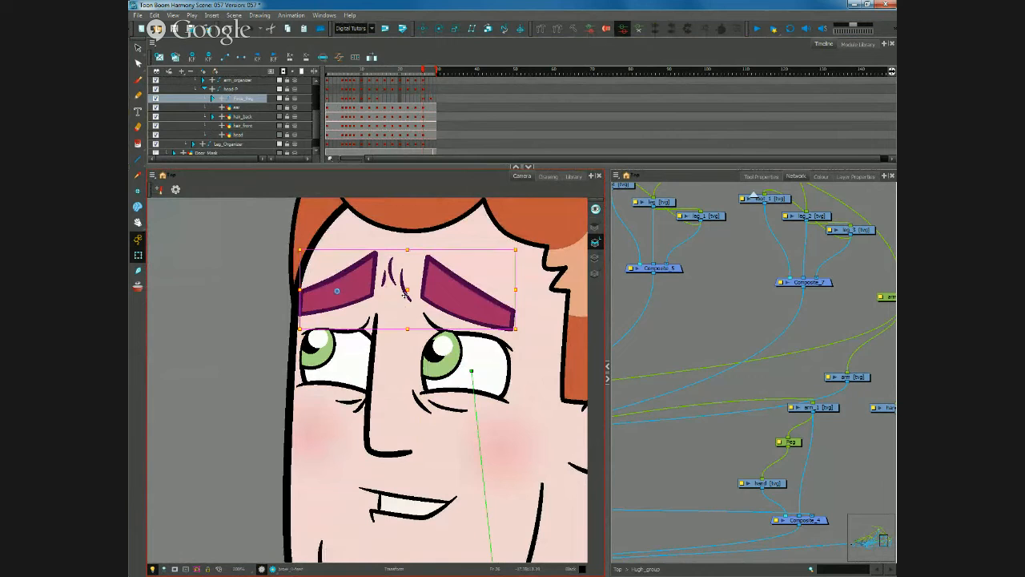
pyautogui.click(365, 278)
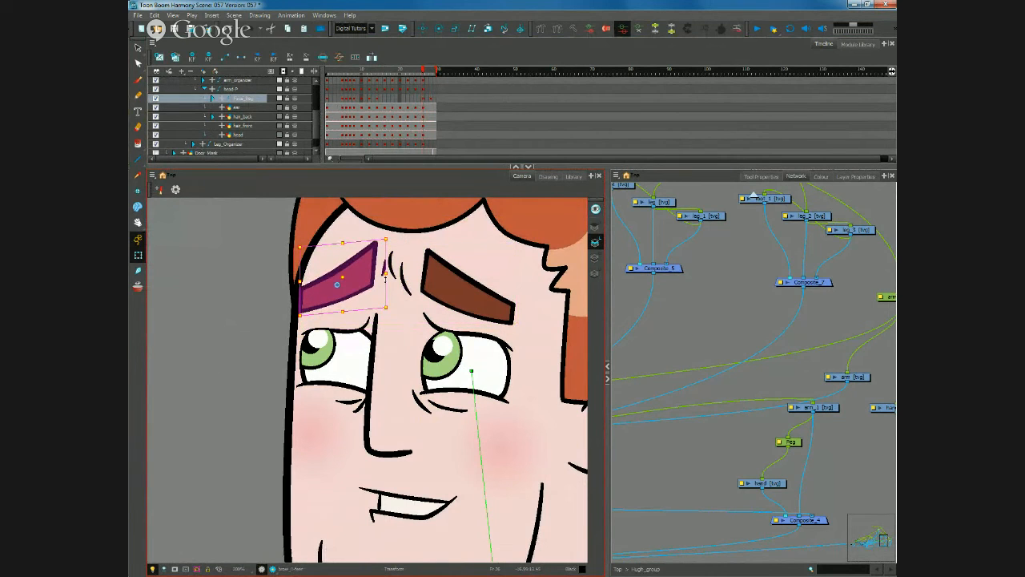
pyautogui.click(409, 282)
pyautogui.moveTo(382, 326); pyautogui.dragTo(381, 321)
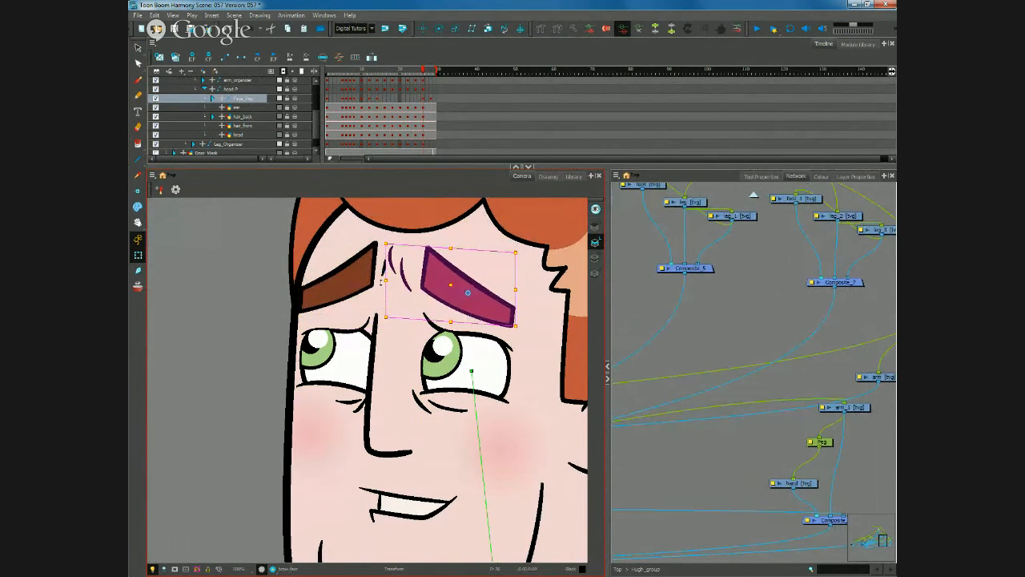
pyautogui.click(364, 280)
pyautogui.keyDown('shift'); pyautogui.click(433, 289); pyautogui.keyUp('shift')
pyautogui.moveTo(432, 289); pyautogui.dragTo(430, 286)
# Save the scene and compare the Face_Peg poses on frames 26 and 28 with the whole head in view
pyautogui.click(227, 406)
pyautogui.scroll(-2, 300, 423)
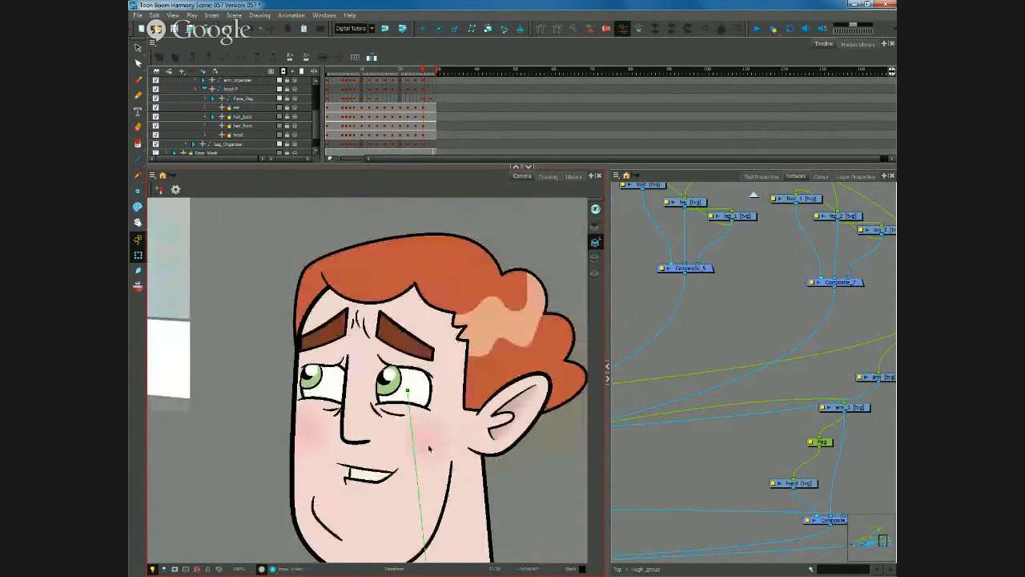
pyautogui.scroll(-1, 429, 448)
pyautogui.moveTo(441, 414); pyautogui.dragTo(451, 352)
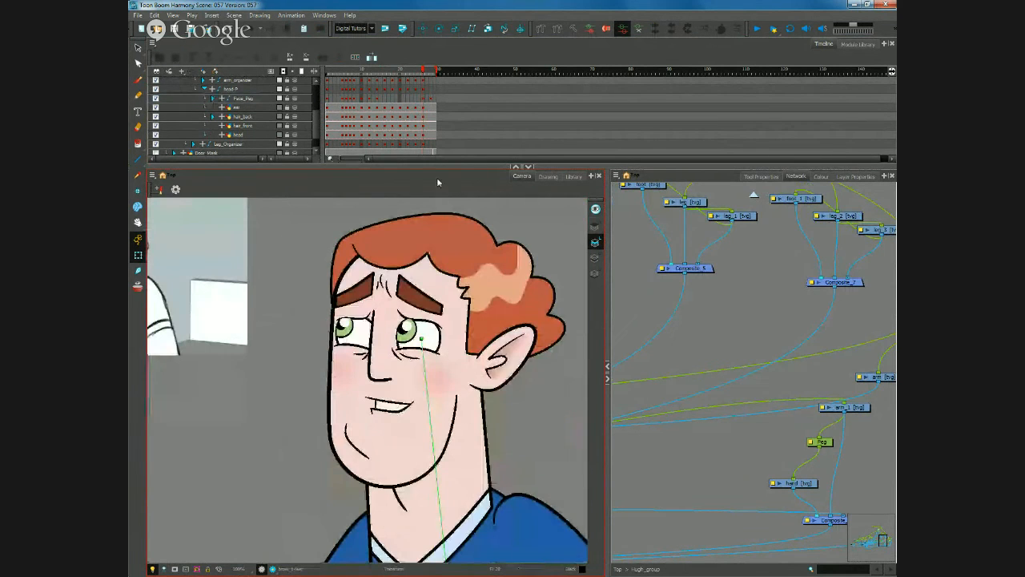
pyautogui.click(430, 99)
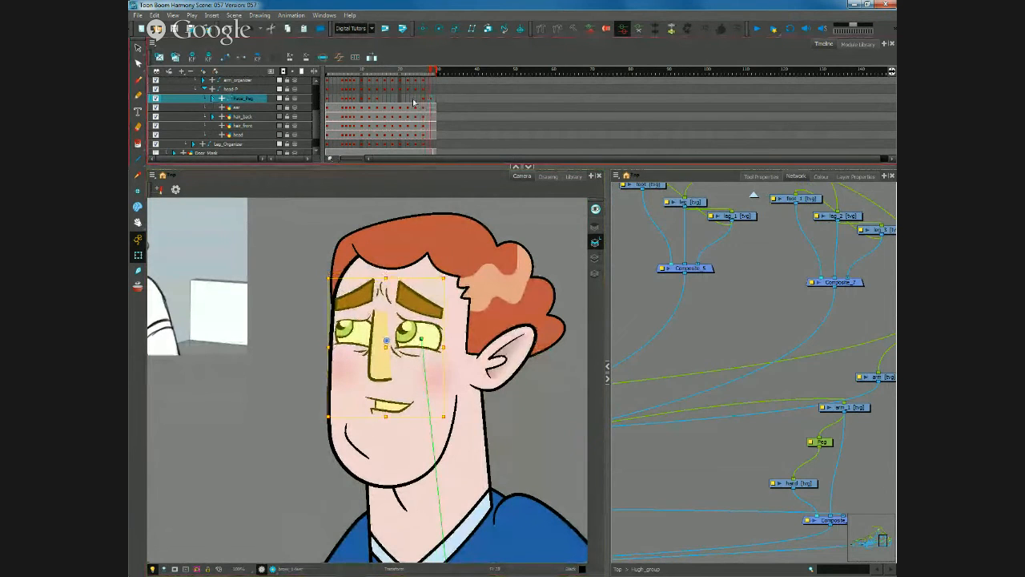
pyautogui.click(418, 101)
pyautogui.click(421, 100)
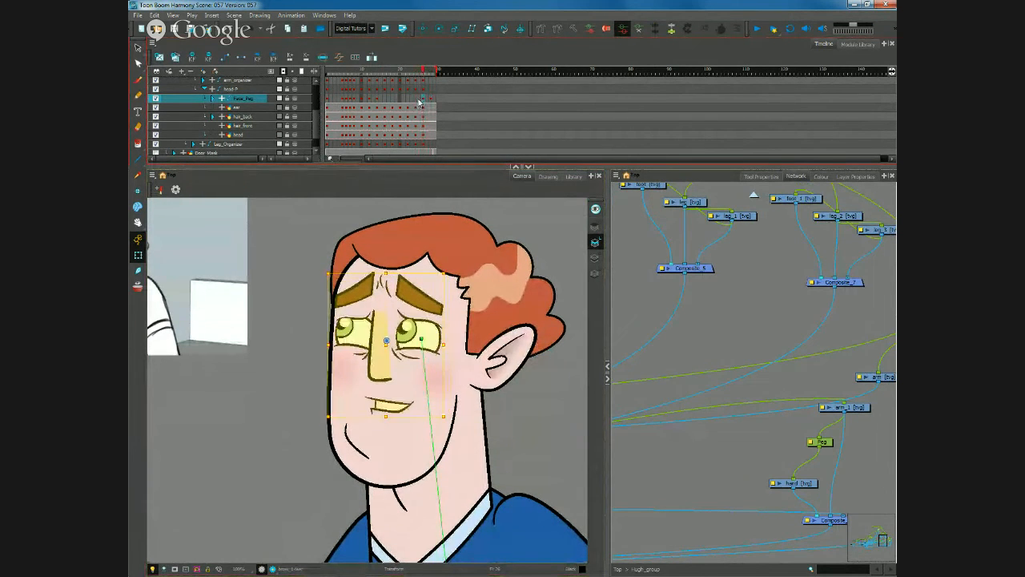
# Squash each closed eye and its eyebrow together slightly downward on frame 24
pyautogui.click(415, 100)
pyautogui.moveTo(415, 70); pyautogui.dragTo(415, 99)
pyautogui.scroll(3, 415, 342)
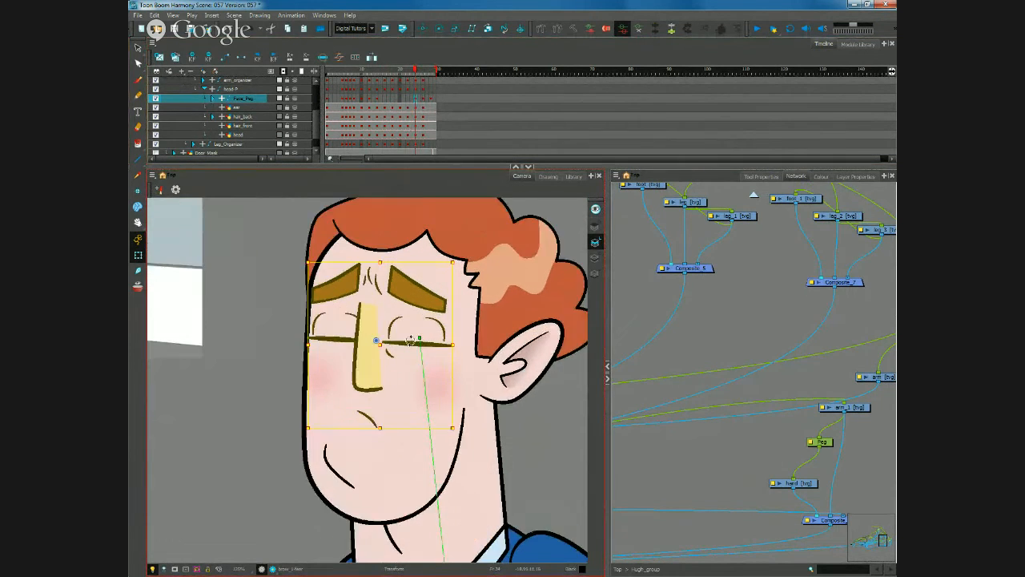
pyautogui.click(424, 347)
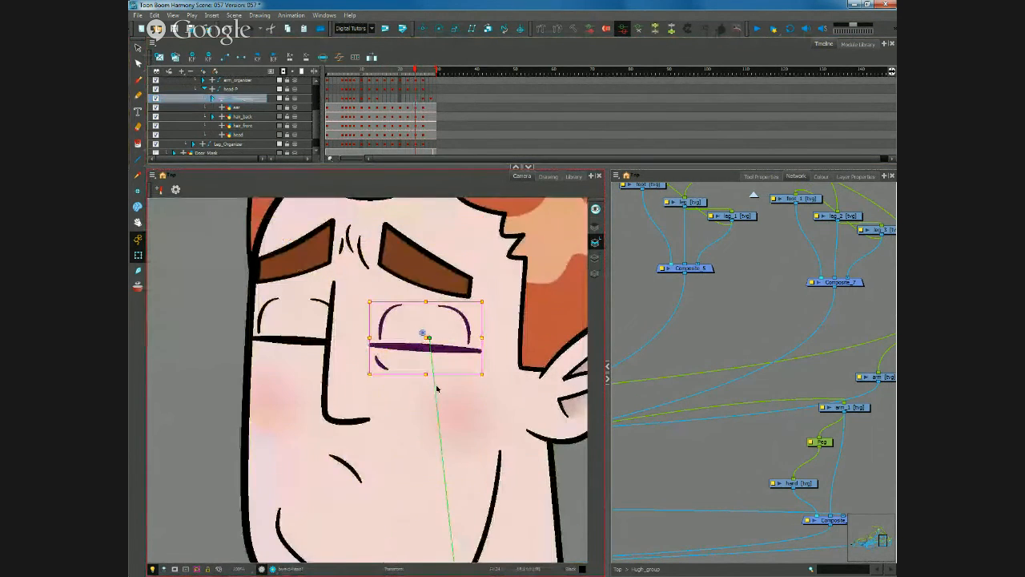
pyautogui.click(456, 331)
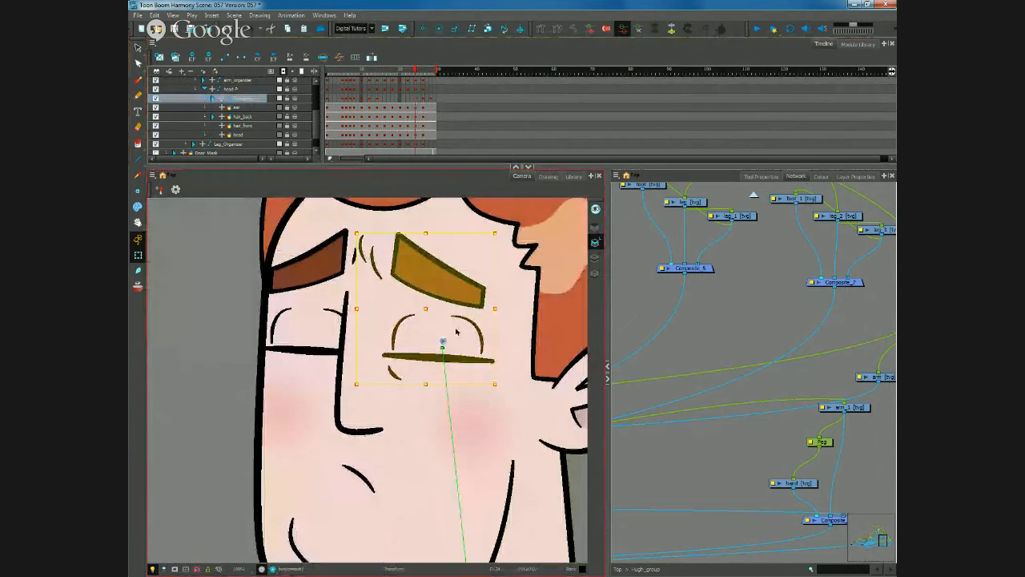
pyautogui.moveTo(425, 233); pyautogui.dragTo(426, 239)
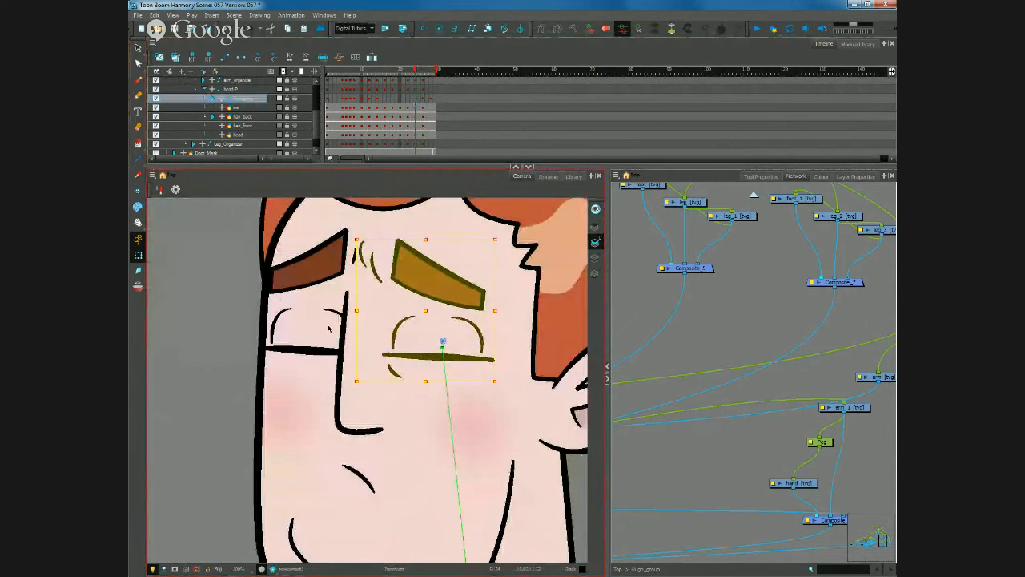
pyautogui.click(310, 350)
pyautogui.click(339, 246)
pyautogui.moveTo(312, 228); pyautogui.dragTo(312, 234)
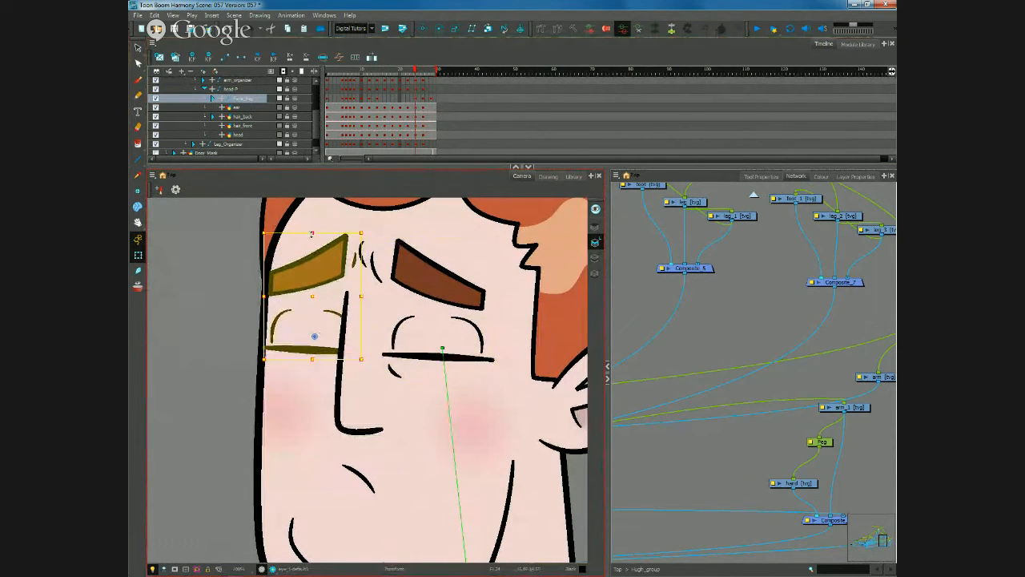
# Skew both eyebrows on frame 24 to lower their inner ends, and shift them down slightly
pyautogui.click(335, 253)
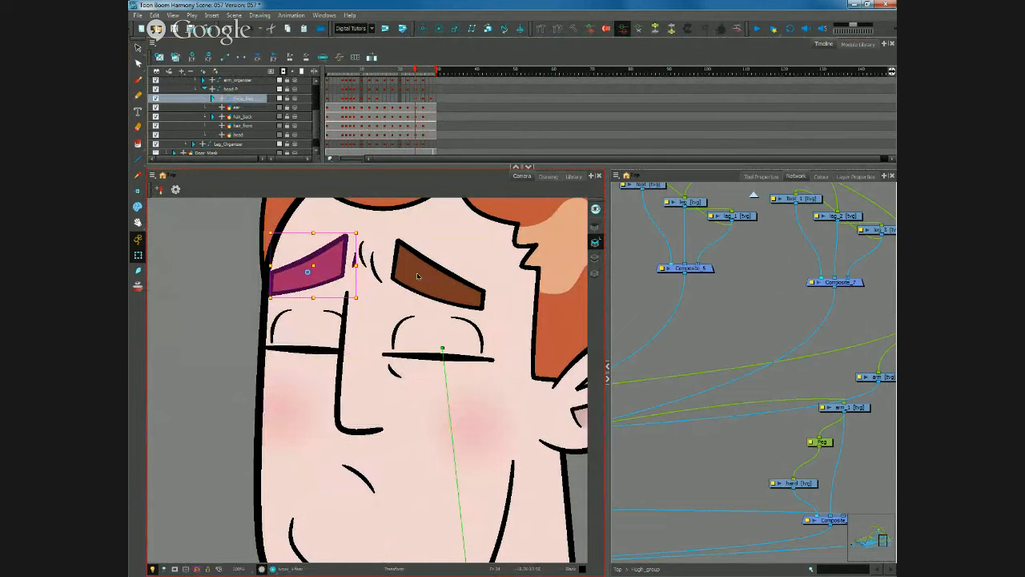
pyautogui.moveTo(355, 251); pyautogui.dragTo(355, 257)
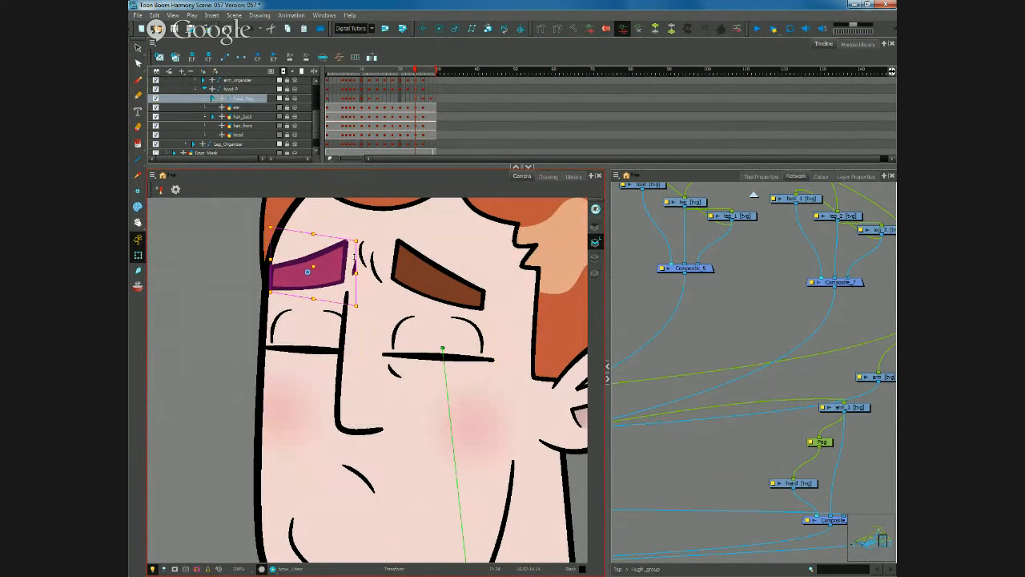
pyautogui.click(312, 277)
pyautogui.click(438, 279)
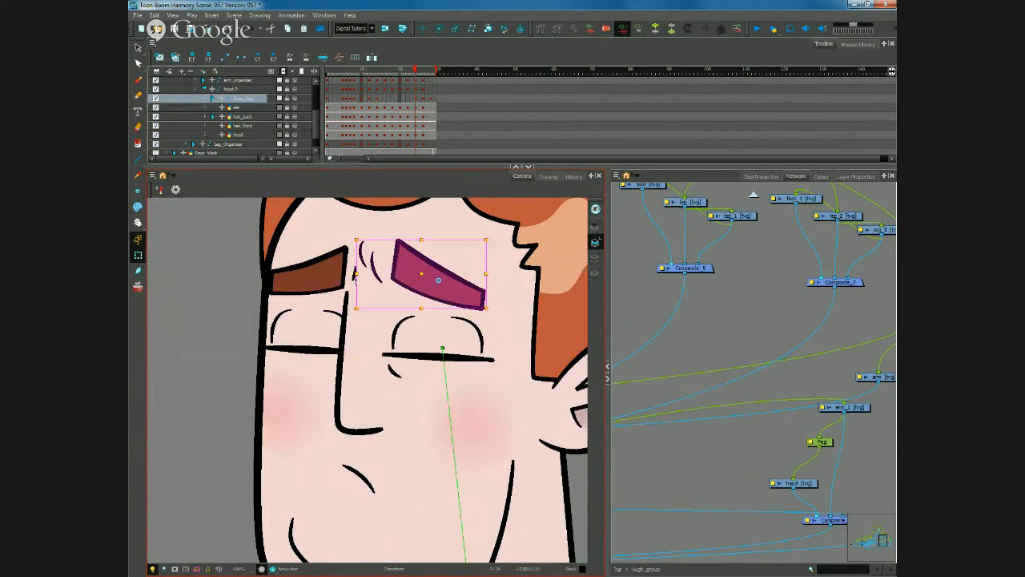
pyautogui.moveTo(353, 277); pyautogui.dragTo(354, 291)
pyautogui.moveTo(432, 286); pyautogui.dragTo(432, 296)
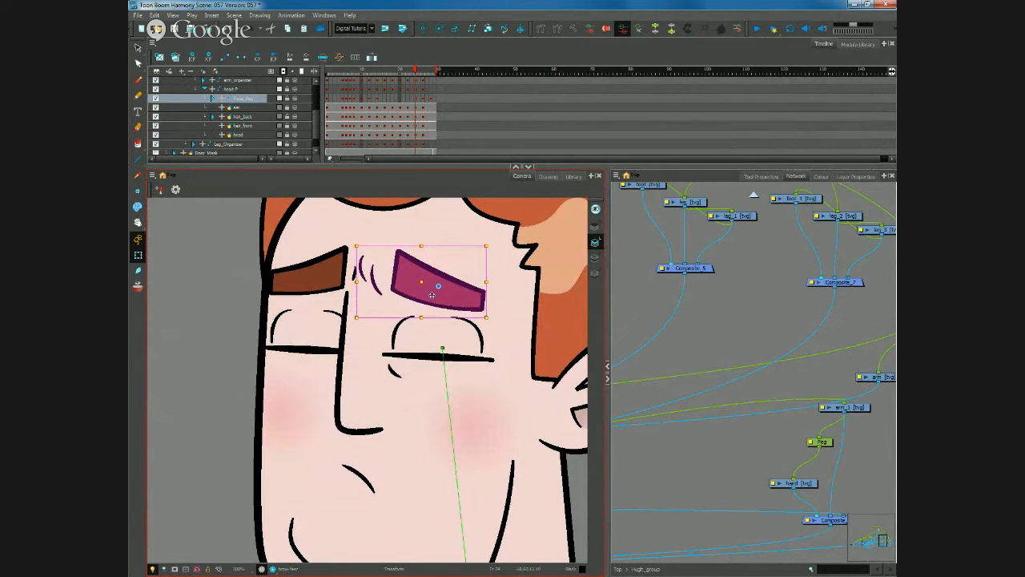
pyautogui.click(190, 399)
pyautogui.scroll(-1, 198, 407)
pyautogui.scroll(-2, 421, 414)
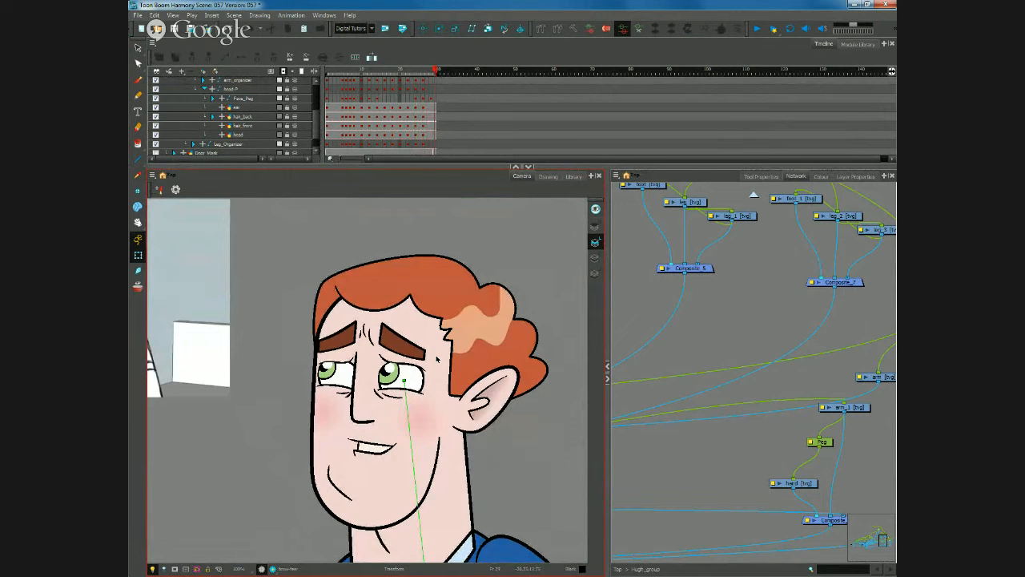
# Move the adjusted closed-eye Face_Peg key from frame 24 to frame 22 and scrub around it
pyautogui.click(436, 359)
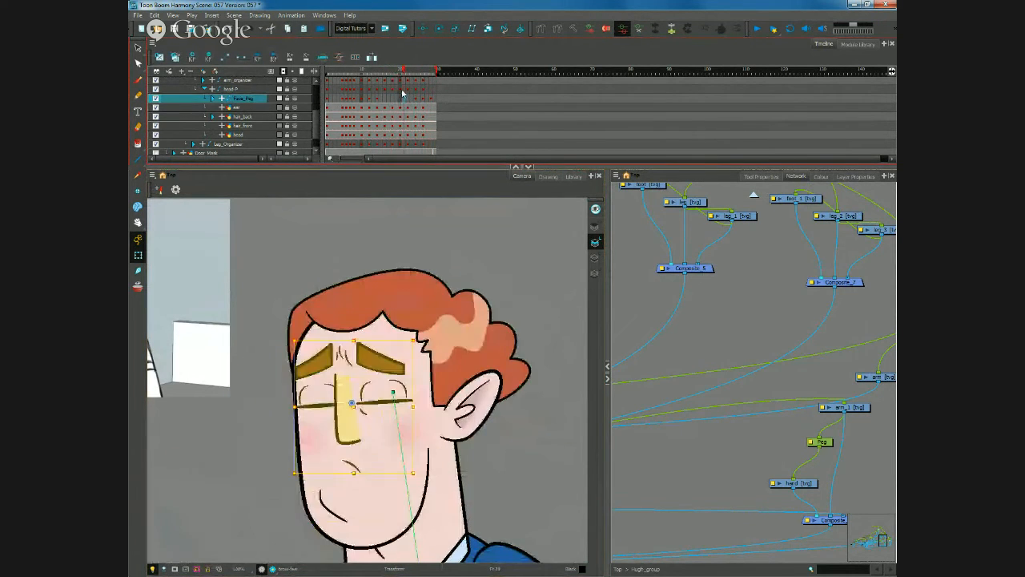
pyautogui.click(409, 93)
pyautogui.moveTo(416, 99); pyautogui.dragTo(408, 103)
pyautogui.click(403, 102)
pyautogui.click(406, 102)
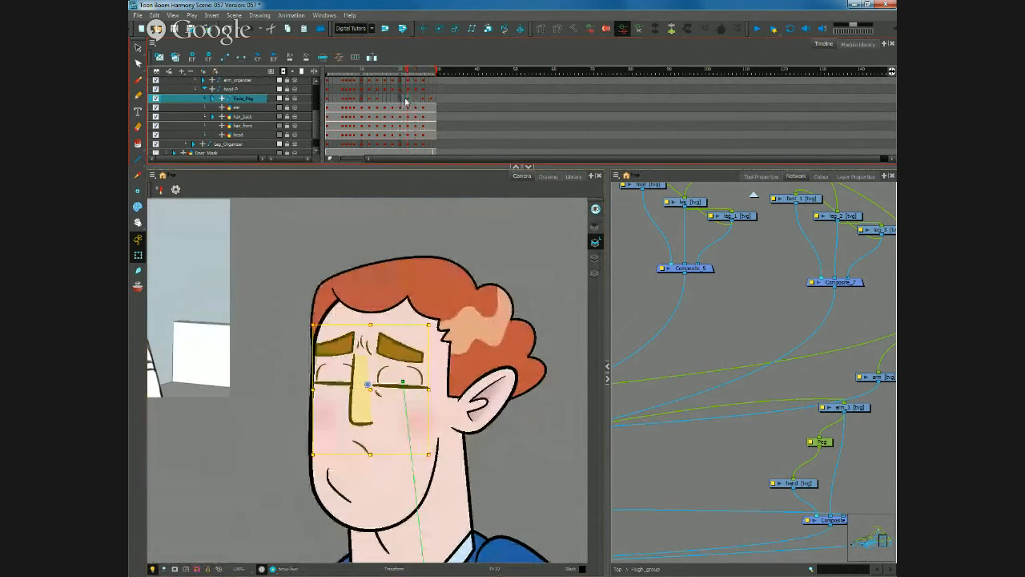
pyautogui.click(406, 101)
pyautogui.moveTo(403, 73)
pyautogui.mouseDown()
pyautogui.moveTo(422, 78)
pyautogui.moveTo(408, 79)
pyautogui.mouseUp()
# Move the closed-eye Face_Peg key from frame 22 to frame 20 and compare it with the surrounding frames
pyautogui.click(421, 100)
pyautogui.click(429, 101)
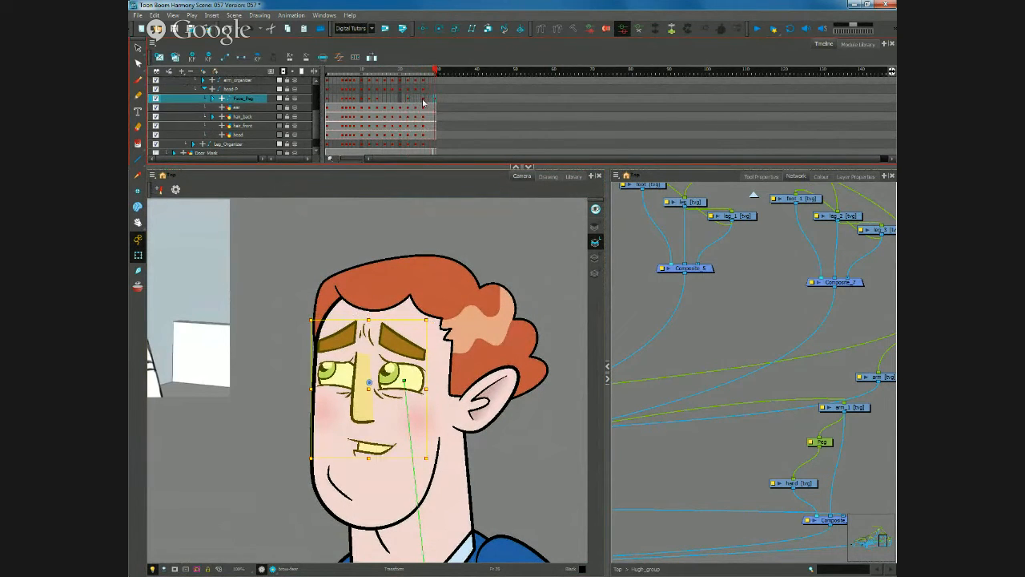
pyautogui.click(423, 103)
pyautogui.click(426, 102)
pyautogui.click(405, 100)
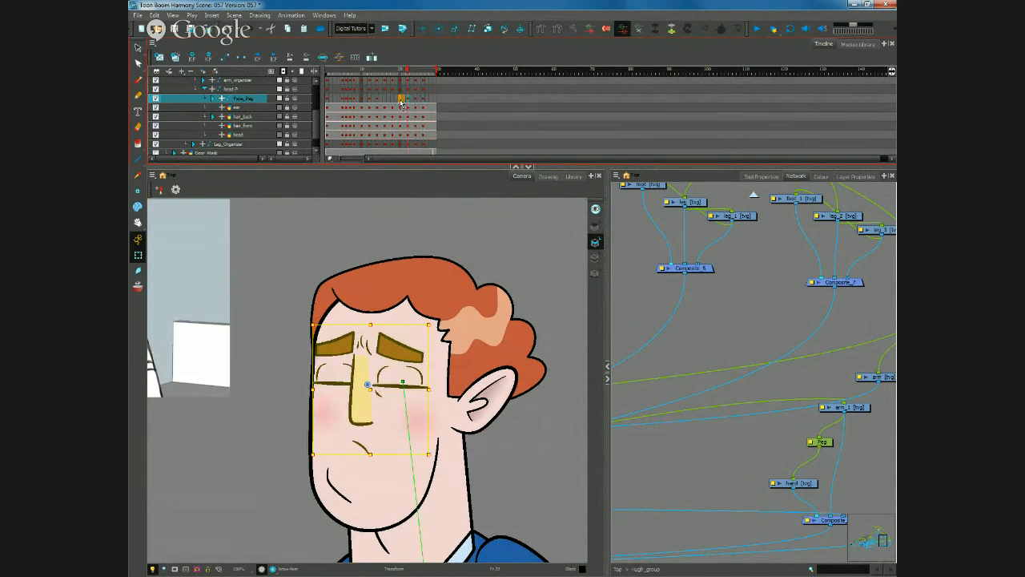
pyautogui.click(401, 102)
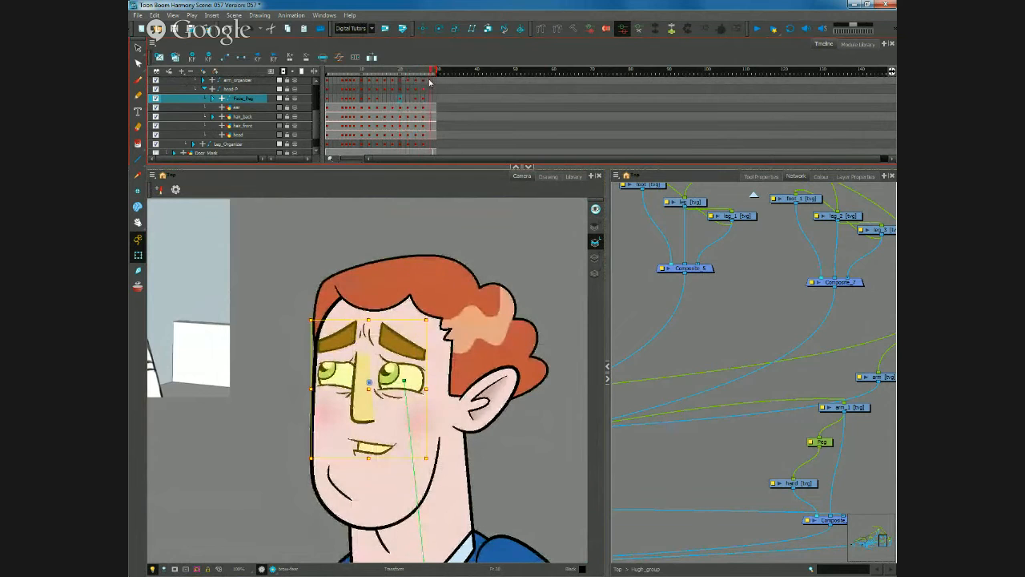
pyautogui.click(391, 94)
pyautogui.click(422, 99)
pyautogui.click(400, 102)
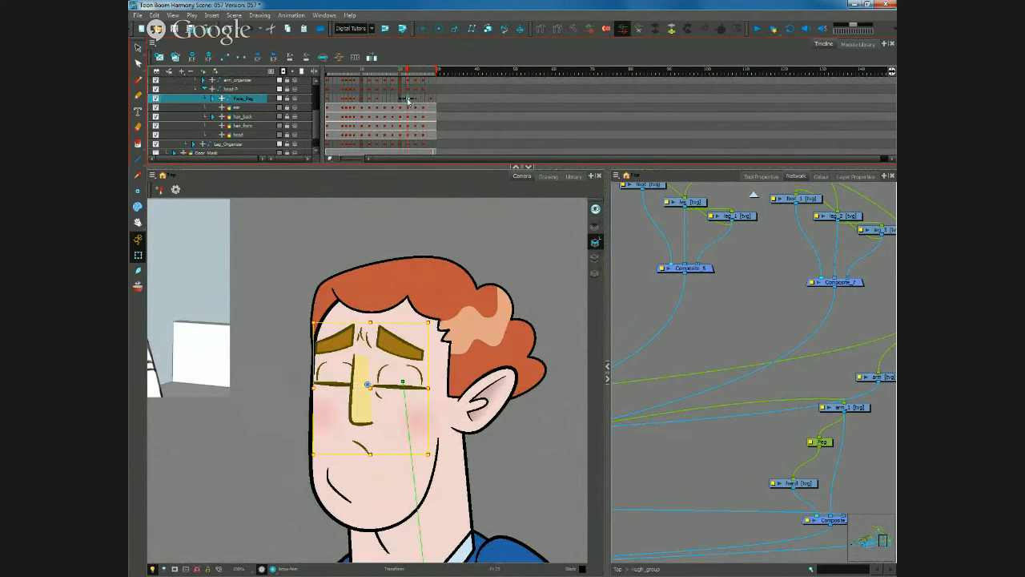
pyautogui.click(401, 99)
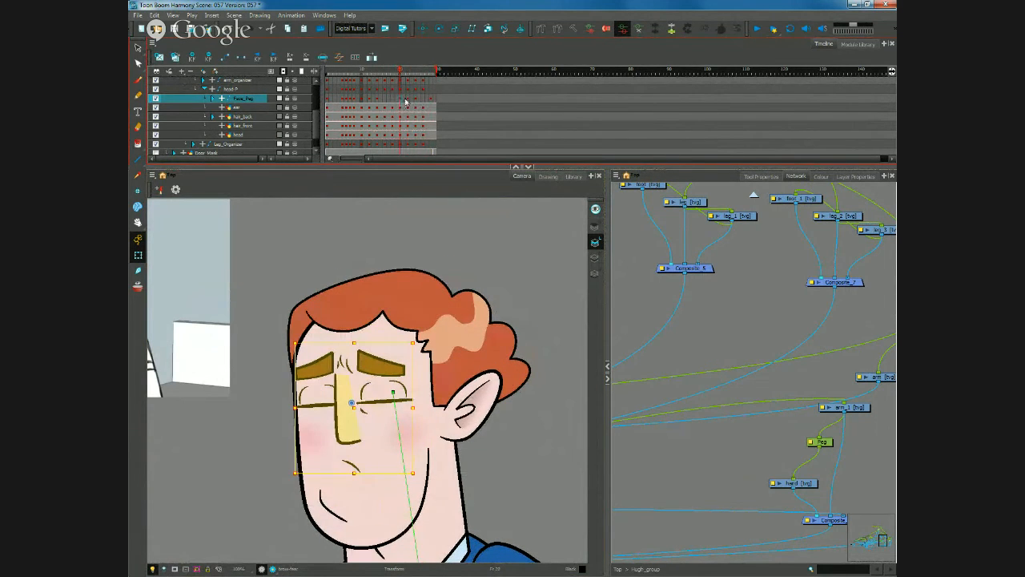
# Swap both closed-eye drawings on frame 22 for half-open ones
pyautogui.click(405, 102)
pyautogui.scroll(3, 257, 407)
pyautogui.moveTo(247, 413); pyautogui.dragTo(276, 390)
pyautogui.click(276, 390)
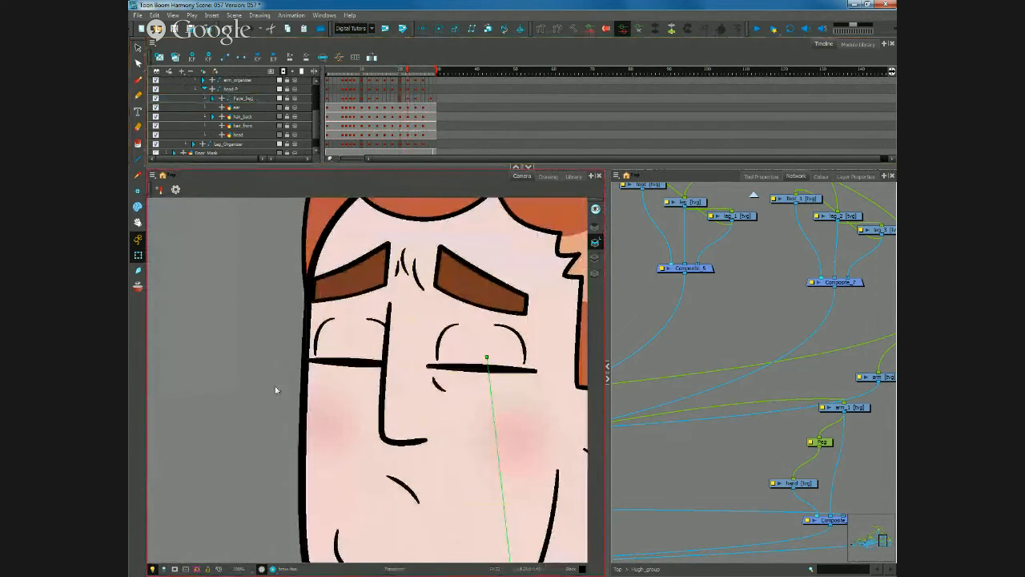
pyautogui.click(329, 332)
pyautogui.press(']')
pyautogui.press(']')
pyautogui.press(']')
pyautogui.press(']')
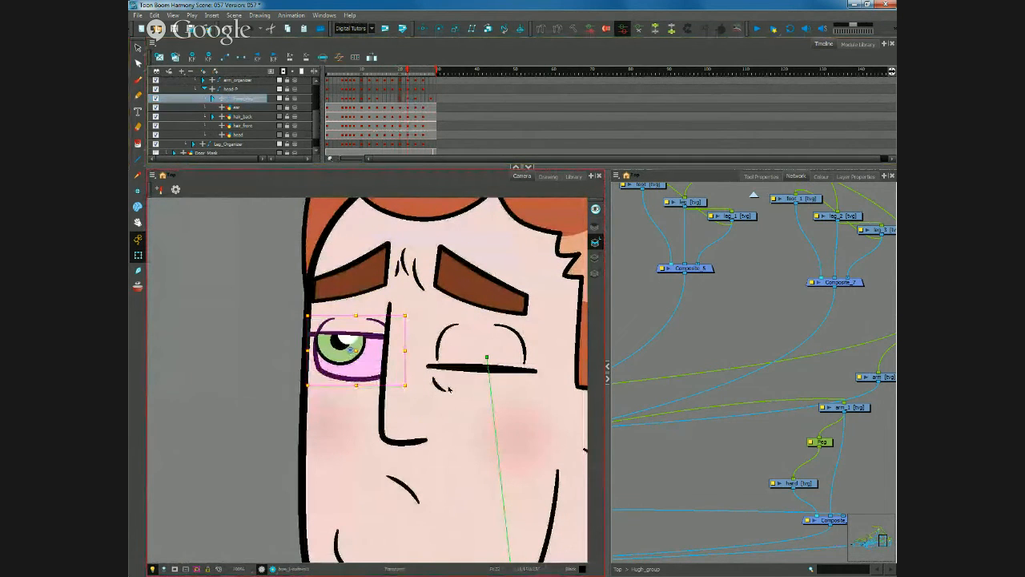
pyautogui.press(']')
pyautogui.click(479, 368)
pyautogui.press(']')
pyautogui.press(']')
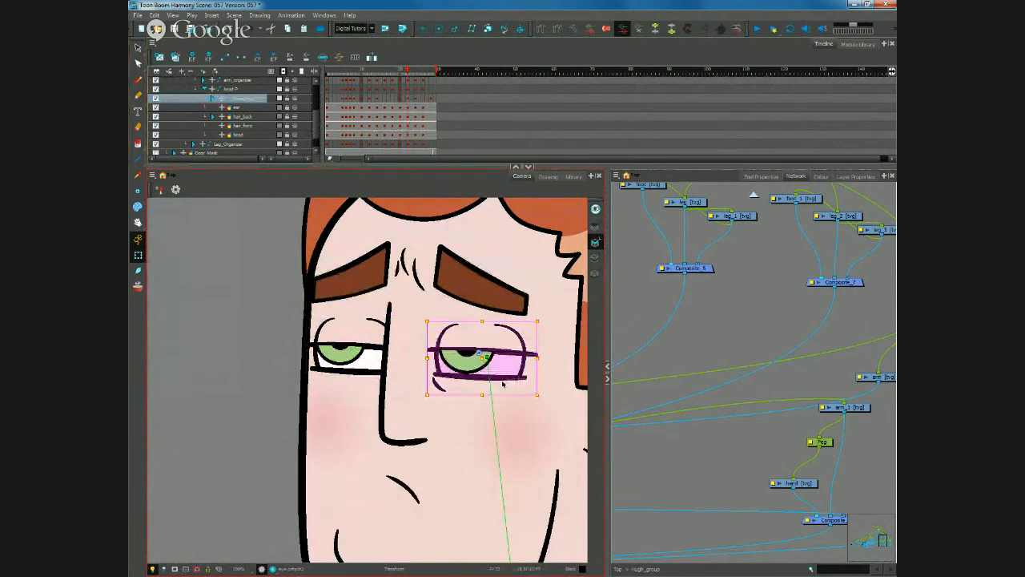
# Step back and forth through the frames around the half-open eyes to check the blink transition on the whole head
pyautogui.click(259, 459)
pyautogui.press(',')
pyautogui.press('.')
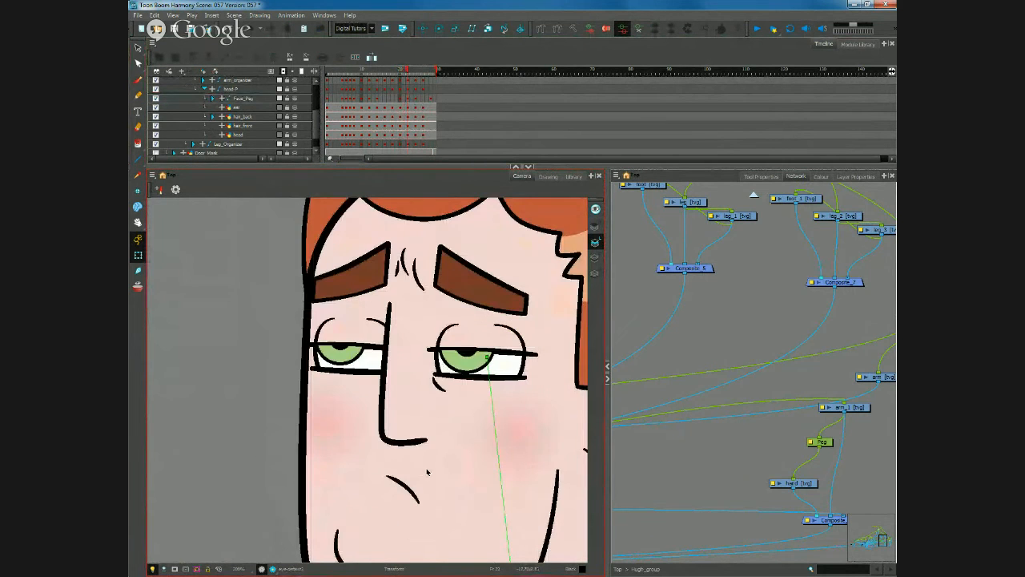
pyautogui.scroll(-1, 432, 439)
pyautogui.scroll(-1, 432, 439)
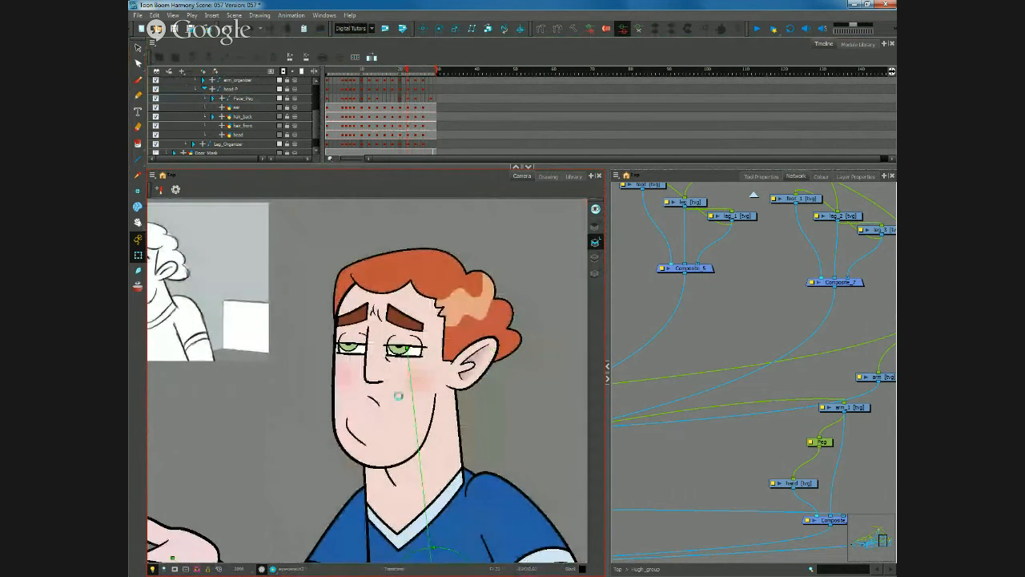
pyautogui.press('.')
pyautogui.press('.')
pyautogui.press('.')
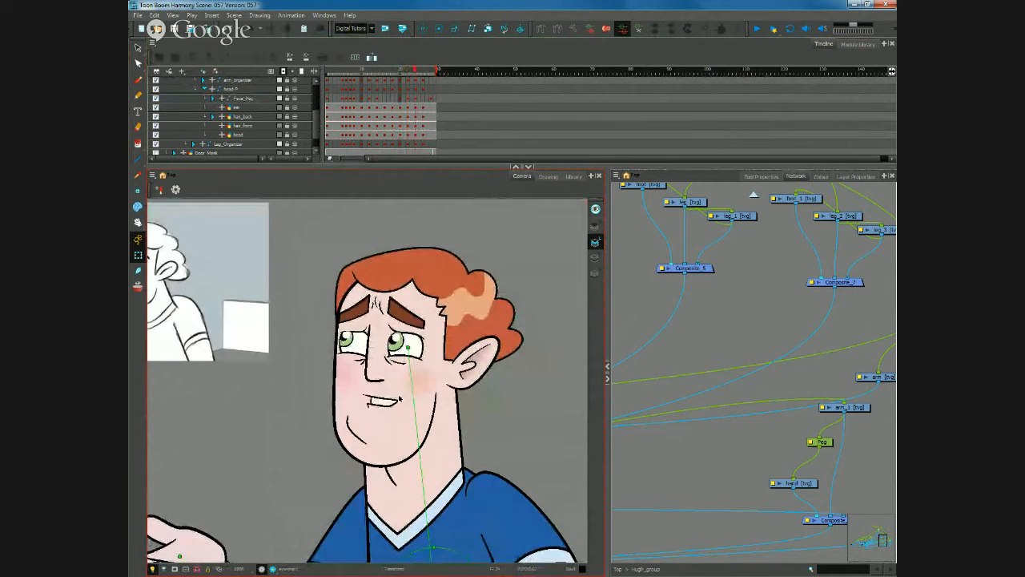
pyautogui.press(',')
pyautogui.press(',')
pyautogui.press(',')
pyautogui.press(',')
pyautogui.press(',')
pyautogui.press('.')
pyautogui.press('.')
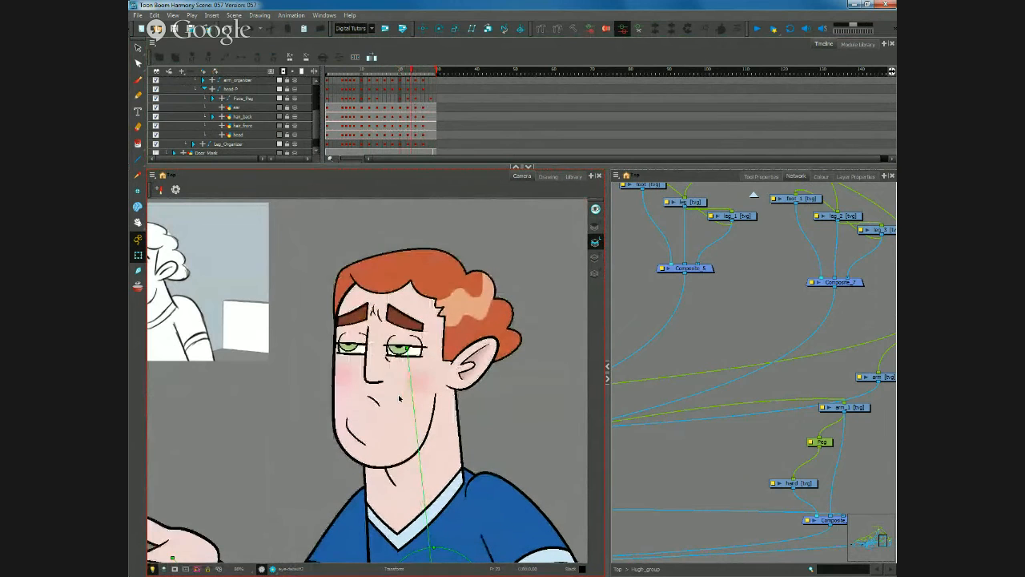
# Turn the Face_Peg key on frame 24 into a motion keyframe and apply an ease into the key on frame 28
pyautogui.click(415, 98)
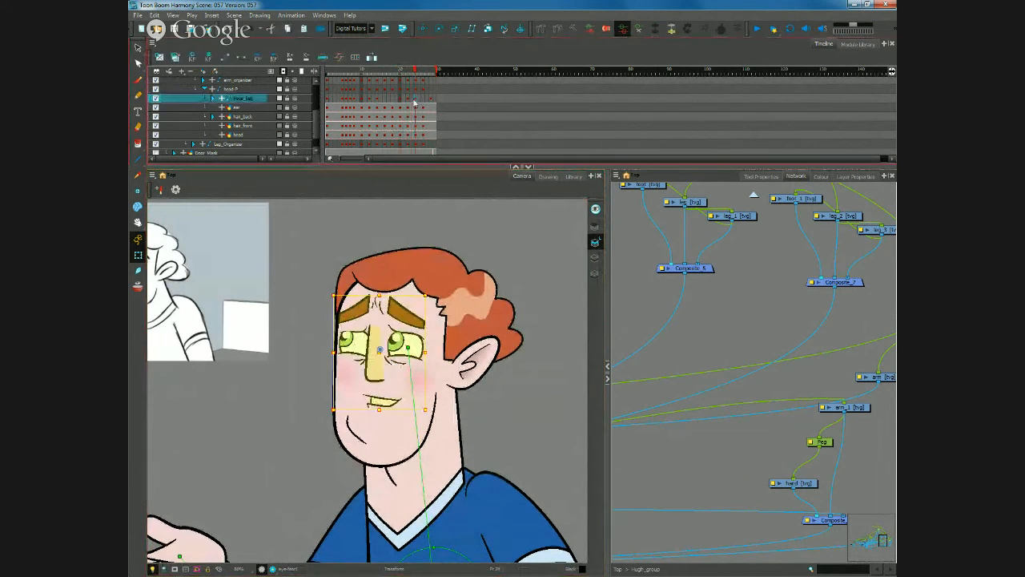
pyautogui.hotkey('ctrl', 'j')
pyautogui.click(431, 101)
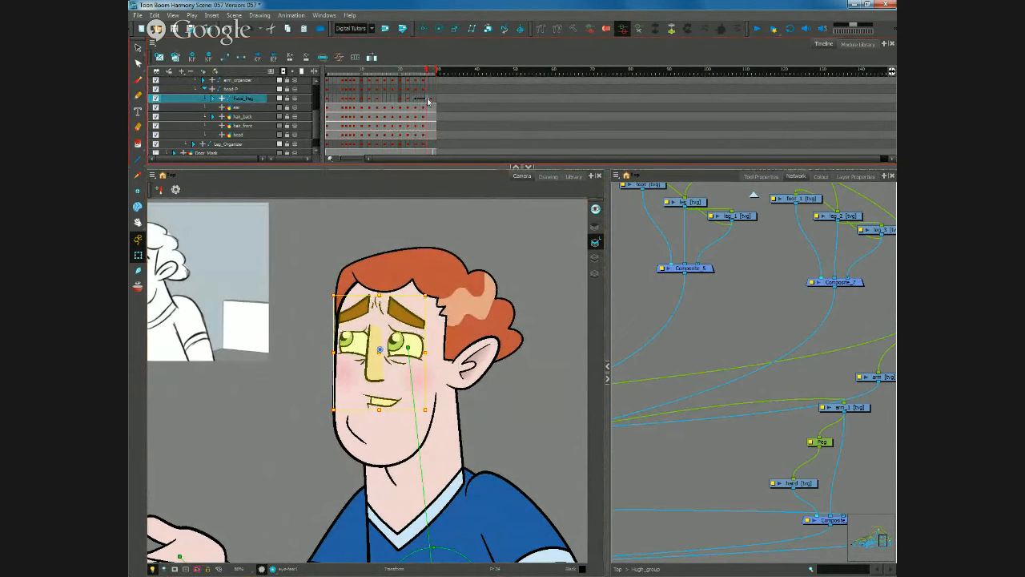
pyautogui.click(340, 57)
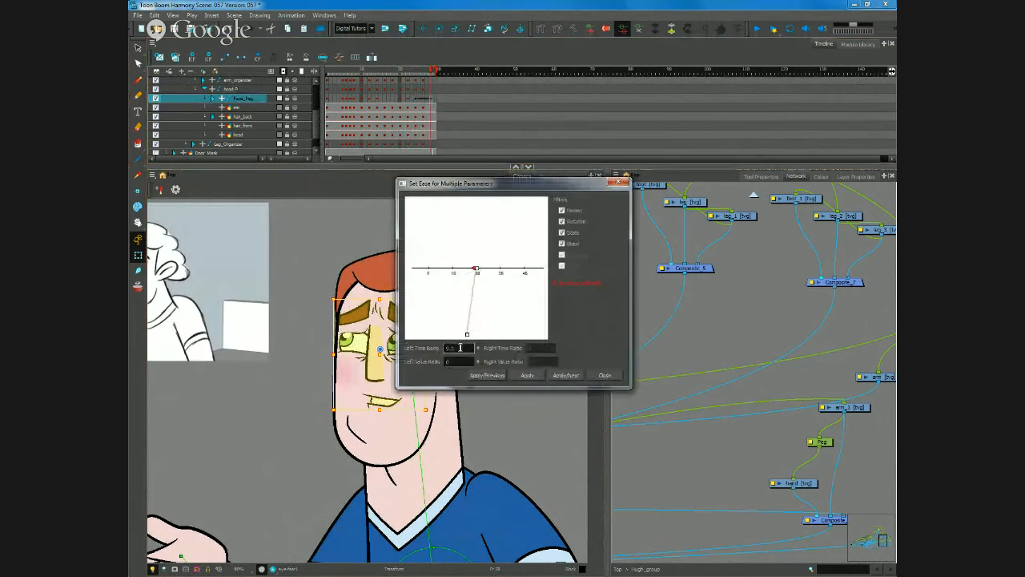
pyautogui.click(526, 380)
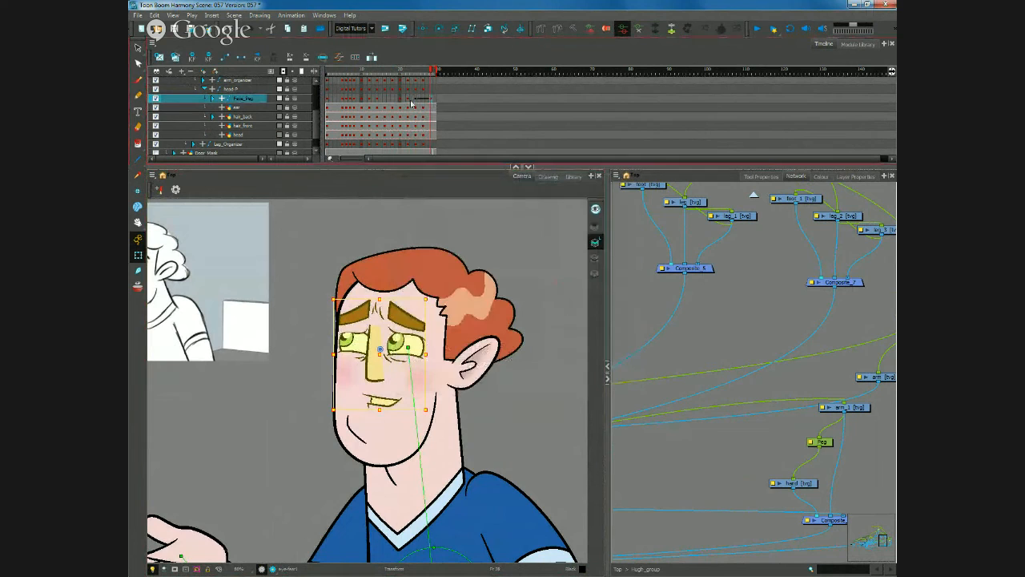
# Scrub the eased Face_Peg section after frame 24 to check how the face settles into the final pose
pyautogui.click(418, 100)
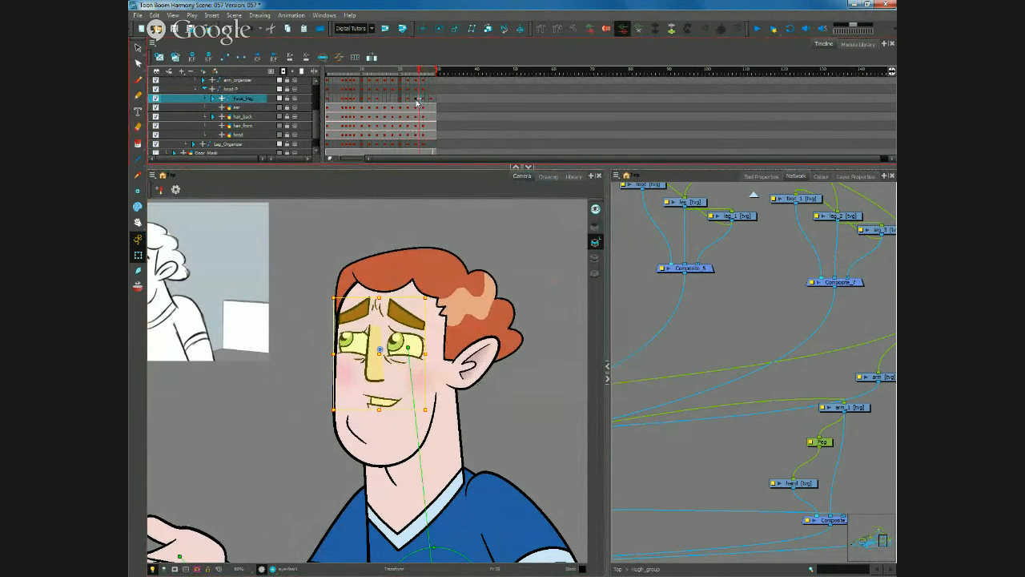
pyautogui.click(451, 229)
pyautogui.moveTo(419, 71); pyautogui.dragTo(433, 96)
pyautogui.click(511, 322)
pyautogui.scroll(-4, 511, 323)
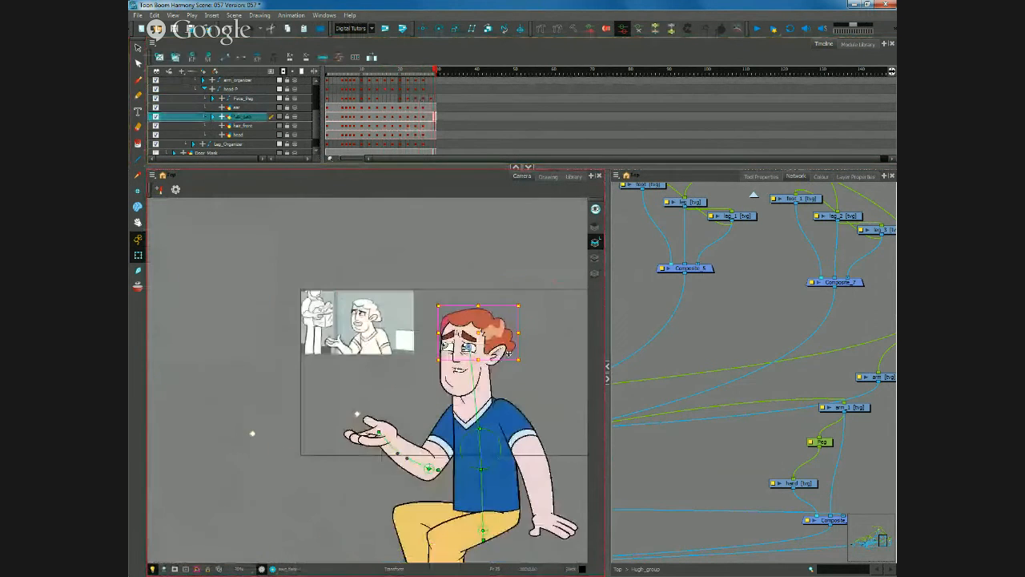
# Scrub the whole gesture repeatedly in normal and rotated views, from the fist pose to the open palm, reviewing the motion
pyautogui.click(251, 432)
pyautogui.moveTo(252, 432); pyautogui.dragTo(186, 418)
pyautogui.scroll(2, 456, 368)
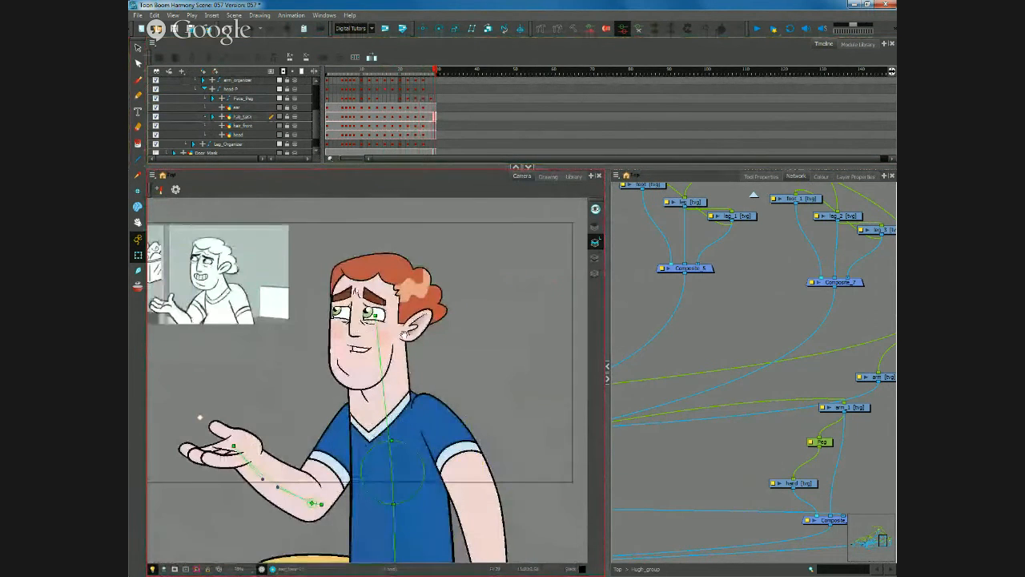
pyautogui.moveTo(405, 334); pyautogui.dragTo(409, 357)
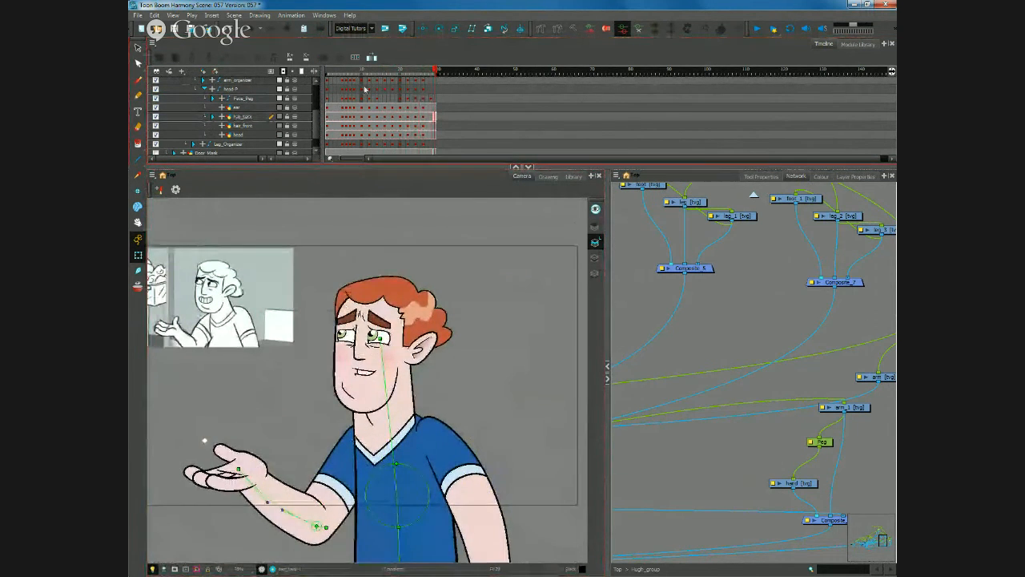
pyautogui.moveTo(338, 73); pyautogui.dragTo(395, 160)
pyautogui.moveTo(202, 441); pyautogui.dragTo(193, 400)
pyautogui.moveTo(393, 72); pyautogui.dragTo(440, 85)
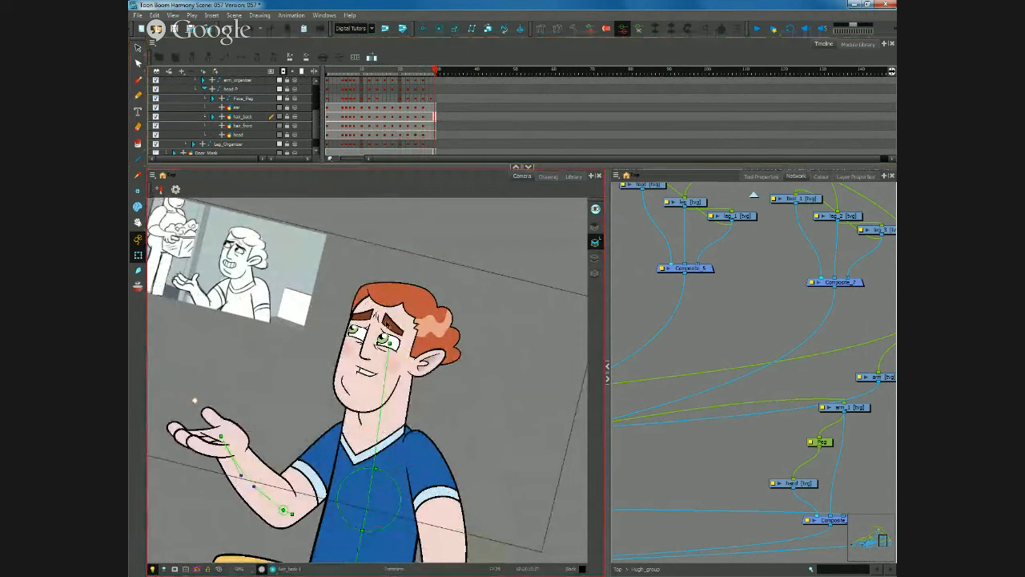
pyautogui.moveTo(360, 71); pyautogui.dragTo(433, 103)
pyautogui.hotkey('shift', 'x')
pyautogui.scroll(-2, 468, 408)
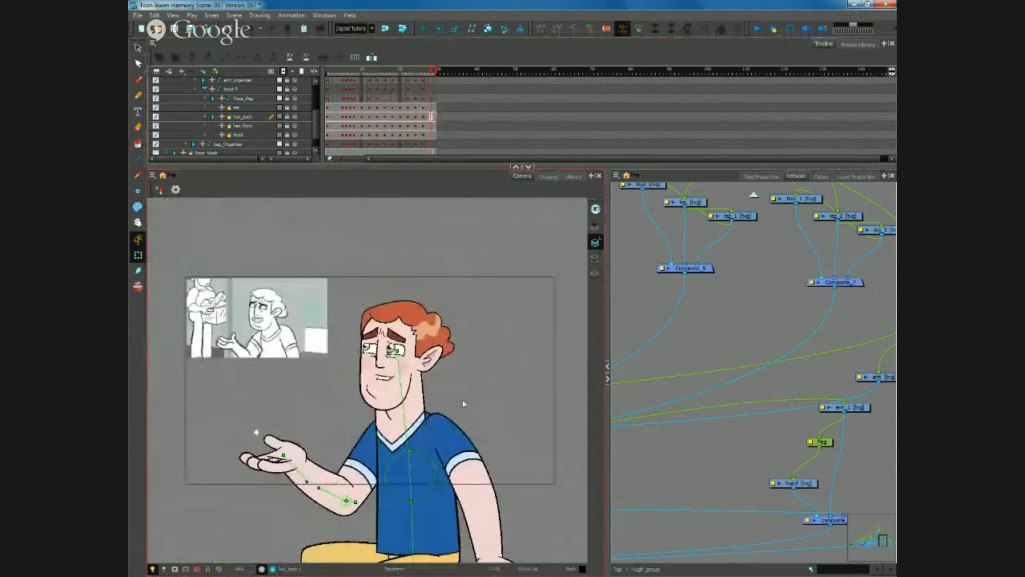
pyautogui.moveTo(467, 380); pyautogui.dragTo(434, 355)
pyautogui.moveTo(362, 71); pyautogui.dragTo(439, 154)
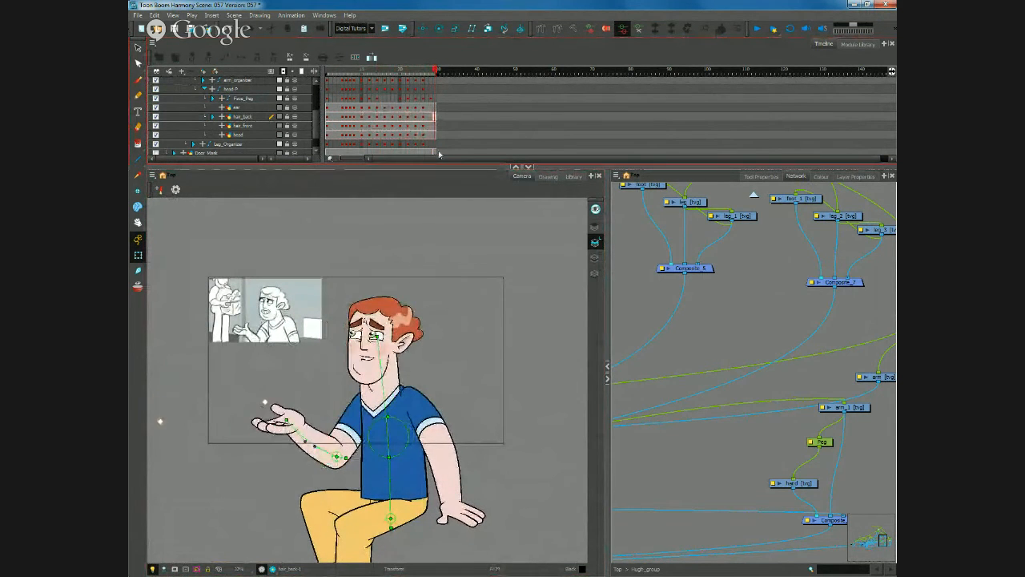
pyautogui.scroll(4, 425, 358)
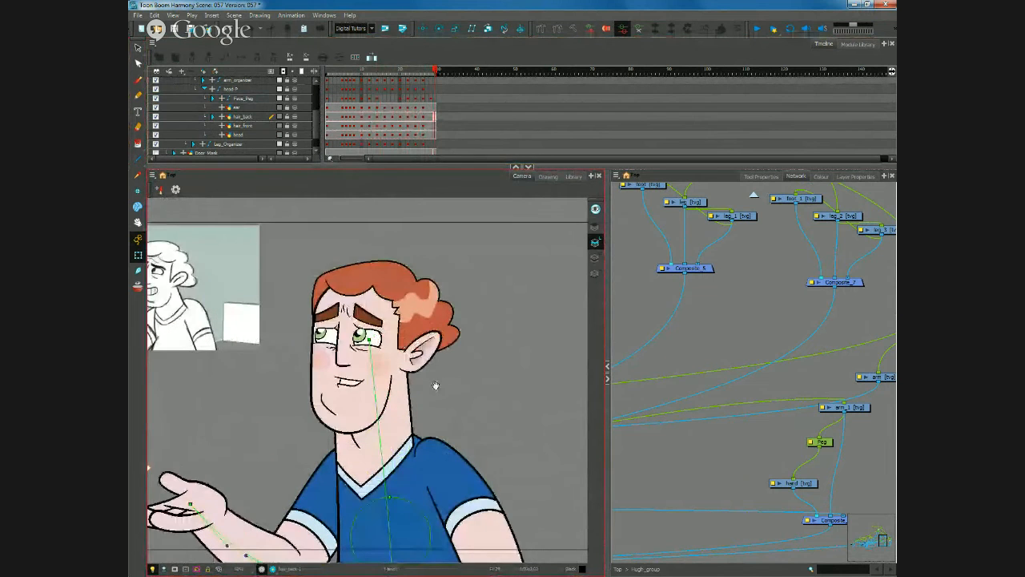
pyautogui.moveTo(383, 75); pyautogui.dragTo(327, 94)
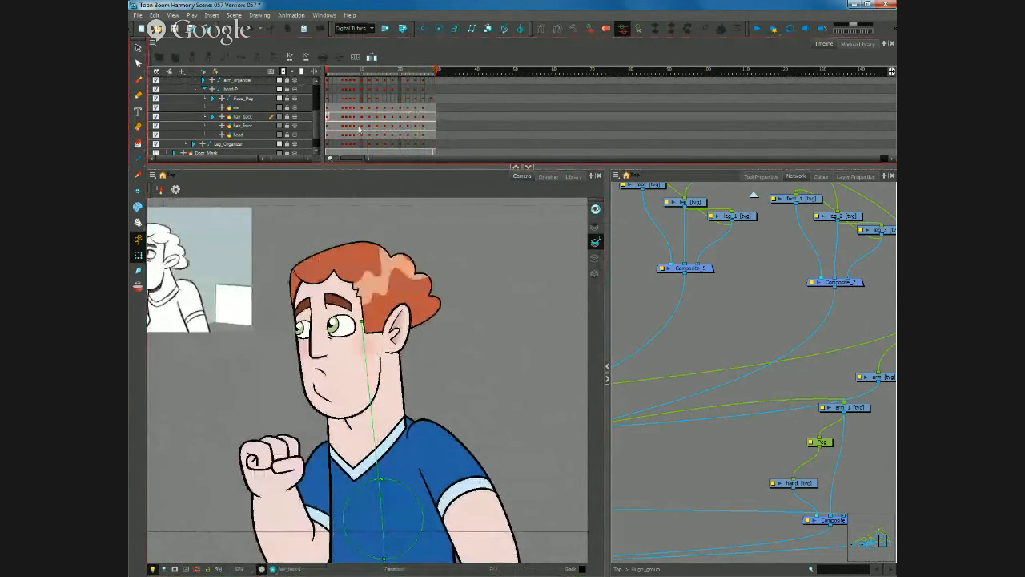
# Enable sound and play the scene from frame 1 to review the animation against the full camera frame
pyautogui.click(804, 30)
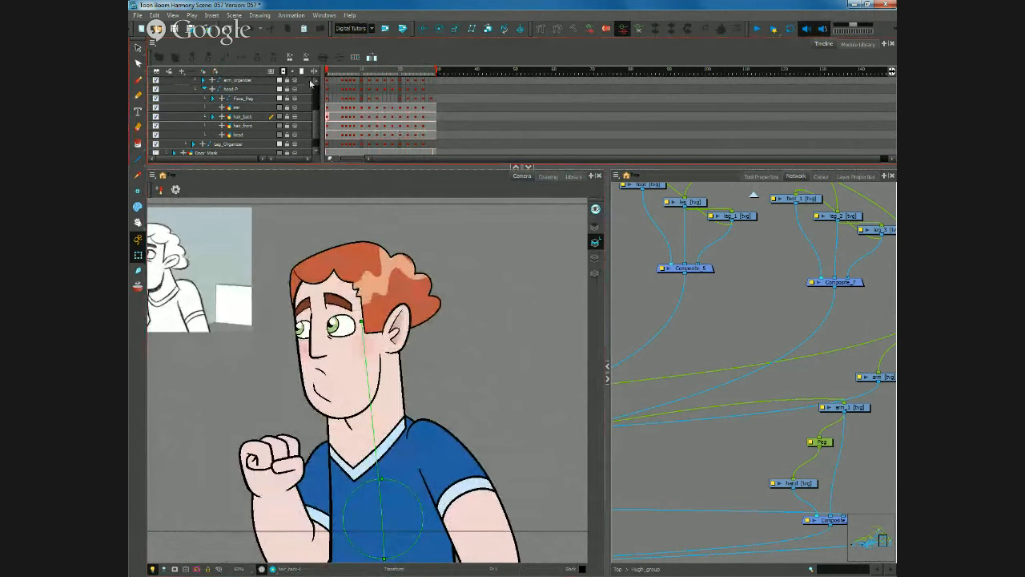
pyautogui.scroll(-2, 453, 361)
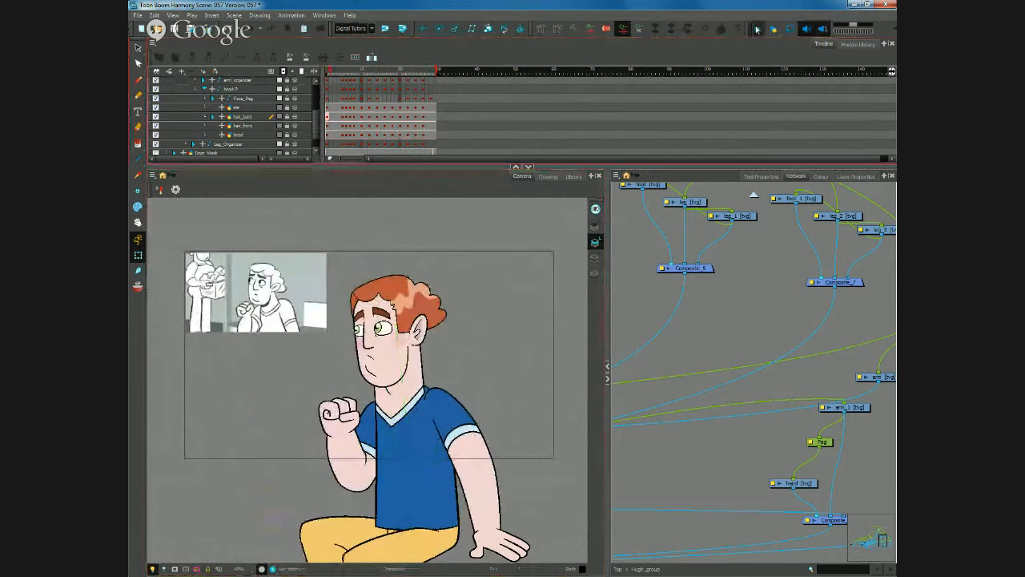
pyautogui.click(757, 29)
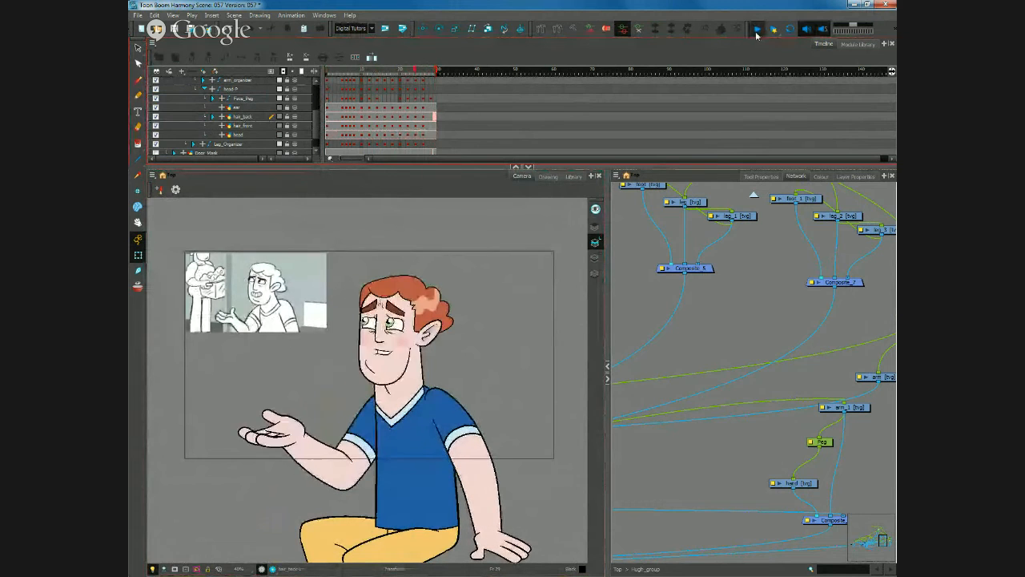
pyautogui.click(757, 34)
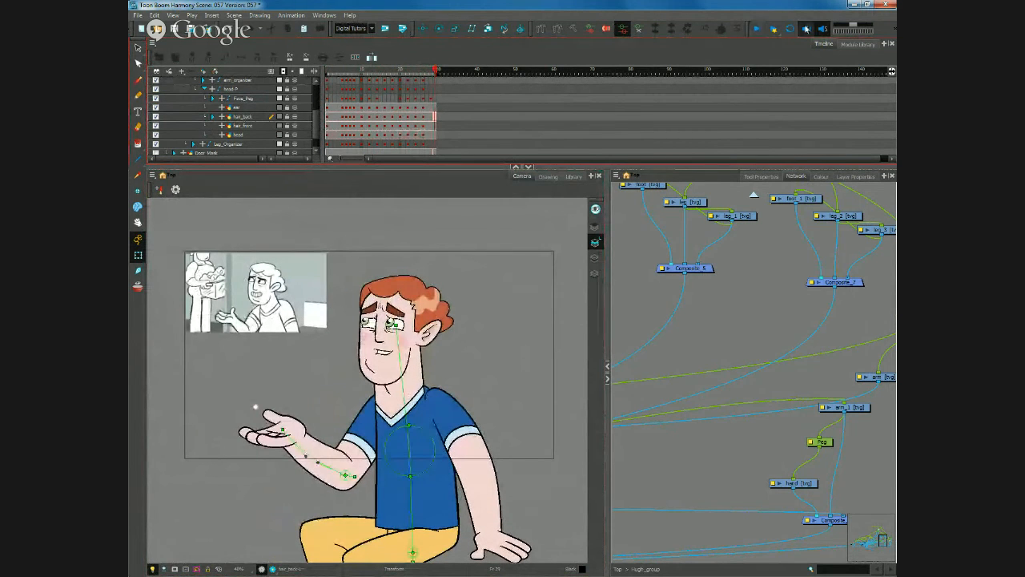
# Collapse Hugh_Master in the timeline and shift its early block of keys from frame 5 to start on frame 3
pyautogui.scroll(5, 305, 83)
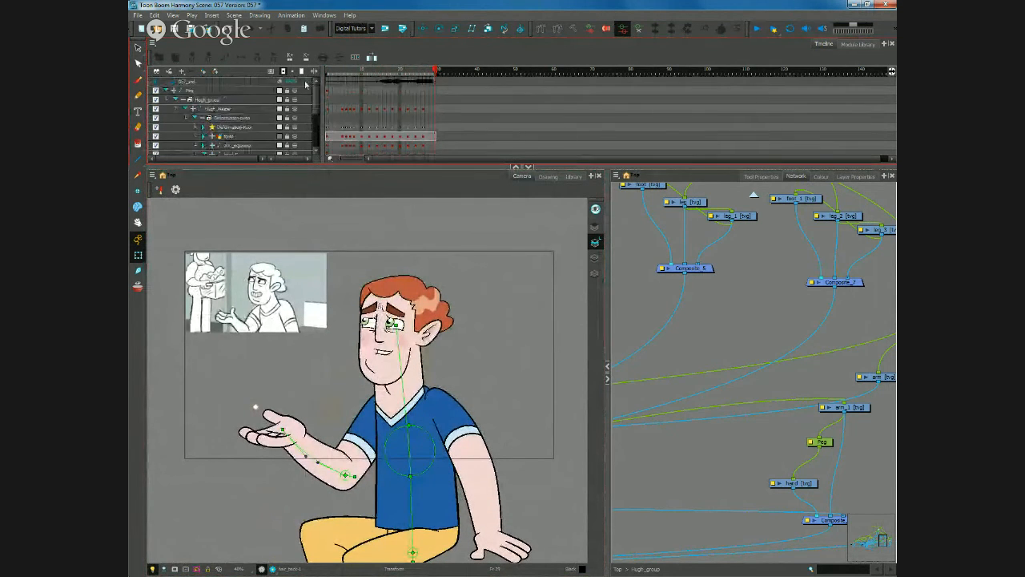
pyautogui.click(184, 108)
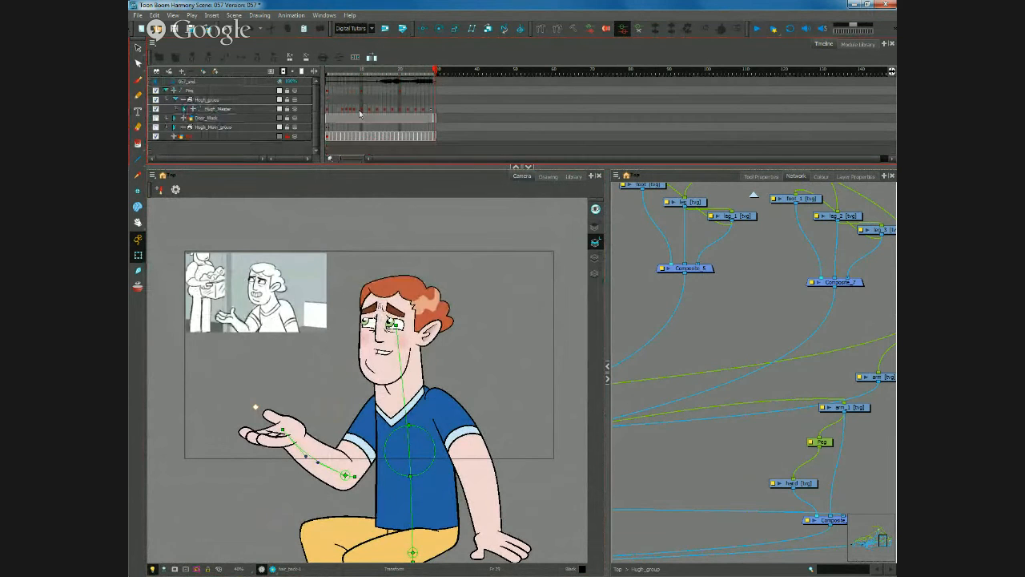
pyautogui.moveTo(340, 73); pyautogui.dragTo(364, 81)
pyautogui.click(805, 32)
pyautogui.click(342, 111)
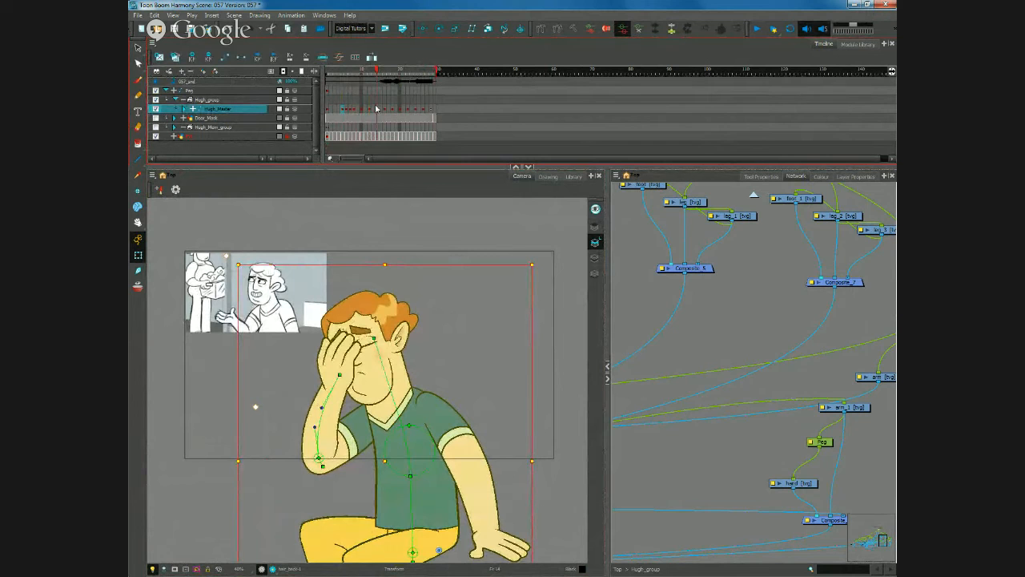
pyautogui.moveTo(382, 74); pyautogui.dragTo(379, 76)
pyautogui.moveTo(335, 116); pyautogui.dragTo(336, 116)
# Return to frame 1 and play the retimed animation several times to judge the earlier start of the gesture
pyautogui.moveTo(338, 73); pyautogui.dragTo(327, 74)
pyautogui.click(506, 318)
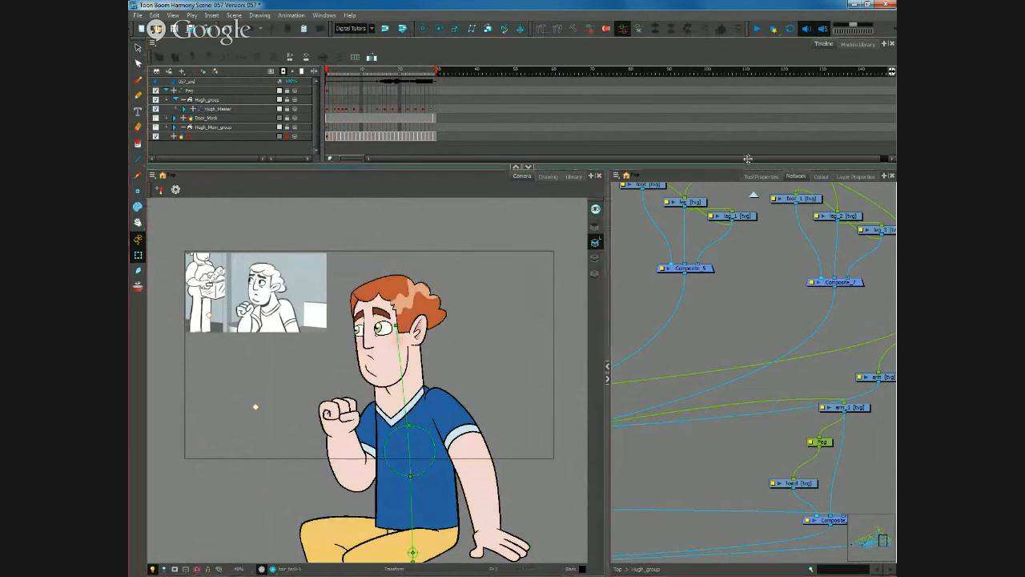
pyautogui.click(757, 29)
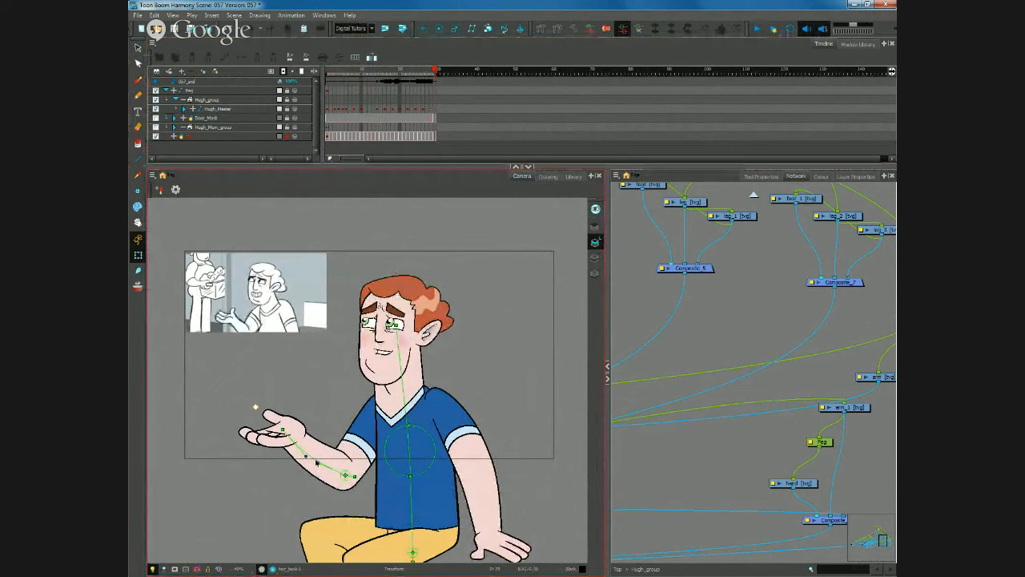
pyautogui.click(756, 30)
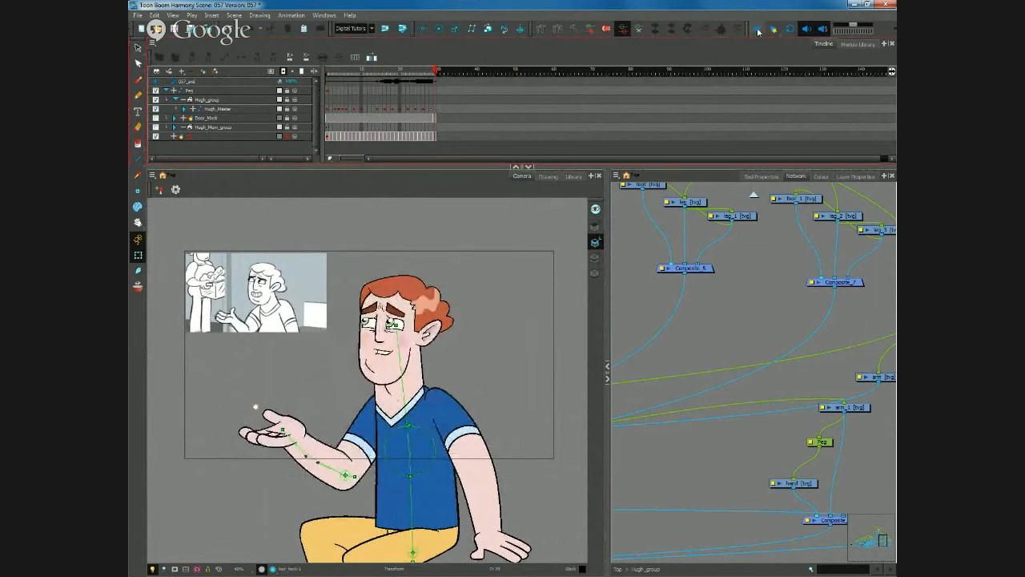
pyautogui.click(757, 32)
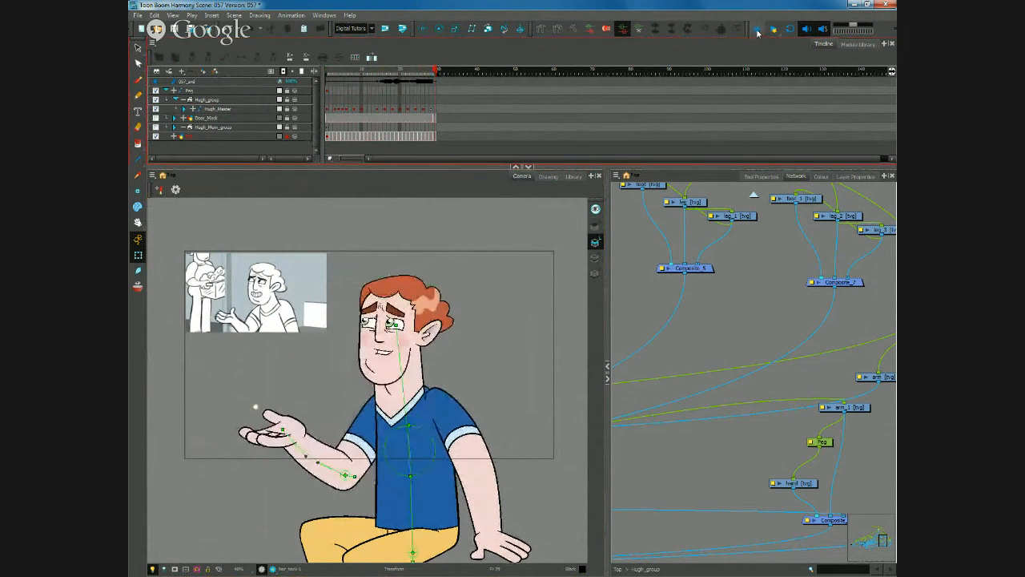
pyautogui.click(758, 32)
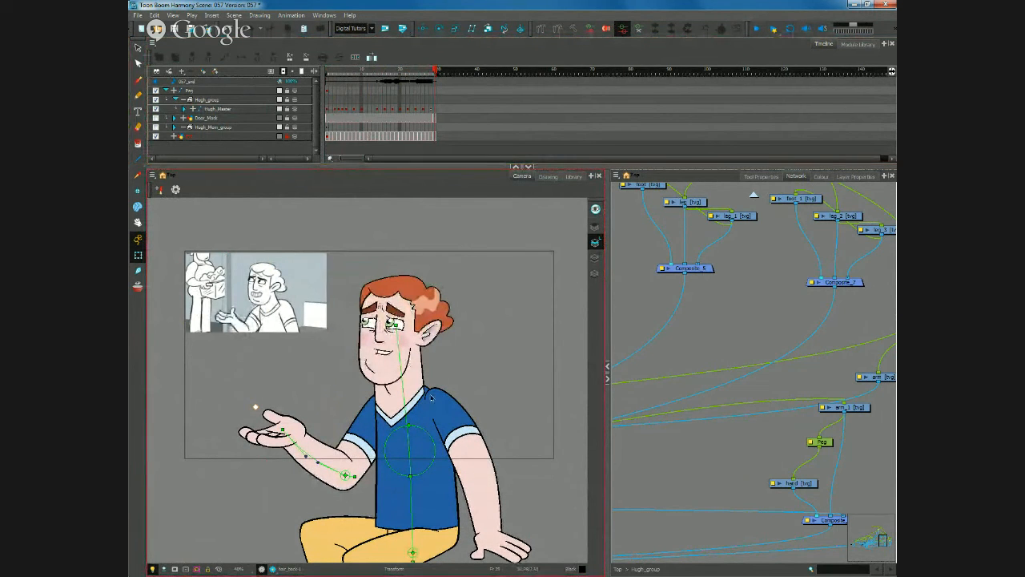
# Select the mouth, reveal its layer in the timeline, and scrub its drawings from frame 1 to frame 25
pyautogui.click(385, 351)
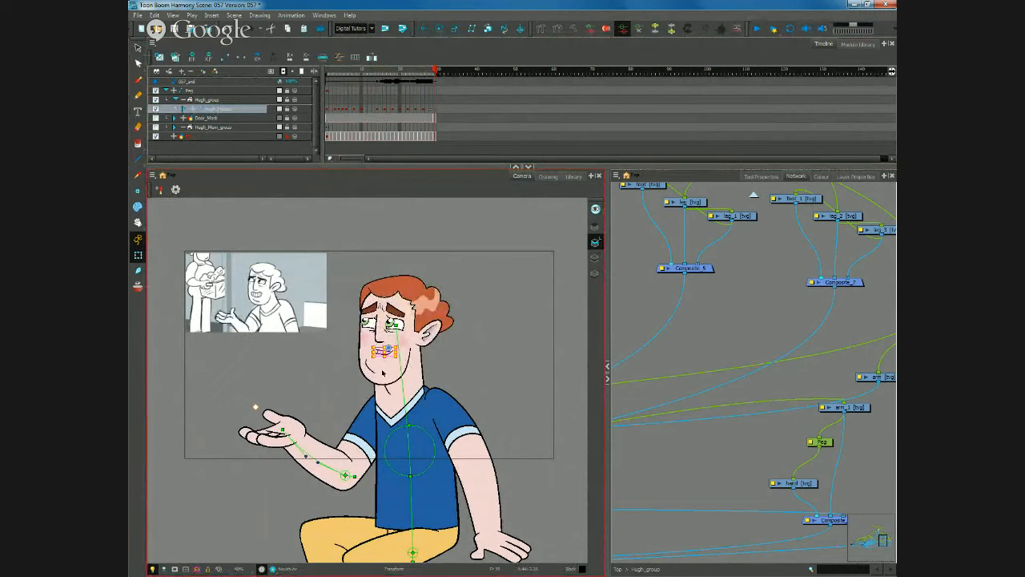
pyautogui.scroll(4, 386, 361)
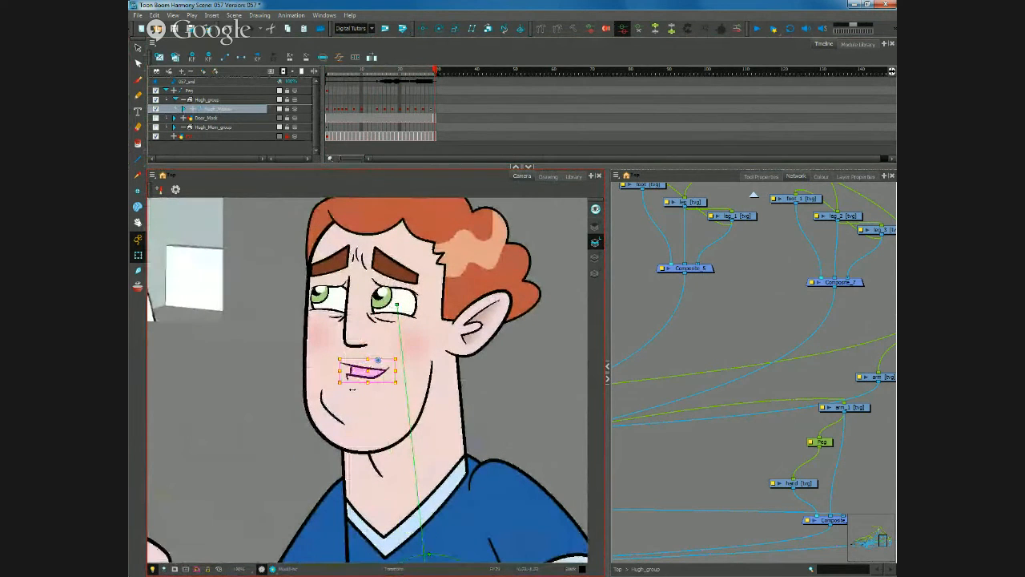
pyautogui.press('o')
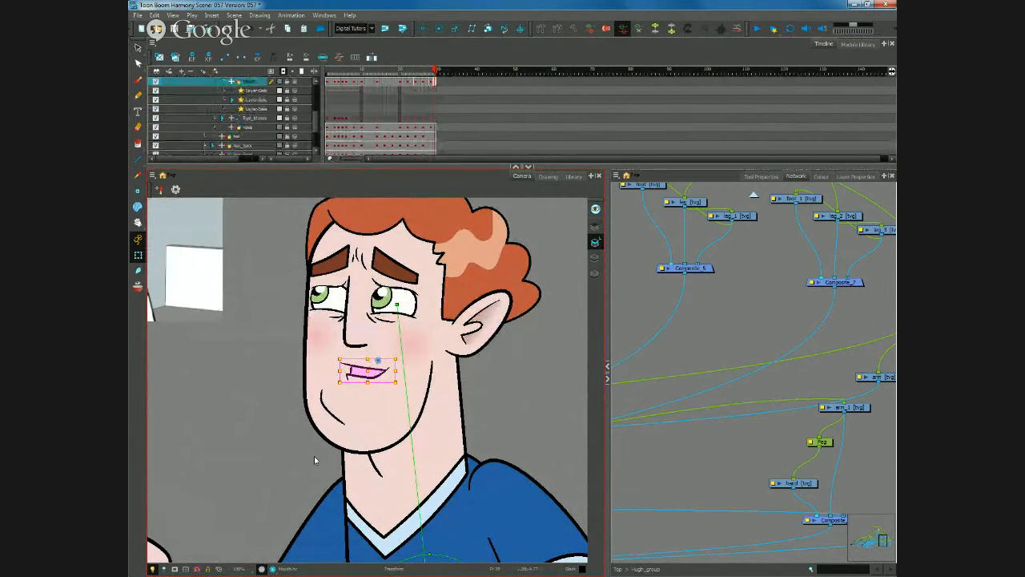
pyautogui.moveTo(320, 118); pyautogui.dragTo(342, 122)
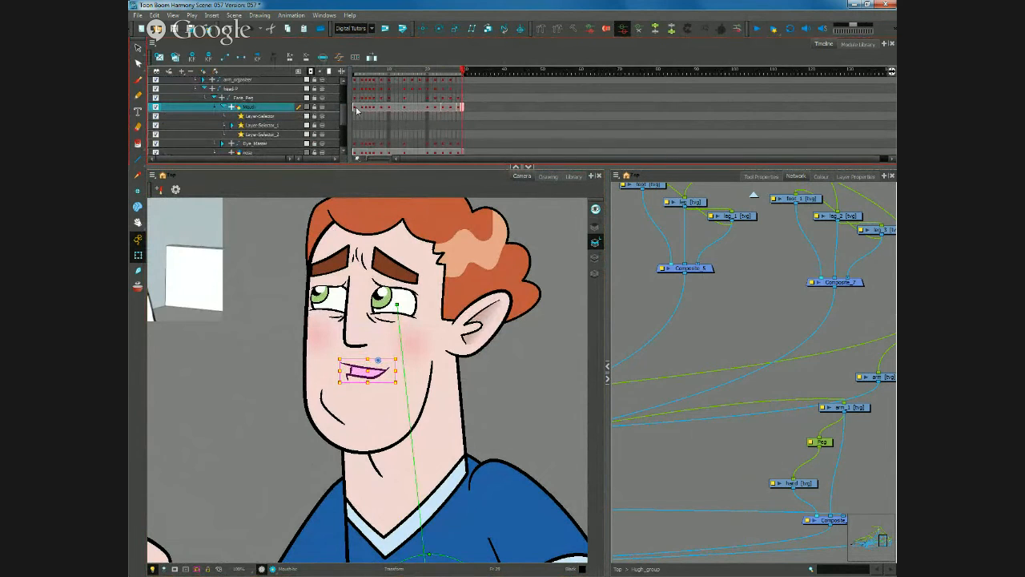
pyautogui.click(356, 109)
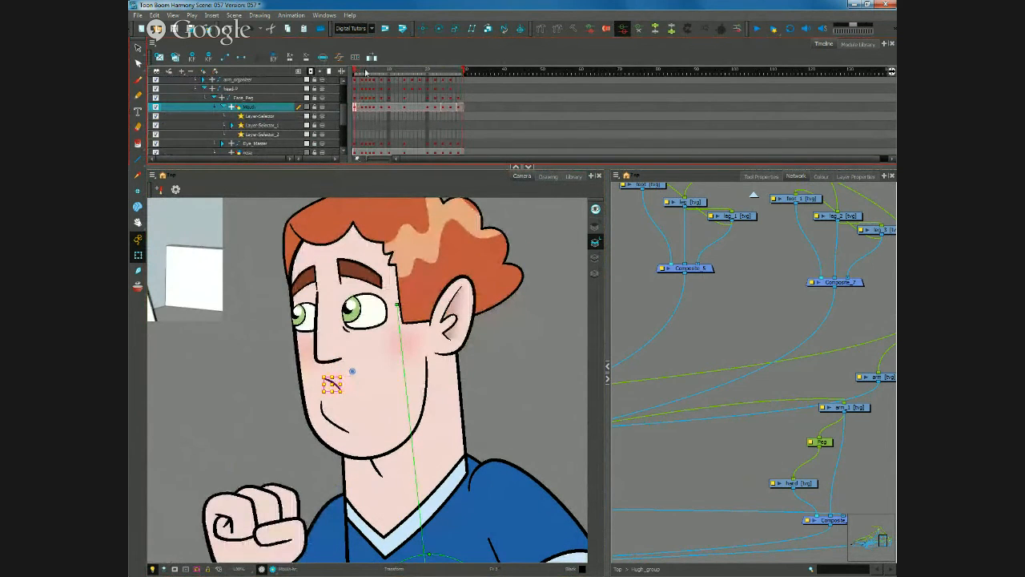
pyautogui.moveTo(366, 72); pyautogui.dragTo(447, 96)
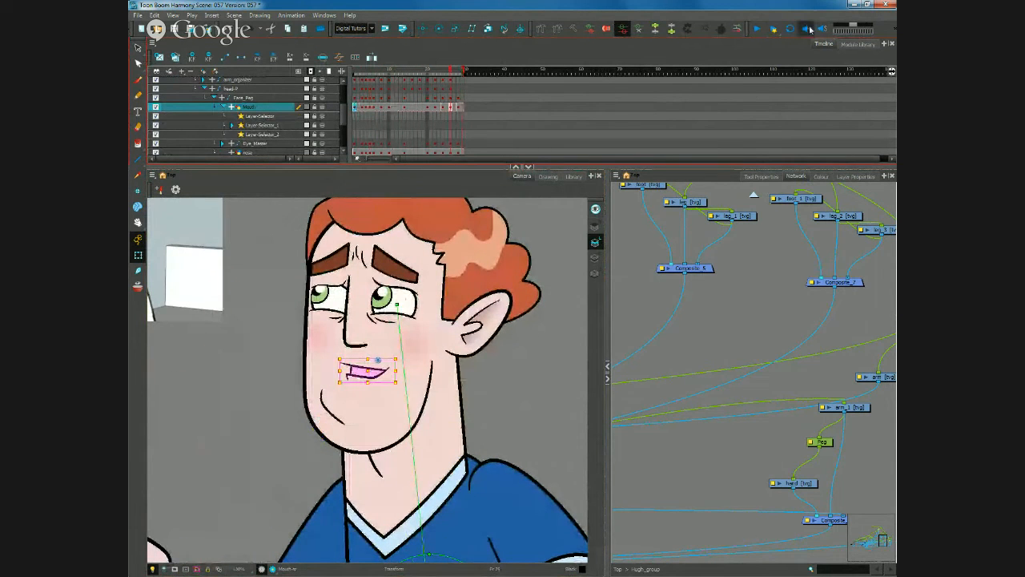
pyautogui.scroll(2, 385, 370)
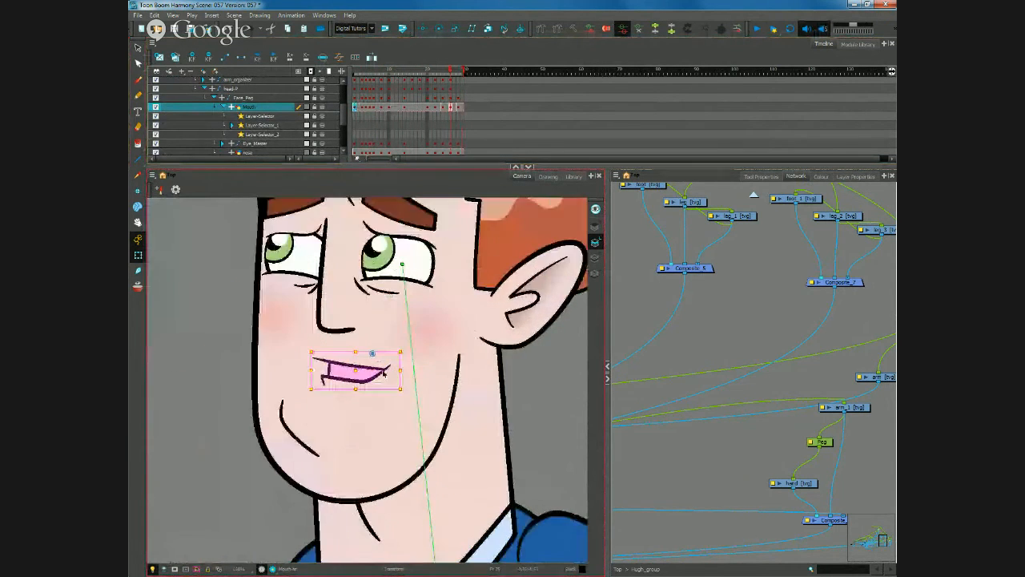
pyautogui.scroll(1, 383, 373)
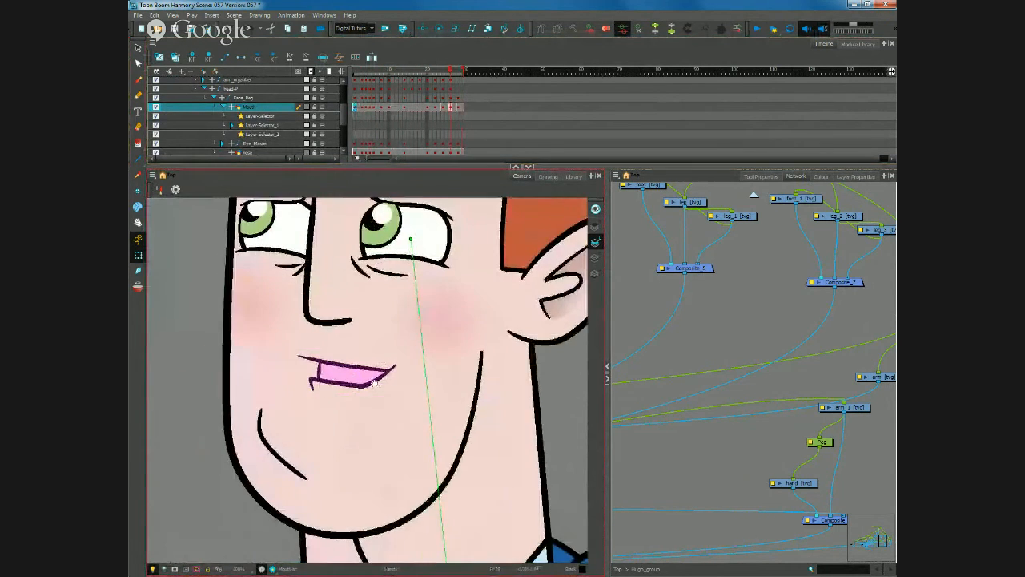
# Swap the mouth drawing on frame 4 for the wide closed frown and compare it with frame 3
pyautogui.moveTo(372, 74)
pyautogui.mouseDown()
pyautogui.moveTo(353, 73)
pyautogui.moveTo(387, 90)
pyautogui.moveTo(356, 73)
pyautogui.moveTo(366, 72)
pyautogui.mouseUp()
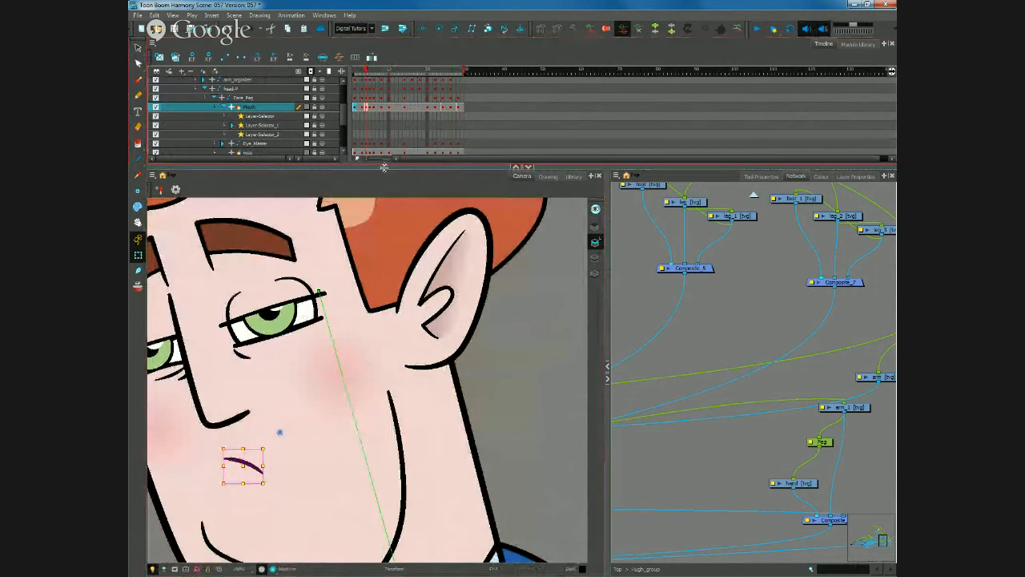
pyautogui.press(']')
pyautogui.press(']')
pyautogui.press(']')
pyautogui.press(']')
pyautogui.press(']')
pyautogui.press(']')
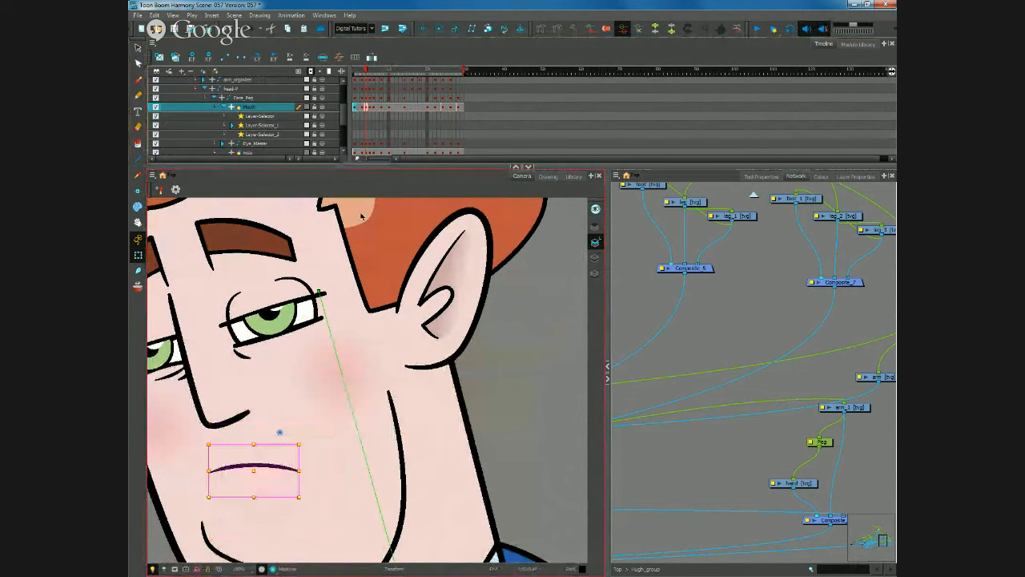
pyautogui.click(361, 72)
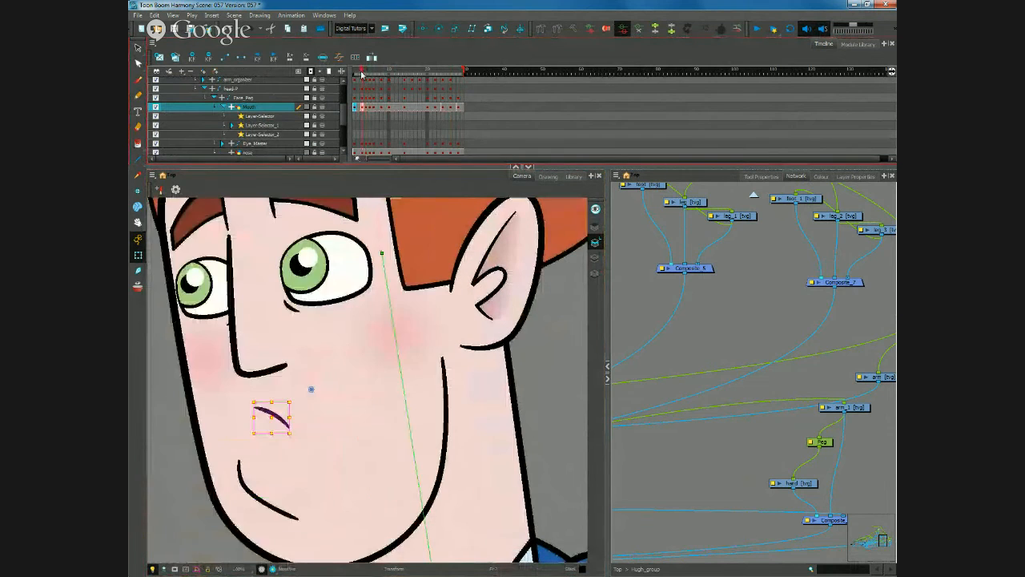
# Scrub the mouth drawings between frames 2 and 26 to examine how they fit the facepalm and open-palm poses
pyautogui.moveTo(362, 74); pyautogui.dragTo(387, 95)
pyautogui.moveTo(388, 97)
pyautogui.mouseDown()
pyautogui.moveTo(365, 100)
pyautogui.moveTo(362, 73)
pyautogui.moveTo(395, 90)
pyautogui.mouseUp()
pyautogui.moveTo(357, 417); pyautogui.dragTo(440, 343)
pyautogui.scroll(-1, 440, 343)
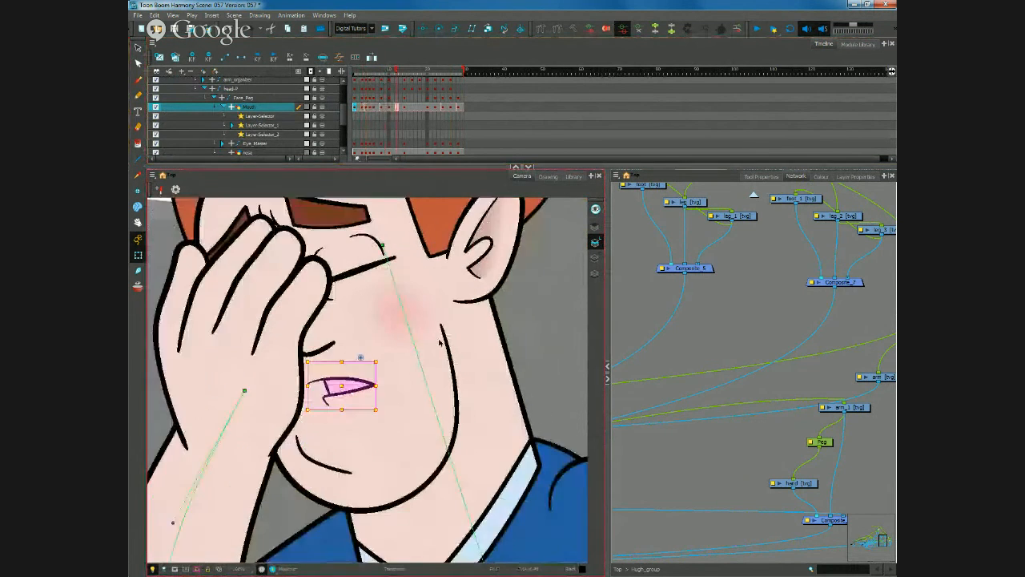
pyautogui.scroll(-2, 439, 343)
pyautogui.moveTo(360, 74); pyautogui.dragTo(372, 105)
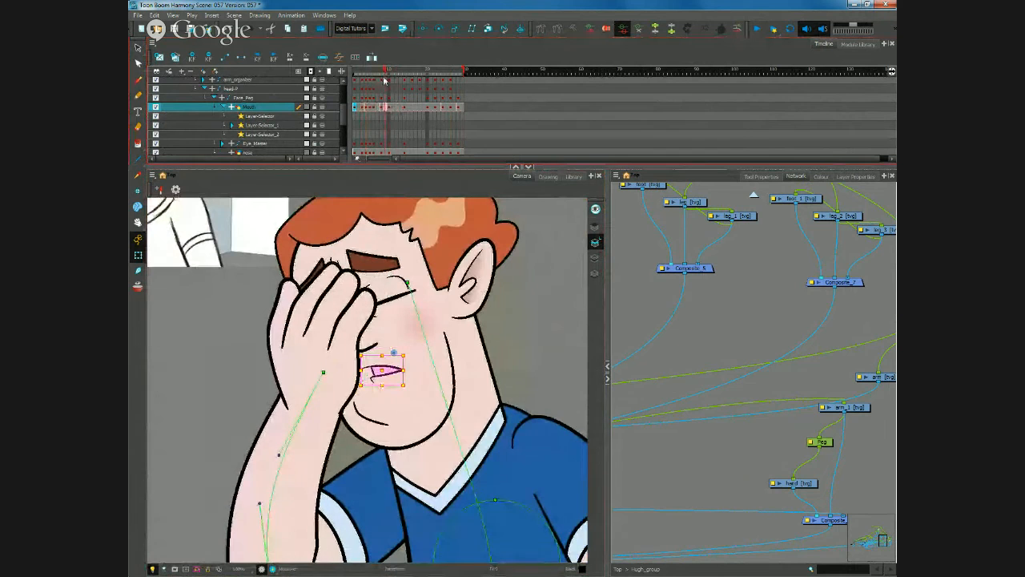
pyautogui.click(360, 71)
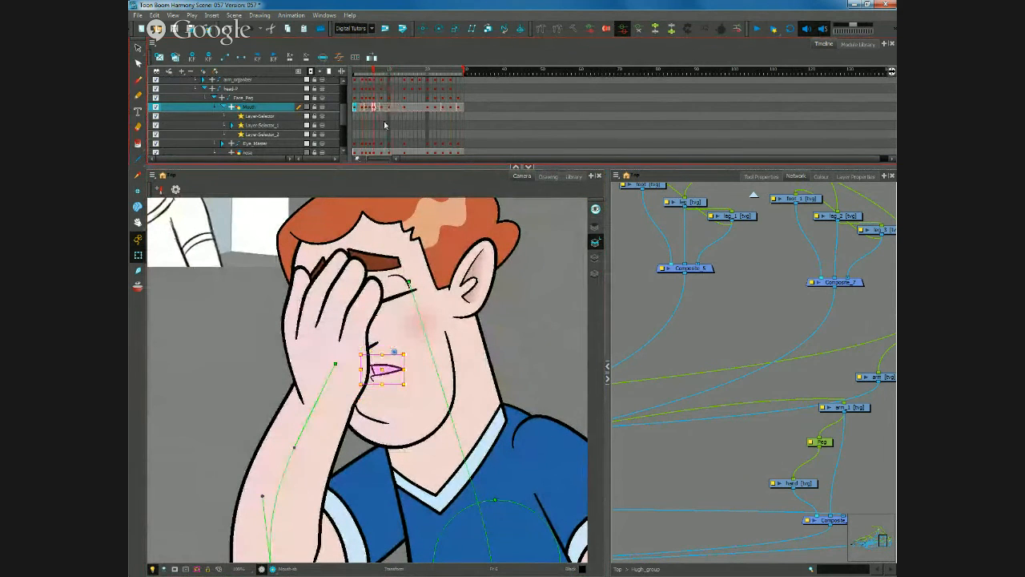
pyautogui.moveTo(359, 72); pyautogui.dragTo(450, 113)
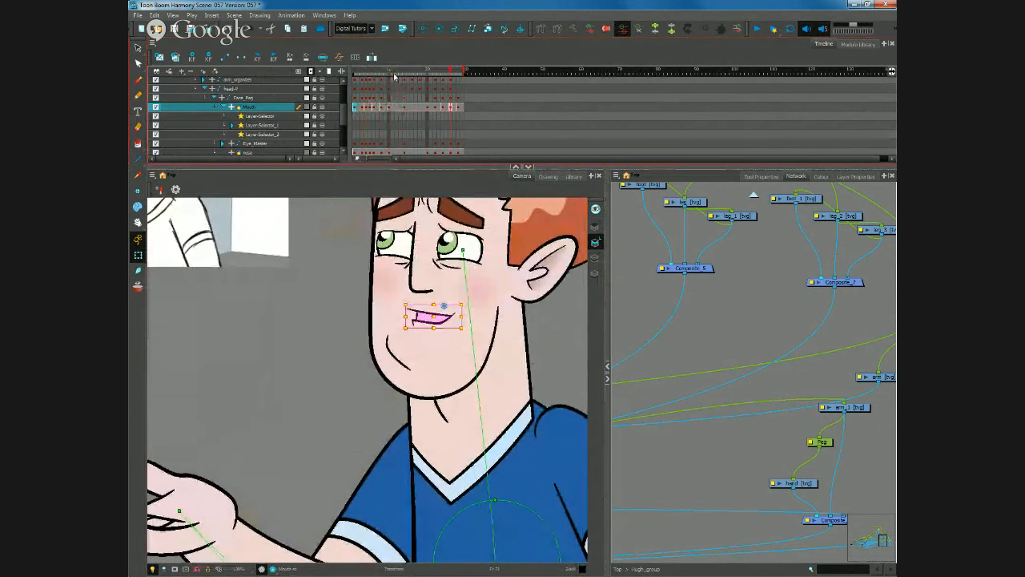
pyautogui.click(394, 75)
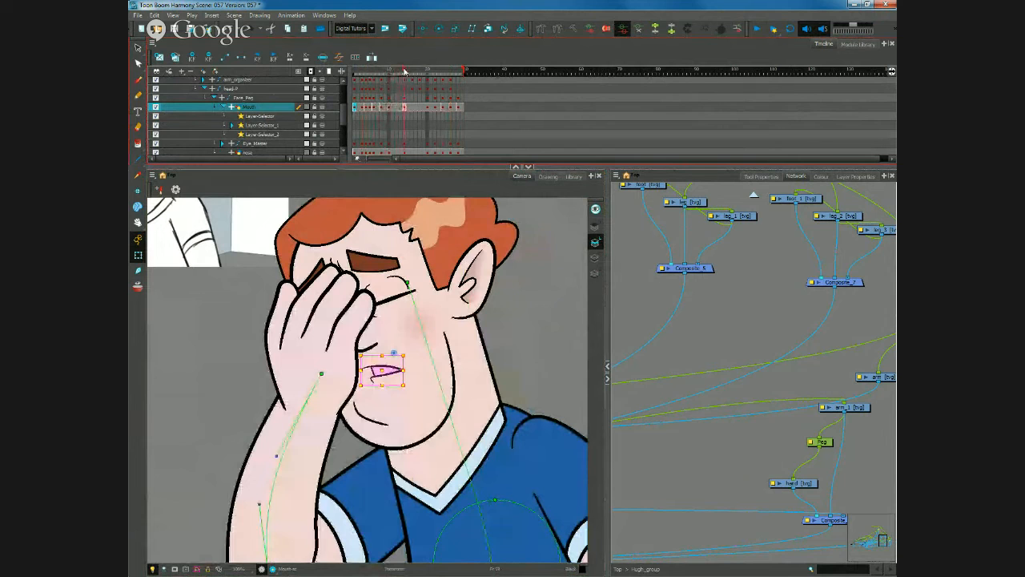
# Swap the mouth for the wide open drawing on frame 16 and the closed frown on frame 18
pyautogui.moveTo(406, 70); pyautogui.dragTo(413, 77)
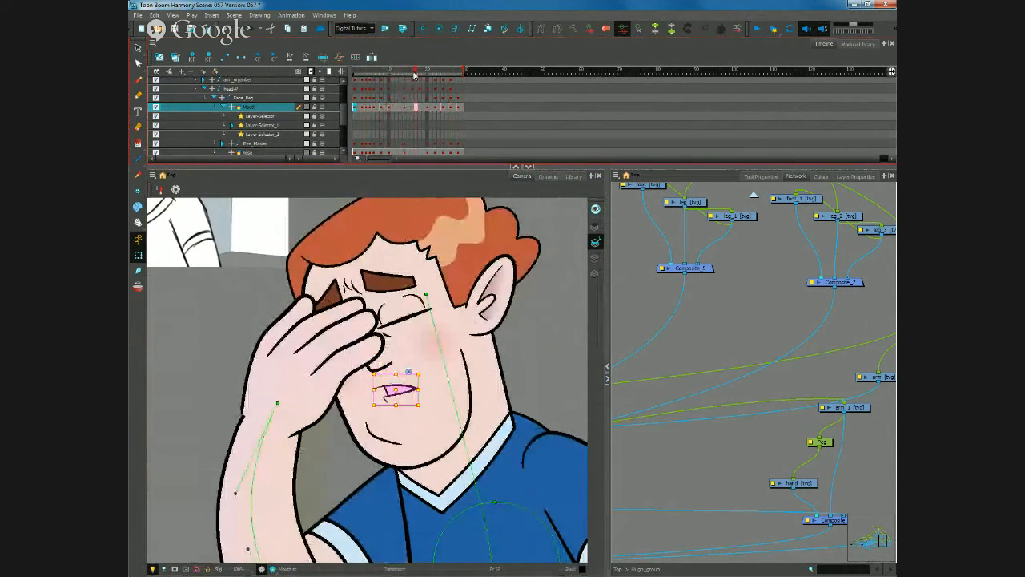
pyautogui.press(']')
pyautogui.press(']')
pyautogui.press(']')
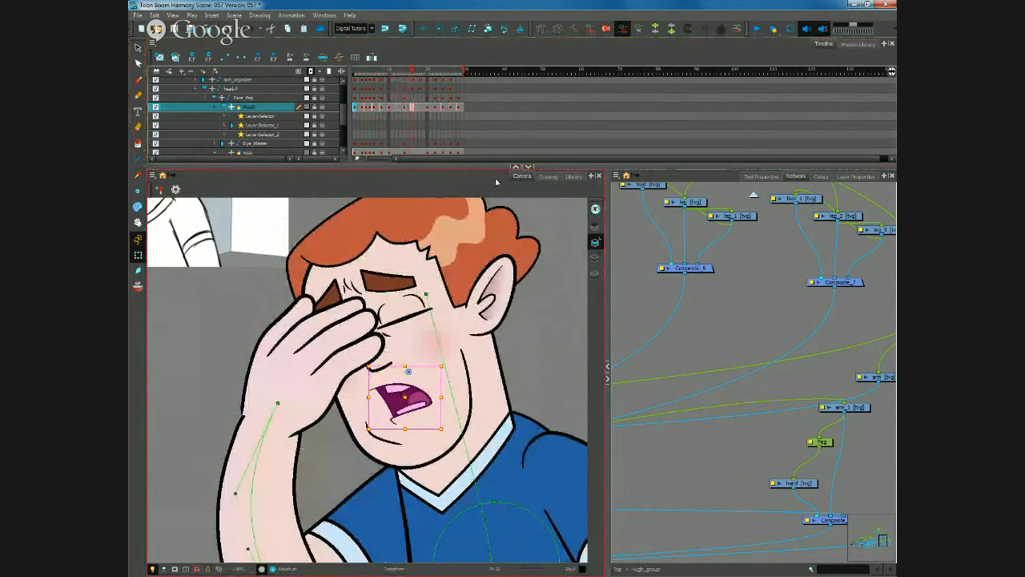
pyautogui.moveTo(411, 74); pyautogui.dragTo(414, 75)
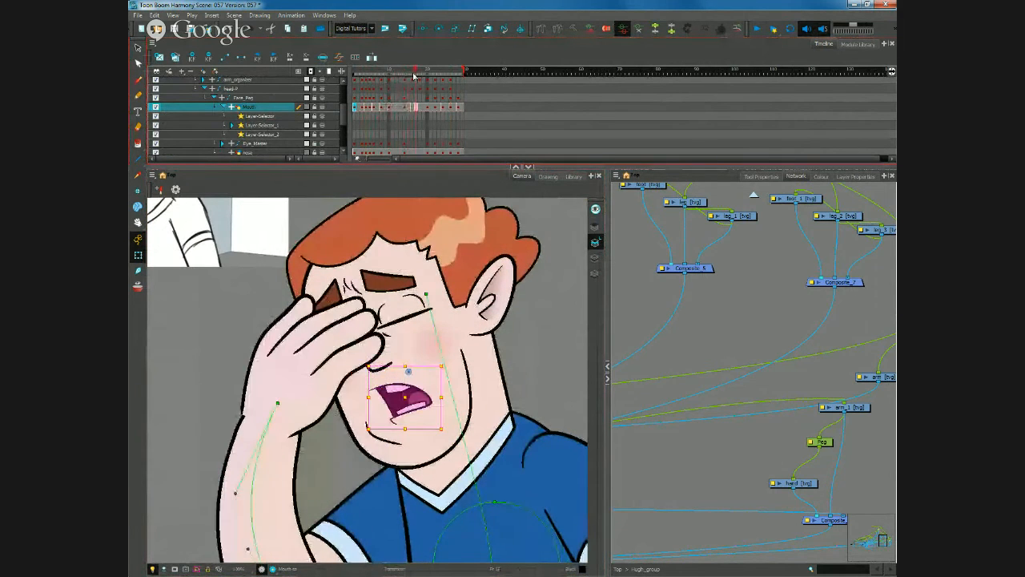
pyautogui.press(']')
pyautogui.press(']')
pyautogui.press(']')
pyautogui.press(']')
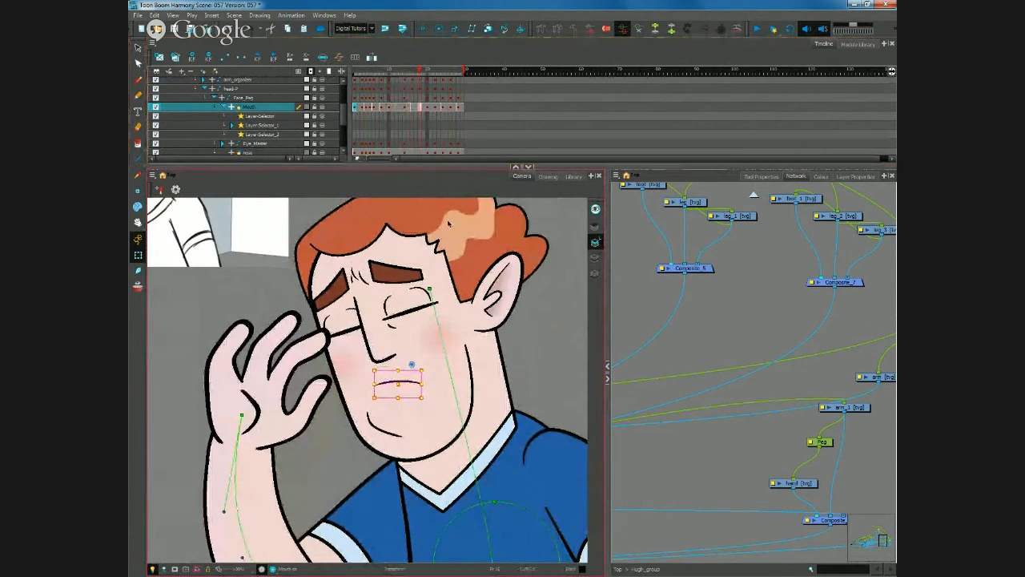
# Select the mouth on frame 22 and swap its drawing for a wide open shape
pyautogui.moveTo(419, 74)
pyautogui.mouseDown()
pyautogui.moveTo(427, 87)
pyautogui.moveTo(433, 80)
pyautogui.mouseUp()
pyautogui.click(542, 304)
pyautogui.click(351, 312)
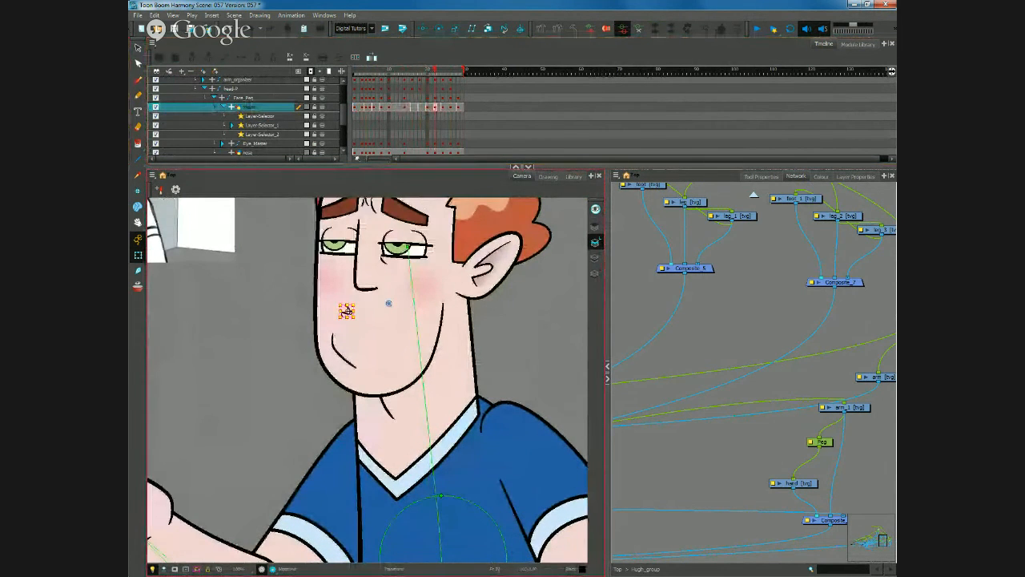
pyautogui.press(']')
pyautogui.press(']')
pyautogui.press(']')
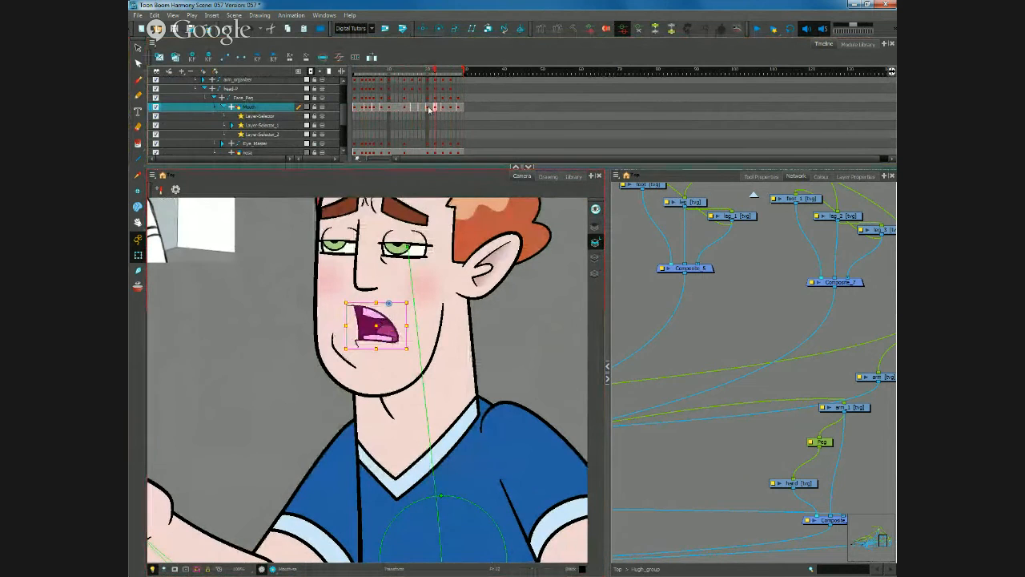
# Cycle the mouth on frame 22 through alternative drawings, including the open smile and the thin closed line
pyautogui.moveTo(433, 72)
pyautogui.mouseDown()
pyautogui.moveTo(415, 90)
pyautogui.moveTo(436, 90)
pyautogui.mouseUp()
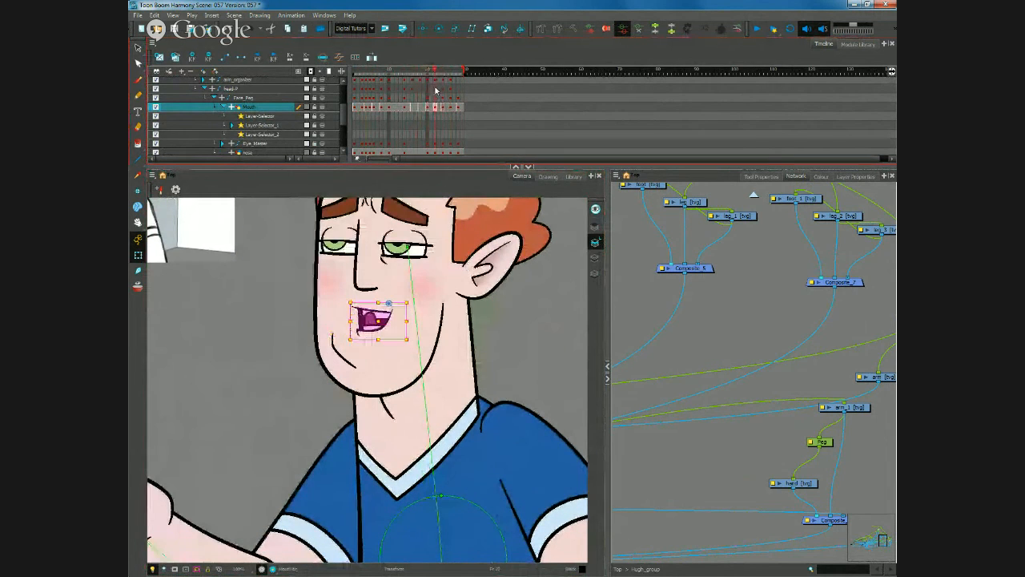
pyautogui.press(']')
pyautogui.press(']')
pyautogui.press(']')
pyautogui.press(']')
pyautogui.press(']')
pyautogui.press(']')
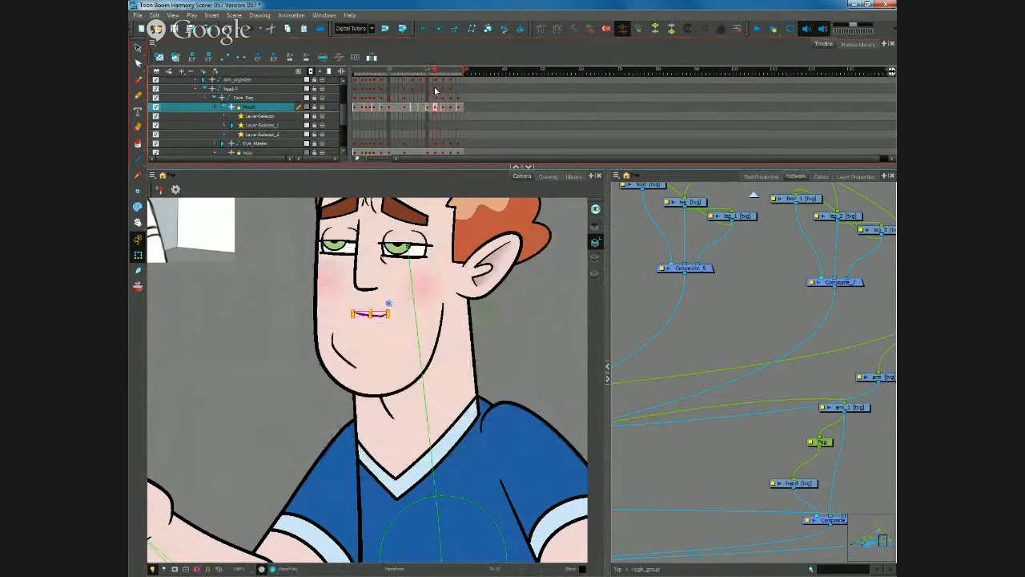
pyautogui.press(']')
pyautogui.press(']')
pyautogui.press(']')
pyautogui.moveTo(393, 336); pyautogui.dragTo(466, 425)
pyautogui.scroll(-1, 466, 426)
pyautogui.moveTo(405, 416); pyautogui.dragTo(373, 372)
# Swap the small mouth on frame 20 for the open smiling drawing
pyautogui.moveTo(434, 109); pyautogui.dragTo(428, 74)
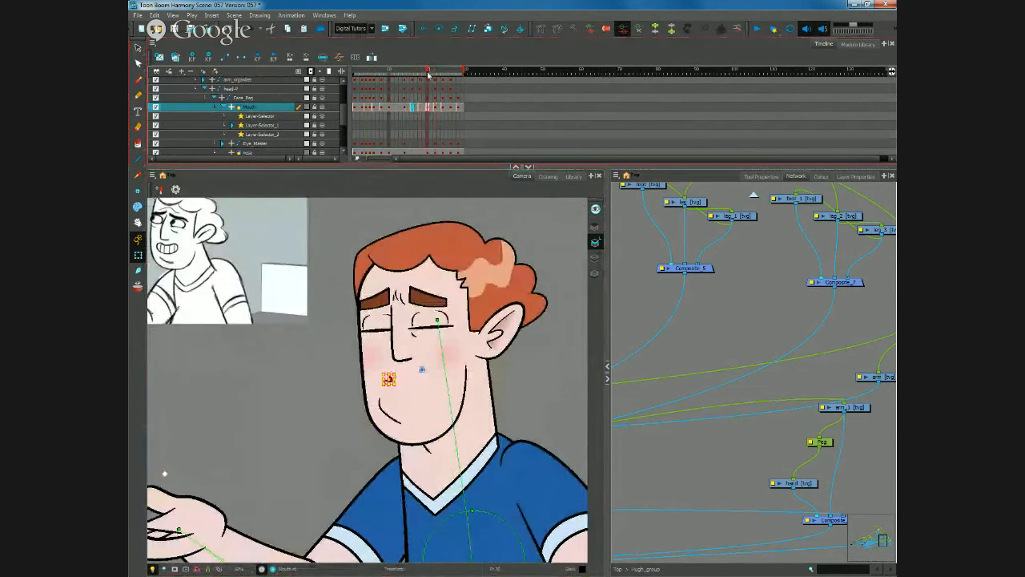
pyautogui.press(']')
pyautogui.press(']')
pyautogui.press(']')
pyautogui.press(']')
pyautogui.press(']')
pyautogui.press(']')
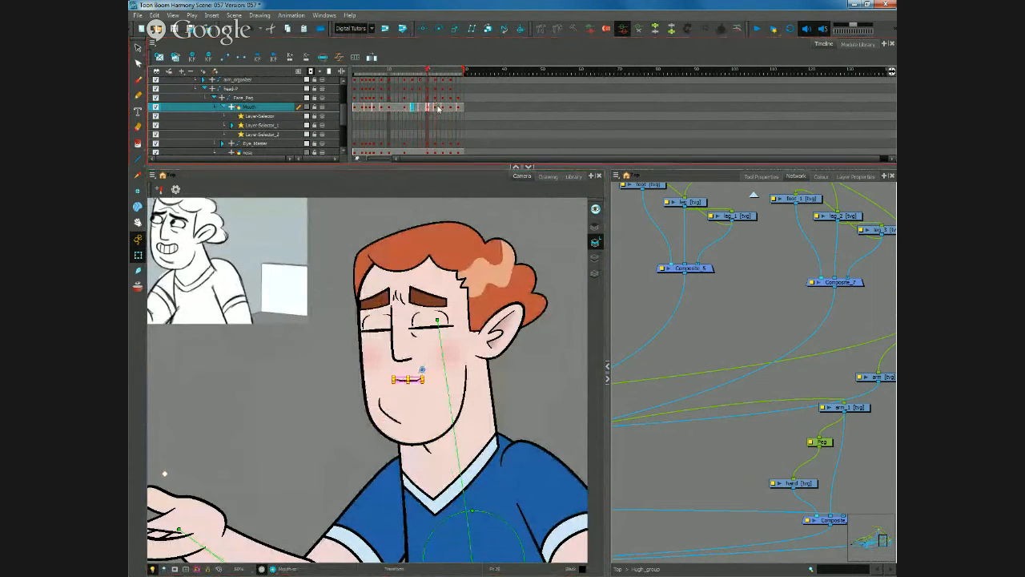
pyautogui.press(']')
pyautogui.press(']')
pyautogui.press(']')
pyautogui.press(']')
pyautogui.press(']')
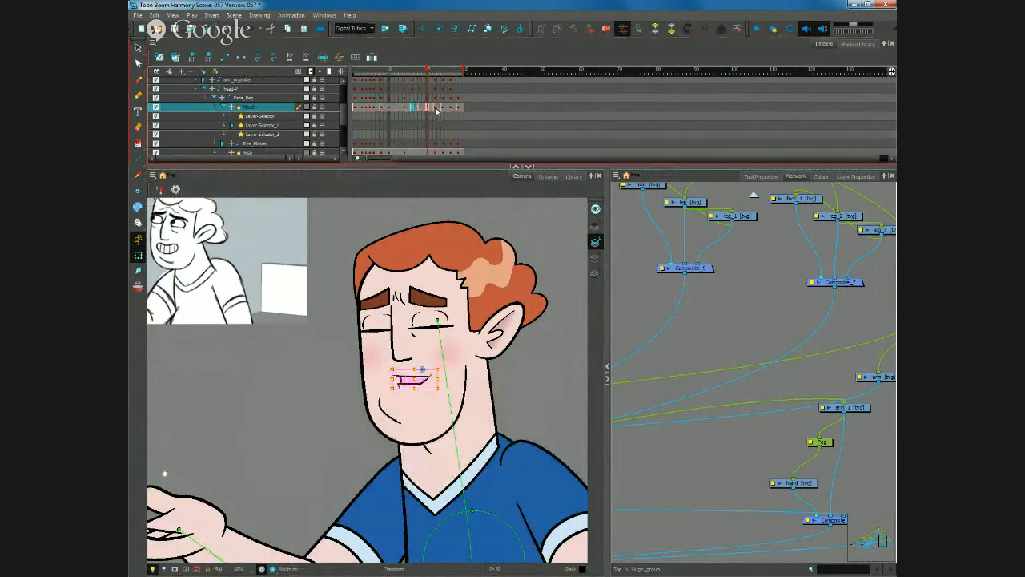
pyautogui.press(']')
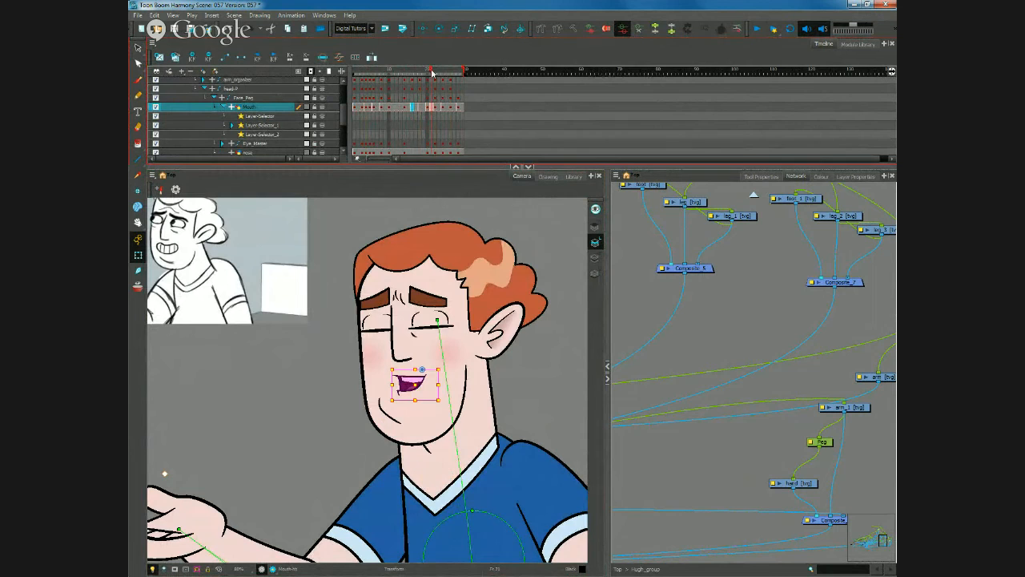
# Change the mouth on frame 22 to the thin closed line drawing
pyautogui.click(433, 73)
pyautogui.press(']')
pyautogui.press(']')
pyautogui.press(']')
pyautogui.press(']')
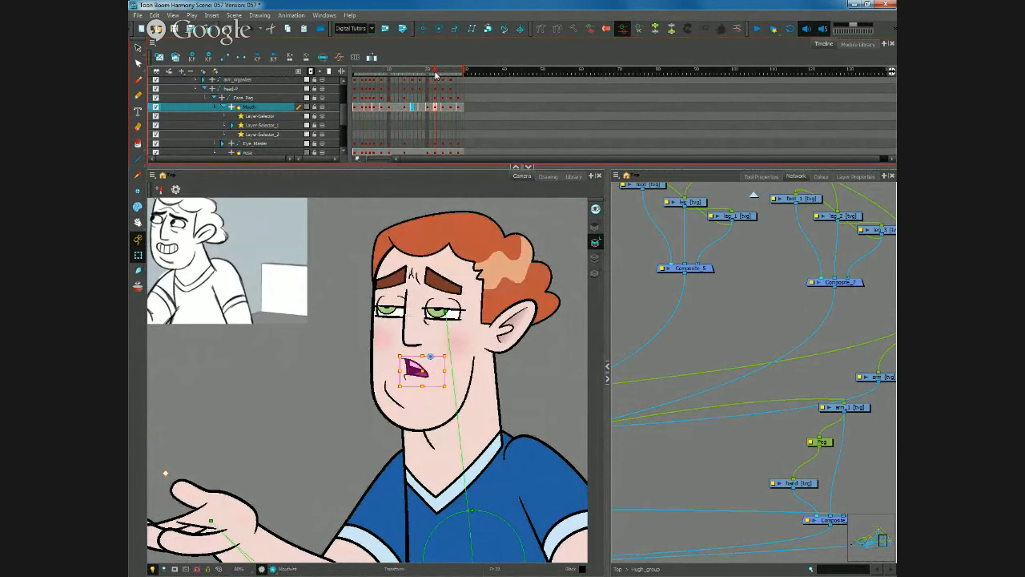
pyautogui.press(']')
pyautogui.press(']')
pyautogui.press(']')
pyautogui.press(']')
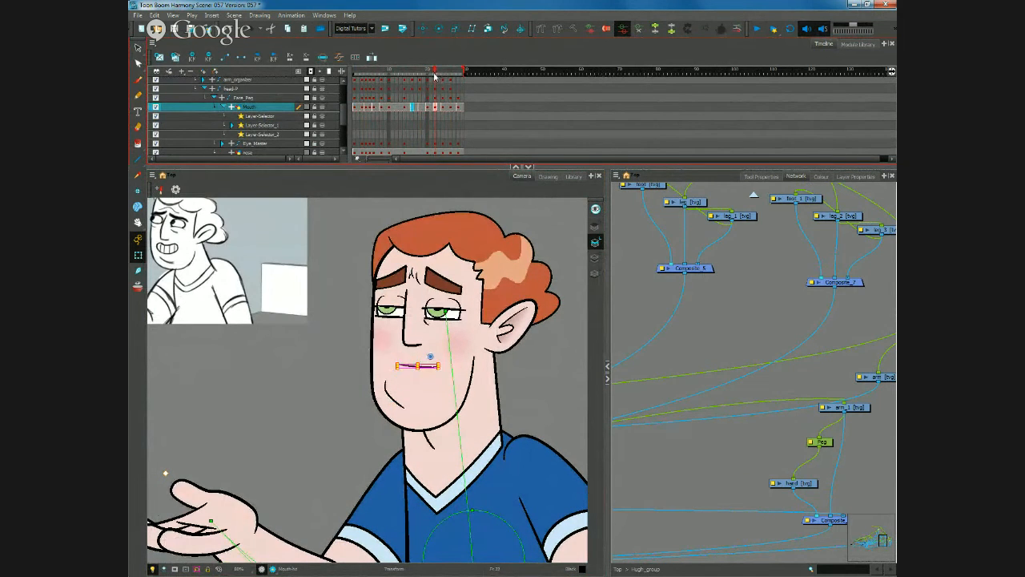
# Continue swapping the mouth drawings from frame 24 onward, using the wide open smile on frame 26
pyautogui.click(442, 72)
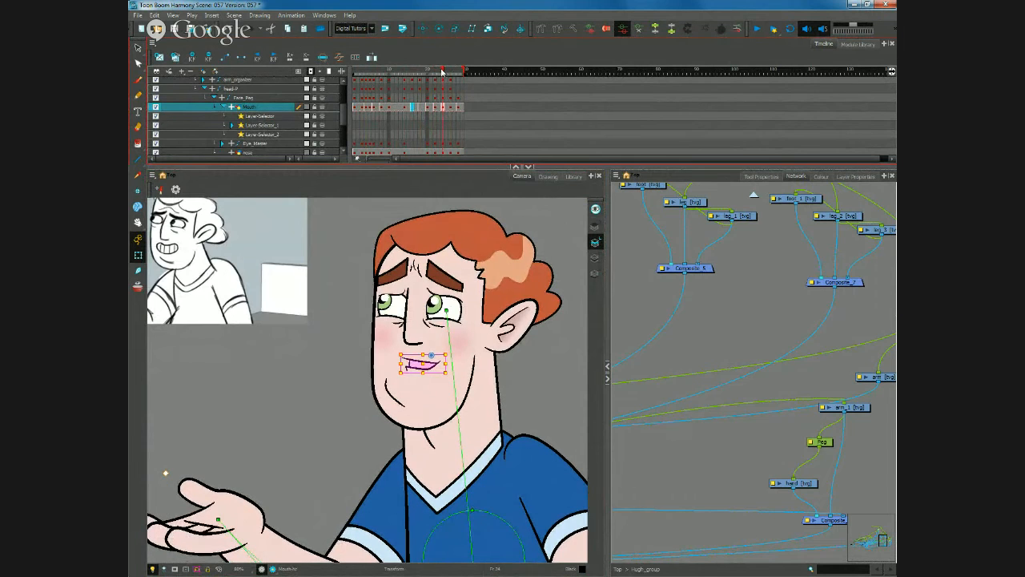
pyautogui.press(']')
pyautogui.press(']')
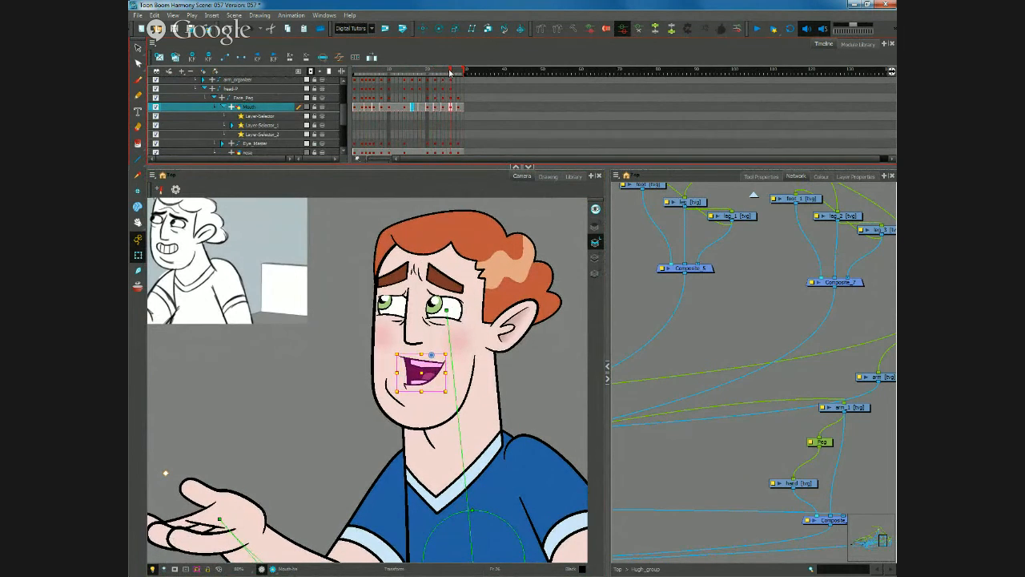
pyautogui.click(454, 72)
pyautogui.click(458, 72)
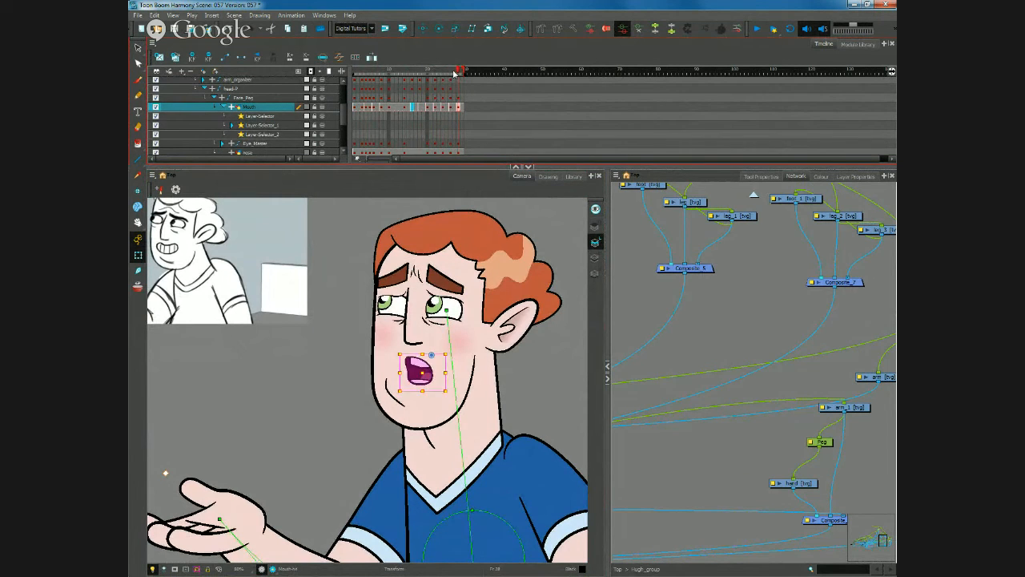
# Scrub from frame 16 to frame 29 and view the whole upper body to review the new mouth drawings
pyautogui.moveTo(410, 72); pyautogui.dragTo(464, 90)
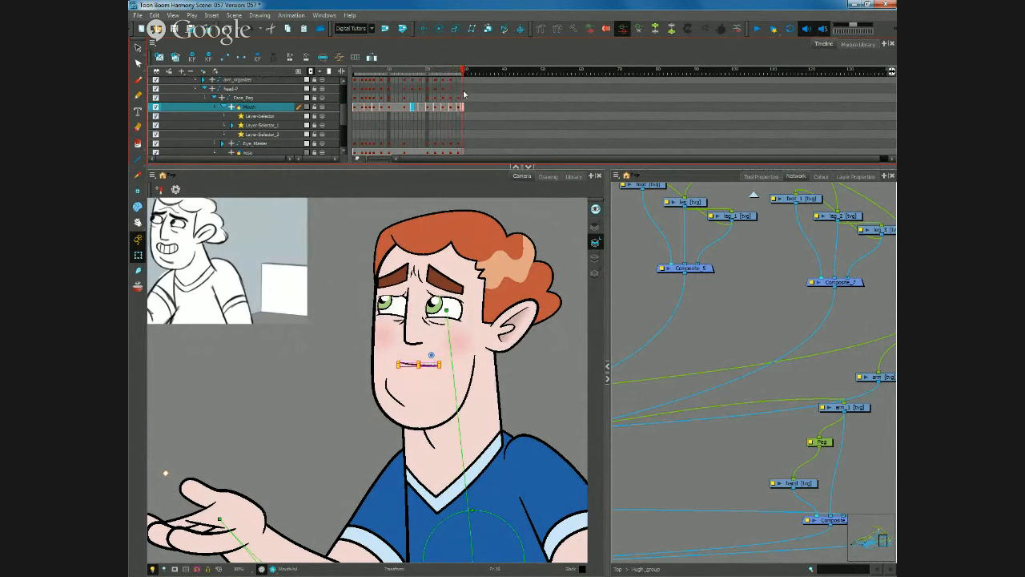
pyautogui.click(542, 398)
pyautogui.scroll(-2, 532, 397)
pyautogui.moveTo(531, 395); pyautogui.dragTo(470, 354)
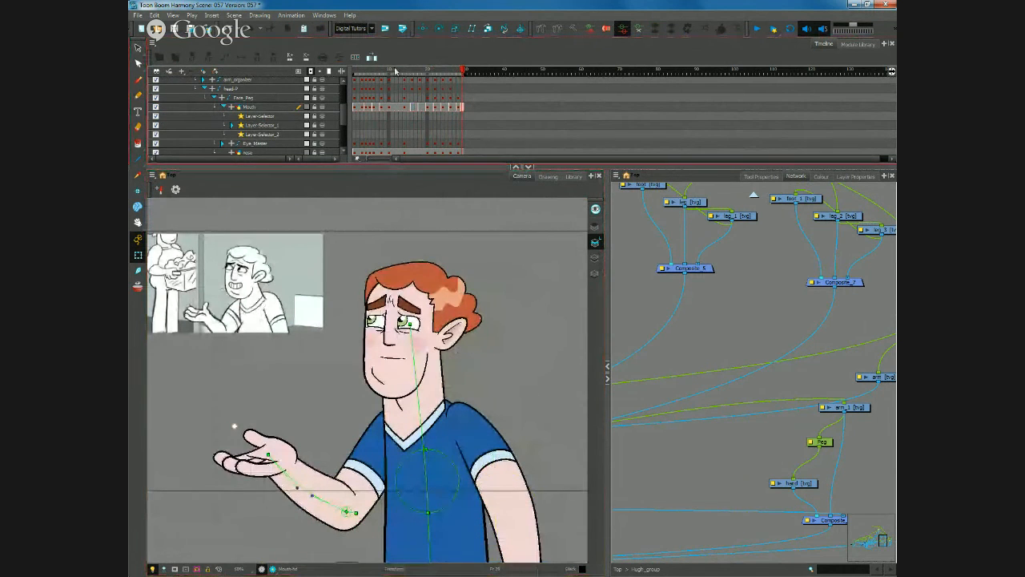
# Select the mouth on frame 22 again and swap it for the rounded open drawing
pyautogui.moveTo(394, 71)
pyautogui.mouseDown()
pyautogui.moveTo(400, 105)
pyautogui.moveTo(430, 98)
pyautogui.moveTo(468, 132)
pyautogui.moveTo(383, 147)
pyautogui.moveTo(465, 174)
pyautogui.moveTo(413, 180)
pyautogui.moveTo(441, 188)
pyautogui.moveTo(404, 166)
pyautogui.moveTo(450, 184)
pyautogui.moveTo(440, 183)
pyautogui.moveTo(434, 78)
pyautogui.mouseUp()
pyautogui.click(393, 359)
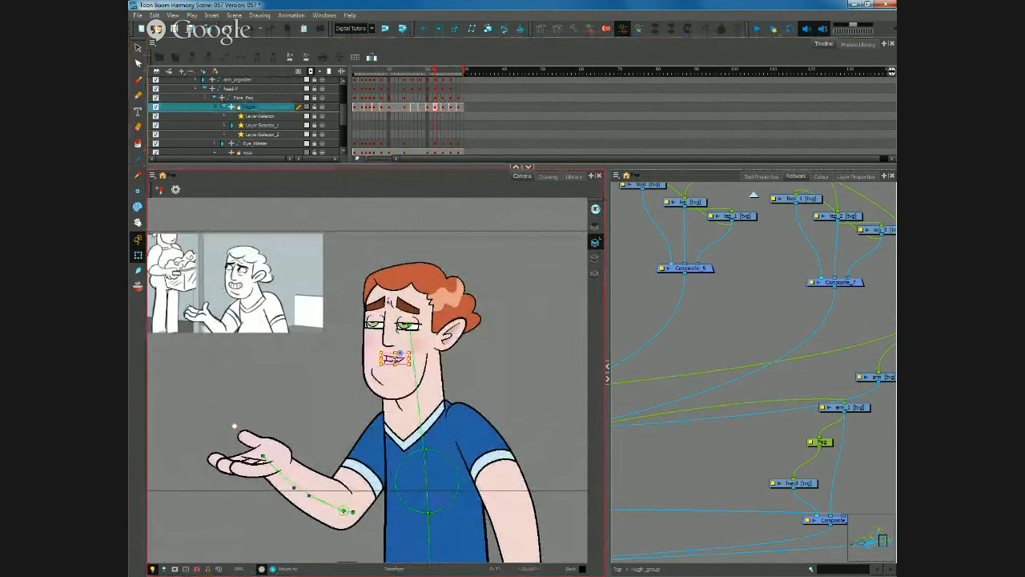
pyautogui.scroll(2, 424, 393)
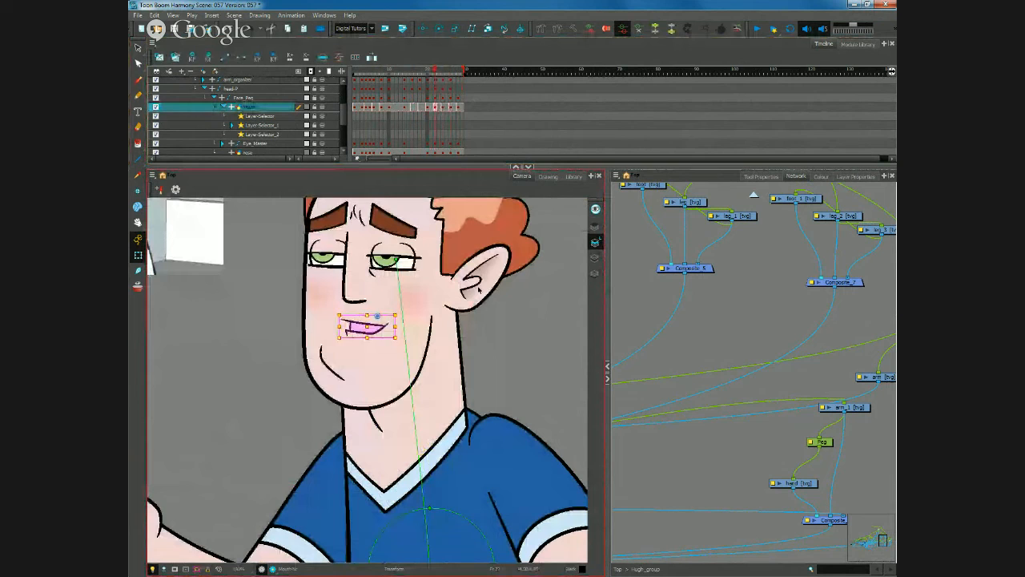
pyautogui.press(']')
pyautogui.press(']')
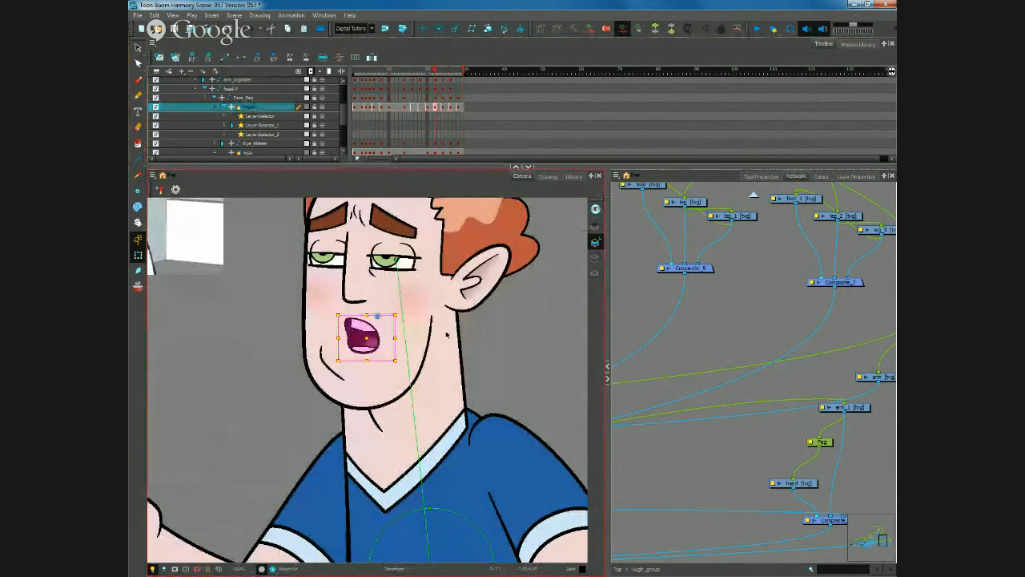
# Scrub the last frames of the open-palm pose up to frame 29 to check the mouth sequence
pyautogui.moveTo(425, 76); pyautogui.dragTo(464, 113)
pyautogui.click(481, 354)
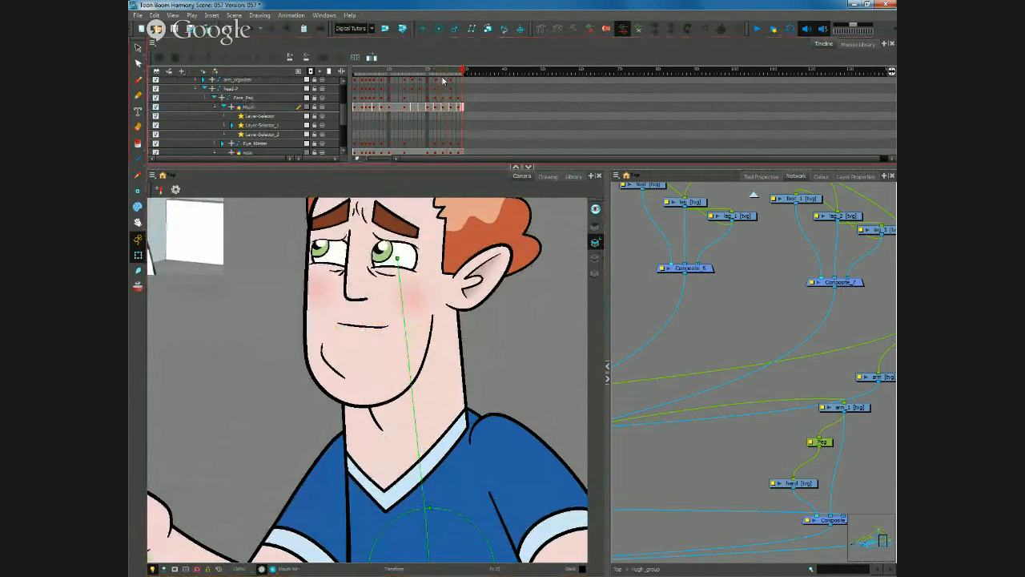
pyautogui.moveTo(431, 71); pyautogui.dragTo(457, 89)
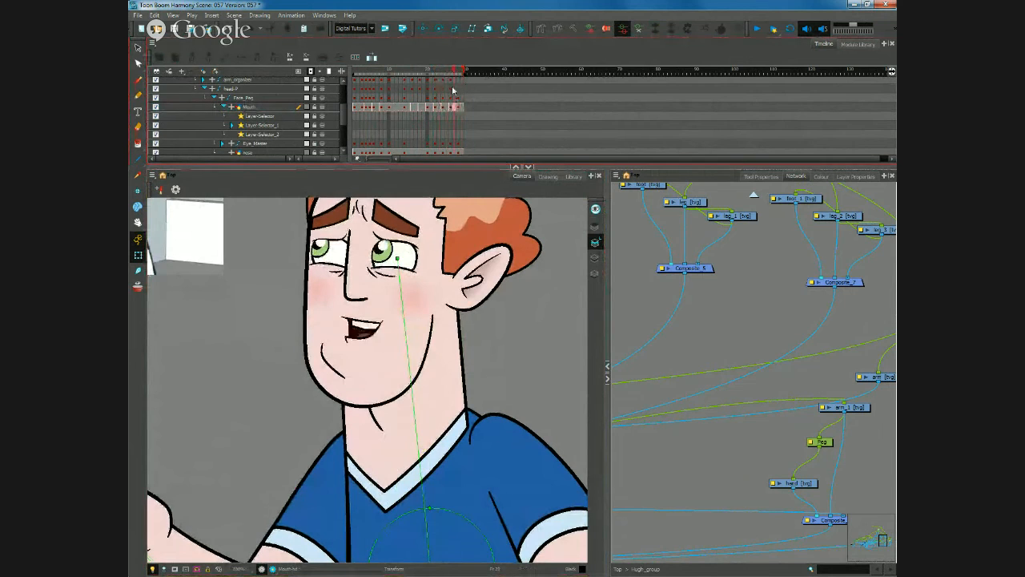
# Swap the closed line mouth on frame 28 for the open smile drawing
pyautogui.click(363, 330)
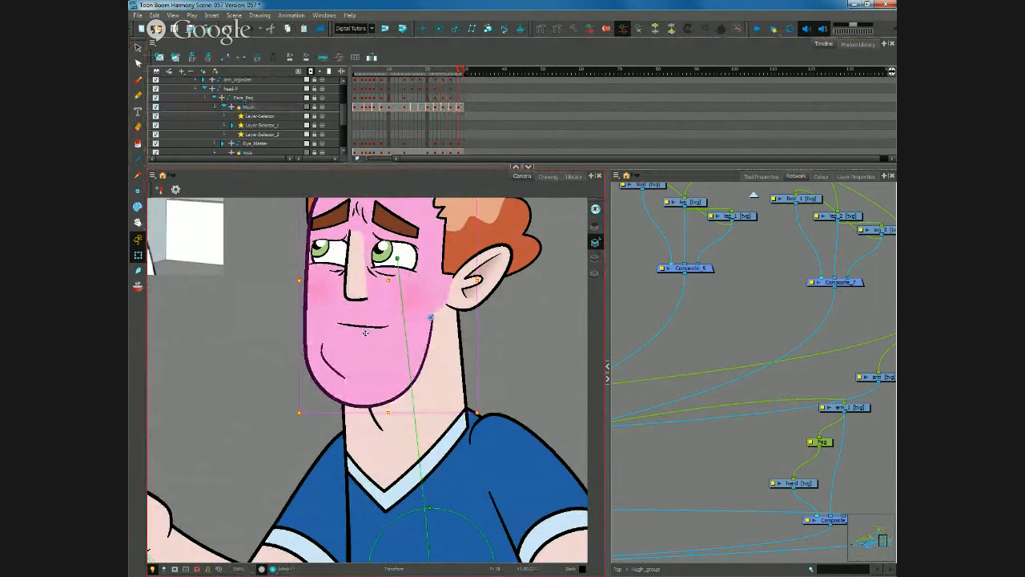
pyautogui.scroll(-1, 367, 326)
pyautogui.click(437, 330)
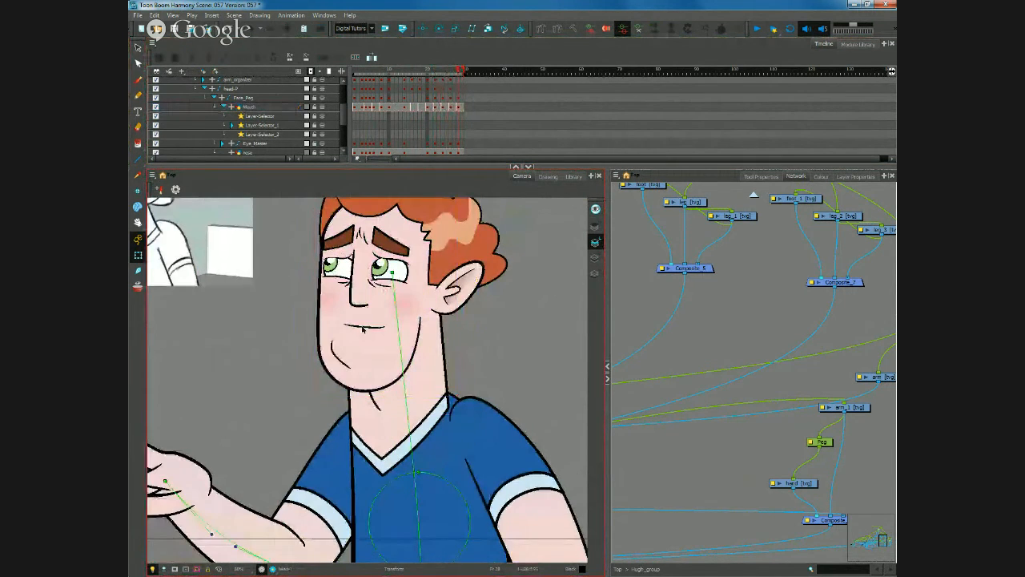
pyautogui.click(363, 327)
pyautogui.press(']')
pyautogui.press(']')
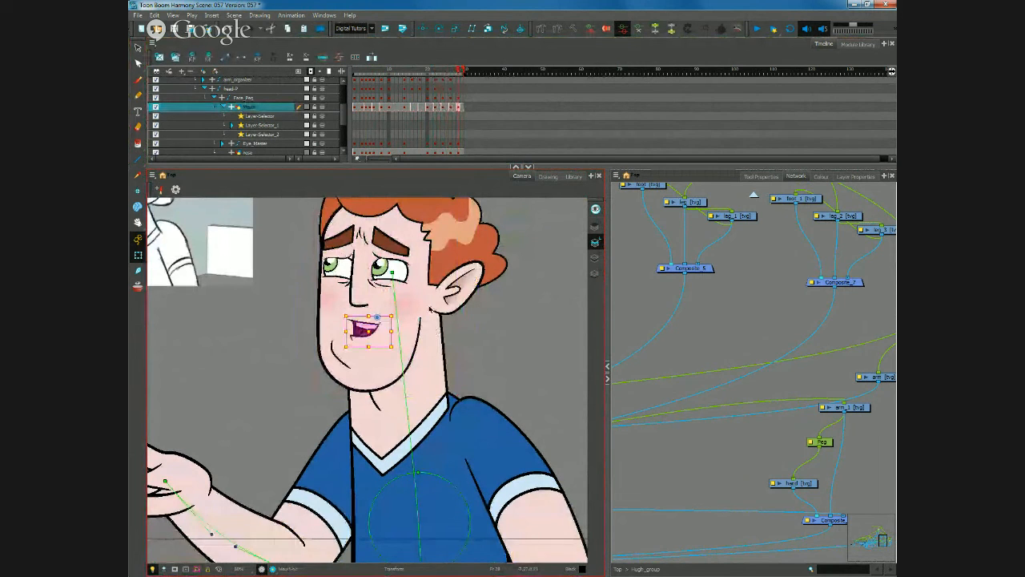
# Scrub the gesture through frame 29 with the full character in view to review the revised ending smile
pyautogui.moveTo(403, 73); pyautogui.dragTo(469, 106)
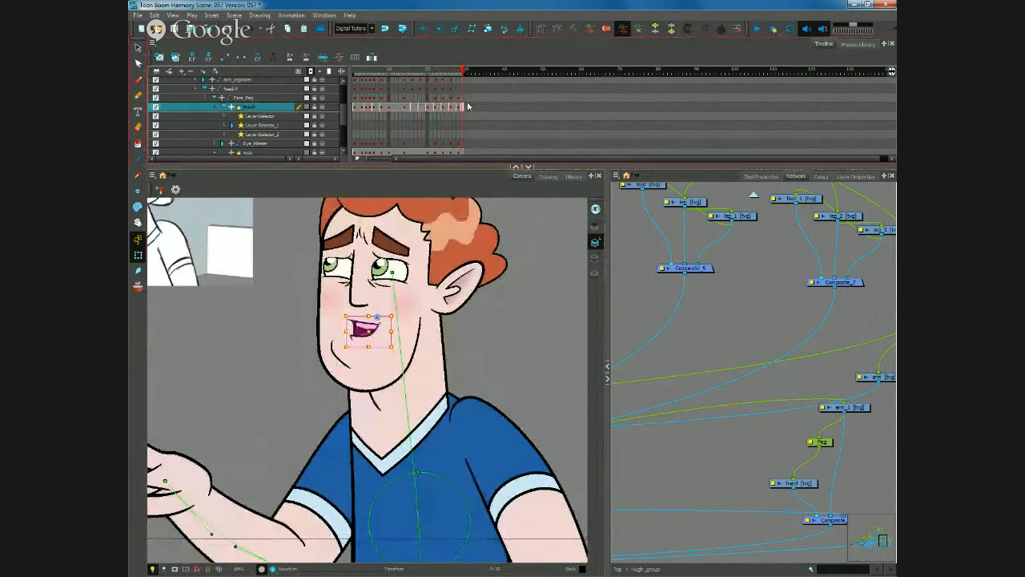
pyautogui.scroll(-6, 469, 369)
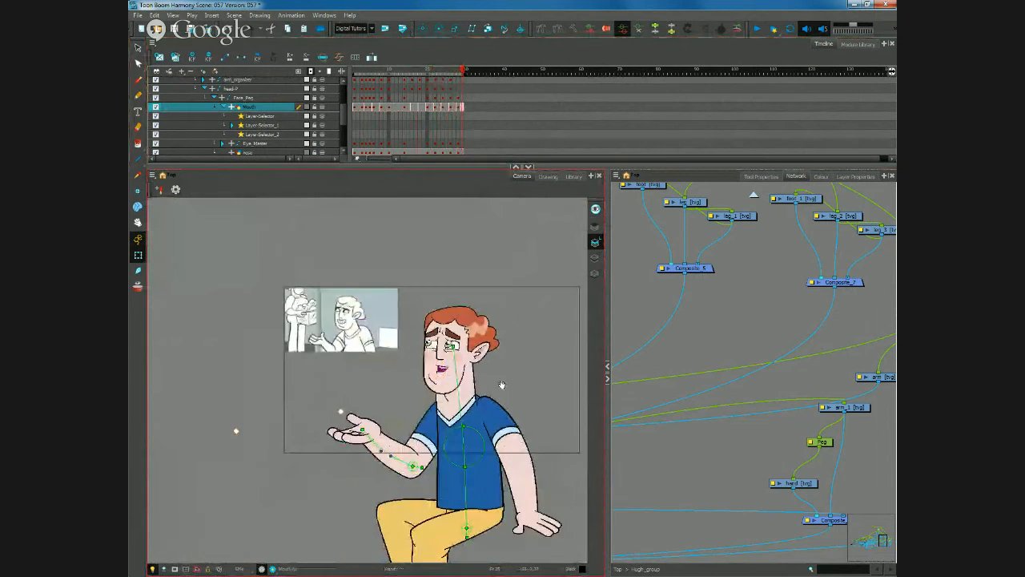
pyautogui.click(437, 374)
pyautogui.moveTo(370, 72); pyautogui.dragTo(451, 136)
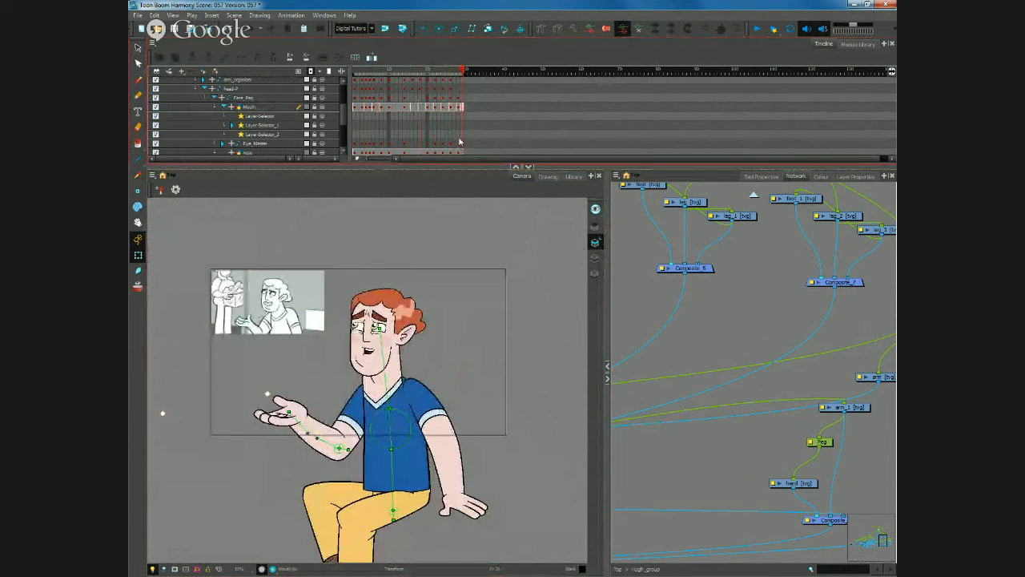
# Frame the whole character, return to frame 1 and play the animation with the new mouth drawings
pyautogui.scroll(1, 444, 367)
pyautogui.scroll(-1, 469, 360)
pyautogui.moveTo(422, 358); pyautogui.dragTo(487, 356)
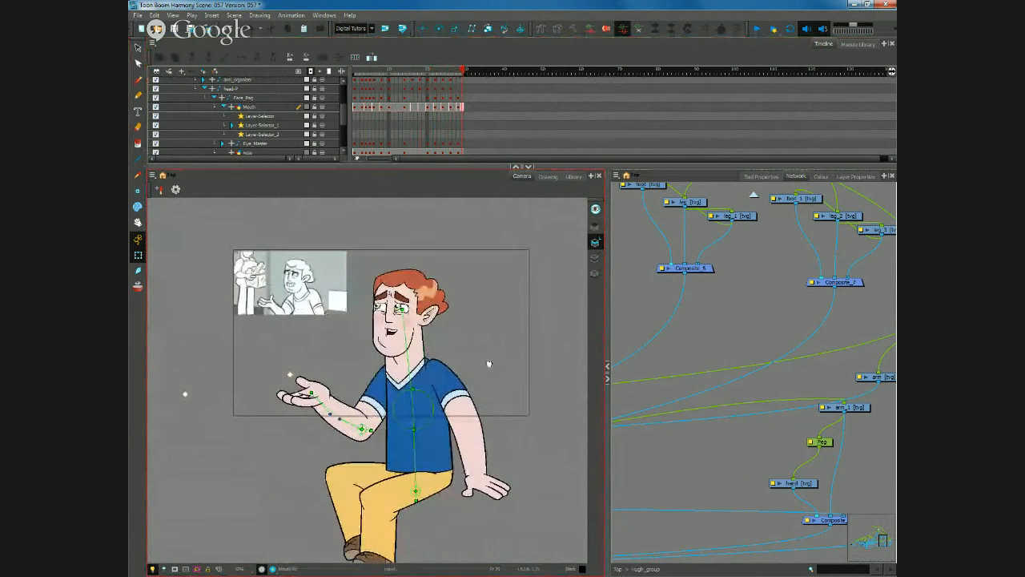
pyautogui.click(355, 71)
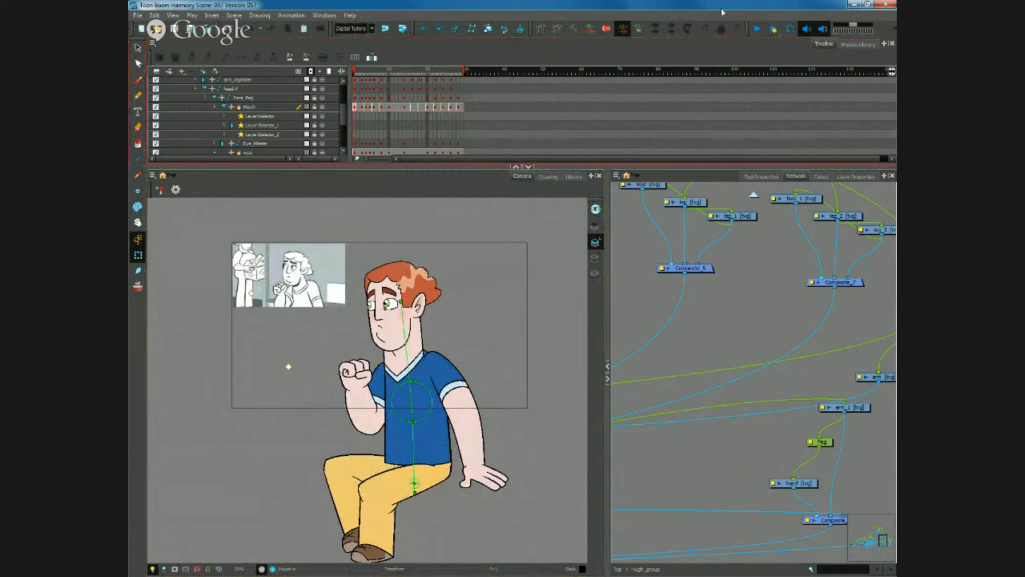
pyautogui.click(756, 30)
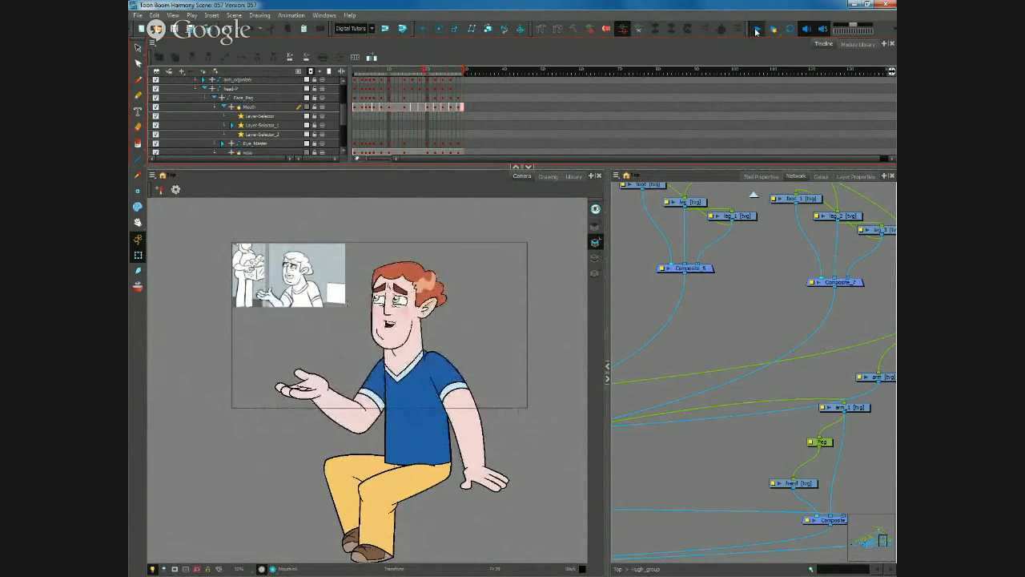
# Stop the playback, collapse Hugh_group in the layer list, and show Hugh_Mom_group with both characters in view
pyautogui.click(756, 30)
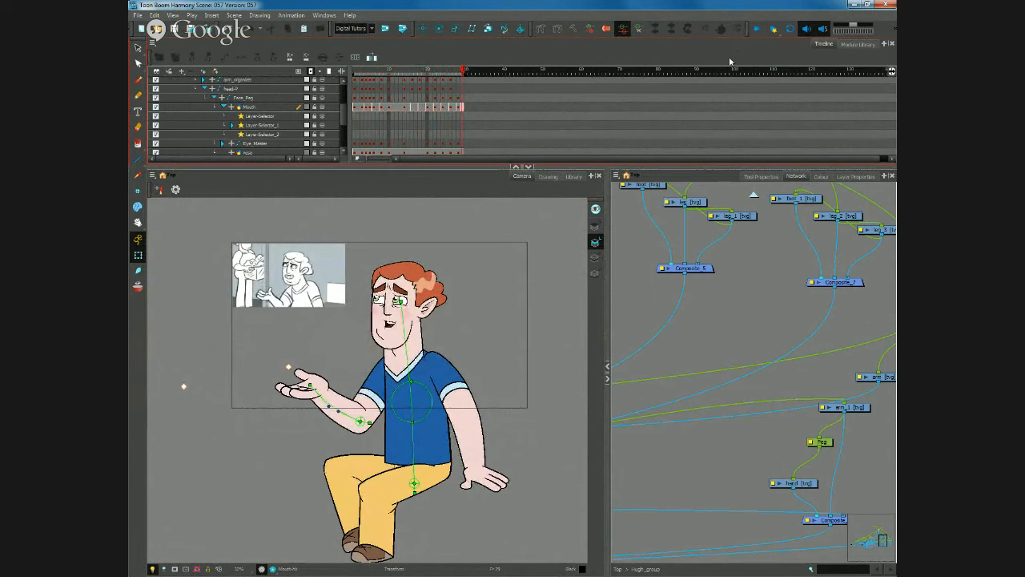
pyautogui.moveTo(343, 112); pyautogui.dragTo(350, 72)
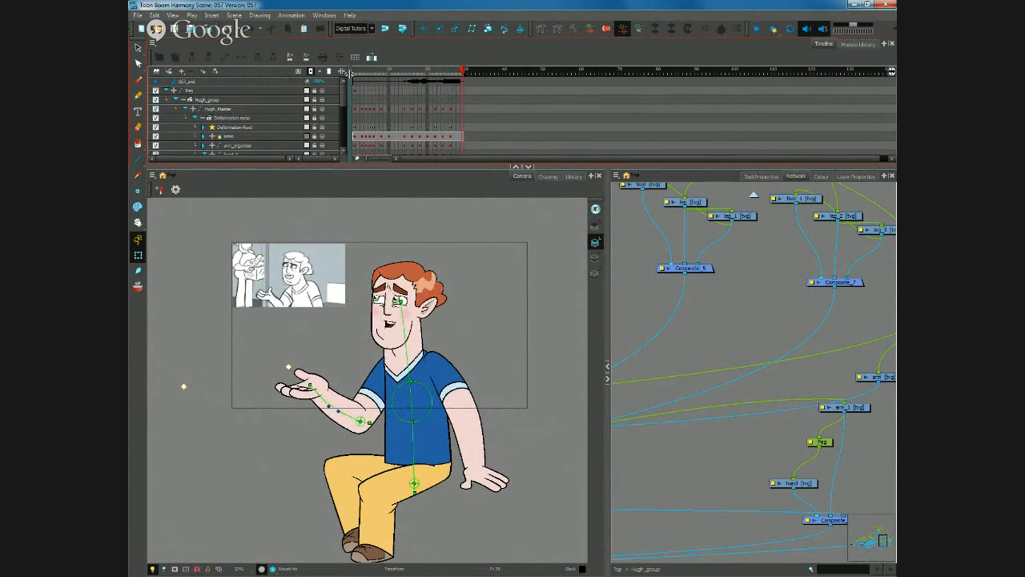
pyautogui.click(180, 100)
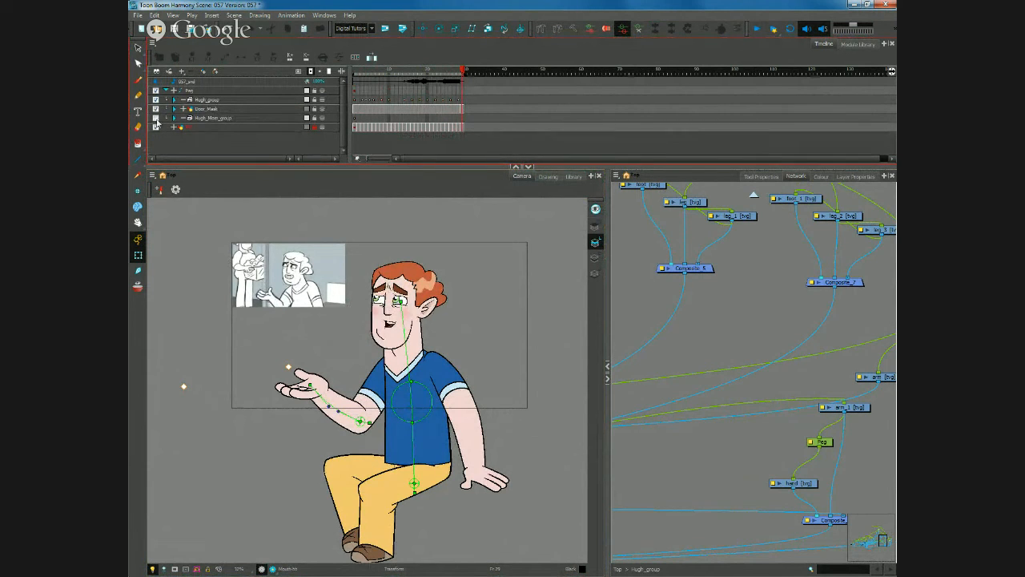
pyautogui.click(156, 117)
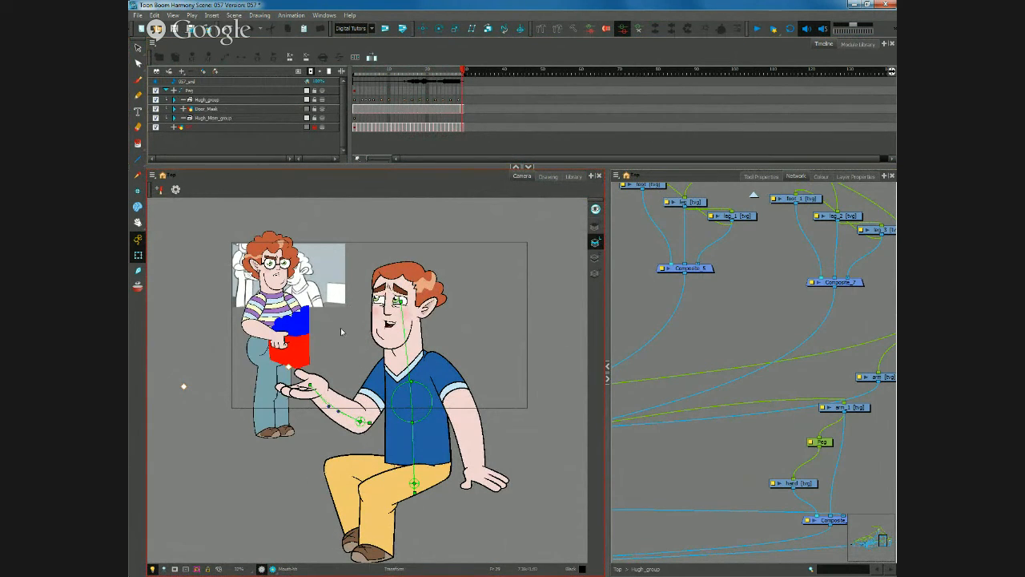
pyautogui.press('space')
pyautogui.moveTo(279, 388); pyautogui.dragTo(336, 392)
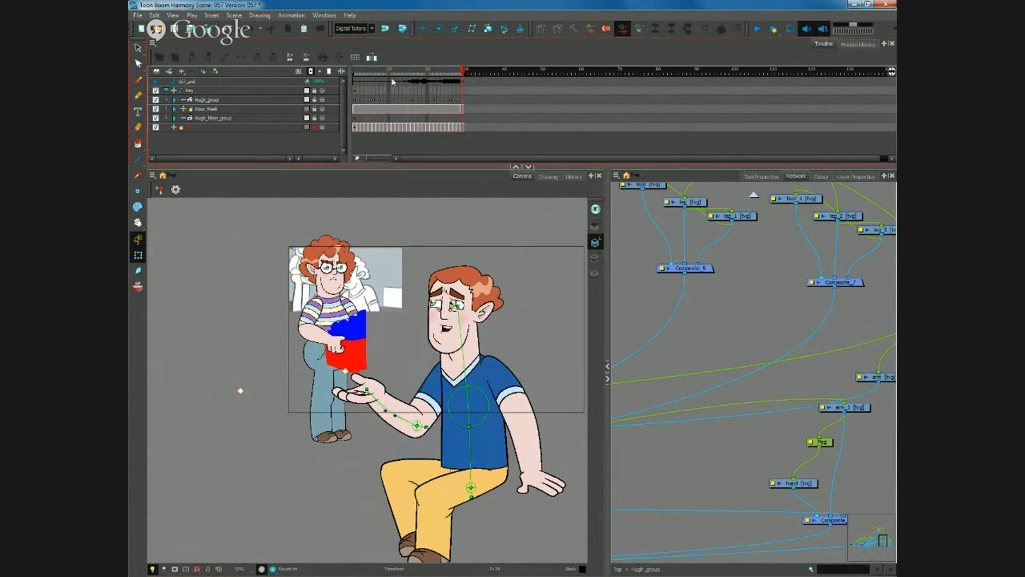
# Scrub the gesture and compare both characters with the storyboard panel on frame 1
pyautogui.moveTo(366, 72); pyautogui.dragTo(484, 86)
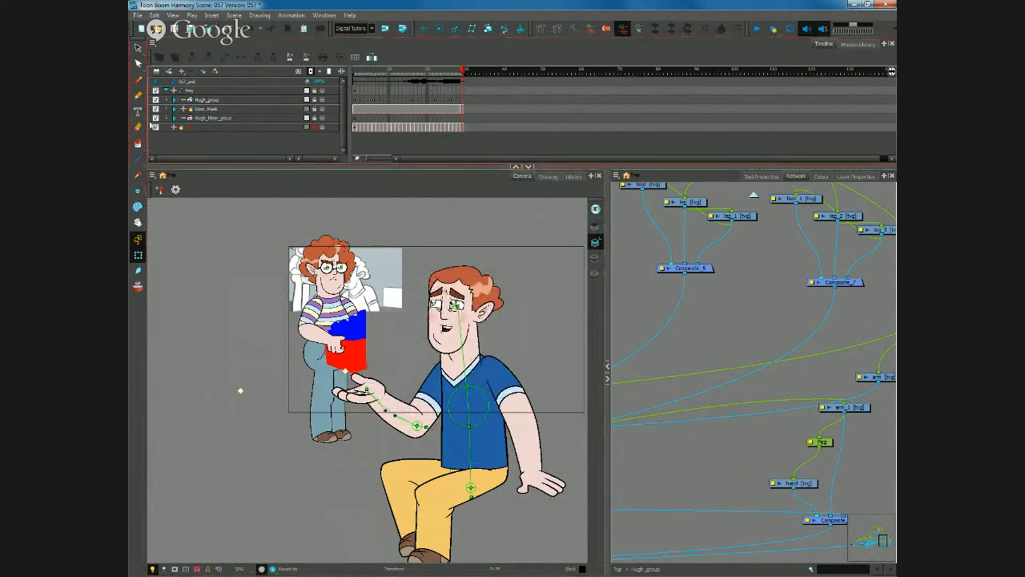
pyautogui.click(358, 130)
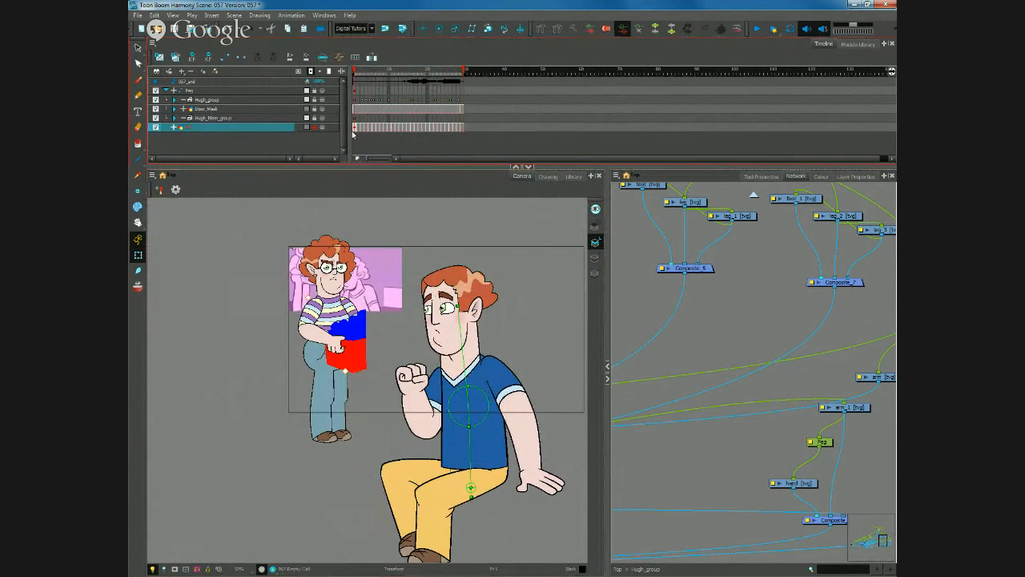
pyautogui.click(449, 223)
pyautogui.scroll(-2, 392, 432)
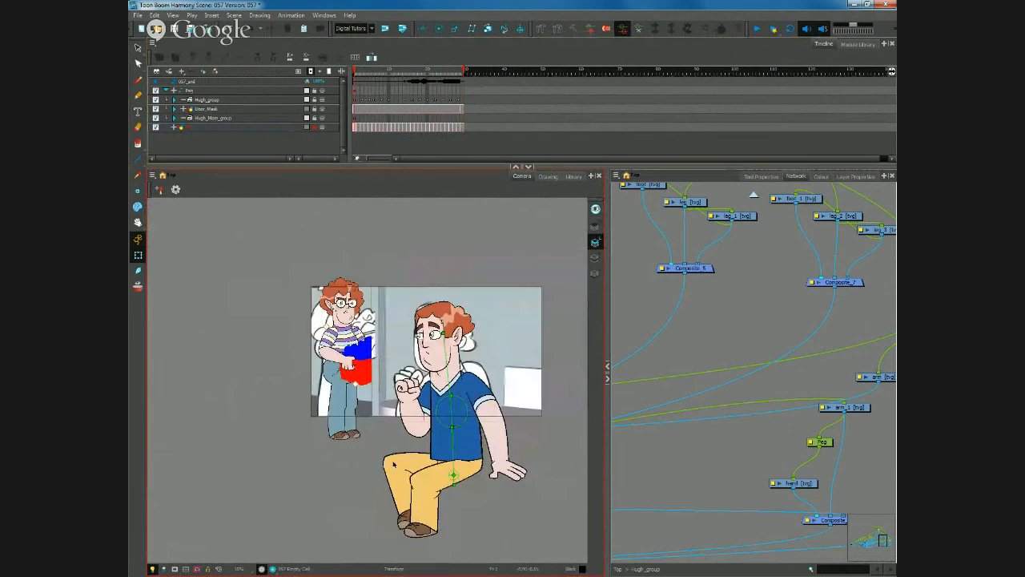
pyautogui.scroll(3, 390, 434)
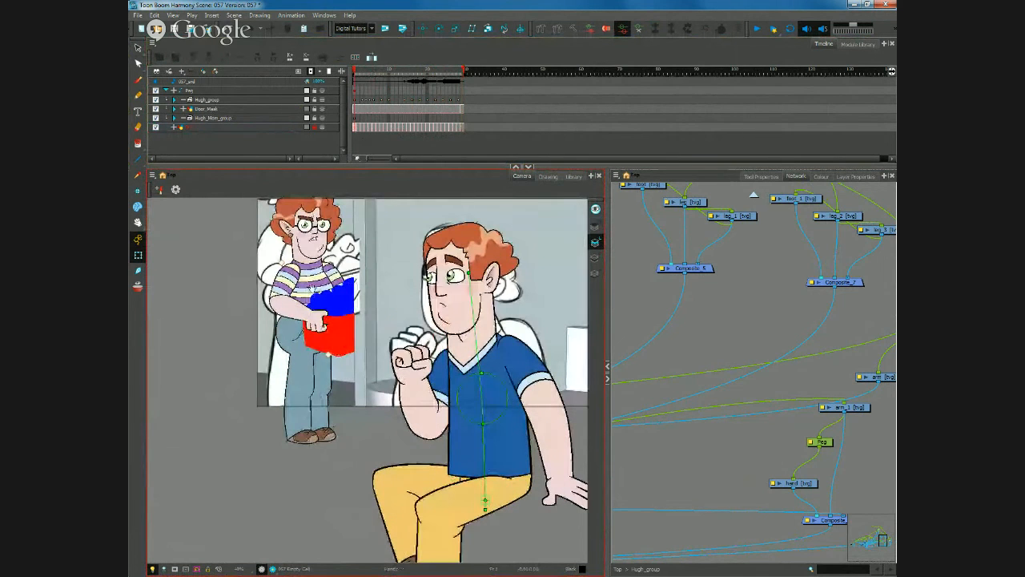
pyautogui.moveTo(313, 289); pyautogui.dragTo(323, 333)
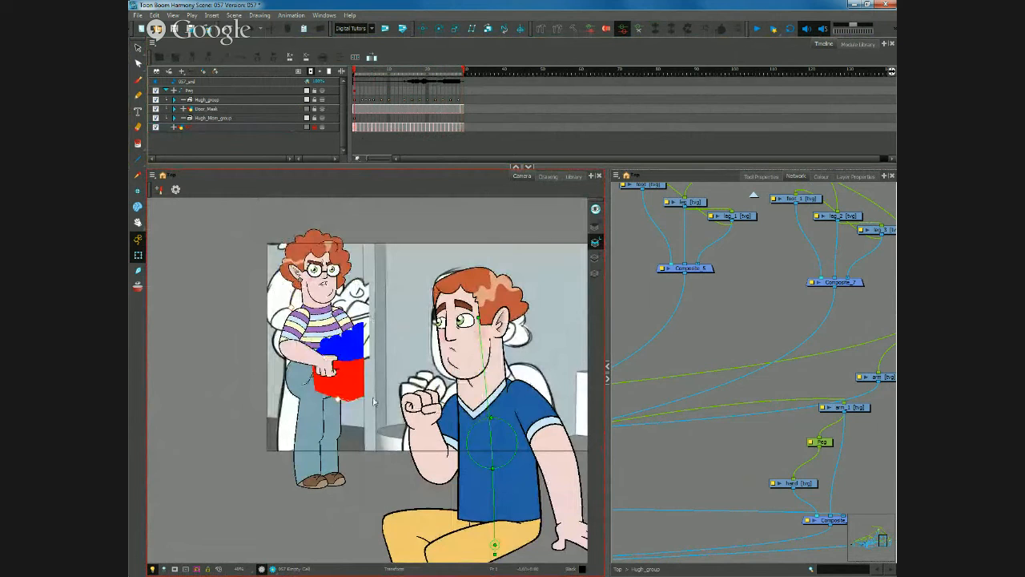
pyautogui.moveTo(500, 399); pyautogui.dragTo(459, 391)
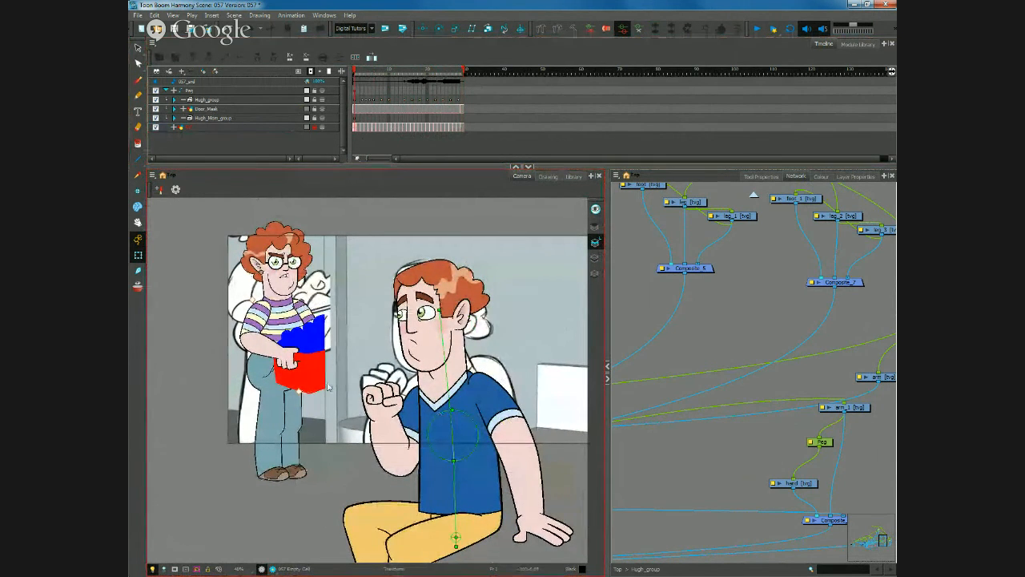
pyautogui.moveTo(322, 397); pyautogui.dragTo(361, 411)
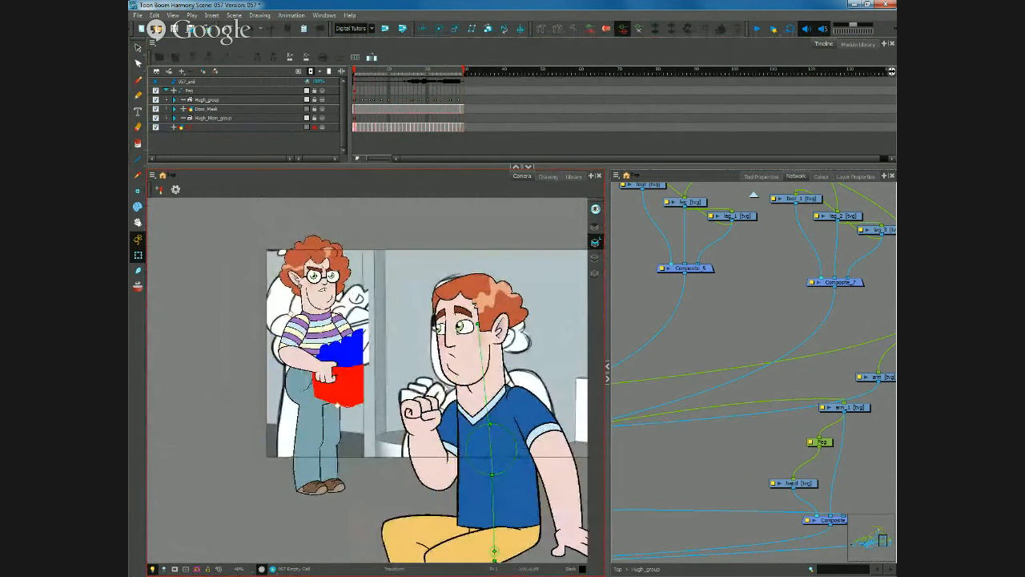
# Hide the storyboard reference layer so only the two character rigs remain over the camera frame
pyautogui.click(354, 91)
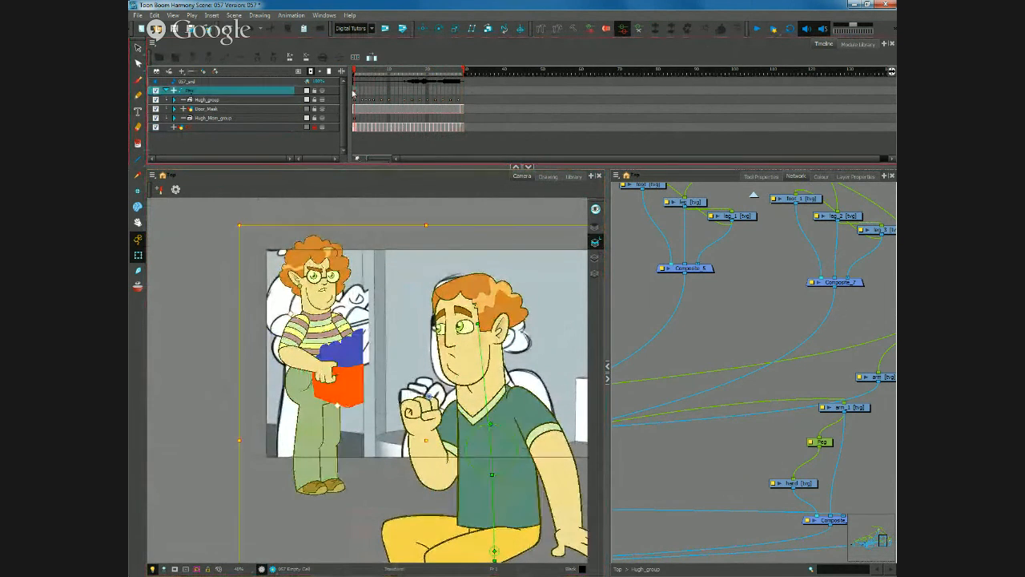
pyautogui.click(354, 127)
pyautogui.click(354, 109)
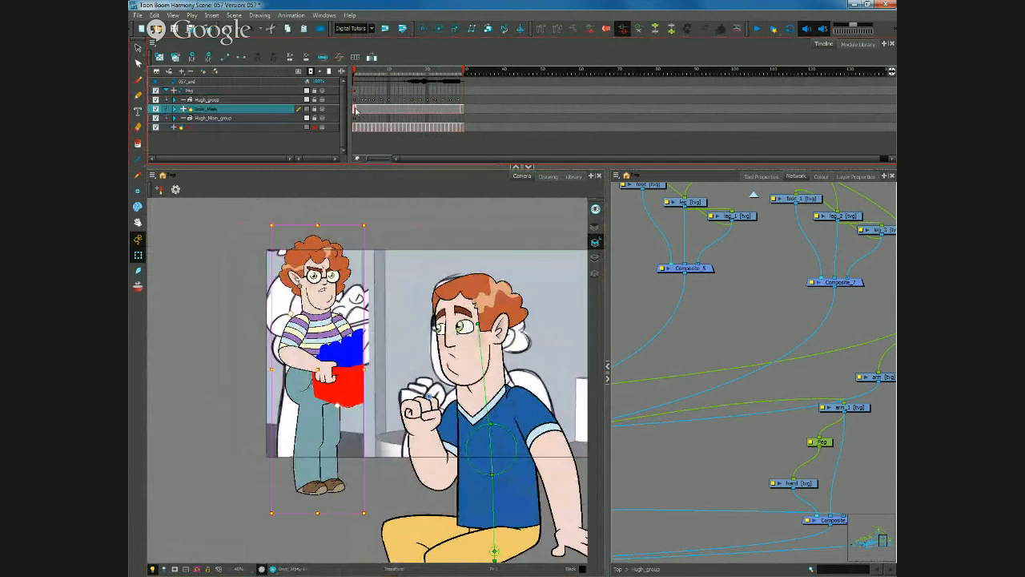
pyautogui.click(155, 127)
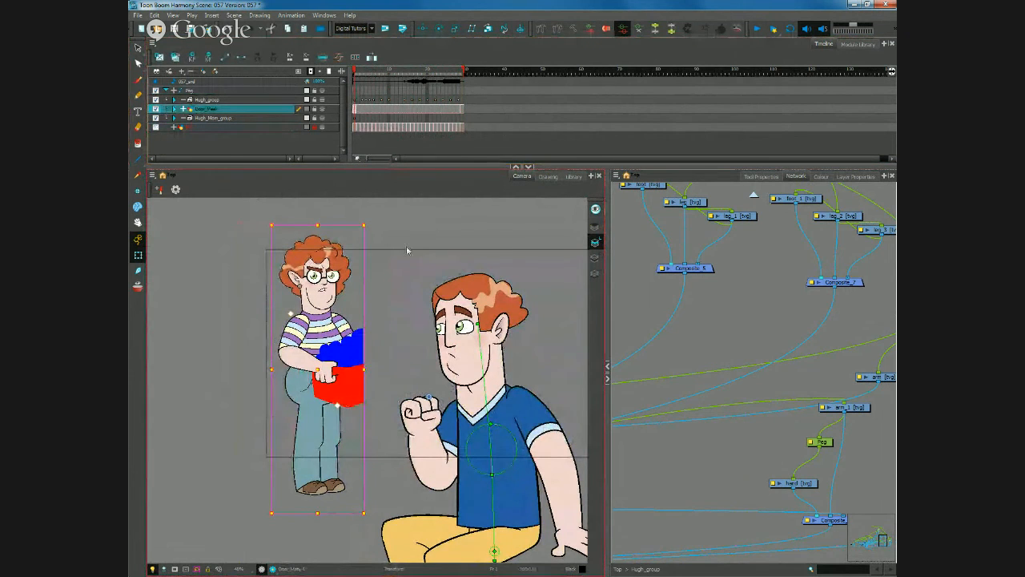
pyautogui.click(378, 144)
# Swap the mother's open mouth on frame 1 for the small closed line drawing
pyautogui.moveTo(357, 72); pyautogui.dragTo(351, 98)
pyautogui.scroll(2, 337, 287)
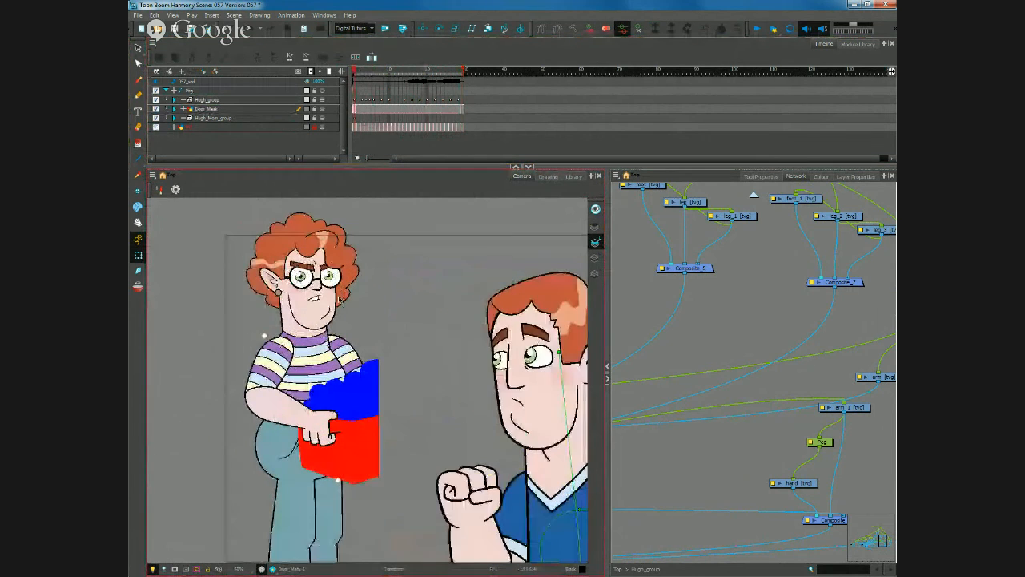
pyautogui.scroll(2, 339, 299)
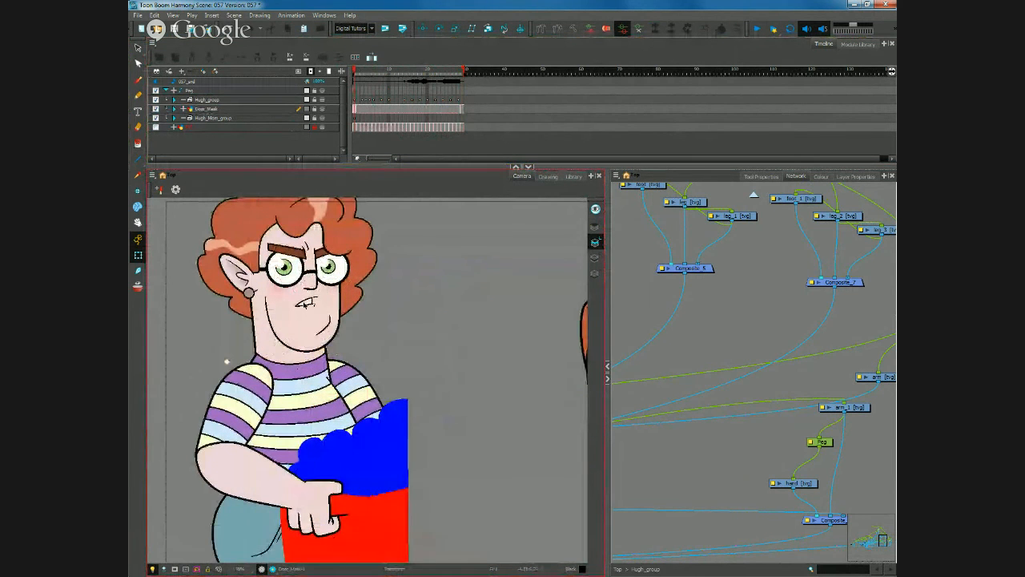
pyautogui.click(305, 303)
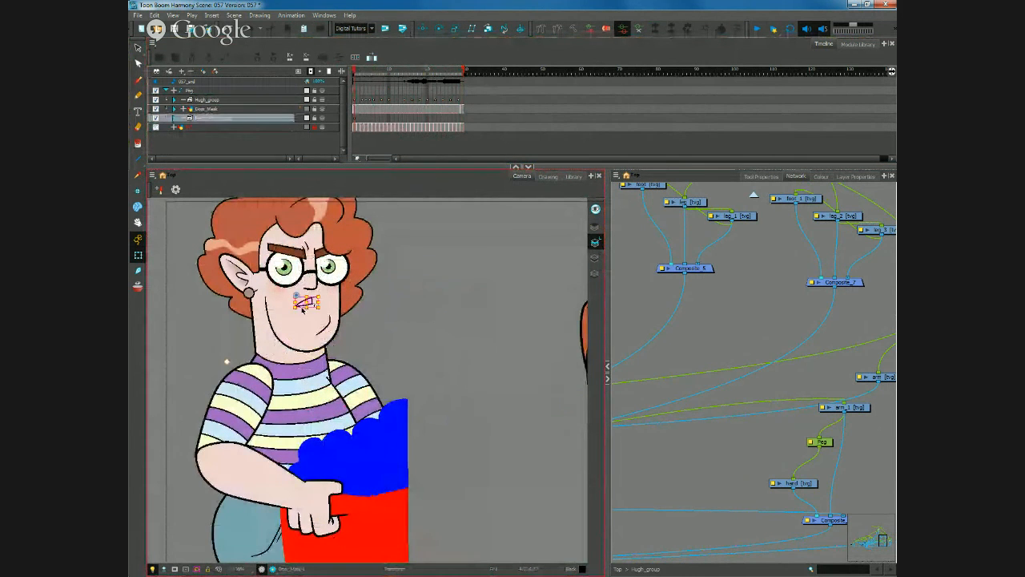
pyautogui.press(']')
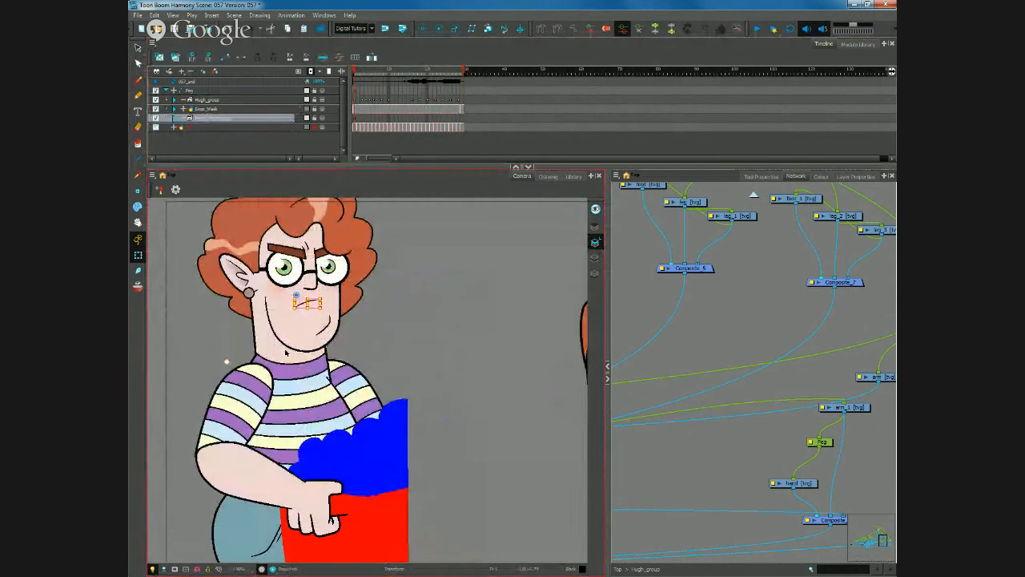
pyautogui.press(']')
pyautogui.press(']')
pyautogui.press(']')
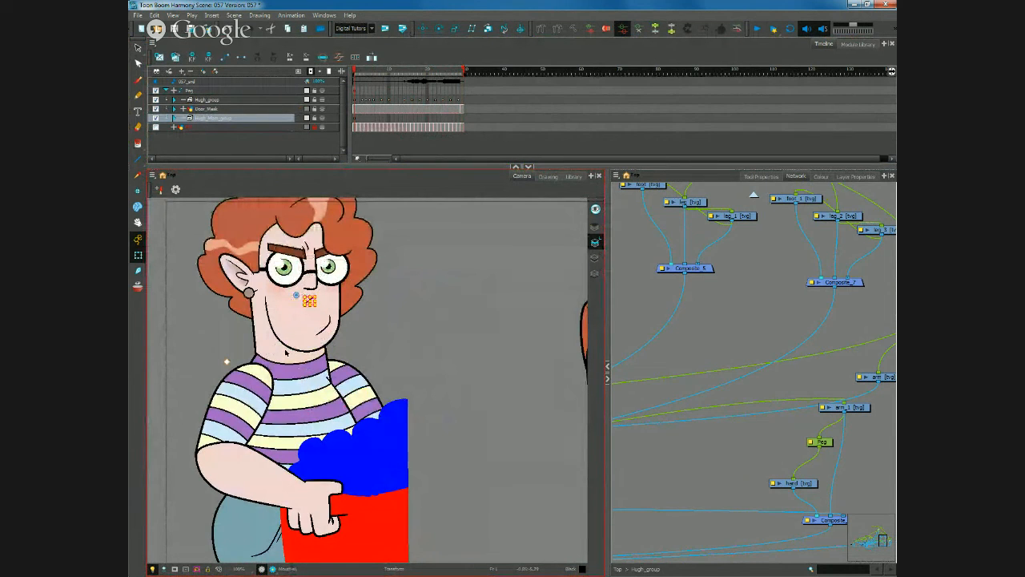
# Scrub through the gesture and play it from the start to review the mother's new mouth beside Hugh
pyautogui.click(414, 329)
pyautogui.moveTo(357, 73); pyautogui.dragTo(454, 95)
pyautogui.moveTo(442, 95); pyautogui.dragTo(415, 102)
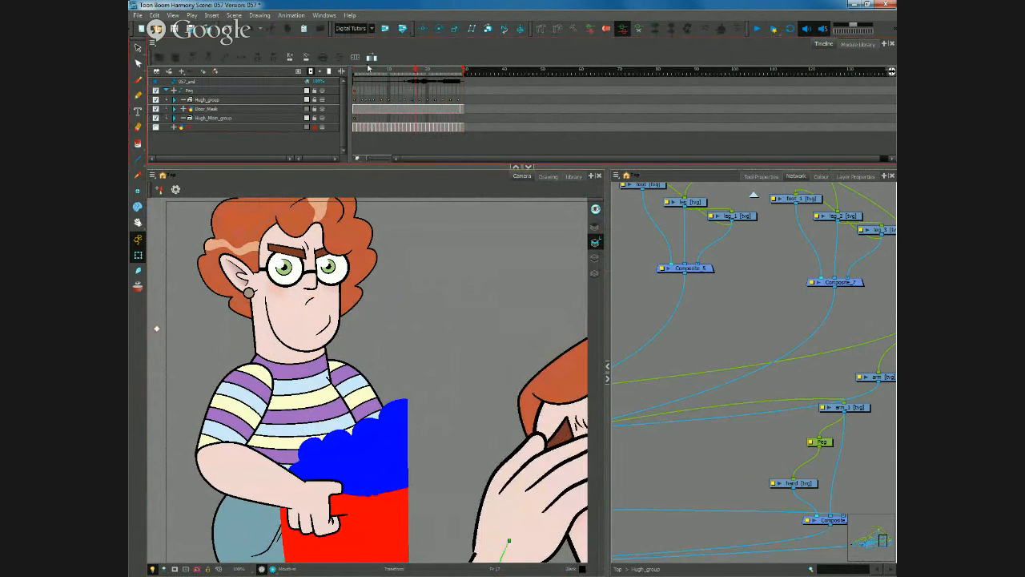
pyautogui.moveTo(368, 68); pyautogui.dragTo(326, 124)
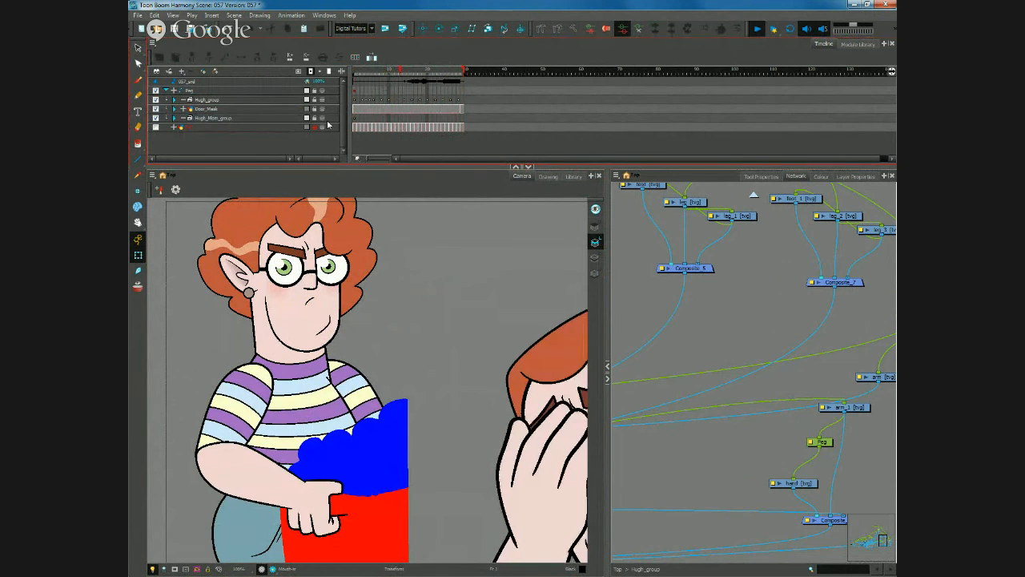
# Locate the mother's eye master layer in the timeline and go to frame 20
pyautogui.moveTo(390, 73); pyautogui.dragTo(430, 91)
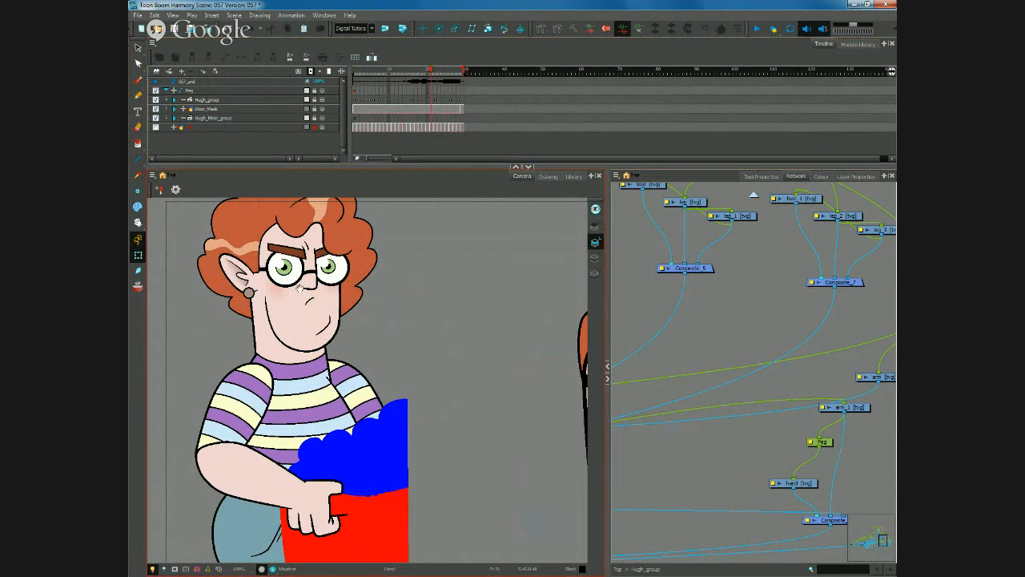
pyautogui.scroll(3, 300, 288)
pyautogui.scroll(1, 423, 326)
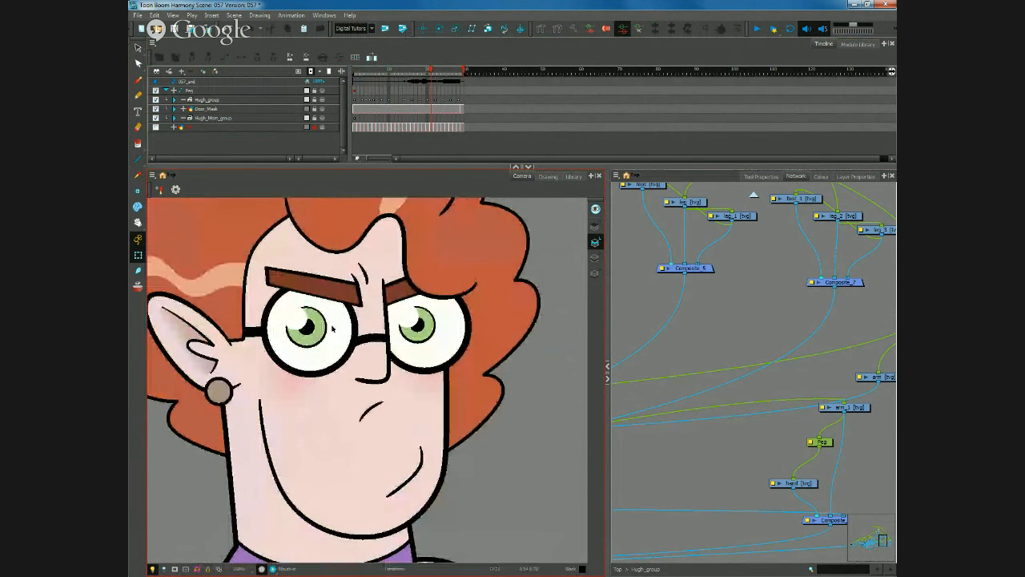
pyautogui.click(306, 324)
pyautogui.click(324, 356)
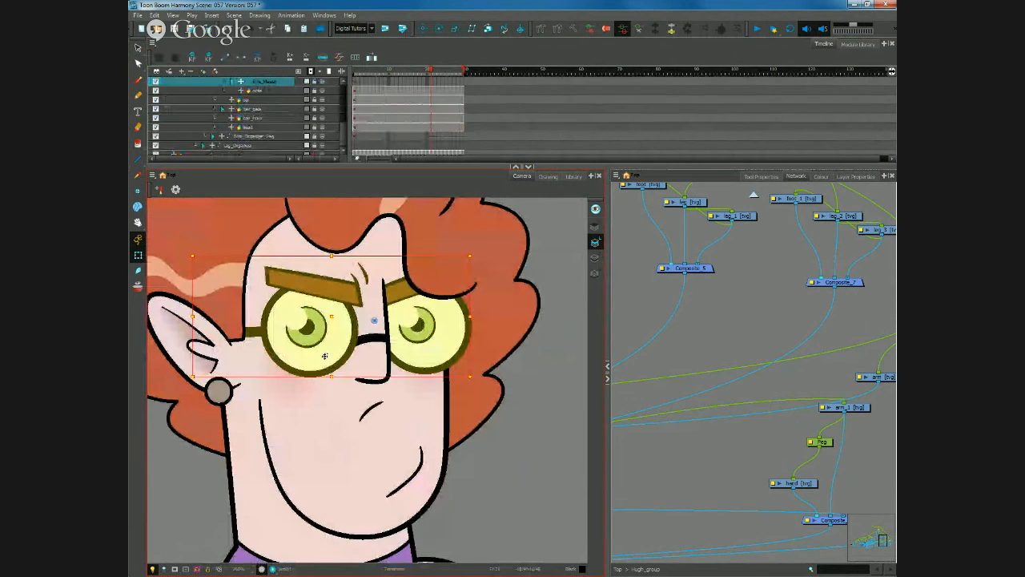
pyautogui.moveTo(349, 136); pyautogui.dragTo(358, 130)
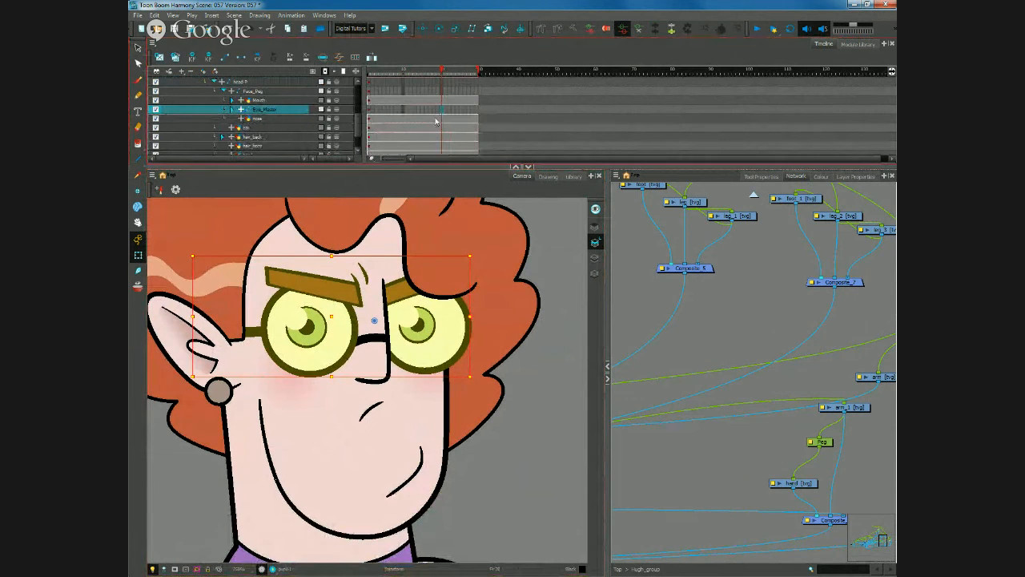
pyautogui.click(519, 455)
# Swap the mother's two pupil drawings on frame 20 for the closed-eye line drawings
pyautogui.scroll(1, 409, 410)
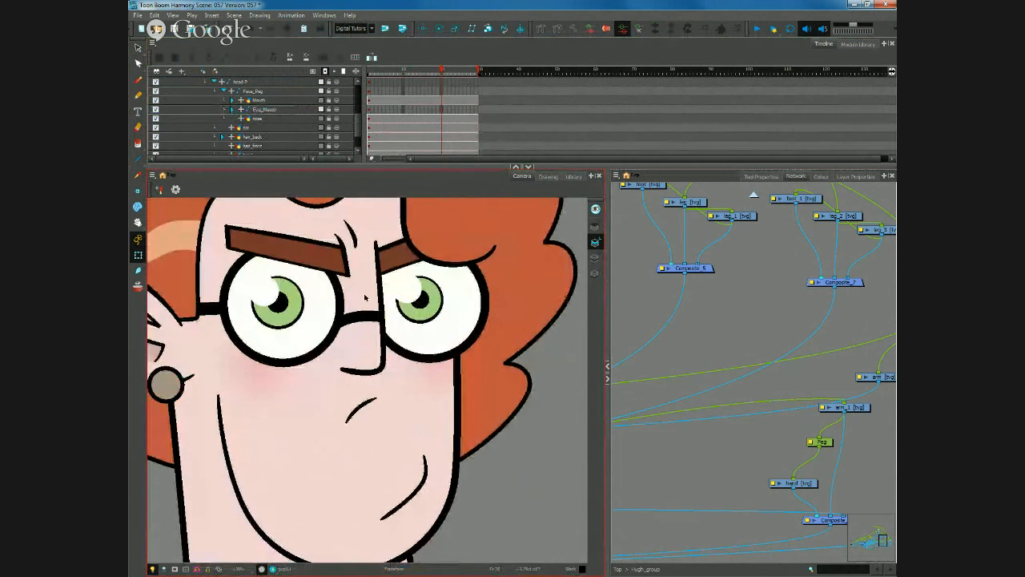
pyautogui.click(280, 299)
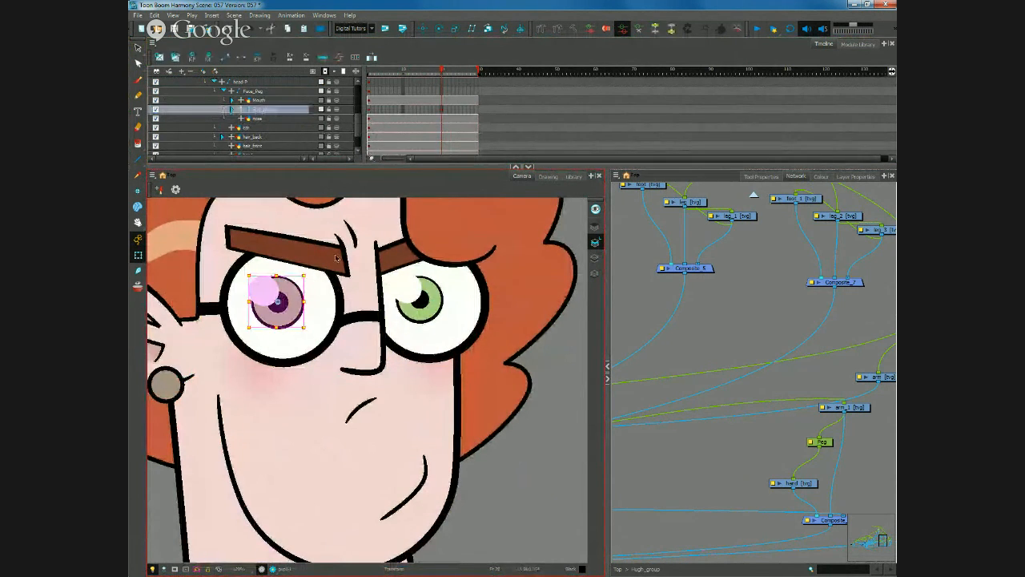
pyautogui.press(']')
pyautogui.press(']')
pyautogui.press(']')
pyautogui.press(']')
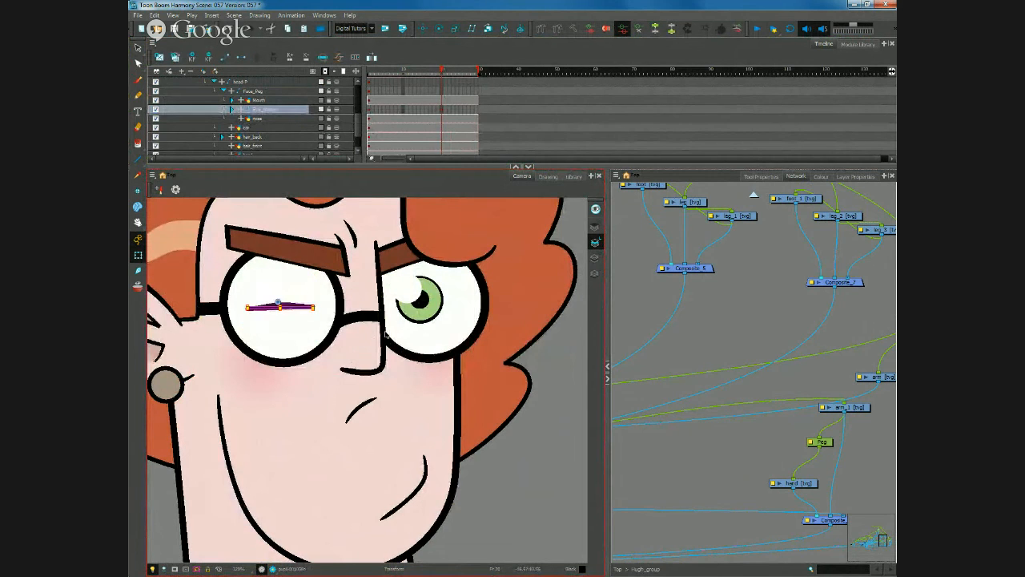
pyautogui.click(411, 316)
pyautogui.press(']')
pyautogui.press(']')
pyautogui.press(']')
pyautogui.press(']')
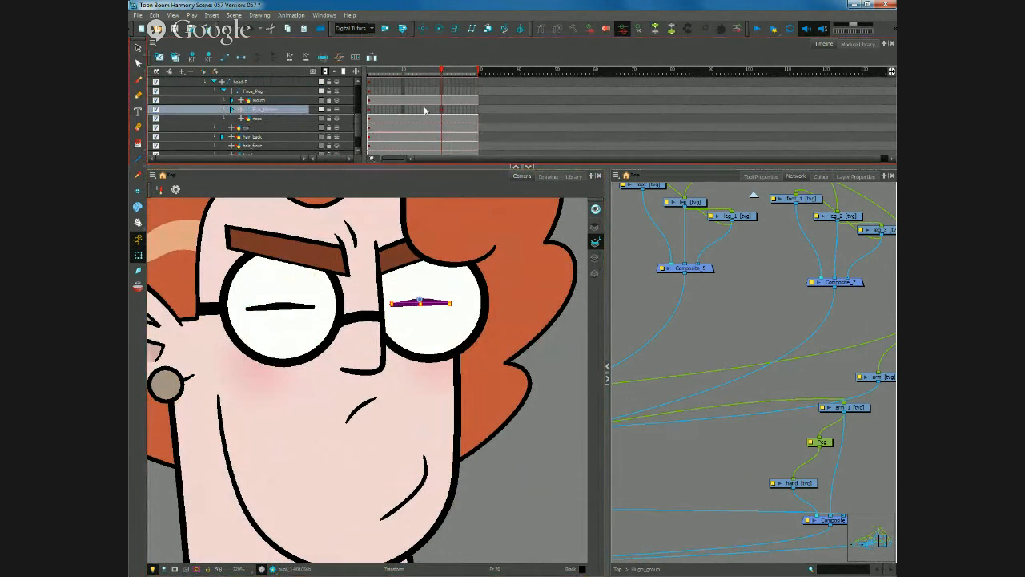
# Flatten the angle of the mother's near eyebrow on frame 20 and adjust the far eyebrow to match the closed eyes
pyautogui.click(377, 269)
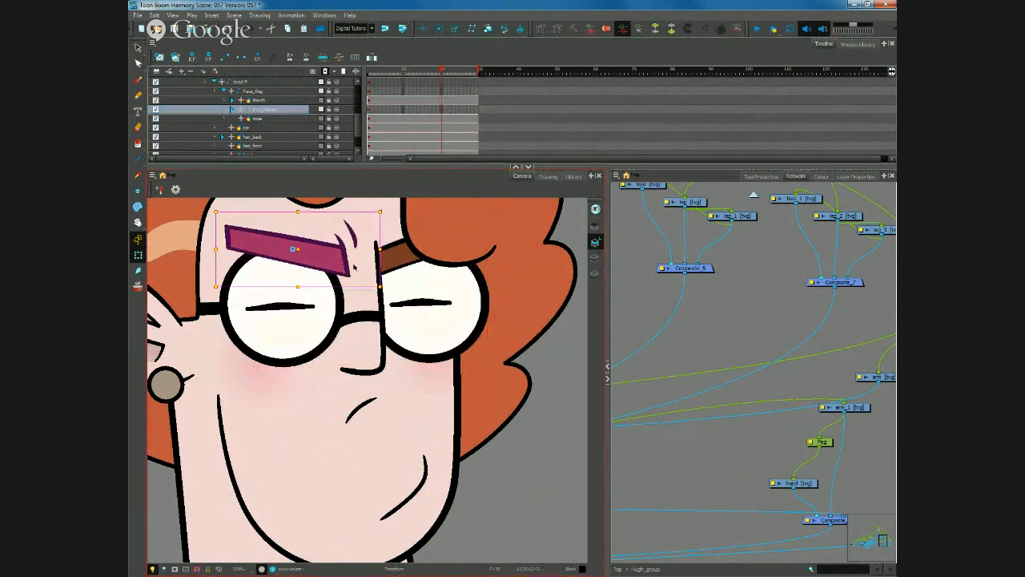
pyautogui.press(']')
pyautogui.press(']')
pyautogui.press(']')
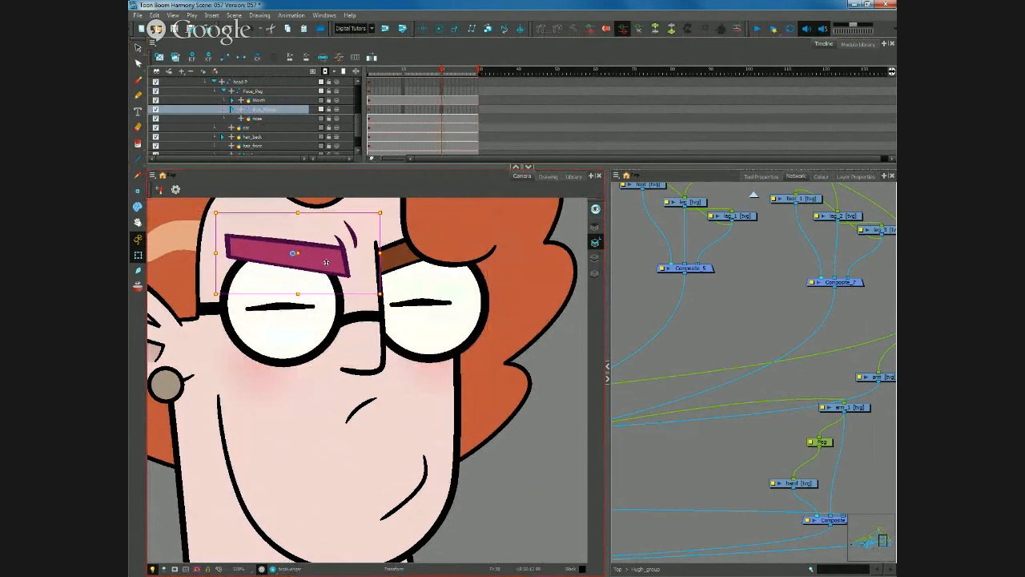
pyautogui.click(390, 260)
pyautogui.moveTo(358, 272); pyautogui.dragTo(394, 260)
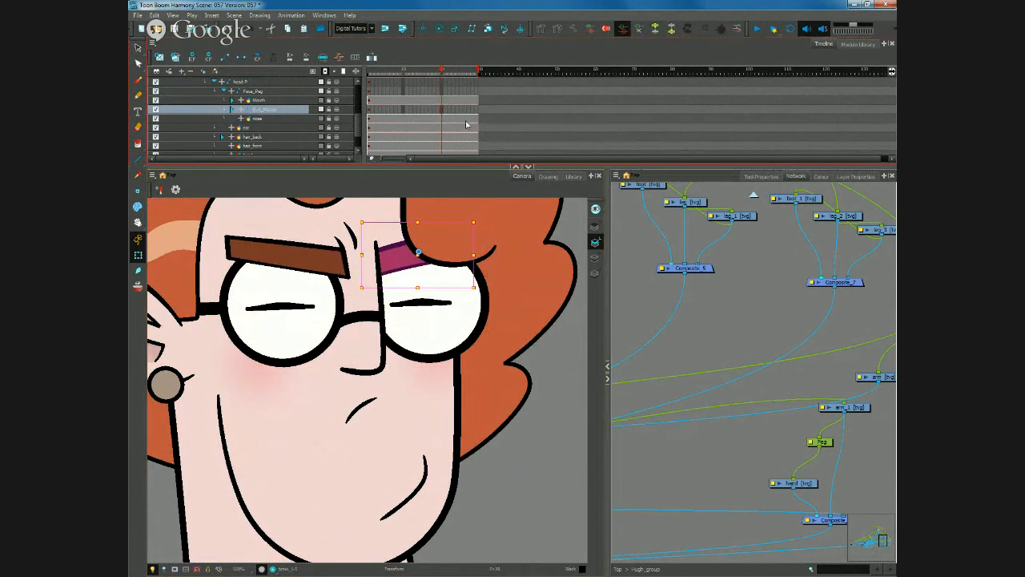
# Squash the mother's near and far eyes slightly in height on frame 20 and save the scene
pyautogui.click(436, 113)
pyautogui.press('.')
pyautogui.click(282, 306)
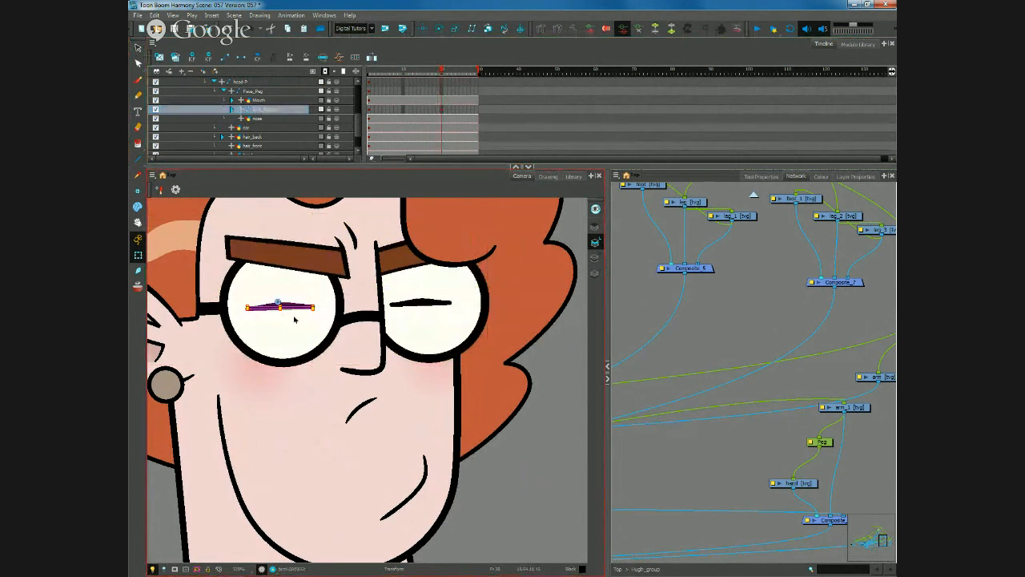
pyautogui.press('b')
pyautogui.moveTo(257, 217); pyautogui.dragTo(256, 219)
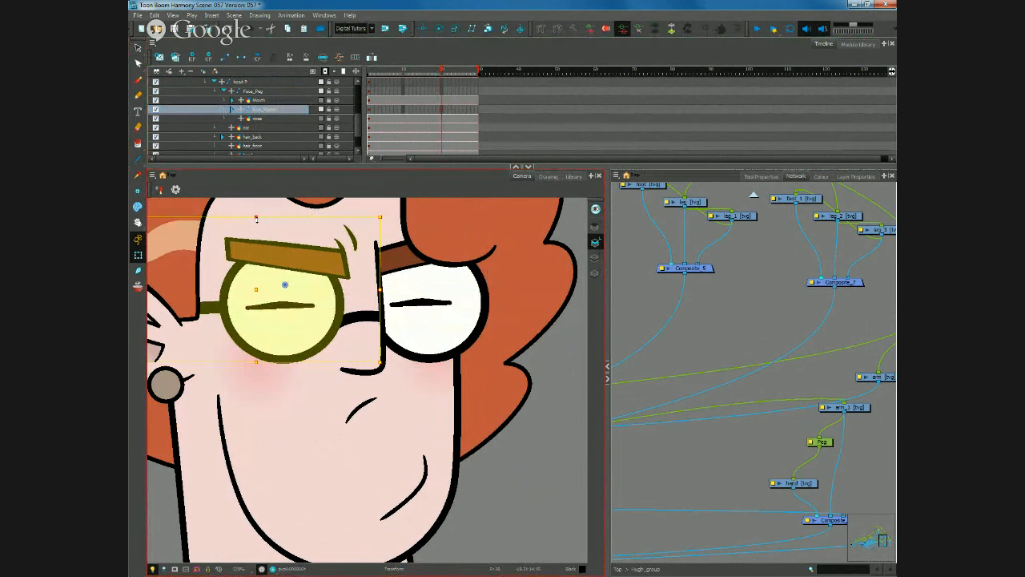
pyautogui.scroll(-2, 375, 385)
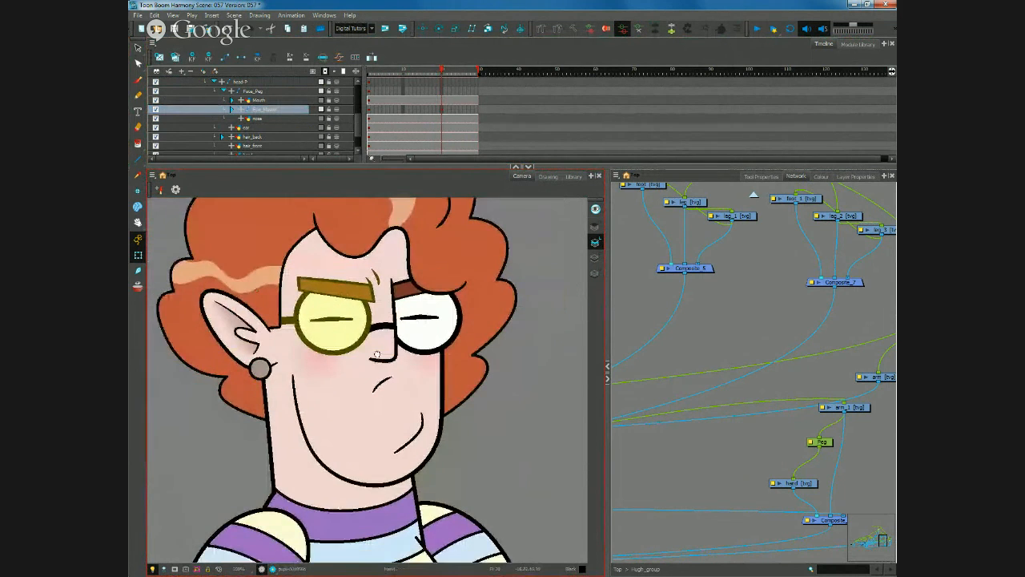
pyautogui.click(421, 316)
pyautogui.press('b')
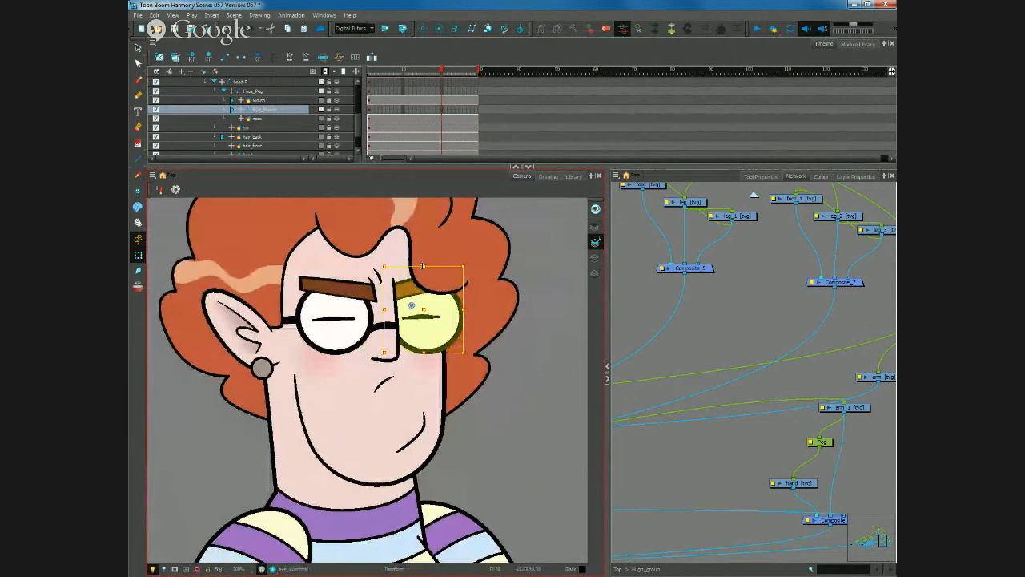
pyautogui.moveTo(422, 266); pyautogui.dragTo(422, 270)
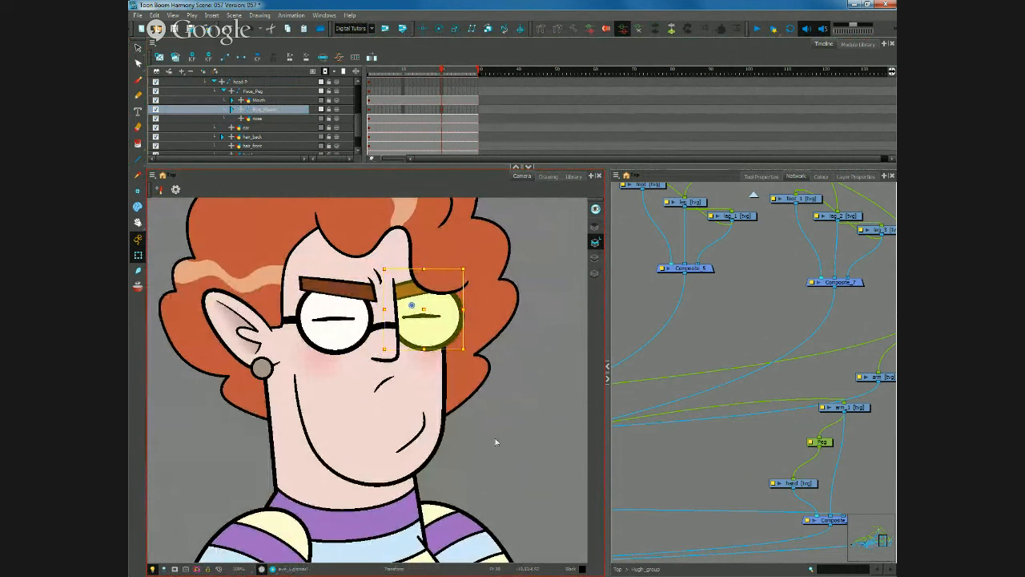
pyautogui.click(495, 441)
pyautogui.hotkey('ctrl', 's')
# Flip back and forth between frames 19 and 20 to compare the mother's open-eye and closed-eye poses
pyautogui.moveTo(466, 456); pyautogui.dragTo(423, 459)
pyautogui.press(',')
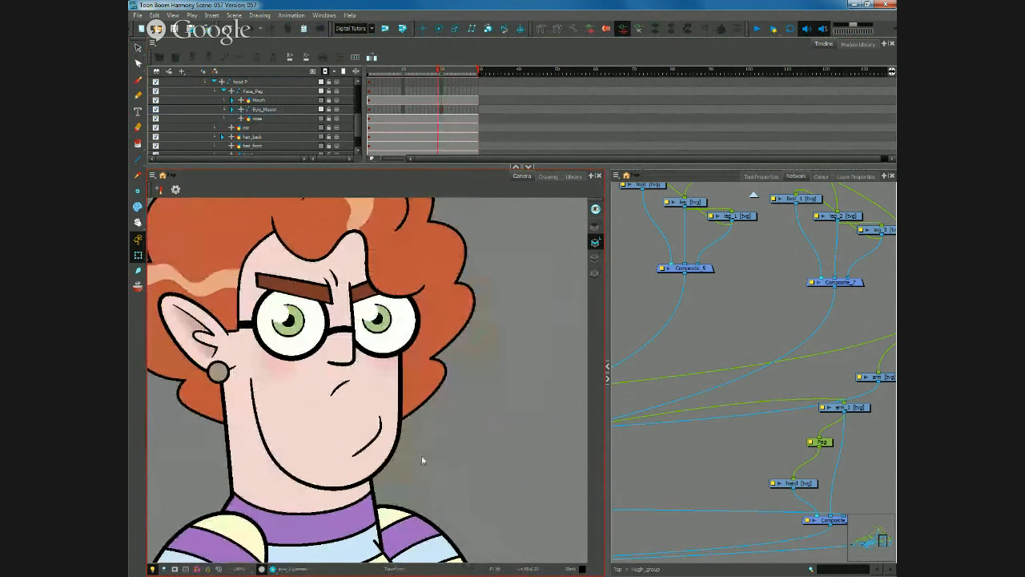
pyautogui.press('.')
pyautogui.press(',')
pyautogui.press('.')
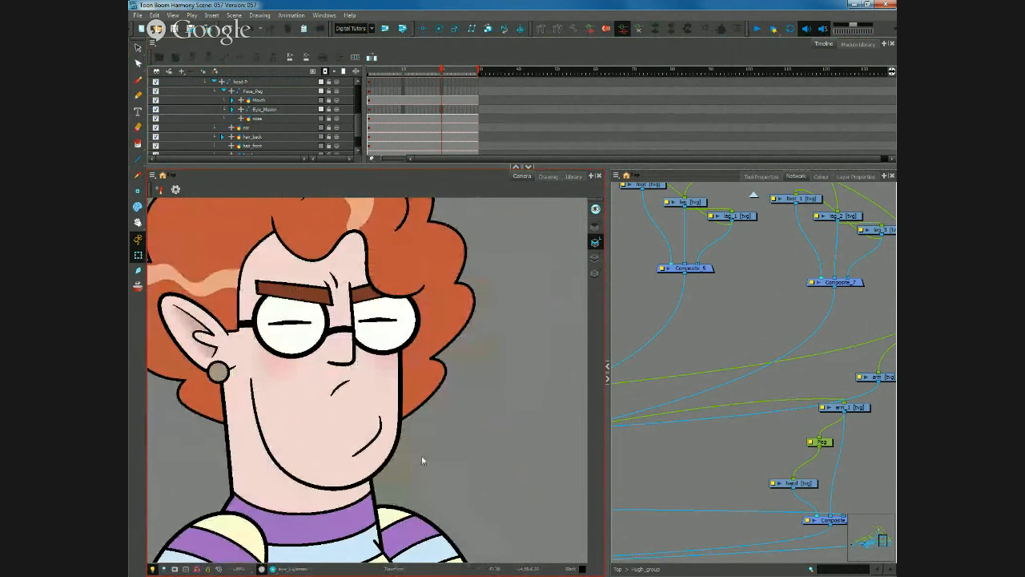
pyautogui.press(',')
pyautogui.press('.')
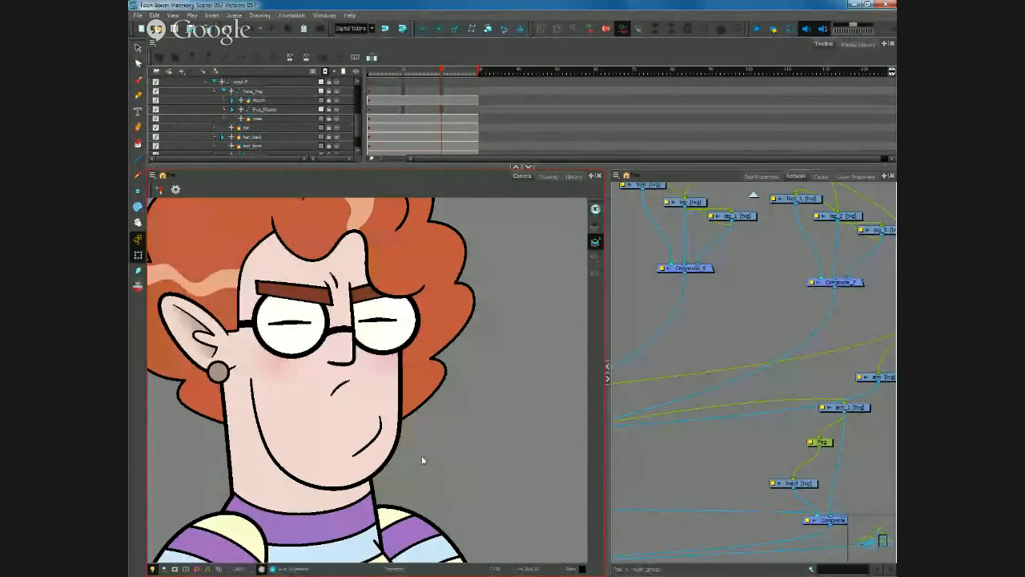
pyautogui.press(',')
pyautogui.press('.')
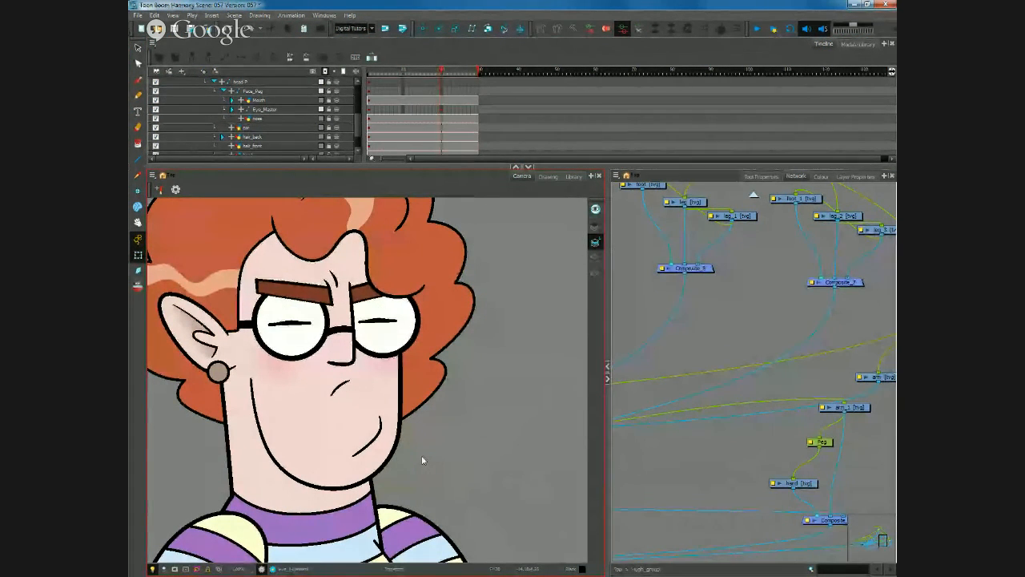
pyautogui.press(',')
pyautogui.press('.')
# Squash the mother's near closed-eye line and eyebrow together slightly downward on frame 20
pyautogui.click(443, 109)
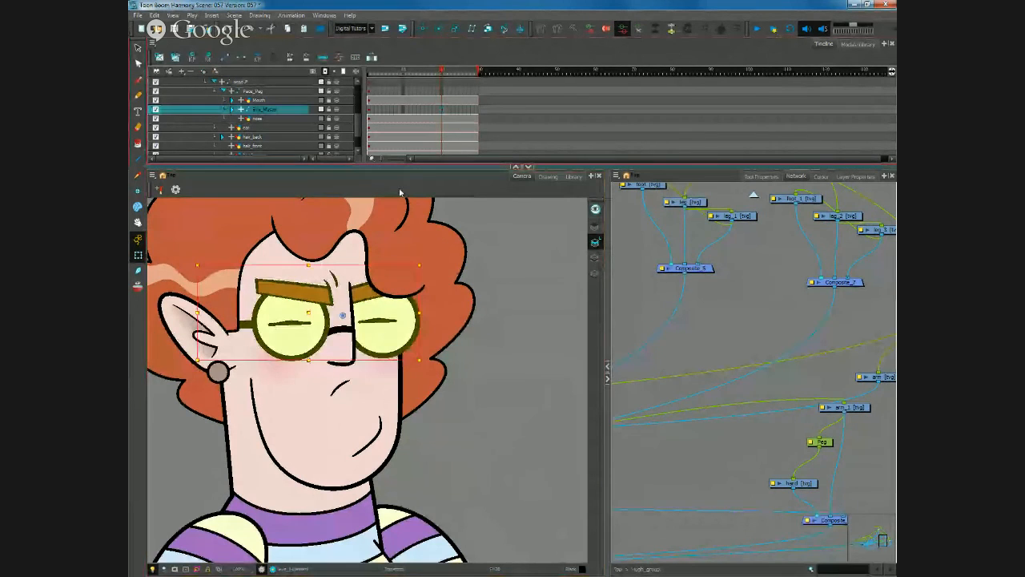
pyautogui.scroll(2, 298, 341)
pyautogui.click(281, 317)
pyautogui.scroll(-1, 283, 325)
pyautogui.scroll(2, 284, 329)
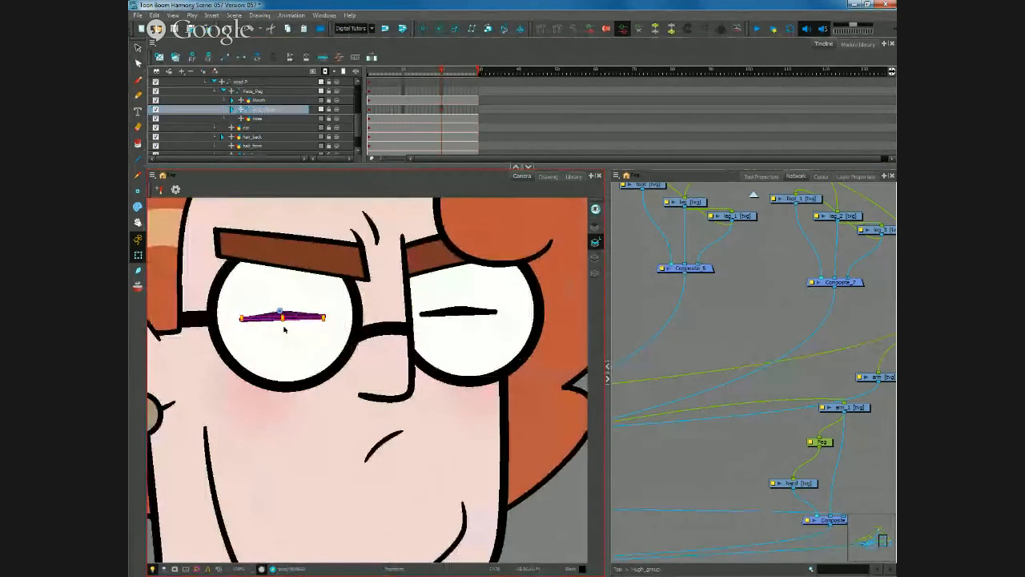
pyautogui.scroll(1, 284, 330)
pyautogui.keyDown('shift'); pyautogui.click(326, 246); pyautogui.keyUp('shift')
pyautogui.scroll(-3, 325, 247)
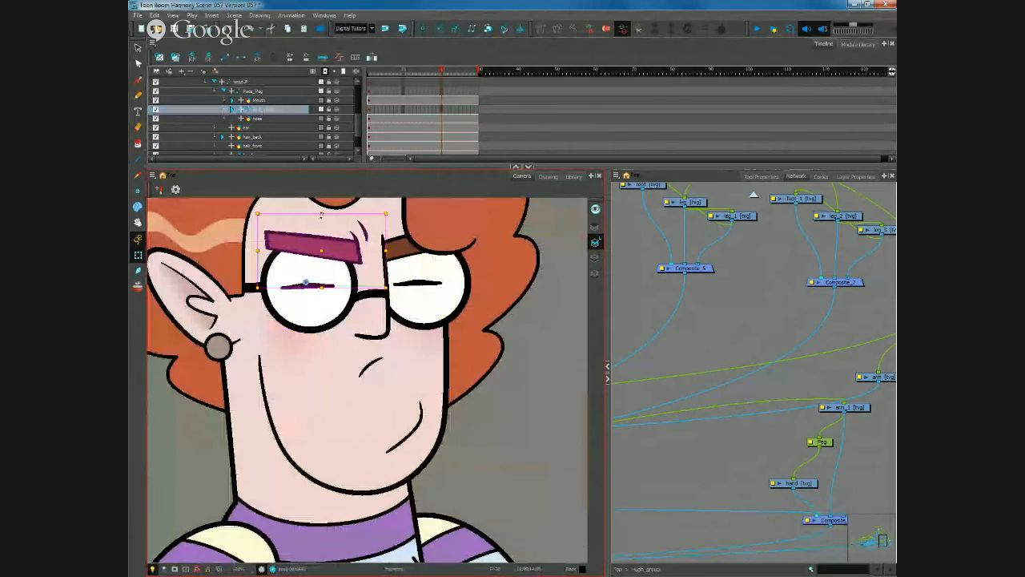
pyautogui.moveTo(321, 214); pyautogui.dragTo(321, 217)
# Squash the far closed-eye line and eyebrow to match on frame 20, save the scene and compare with the previous frame
pyautogui.click(415, 285)
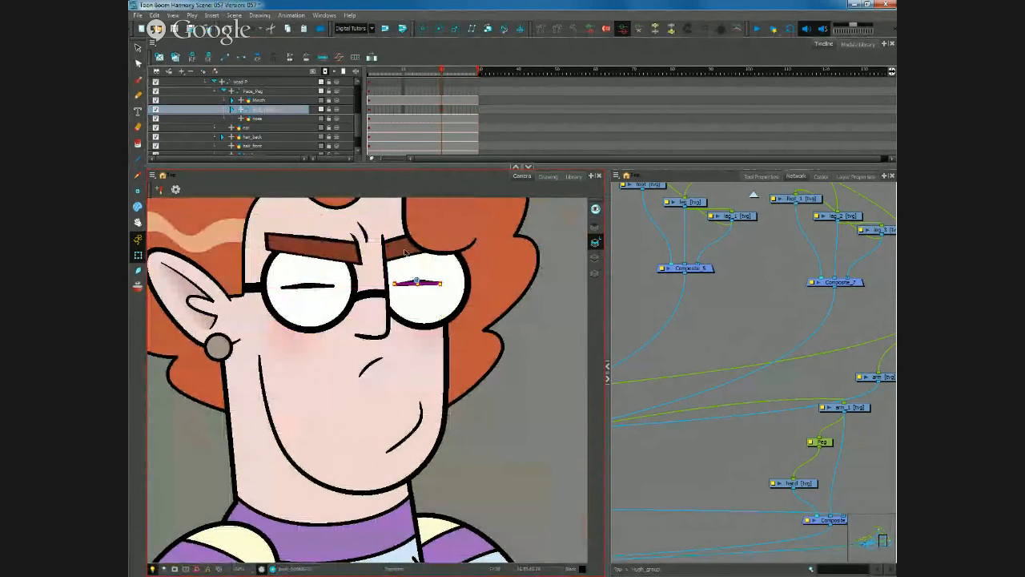
pyautogui.keyDown('shift'); pyautogui.click(408, 248); pyautogui.keyUp('shift')
pyautogui.moveTo(415, 218); pyautogui.dragTo(415, 223)
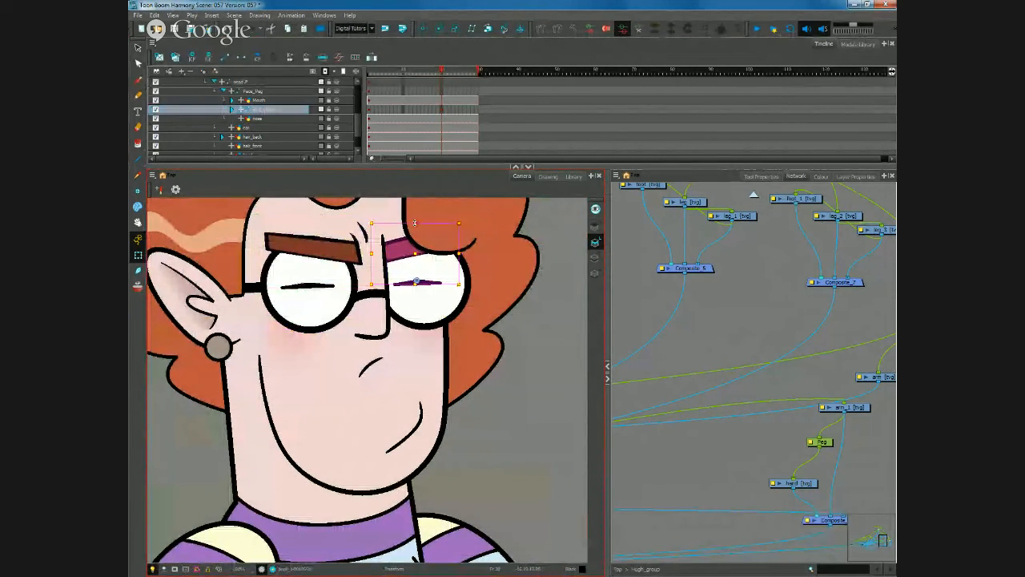
pyautogui.click(511, 426)
pyautogui.hotkey('ctrl', 's')
pyautogui.press(',')
pyautogui.press('.')
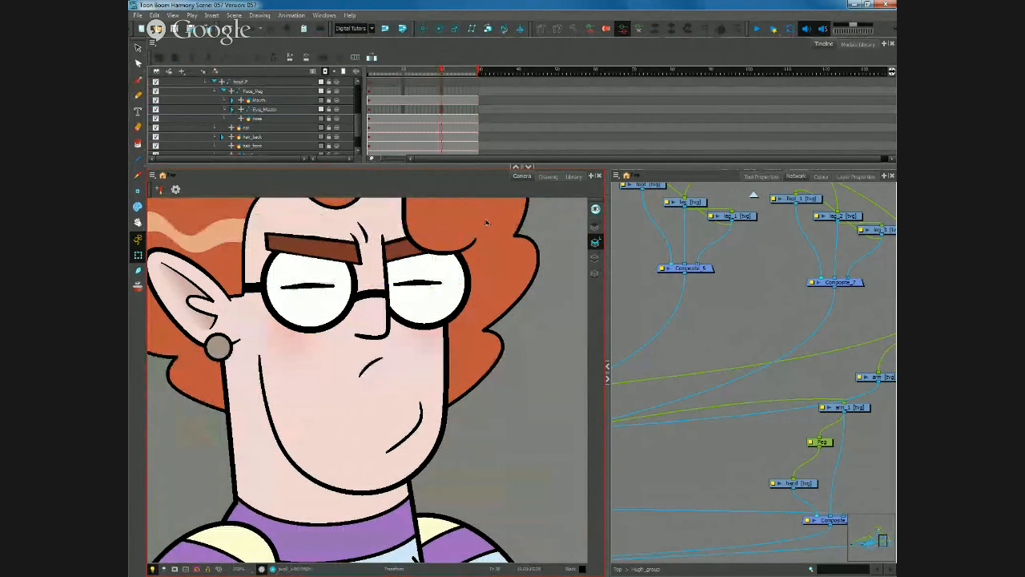
# Copy the open-eye keyframe from frame 18 of the mother's eye master layer to just after the closed-eye pose
pyautogui.click(436, 112)
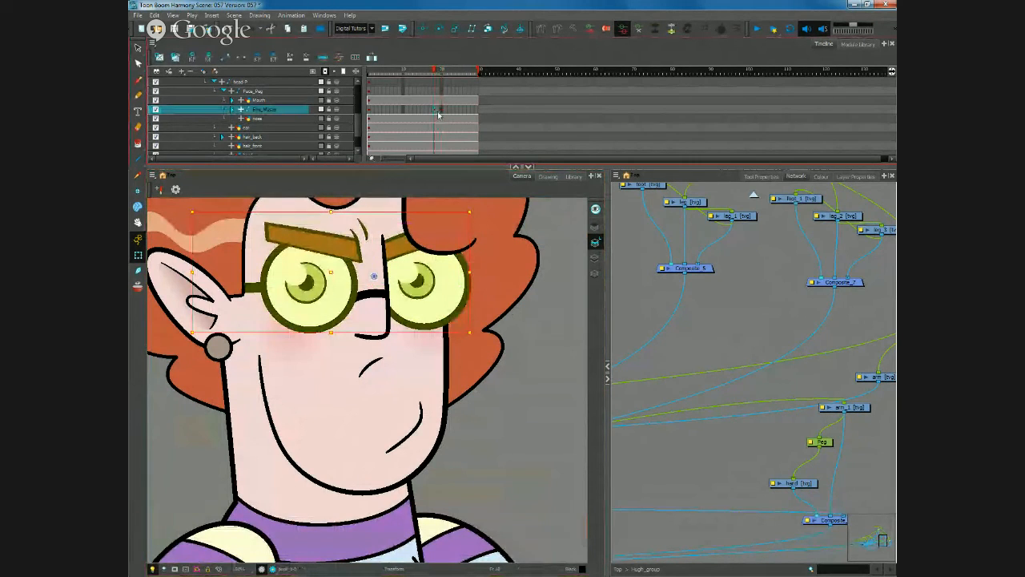
pyautogui.click(439, 112)
pyautogui.click(434, 112)
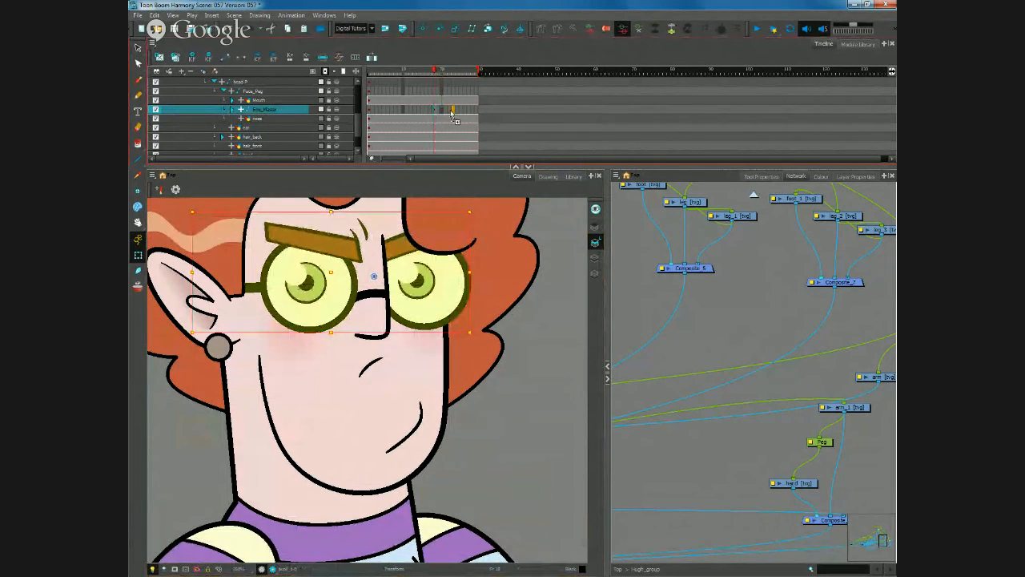
pyautogui.click(446, 114)
pyautogui.click(441, 113)
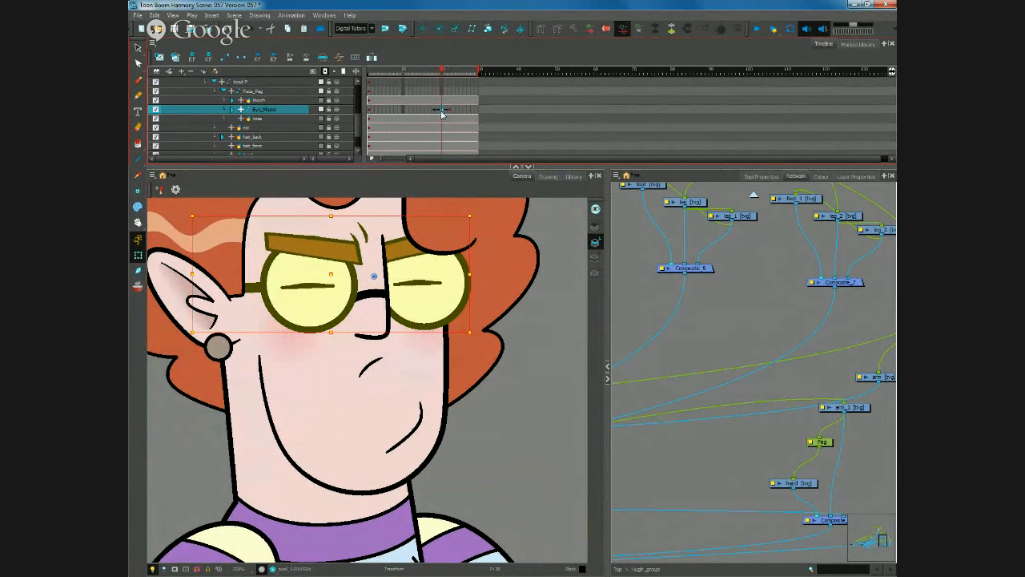
# Check the blink's poses frame by frame on the mother's eye master layer around frame 20
pyautogui.click(436, 113)
pyautogui.click(438, 112)
pyautogui.click(442, 113)
pyautogui.click(444, 113)
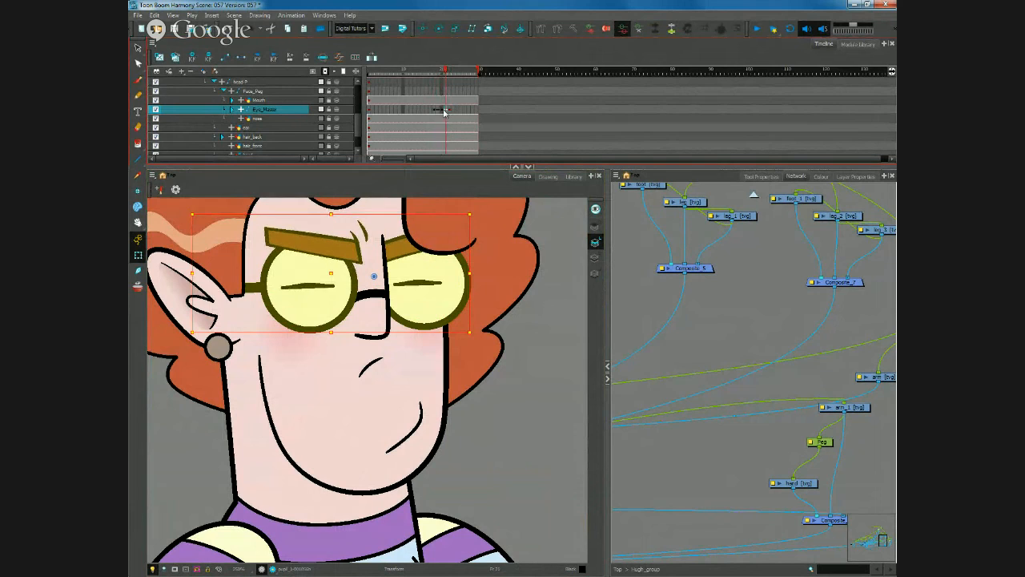
pyautogui.click(446, 113)
pyautogui.click(437, 112)
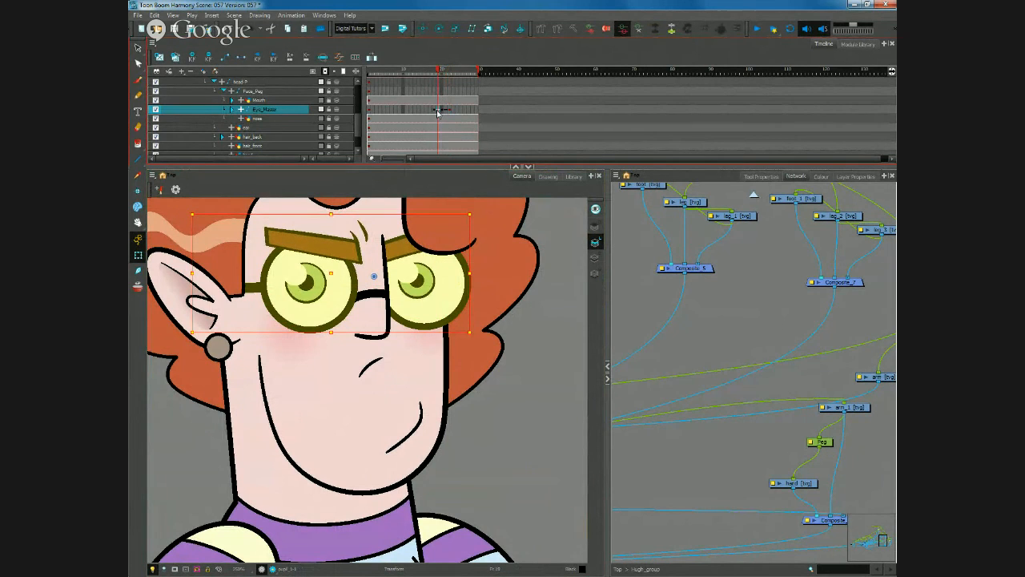
pyautogui.click(441, 113)
# Spread the blink keyframes on the mother's eye master layer two frames apart, from frame 17 to frame 25
pyautogui.click(434, 113)
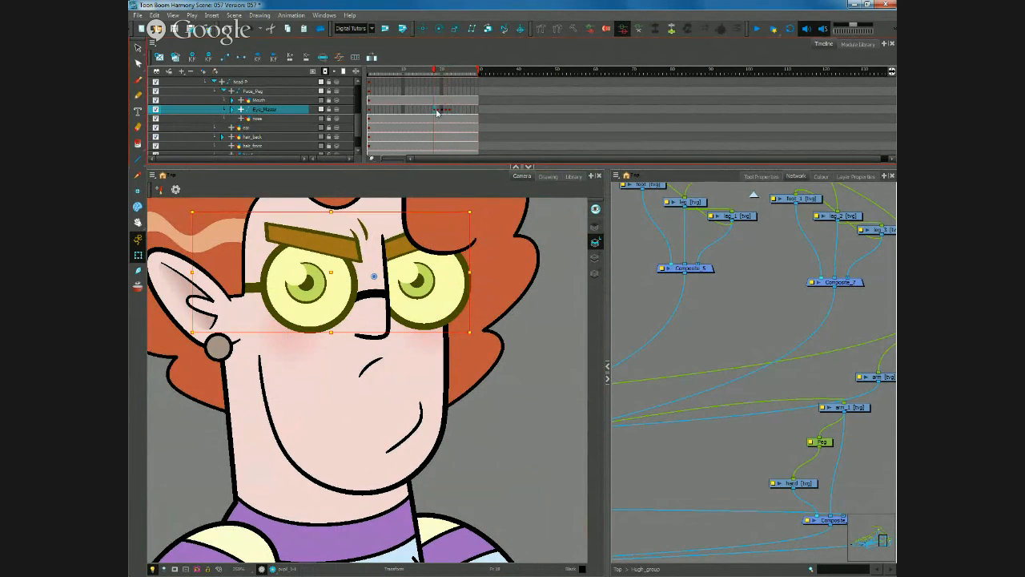
pyautogui.click(441, 113)
pyautogui.click(445, 112)
pyautogui.click(449, 112)
pyautogui.click(445, 113)
pyautogui.click(434, 112)
pyautogui.click(438, 110)
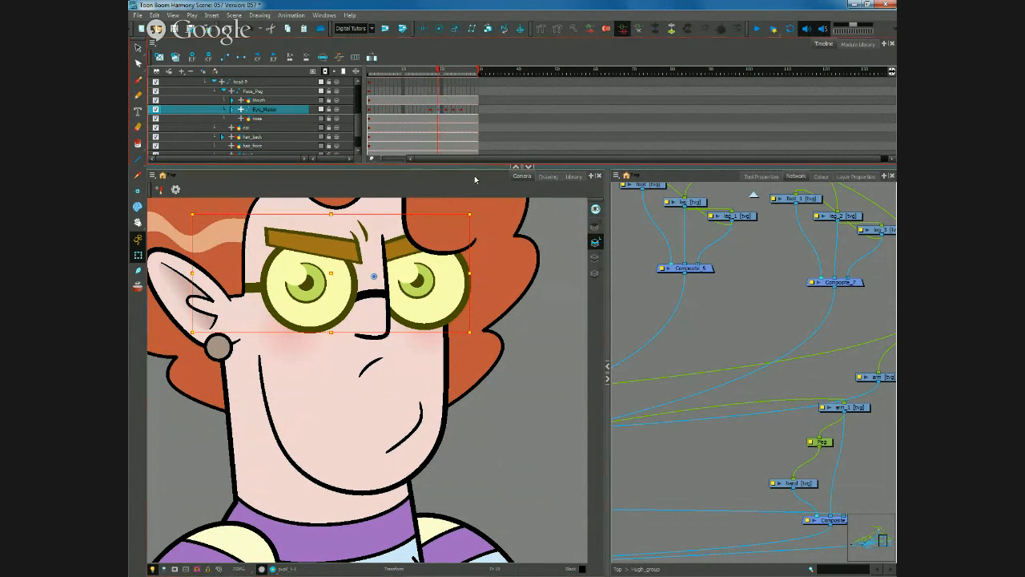
pyautogui.press('Escape')
pyautogui.click(462, 94)
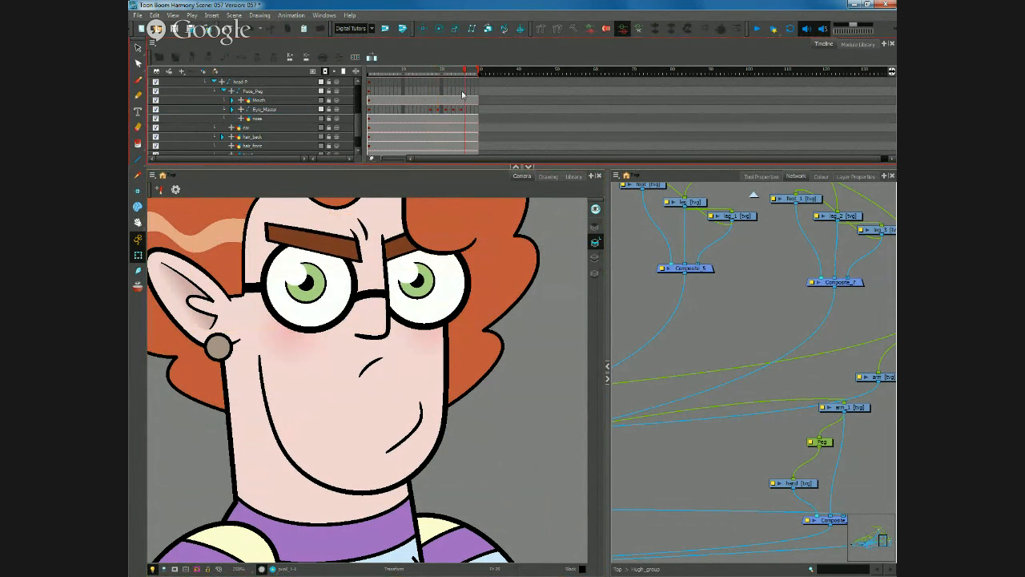
# Swap the mother's near pupil for the half-closed eye drawing on frame 19
pyautogui.click(429, 111)
pyautogui.click(305, 290)
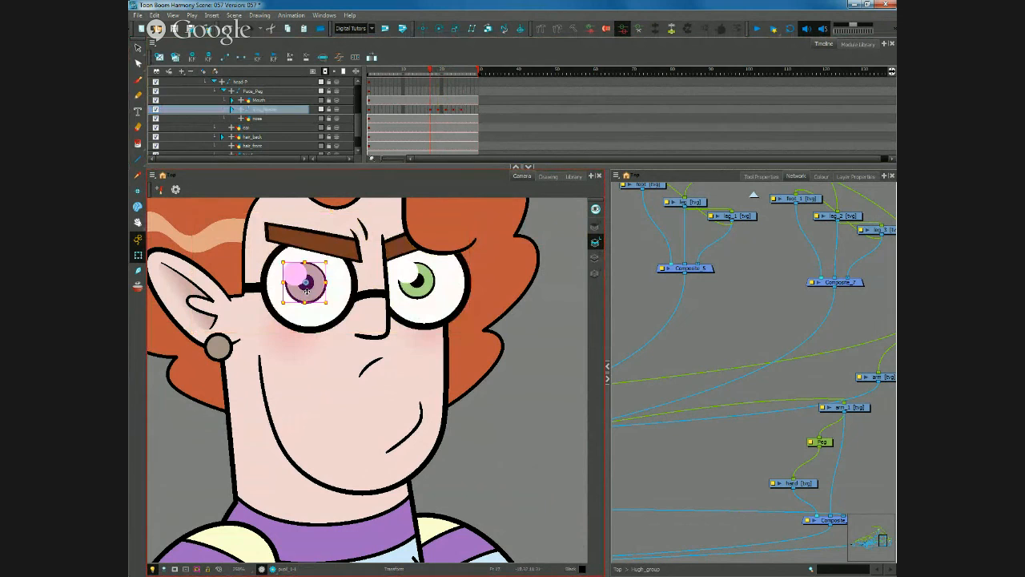
pyautogui.moveTo(351, 354); pyautogui.dragTo(392, 378)
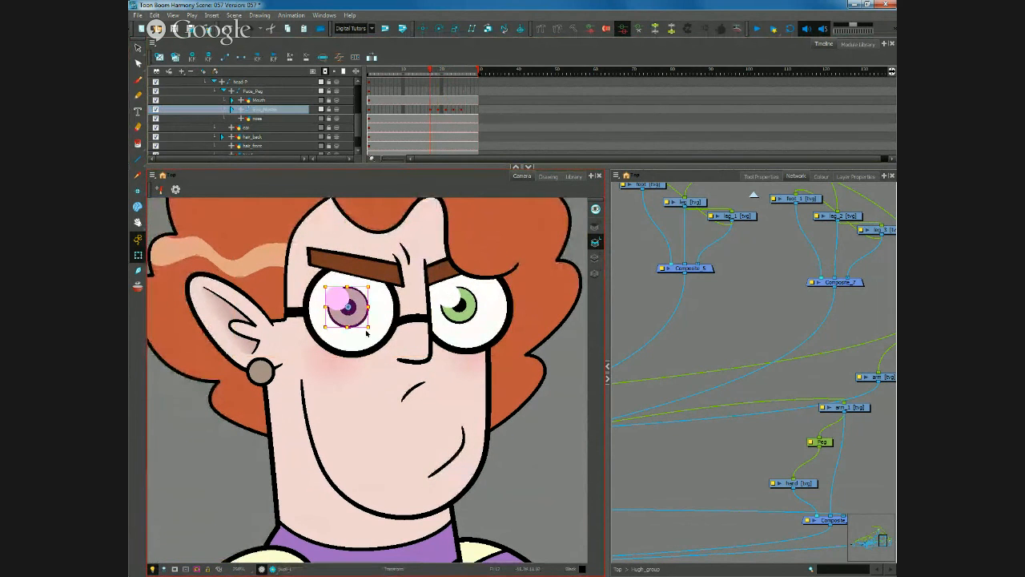
pyautogui.press('.')
pyautogui.press(',')
pyautogui.press('.')
pyautogui.press('.')
# Swap the mother's far pupil for the half-closed drawing on frame 19 and compare it with the frame before
pyautogui.click(456, 316)
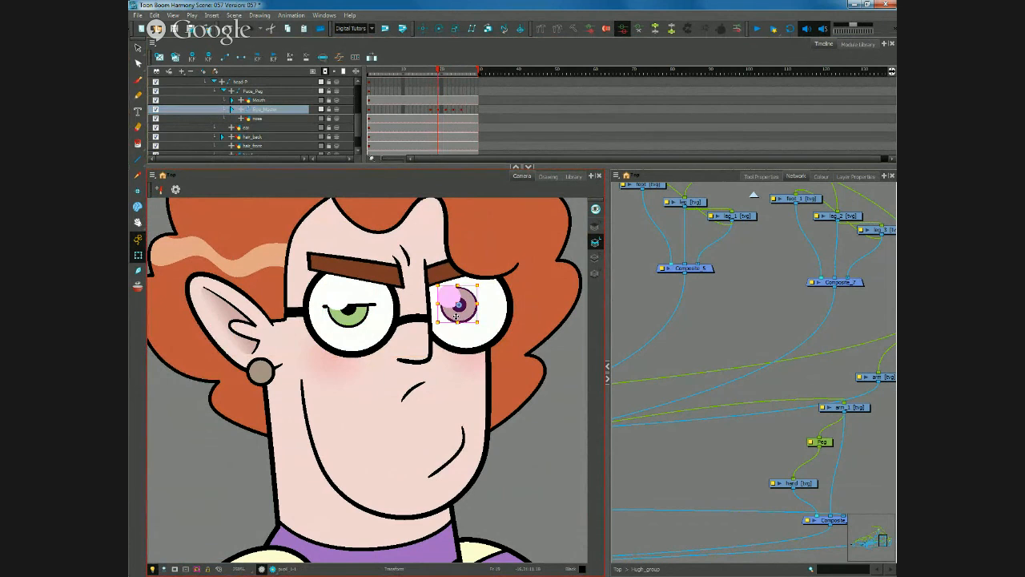
pyautogui.press(']')
pyautogui.press(',')
pyautogui.press('.')
pyautogui.press(',')
pyautogui.press('.')
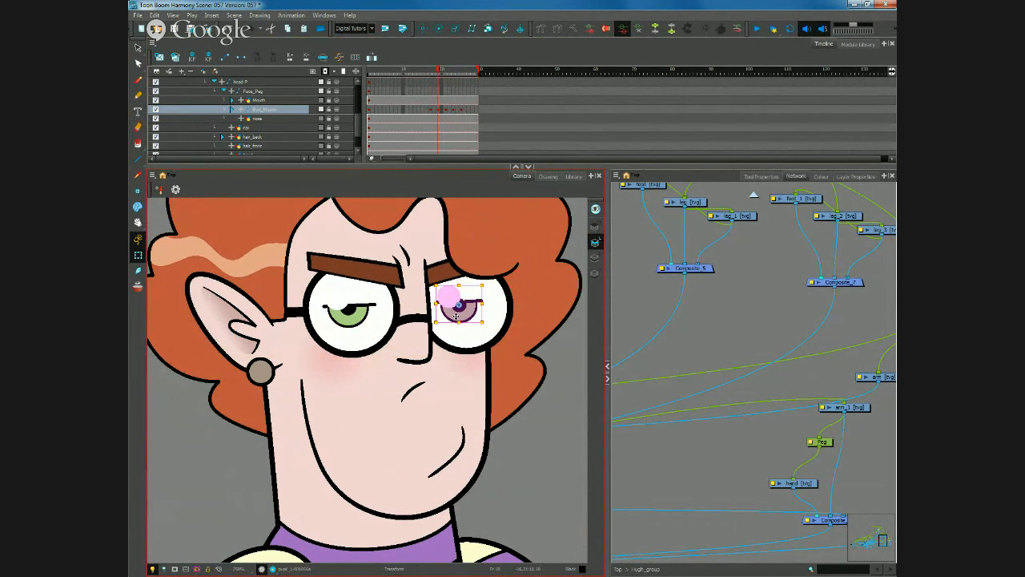
# Swap both closed-eye lines for the half-closed pupil drawings on frame 23 as the mother's eyes reopen
pyautogui.press('.')
pyautogui.press('.')
pyautogui.press('.')
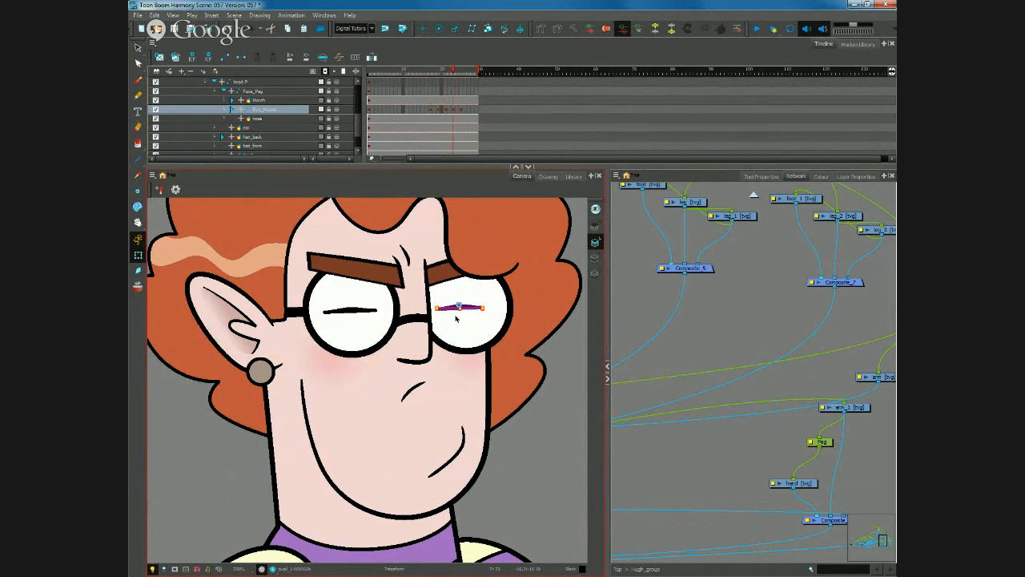
pyautogui.click(346, 311)
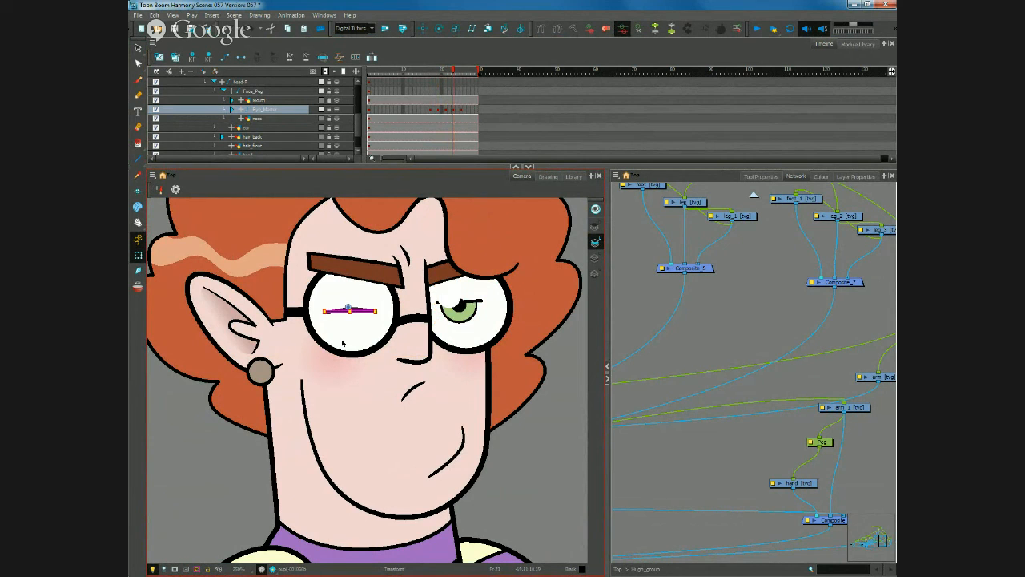
pyautogui.press(',')
pyautogui.press('.')
pyautogui.press(']')
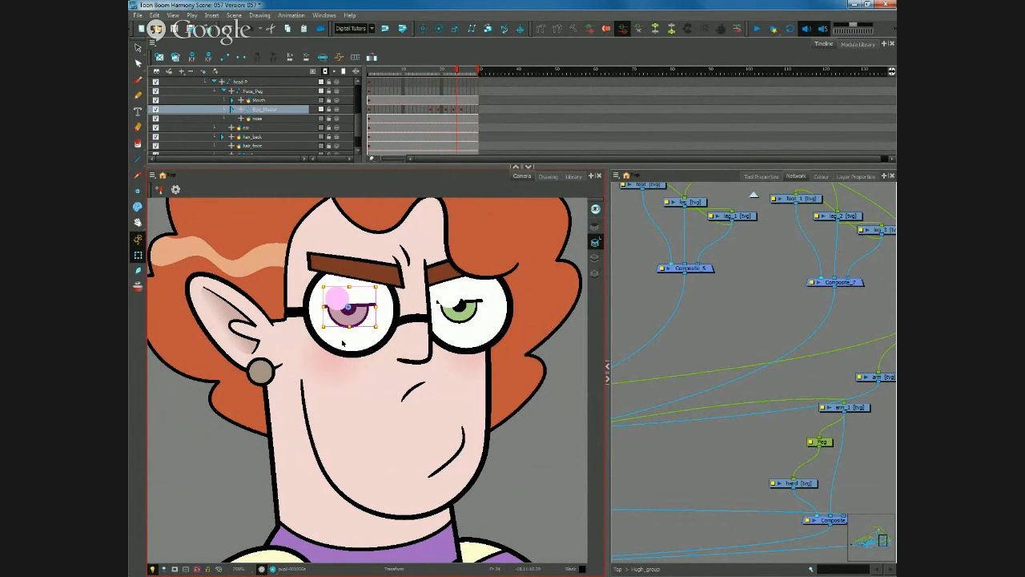
pyautogui.press('.')
# Play the animation from the first frame to review the mother's blink beside Hugh's gesture
pyautogui.click(499, 434)
pyautogui.scroll(-4, 495, 424)
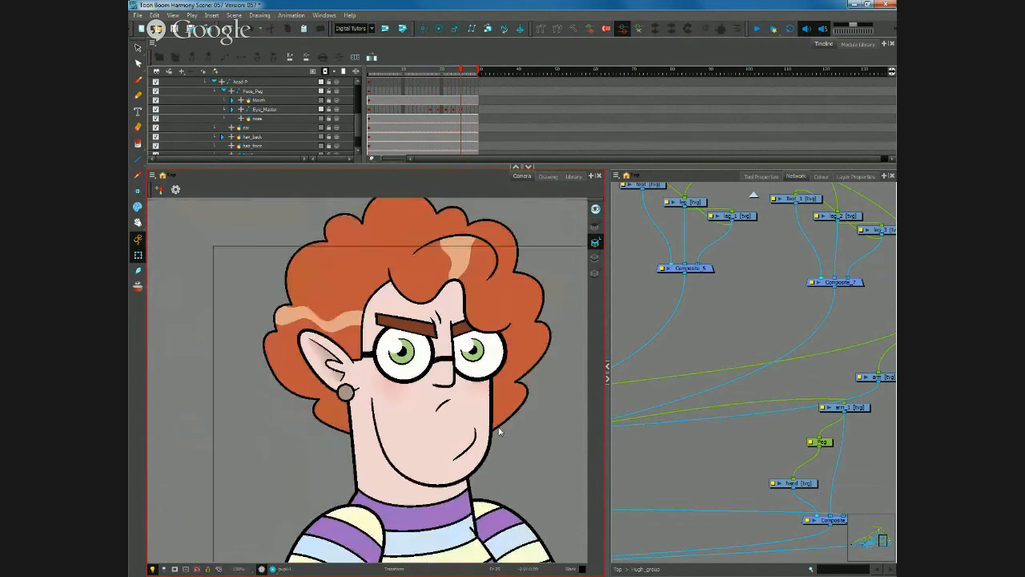
pyautogui.moveTo(510, 445); pyautogui.dragTo(410, 384)
pyautogui.scroll(-1, 410, 384)
pyautogui.moveTo(428, 199); pyautogui.dragTo(373, 202)
pyautogui.click(370, 73)
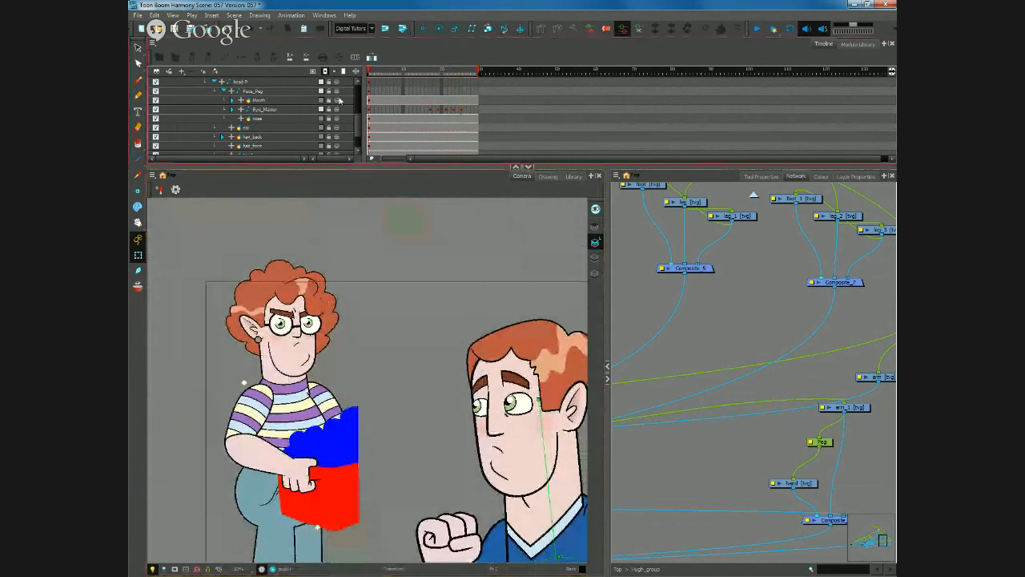
pyautogui.press('Return')
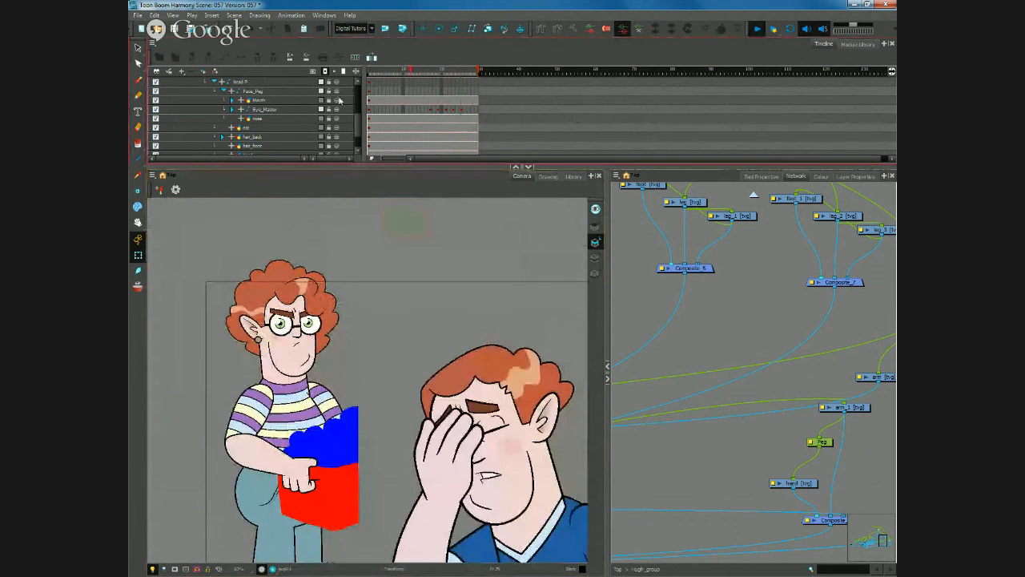
# Adjust the timing of the blink keyframes on the mother's eye master layer and replay the whole scene
pyautogui.click(441, 111)
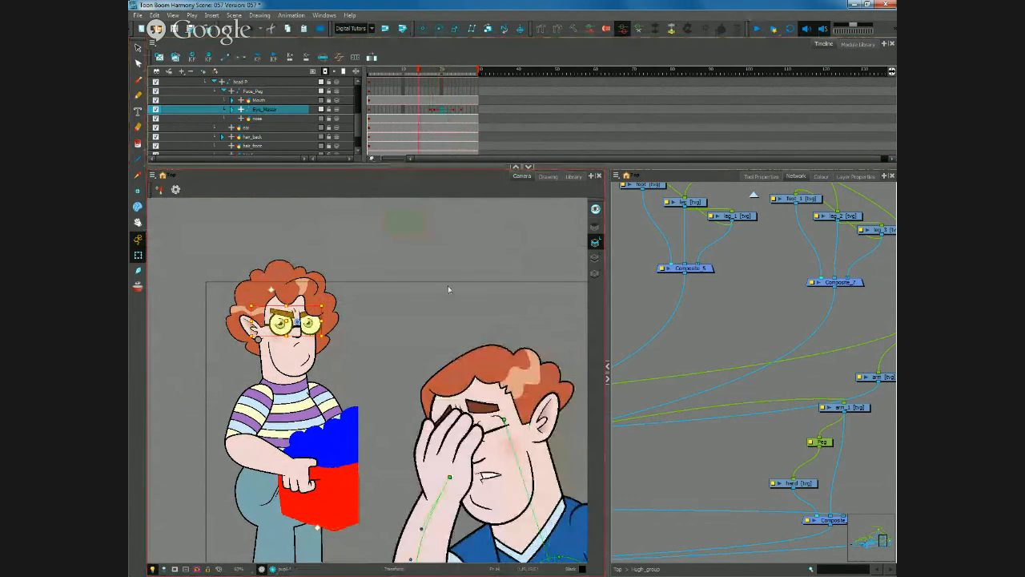
pyautogui.click(455, 265)
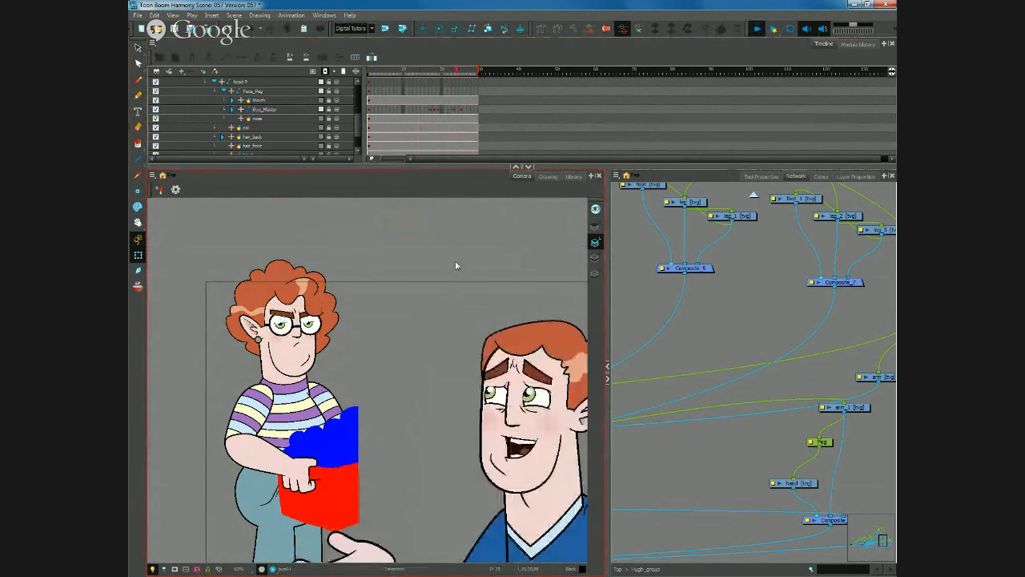
pyautogui.scroll(-5, 429, 434)
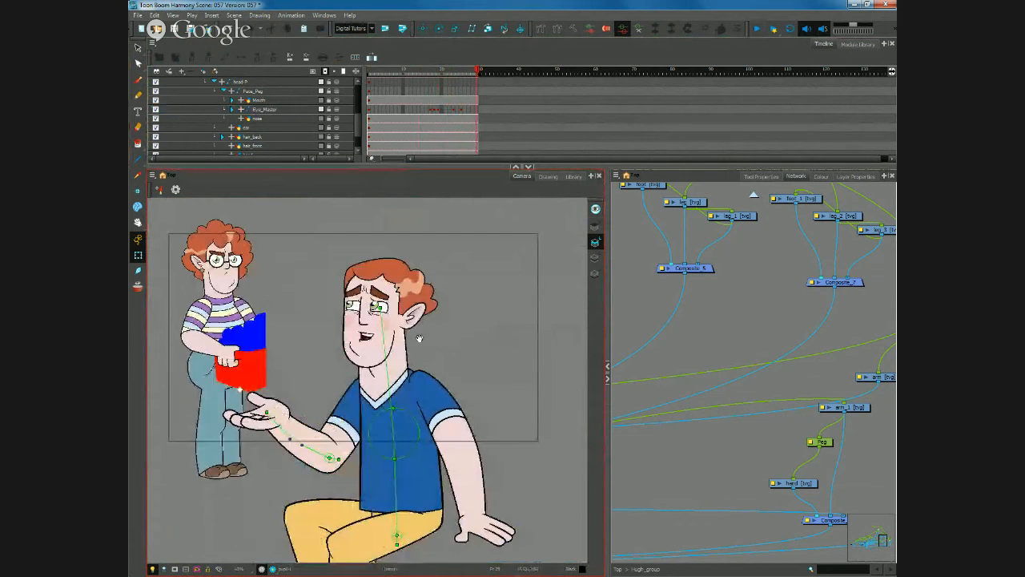
# Play the scene from its opening frames to review both characters' motion, and save the scene
pyautogui.moveTo(419, 338); pyautogui.dragTo(451, 351)
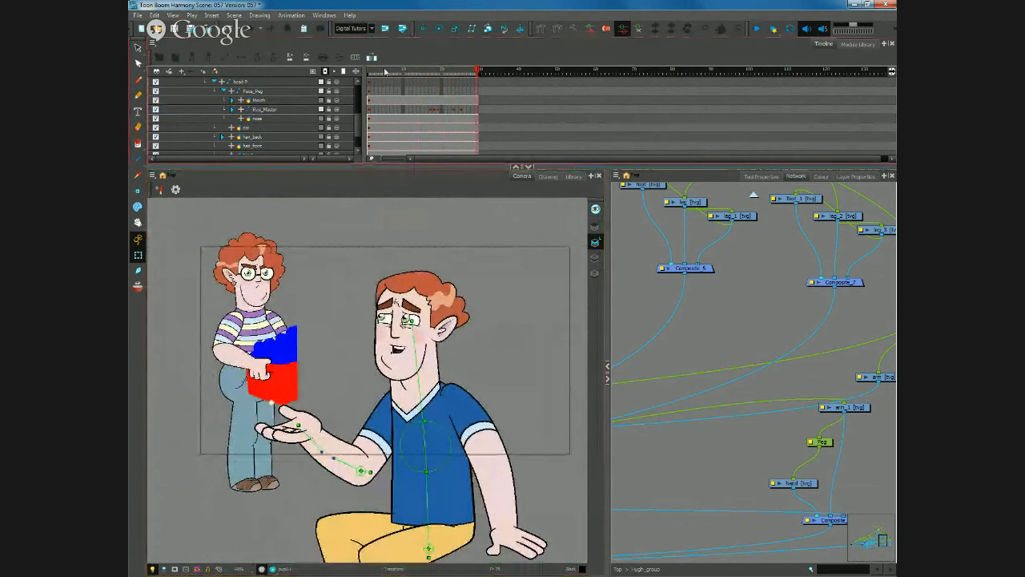
pyautogui.moveTo(385, 72); pyautogui.dragTo(354, 78)
pyautogui.hotkey('shift', 'Return')
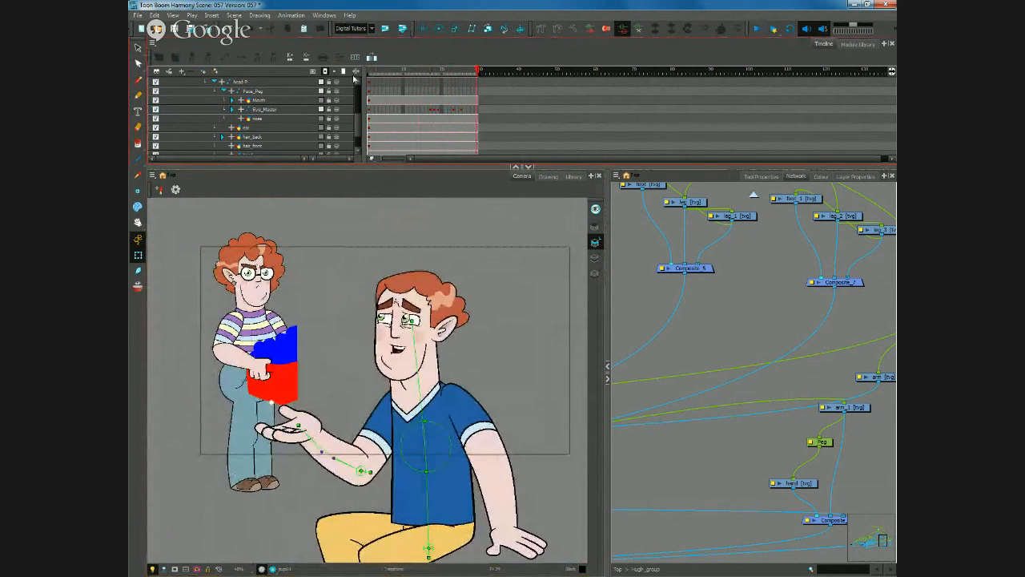
pyautogui.click(377, 72)
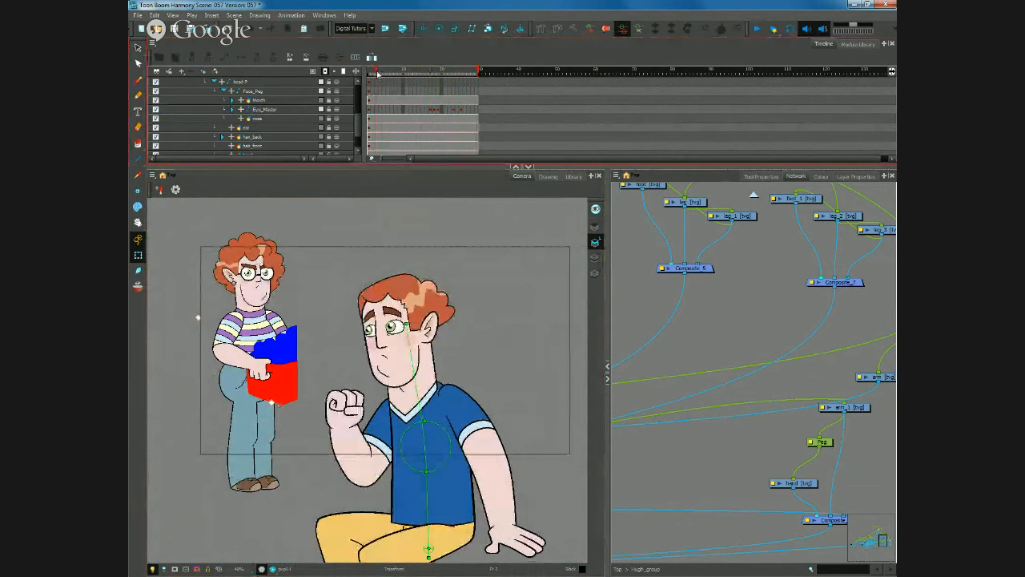
pyautogui.hotkey('shift', 'Return')
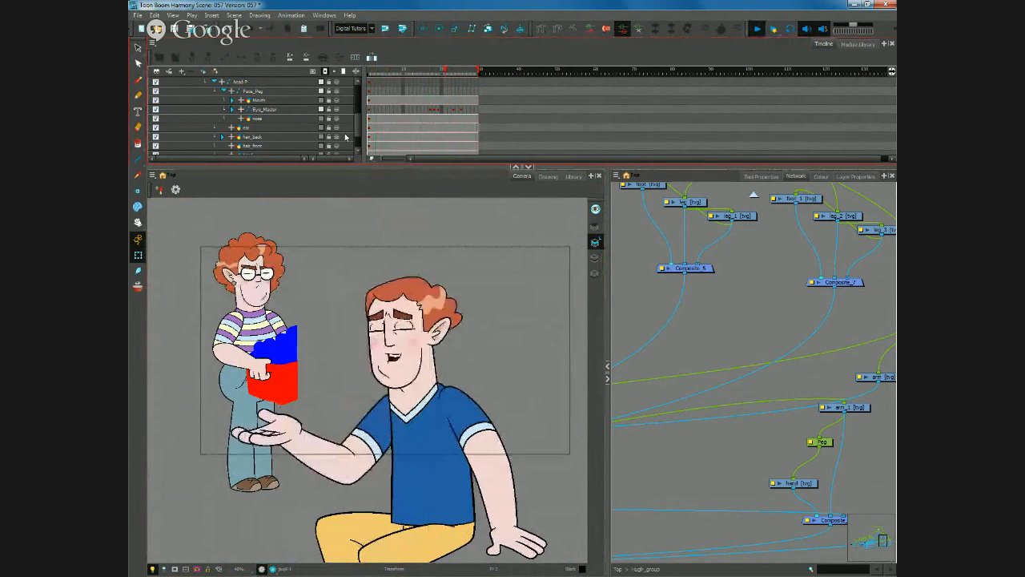
pyautogui.hotkey('shift', 'Return')
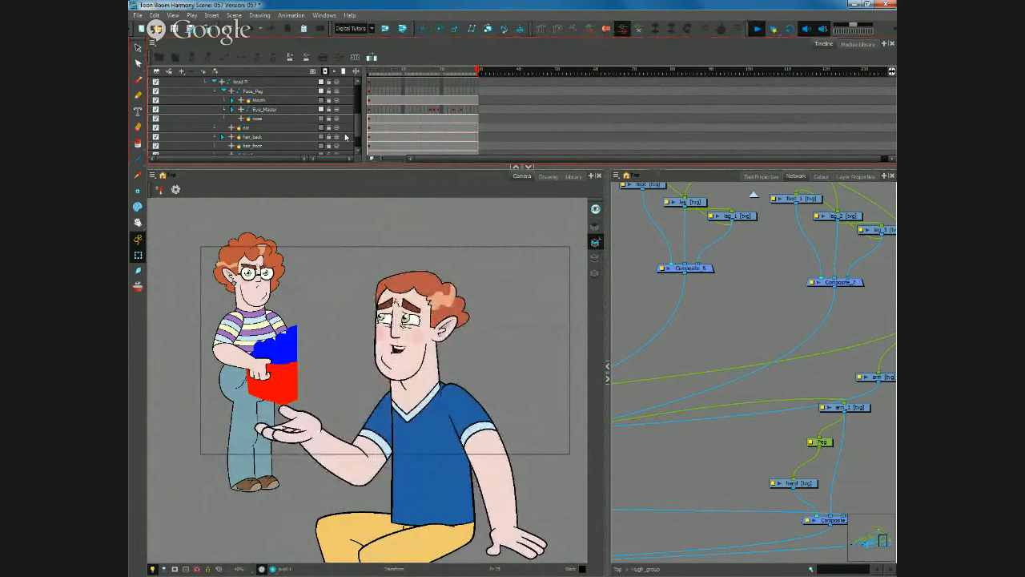
pyautogui.press('Return')
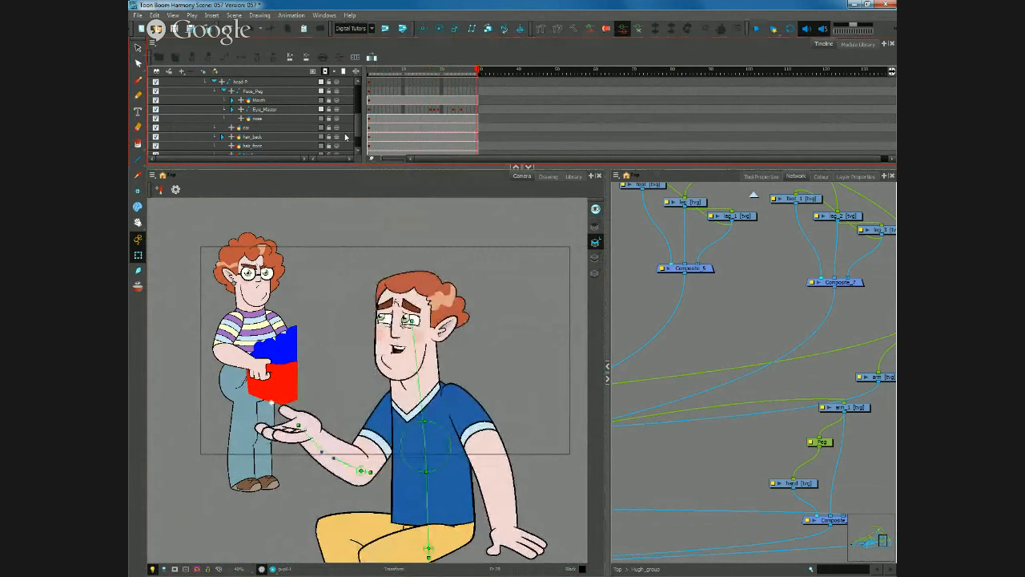
pyautogui.hotkey('ctrl', 's')
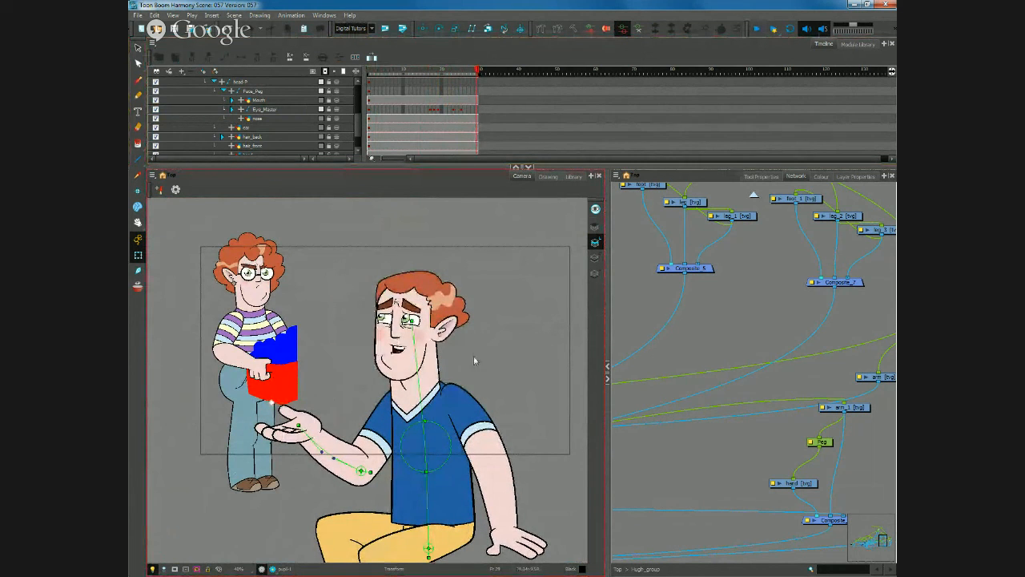
# Mask everything outside the camera frame, play the animation in that framing, and turn the mask off again
pyautogui.scroll(-2, 493, 381)
pyautogui.moveTo(514, 407)
pyautogui.mouseDown()
pyautogui.moveTo(506, 390)
pyautogui.moveTo(525, 410)
pyautogui.mouseUp()
pyautogui.scroll(2, 506, 390)
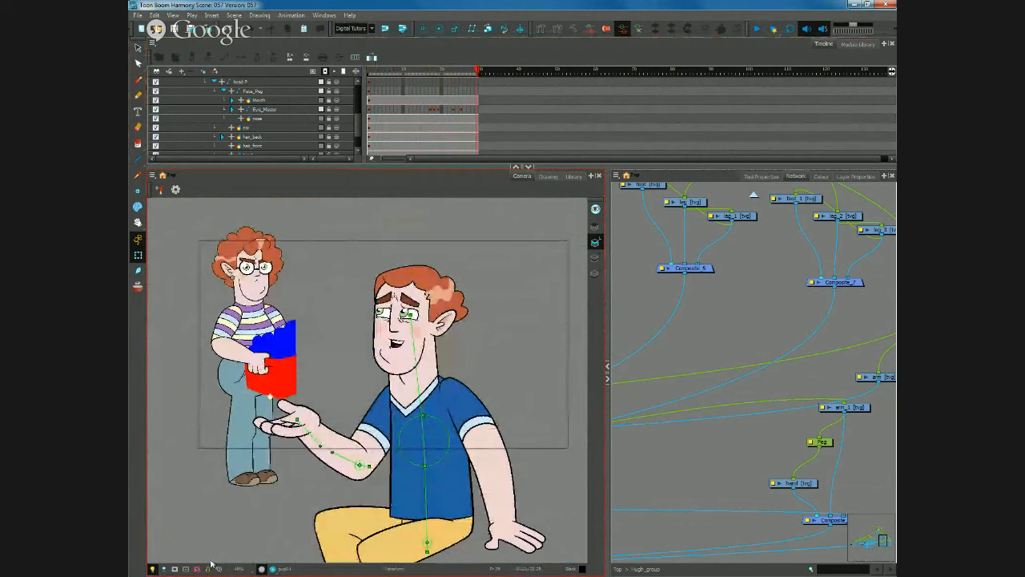
pyautogui.click(175, 569)
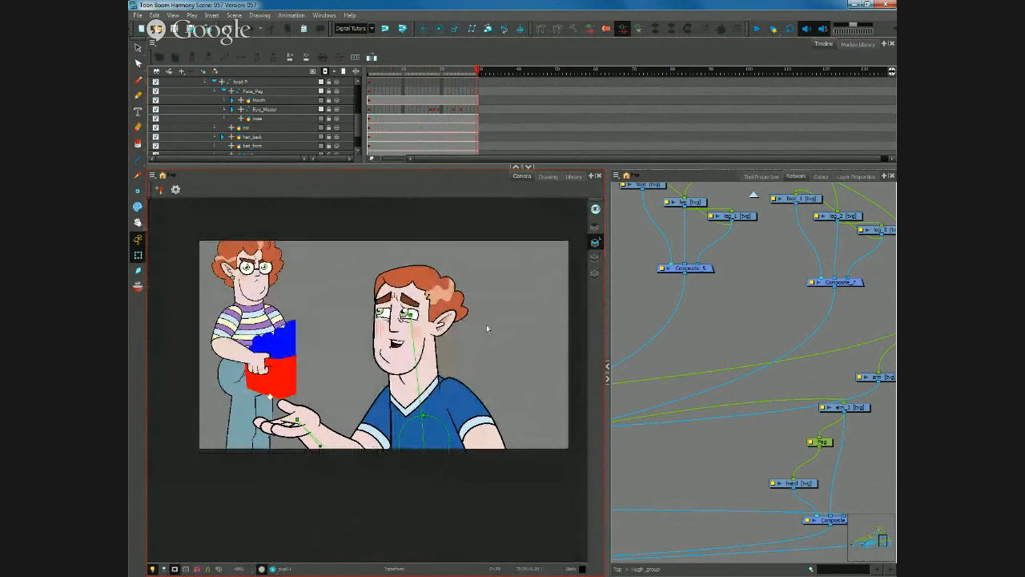
pyautogui.click(638, 29)
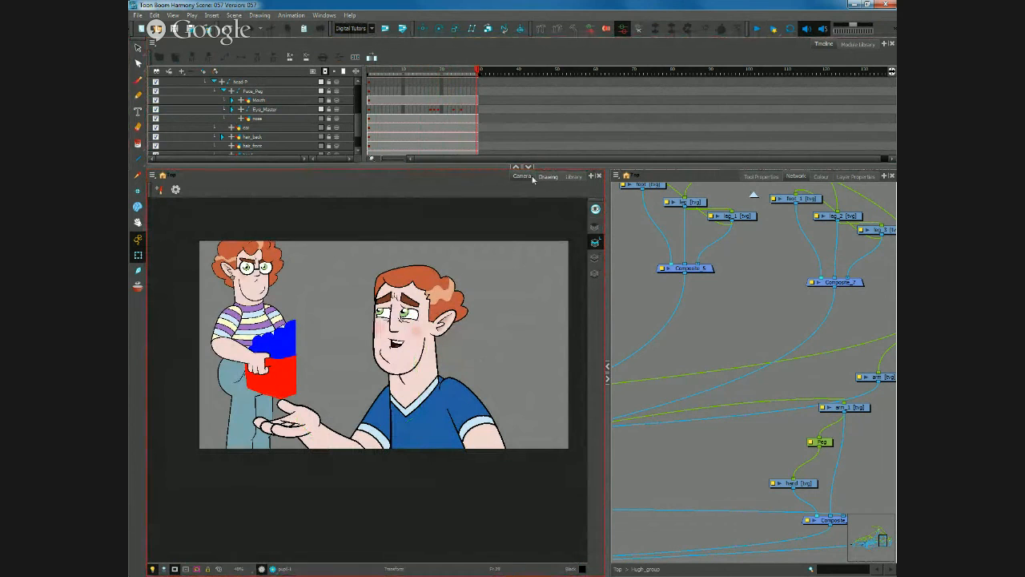
pyautogui.click(756, 30)
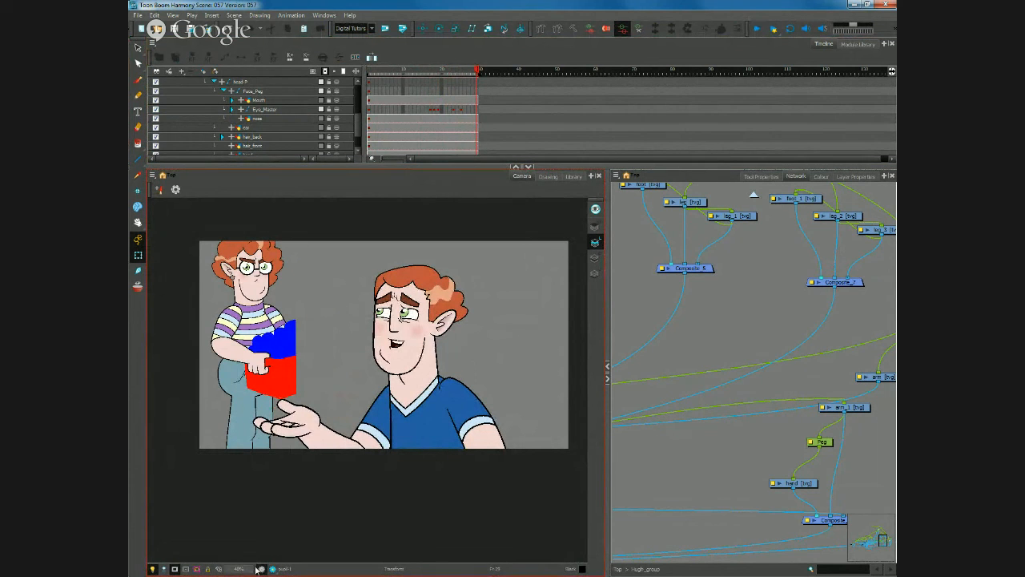
pyautogui.click(174, 569)
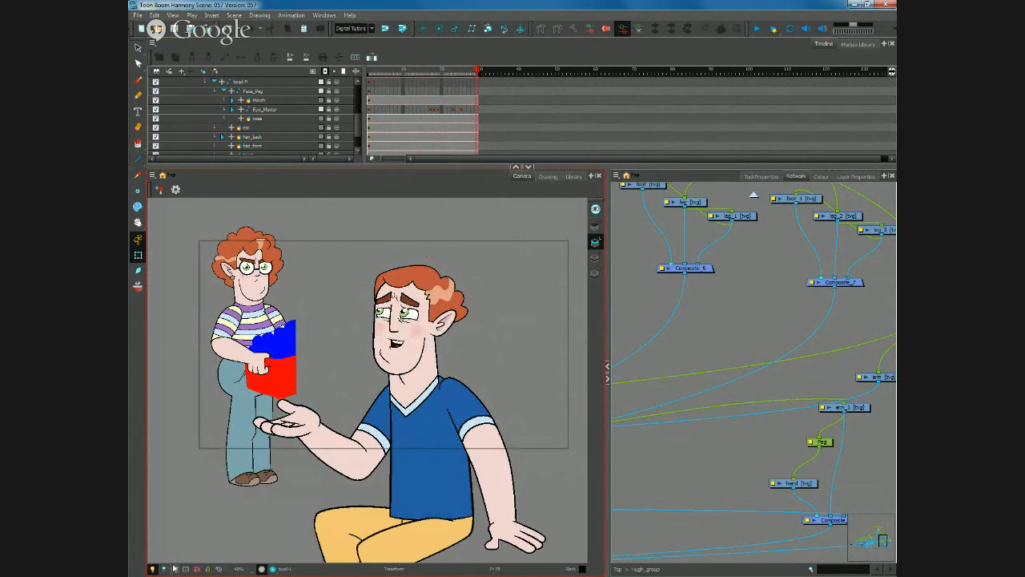
# Widen the node network view beside the camera view and scrub through the timeline to review Hugh's gesture
pyautogui.scroll(-4, 432, 377)
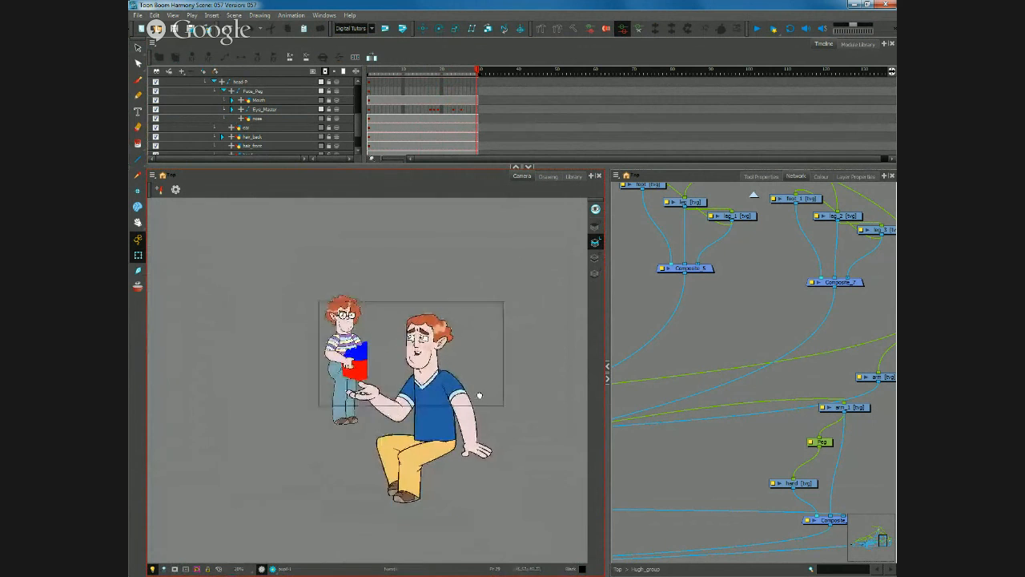
pyautogui.moveTo(607, 404); pyautogui.dragTo(555, 405)
pyautogui.scroll(2, 486, 369)
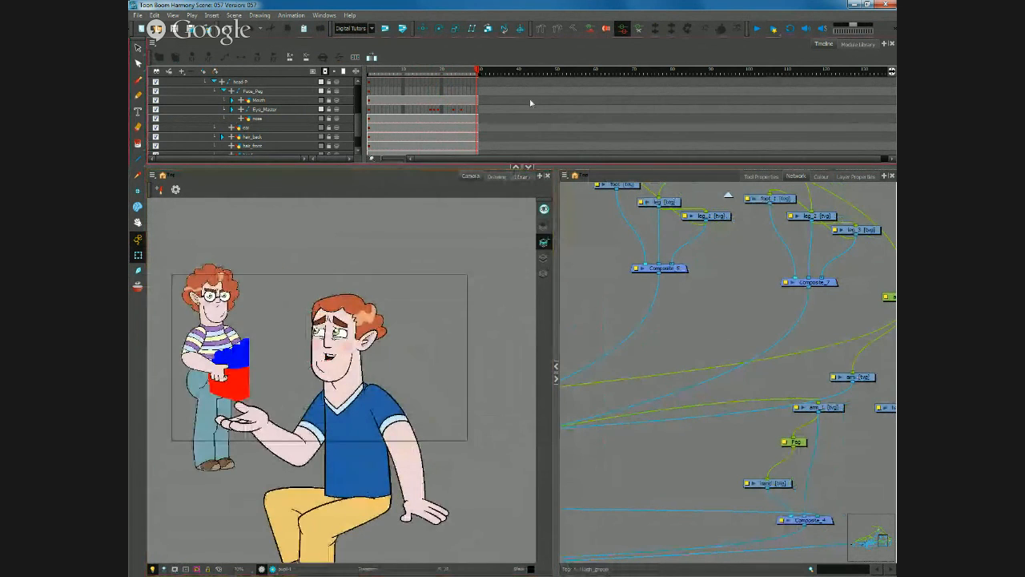
pyautogui.moveTo(380, 73); pyautogui.dragTo(411, 71)
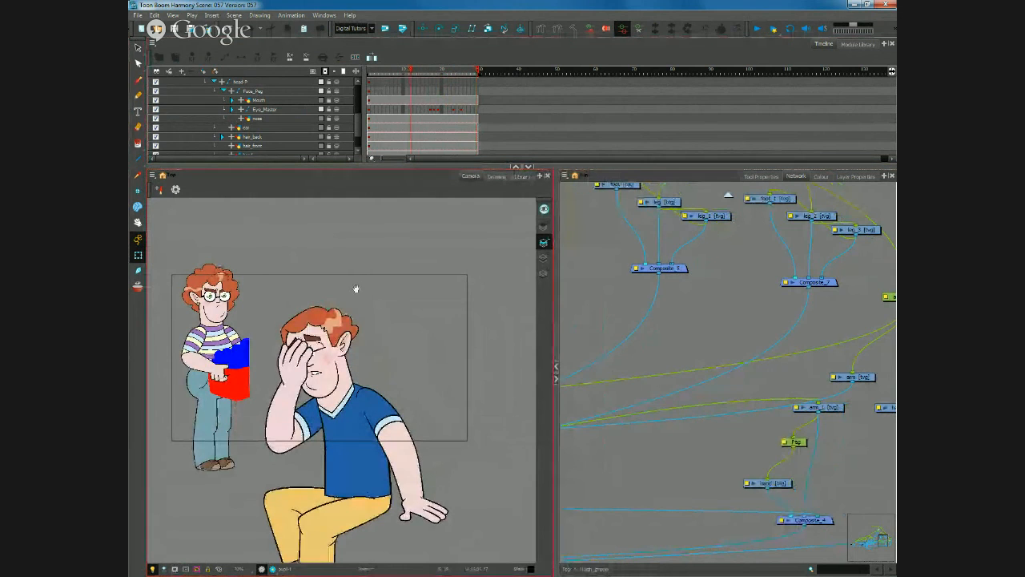
pyautogui.moveTo(380, 380); pyautogui.dragTo(391, 376)
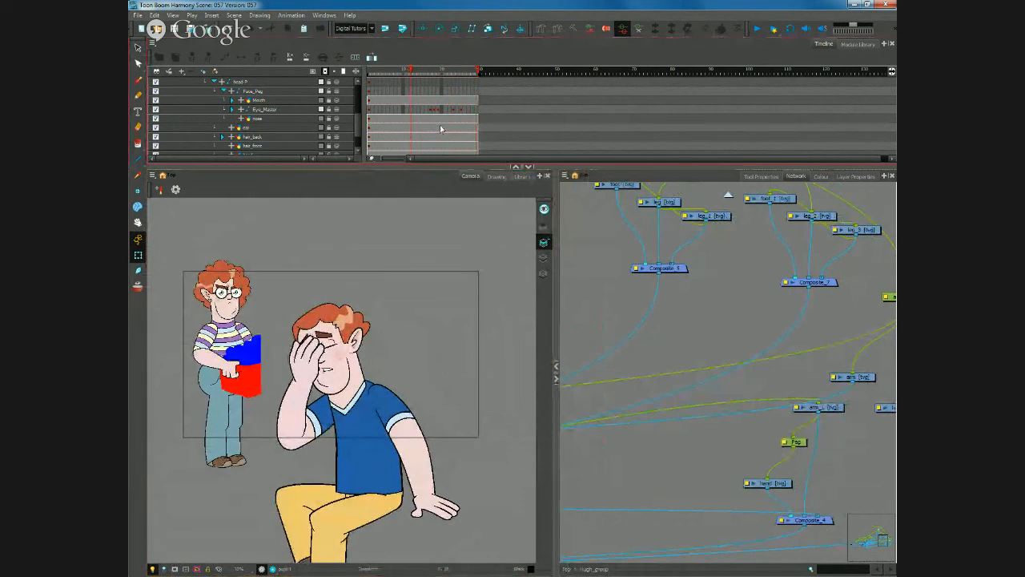
pyautogui.moveTo(423, 75); pyautogui.dragTo(469, 77)
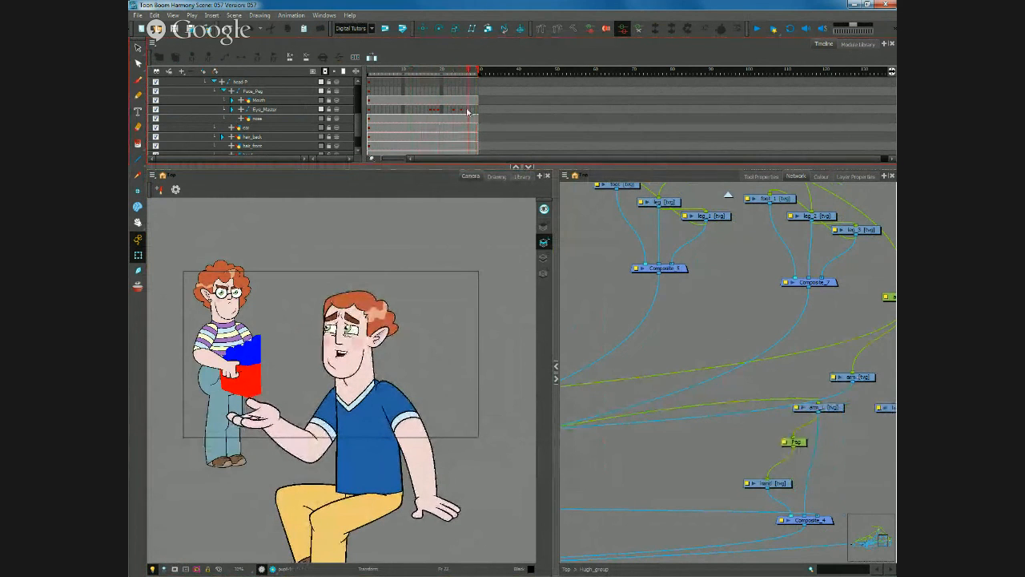
pyautogui.moveTo(431, 308); pyautogui.dragTo(450, 297)
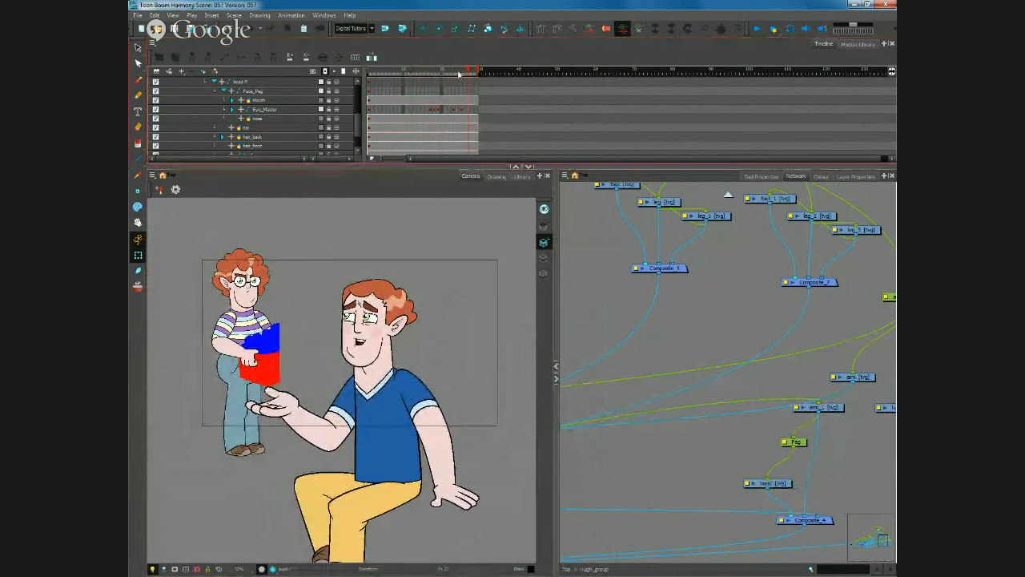
# Inspect the blink keyframes on the mother's Eye_Master layer against Hugh's poses, ending on frame 19
pyautogui.click(453, 109)
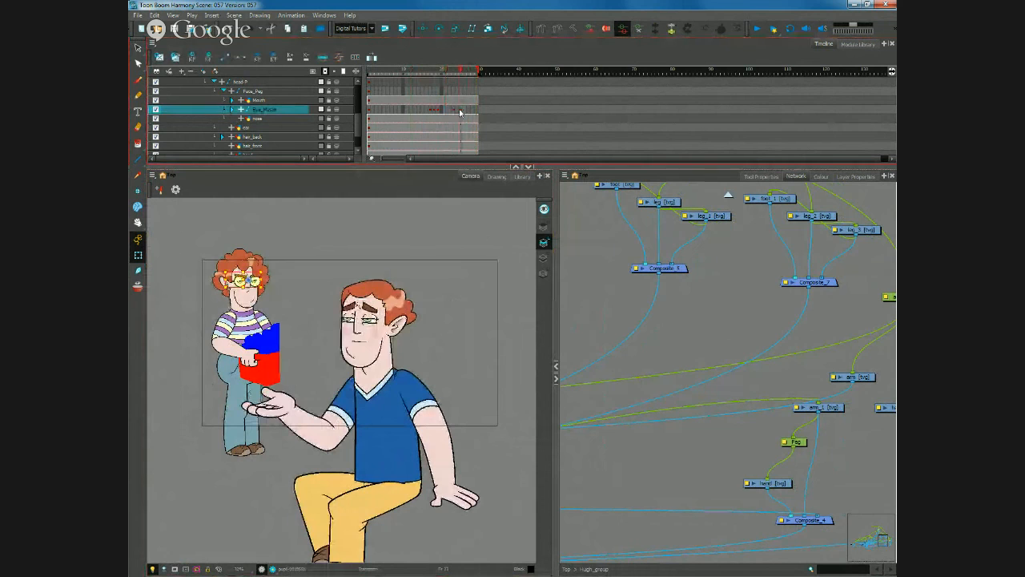
pyautogui.click(430, 111)
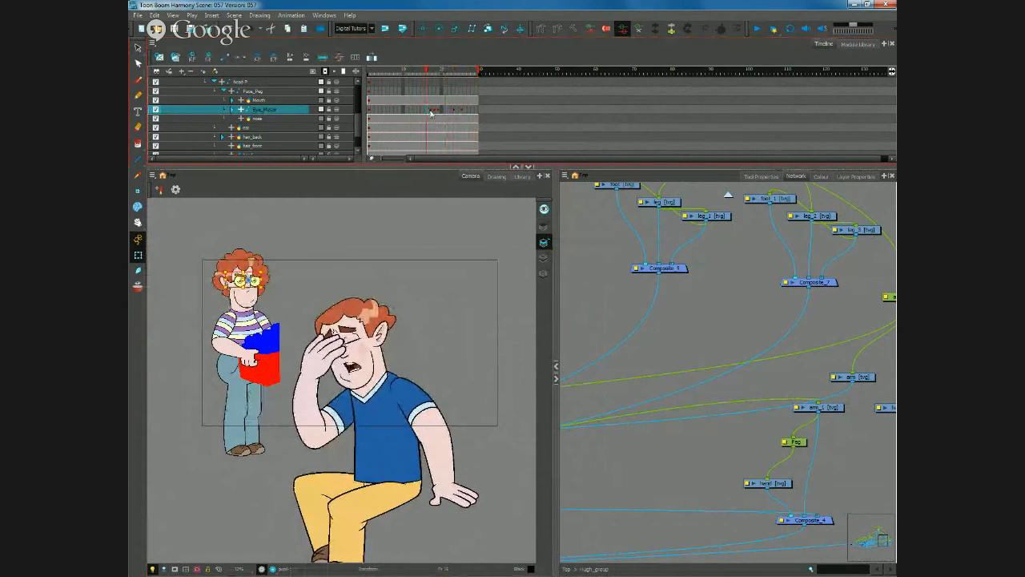
pyautogui.click(433, 117)
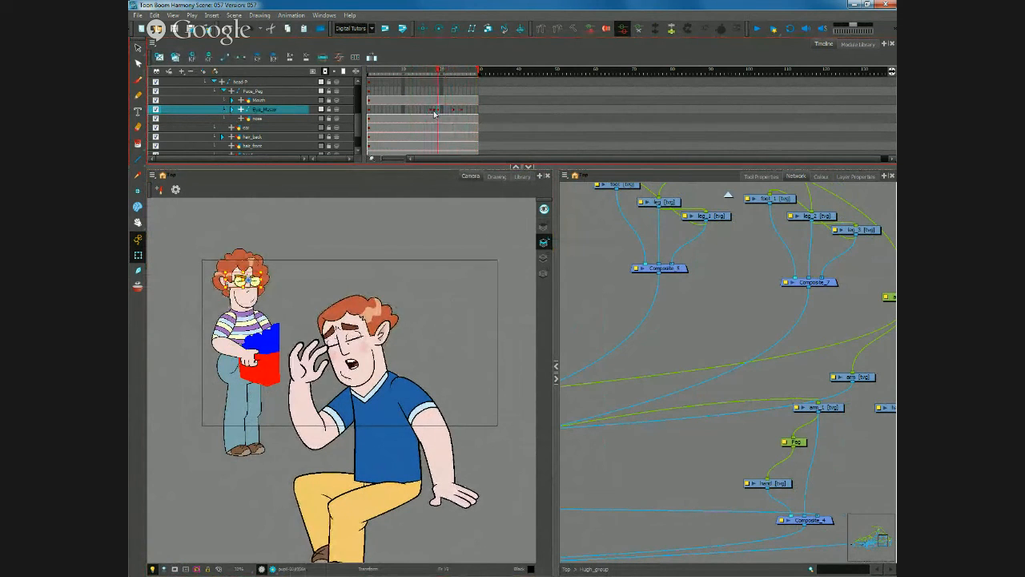
pyautogui.click(409, 340)
pyautogui.scroll(-2, 410, 340)
pyautogui.moveTo(432, 364); pyautogui.dragTo(385, 383)
pyautogui.scroll(2, 427, 373)
pyautogui.rightClick(530, 309)
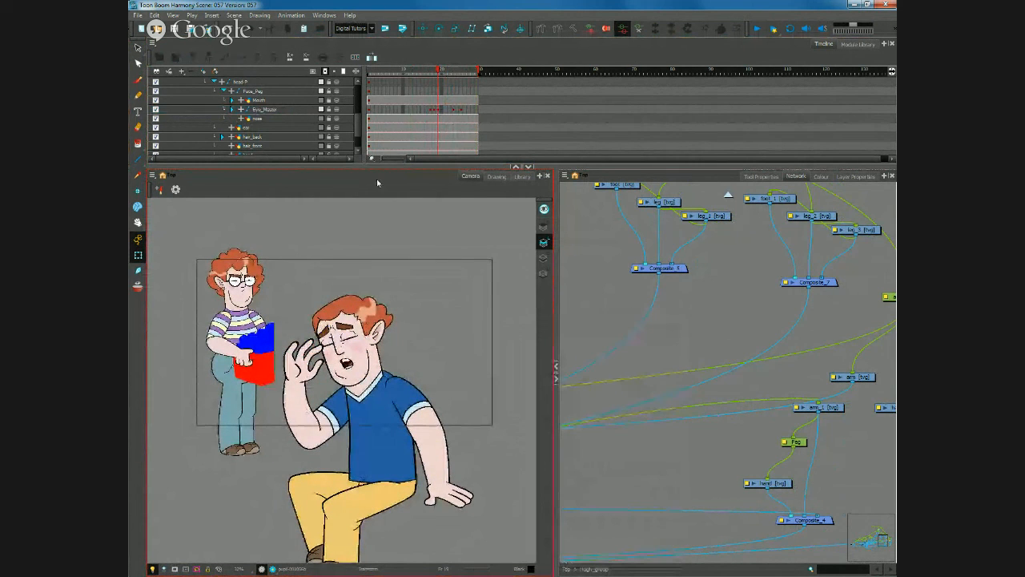
pyautogui.click(435, 111)
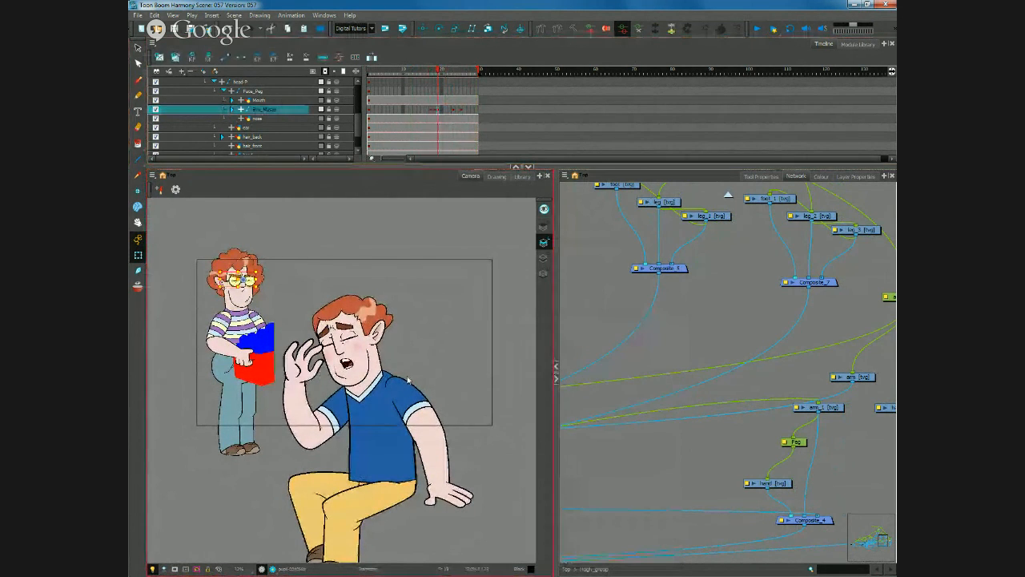
# Clear the eye layer selection and select Hugh's face drawing on frame 19
pyautogui.click(412, 244)
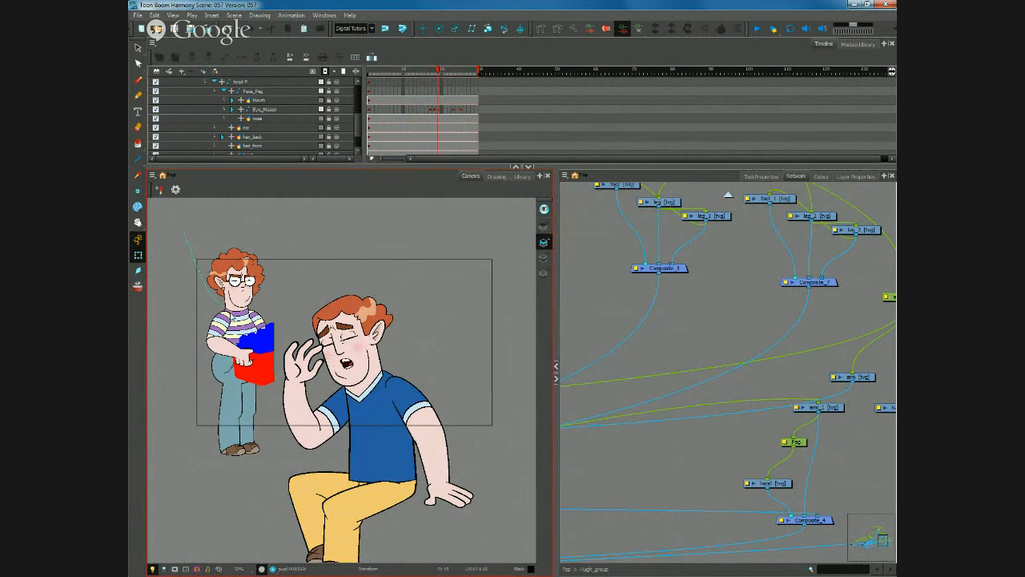
pyautogui.moveTo(220, 302); pyautogui.dragTo(250, 335)
pyautogui.click(363, 362)
pyautogui.moveTo(409, 354); pyautogui.dragTo(450, 330)
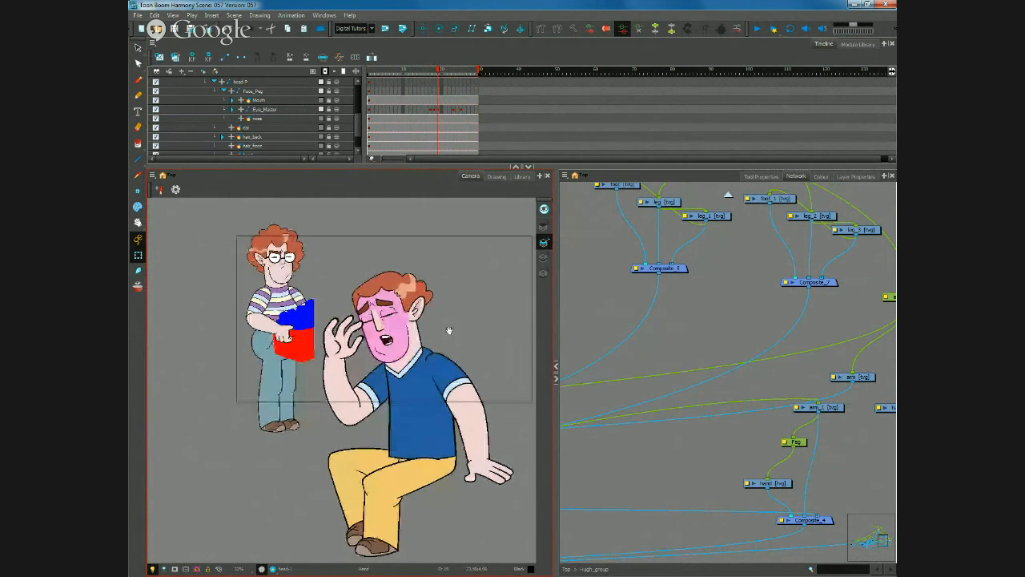
pyautogui.moveTo(448, 396); pyautogui.dragTo(430, 413)
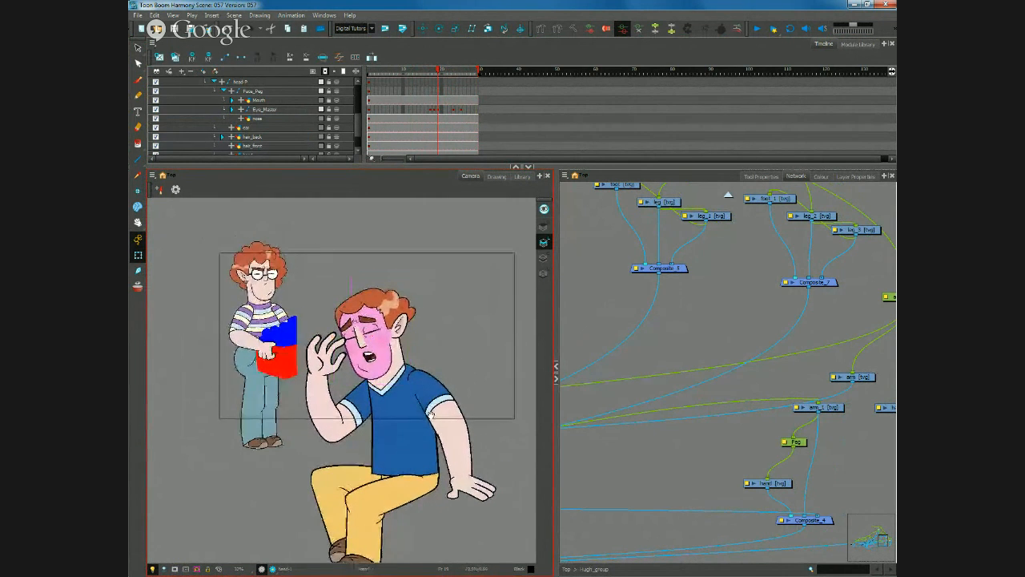
pyautogui.hotkey('shift', 't')
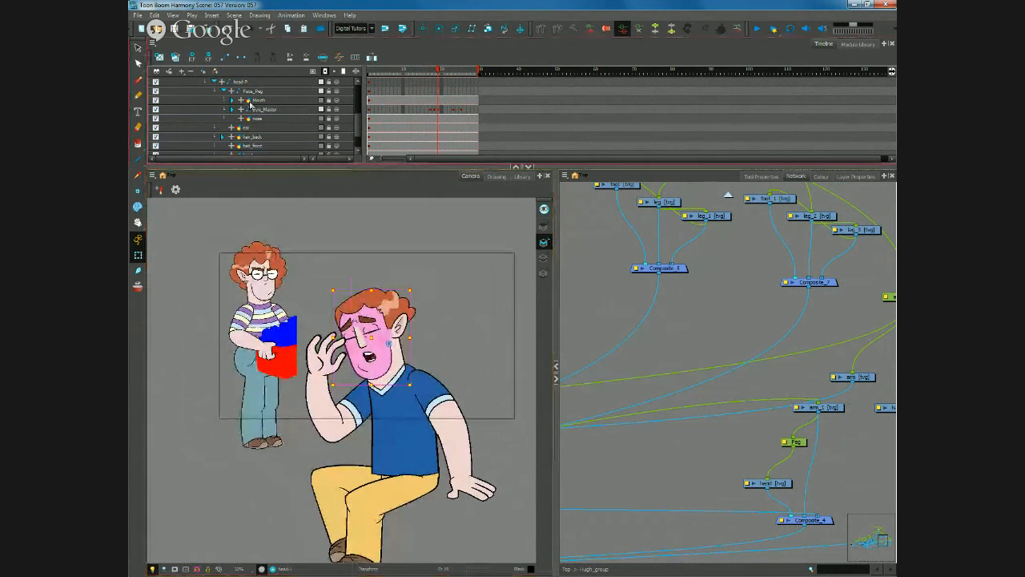